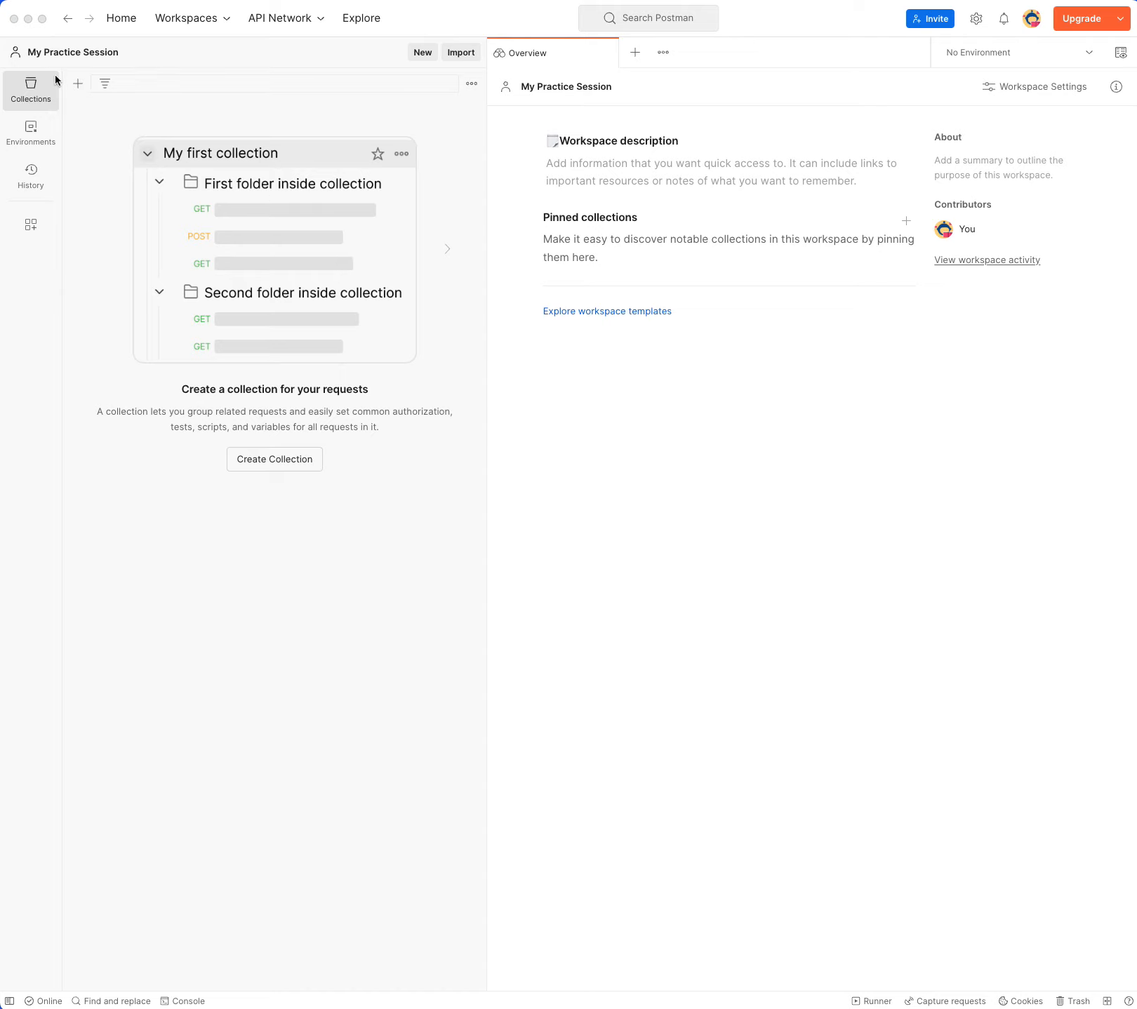
# Create a new collection in the workspace and name it My First Collection
pyautogui.click(77, 84)
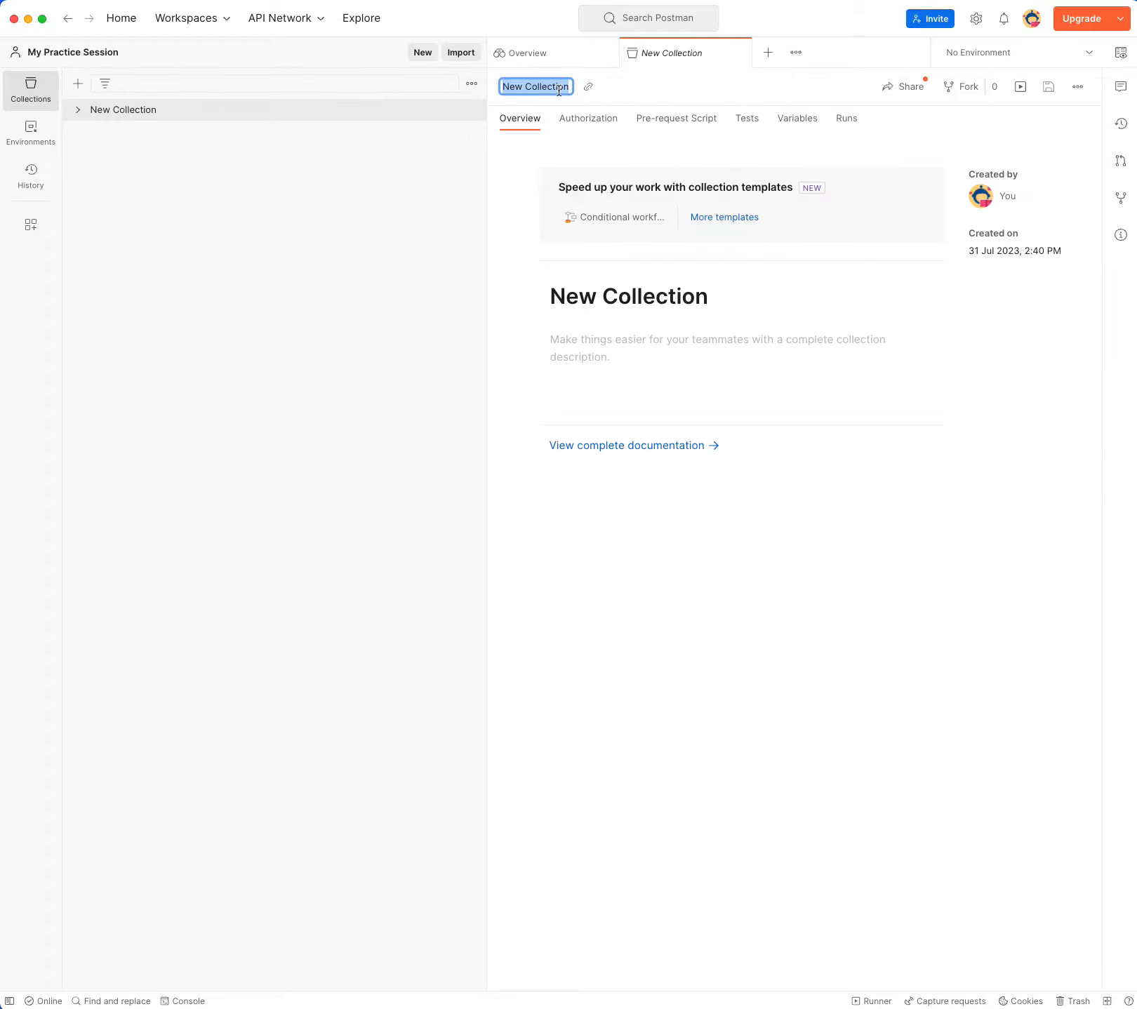
pyautogui.write('My First Collection')
pyautogui.press('Return')
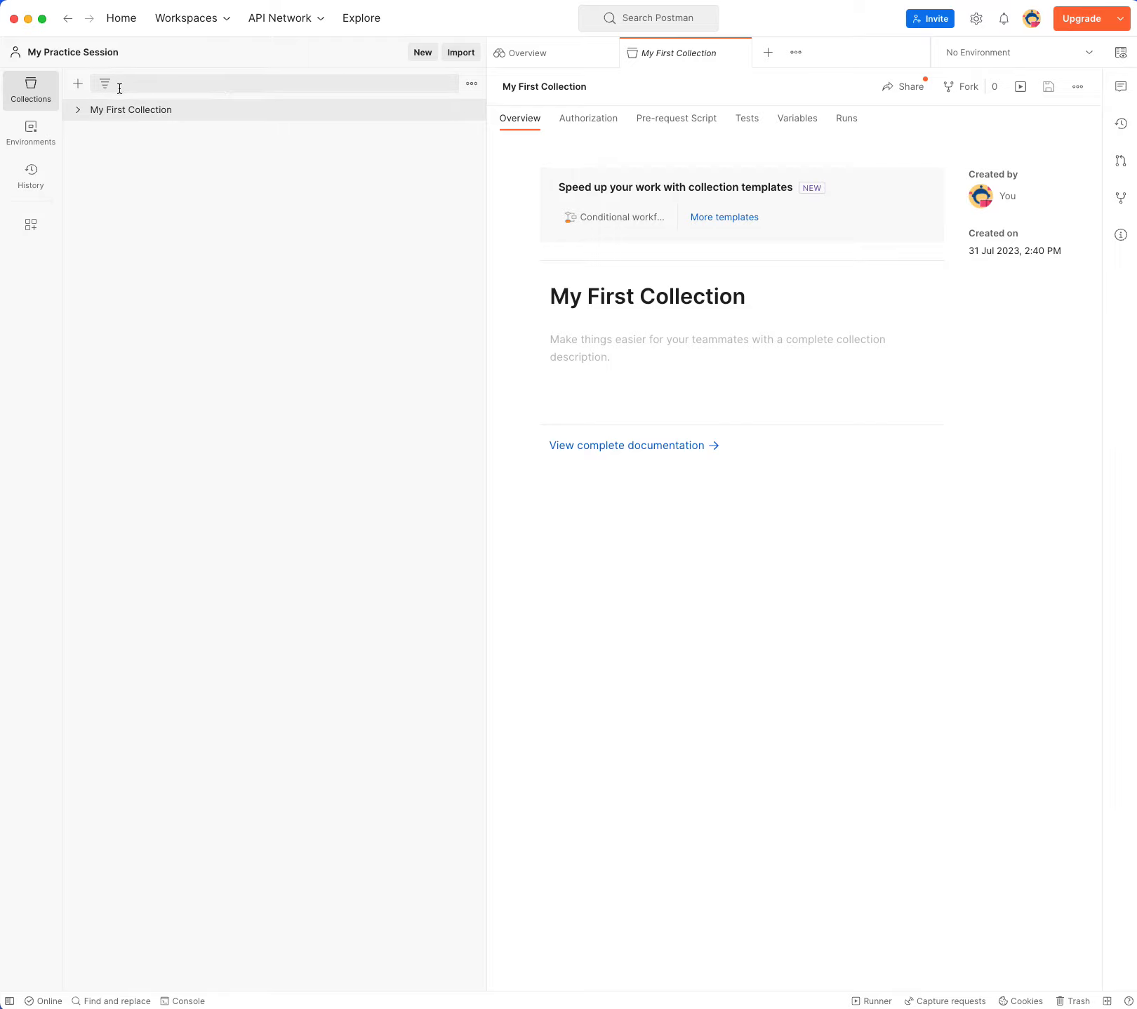
# Expand My First Collection and add a new folder inside it
pyautogui.click(78, 111)
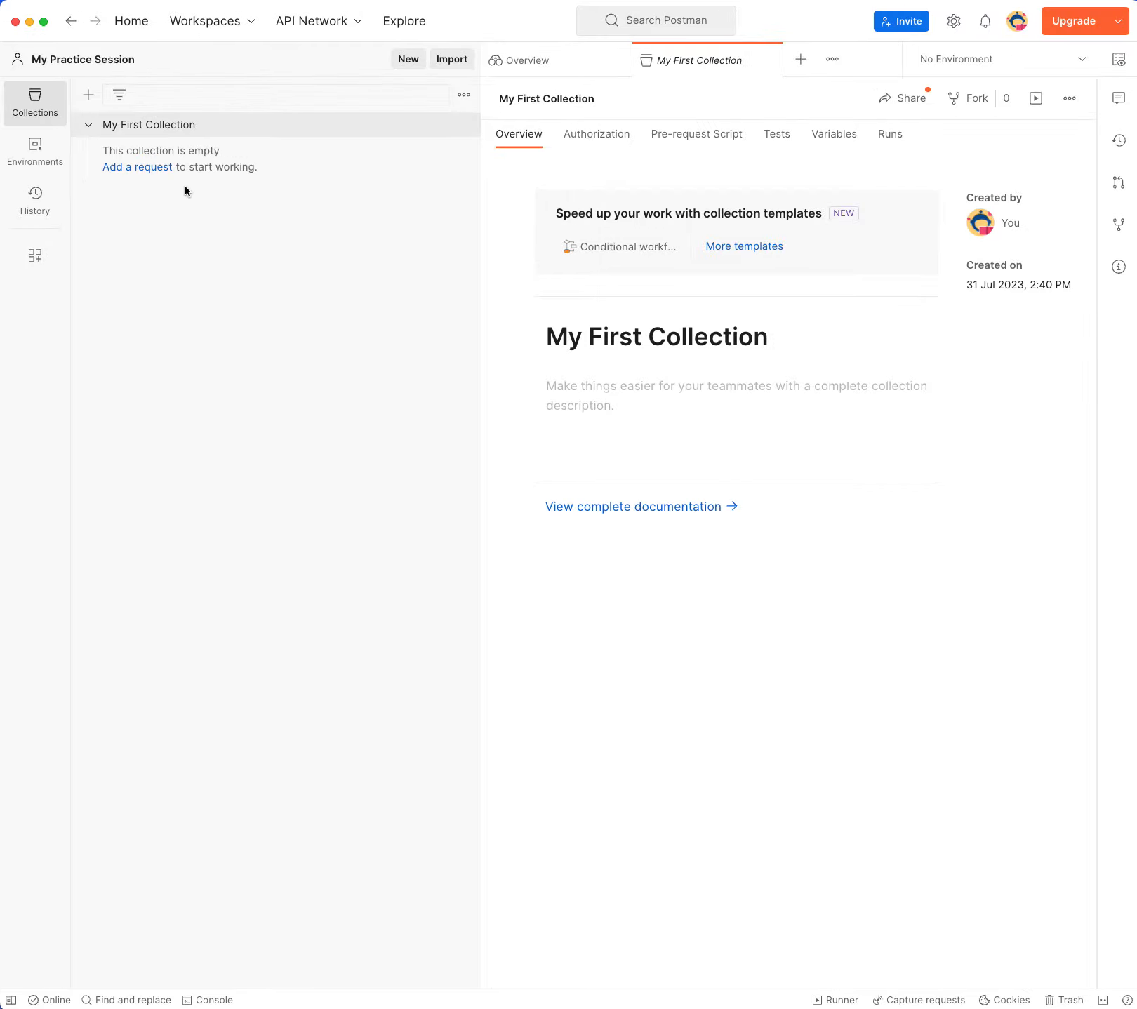
pyautogui.press('super+plus')
pyautogui.press('super+plus')
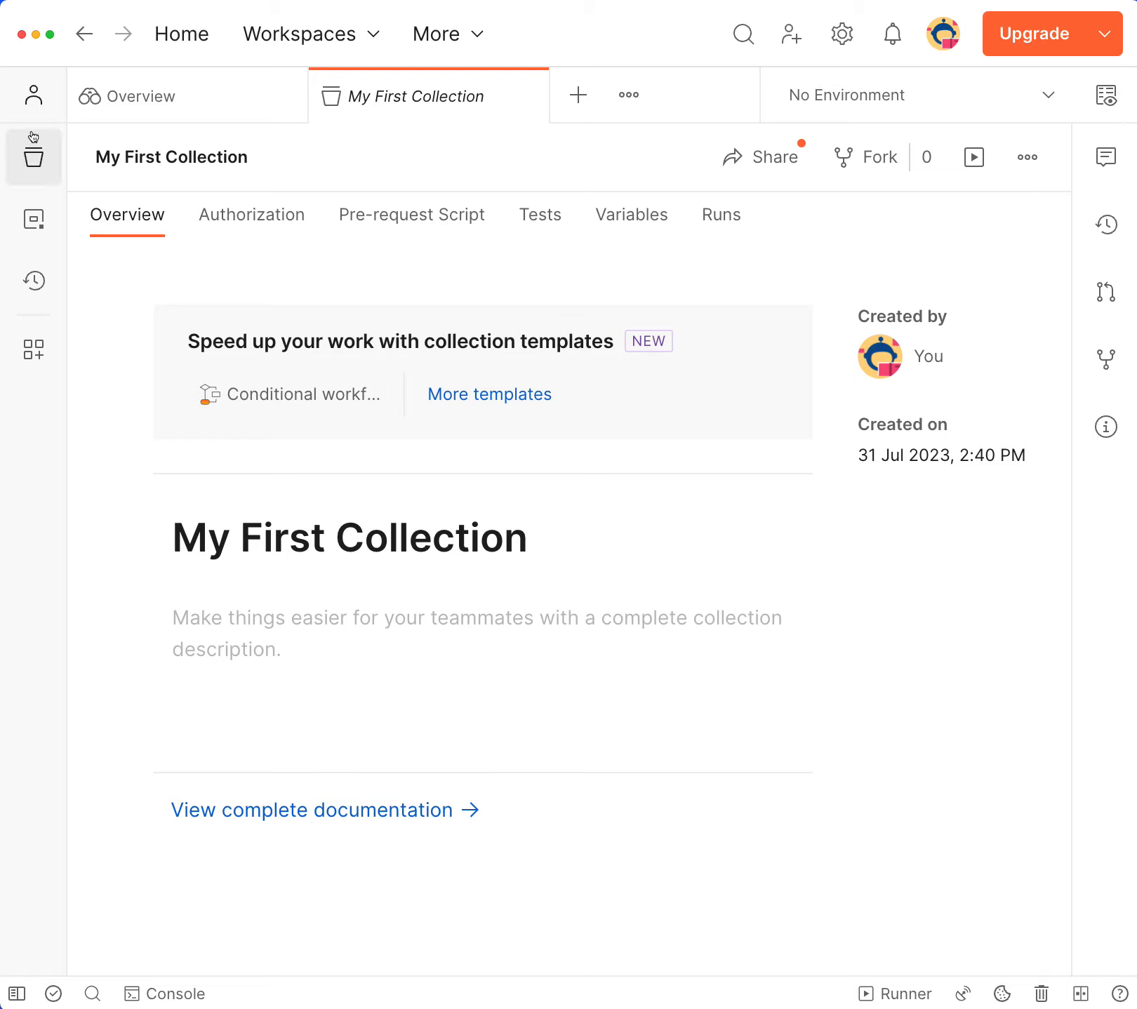
pyautogui.click(30, 156)
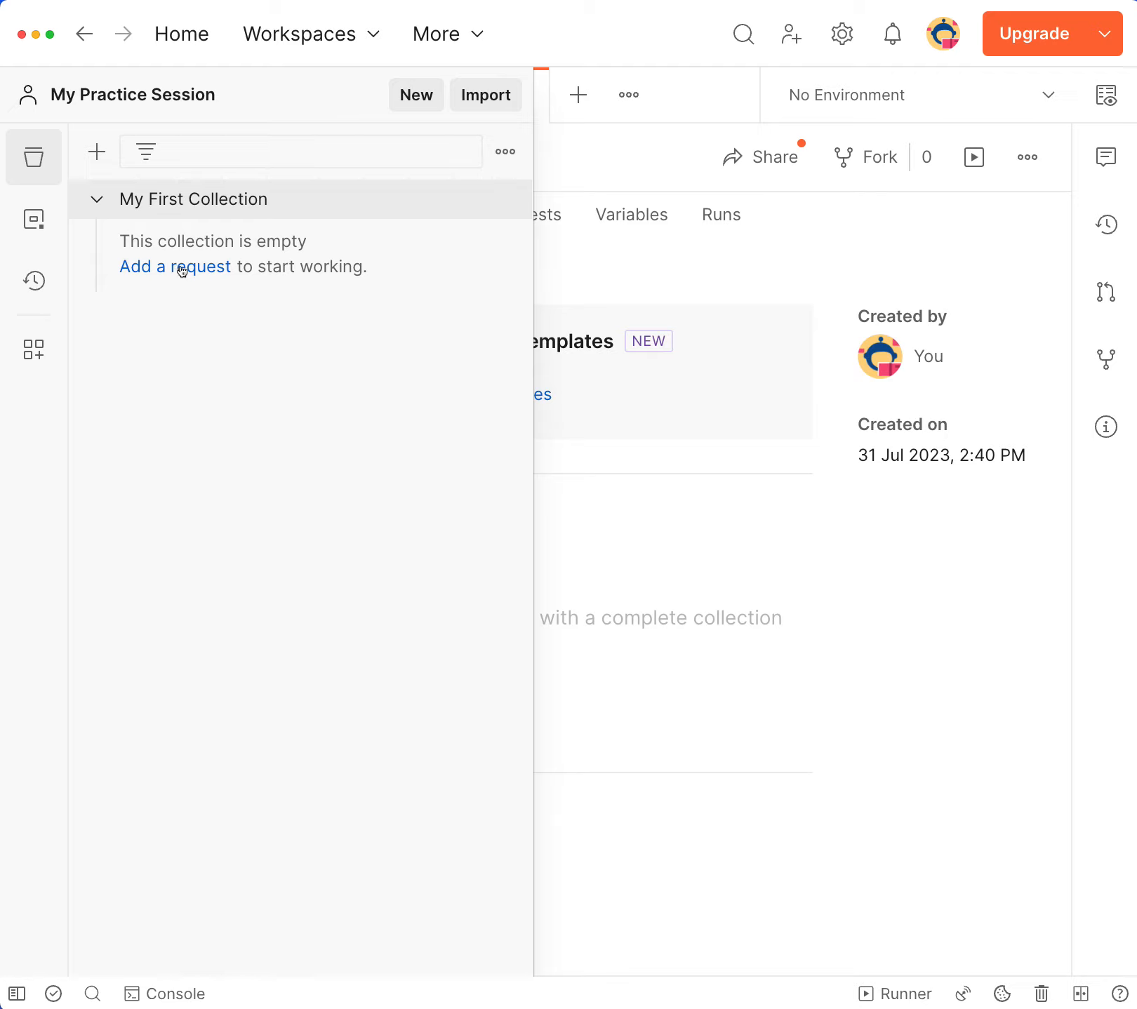
pyautogui.click(505, 201)
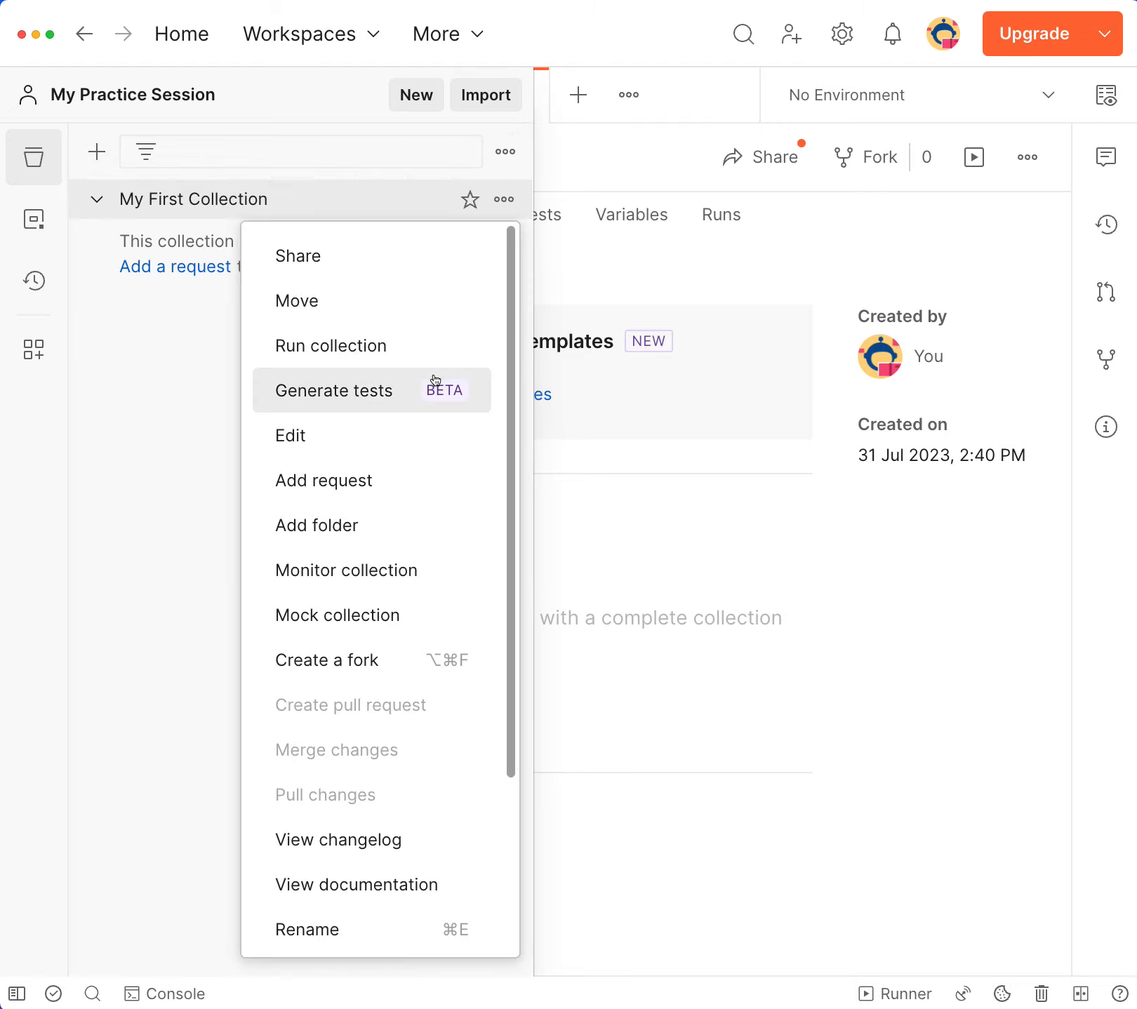
pyautogui.click(336, 525)
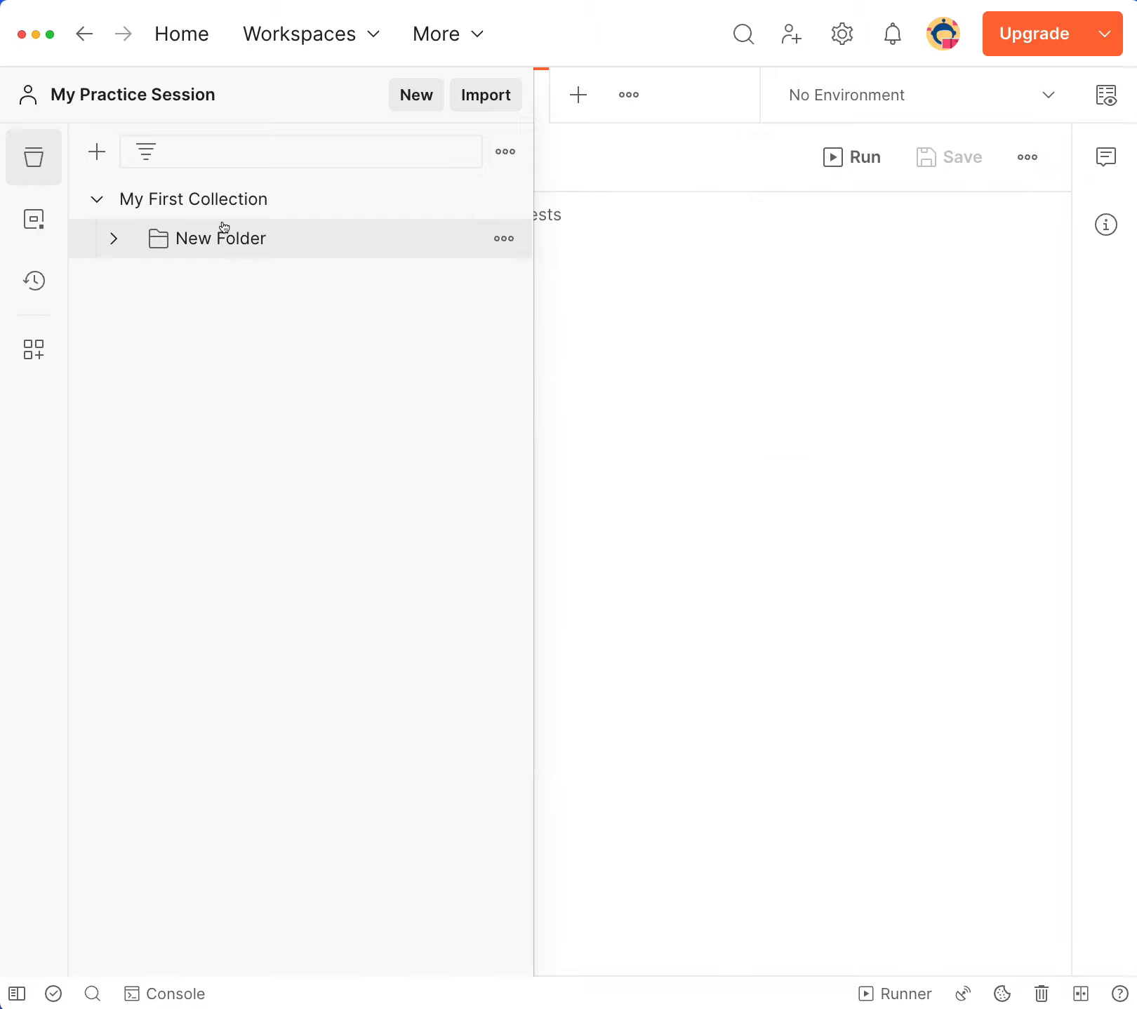
# Rename the new folder in My First Collection as ImageRequests
pyautogui.click(504, 239)
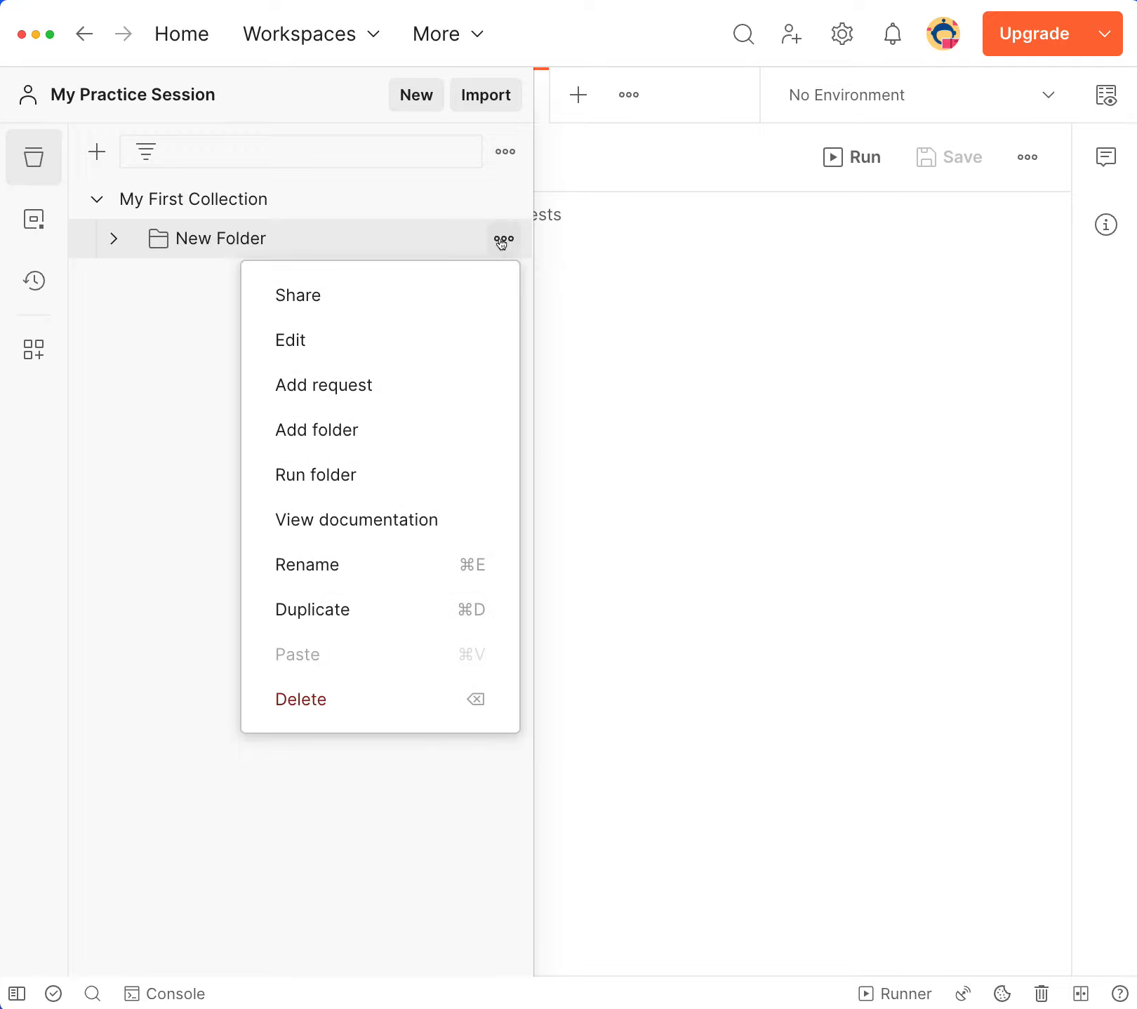
pyautogui.click(401, 349)
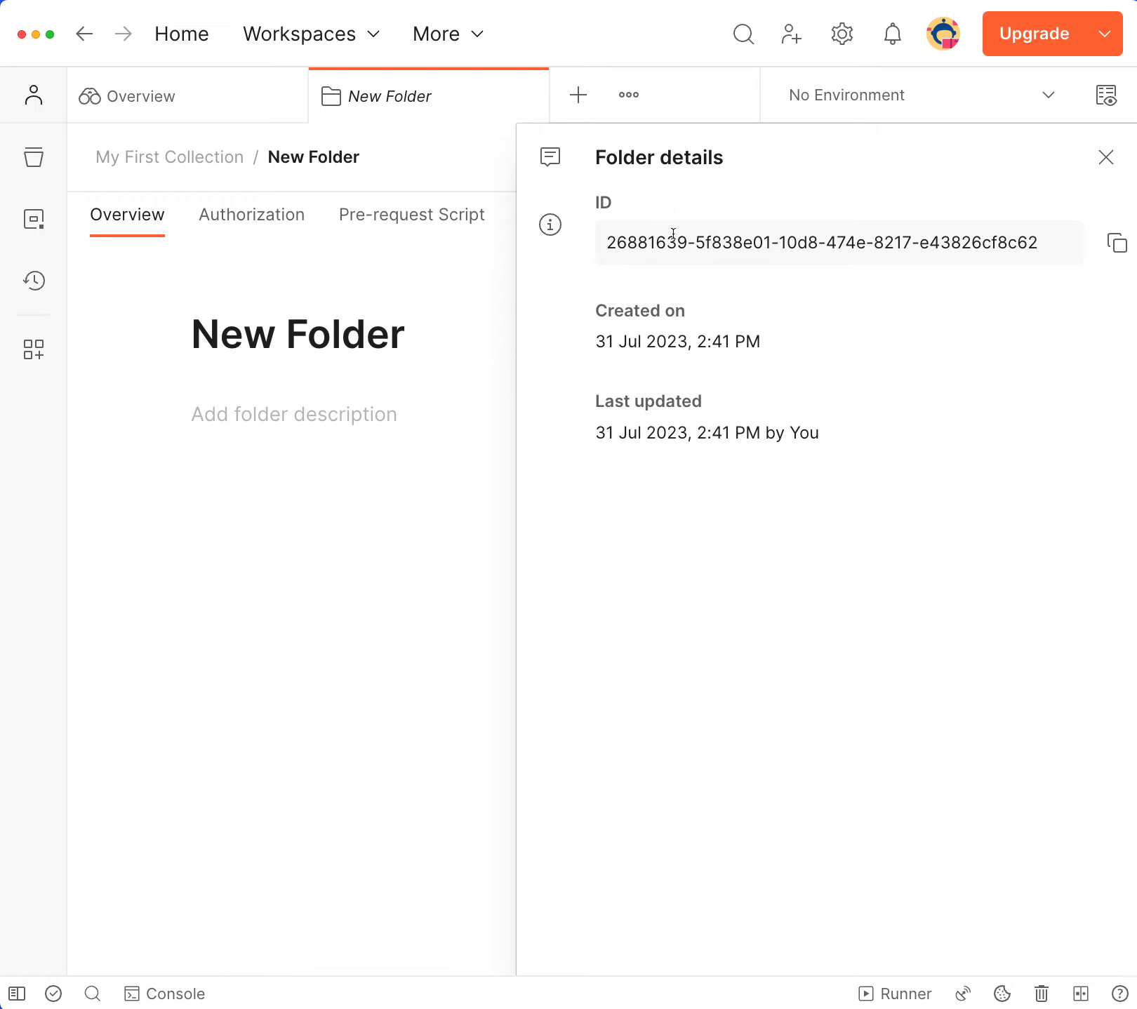
pyautogui.click(1096, 157)
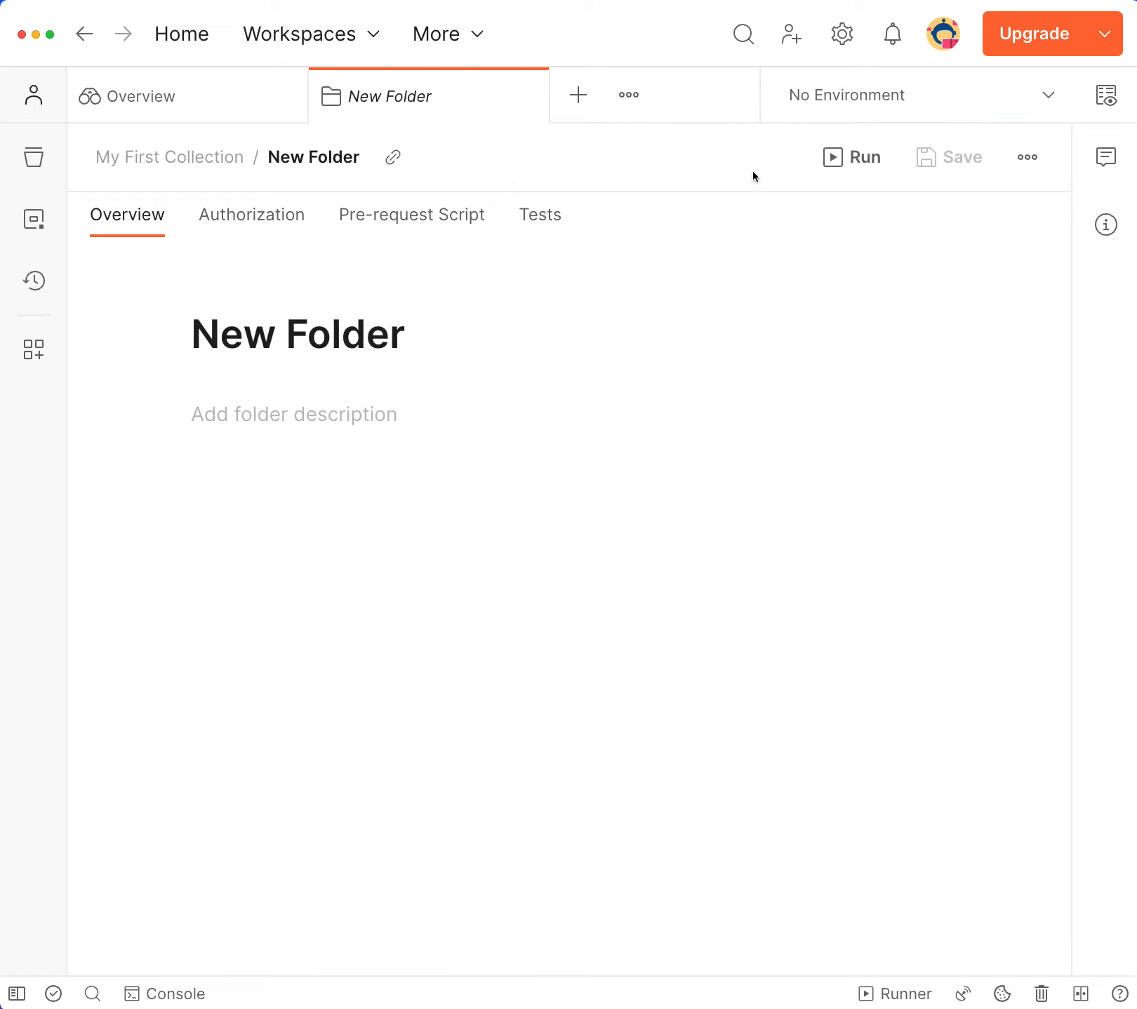
pyautogui.click(346, 156)
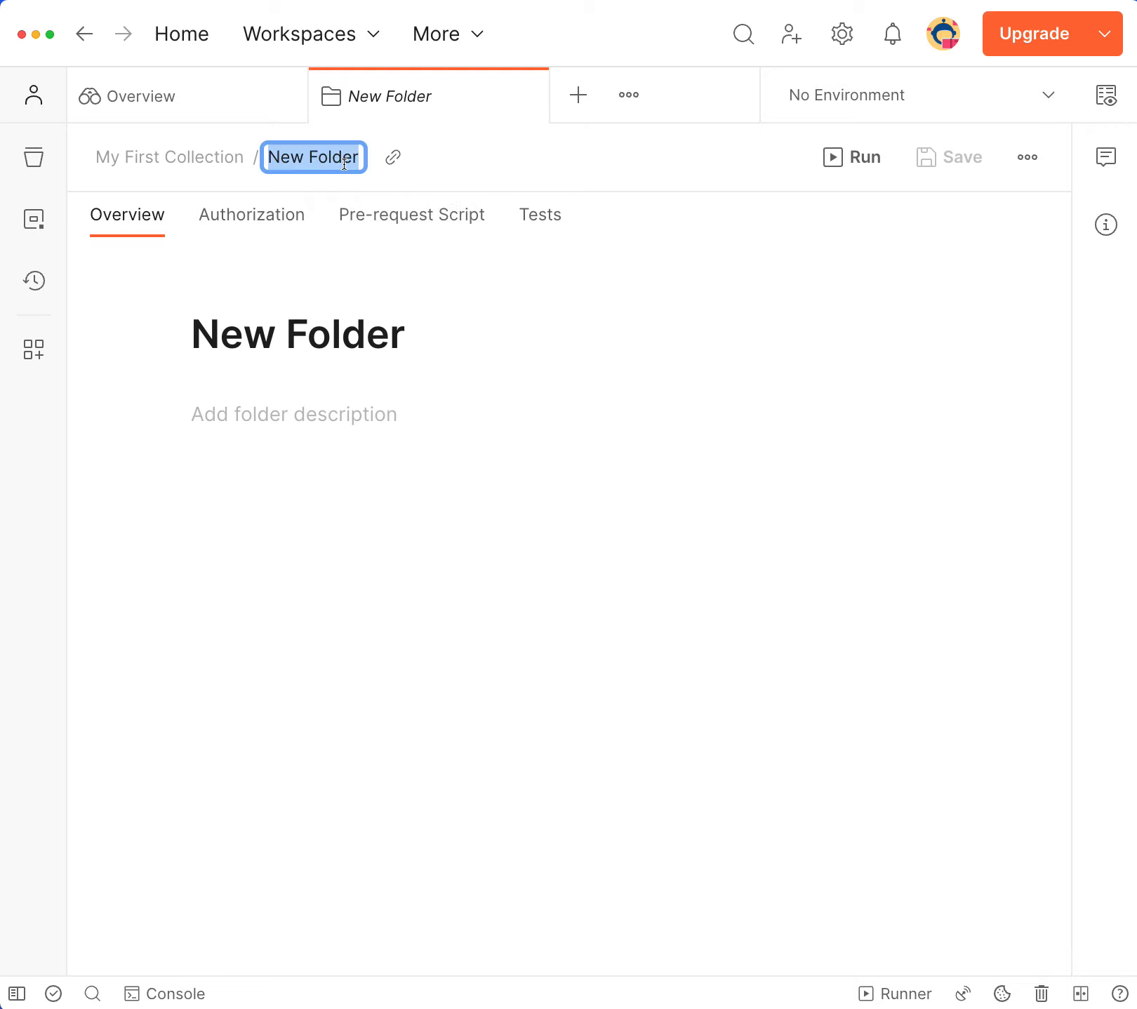
pyautogui.write('Ima')
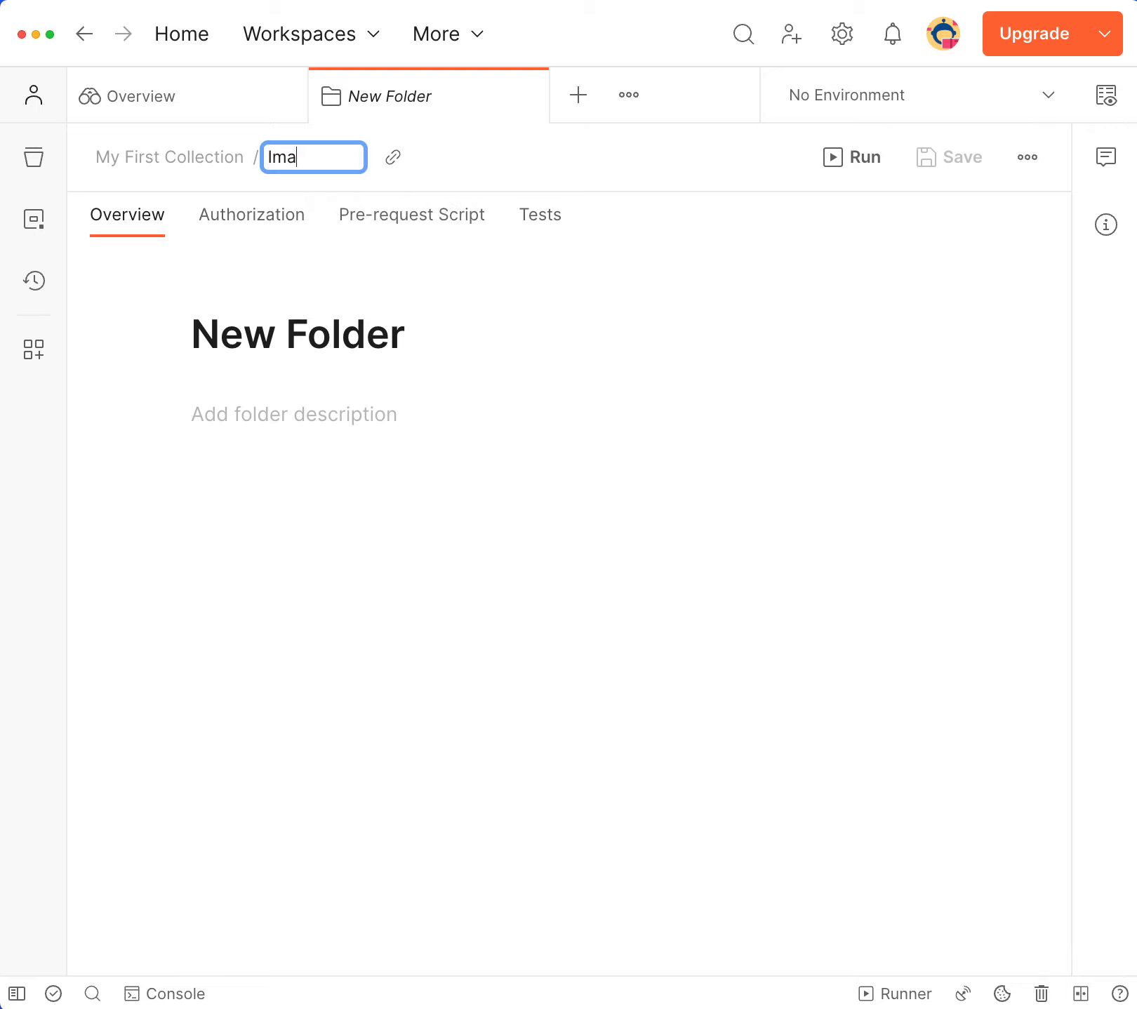
pyautogui.write('geRequests')
pyautogui.press('Return')
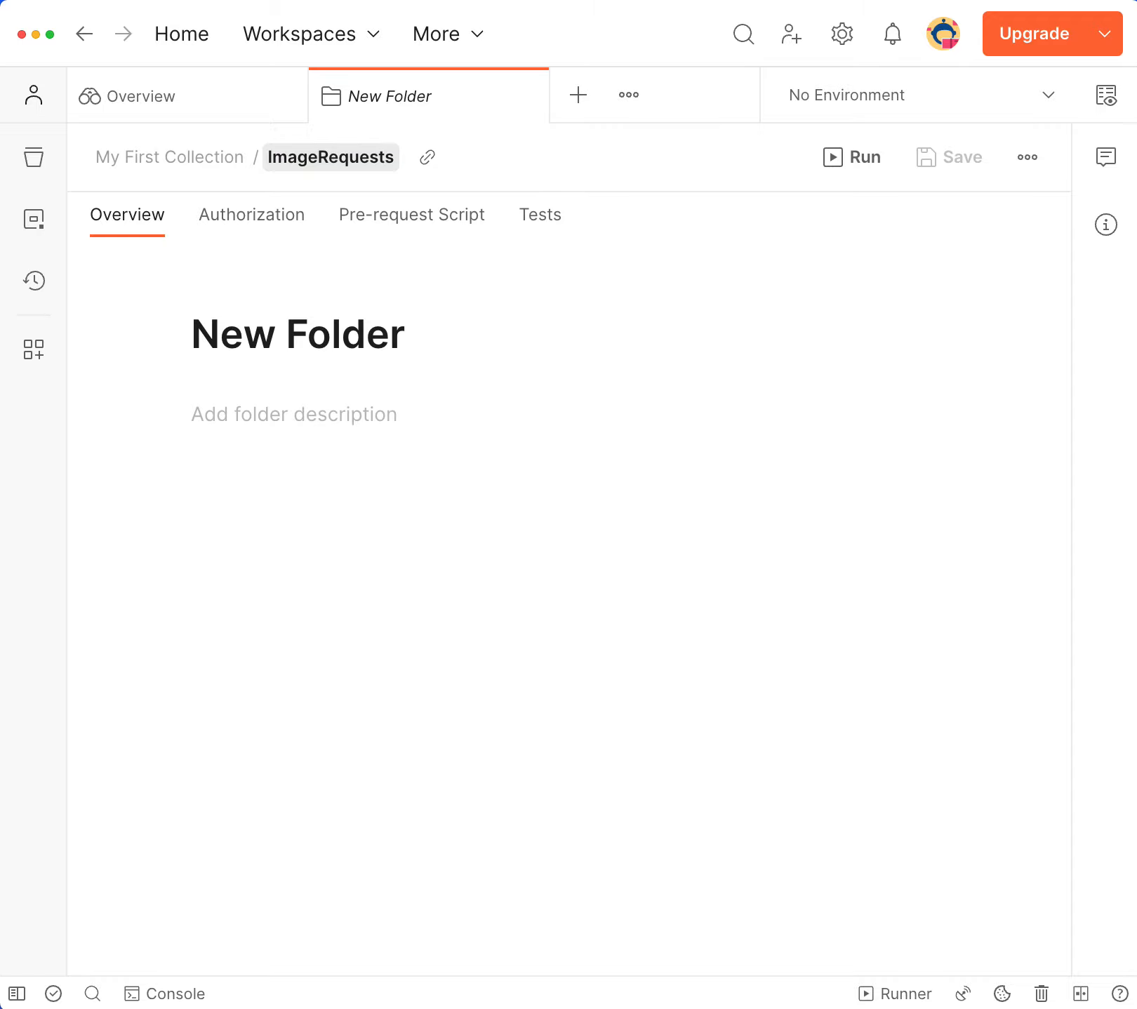
# Add a second folder to My First Collection and name it Weather
pyautogui.click(156, 91)
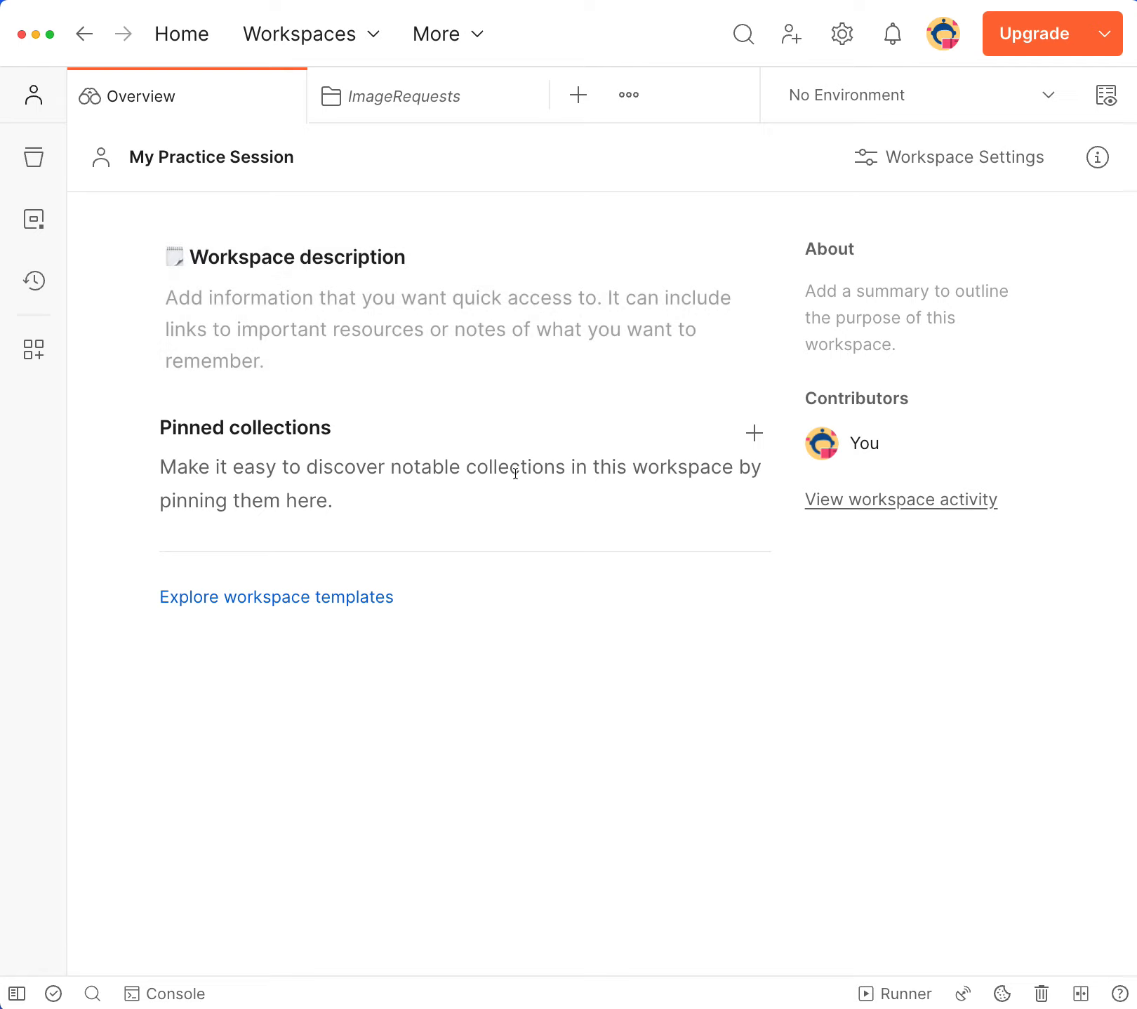
pyautogui.press('super+minus')
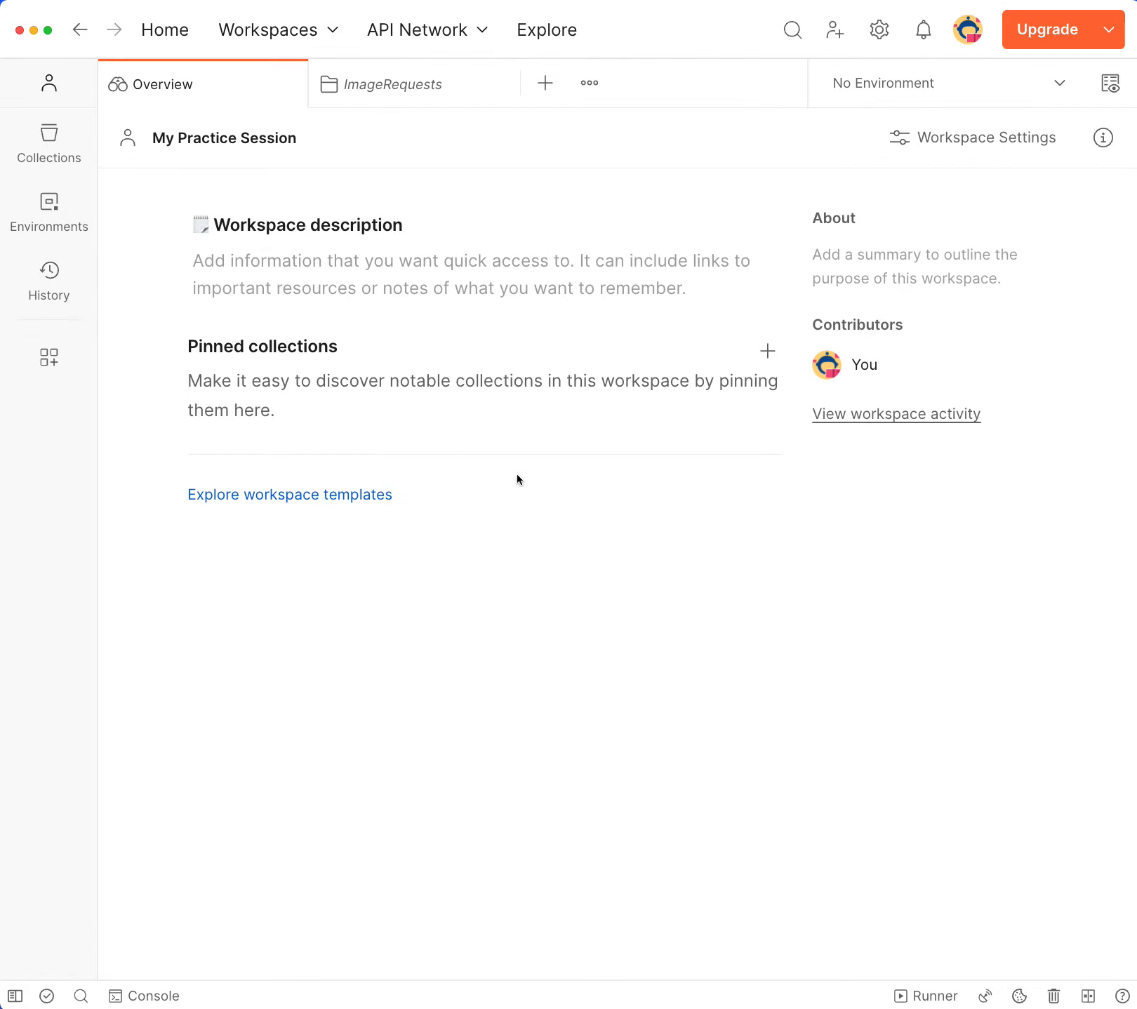
pyautogui.press('super+minus')
pyautogui.click(39, 126)
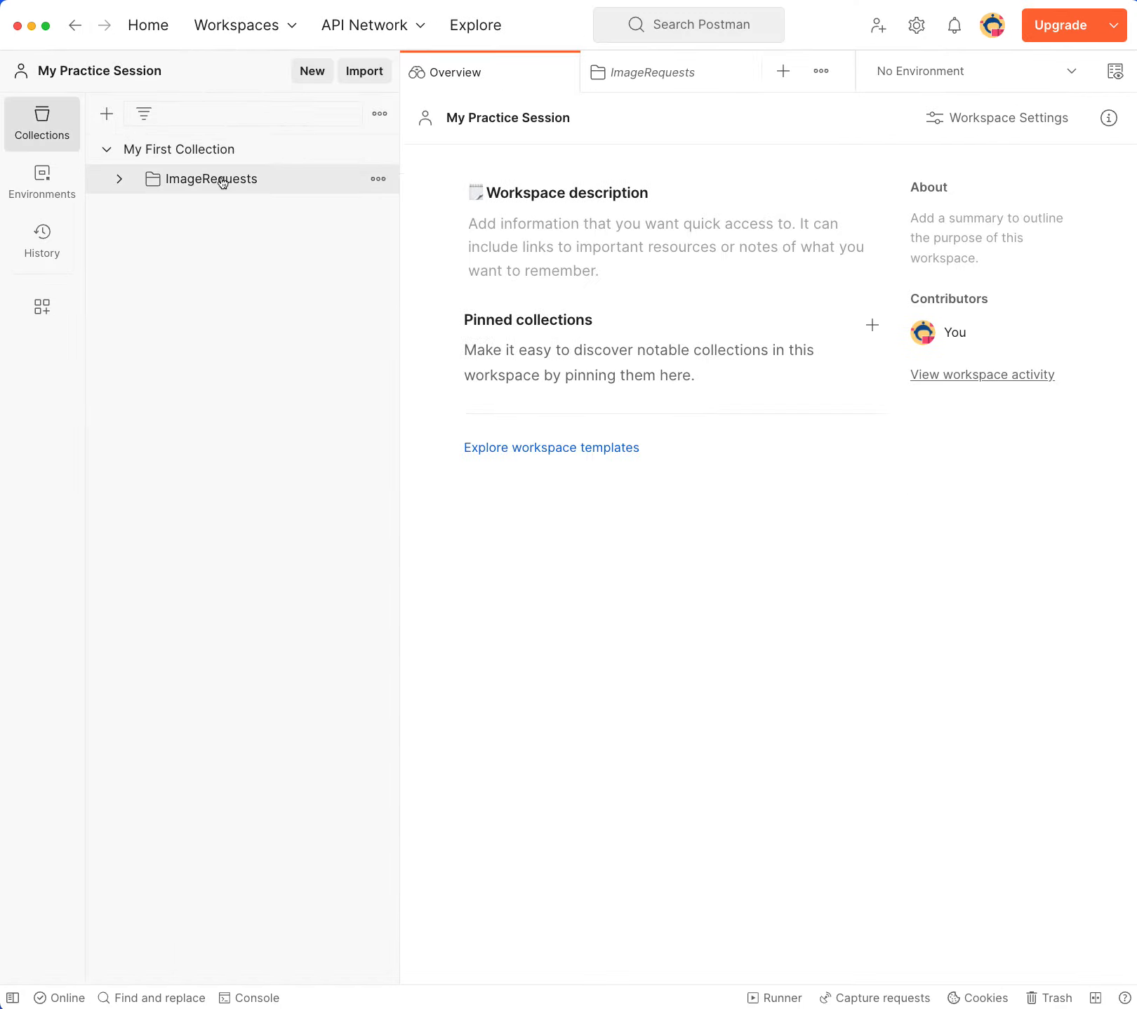
pyautogui.click(377, 150)
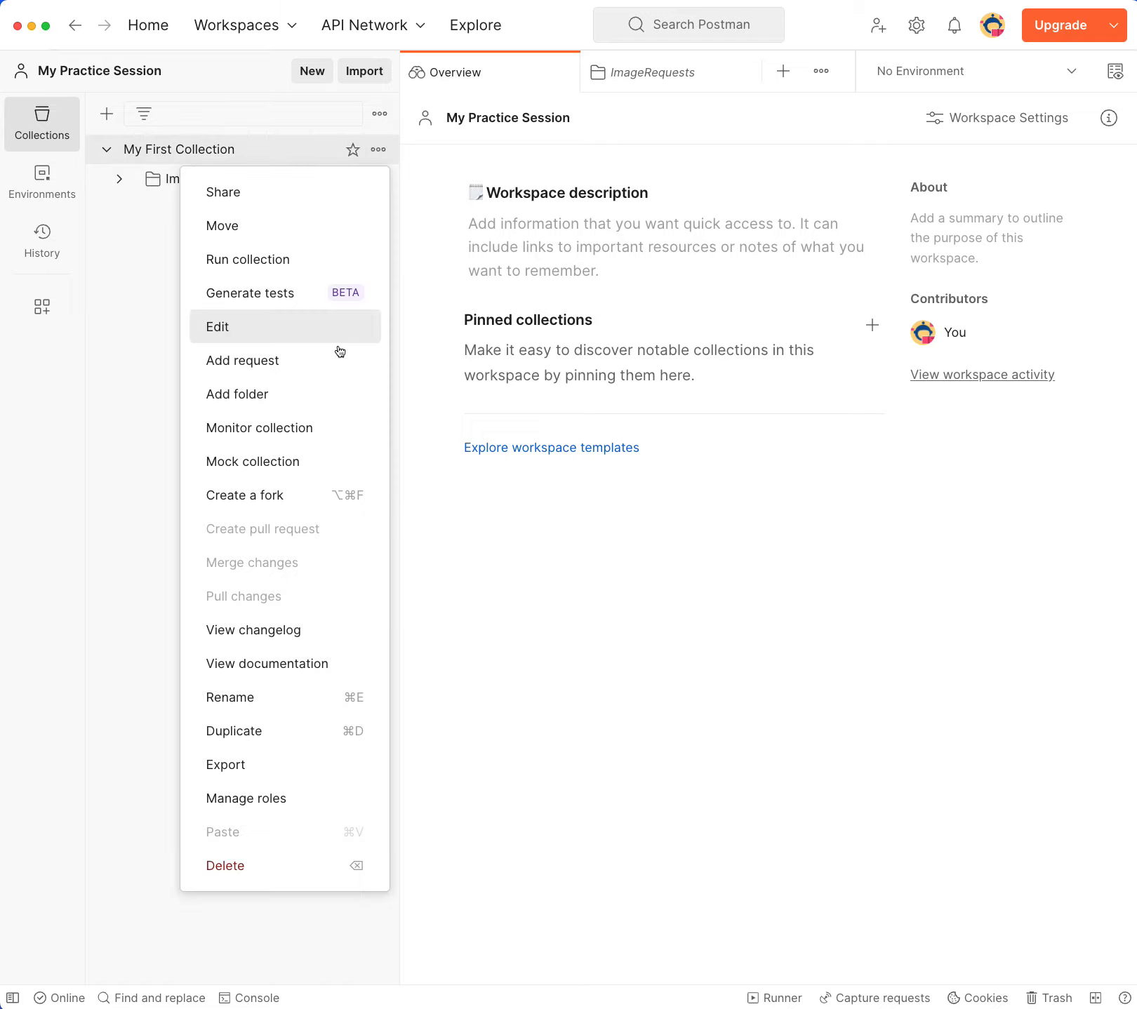
pyautogui.click(275, 385)
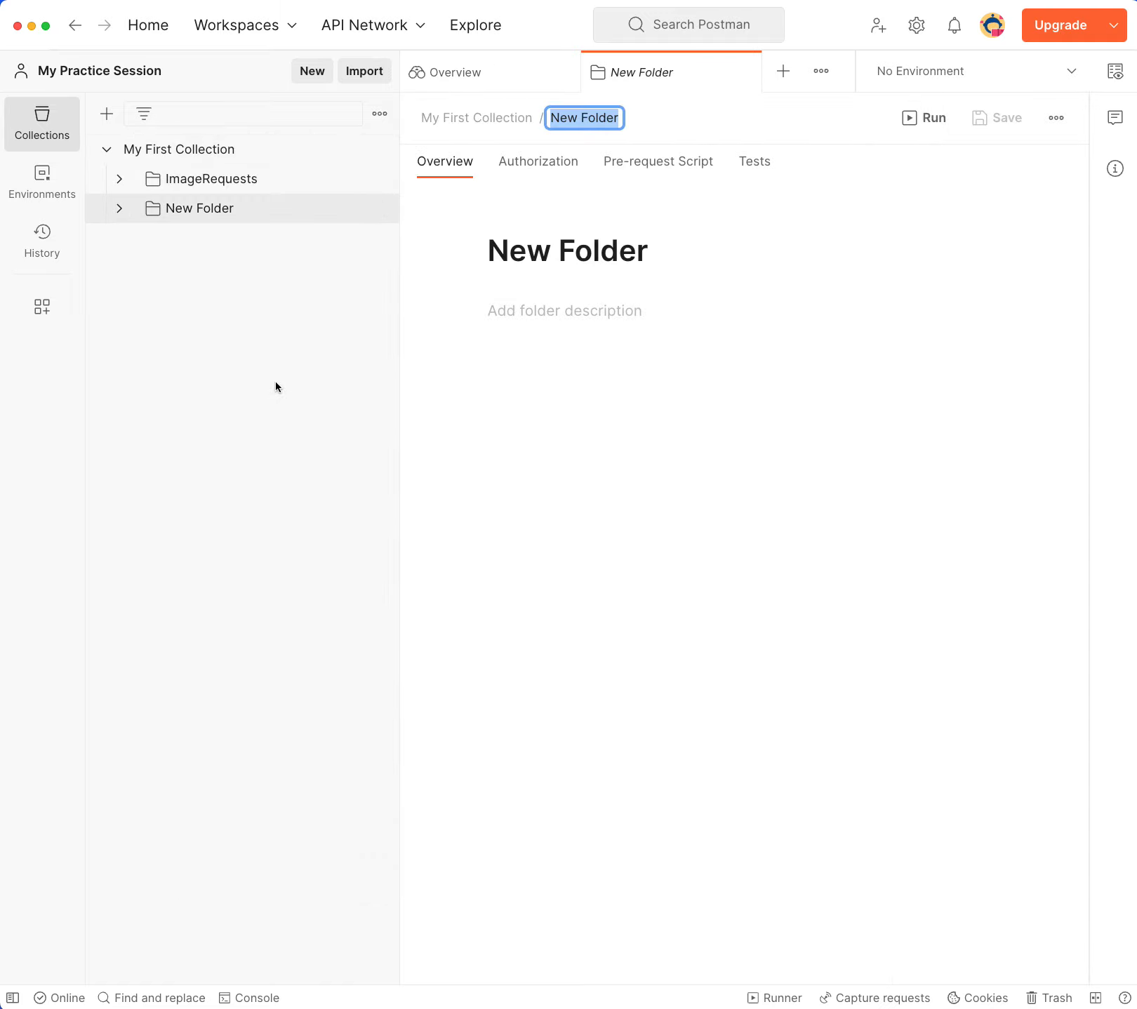
pyautogui.write('We')
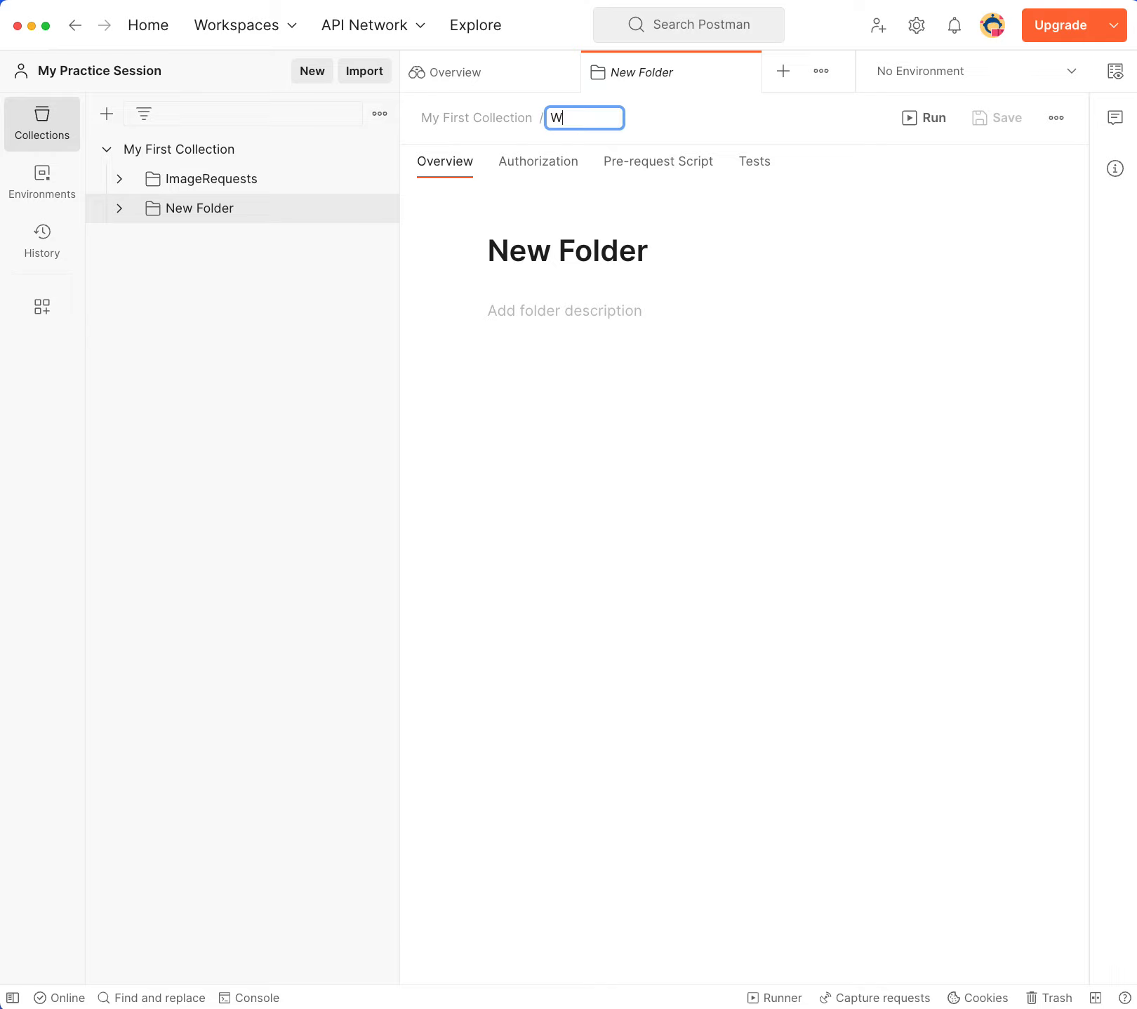
pyautogui.write('her')
pyautogui.press('Return')
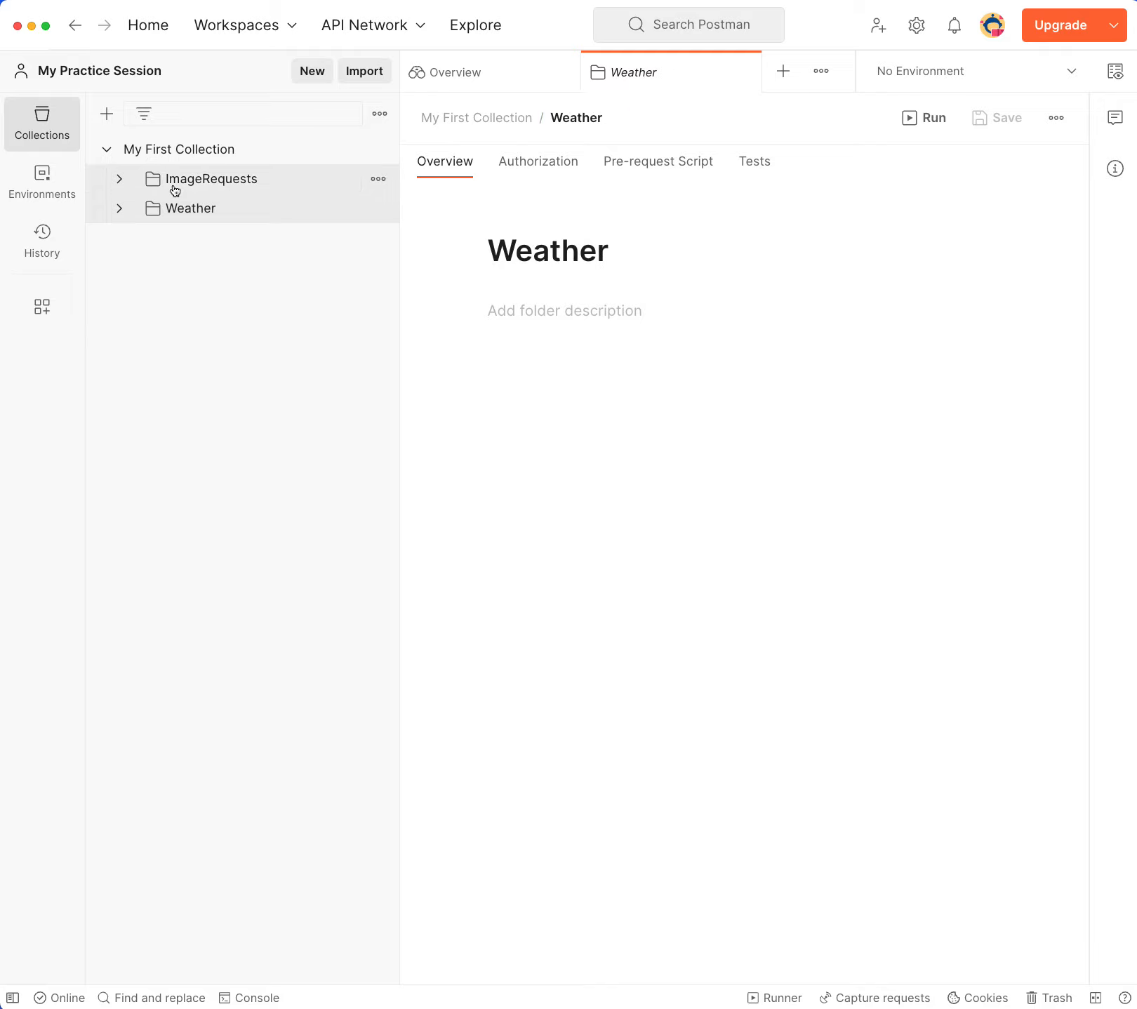
# Expand the empty ImageRequests folder and add a new request to it
pyautogui.click(119, 180)
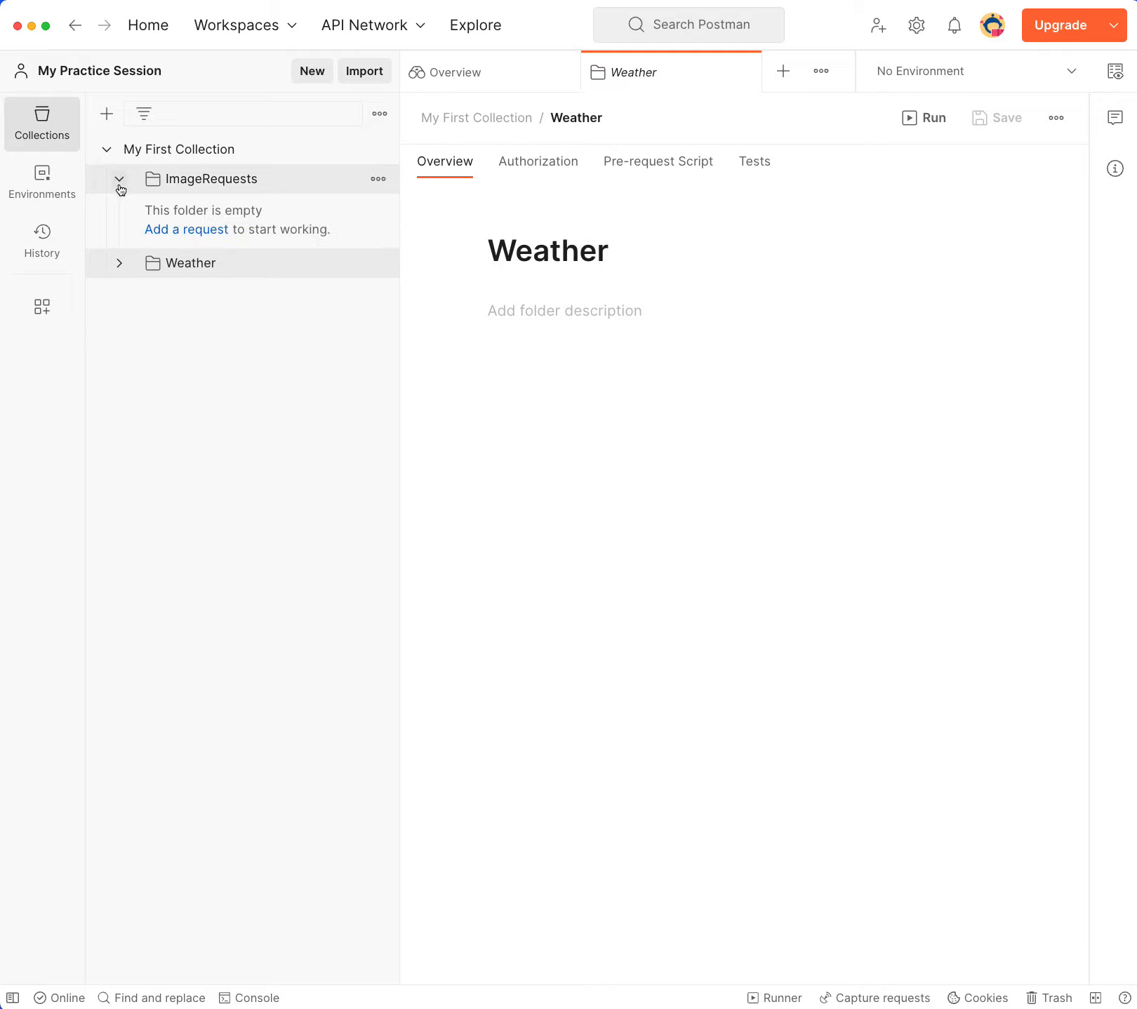
pyautogui.click(203, 230)
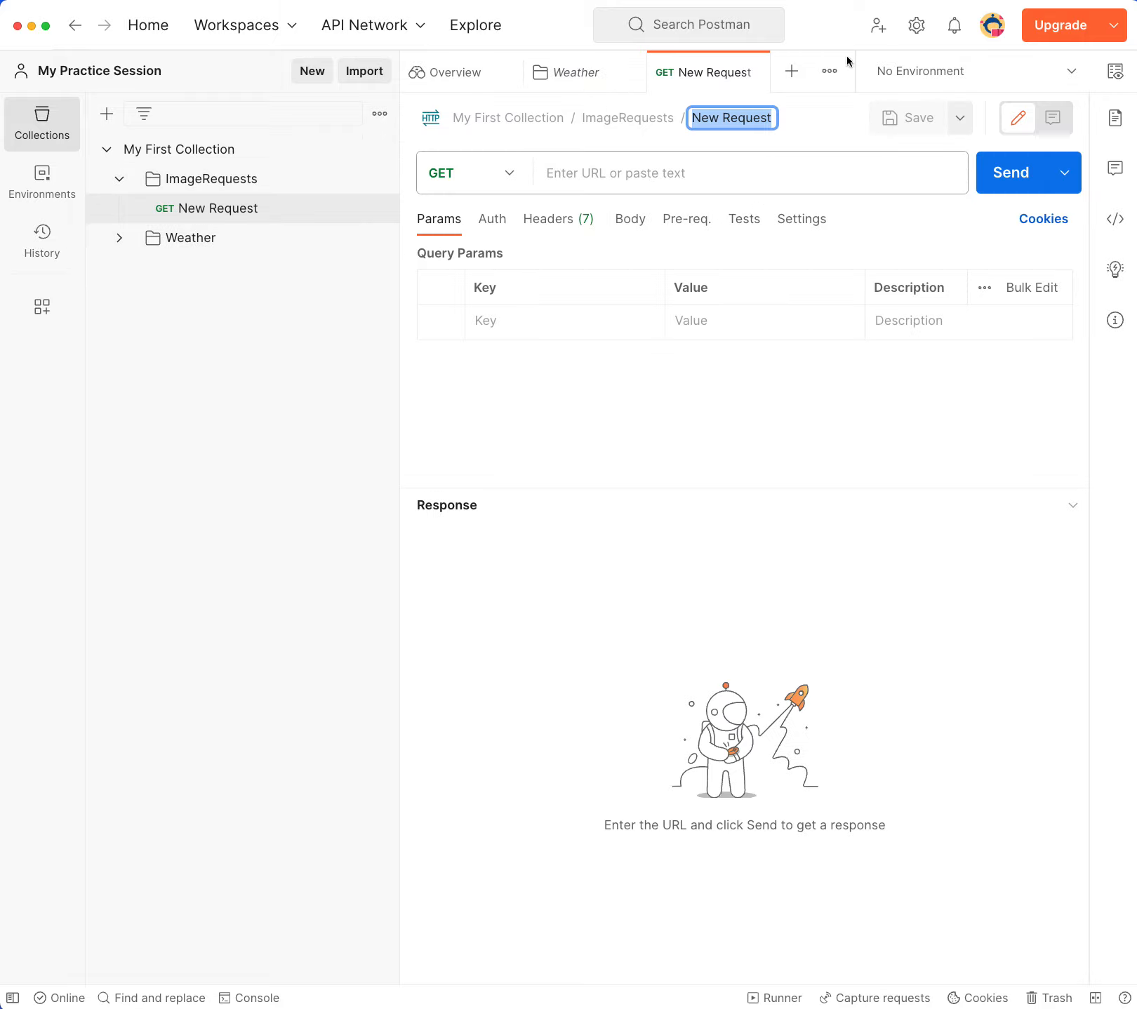
pyautogui.click(792, 71)
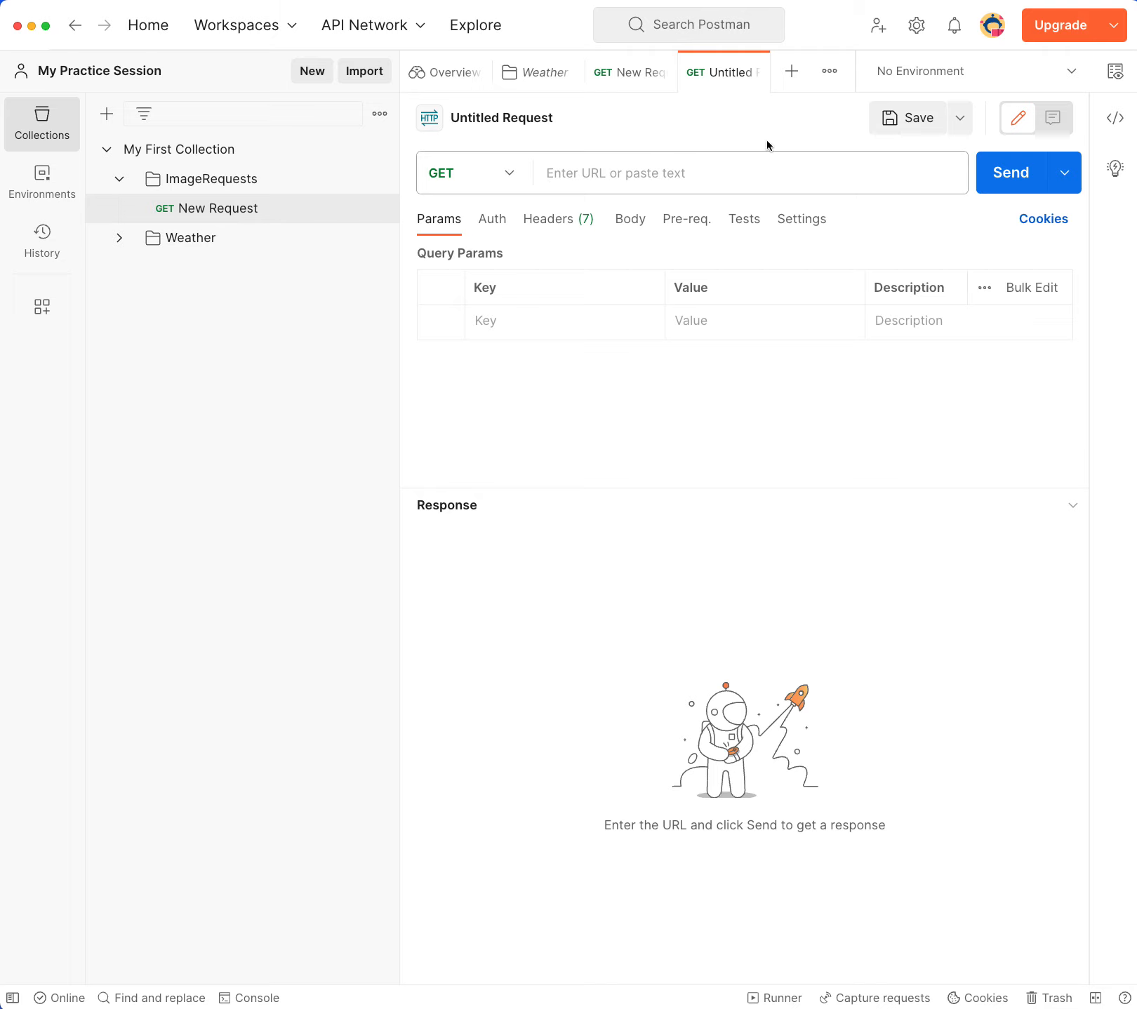
pyautogui.click(752, 74)
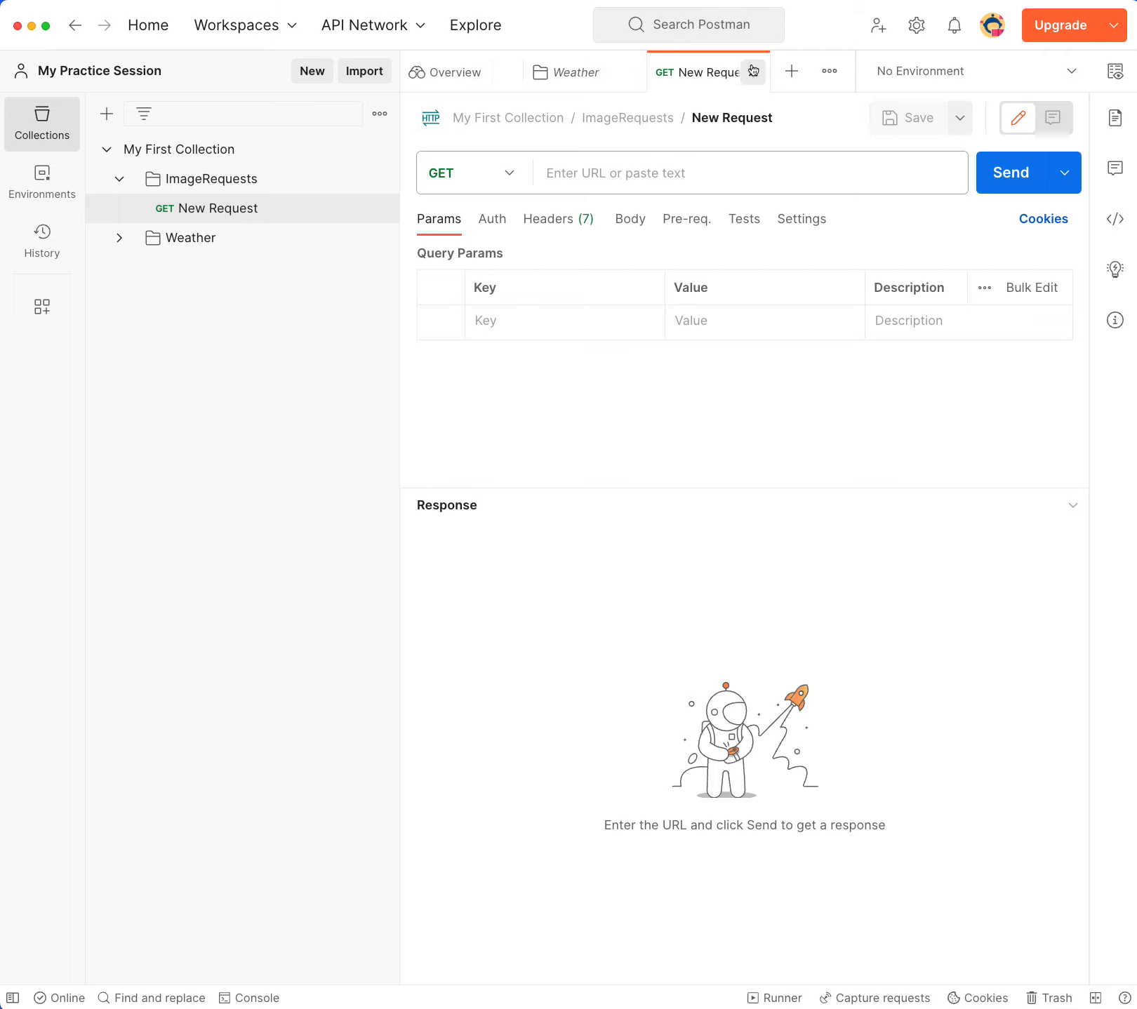
pyautogui.click(750, 70)
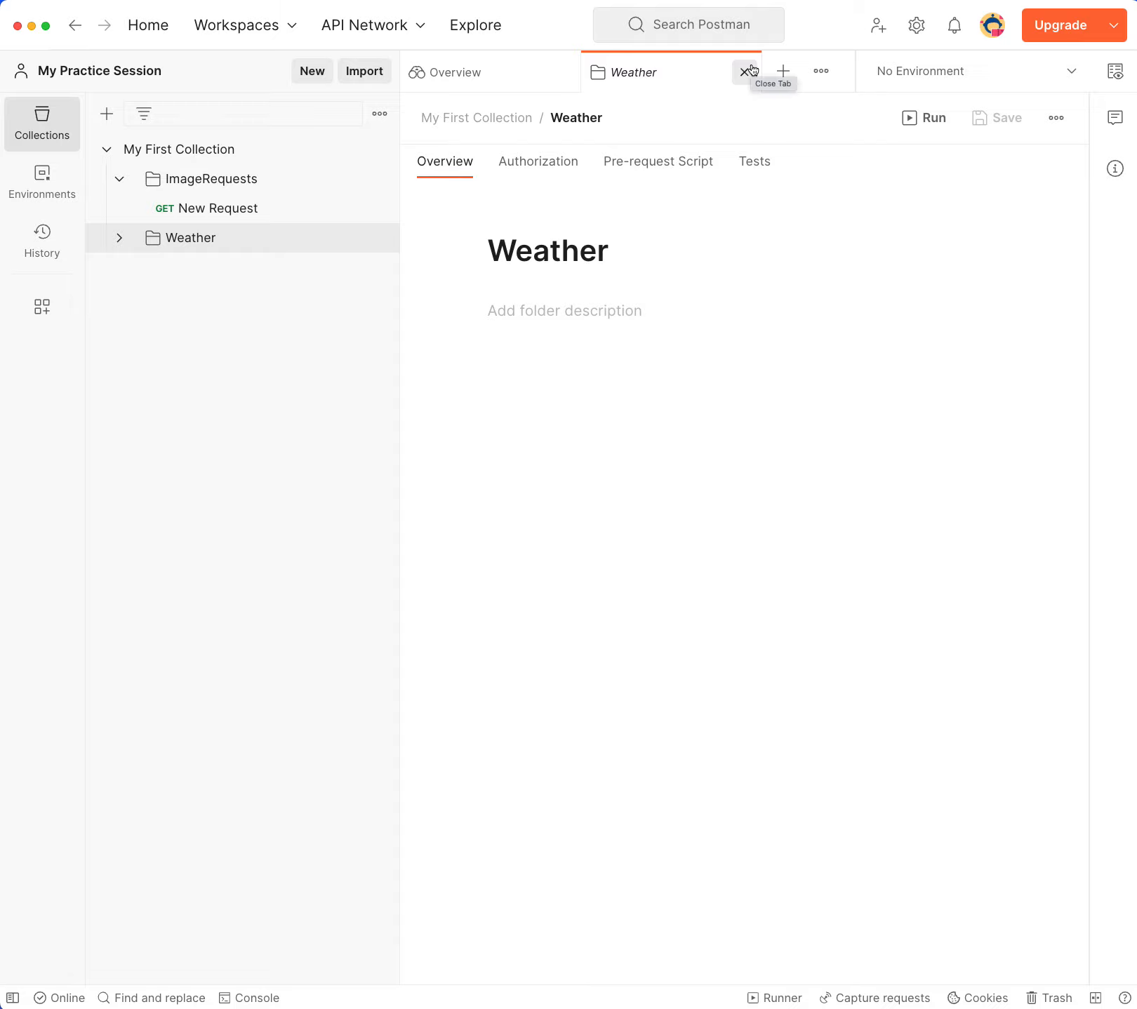
pyautogui.click(786, 76)
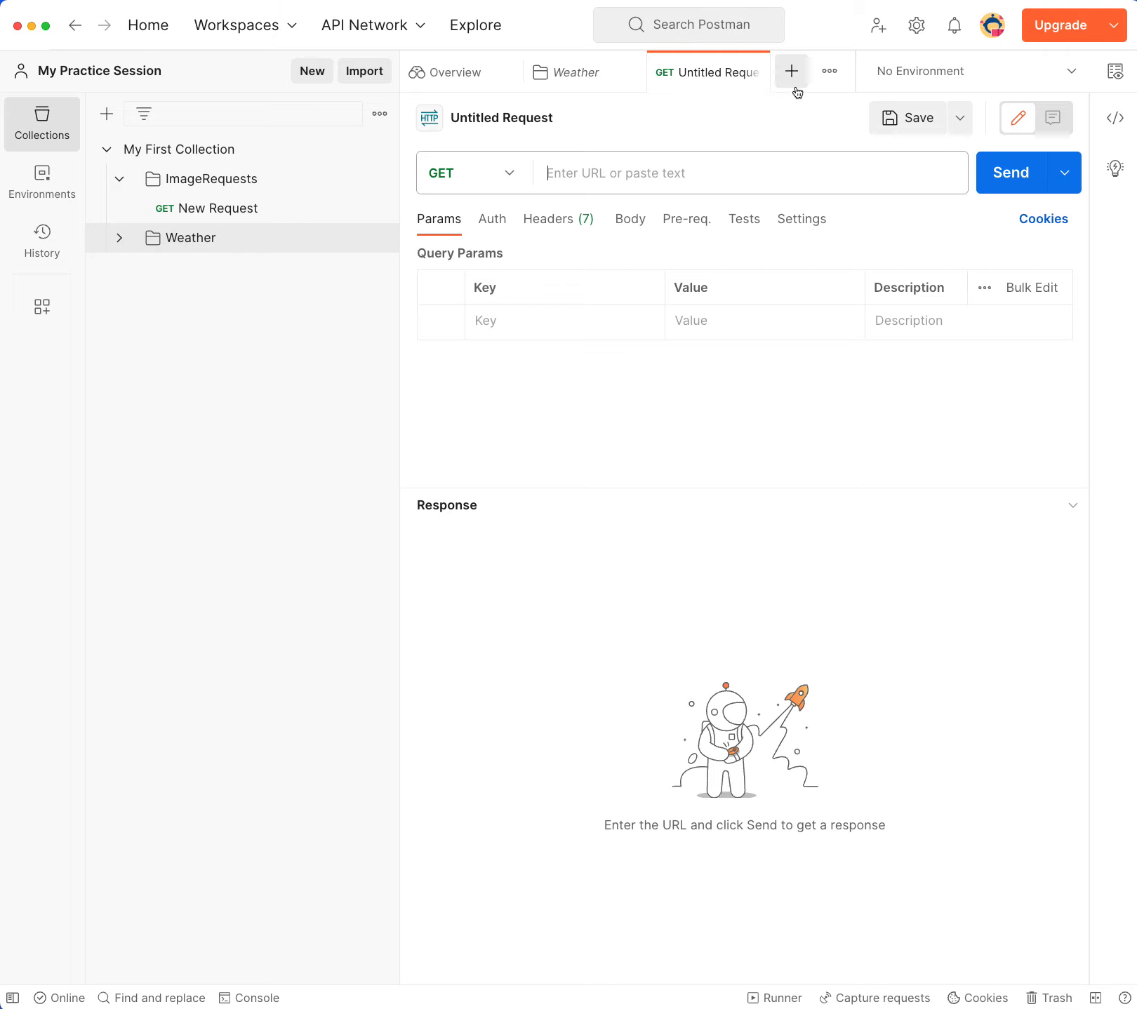
pyautogui.click(753, 73)
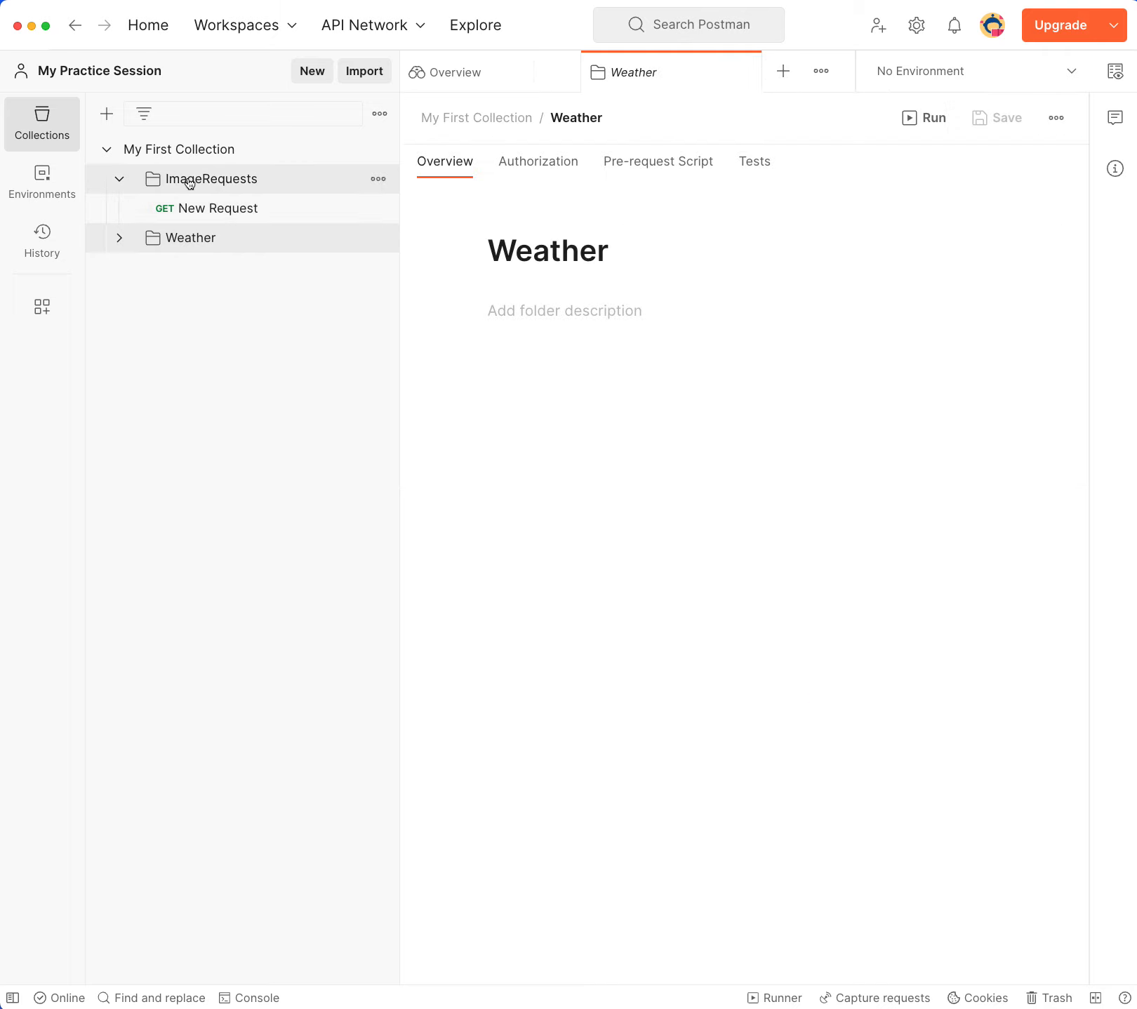
# Open the New Request stored in the ImageRequests folder for editing
pyautogui.click(219, 180)
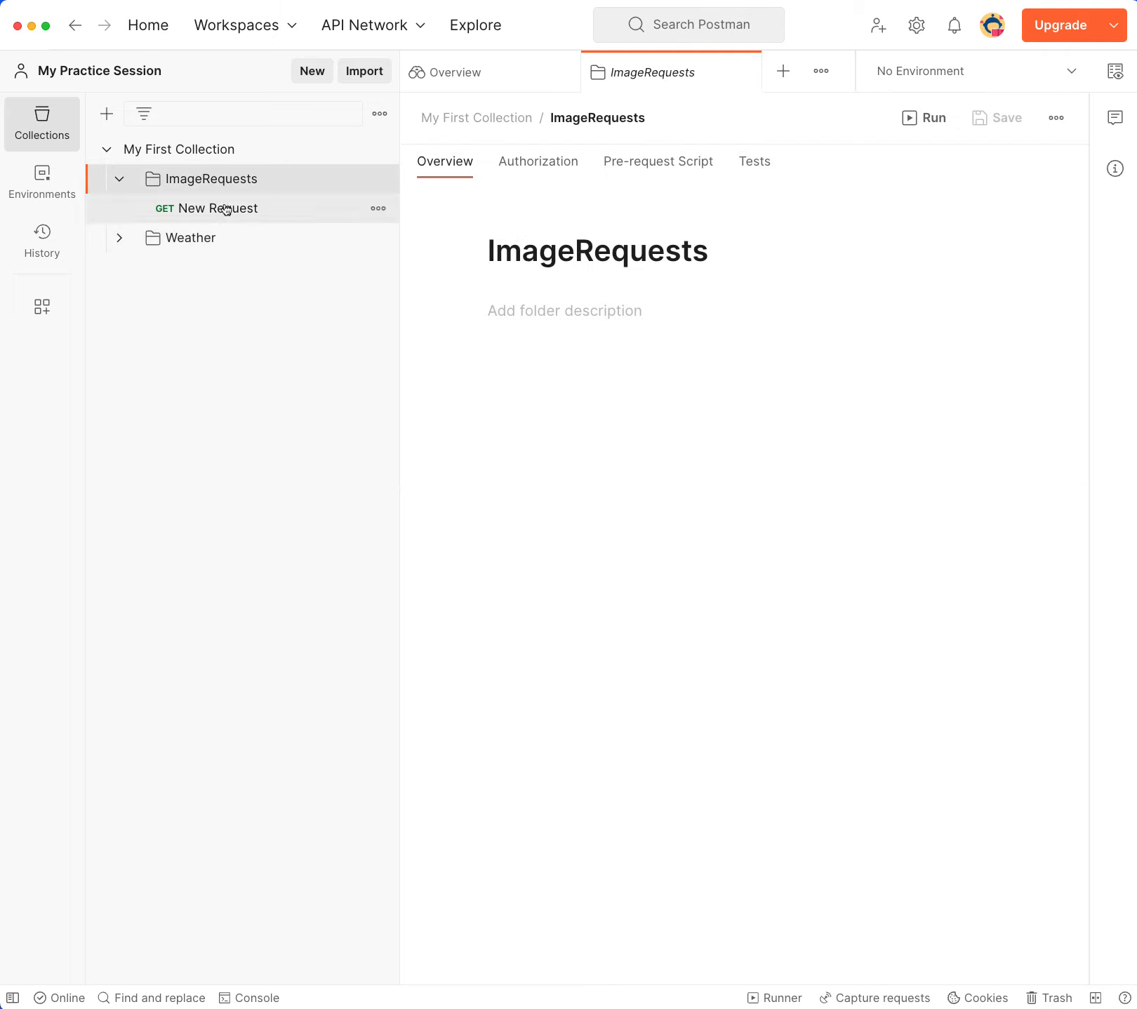
pyautogui.click(376, 181)
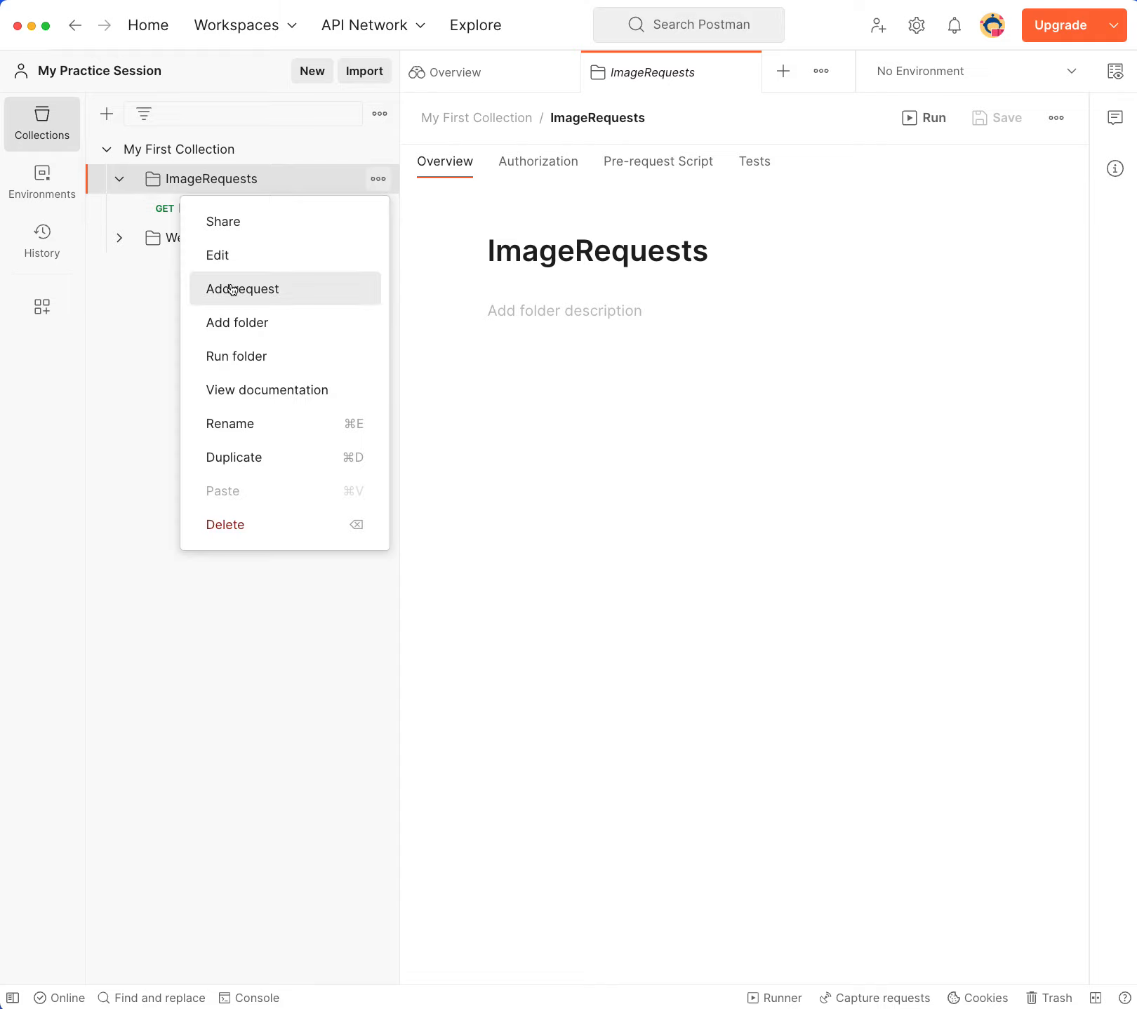
pyautogui.click(214, 208)
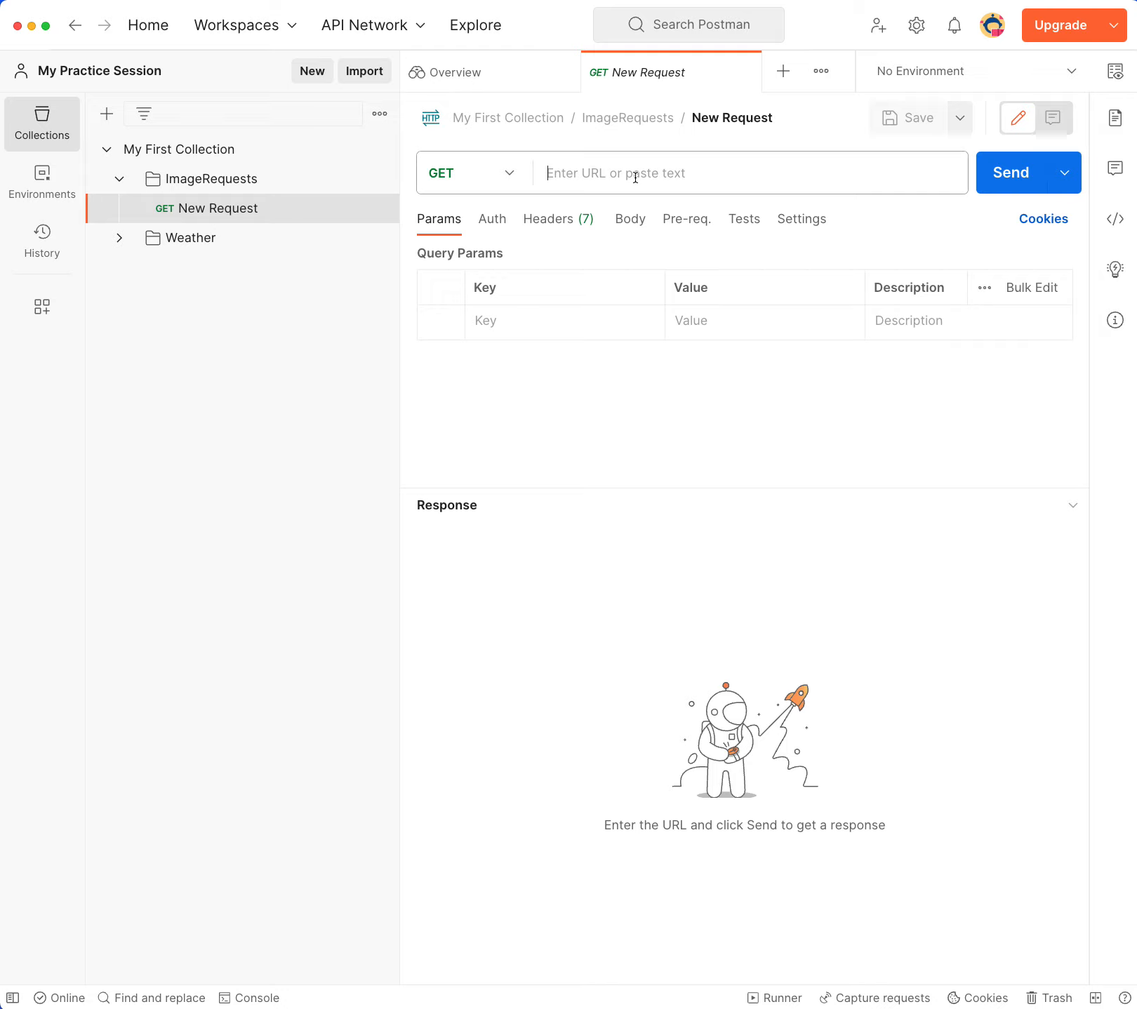
# Examine the New Request's available HTTP methods, its headers including the auto-generated ones, and its body settings
pyautogui.click(625, 175)
pyautogui.click(454, 169)
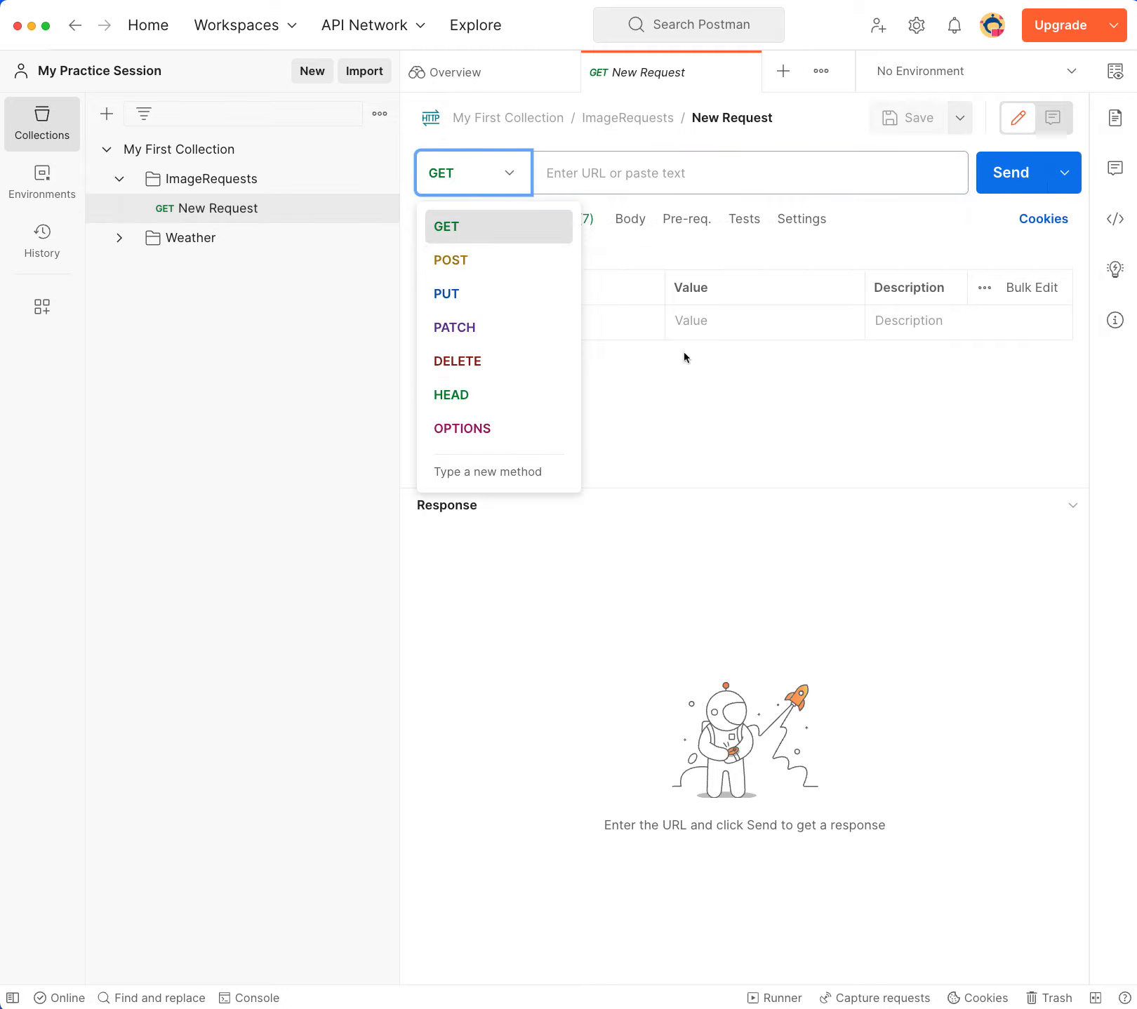
pyautogui.click(838, 481)
pyautogui.click(569, 225)
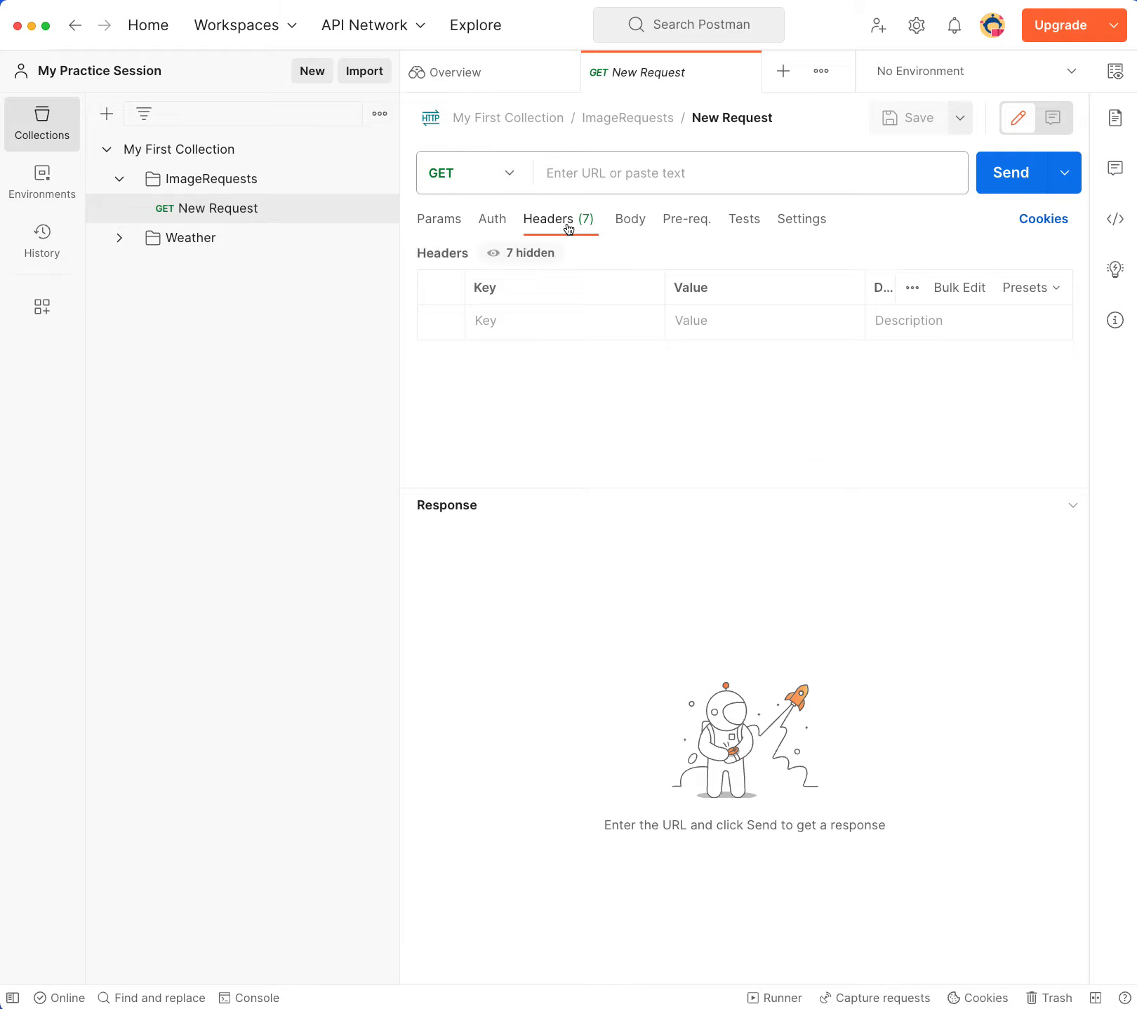
pyautogui.moveTo(699, 489); pyautogui.dragTo(728, 659)
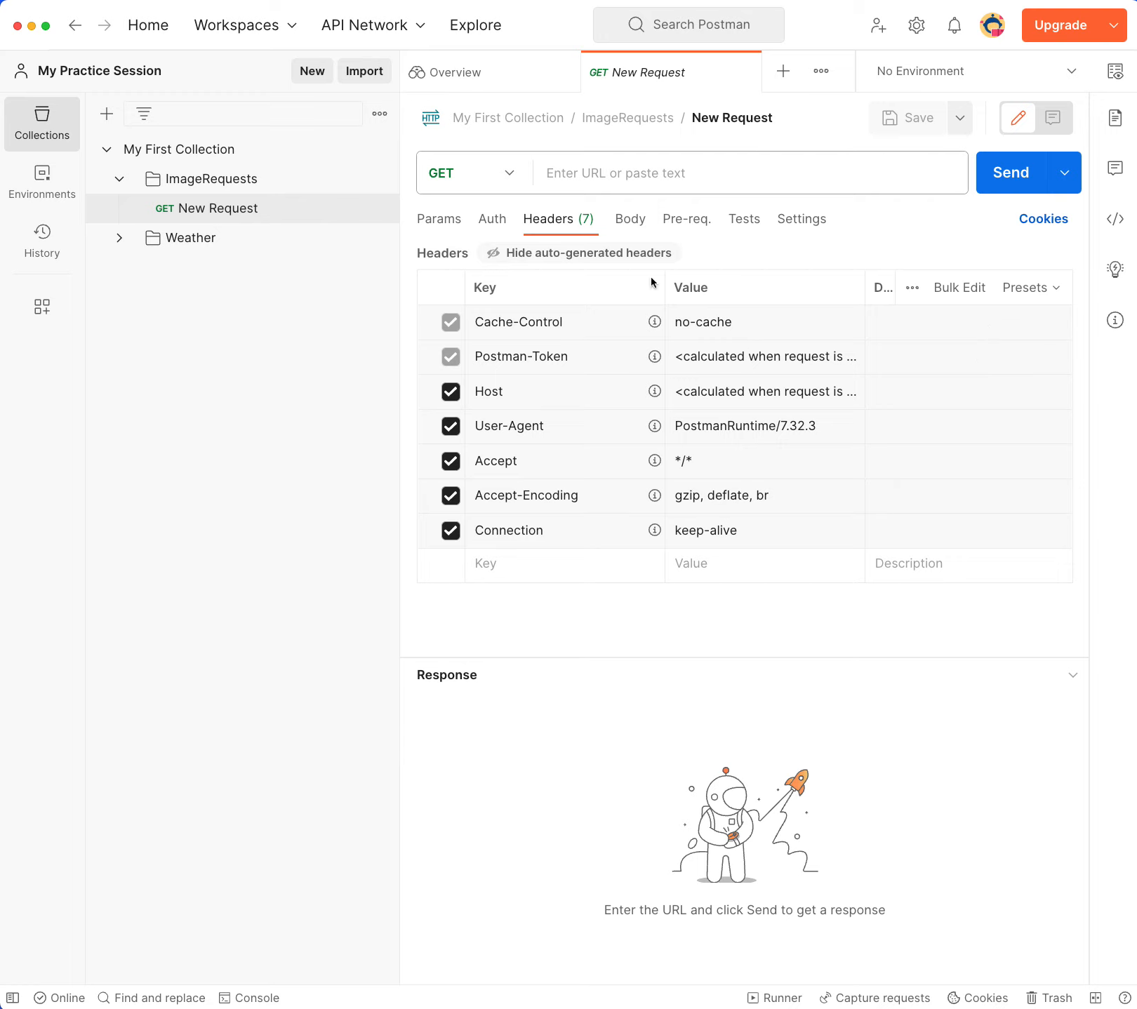
pyautogui.click(641, 233)
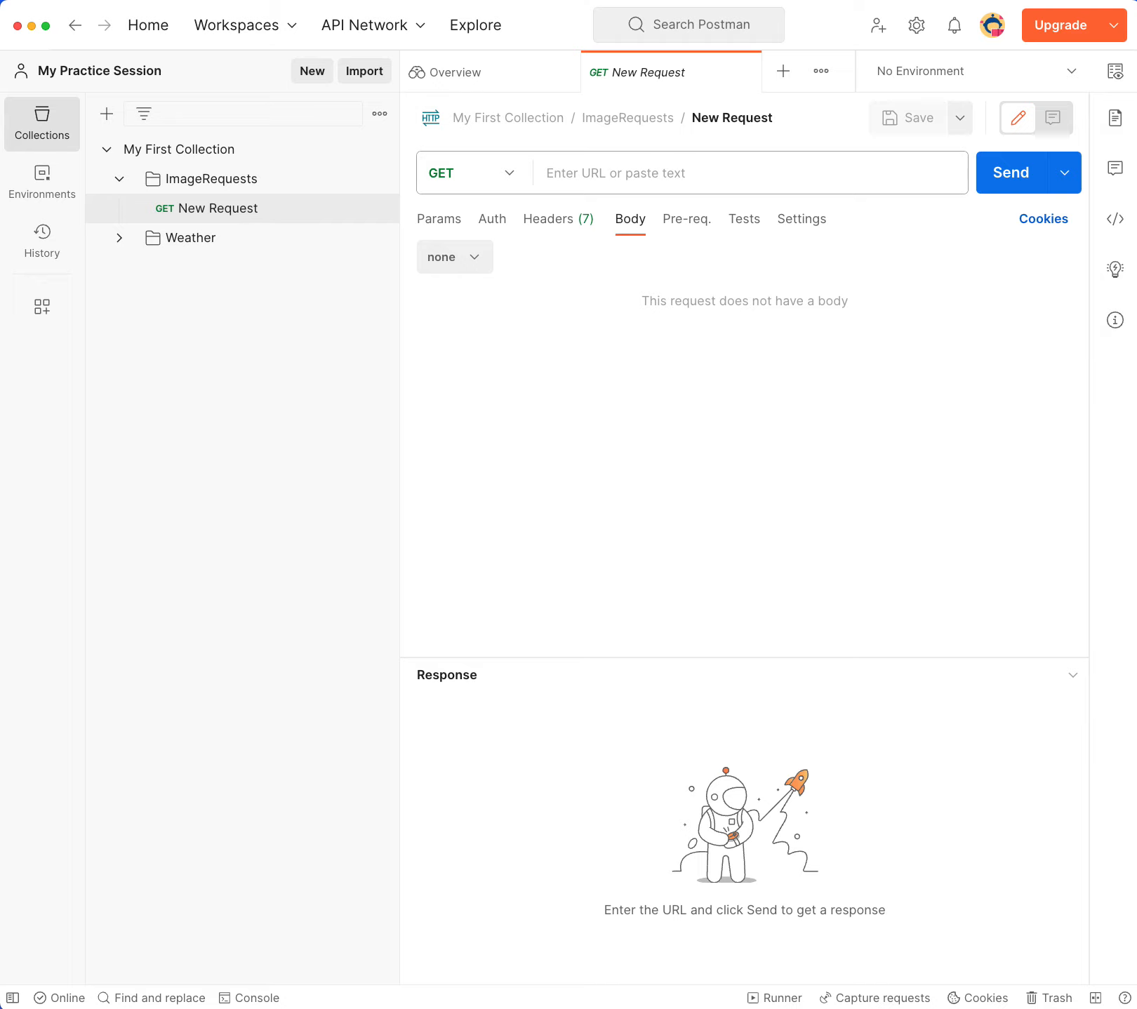
pyautogui.press('super+Tab')
pyautogui.press('super+Tab')
pyautogui.click(635, 173)
pyautogui.write('https://picsum.photos/id/235/400/300')
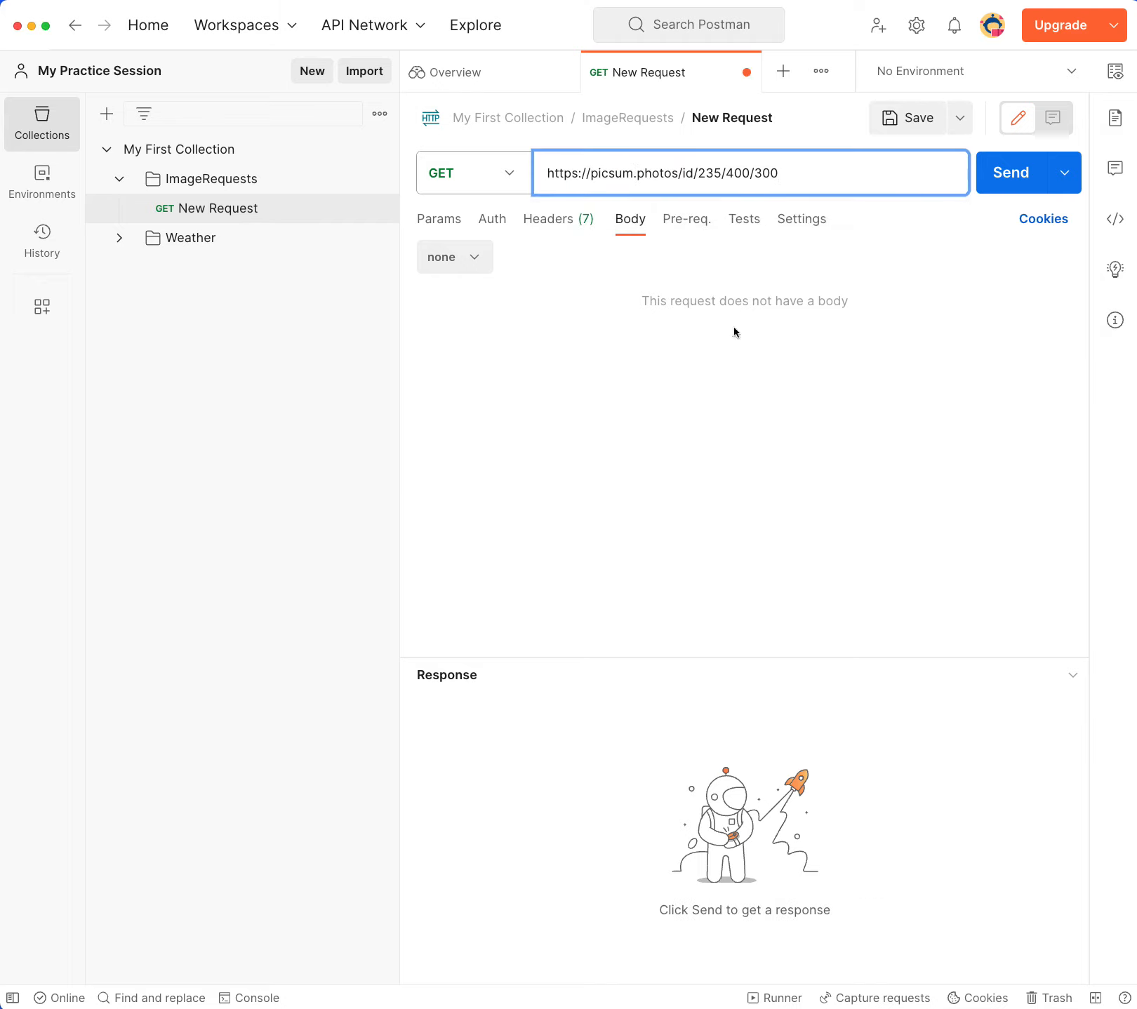
pyautogui.click(803, 456)
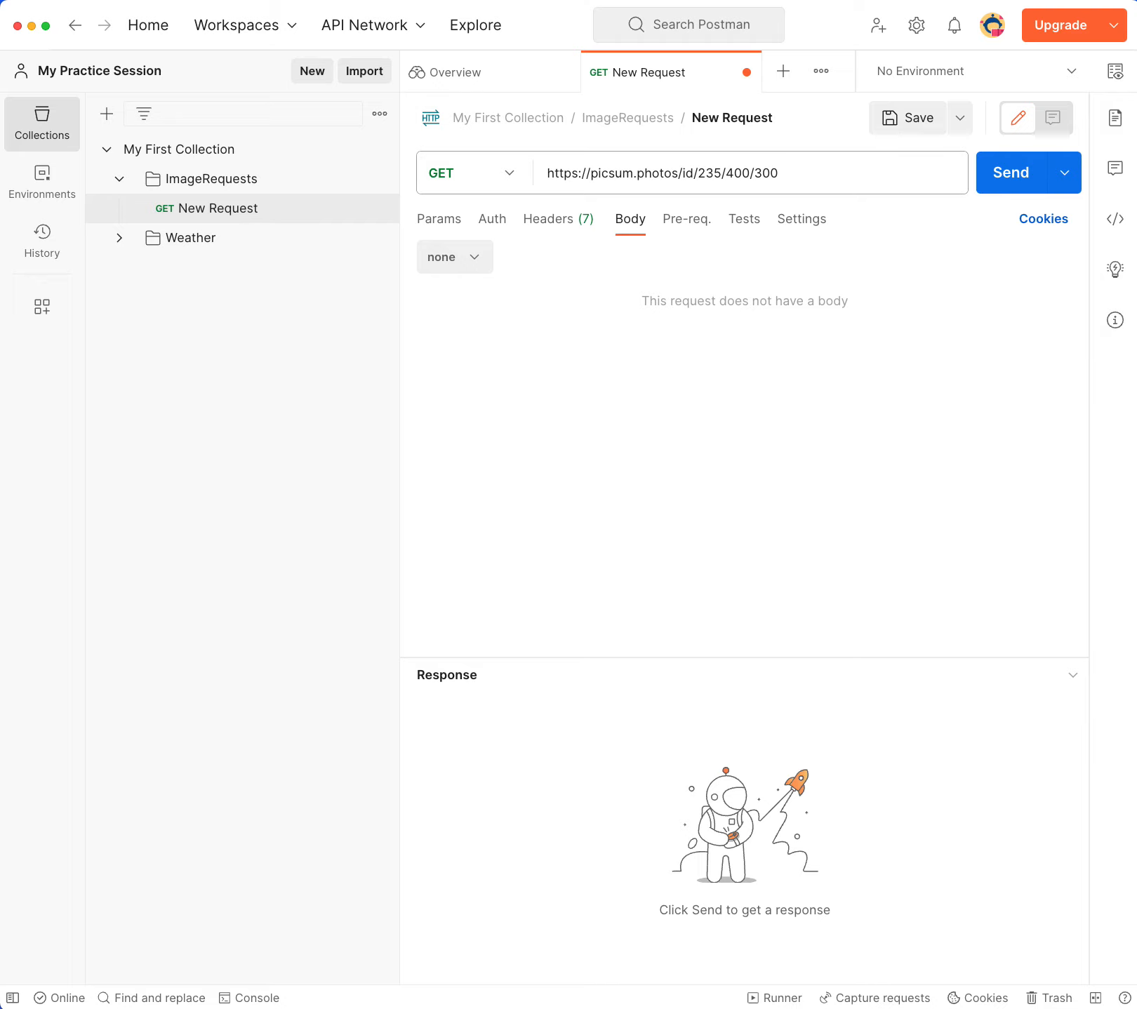
pyautogui.press('super+Tab')
pyautogui.press('super+n')
pyautogui.write('https://picsum.photos/id/235/400/300')
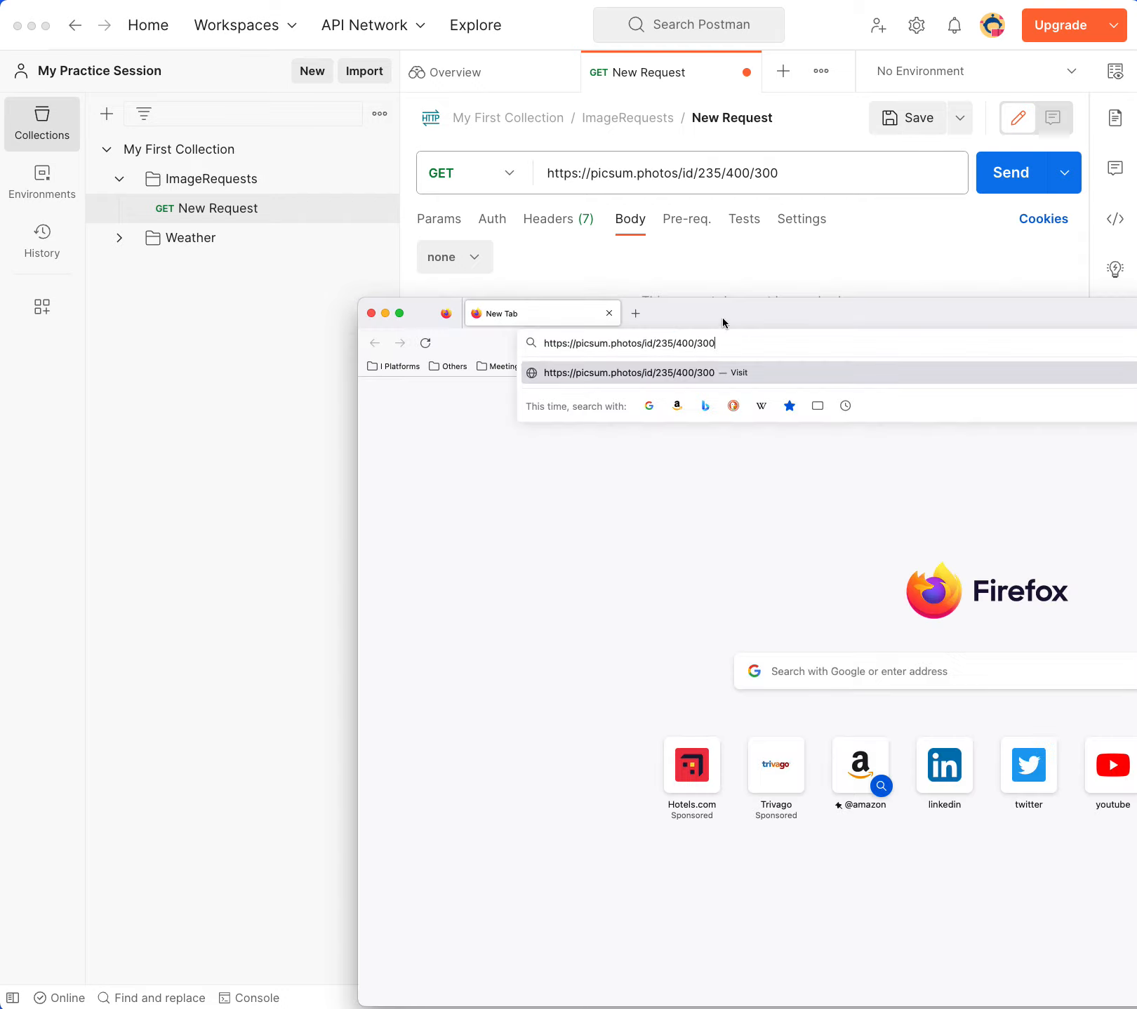
pyautogui.press('Return')
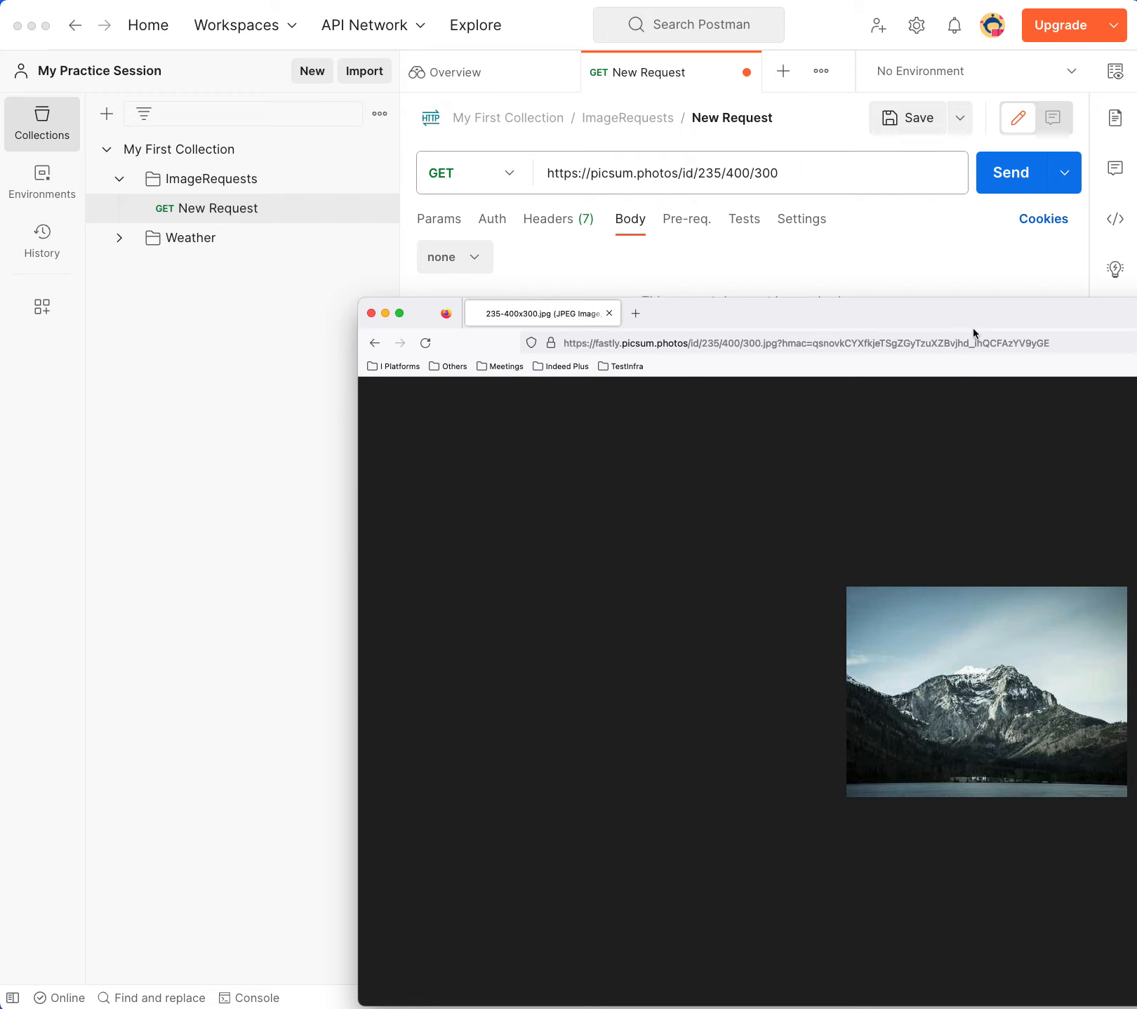
pyautogui.moveTo(973, 327); pyautogui.dragTo(830, 189)
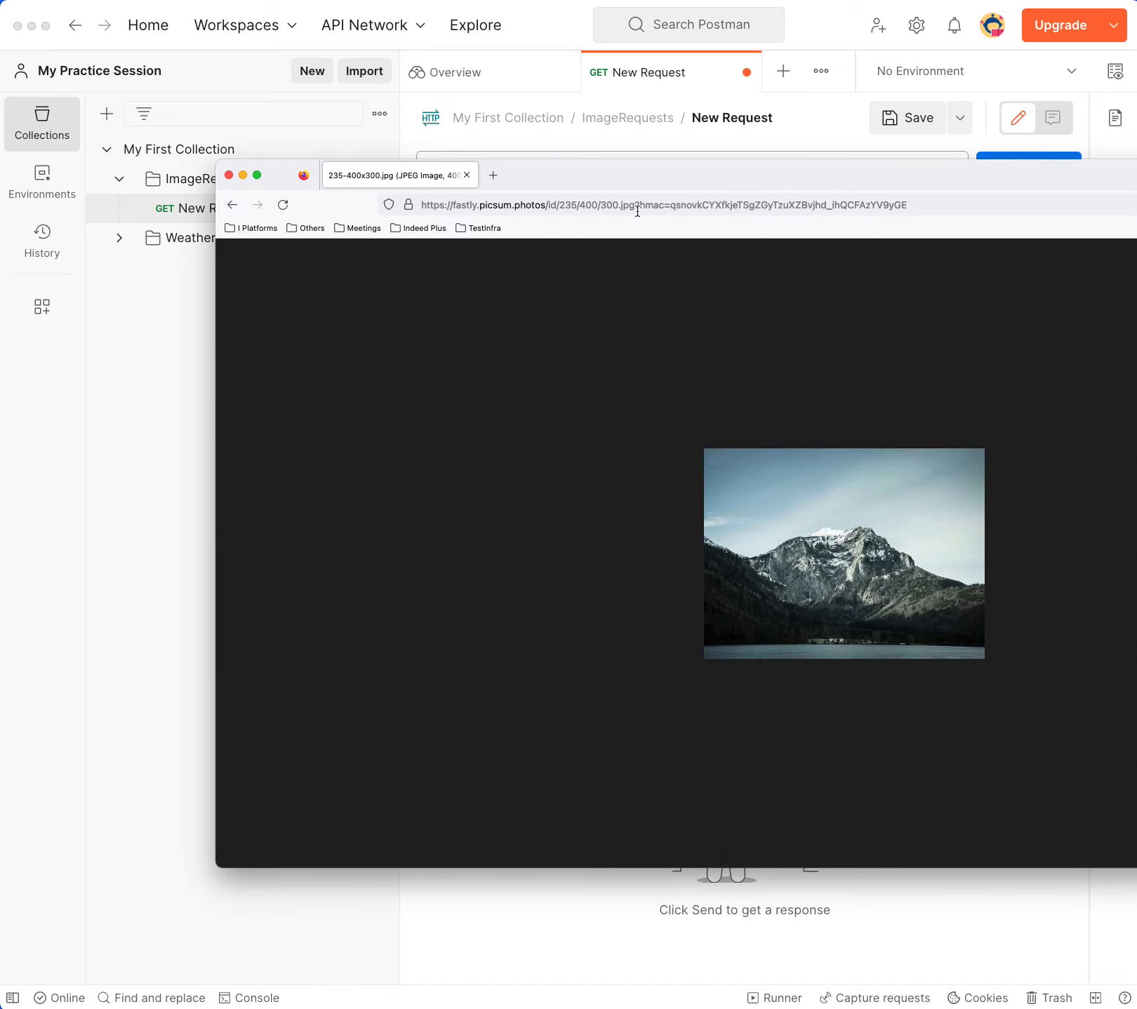
pyautogui.click(233, 205)
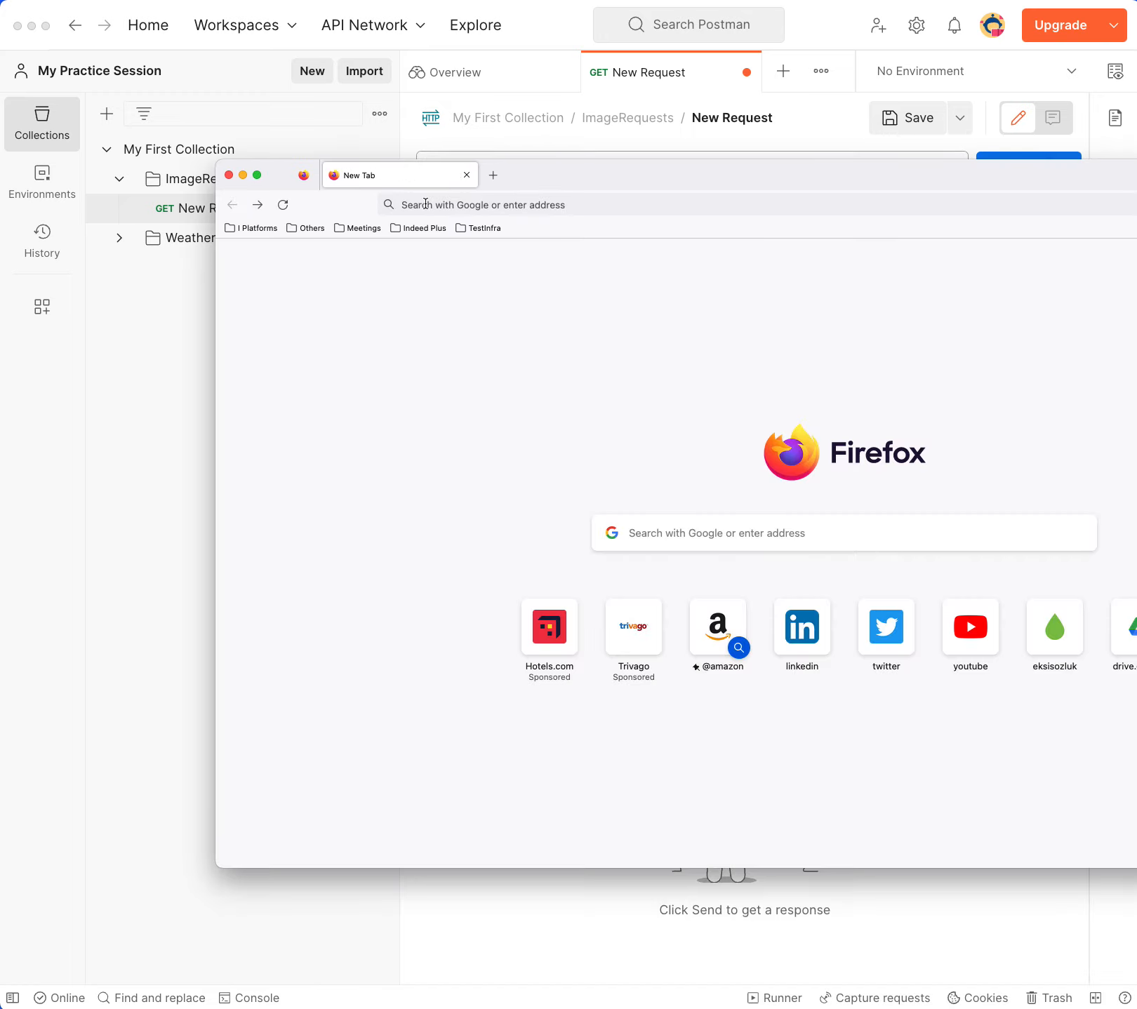
pyautogui.click(425, 203)
pyautogui.write('https://picsum.photos/id/235/400/300')
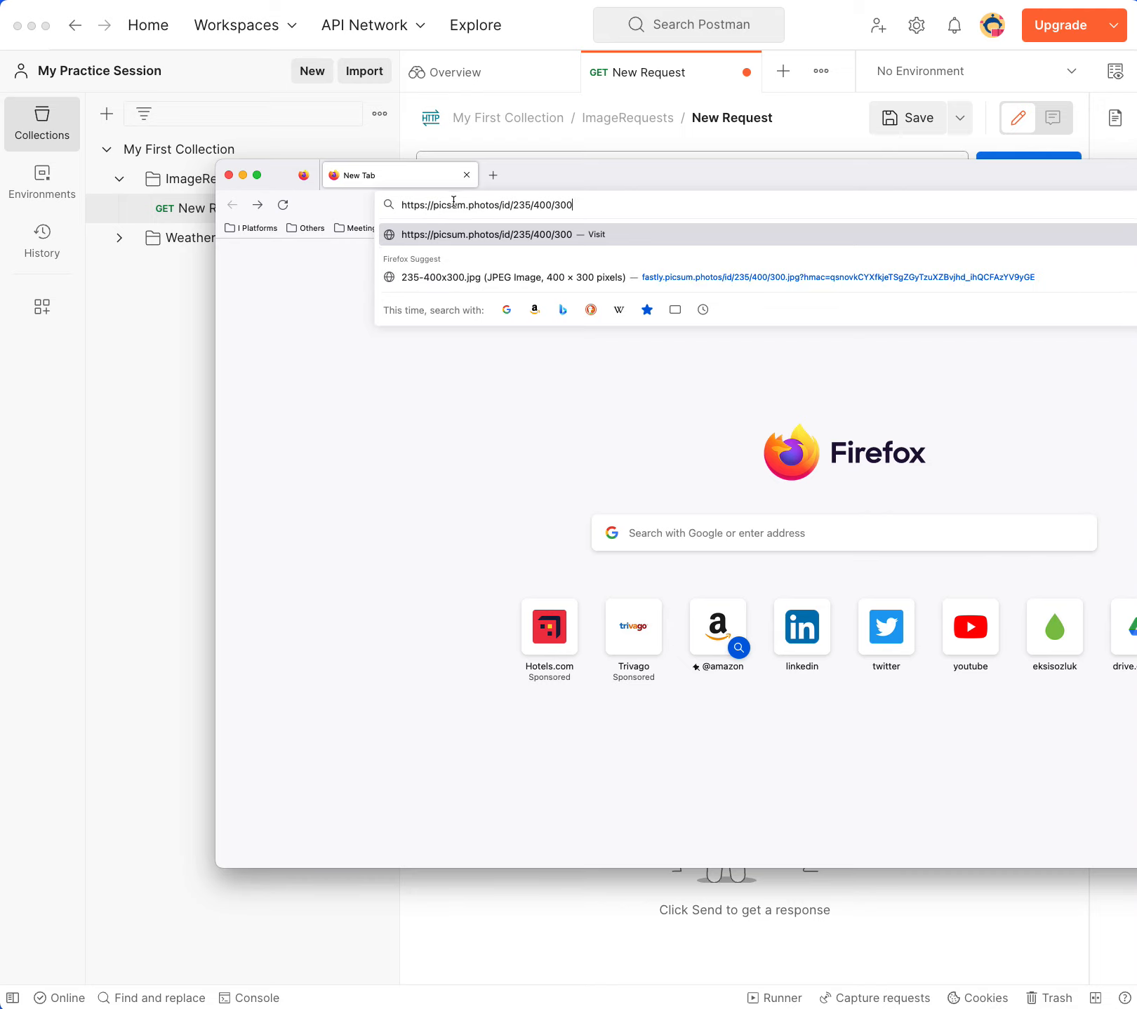
pyautogui.doubleClick(524, 205)
pyautogui.press('Right')
pyautogui.press('BackSpace')
pyautogui.write('9')
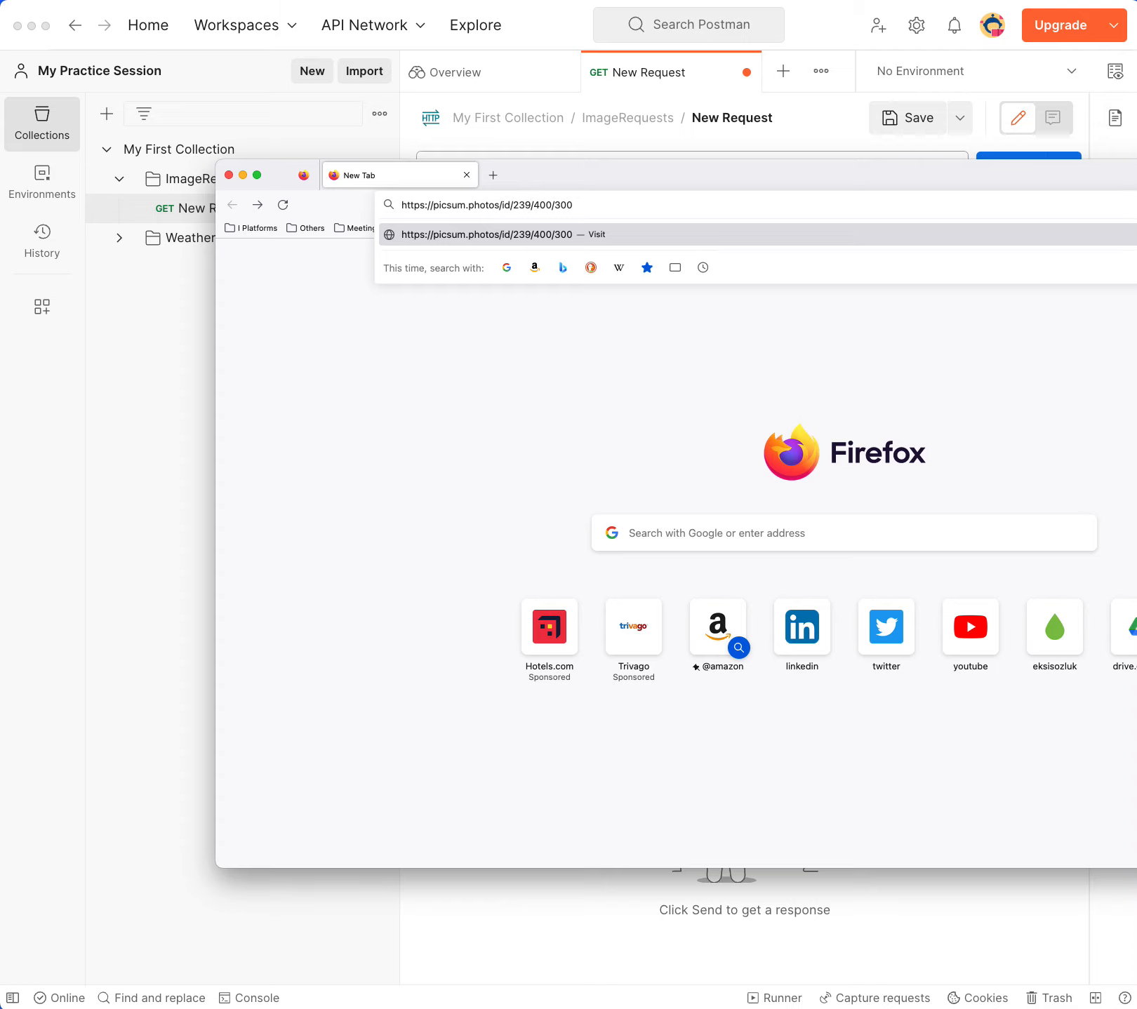
pyautogui.click(540, 205)
pyautogui.press('BackSpace')
pyautogui.write('8')
pyautogui.press('Return')
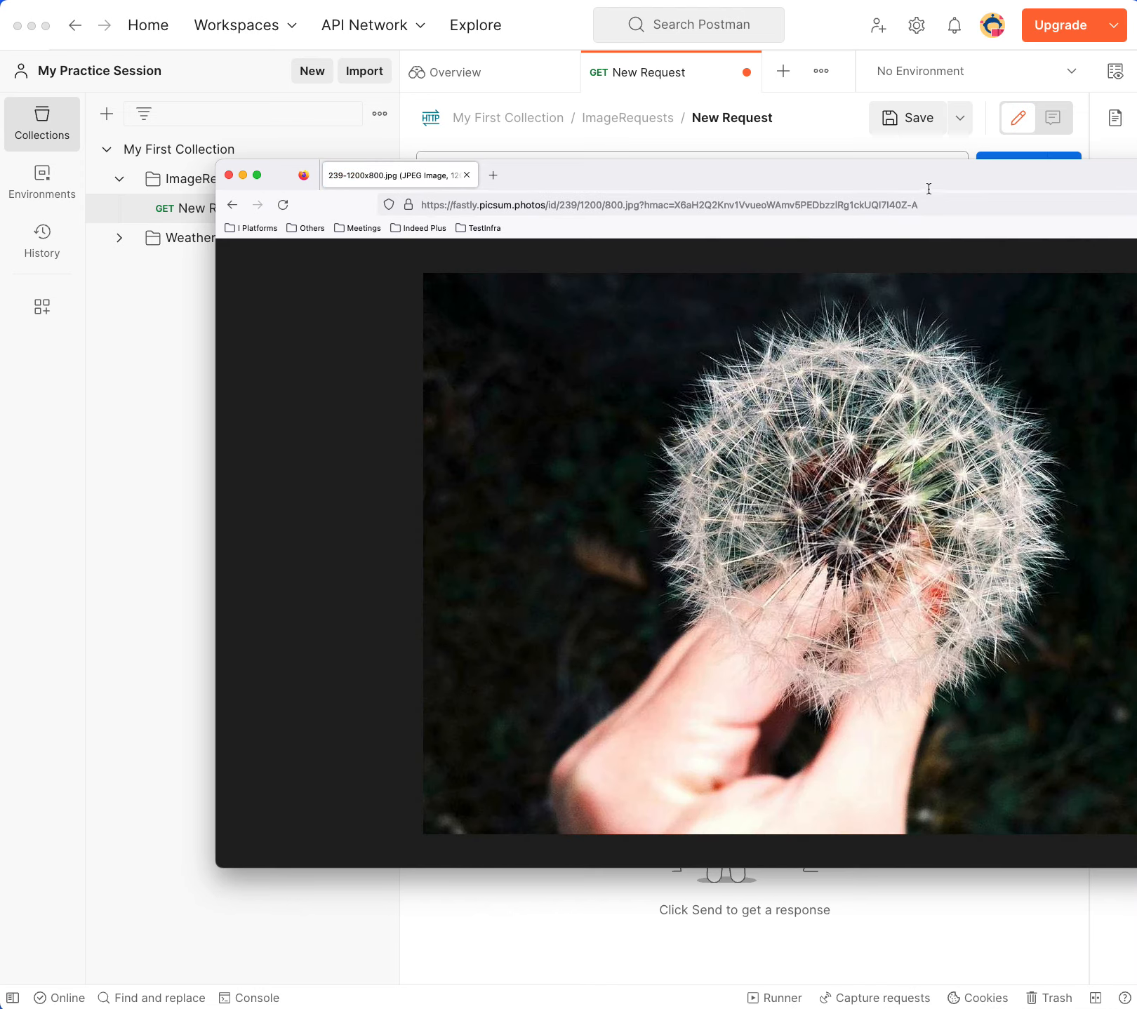
pyautogui.moveTo(921, 174); pyautogui.dragTo(780, 146)
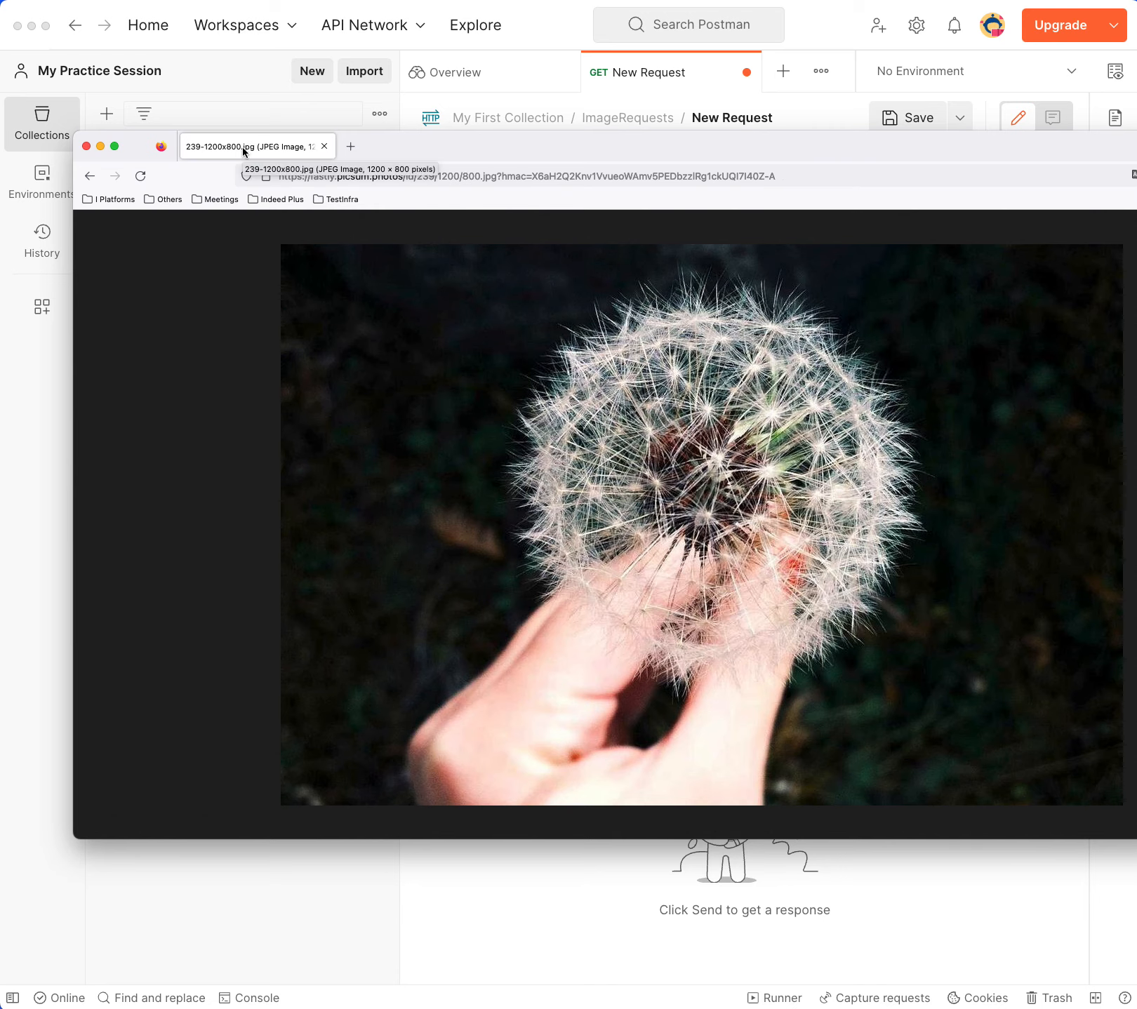
pyautogui.click(643, 129)
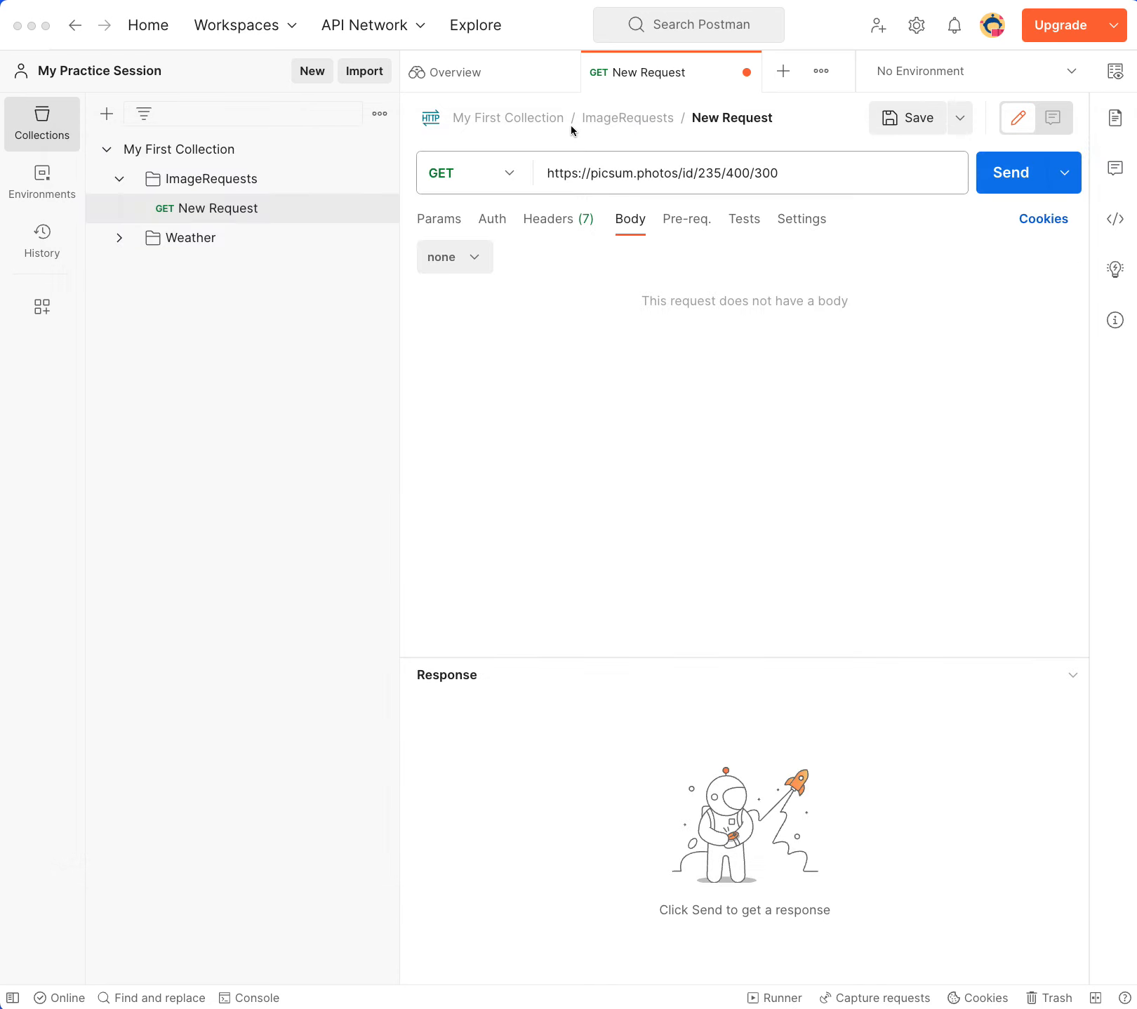
pyautogui.moveTo(714, 174); pyautogui.dragTo(727, 175)
pyautogui.write('15/')
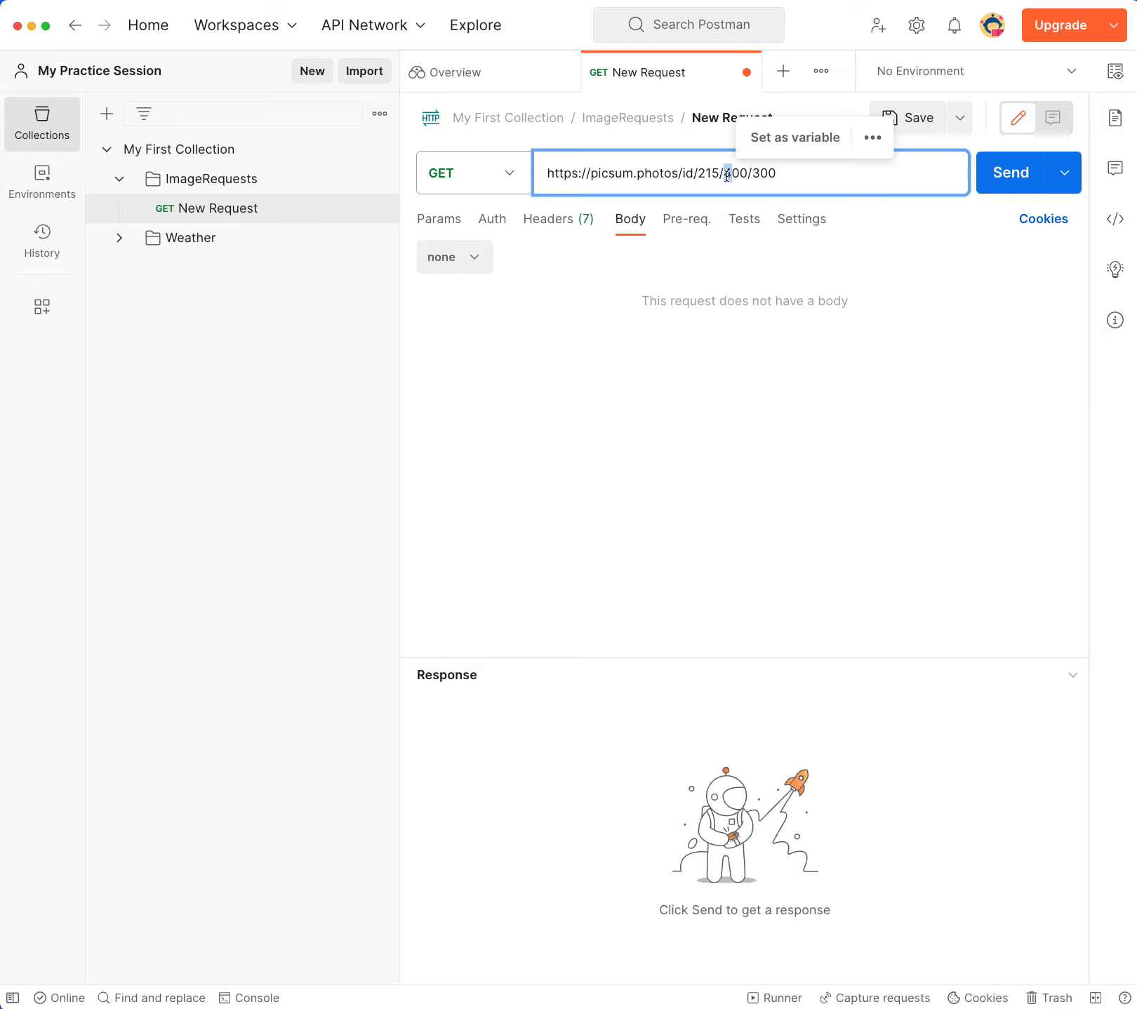
pyautogui.write('120')
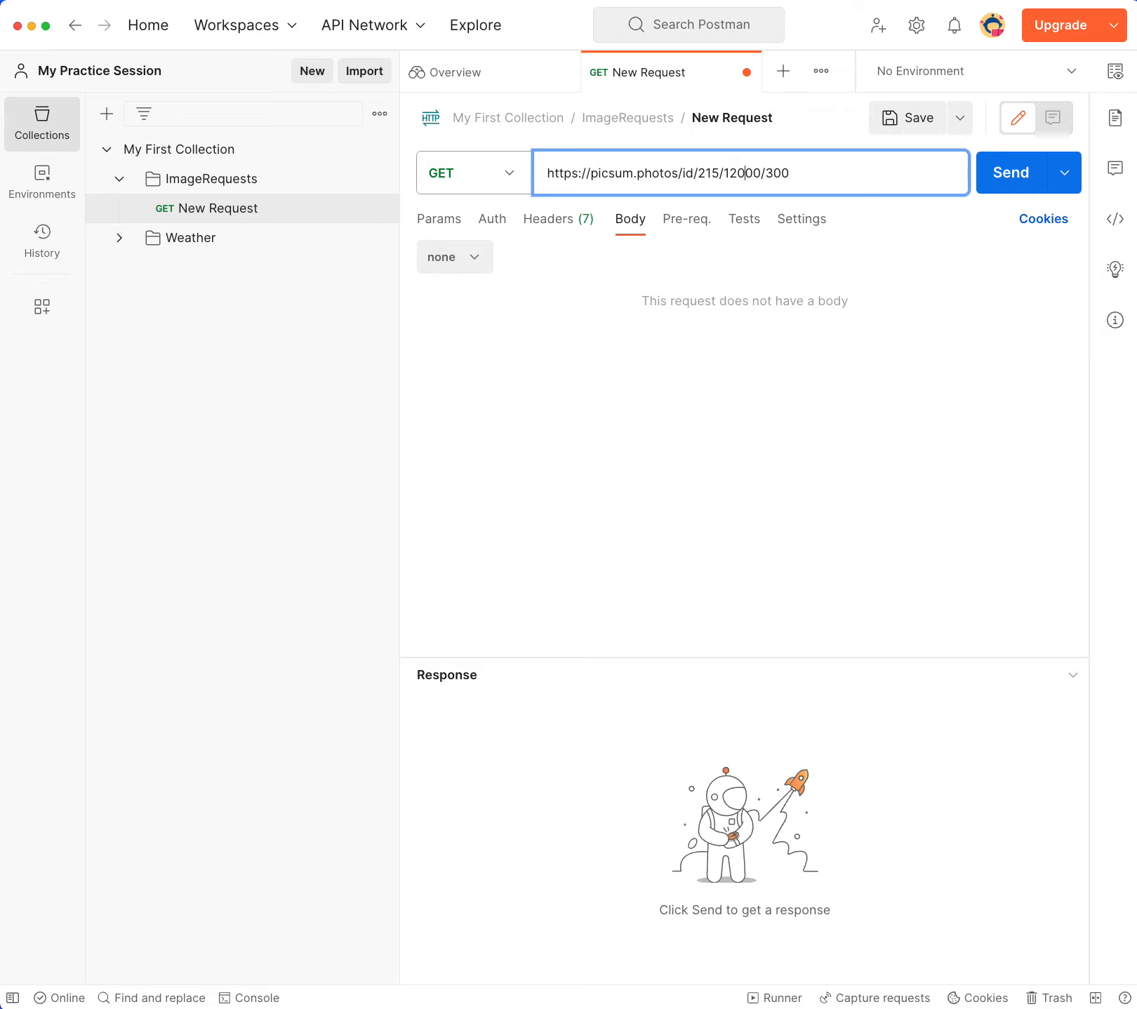
pyautogui.press('BackSpace')
pyautogui.moveTo(765, 172)
pyautogui.mouseDown()
pyautogui.moveTo(747, 172)
pyautogui.moveTo(757, 172)
pyautogui.mouseUp()
pyautogui.write('8')
pyautogui.click(811, 389)
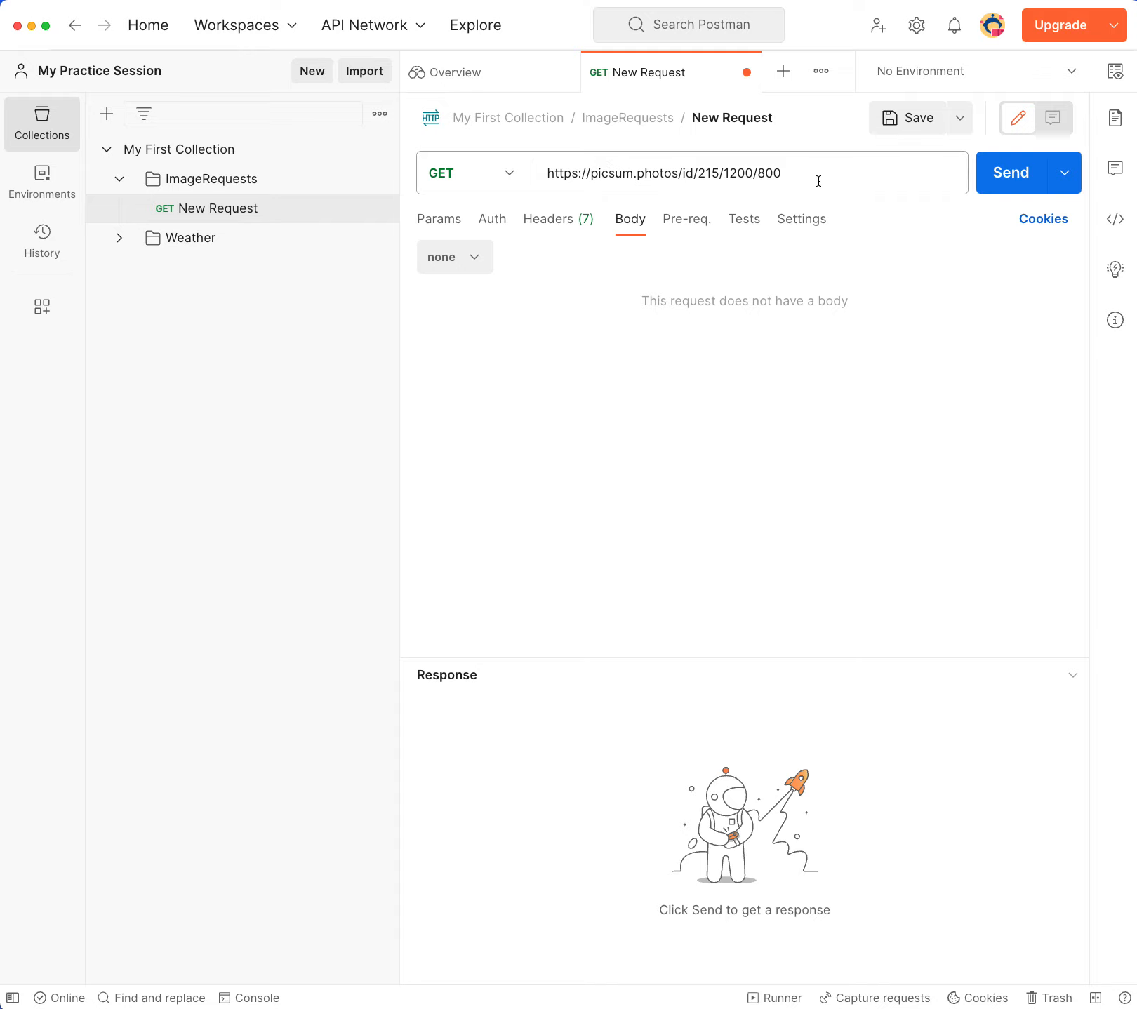
# Review the request's GET method, headers and empty body, and send the request
pyautogui.moveTo(815, 174); pyautogui.dragTo(540, 173)
pyautogui.click(464, 175)
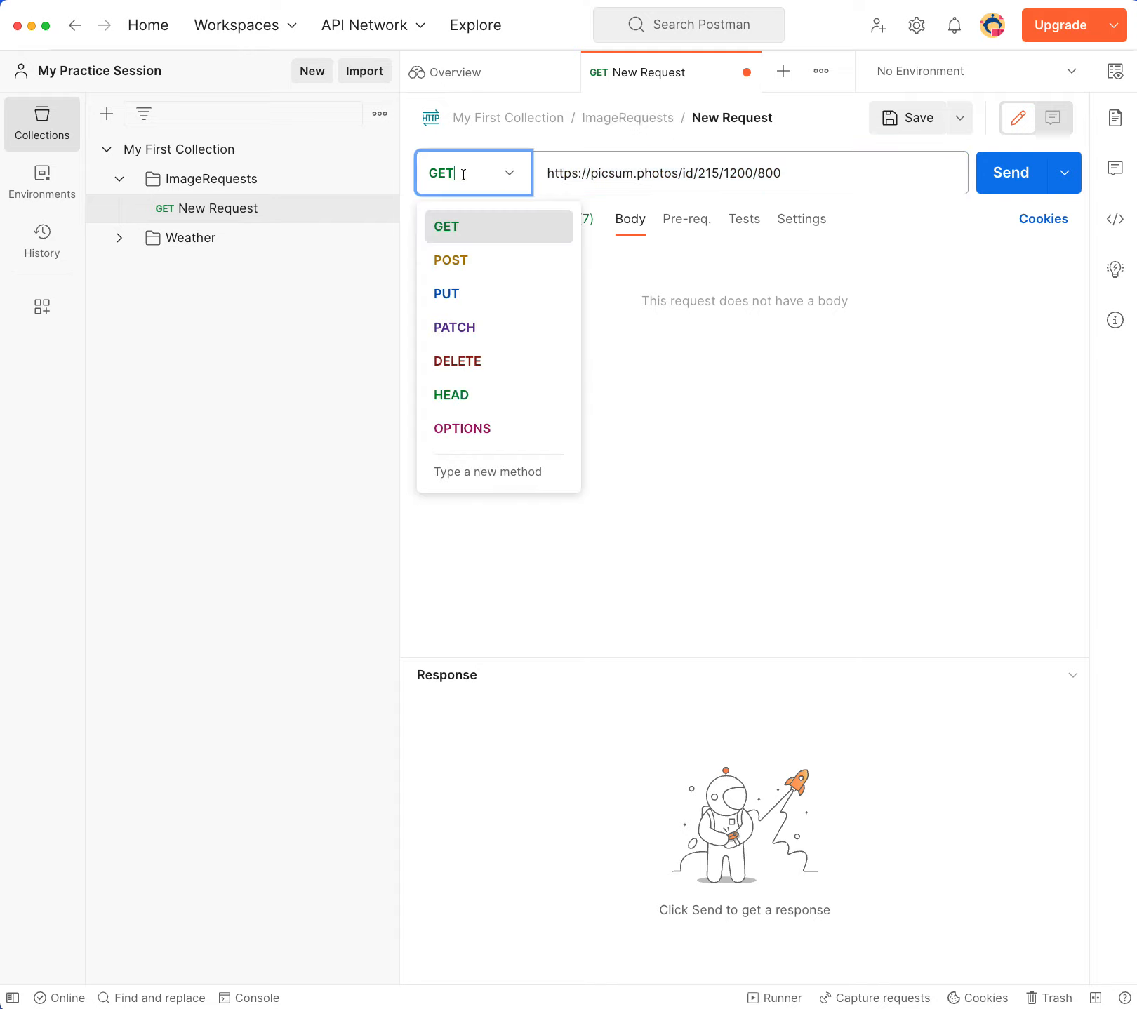
pyautogui.click(473, 239)
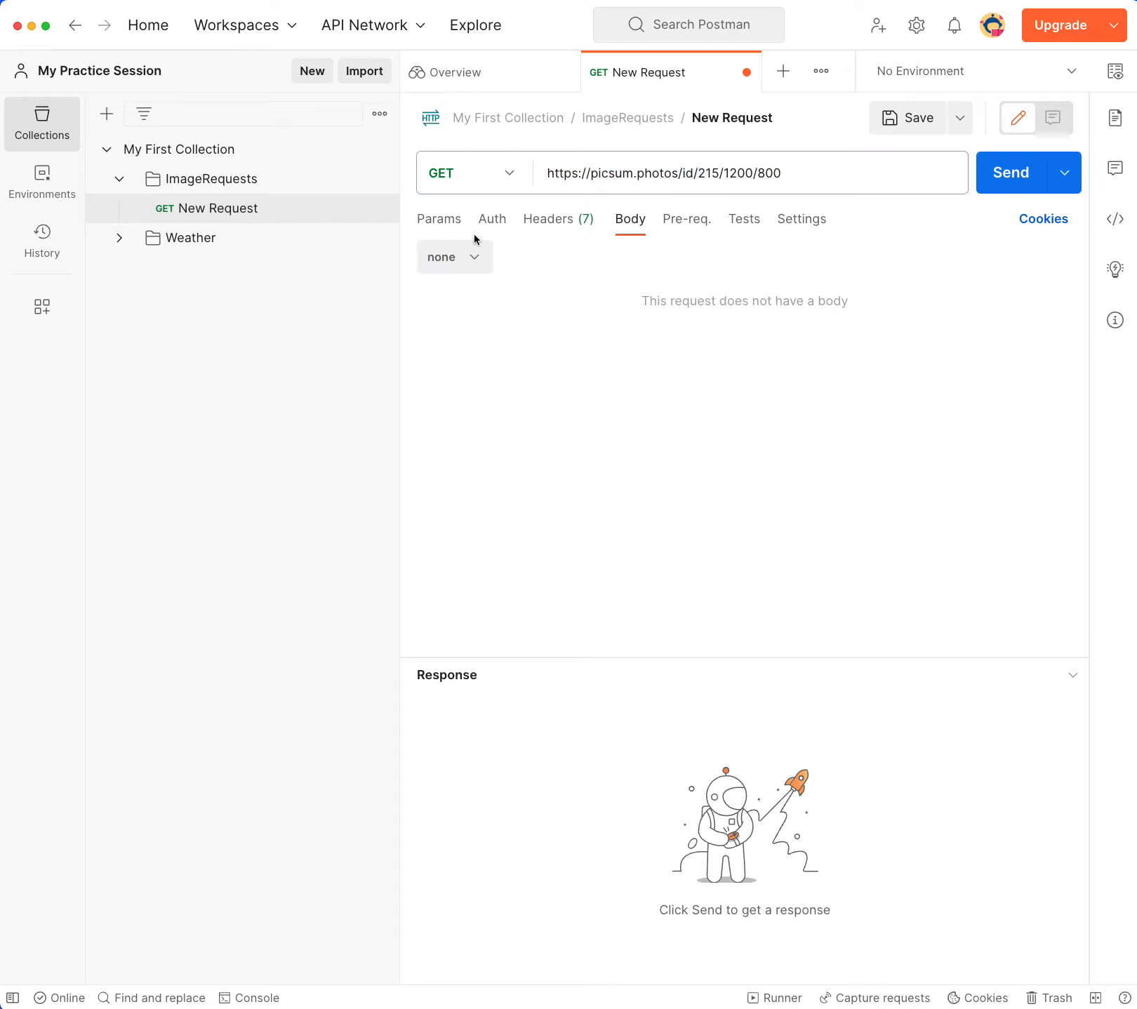
pyautogui.click(554, 219)
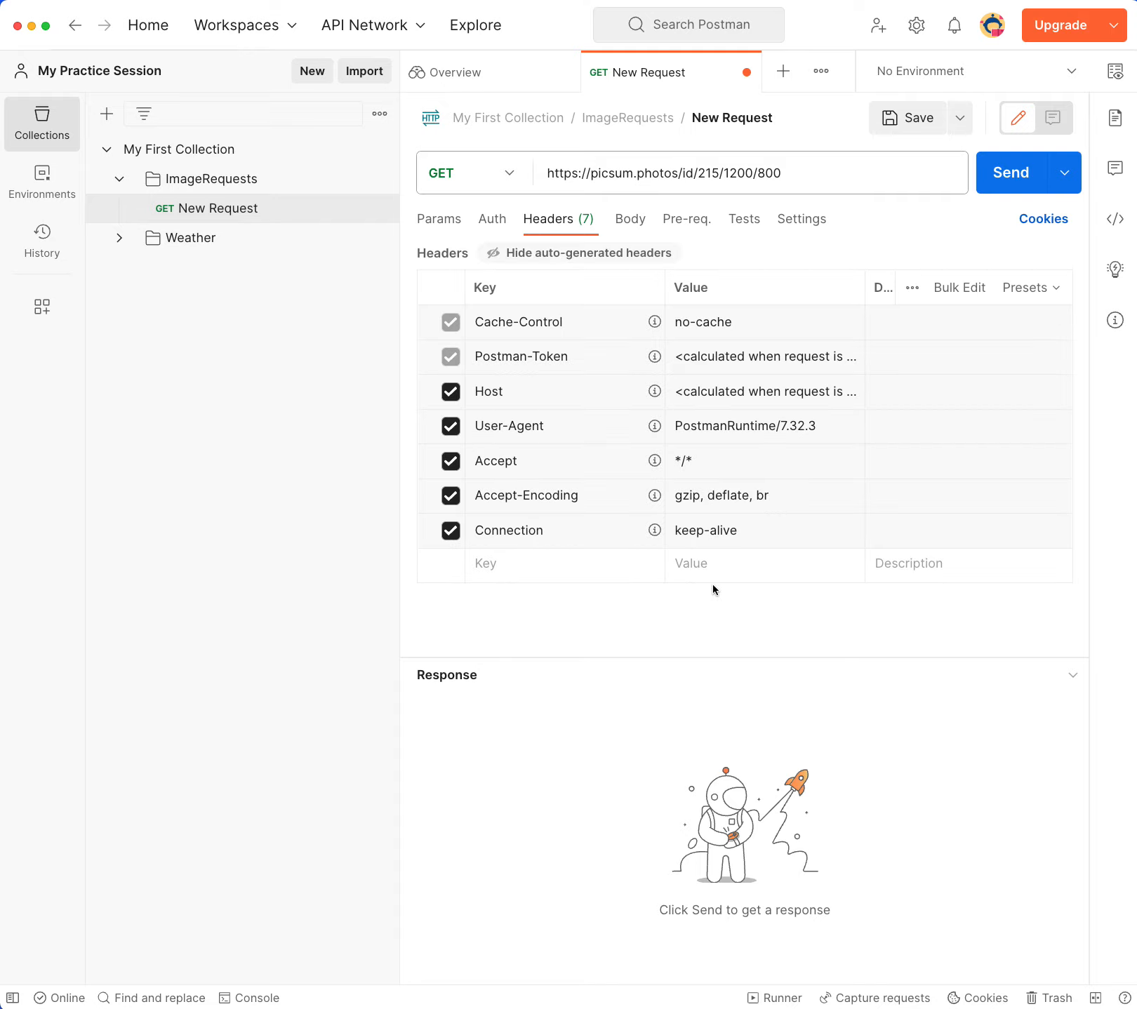
pyautogui.click(639, 226)
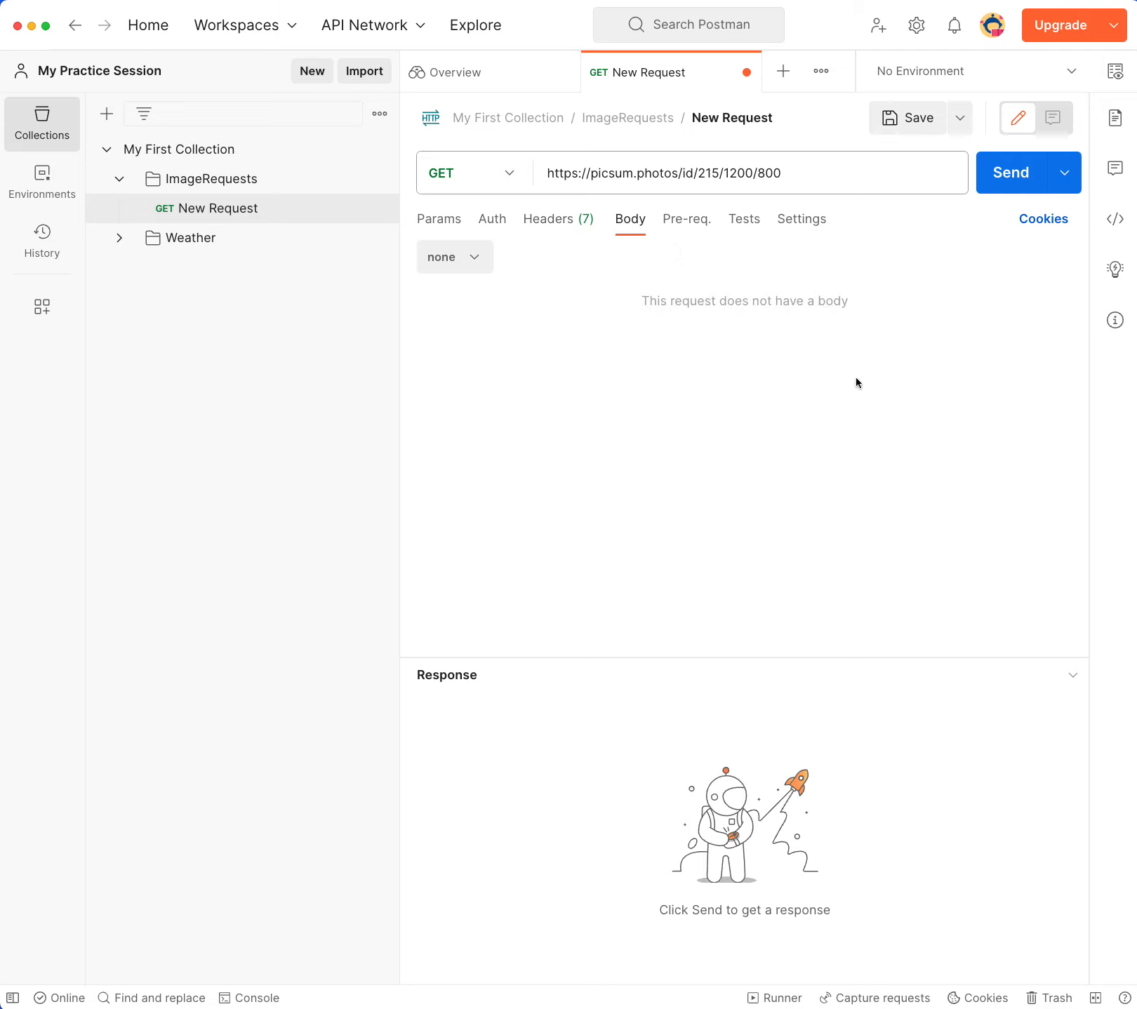
pyautogui.click(1011, 184)
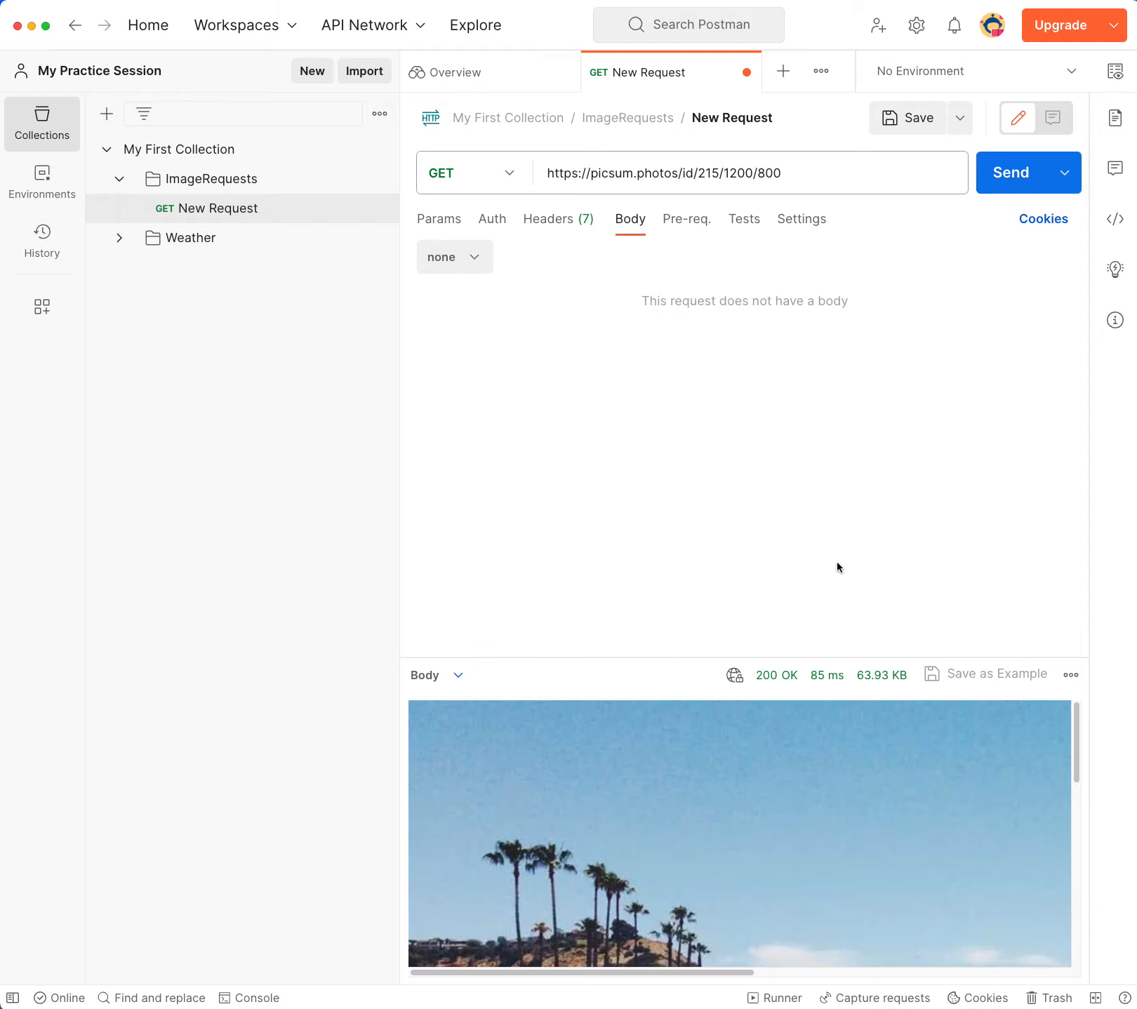
# Enlarge the response area and examine the returned image and the response status
pyautogui.moveTo(832, 659); pyautogui.dragTo(883, 353)
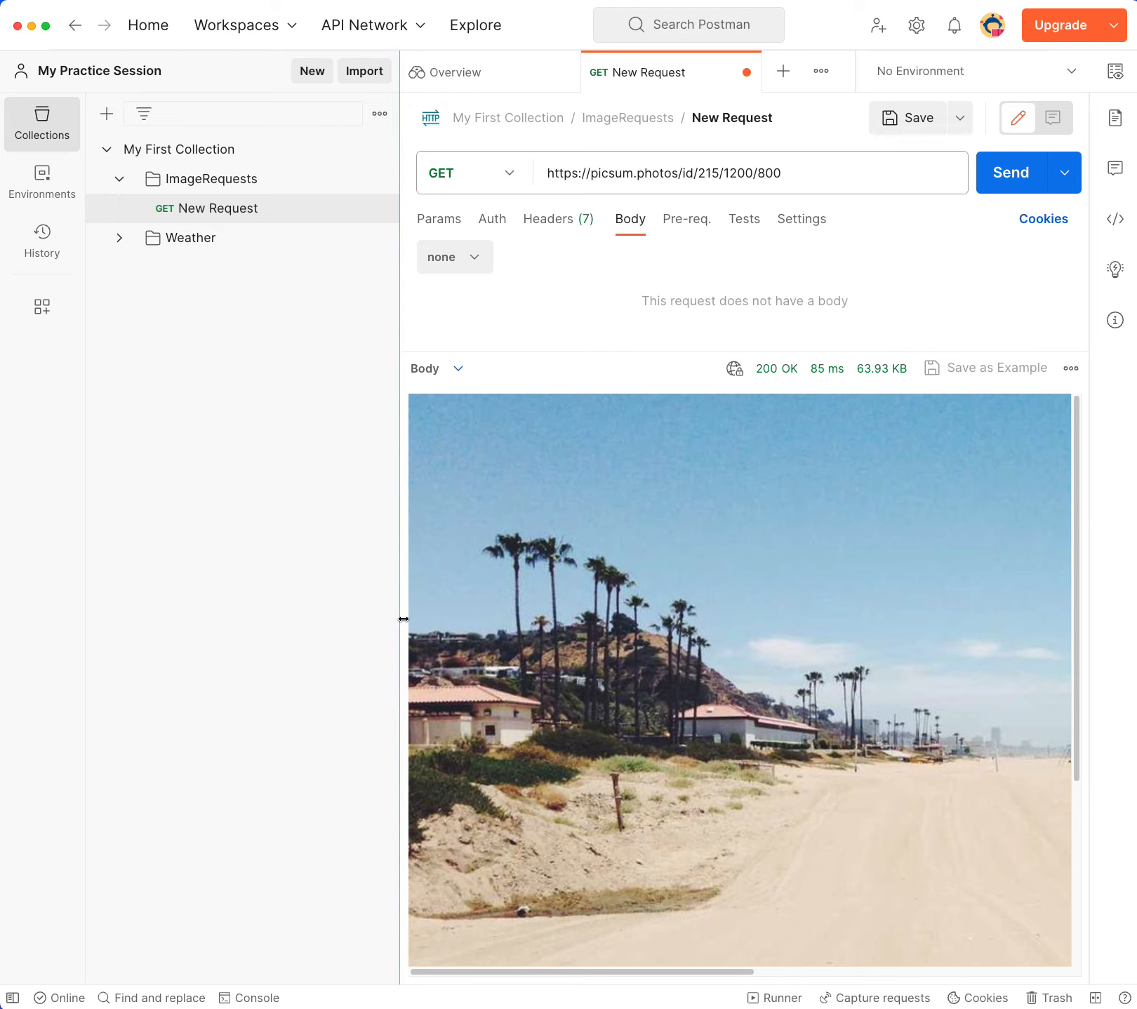
pyautogui.moveTo(402, 620); pyautogui.dragTo(310, 625)
pyautogui.scroll(-5, 917, 612)
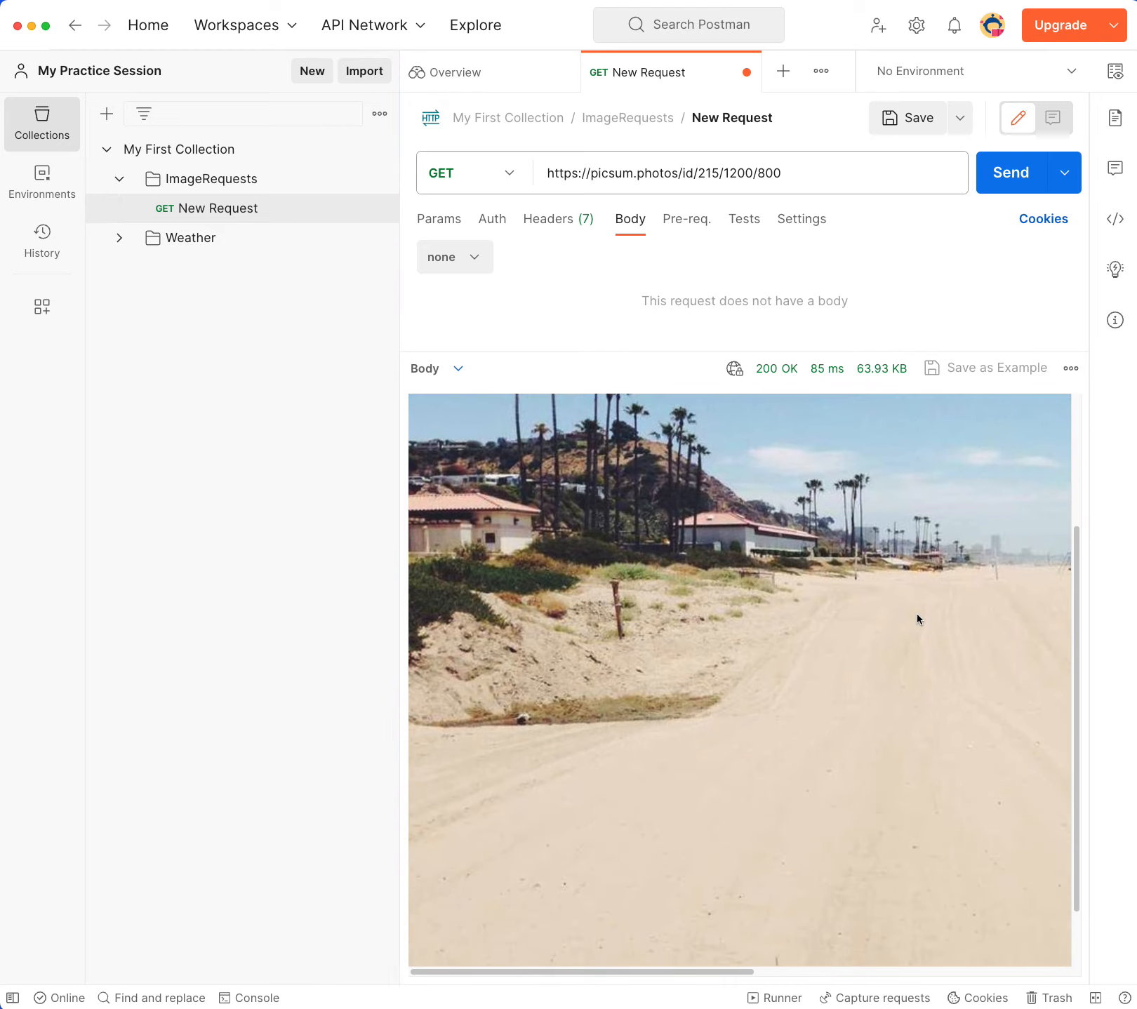
pyautogui.scroll(5, 917, 619)
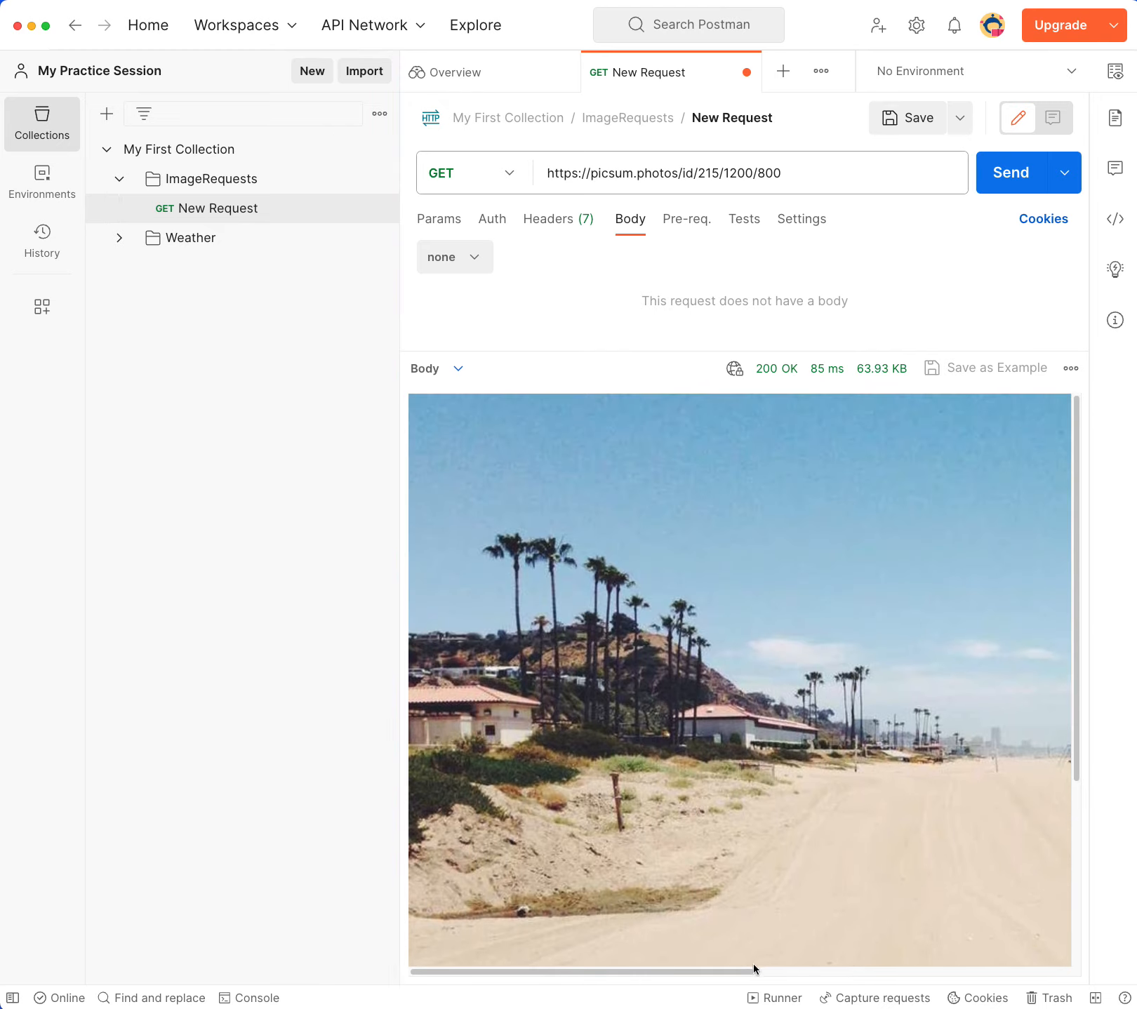
pyautogui.moveTo(753, 969)
pyautogui.mouseDown()
pyautogui.moveTo(1066, 992)
pyautogui.moveTo(743, 959)
pyautogui.mouseUp()
pyautogui.moveTo(758, 365)
pyautogui.moveTo(765, 374)
pyautogui.click(726, 173)
pyautogui.hotkey('shift', 'End')
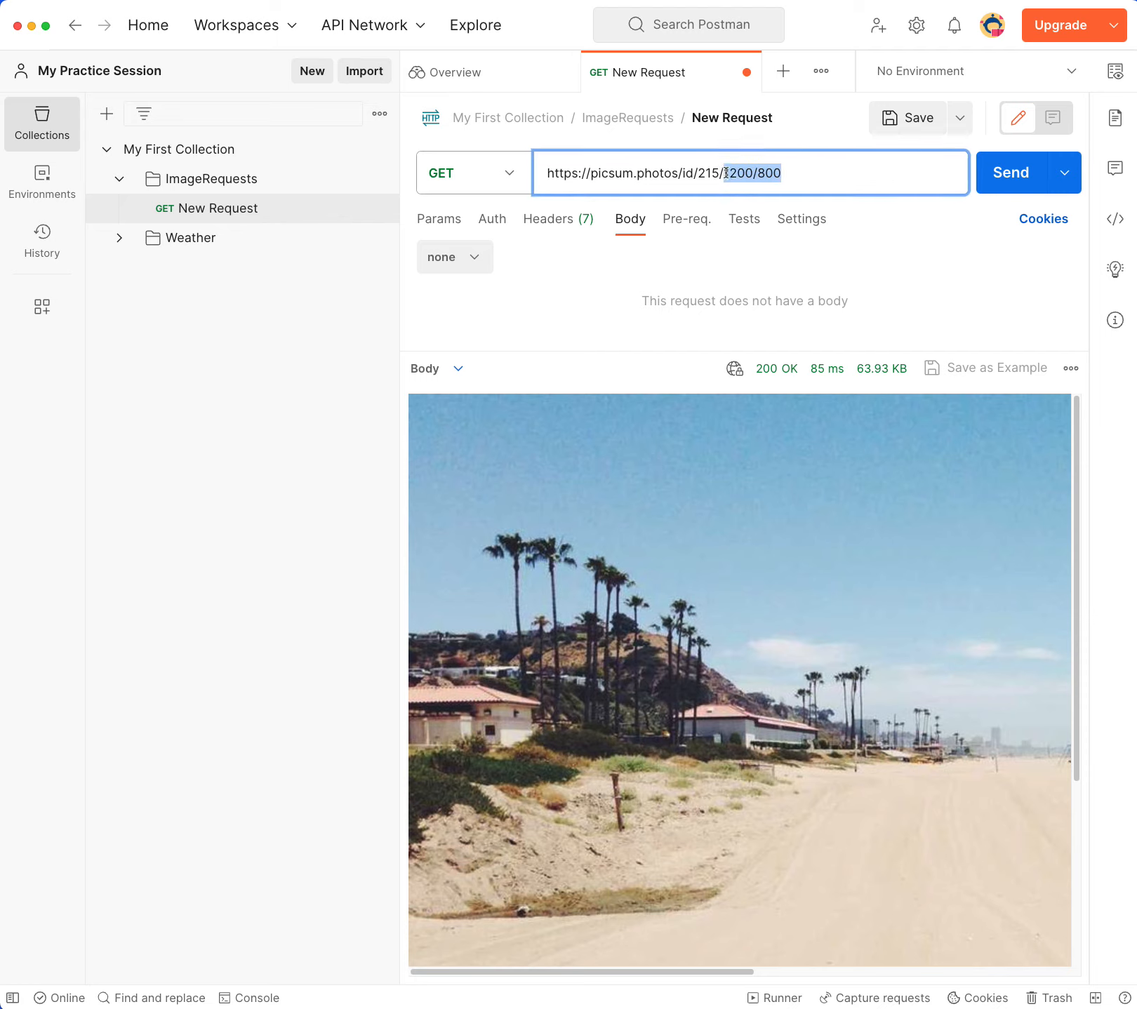
pyautogui.click(726, 173)
pyautogui.moveTo(724, 173); pyautogui.dragTo(783, 172)
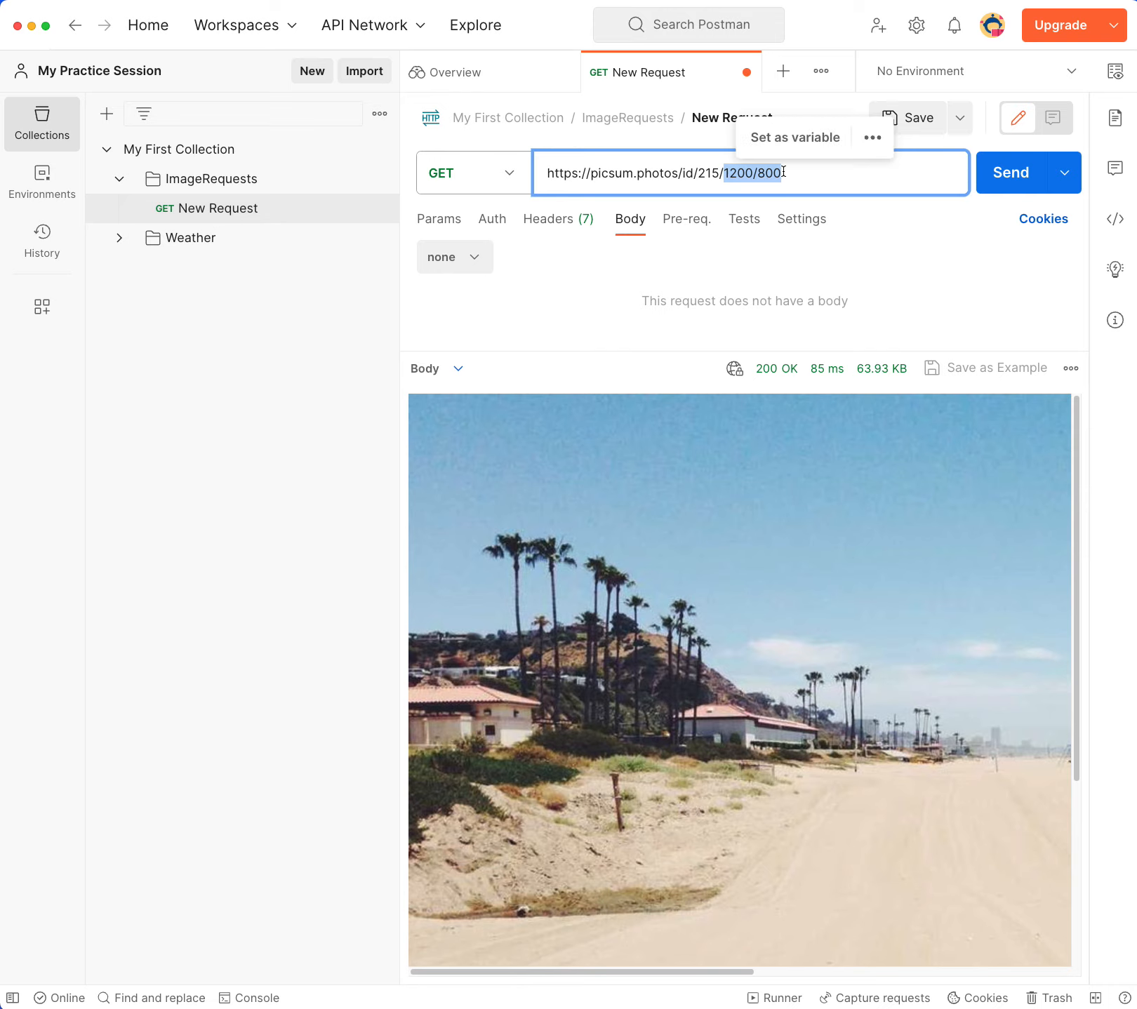
pyautogui.press('BackSpace')
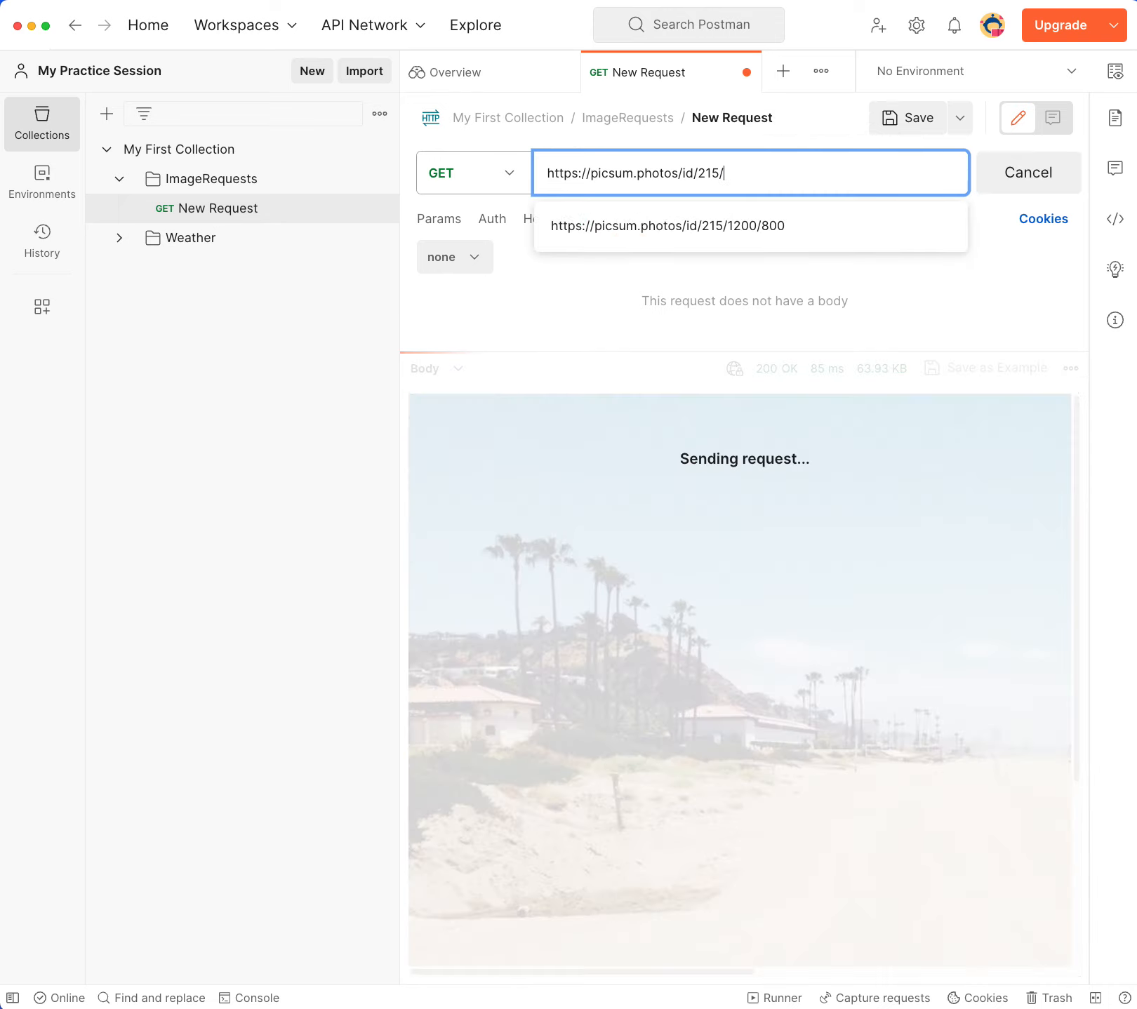
pyautogui.press('Return')
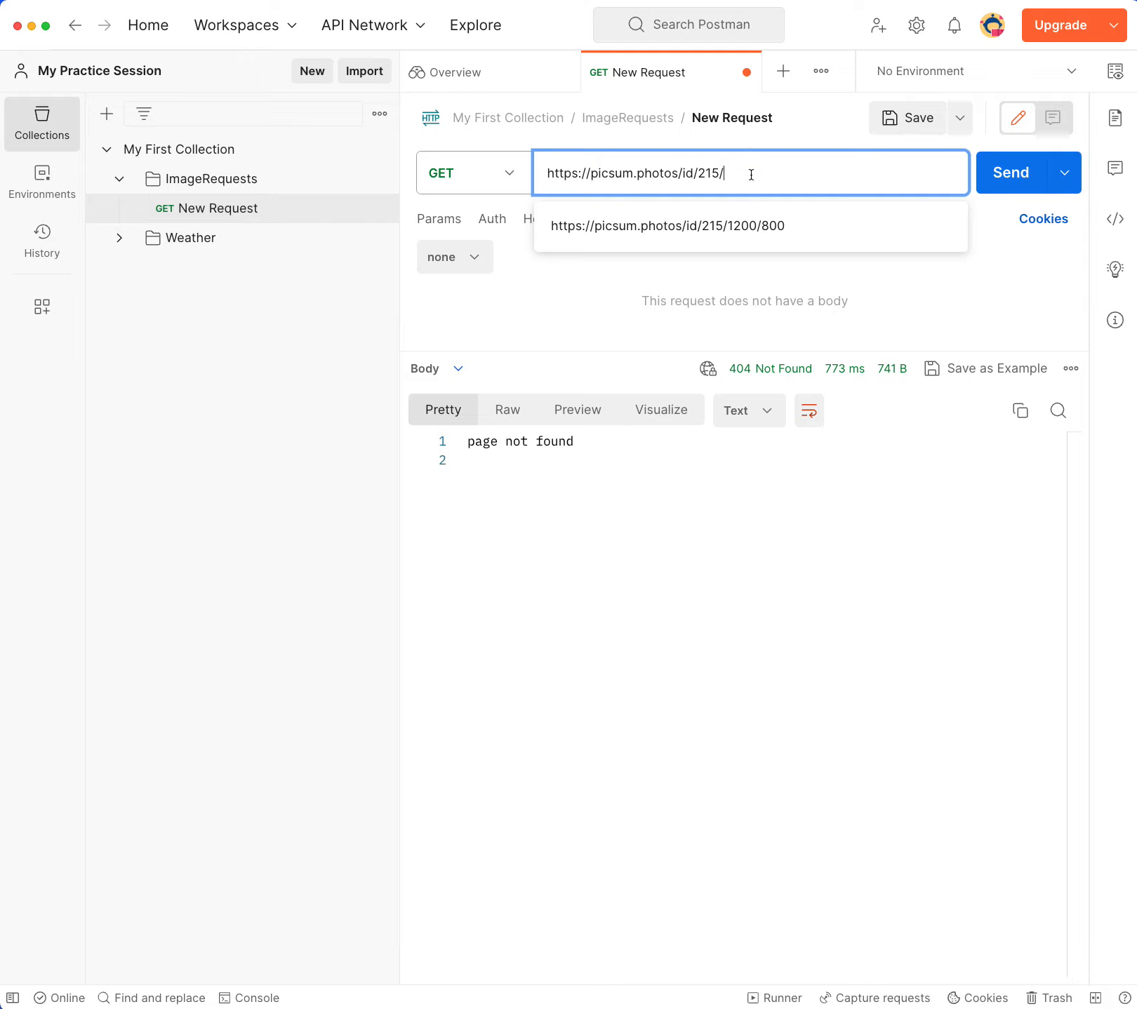
pyautogui.click(799, 514)
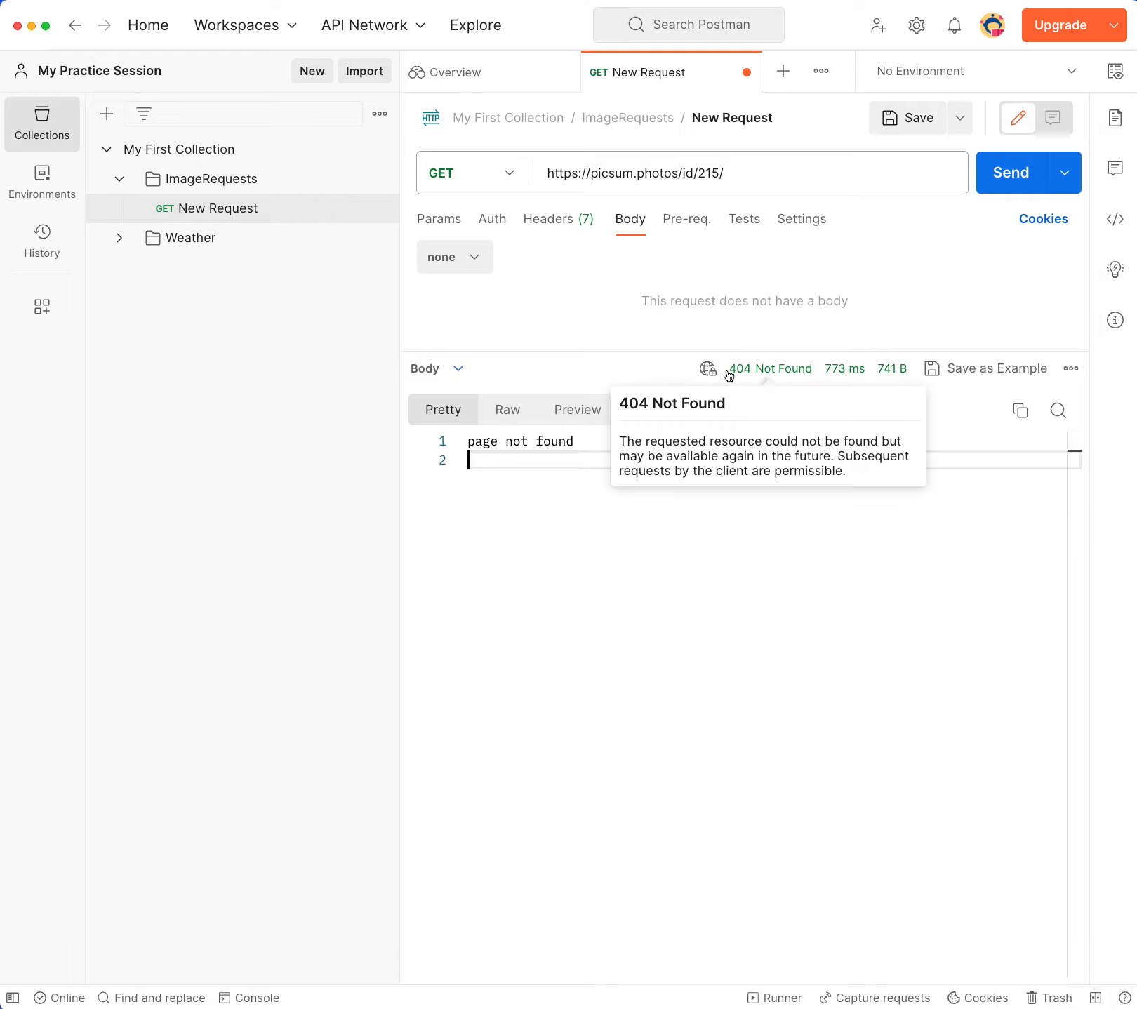
pyautogui.click(773, 180)
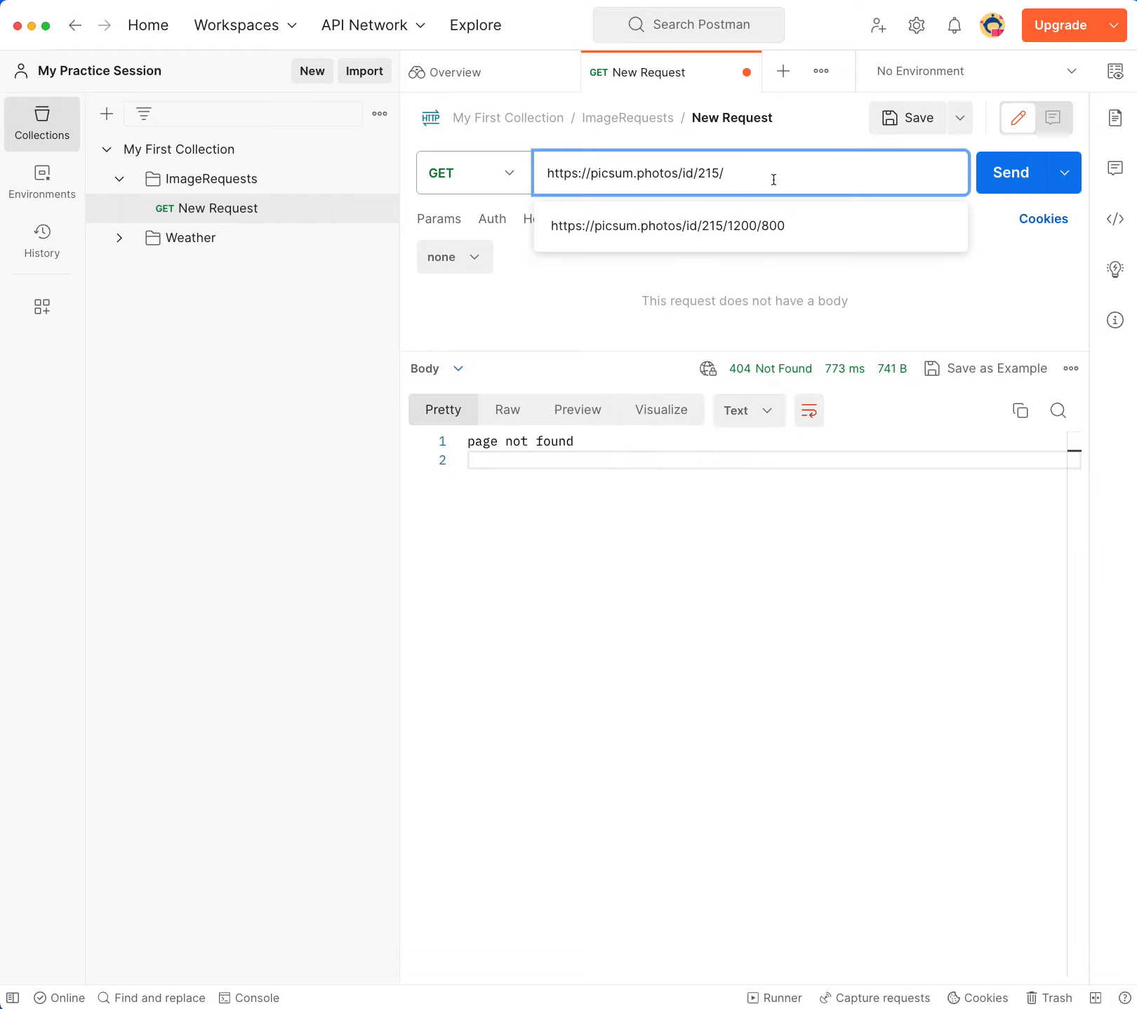
pyautogui.press('BackSpace')
pyautogui.press('BackSpace')
pyautogui.press('BackSpace')
pyautogui.press('BackSpace')
pyautogui.click(1027, 173)
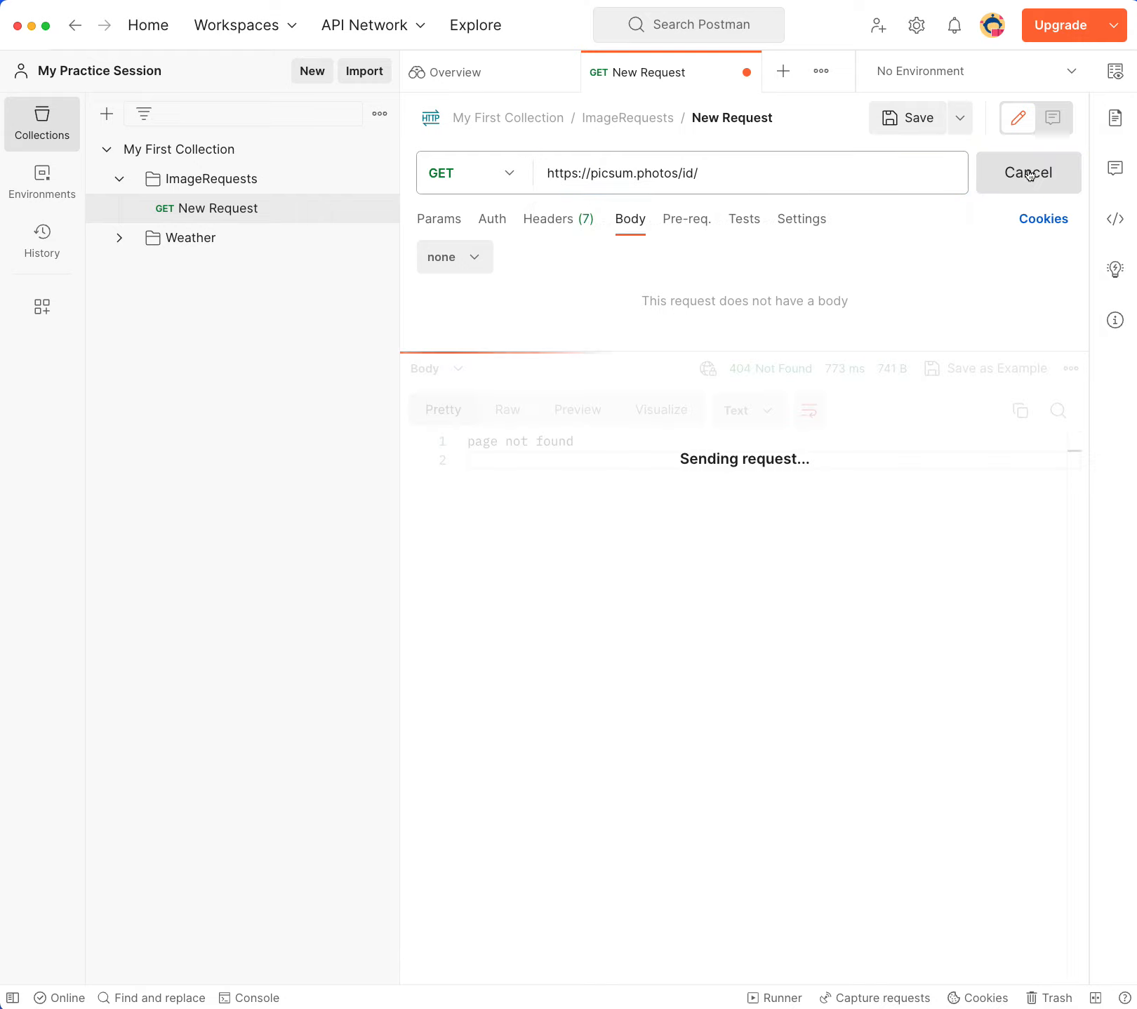
pyautogui.doubleClick(687, 173)
pyautogui.click(716, 173)
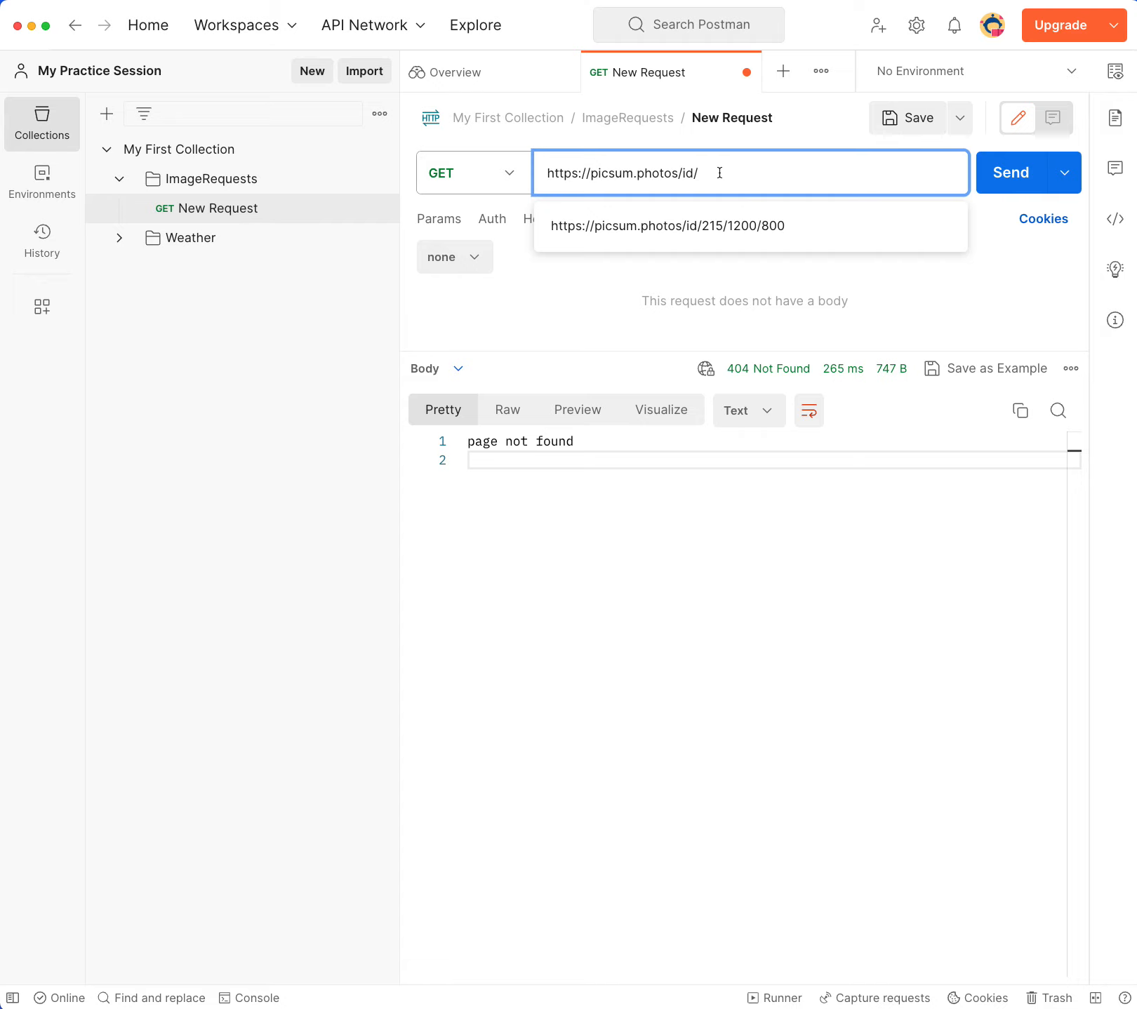
pyautogui.write('sadbjsabdasjd')
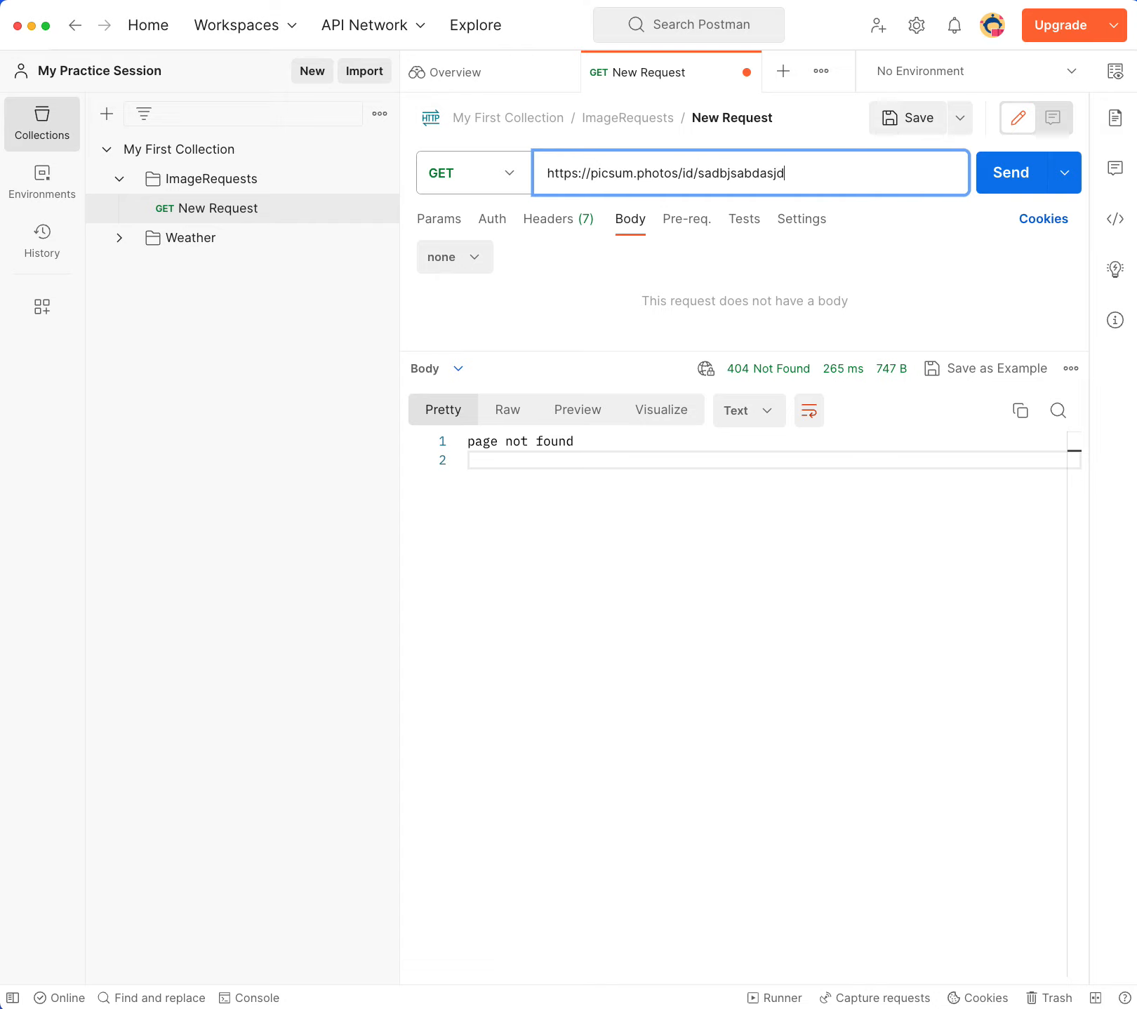
pyautogui.write('/400/300')
pyautogui.press('Return')
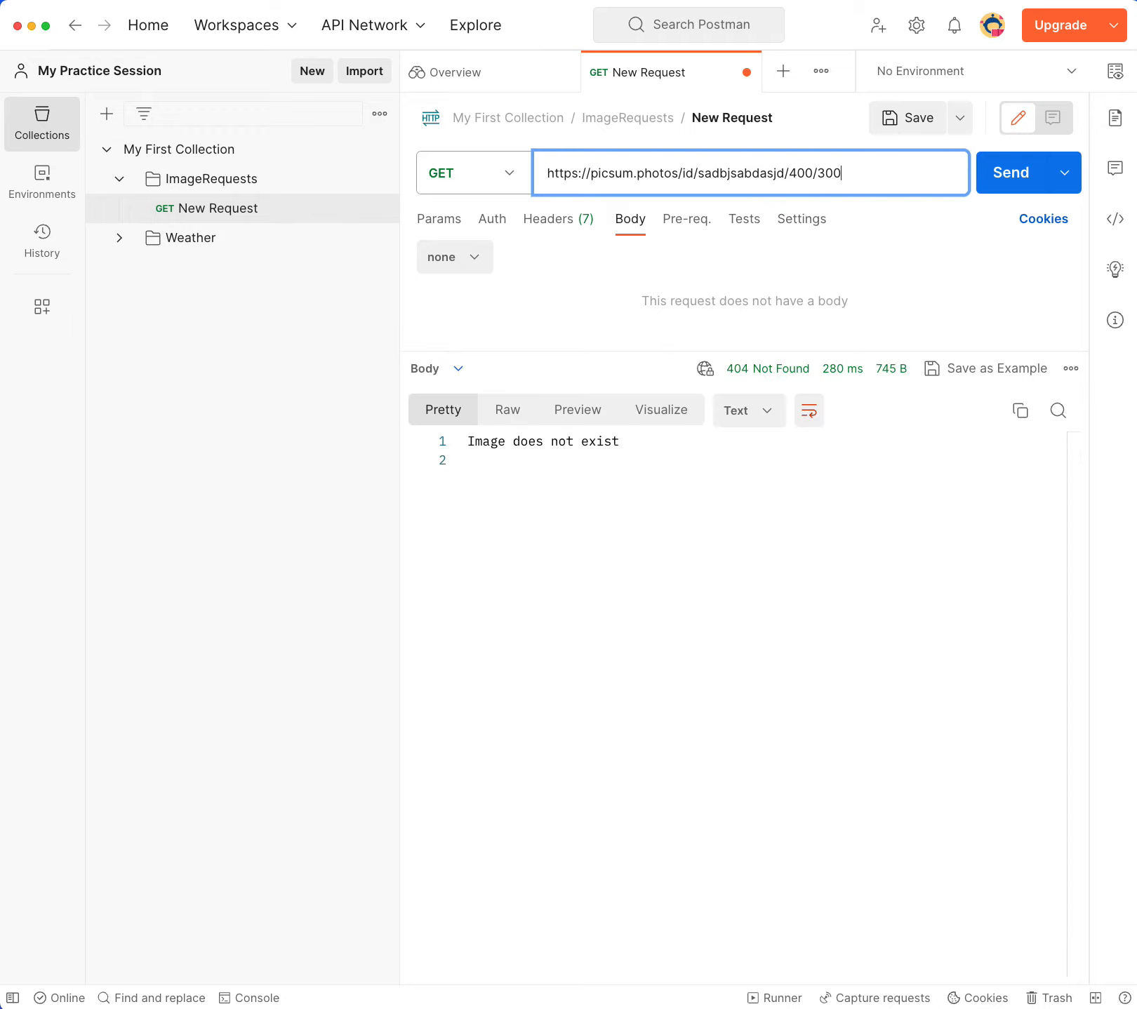
# Examine the response's message and timing breakdown, and highlight the invalid image ID in the request URL
pyautogui.doubleClick(743, 172)
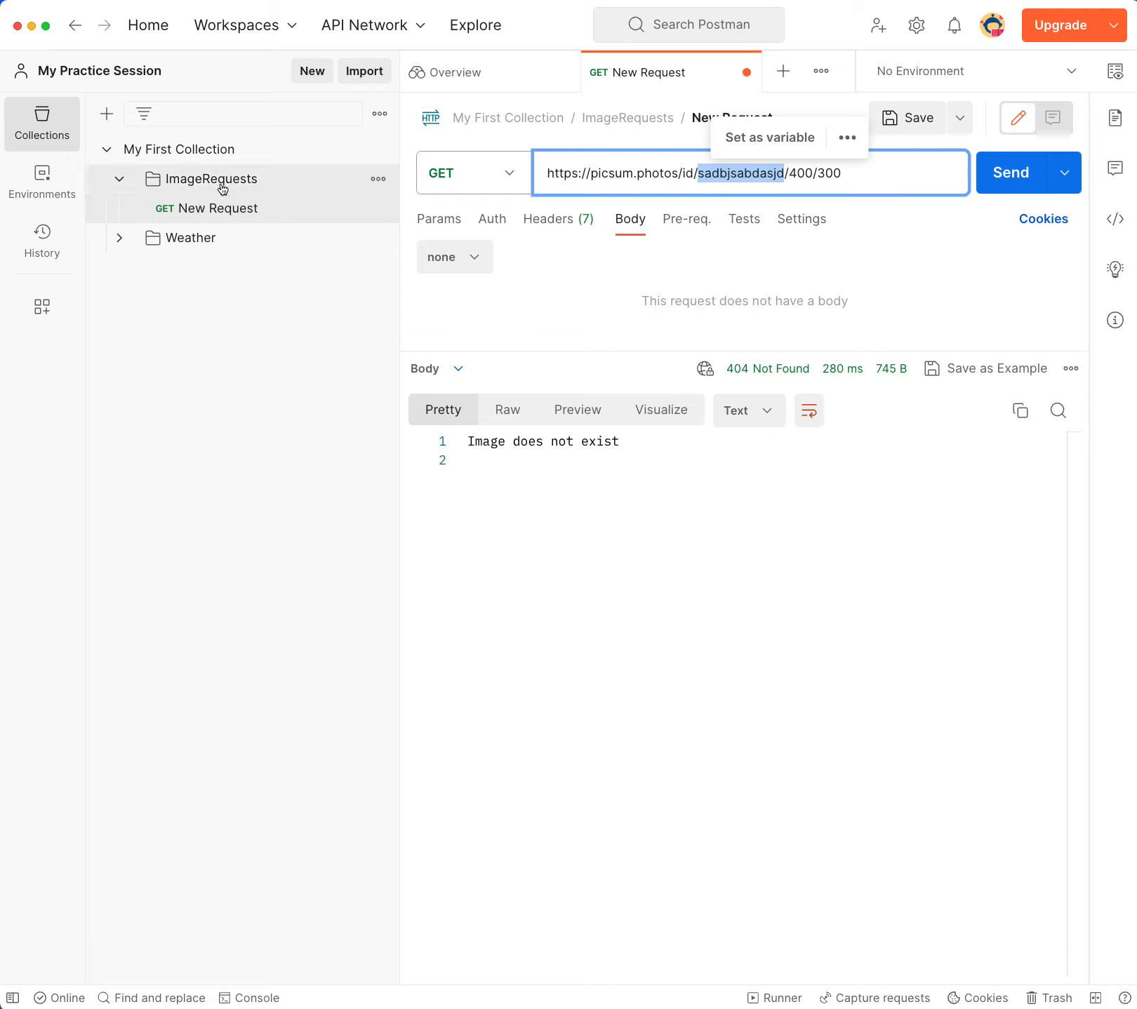
pyautogui.click(930, 531)
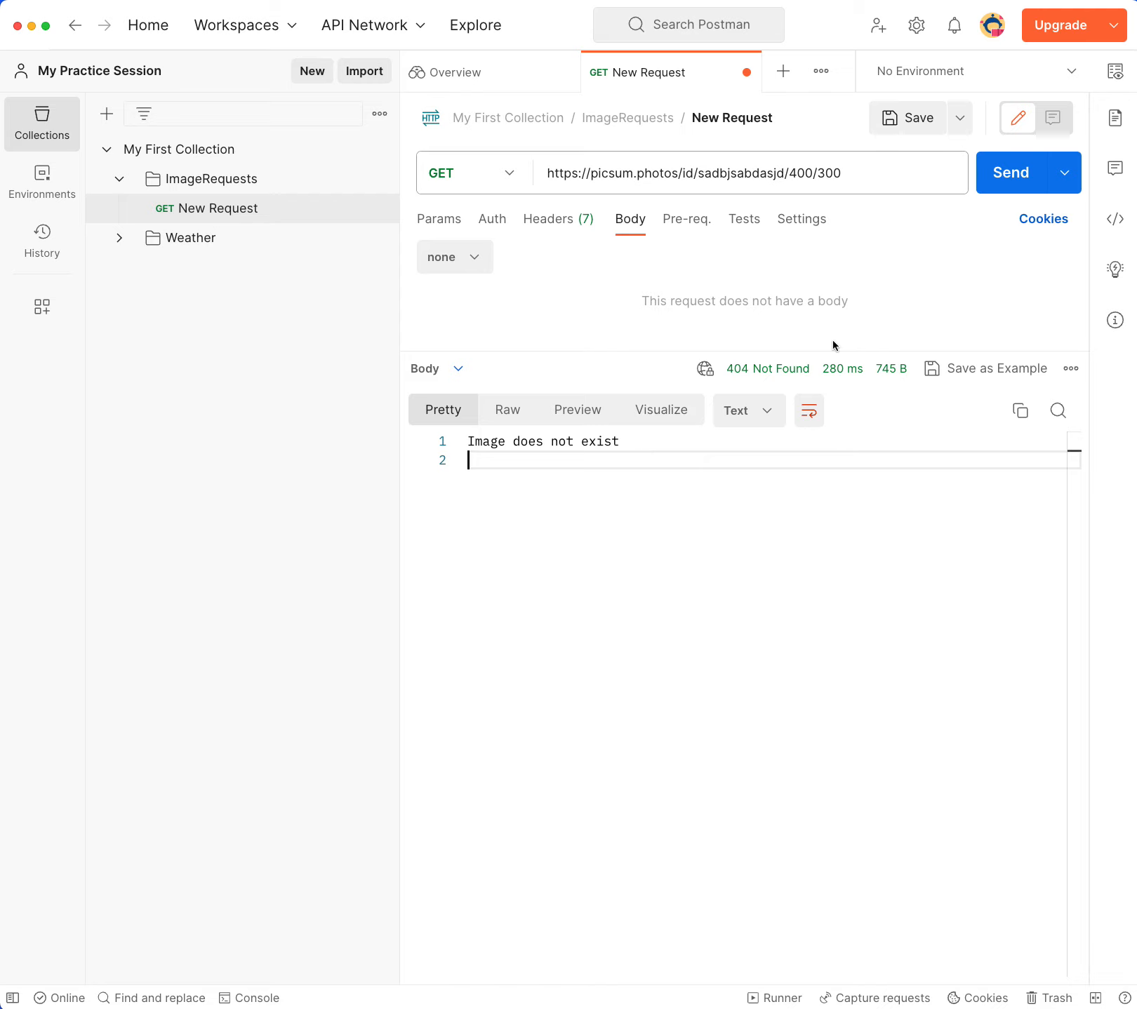
pyautogui.moveTo(821, 374)
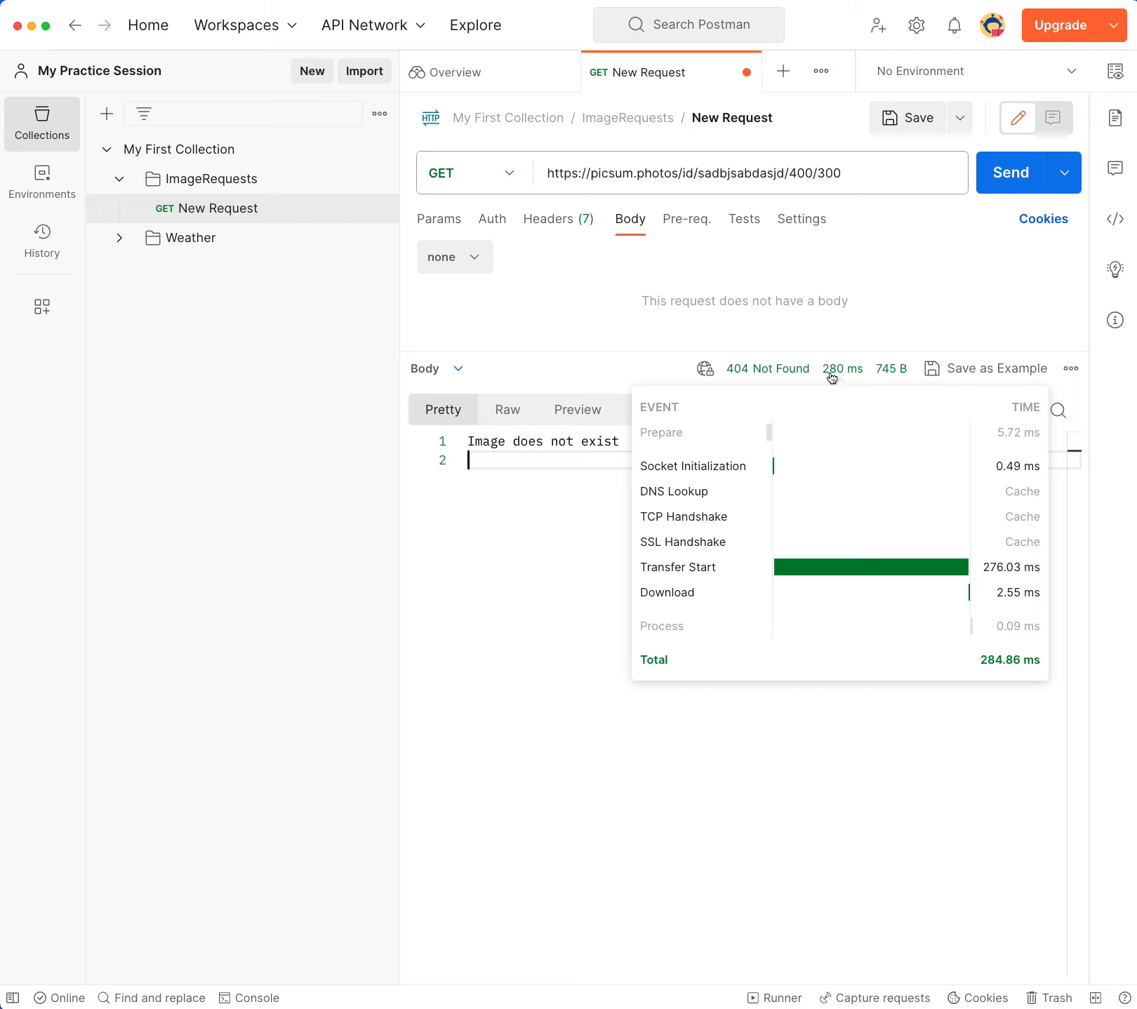
pyautogui.doubleClick(758, 176)
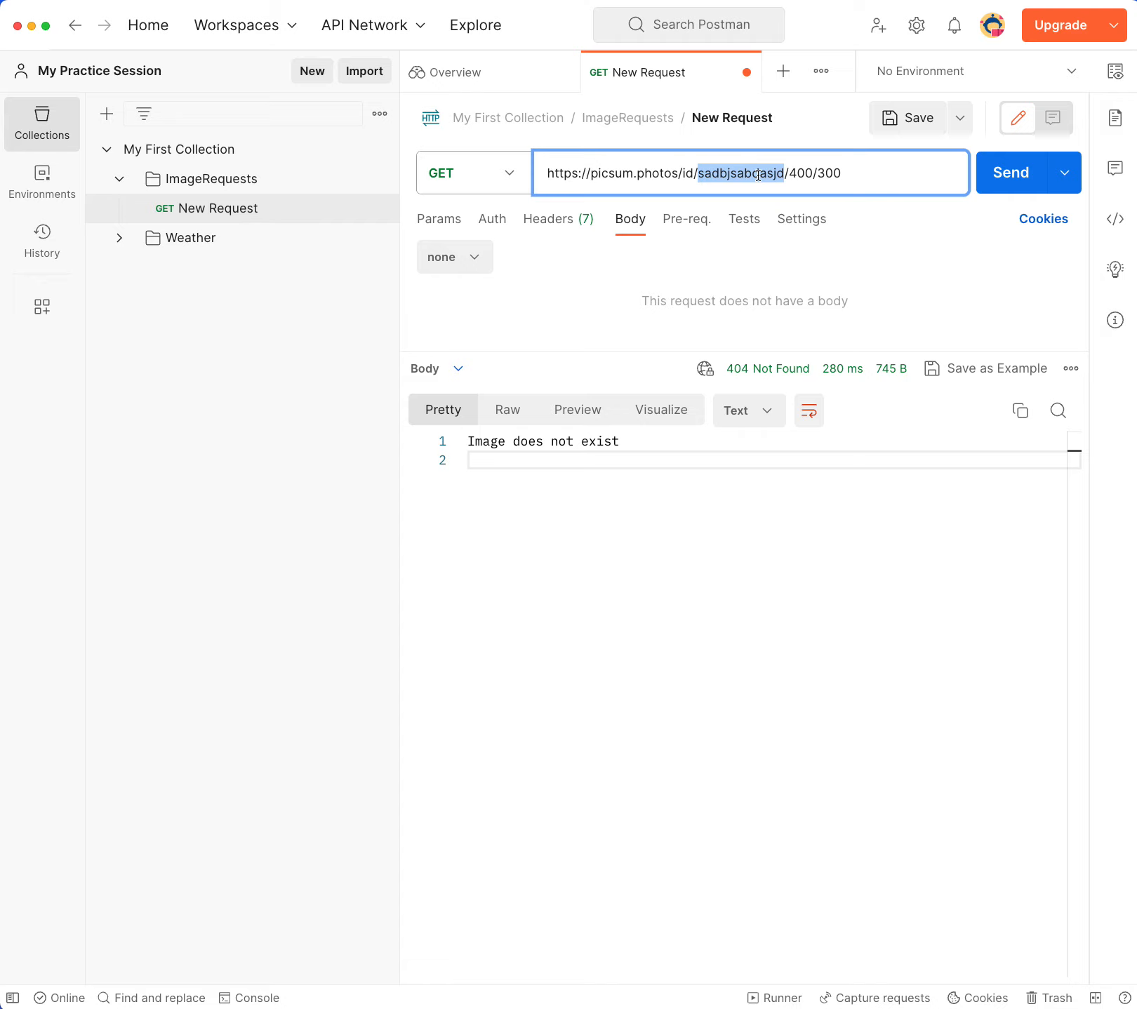
# Send the image request with image ID 140, and send it again with image ID 180
pyautogui.write('140')
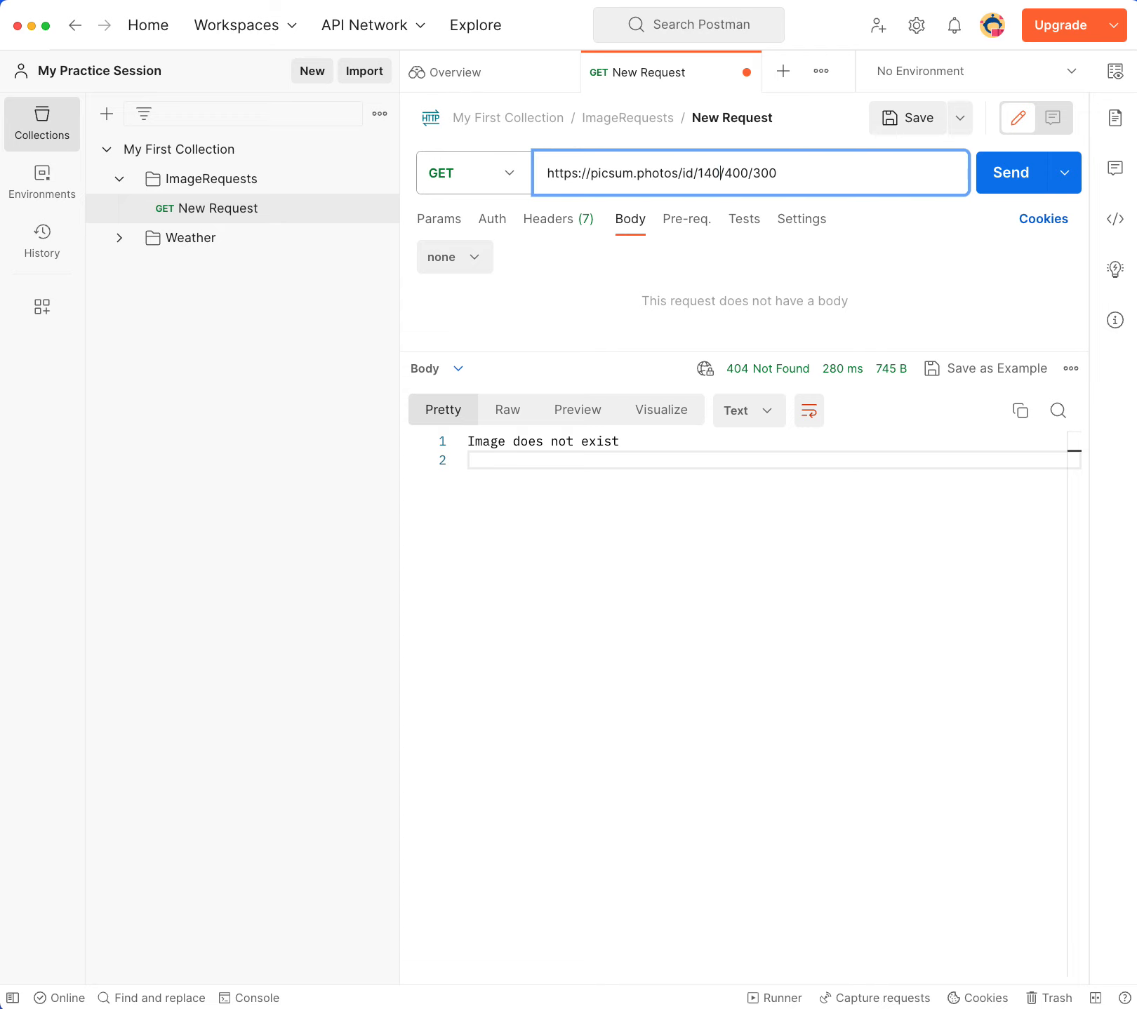
pyautogui.press('Return')
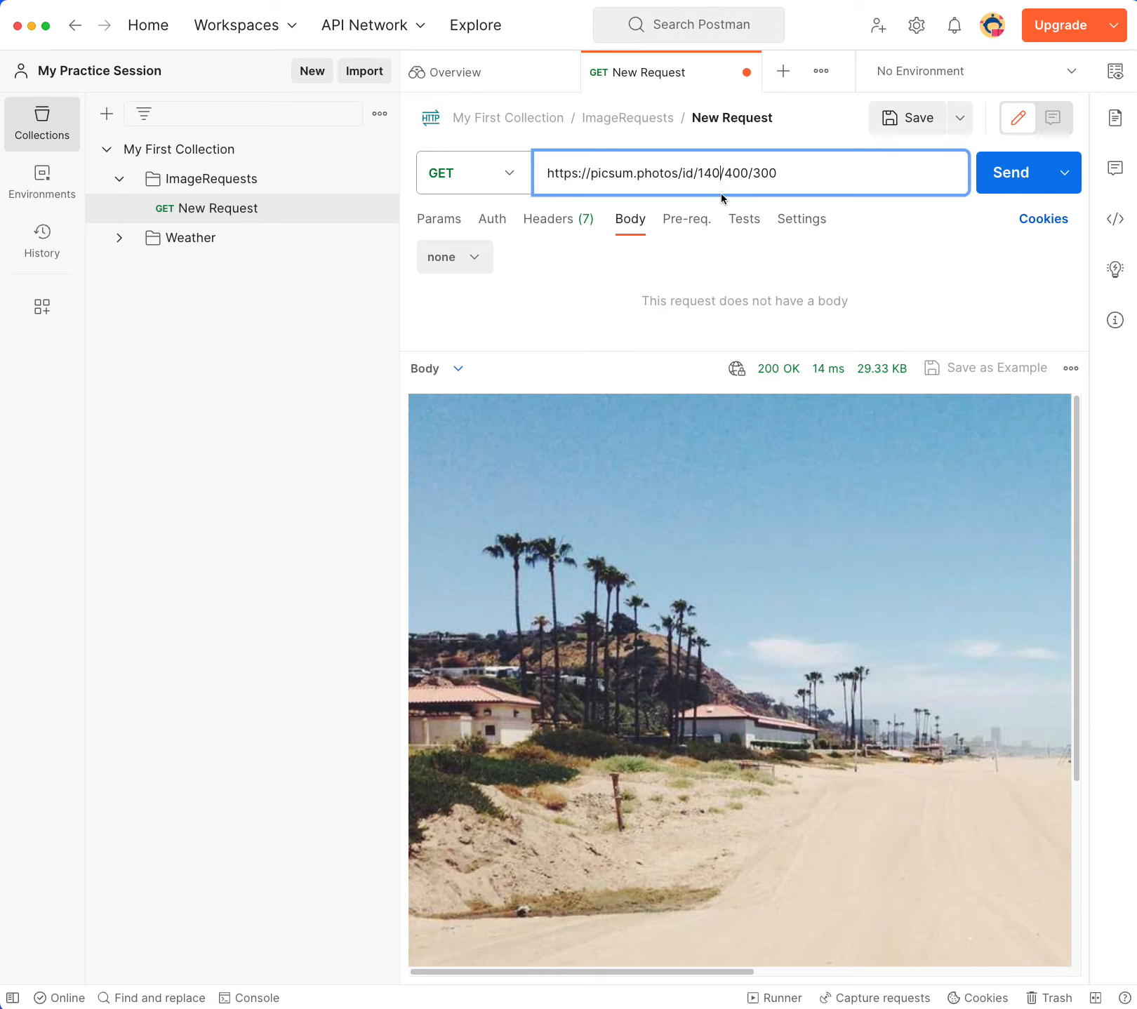
pyautogui.click(713, 175)
pyautogui.press('BackSpace')
pyautogui.write('8')
pyautogui.press('Return')
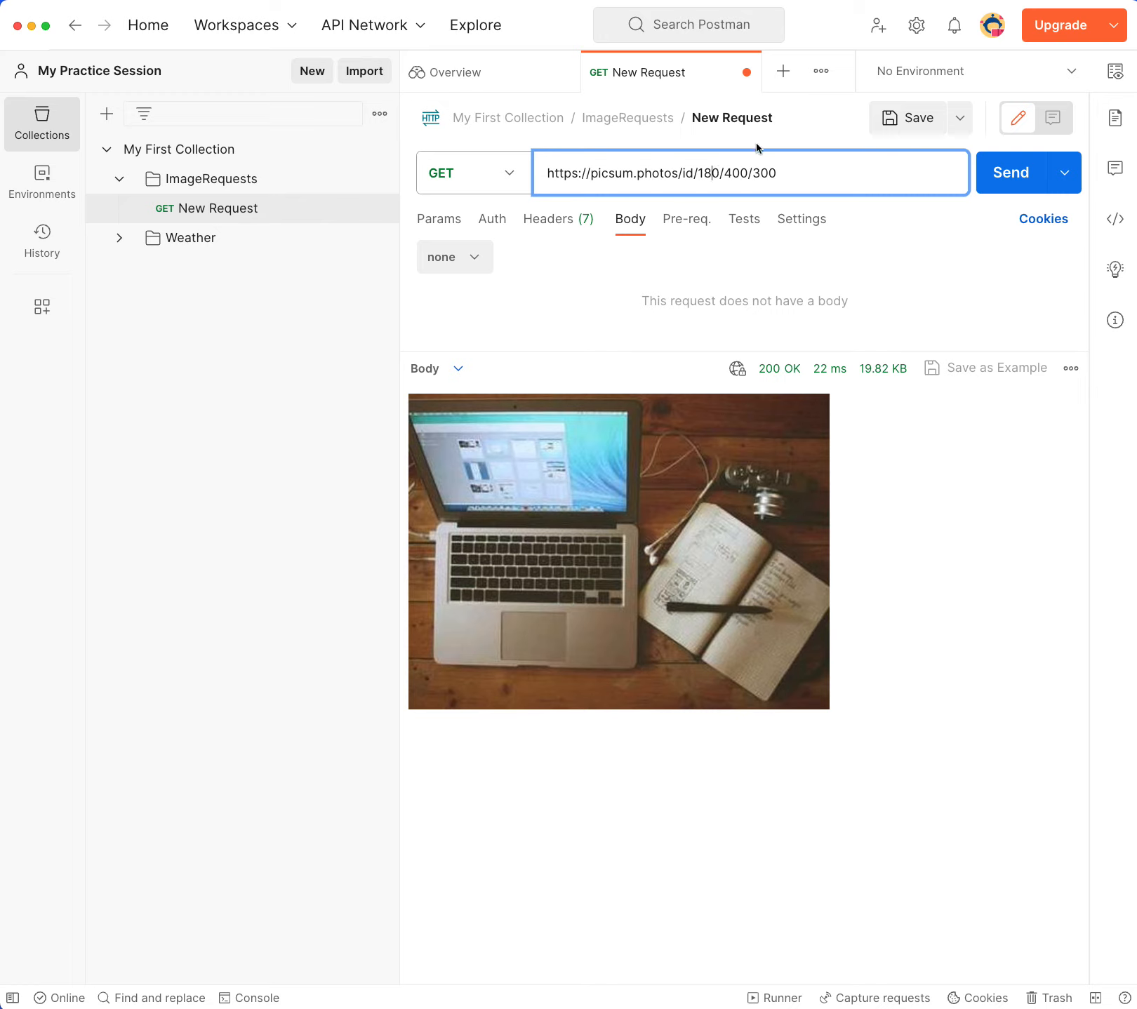
pyautogui.moveTo(732, 173); pyautogui.dragTo(724, 174)
pyautogui.write('12')
pyautogui.moveTo(758, 172); pyautogui.dragTo(765, 173)
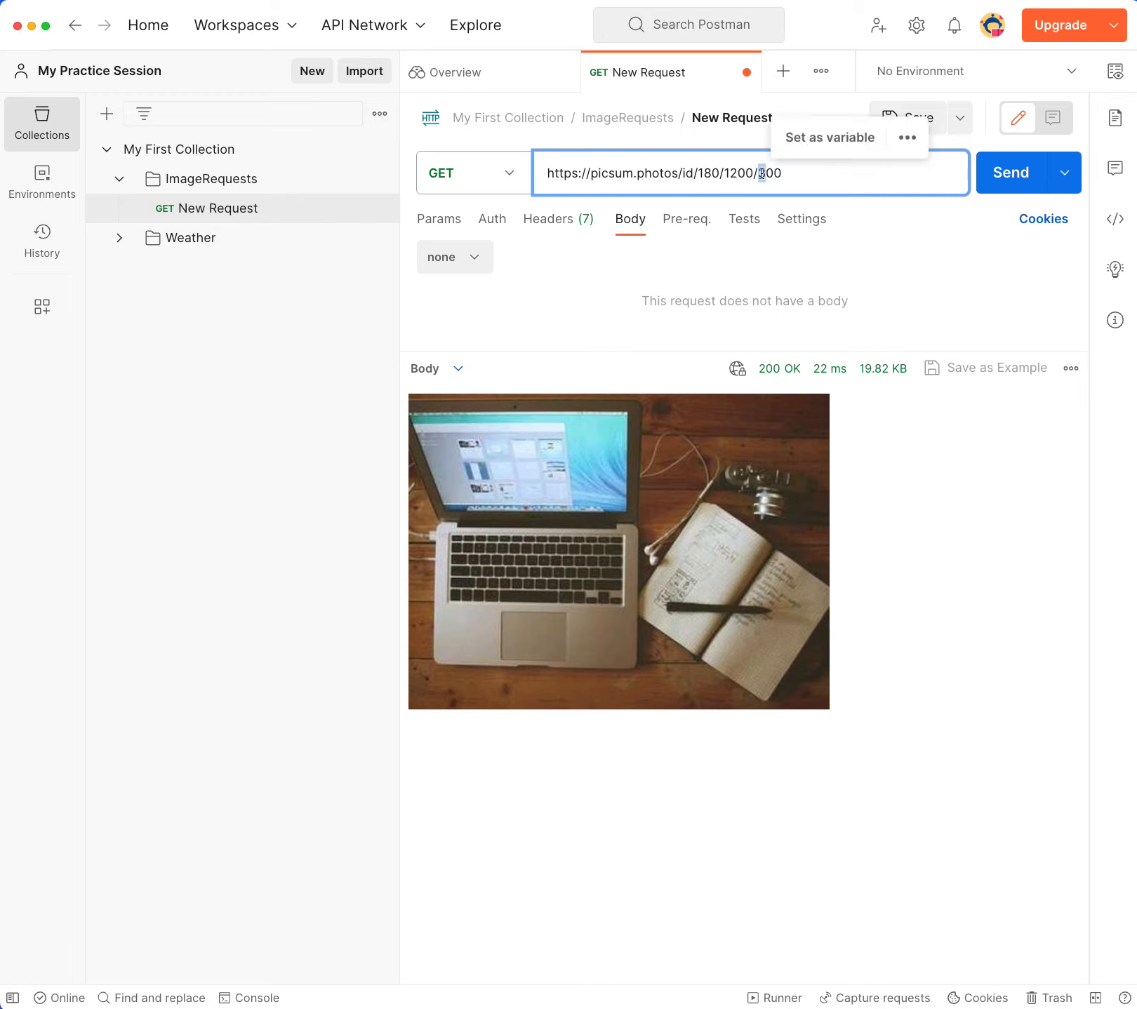
pyautogui.write('9')
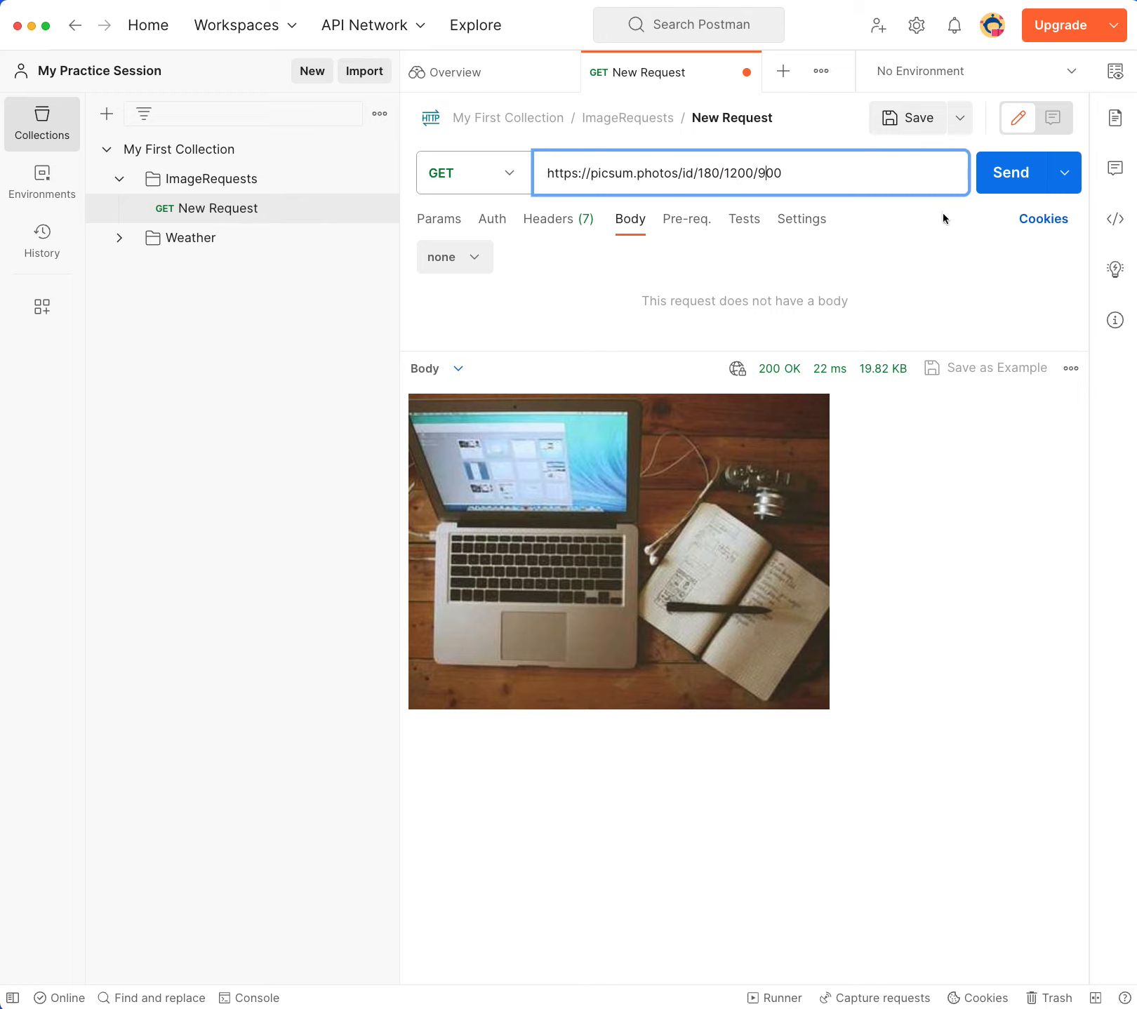
pyautogui.click(1000, 174)
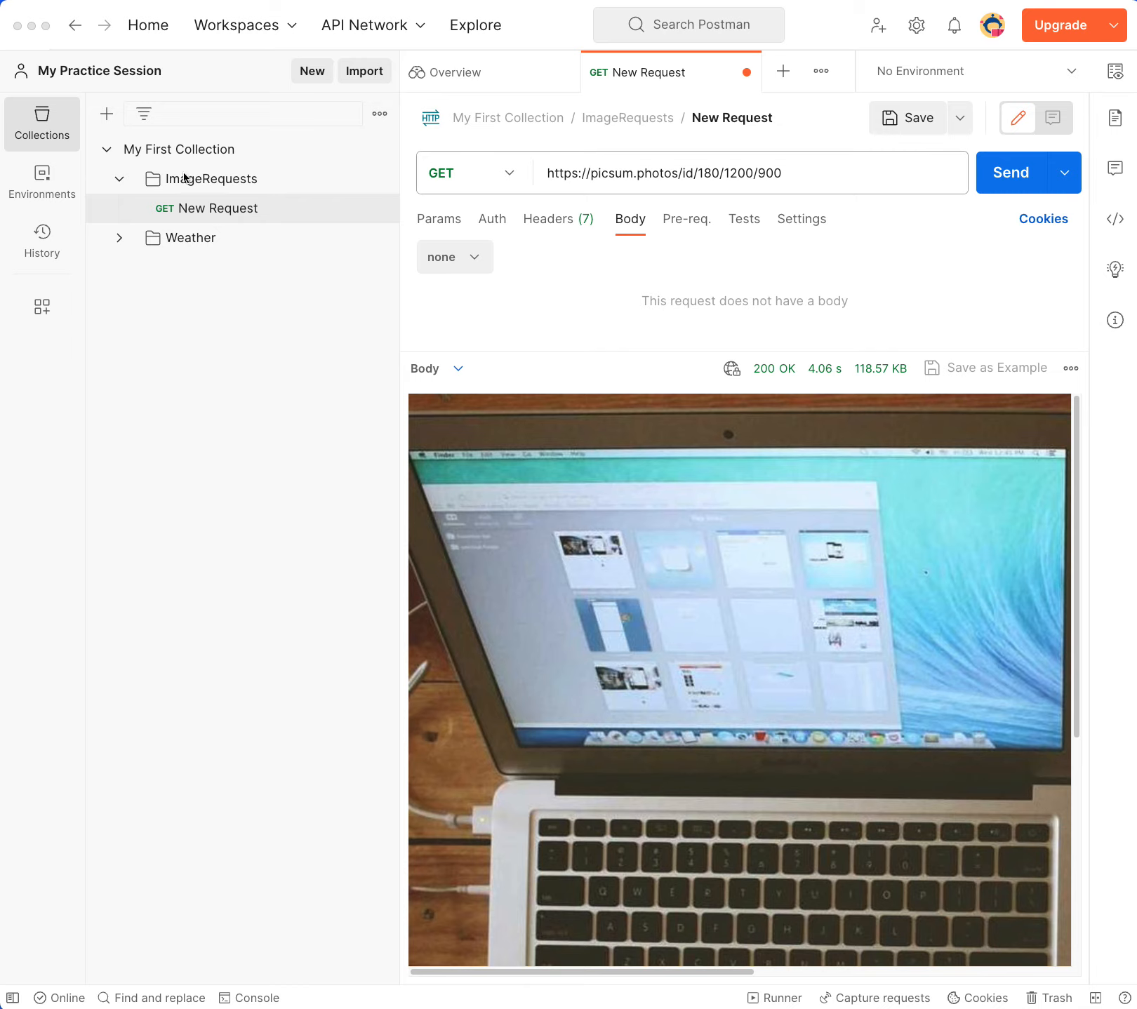
# Add a folder named Translate to My First Collection
pyautogui.click(273, 322)
pyautogui.moveTo(355, 150)
pyautogui.click(378, 149)
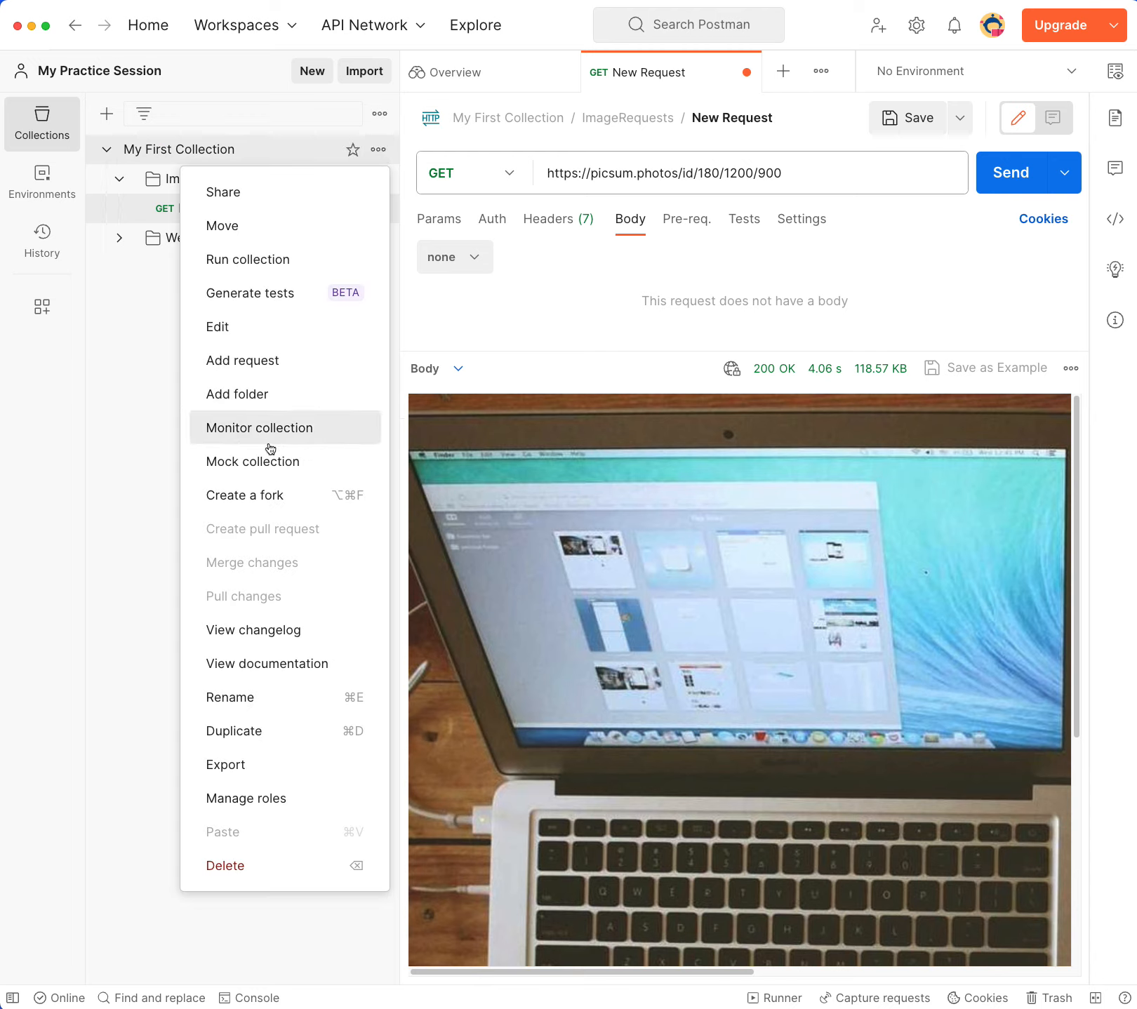
pyautogui.click(267, 403)
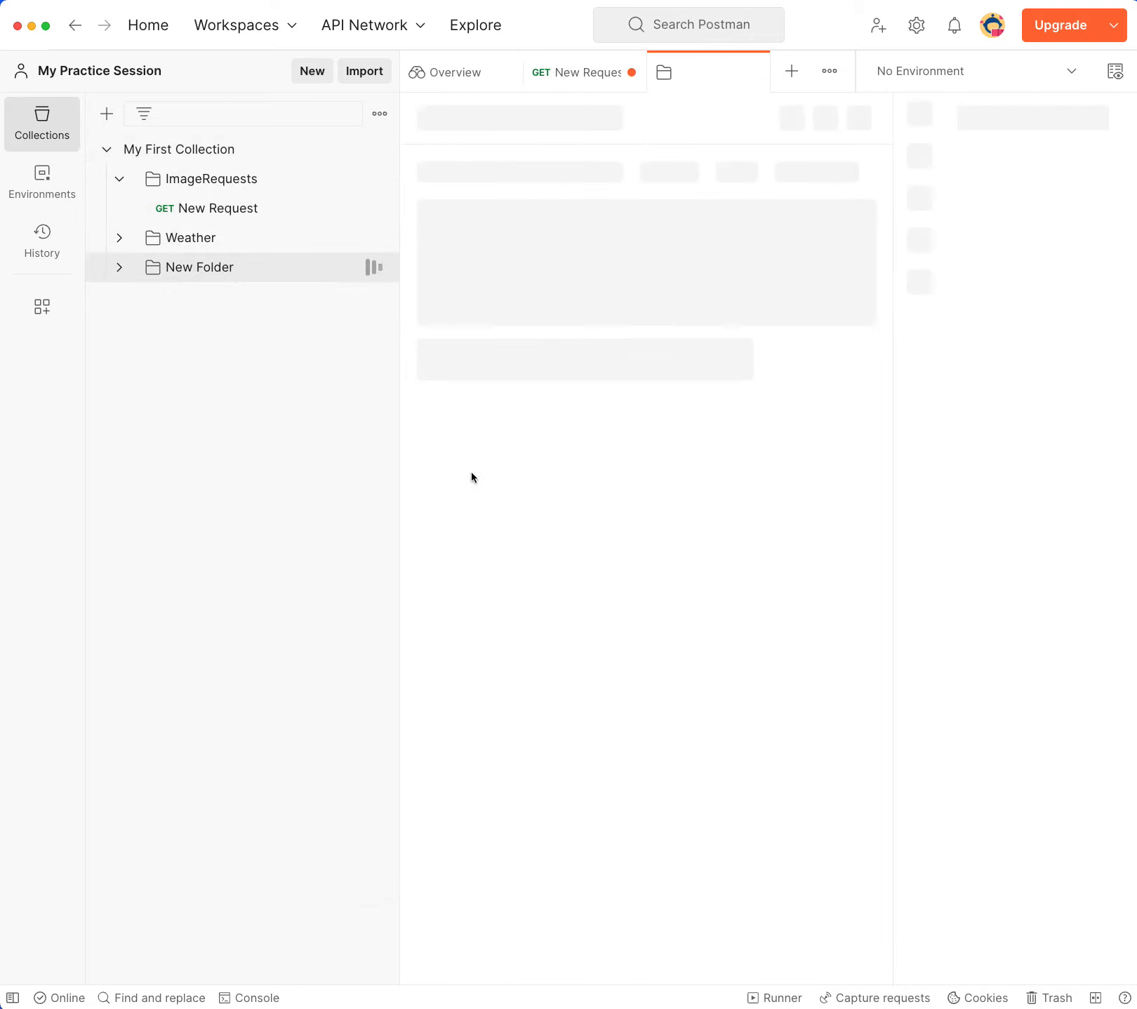
pyautogui.write('Translate')
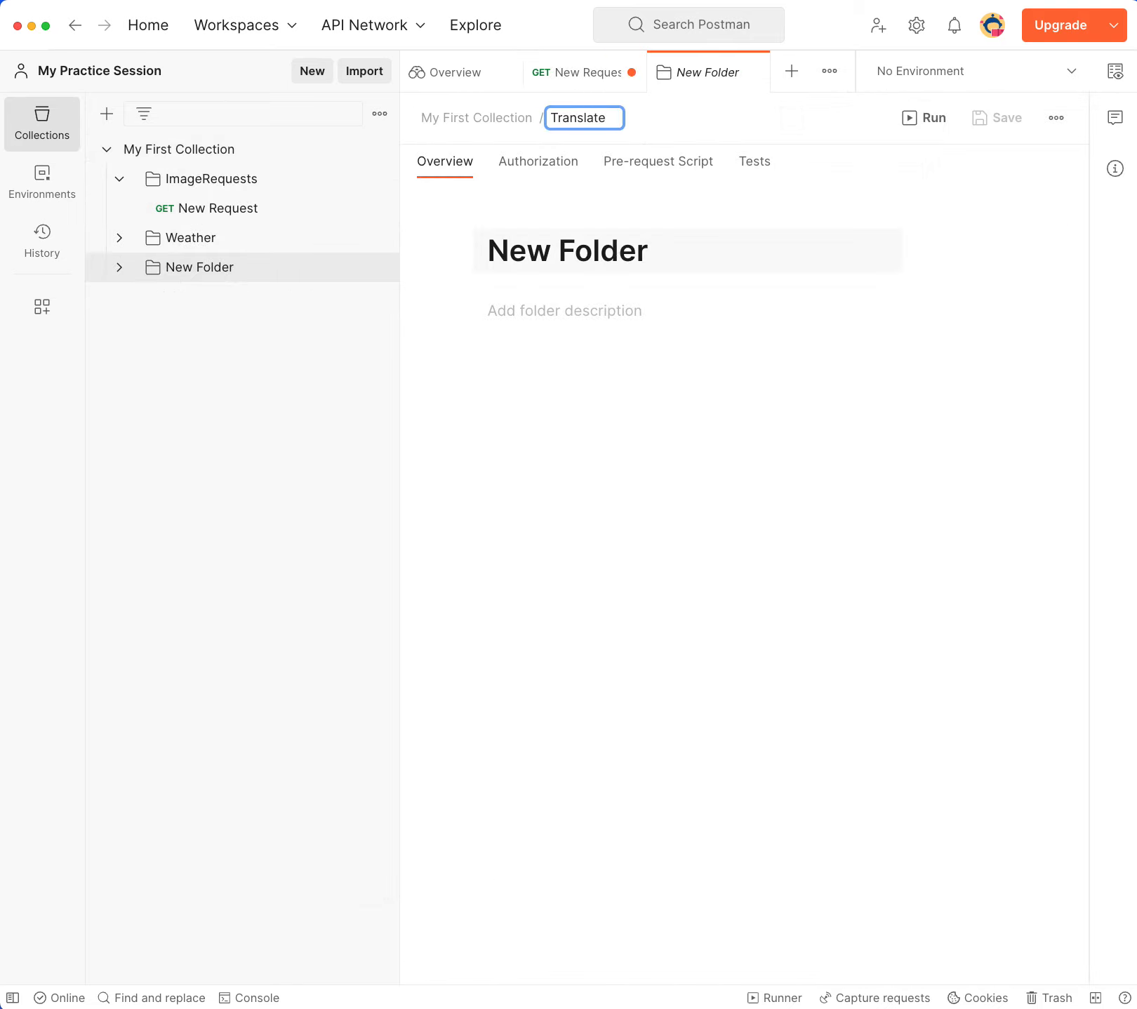
pyautogui.press('Return')
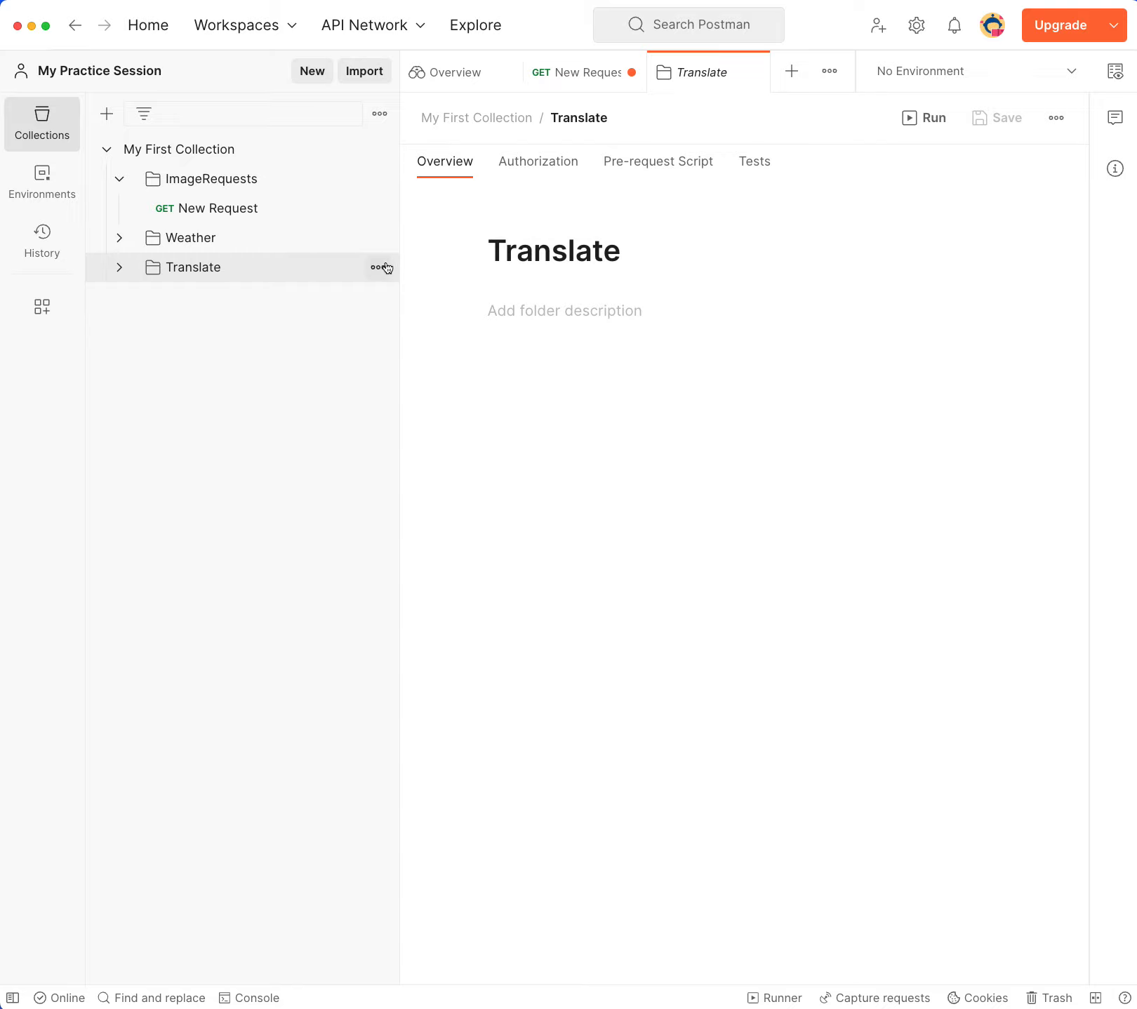
pyautogui.click(788, 69)
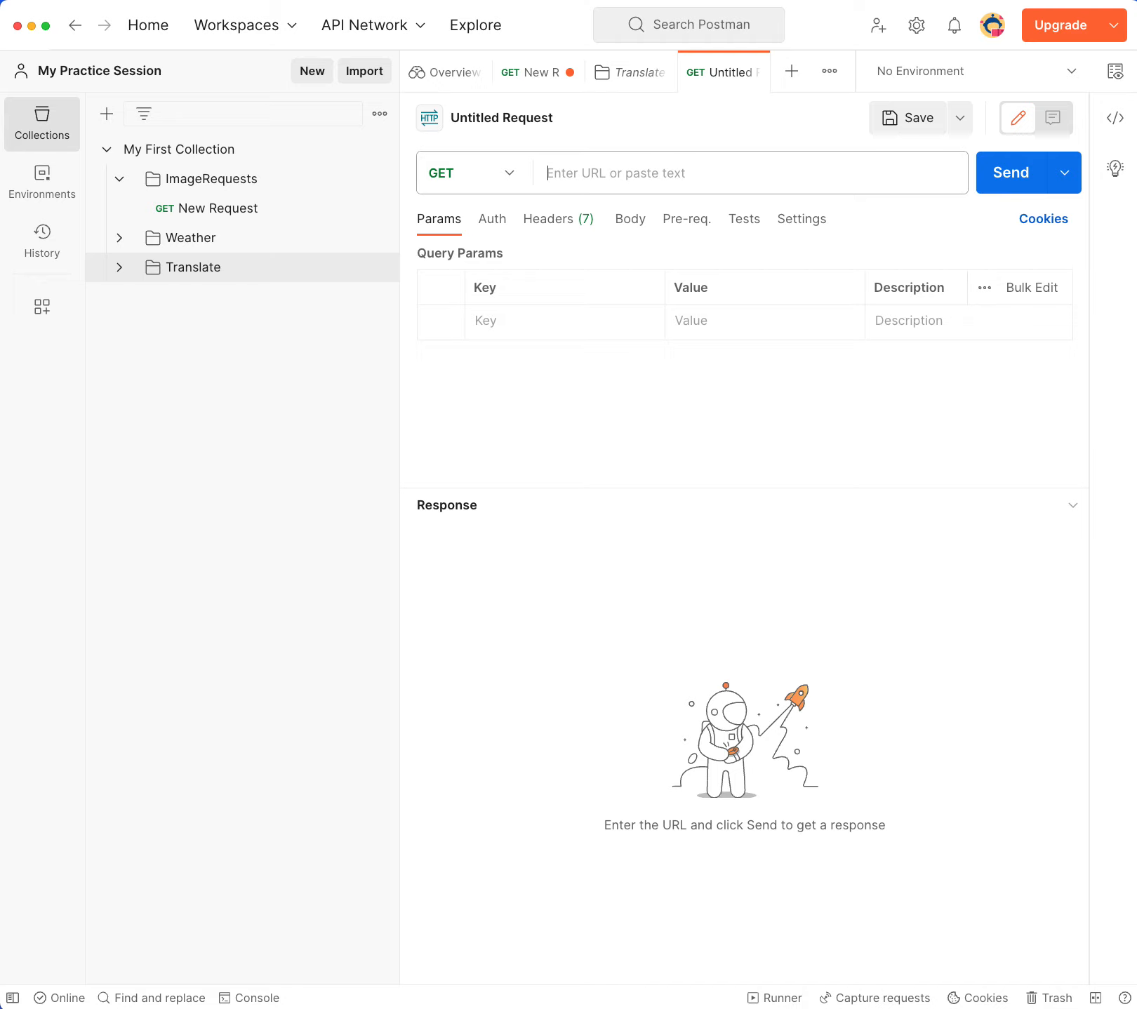
pyautogui.press('super+Tab')
pyautogui.click(750, 168)
pyautogui.write('https://google-translate1.p.rapidapi.com/language/translate/v2/languages')
pyautogui.click(750, 395)
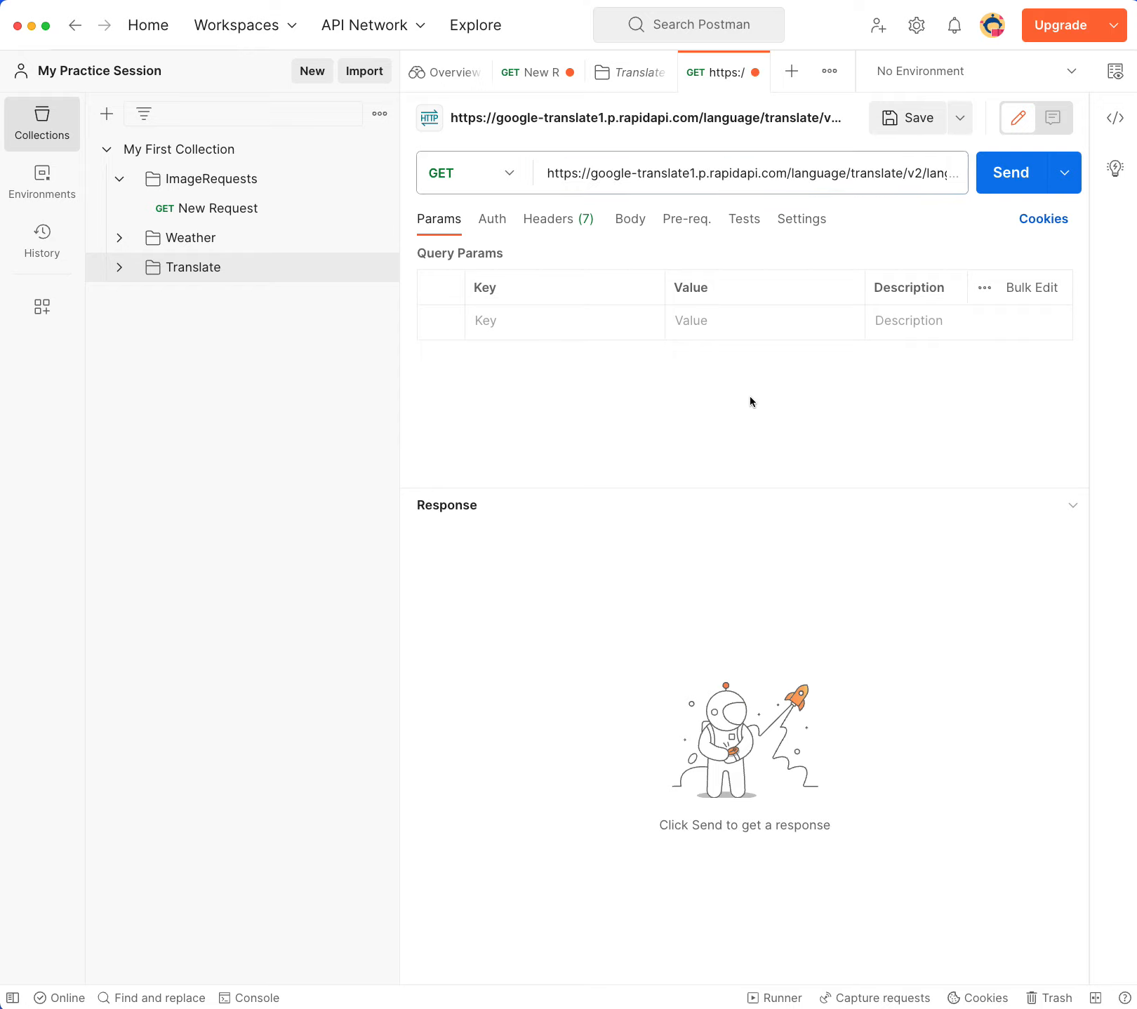
# Review the full translate languages URL and send the request
pyautogui.click(797, 172)
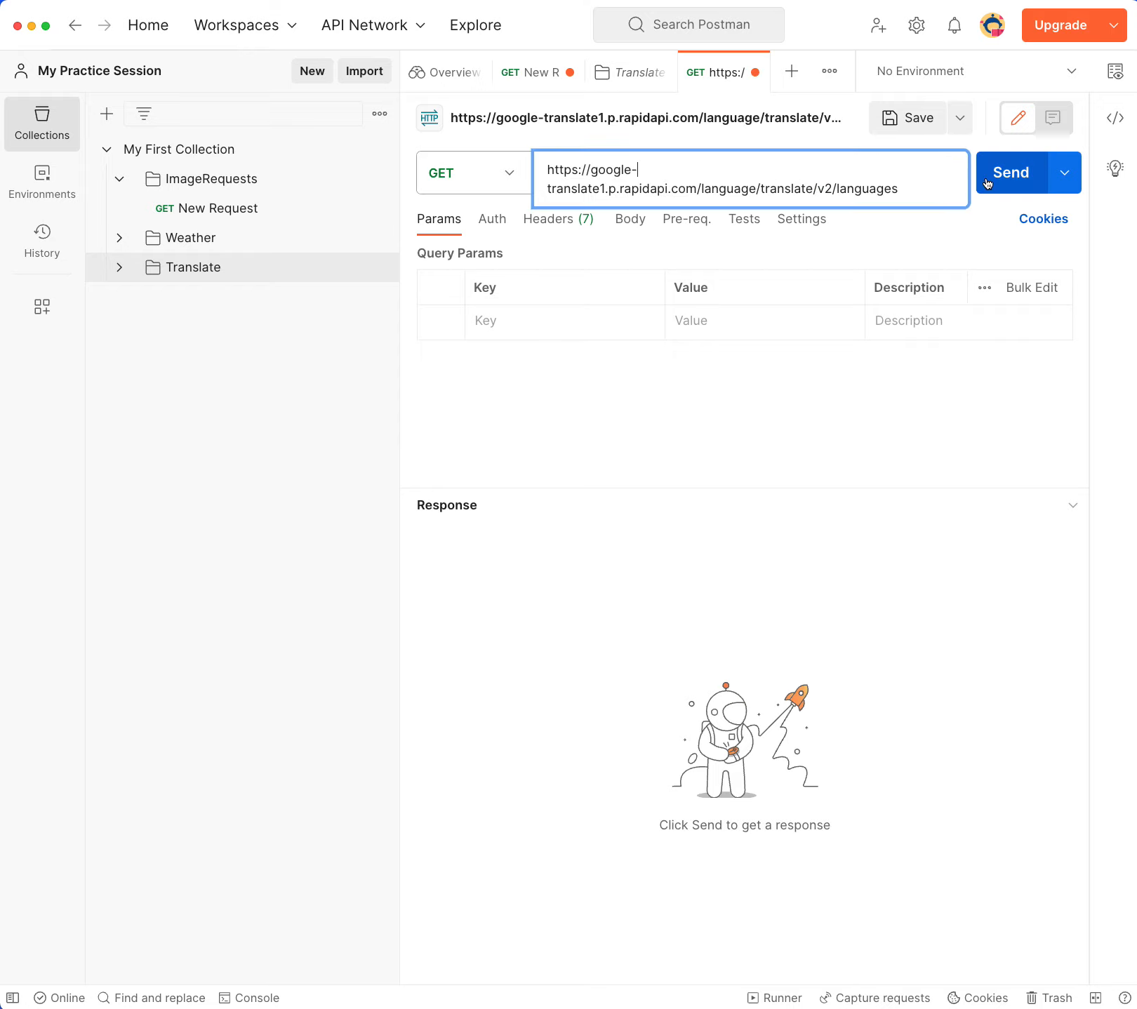
pyautogui.moveTo(770, 177); pyautogui.dragTo(848, 205)
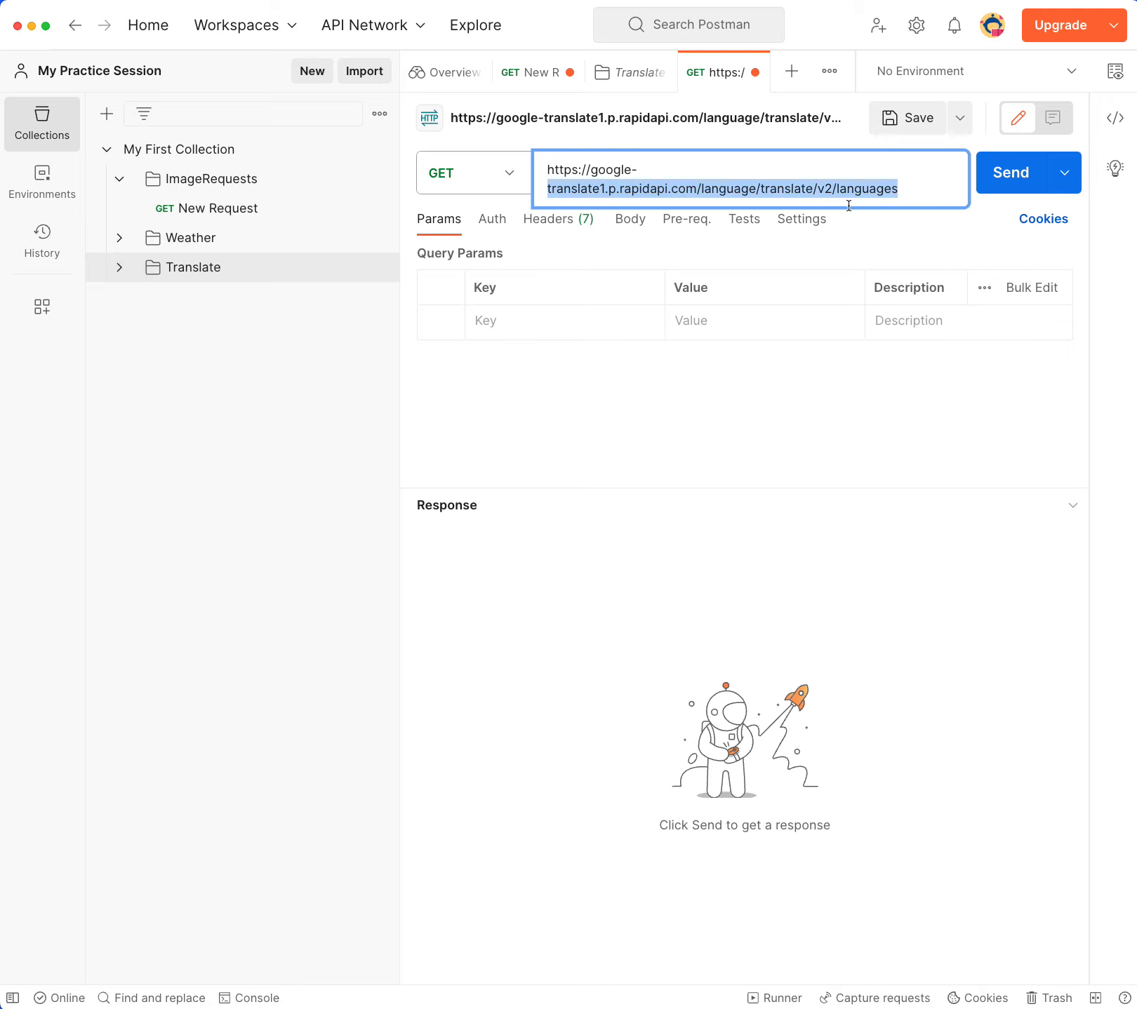
pyautogui.click(847, 401)
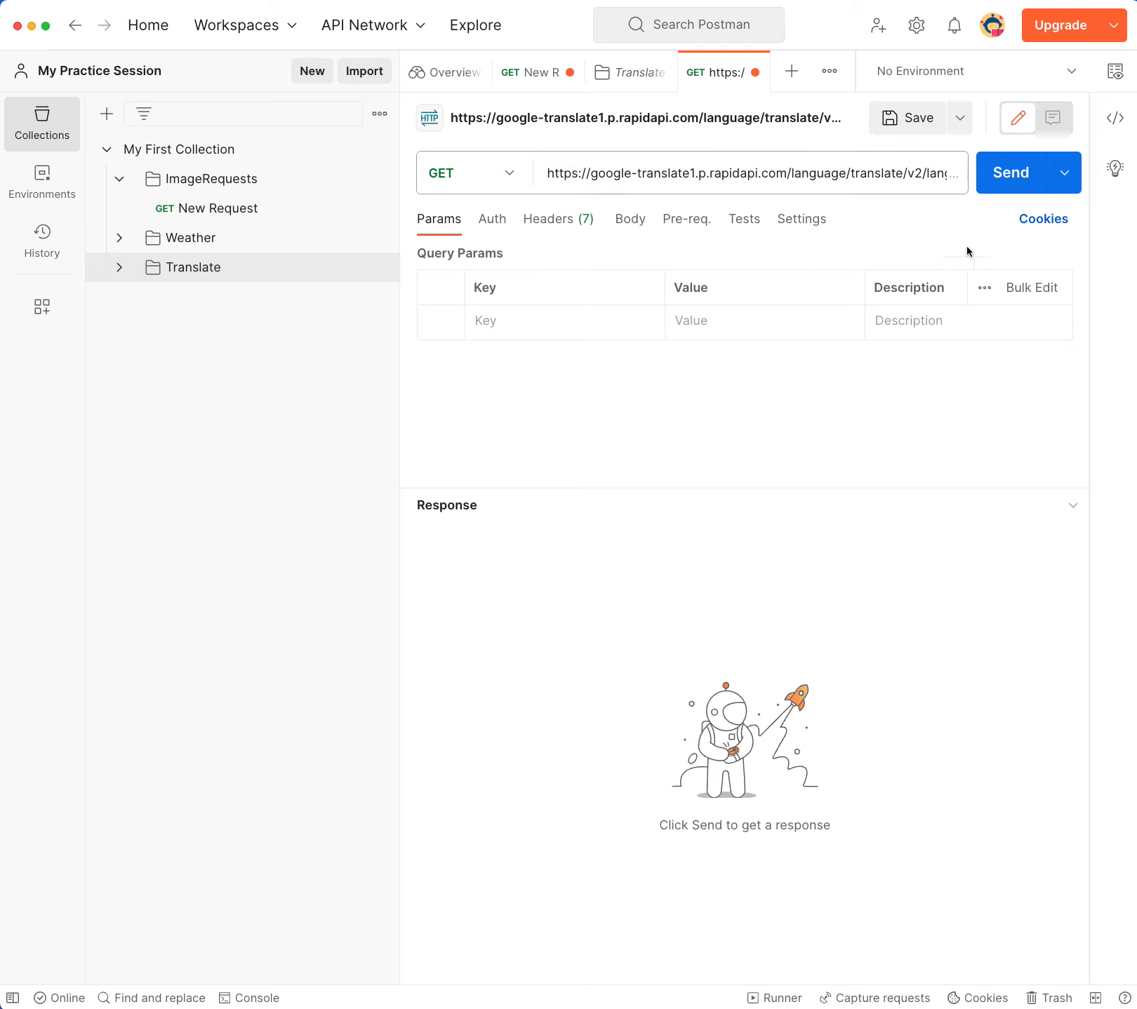
pyautogui.click(1019, 162)
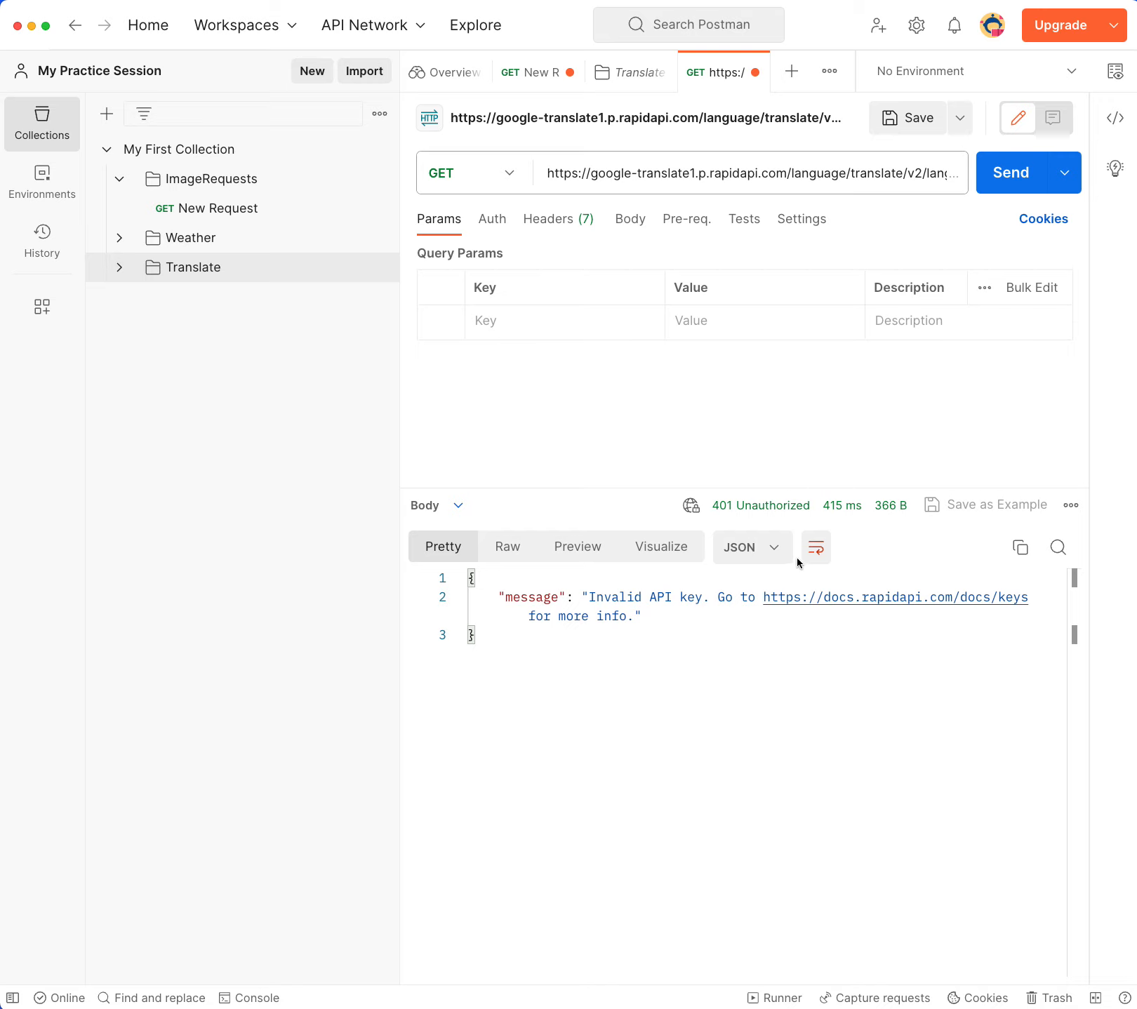
# Inspect the response status and copy the text "Invalid API key." from the response message
pyautogui.moveTo(711, 509)
pyautogui.moveTo(591, 597); pyautogui.dragTo(711, 595)
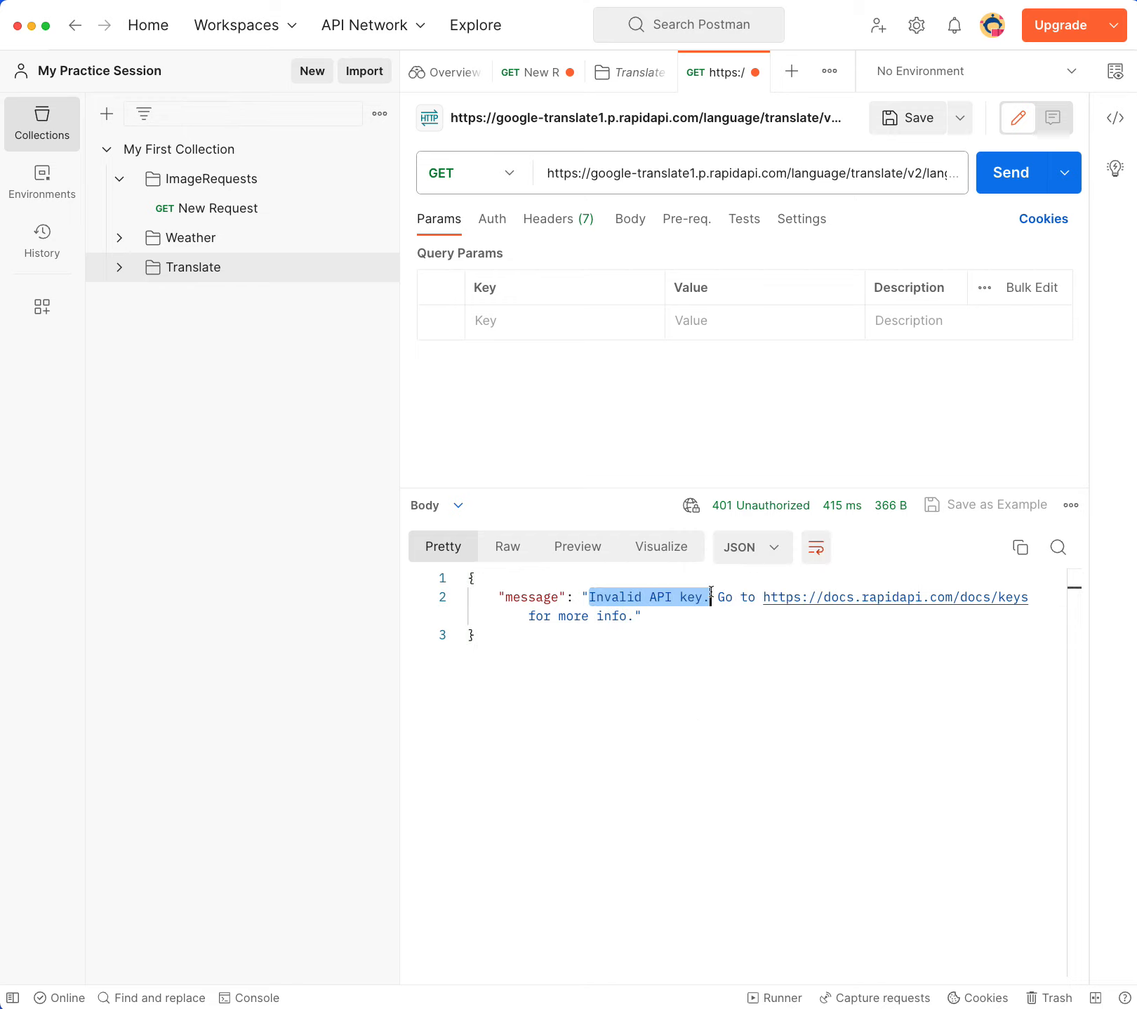
pyautogui.rightClick(868, 600)
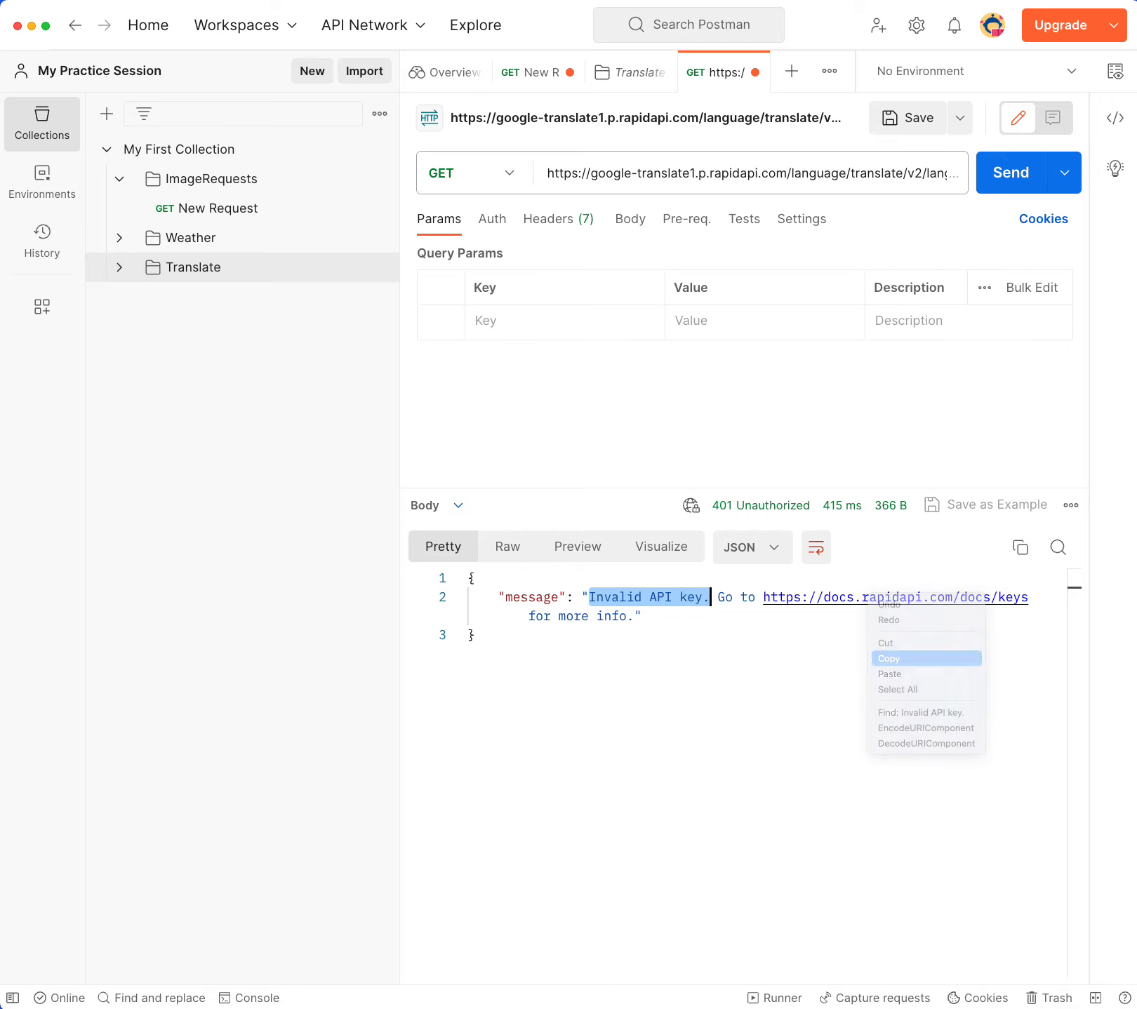
pyautogui.click(912, 658)
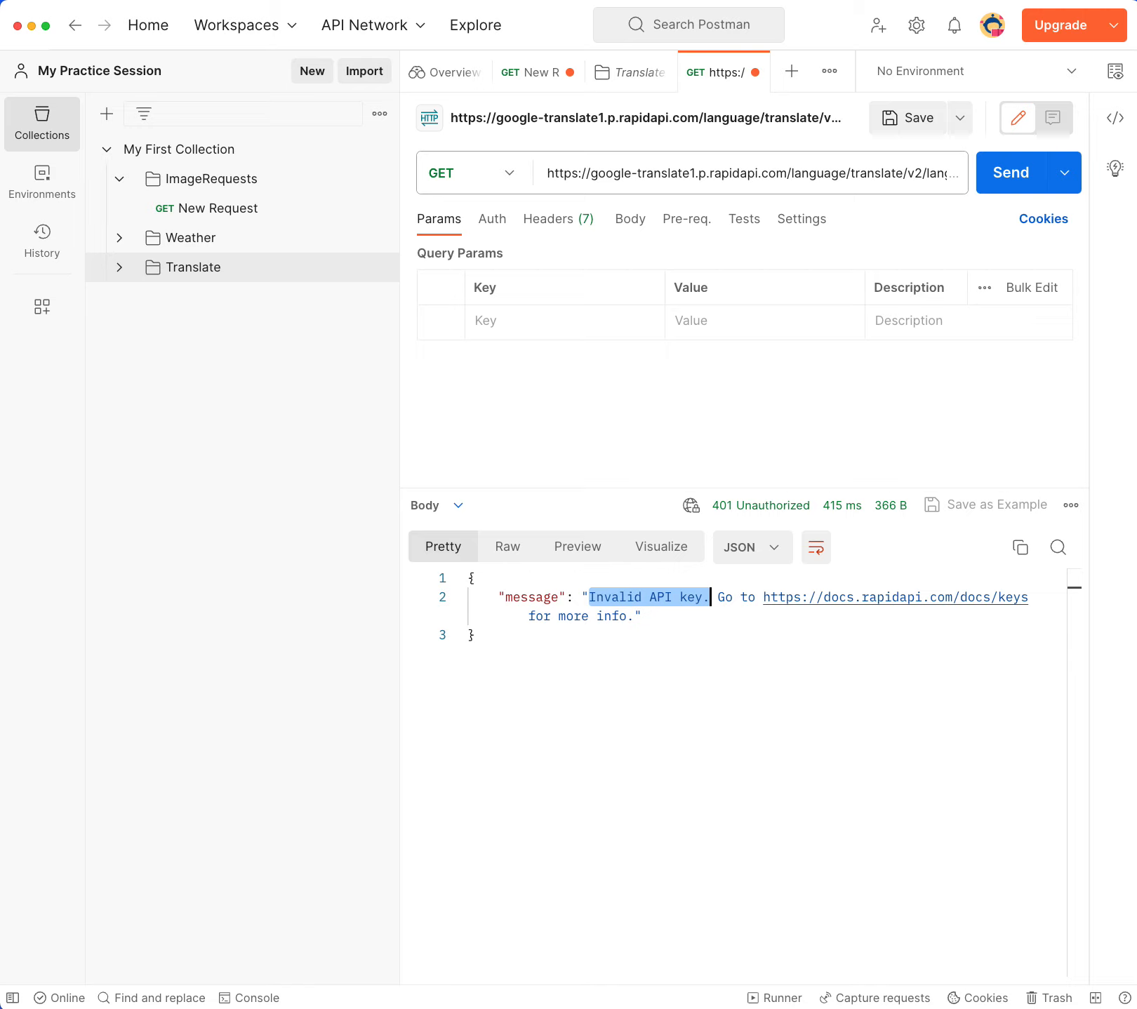
# Switch to Firefox, enter the copied "Invalid API key." text as a search in a new window, and return to Postman
pyautogui.press('super+Tab')
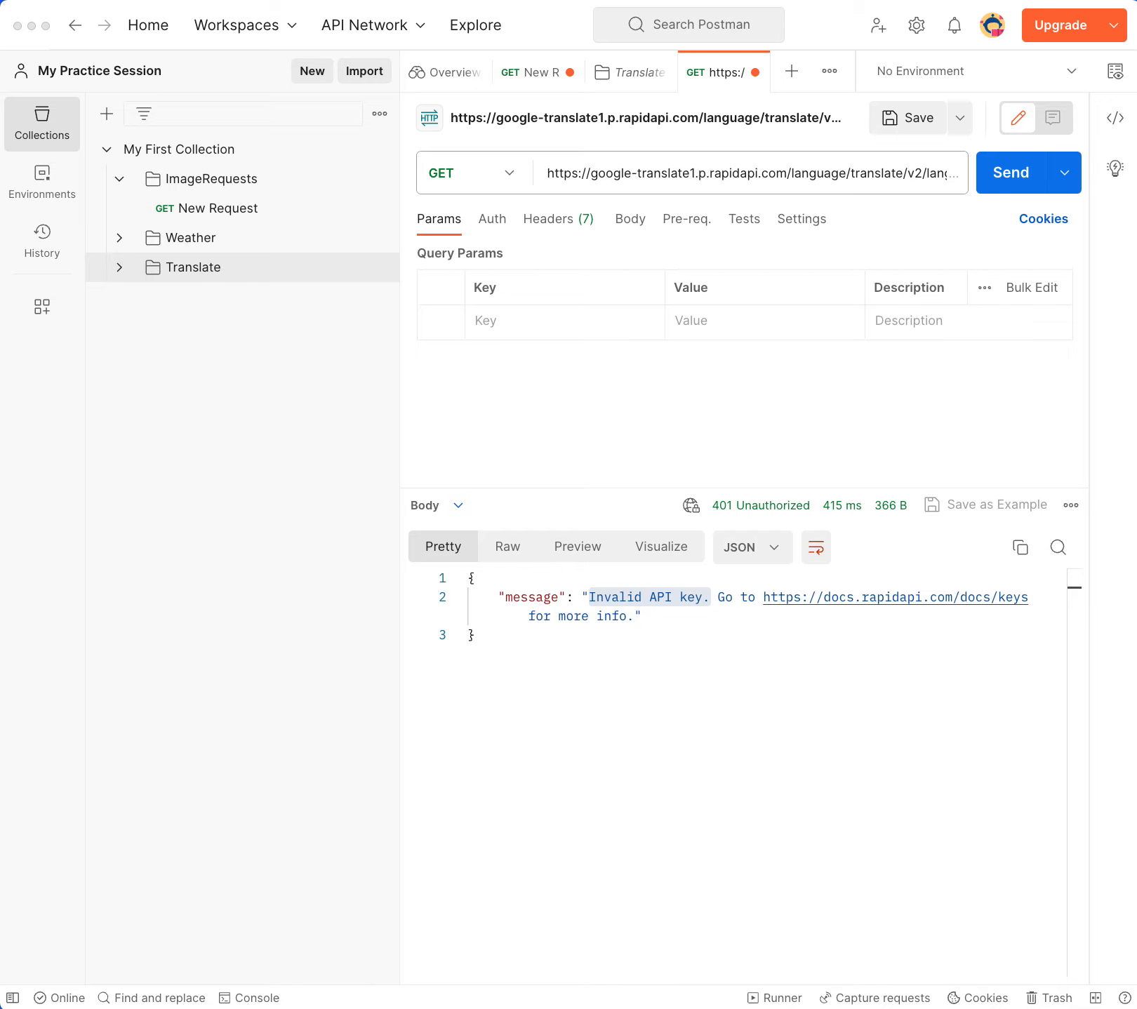
pyautogui.press('super+n')
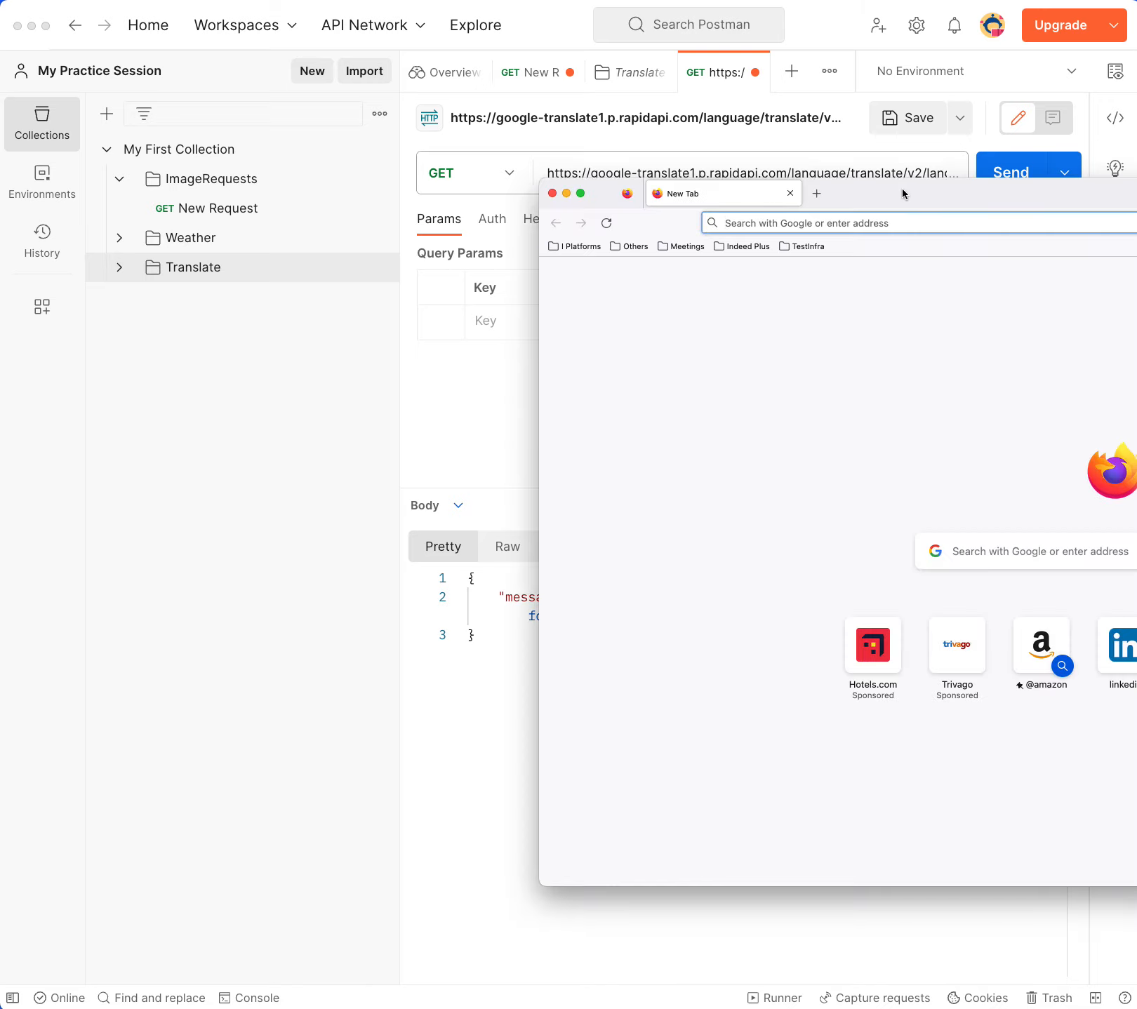
pyautogui.moveTo(902, 187); pyautogui.dragTo(501, 170)
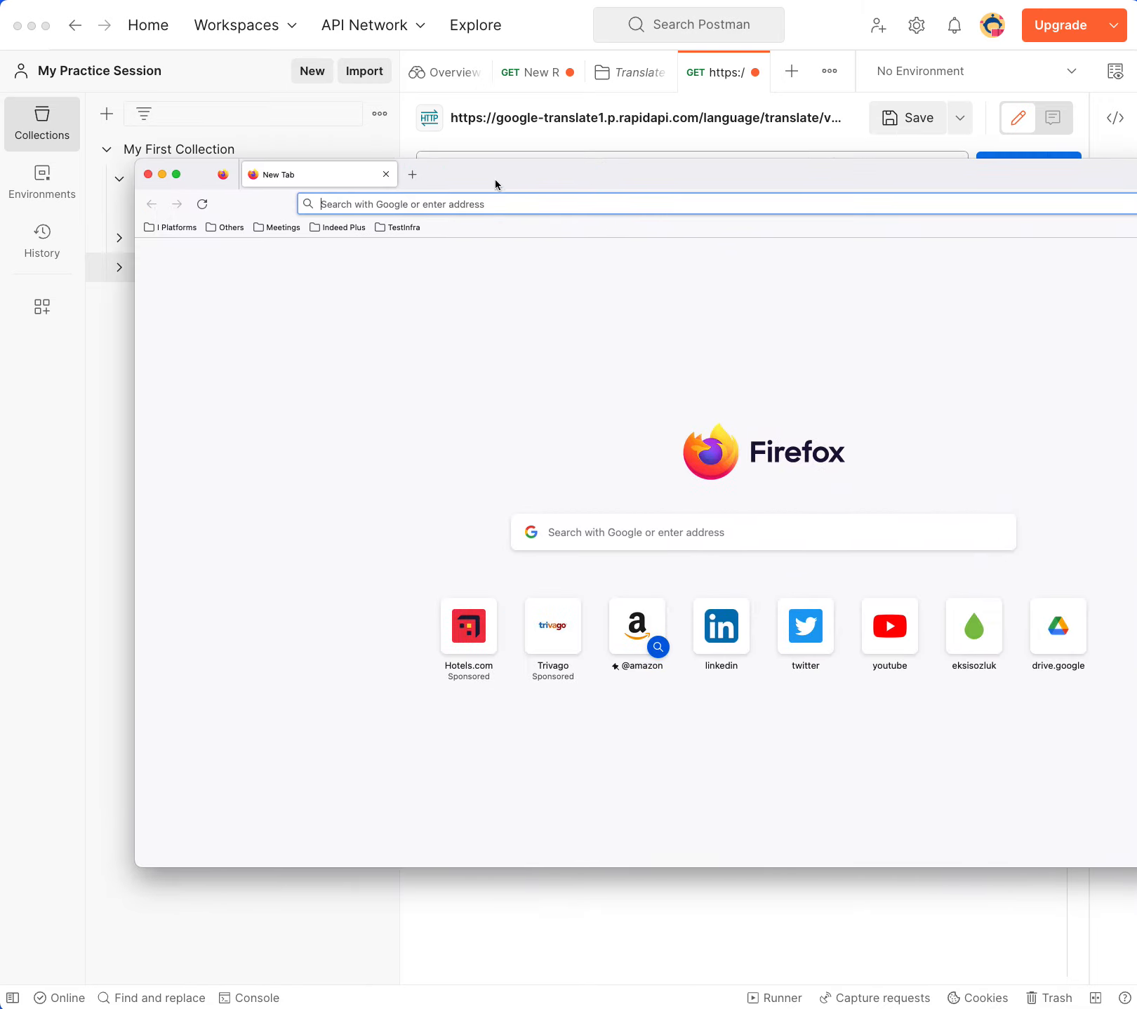
pyautogui.press('super+v')
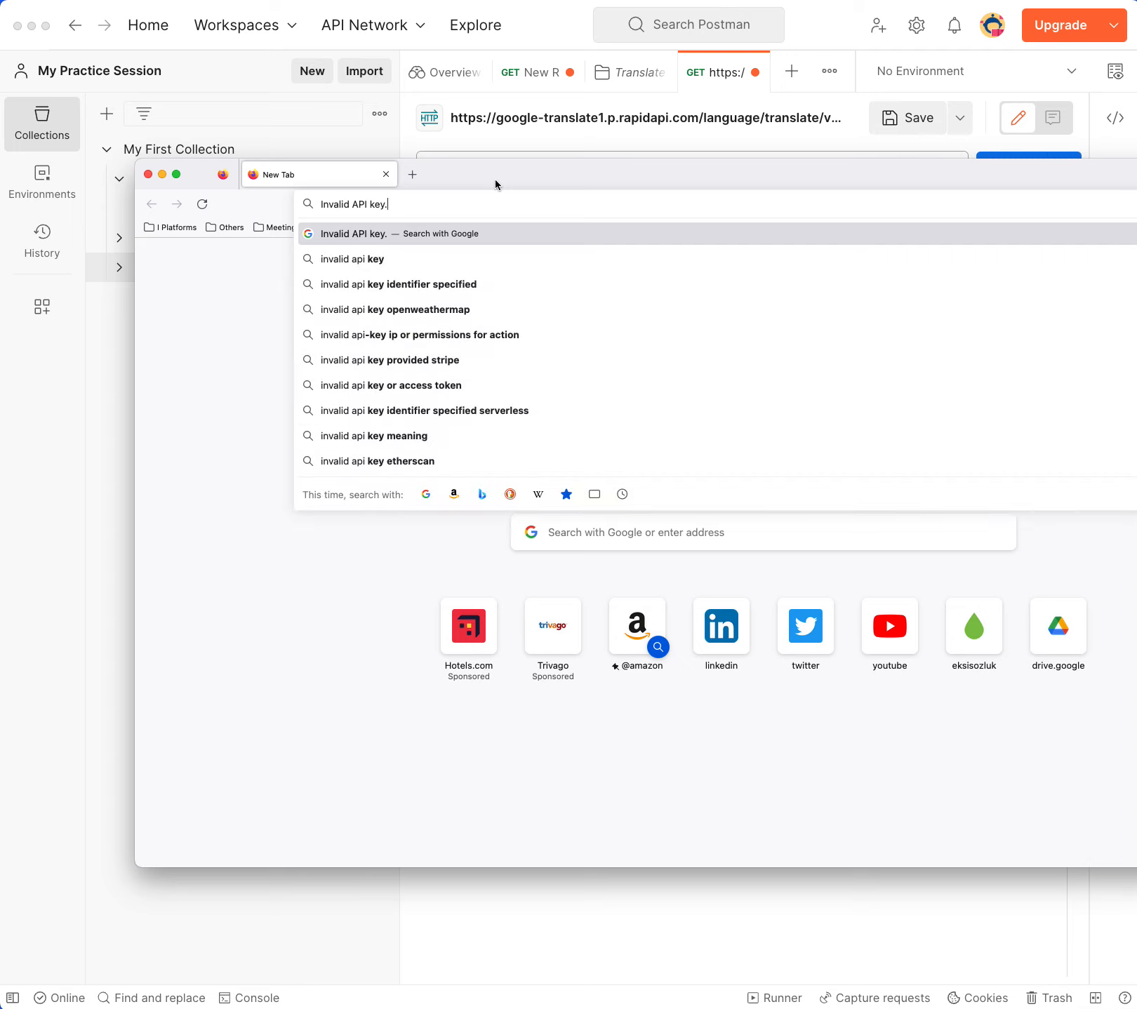
pyautogui.click(660, 930)
pyautogui.click(750, 623)
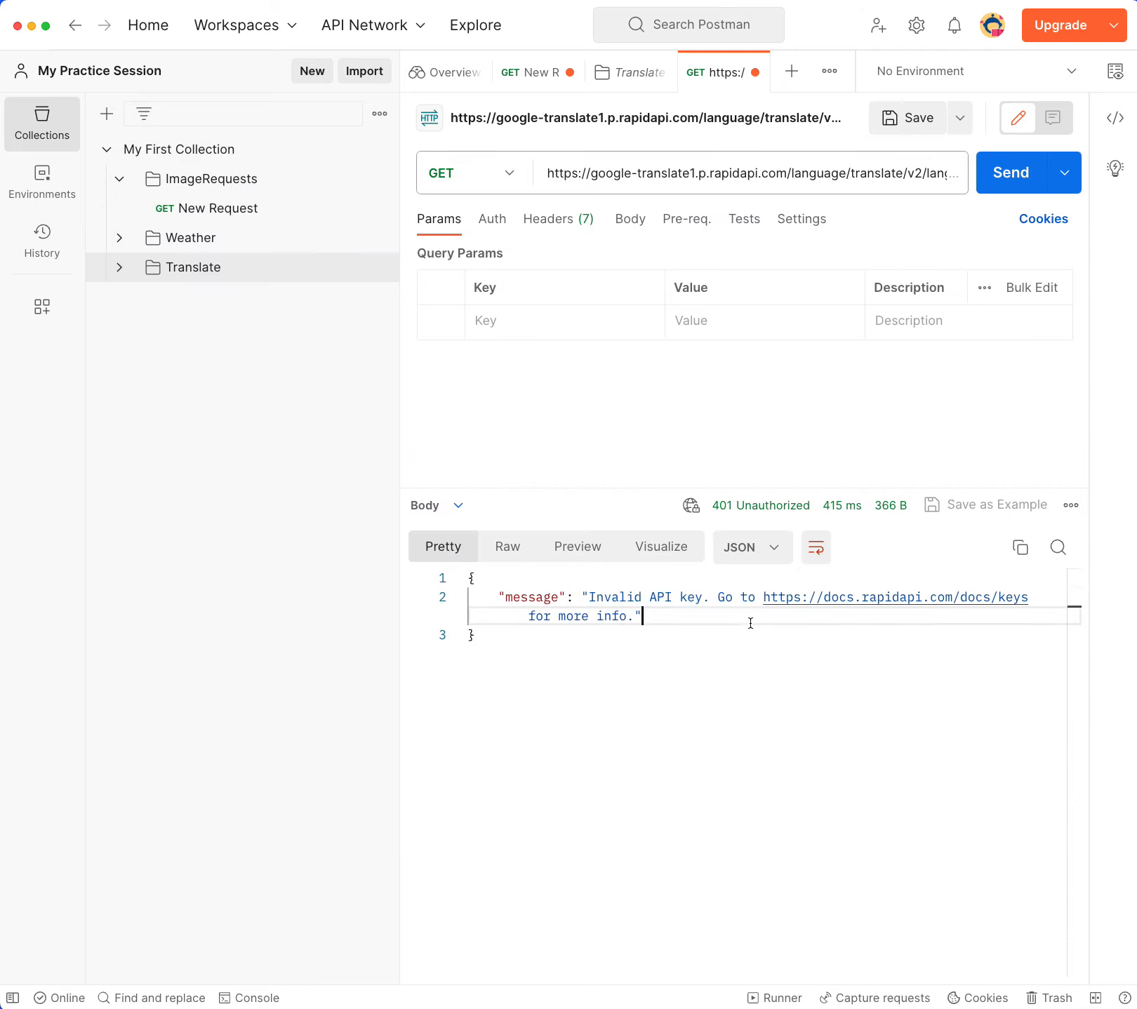
pyautogui.moveTo(762, 598); pyautogui.dragTo(1030, 594)
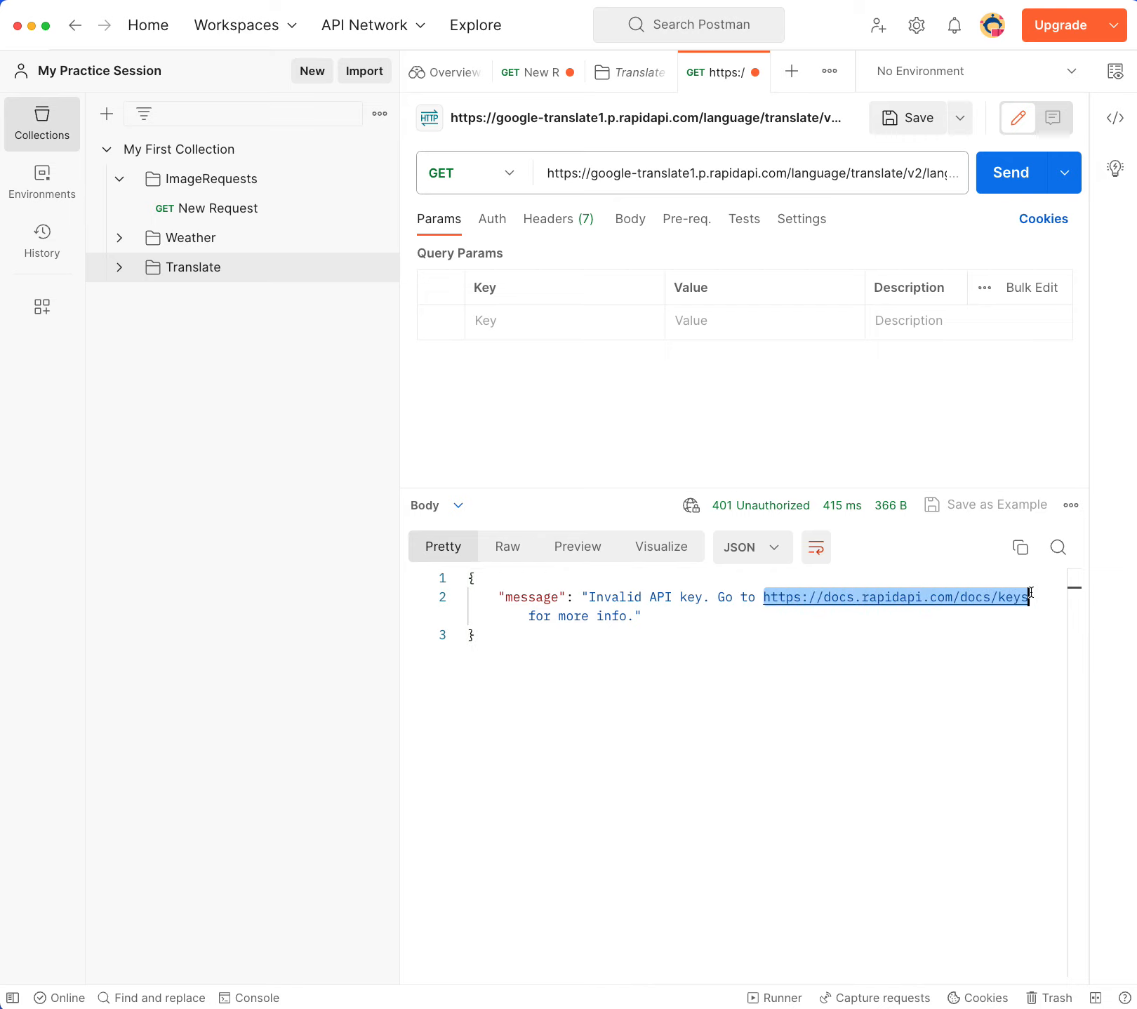
pyautogui.press('super+c')
# Open the New Request in the ImageRequests folder and highlight its full picsum.photos URL
pyautogui.click(235, 213)
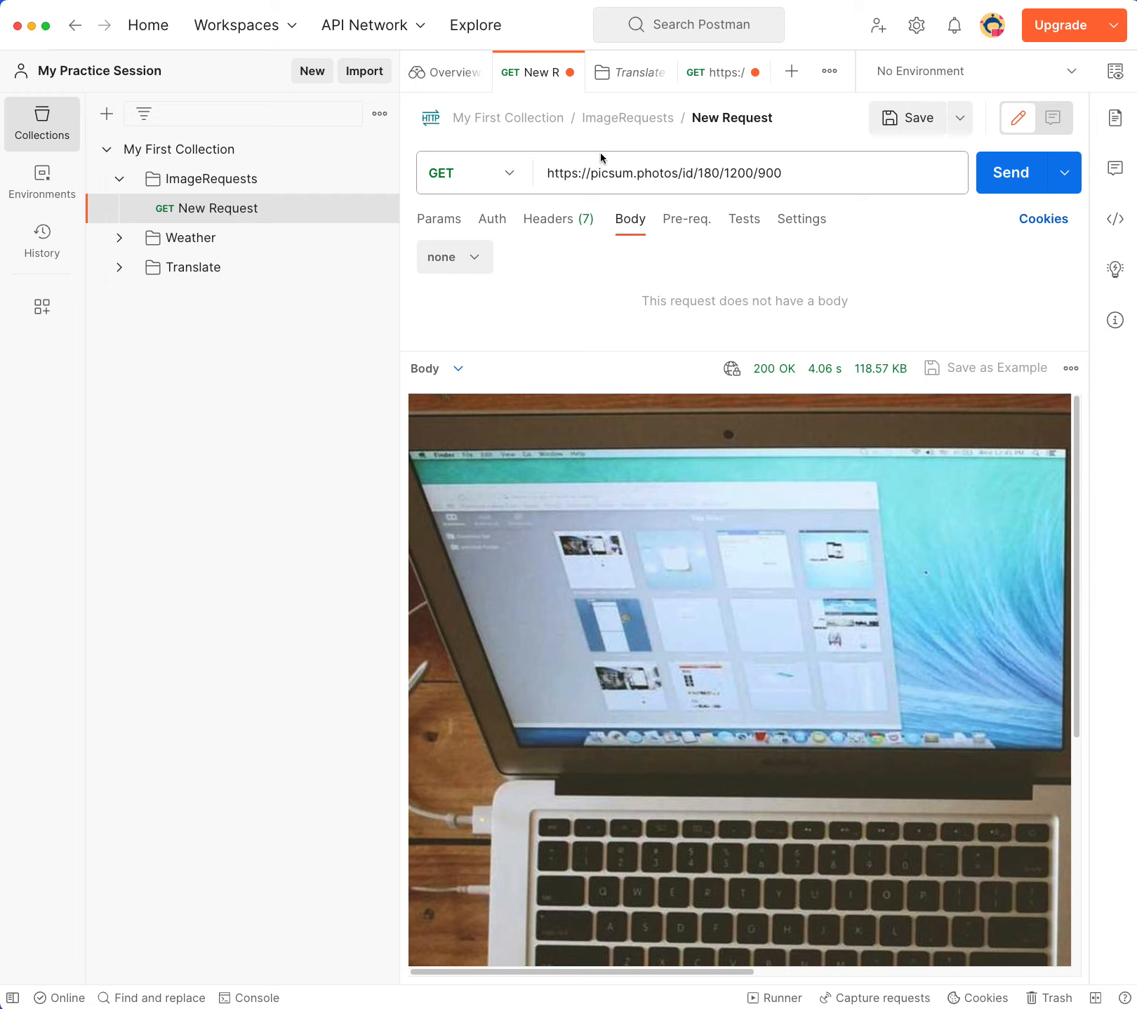
pyautogui.moveTo(578, 173); pyautogui.dragTo(832, 174)
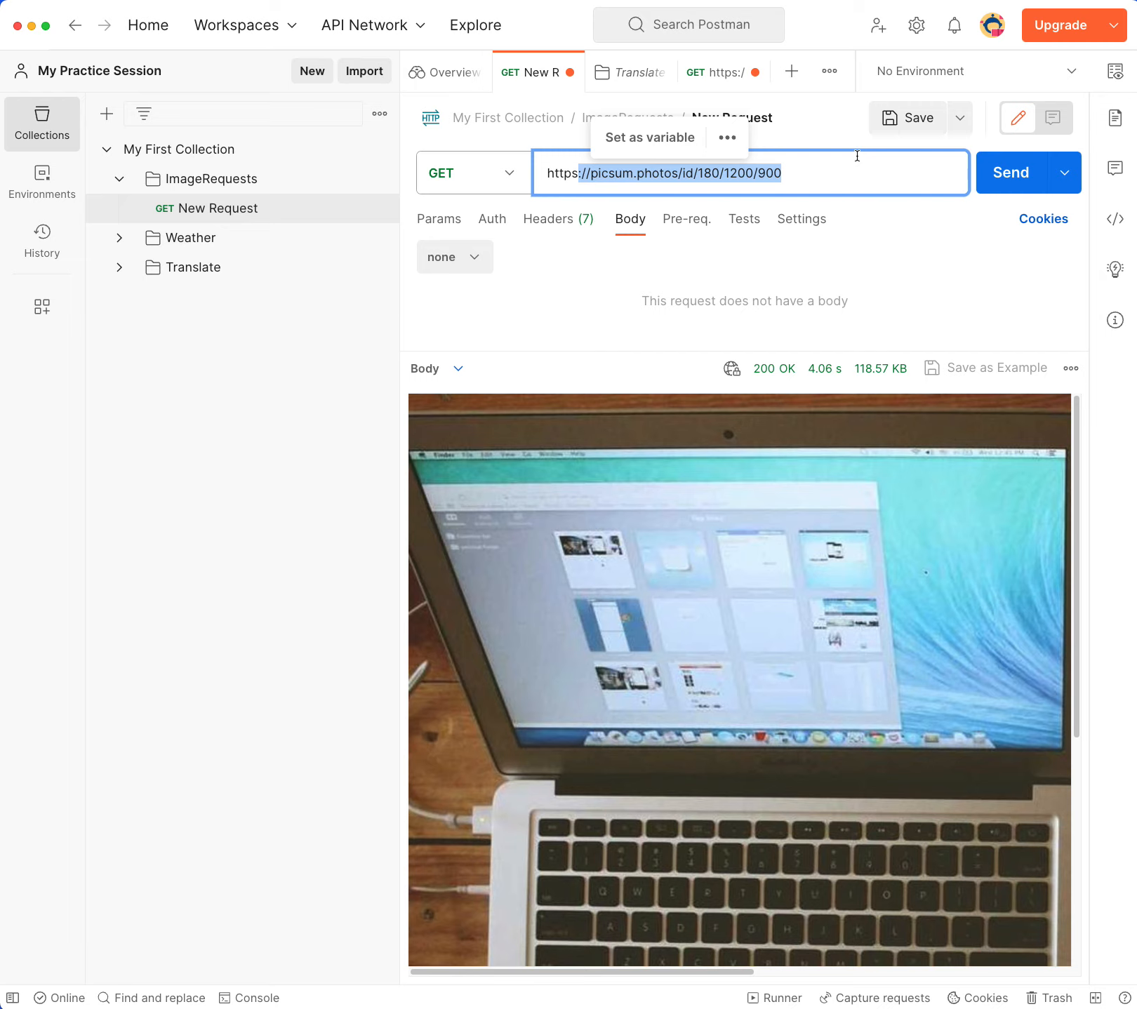
pyautogui.click(733, 175)
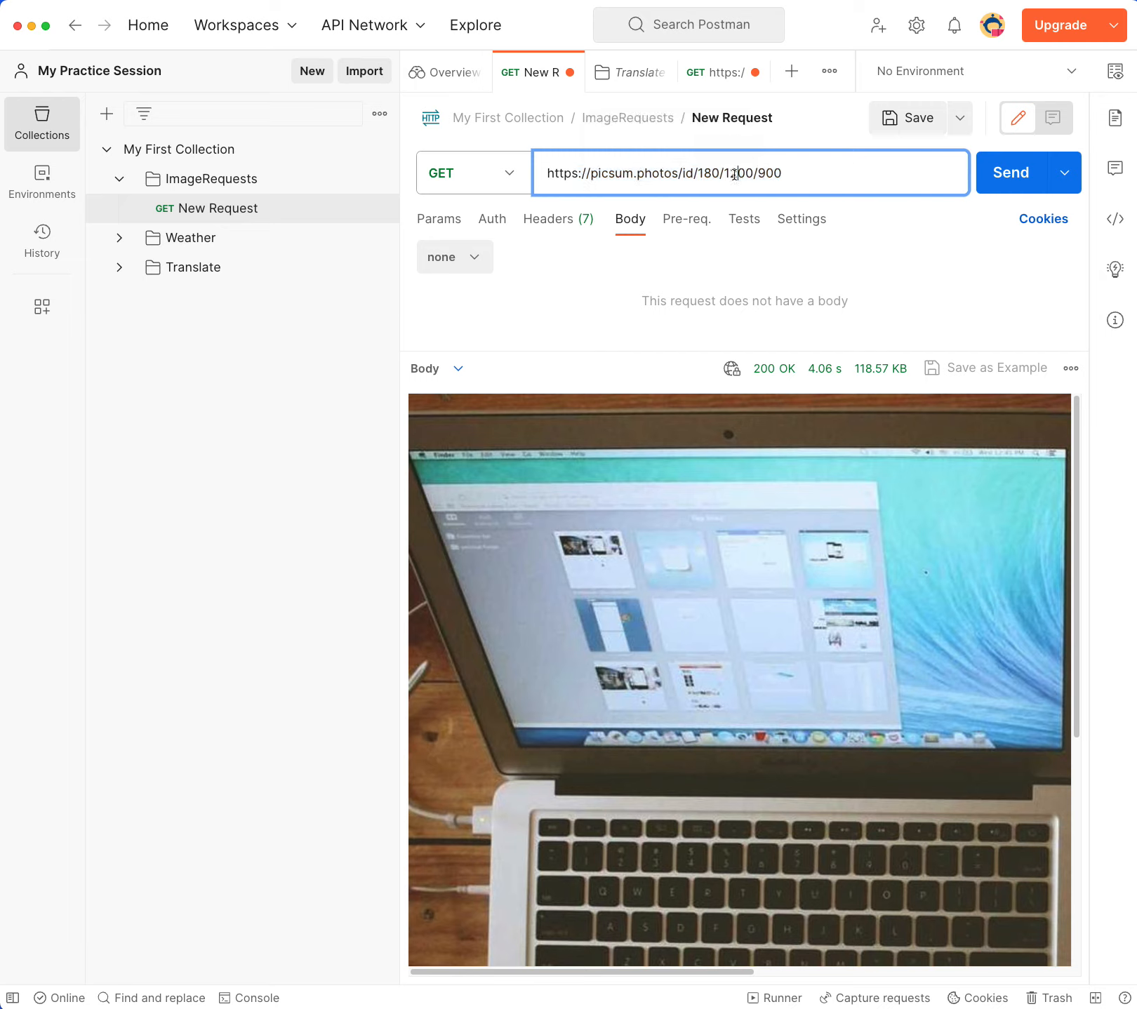
pyautogui.moveTo(804, 175); pyautogui.dragTo(518, 177)
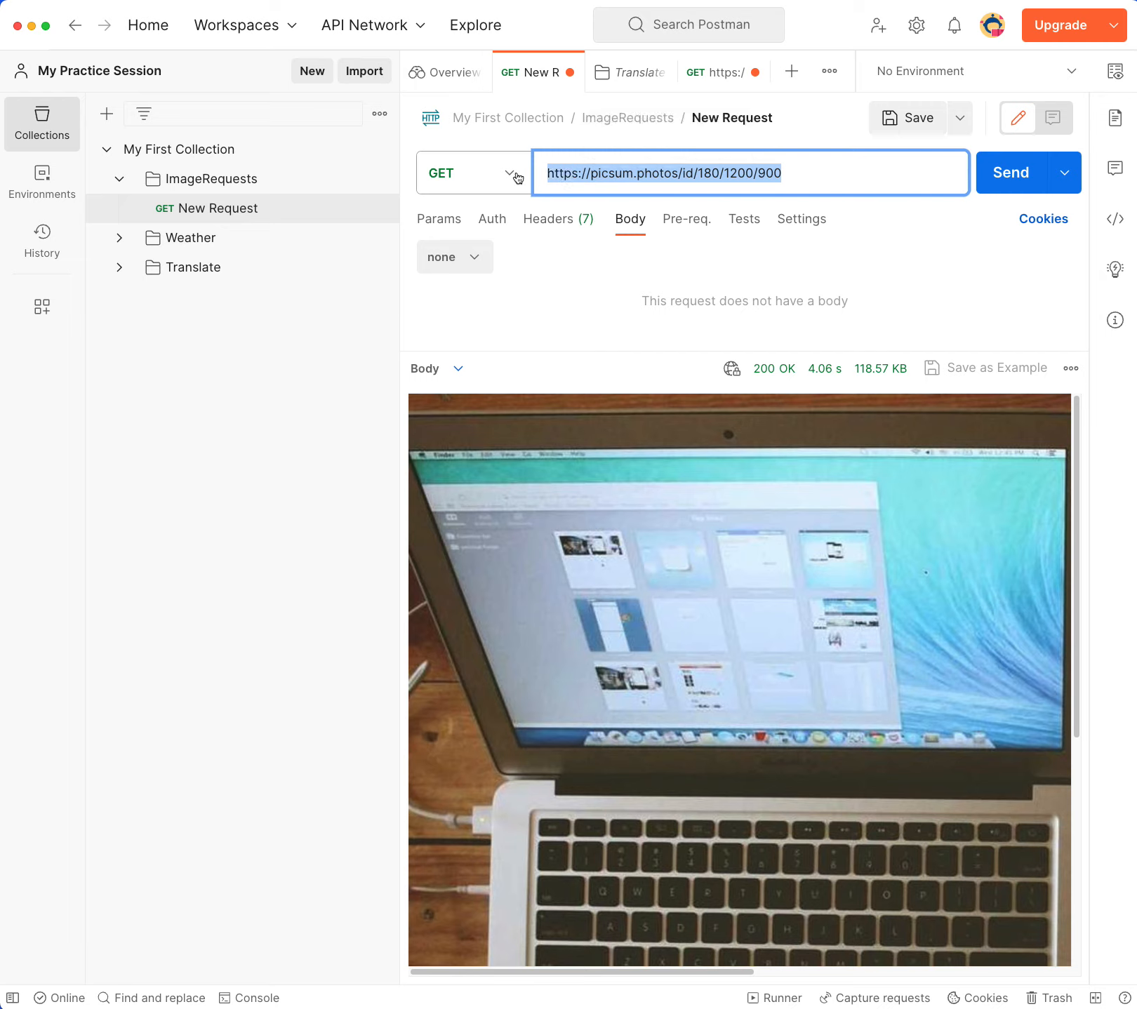
# Save the google-translate1 languages request to the Translate folder of My First Collection, keeping its URL as the request name
pyautogui.click(121, 267)
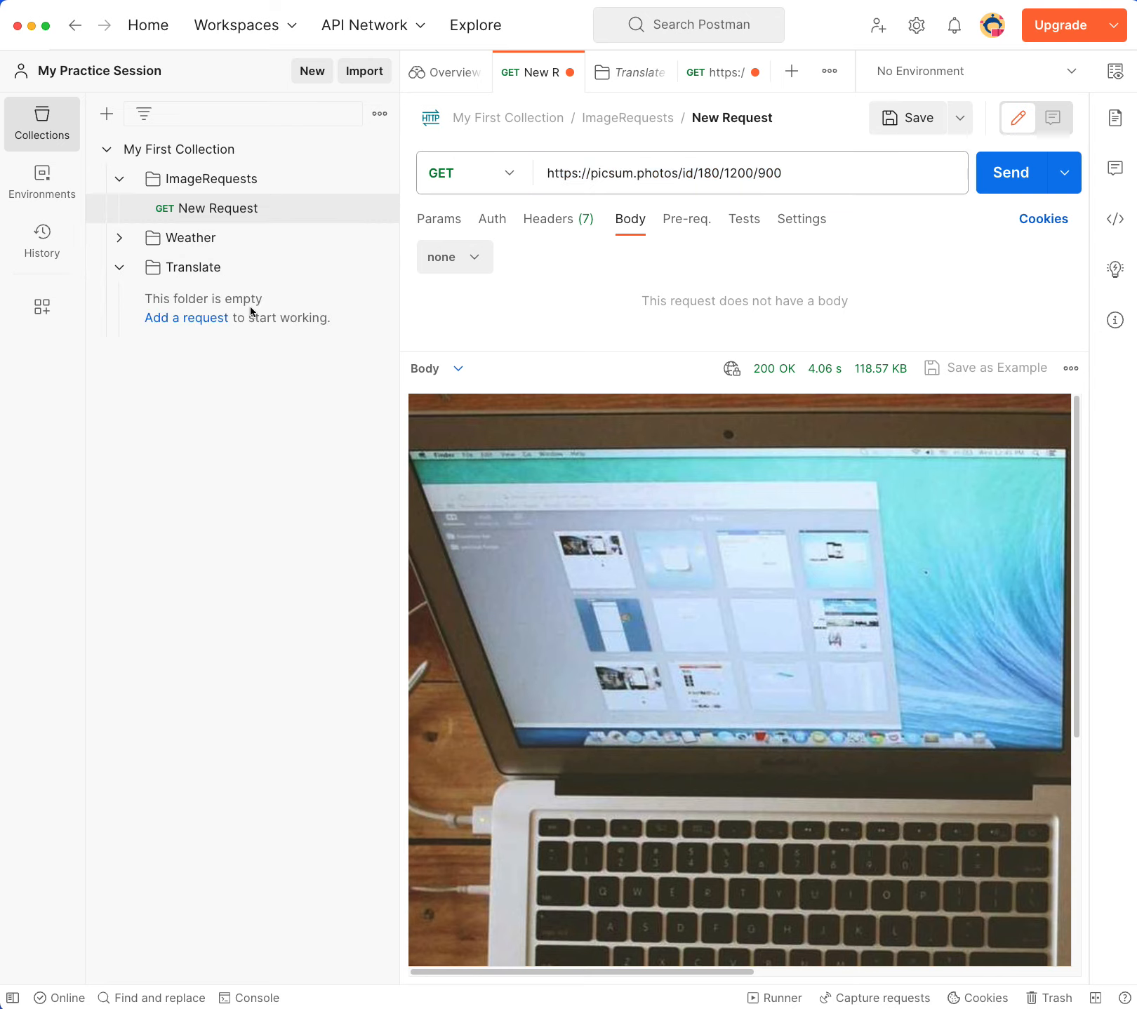
pyautogui.click(709, 73)
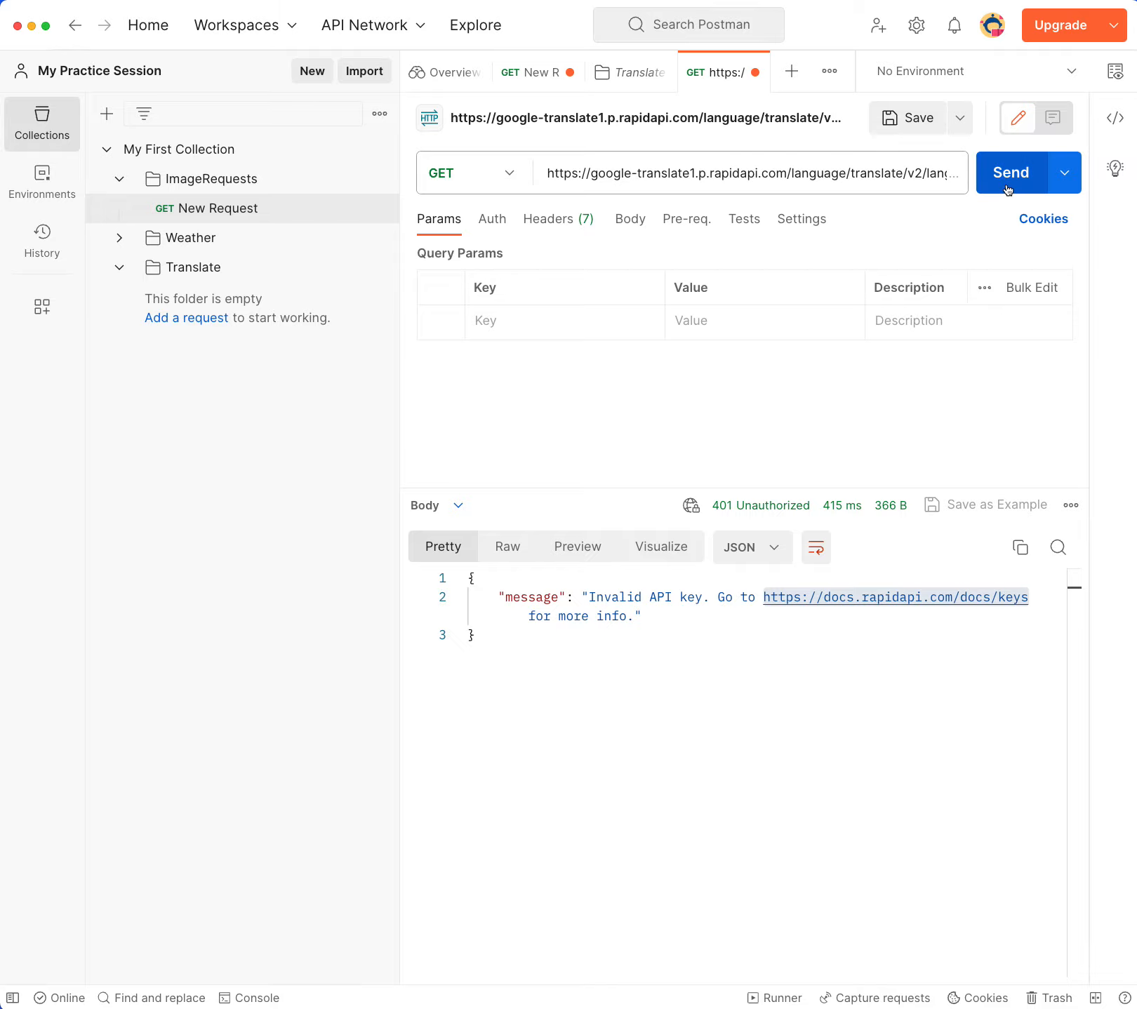
pyautogui.click(917, 129)
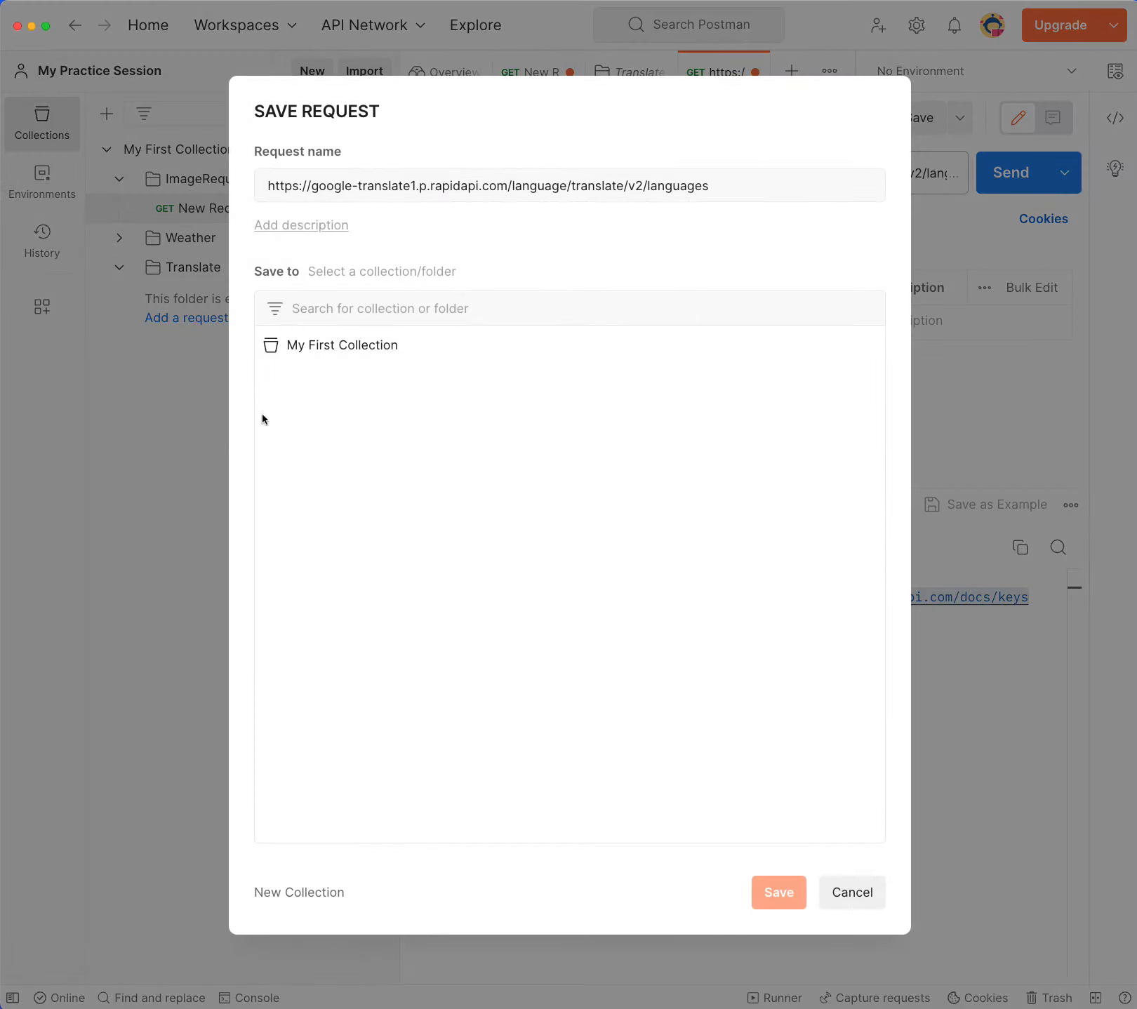
pyautogui.click(369, 346)
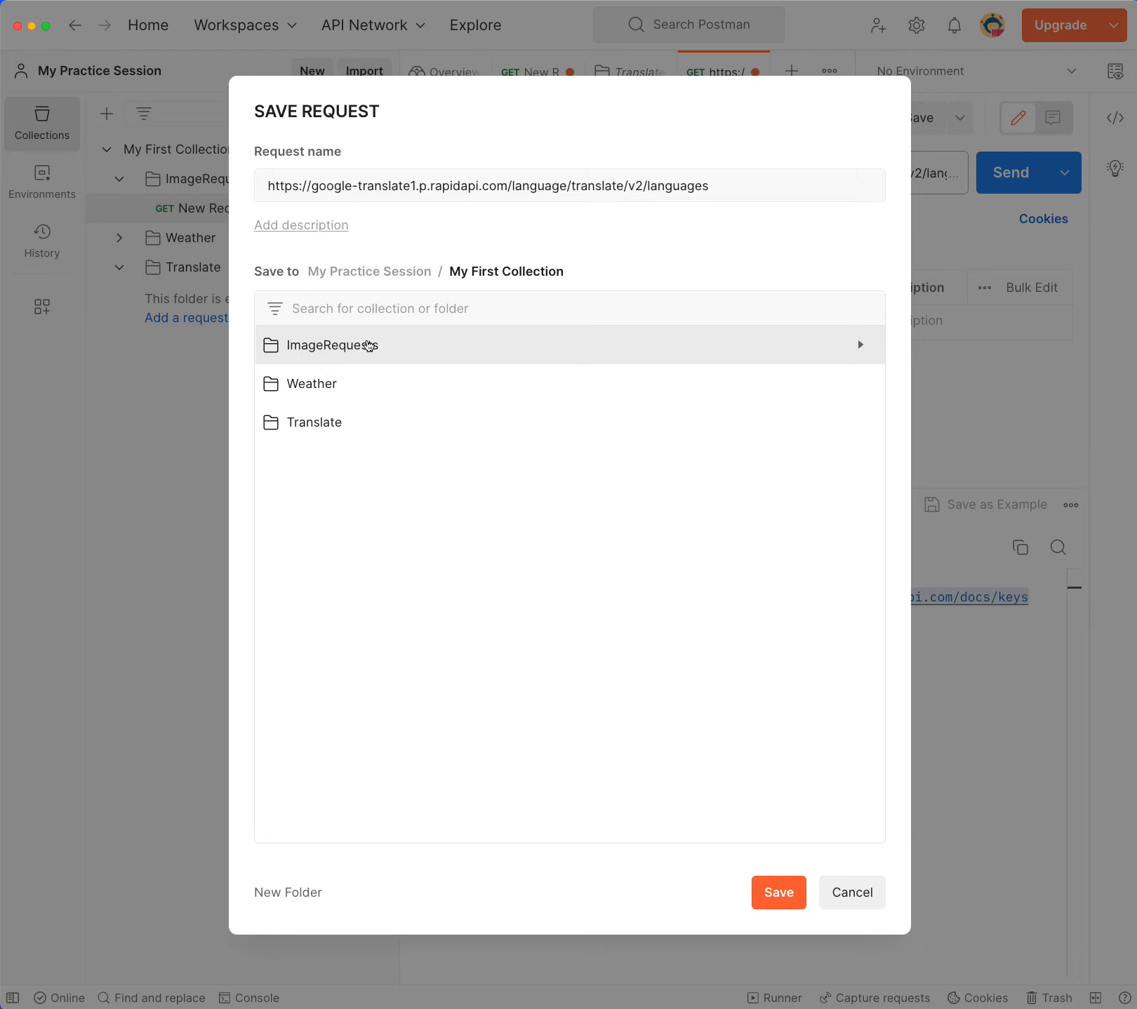
pyautogui.click(327, 436)
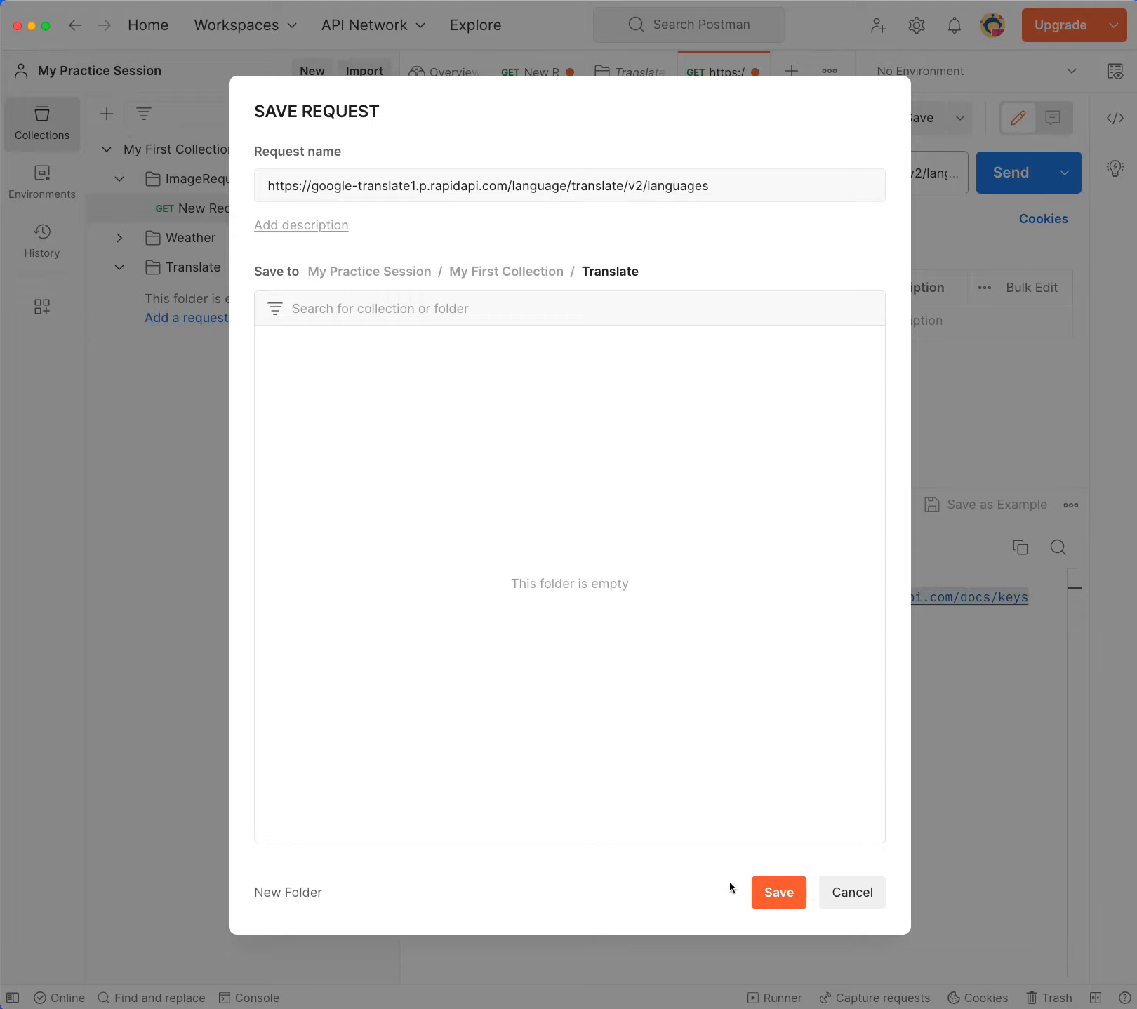
pyautogui.click(770, 898)
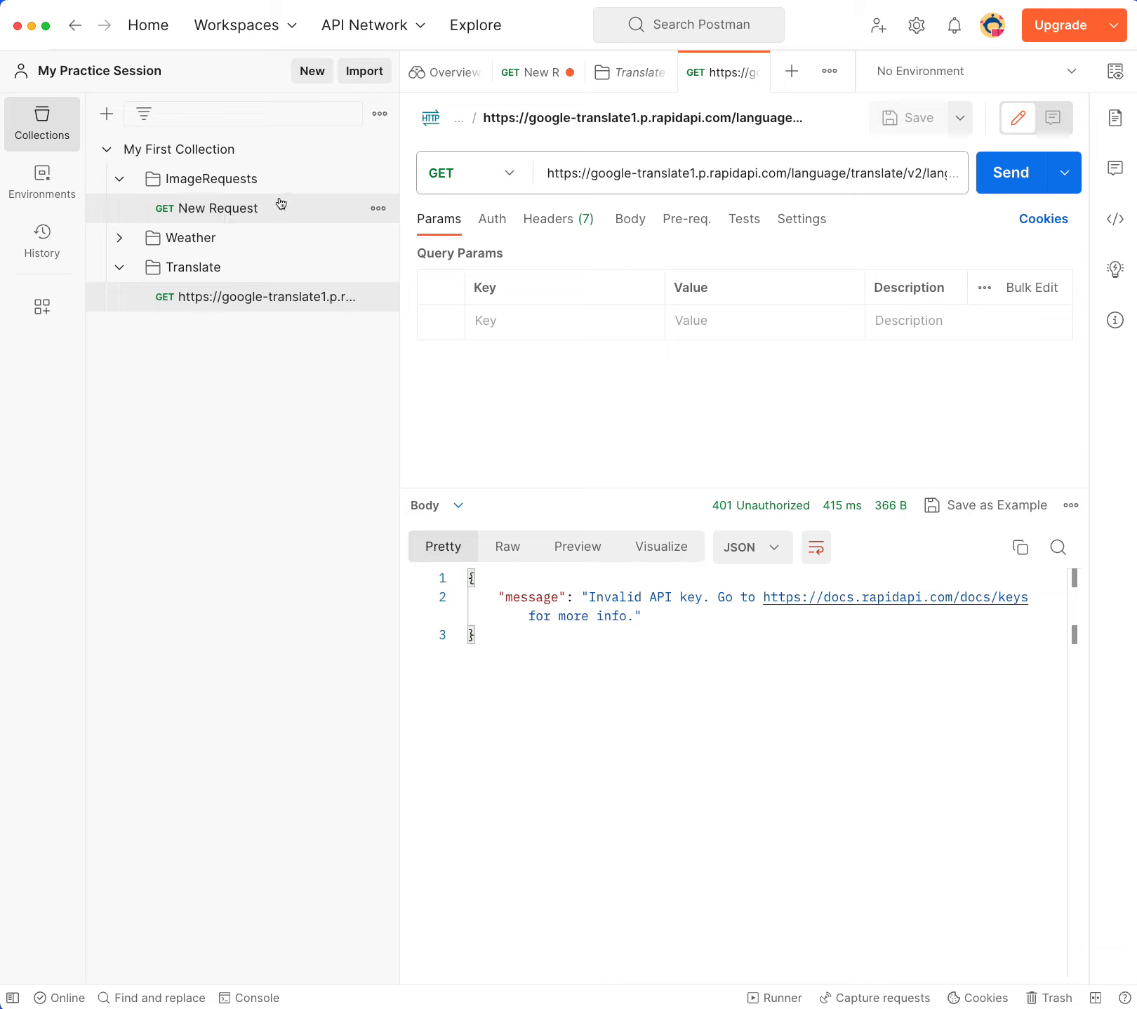
# Rename the New Request in the ImageRequests folder as "Get Image by ID"
pyautogui.click(212, 214)
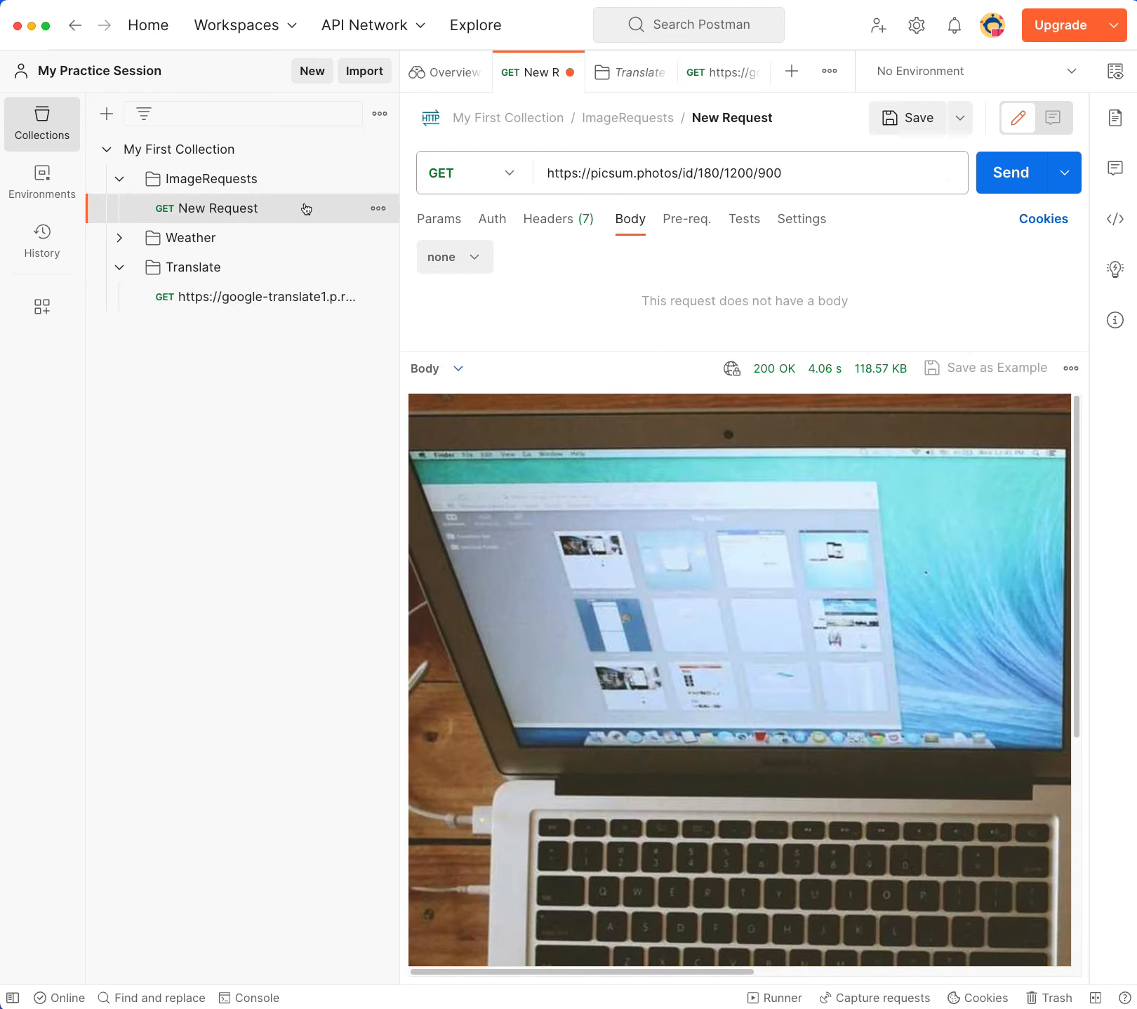
pyautogui.click(377, 211)
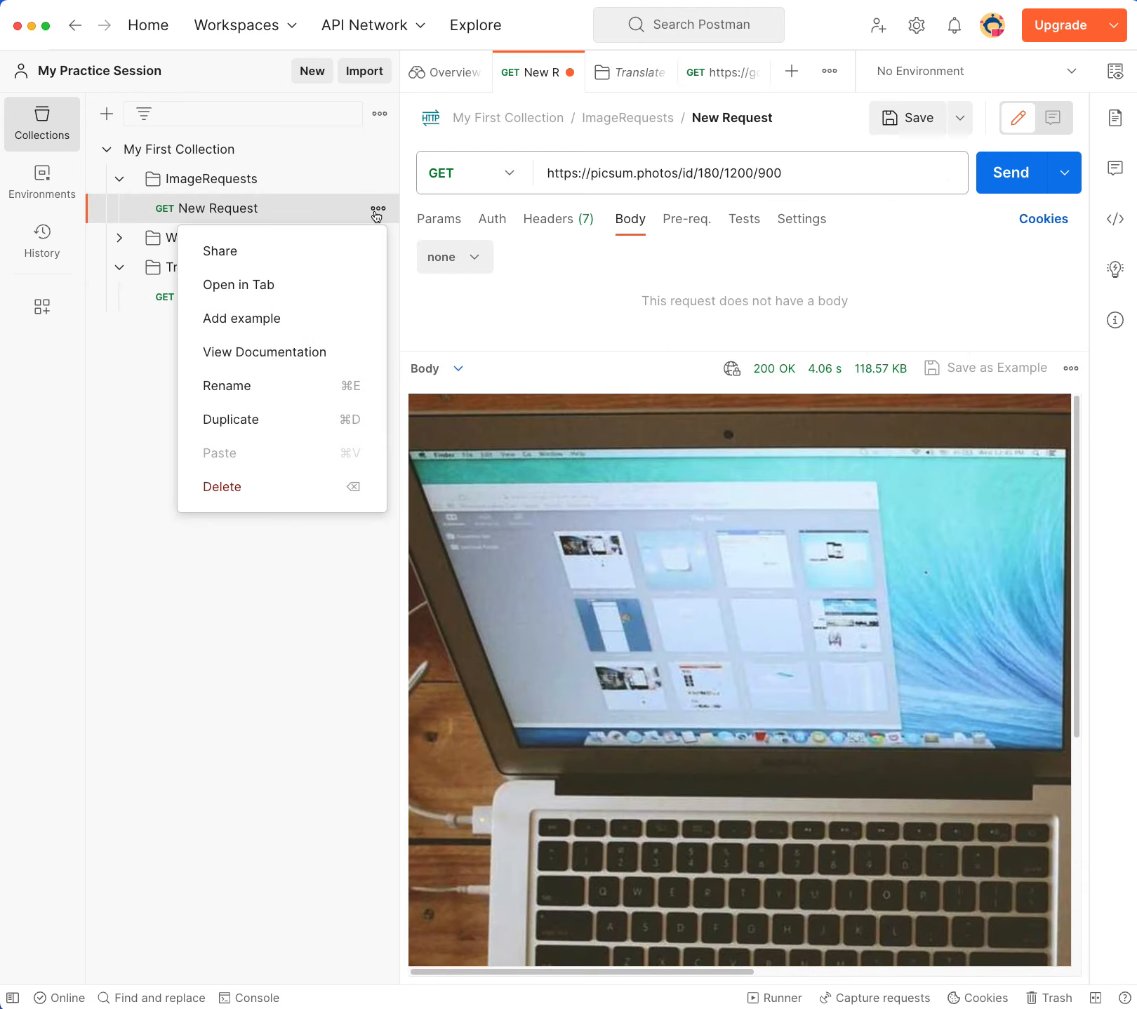
pyautogui.click(262, 386)
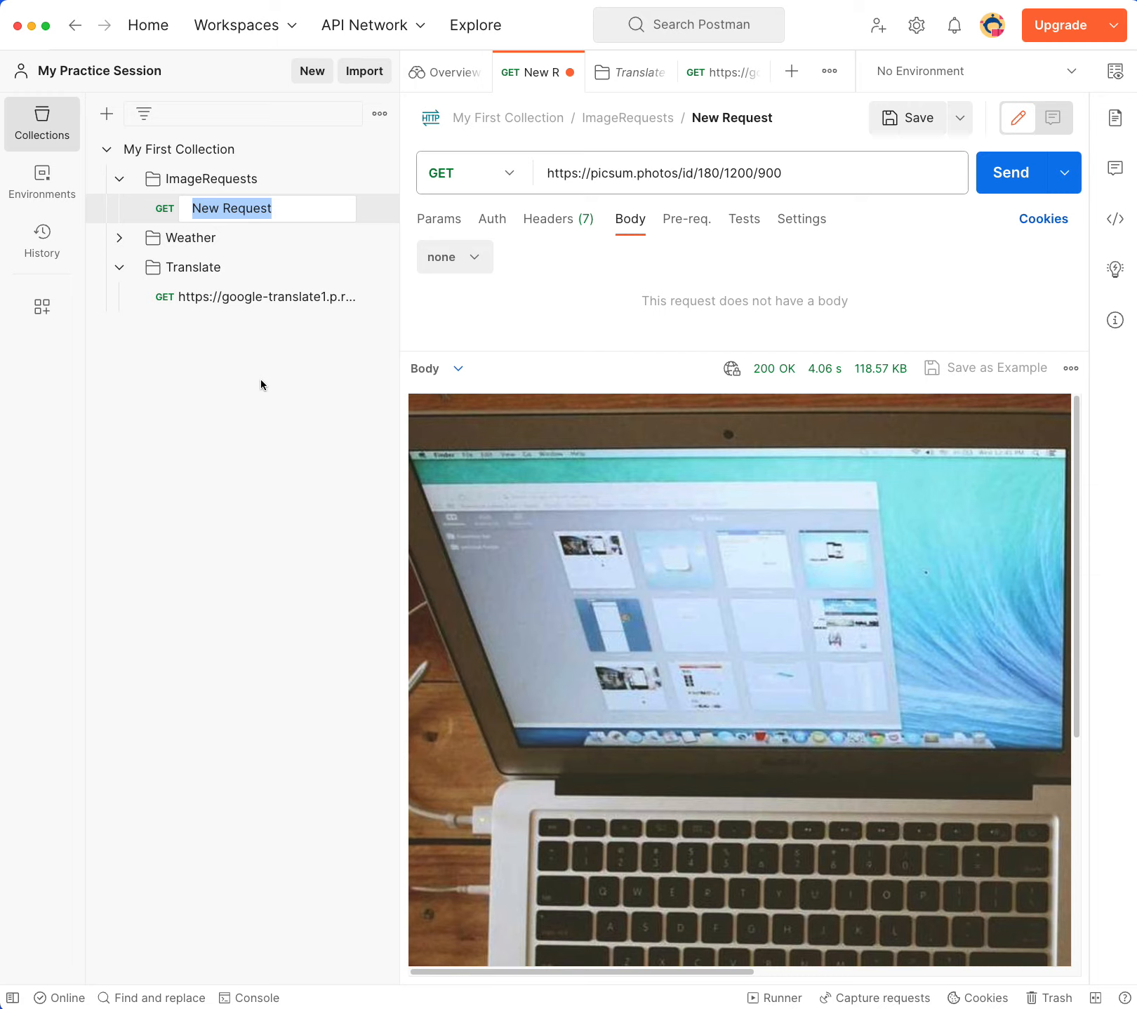
pyautogui.write('Get Image')
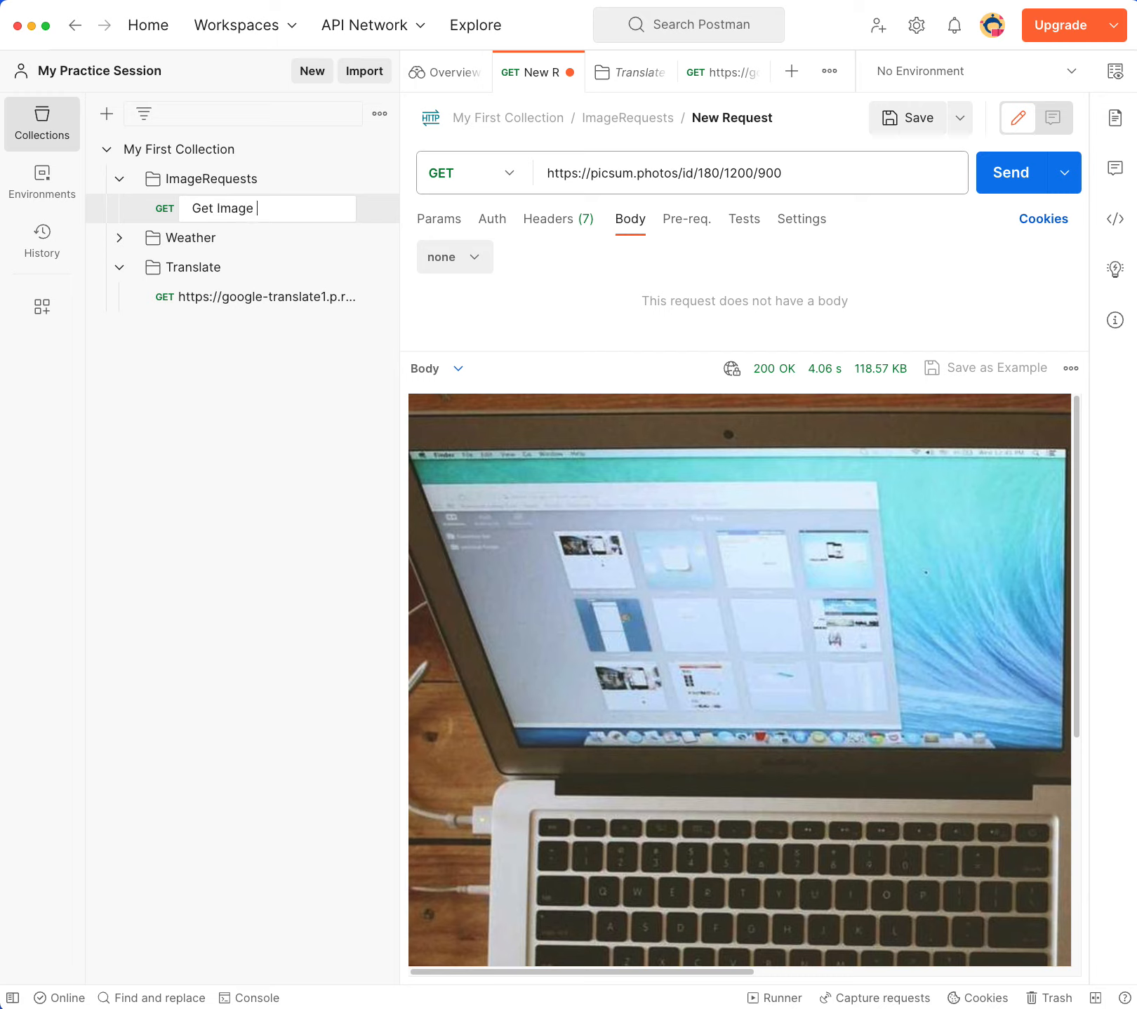
pyautogui.write(' by ID')
pyautogui.press('Return')
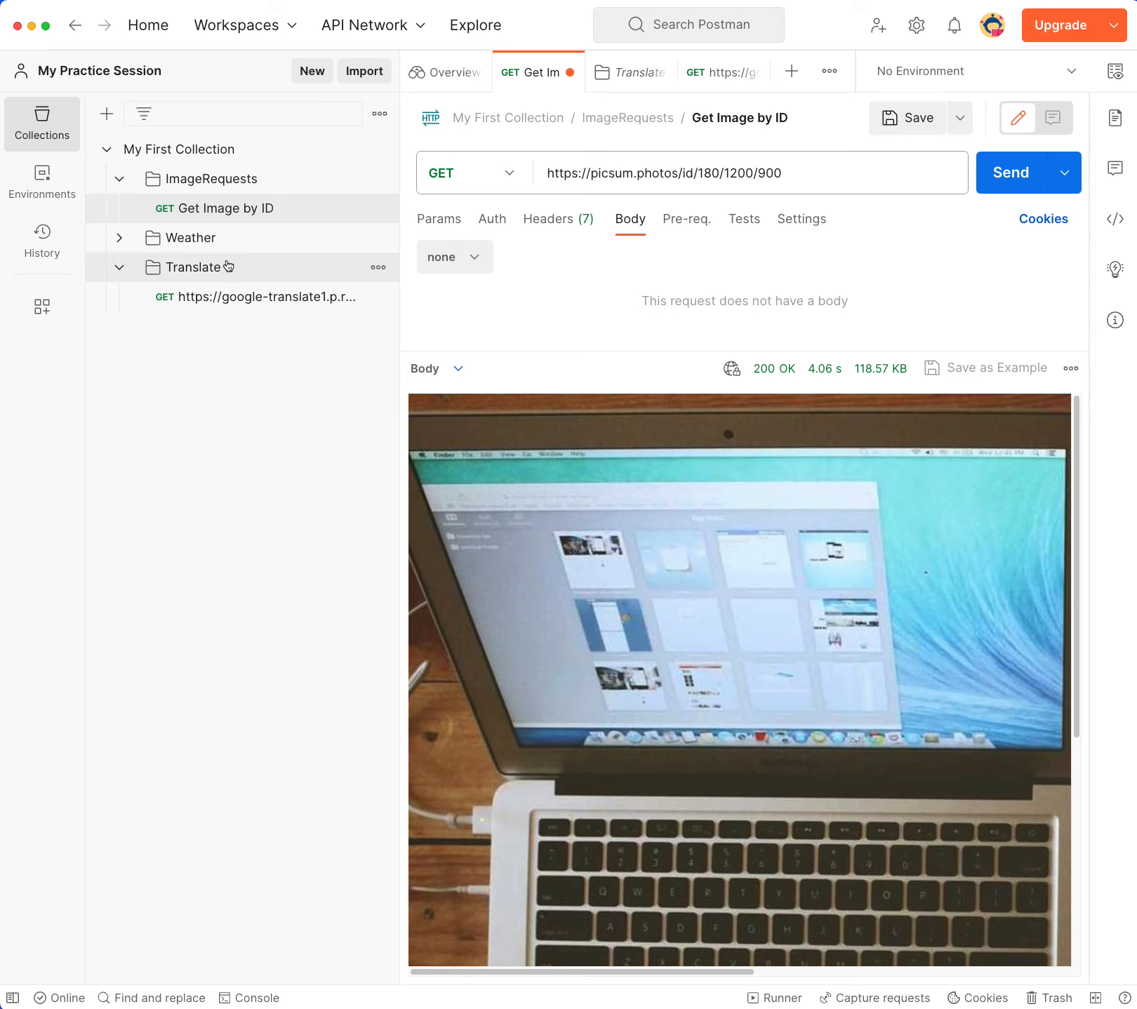
# Rename the google-translate1 request in the Translate folder as "Get Languages"
pyautogui.click(204, 297)
pyautogui.click(378, 297)
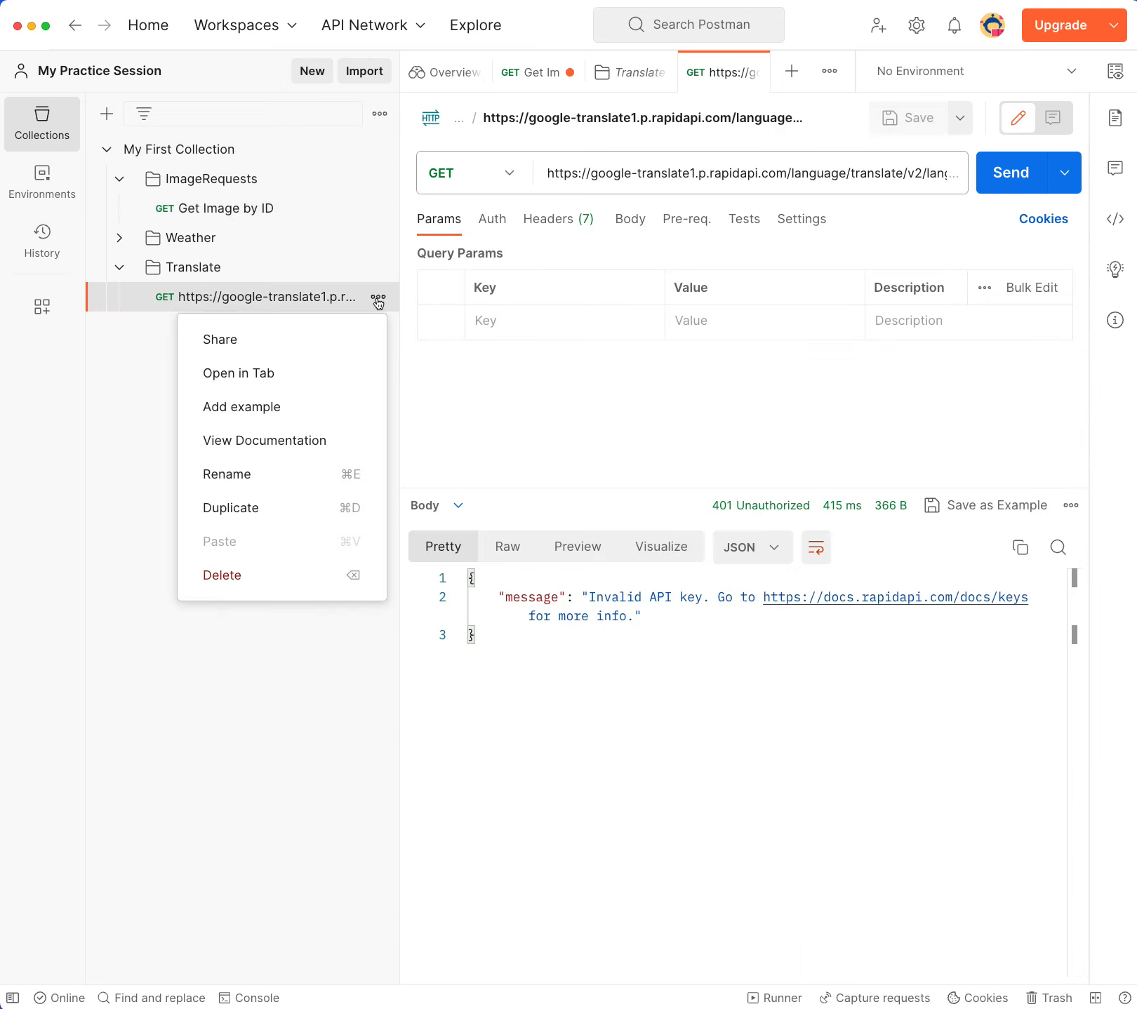
pyautogui.click(257, 479)
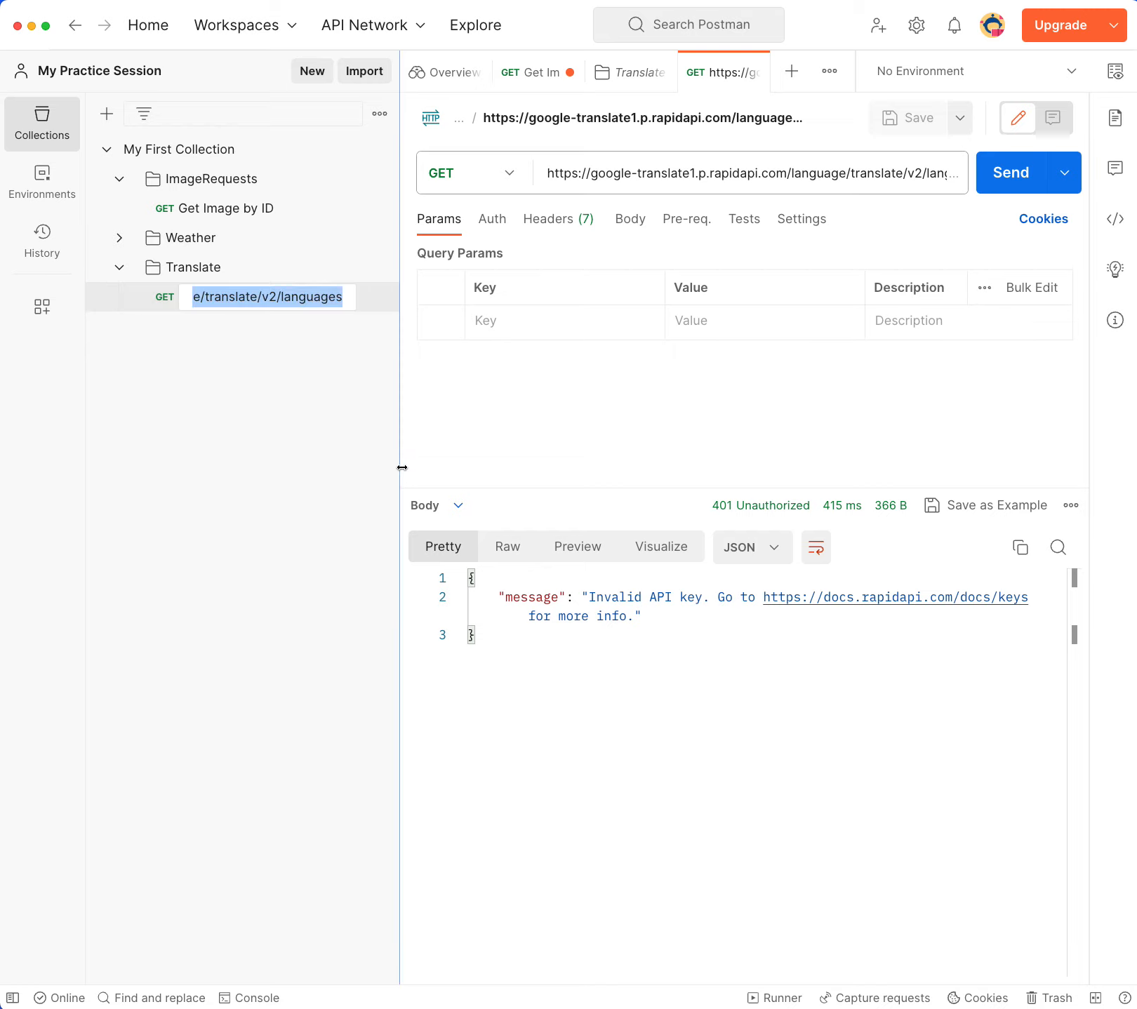
pyautogui.write('Get Languages')
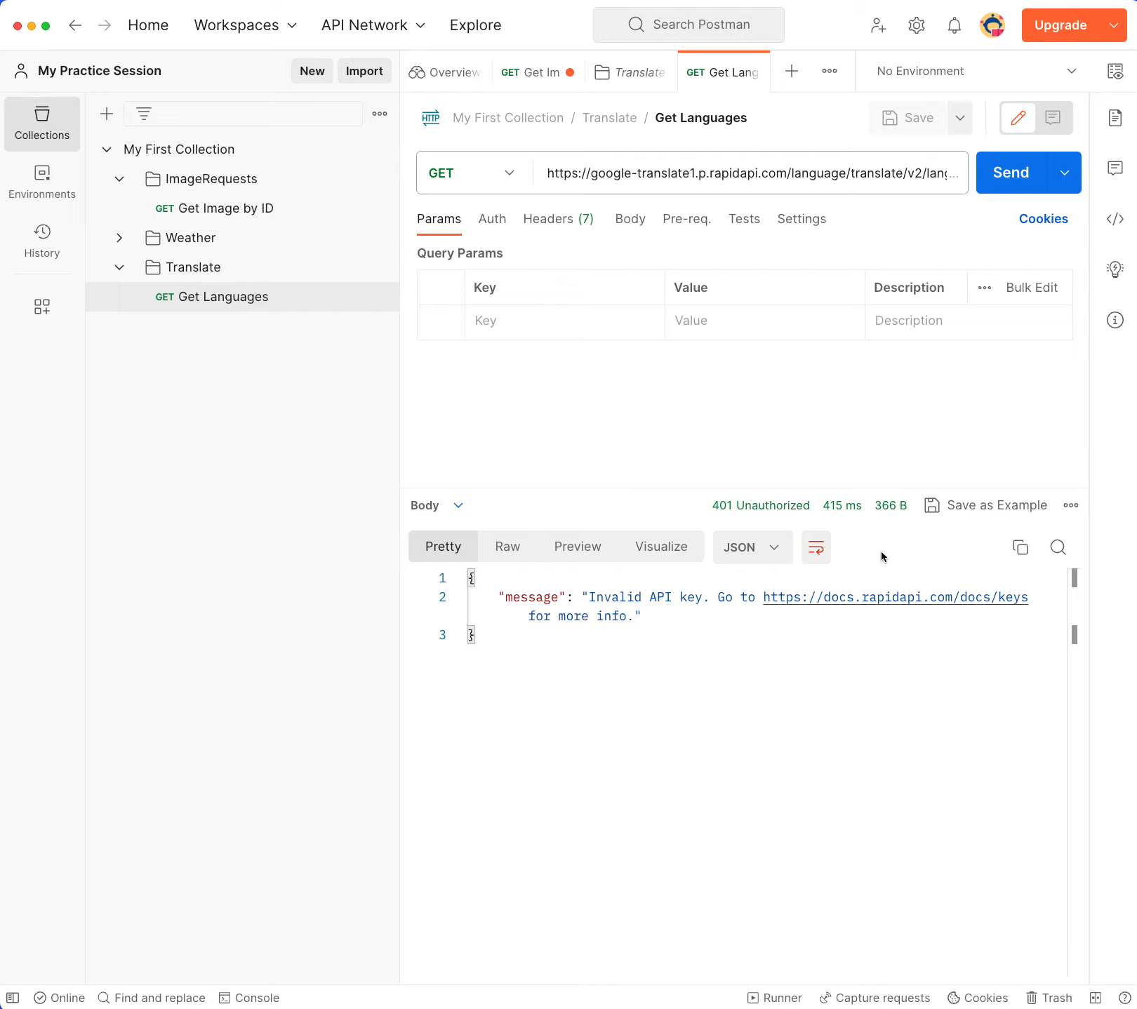
pyautogui.moveTo(762, 597); pyautogui.dragTo(1026, 596)
pyautogui.rightClick(1026, 596)
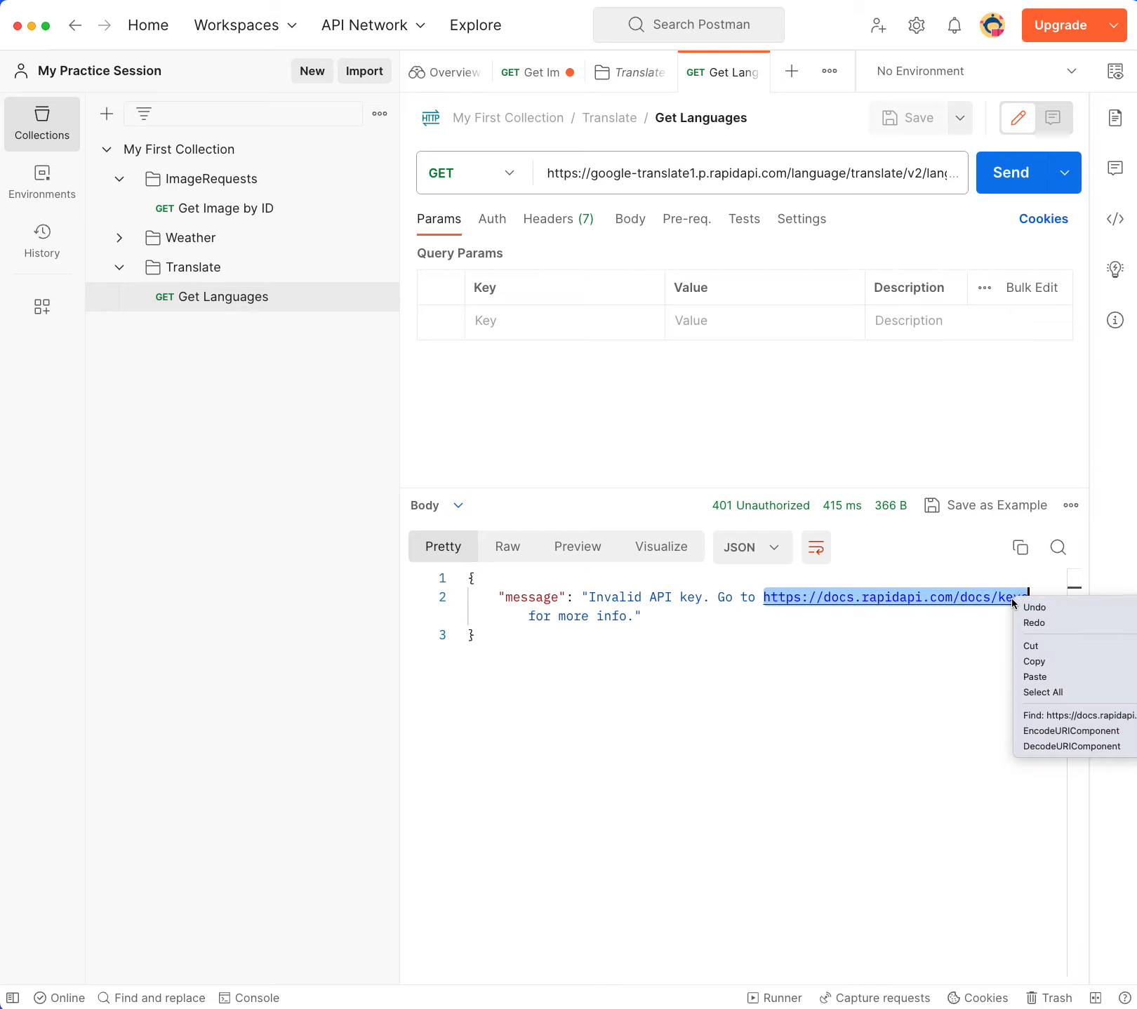
pyautogui.click(1034, 661)
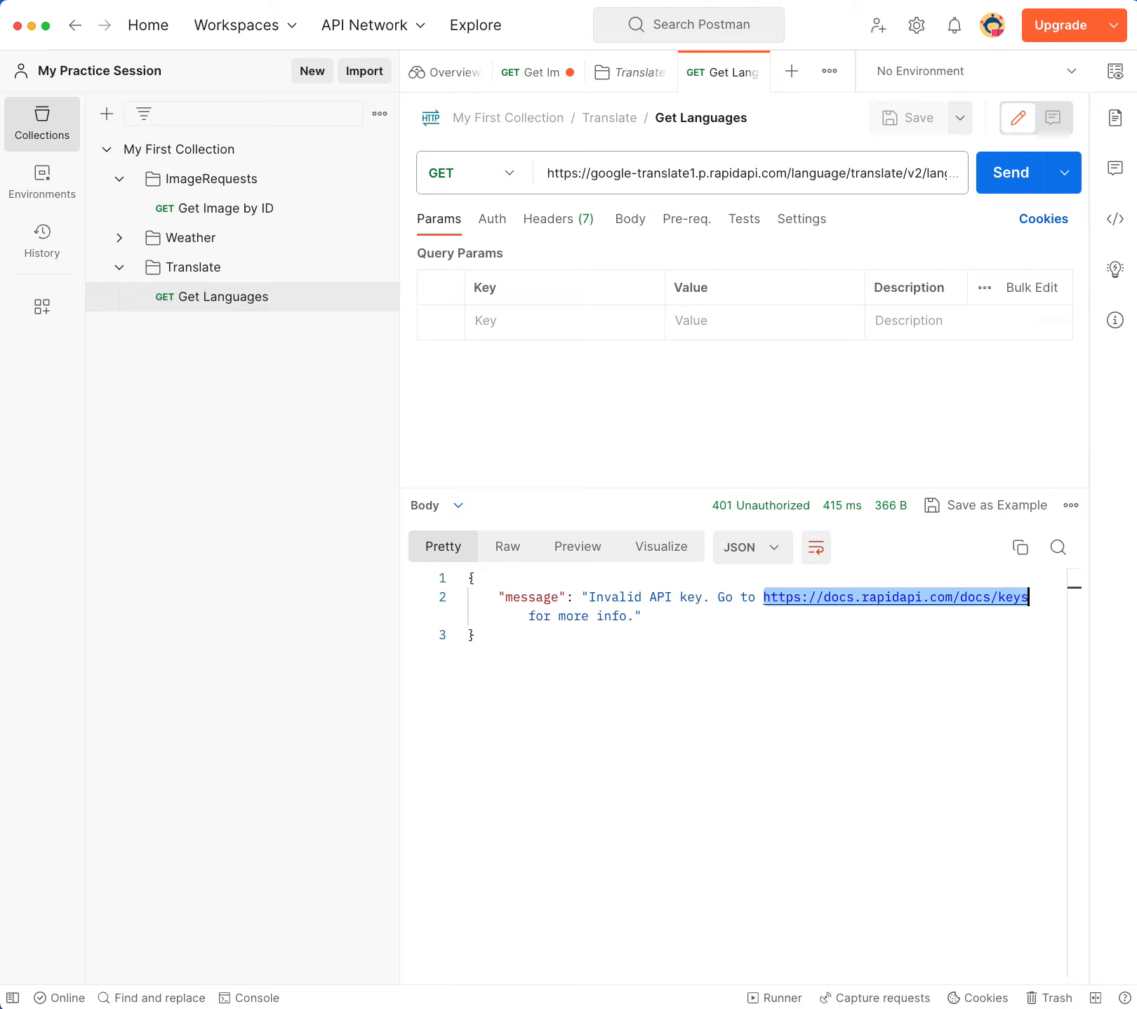
# Switch to Firefox, open the copied documentation link, and read through to the "Creating or rotating a Rapid API key" section before returning to Postman
pyautogui.press('super+Tab')
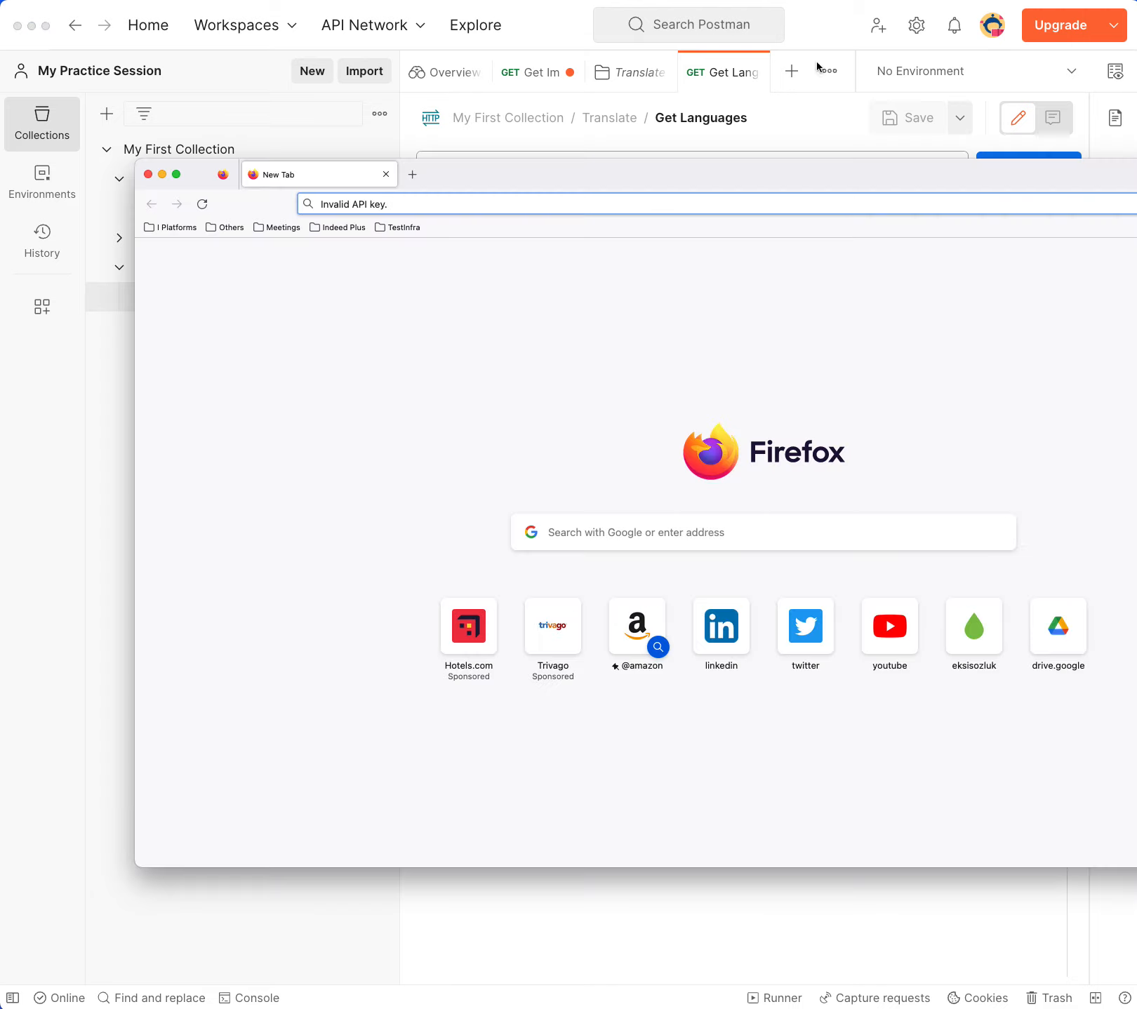
pyautogui.click(304, 197)
pyautogui.press('super+v')
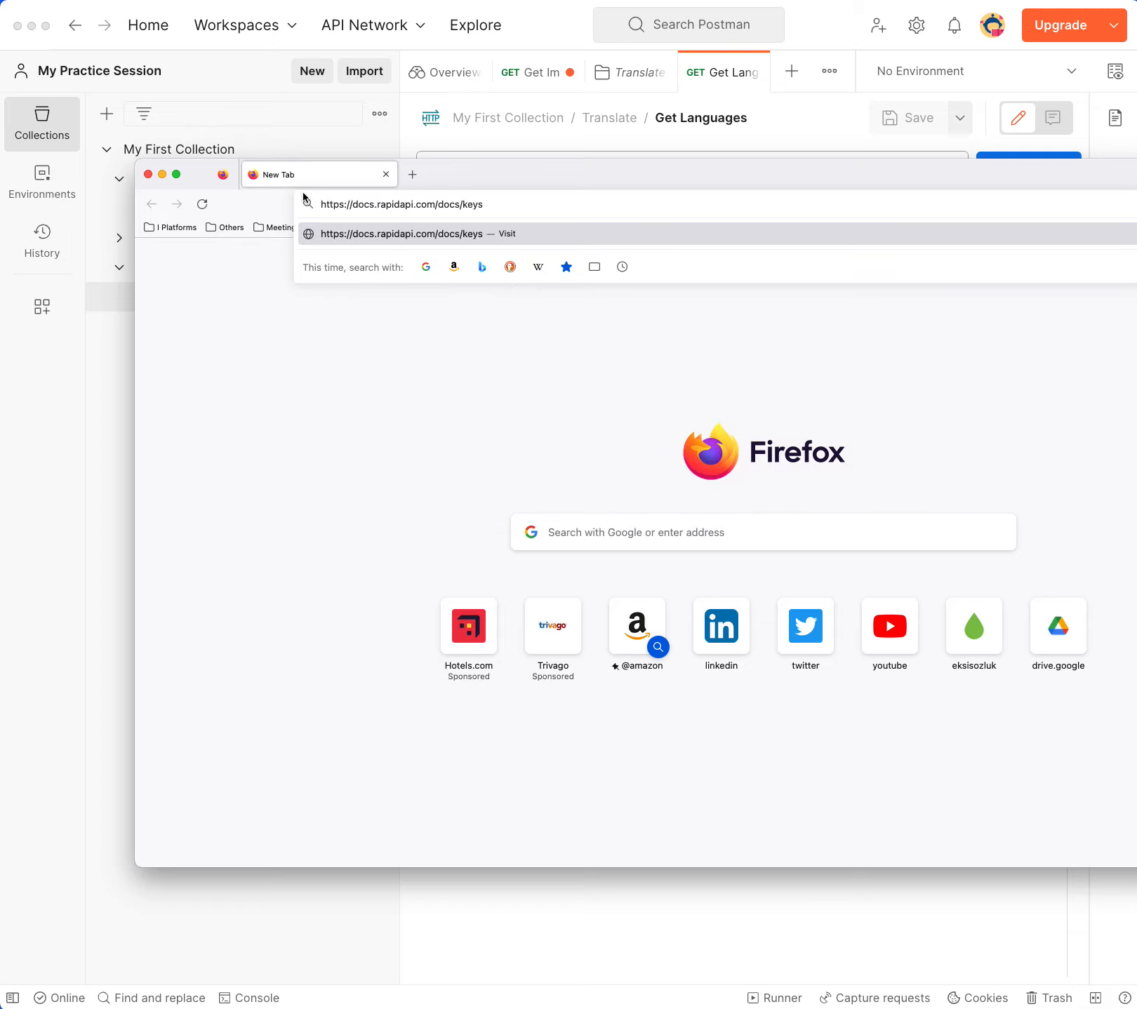
pyautogui.press('Return')
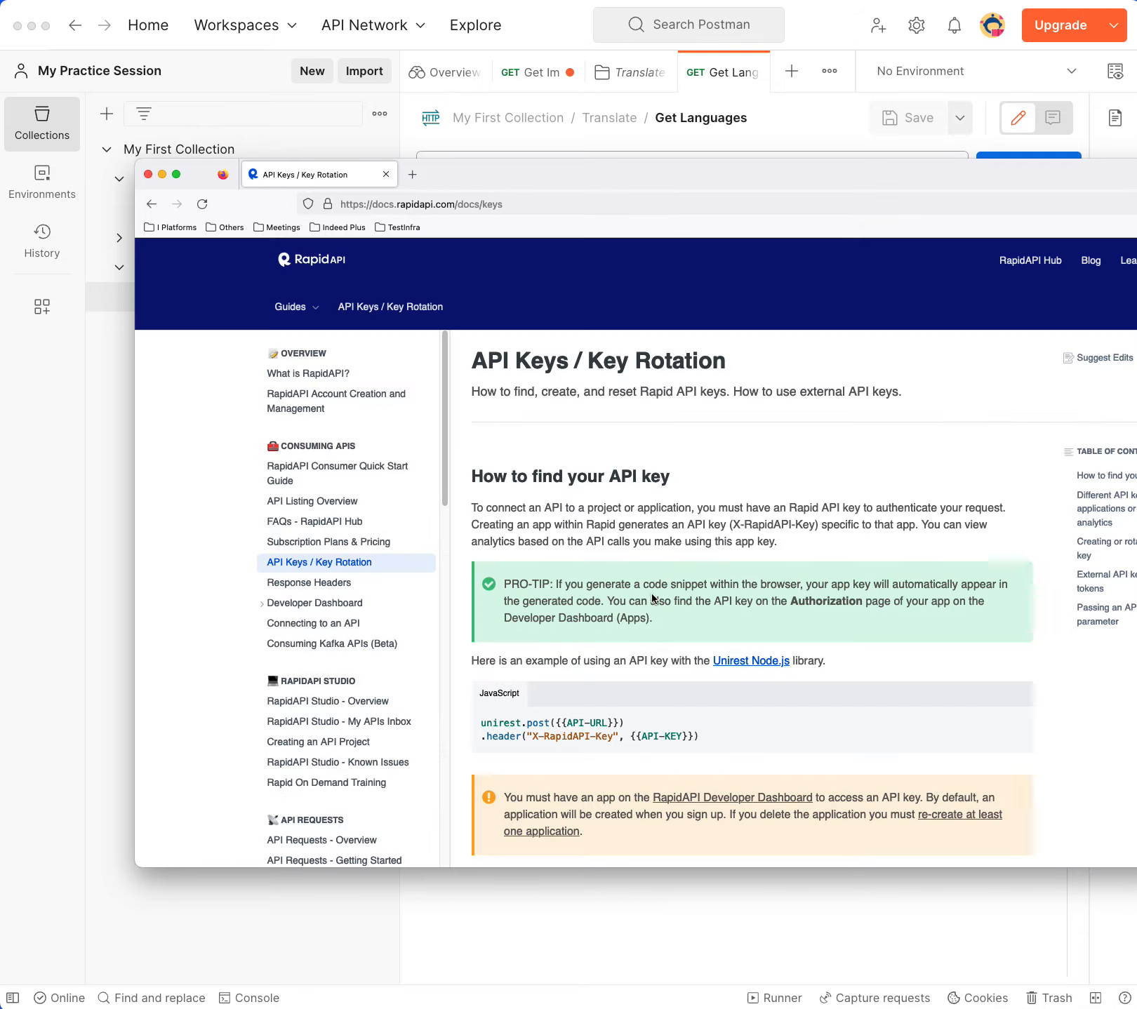
pyautogui.scroll(-3, 744, 554)
pyautogui.scroll(-12, 744, 556)
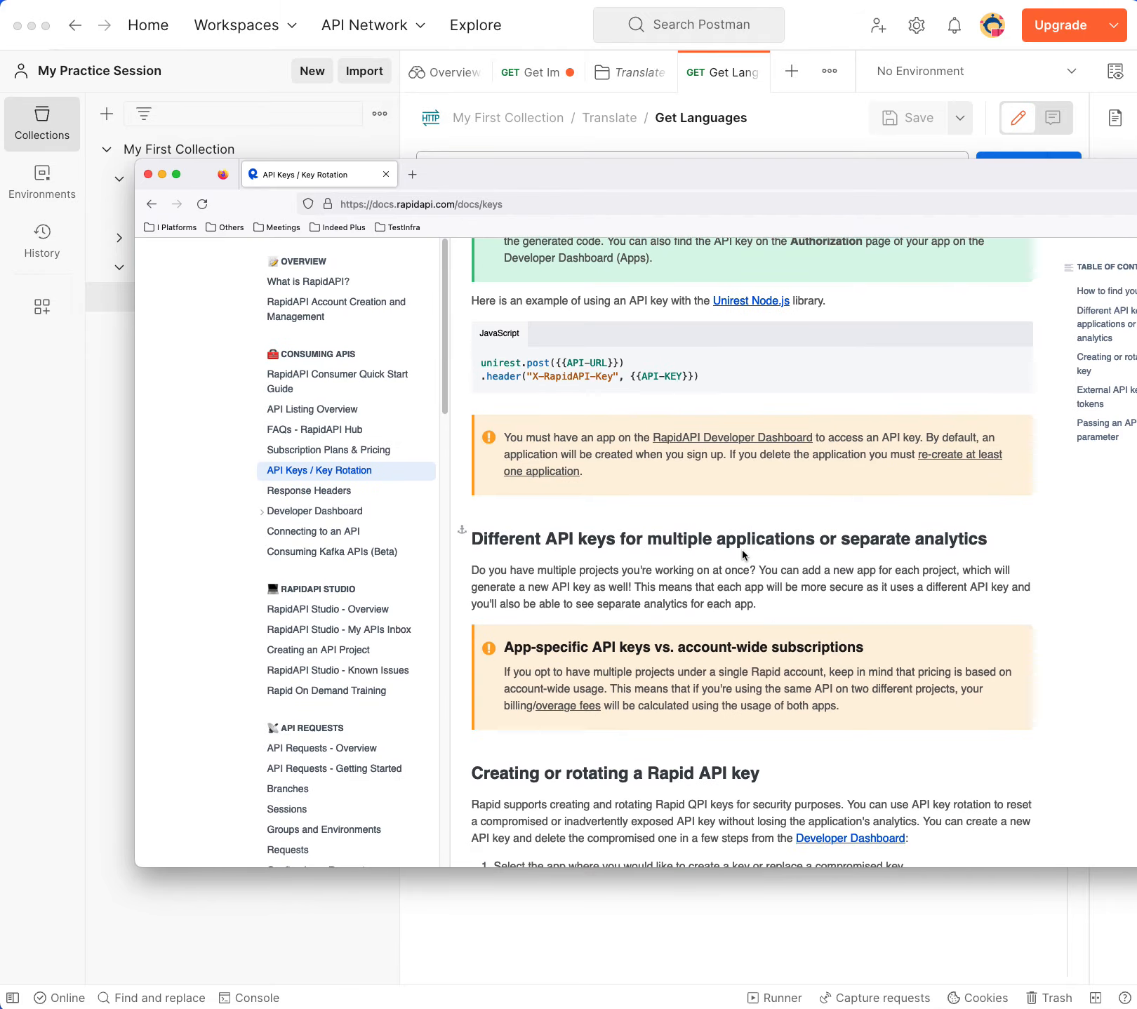
pyautogui.scroll(-5, 749, 577)
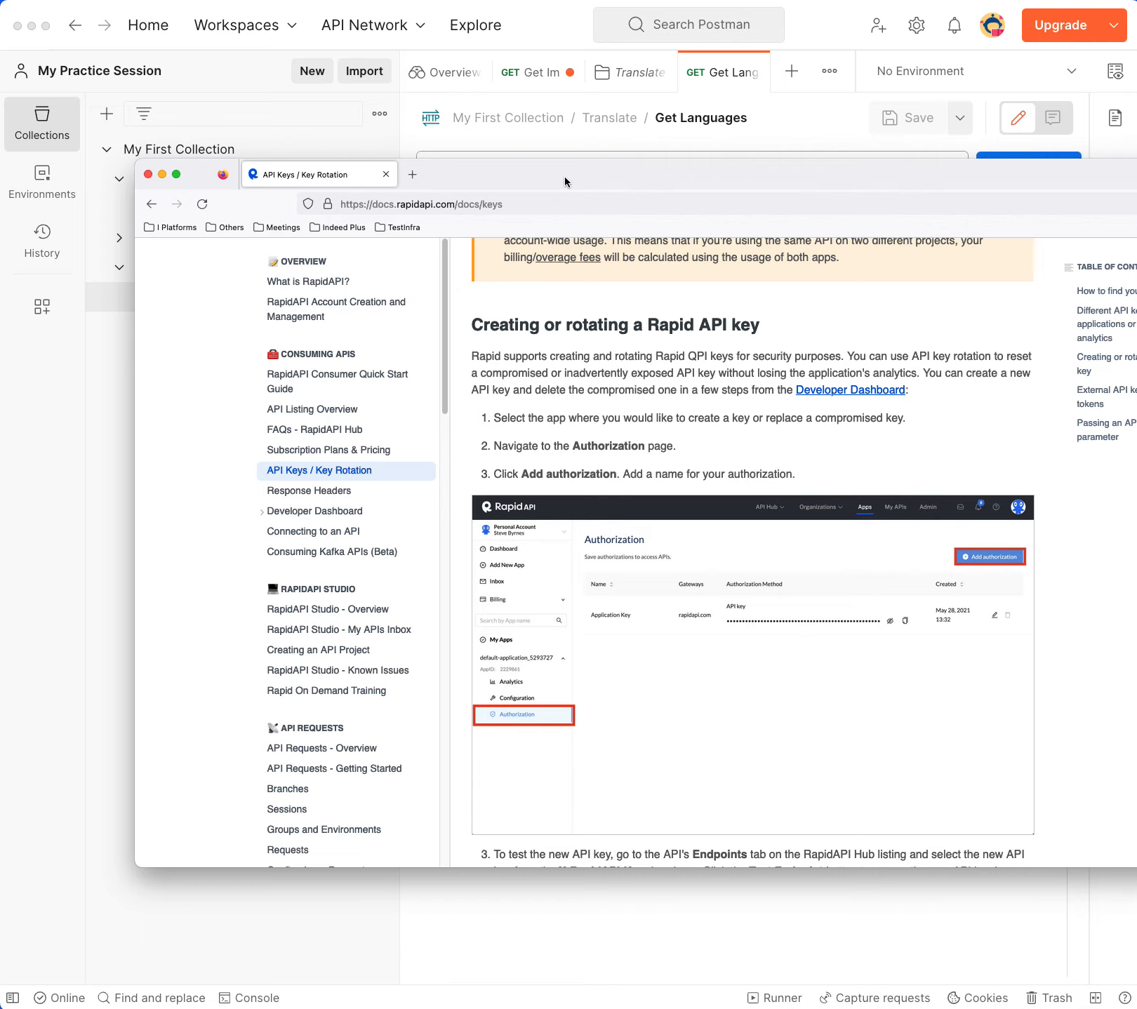
pyautogui.moveTo(567, 182); pyautogui.dragTo(1136, 169)
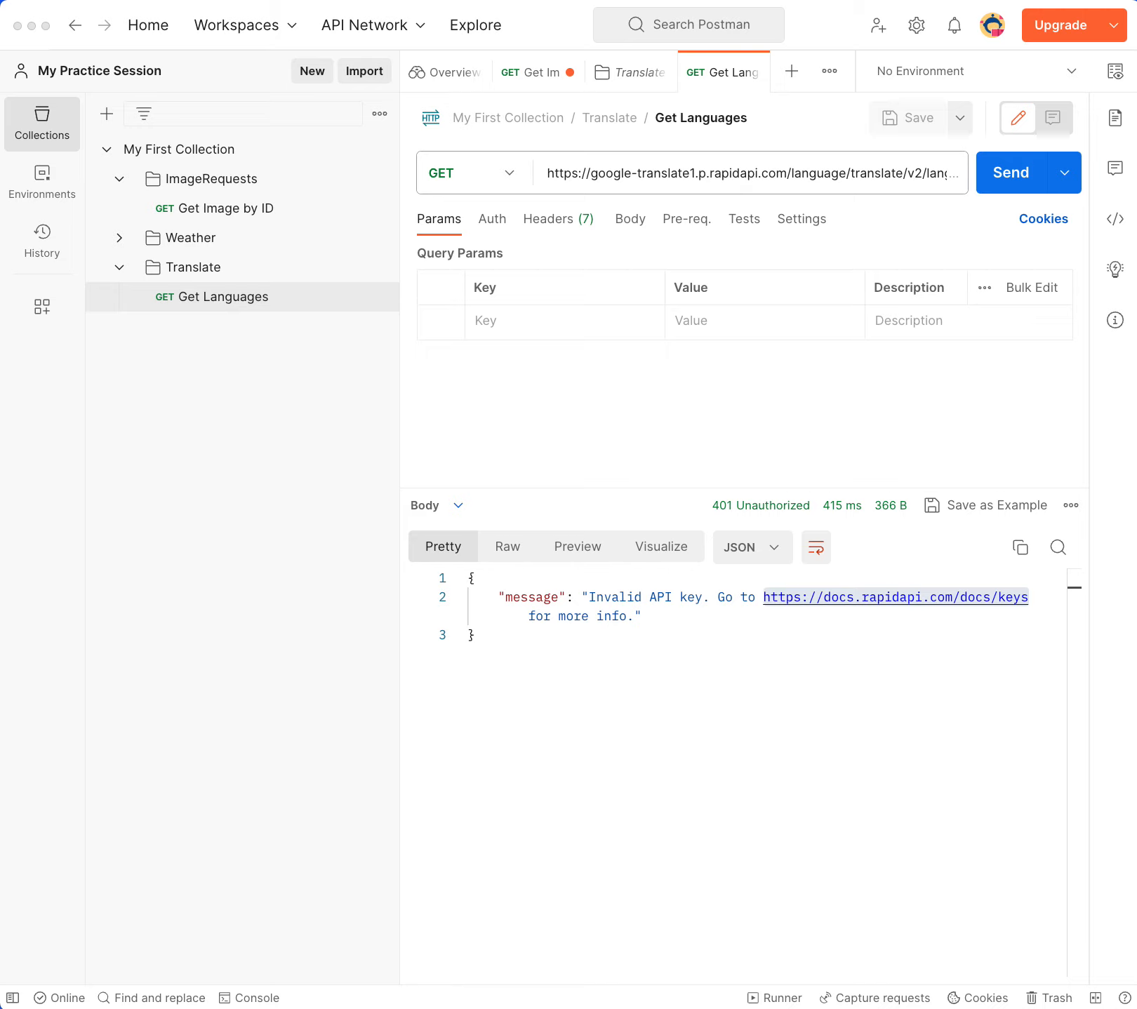
pyautogui.press('super+Tab')
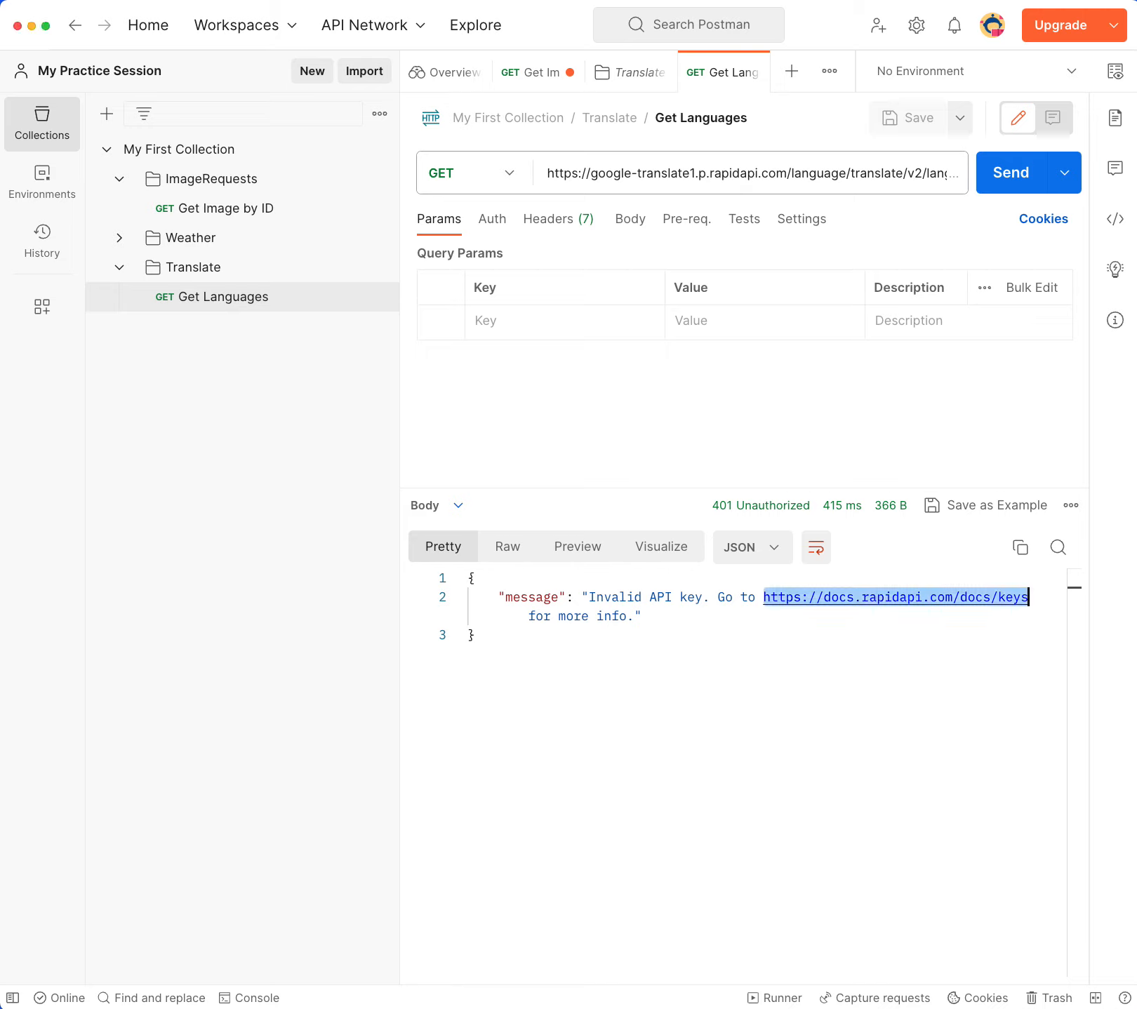
# Bring the My Workspace window into view at a narrower width and open Get Languages from the Translate folder of its Practice collection
pyautogui.press('super+Tab')
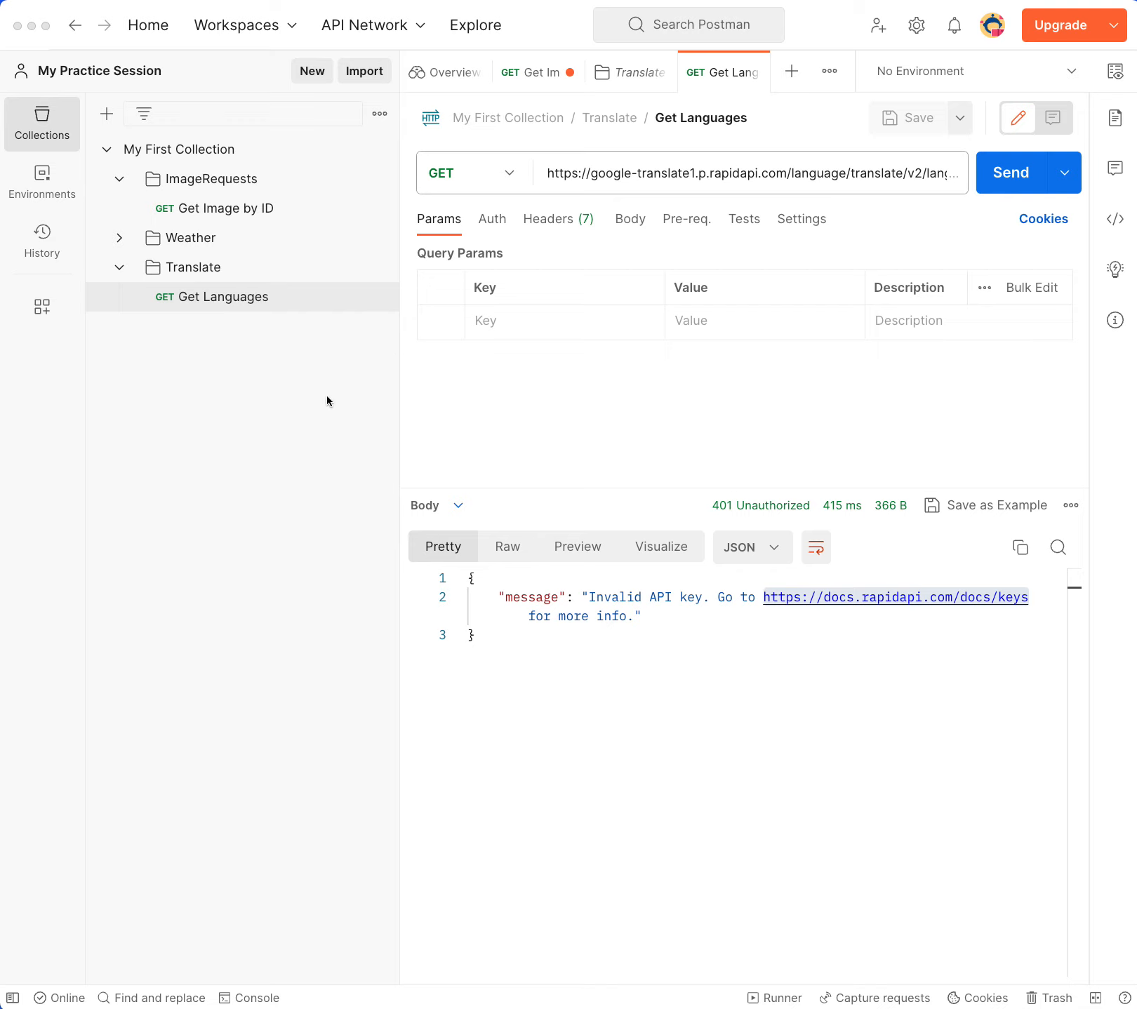
pyautogui.click(210, 208)
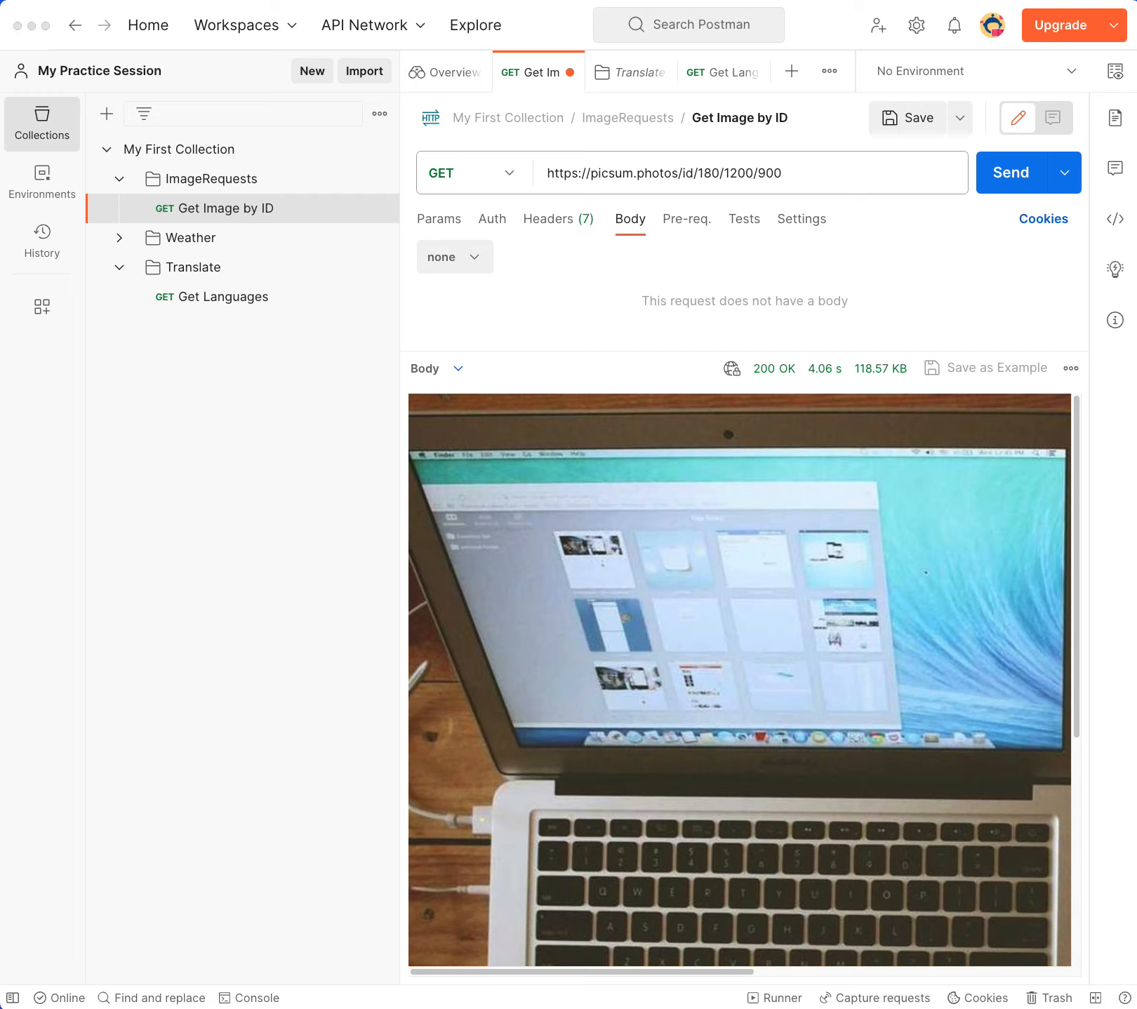
pyautogui.moveTo(476, 12); pyautogui.dragTo(546, 86)
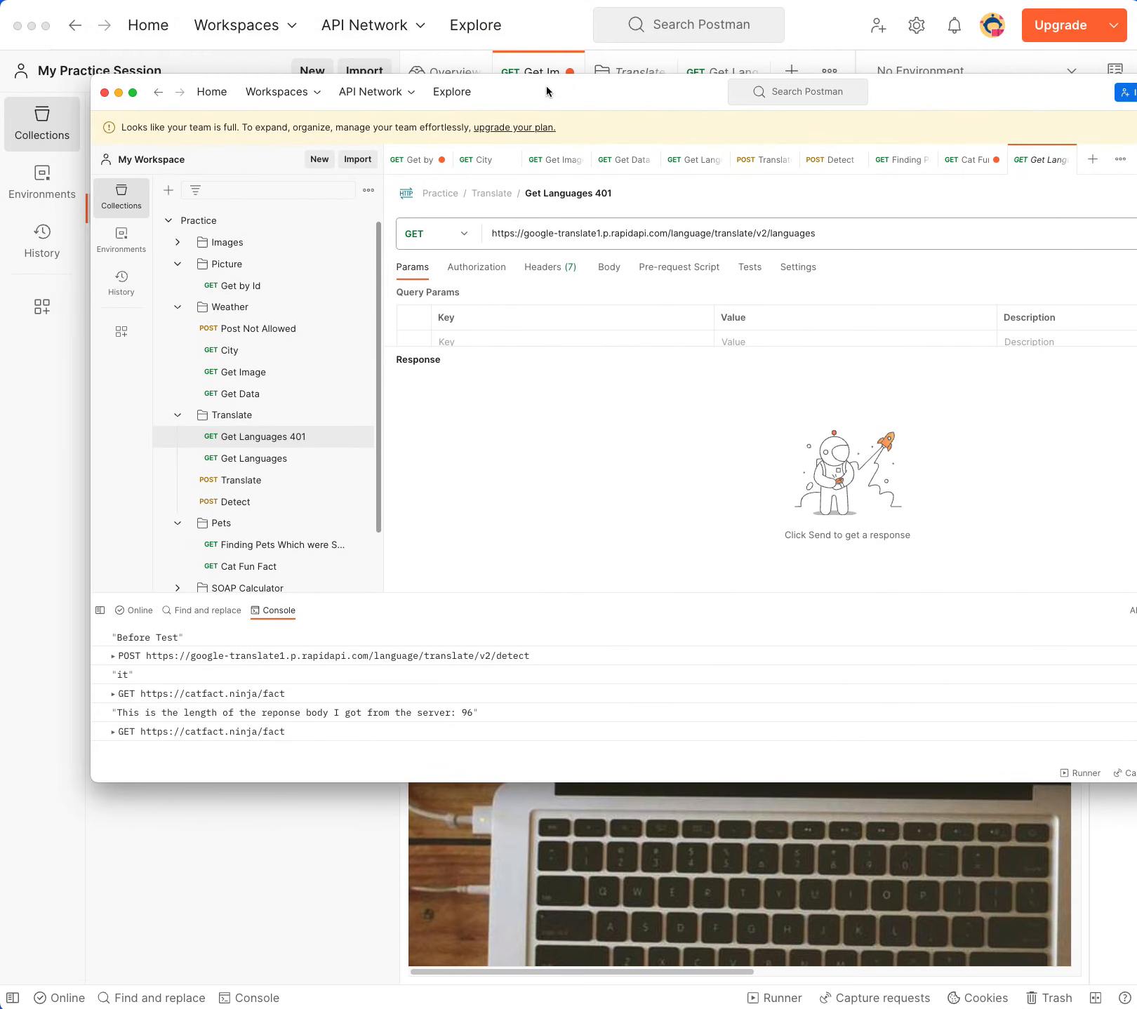
pyautogui.click(177, 266)
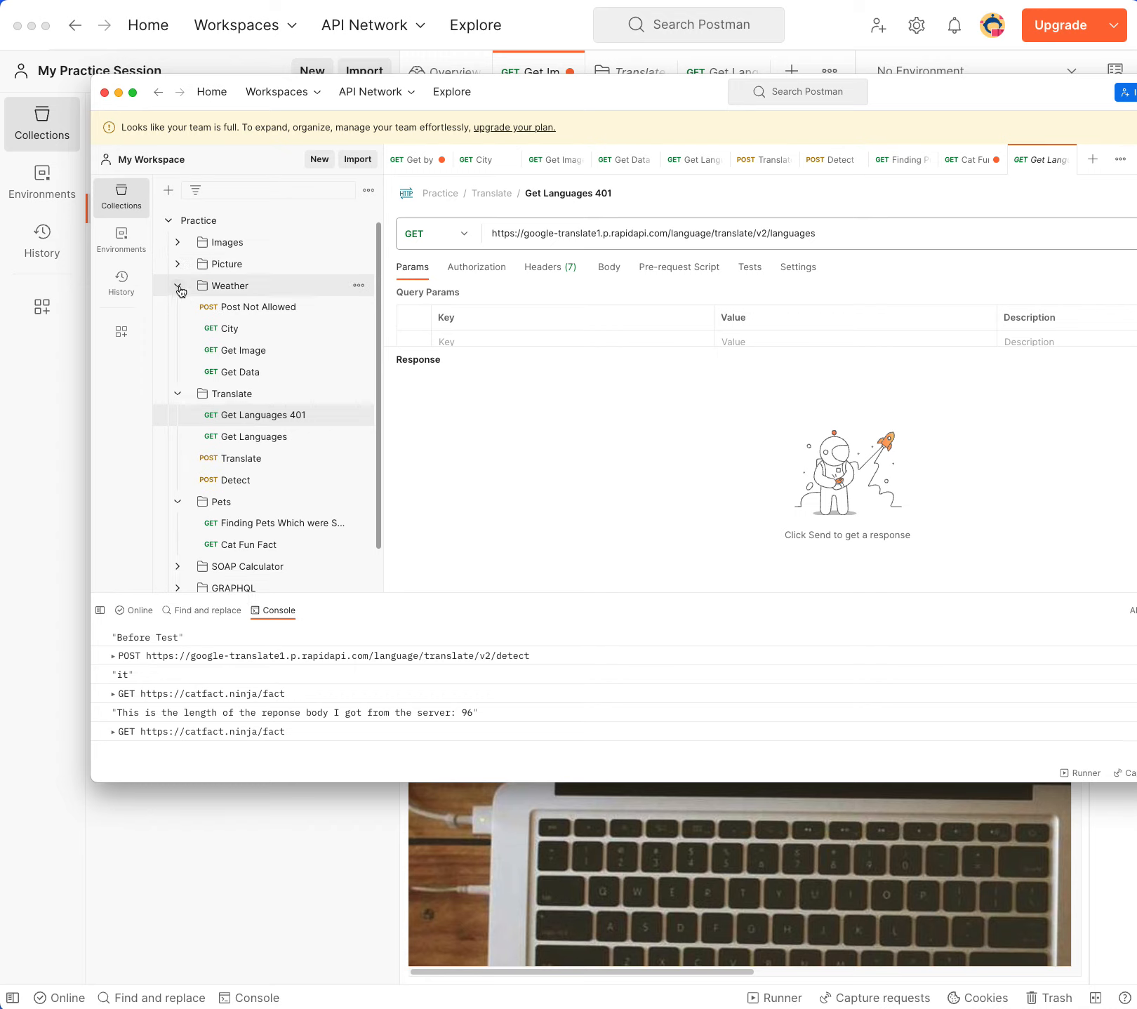
pyautogui.click(251, 436)
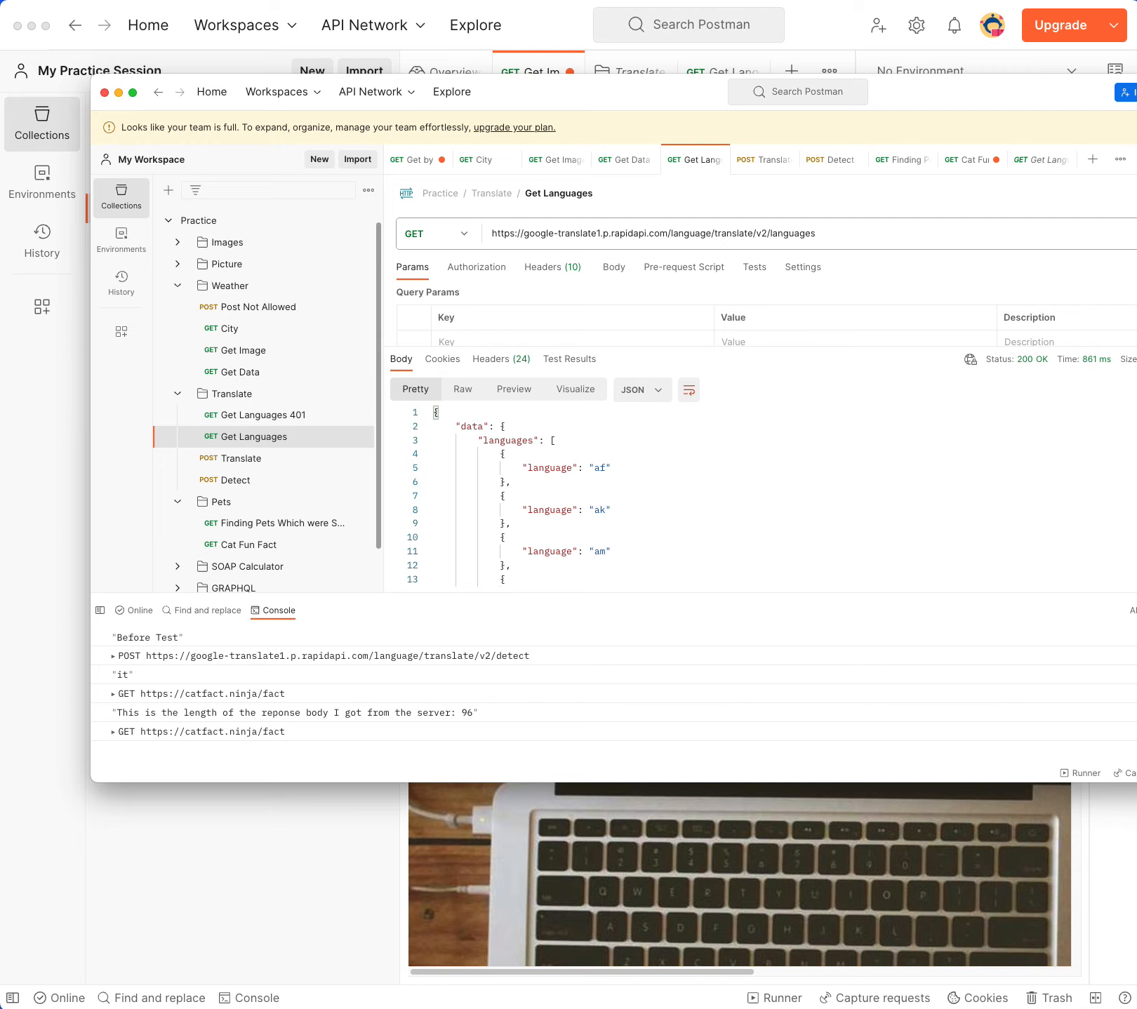
pyautogui.moveTo(1136, 421); pyautogui.dragTo(1074, 421)
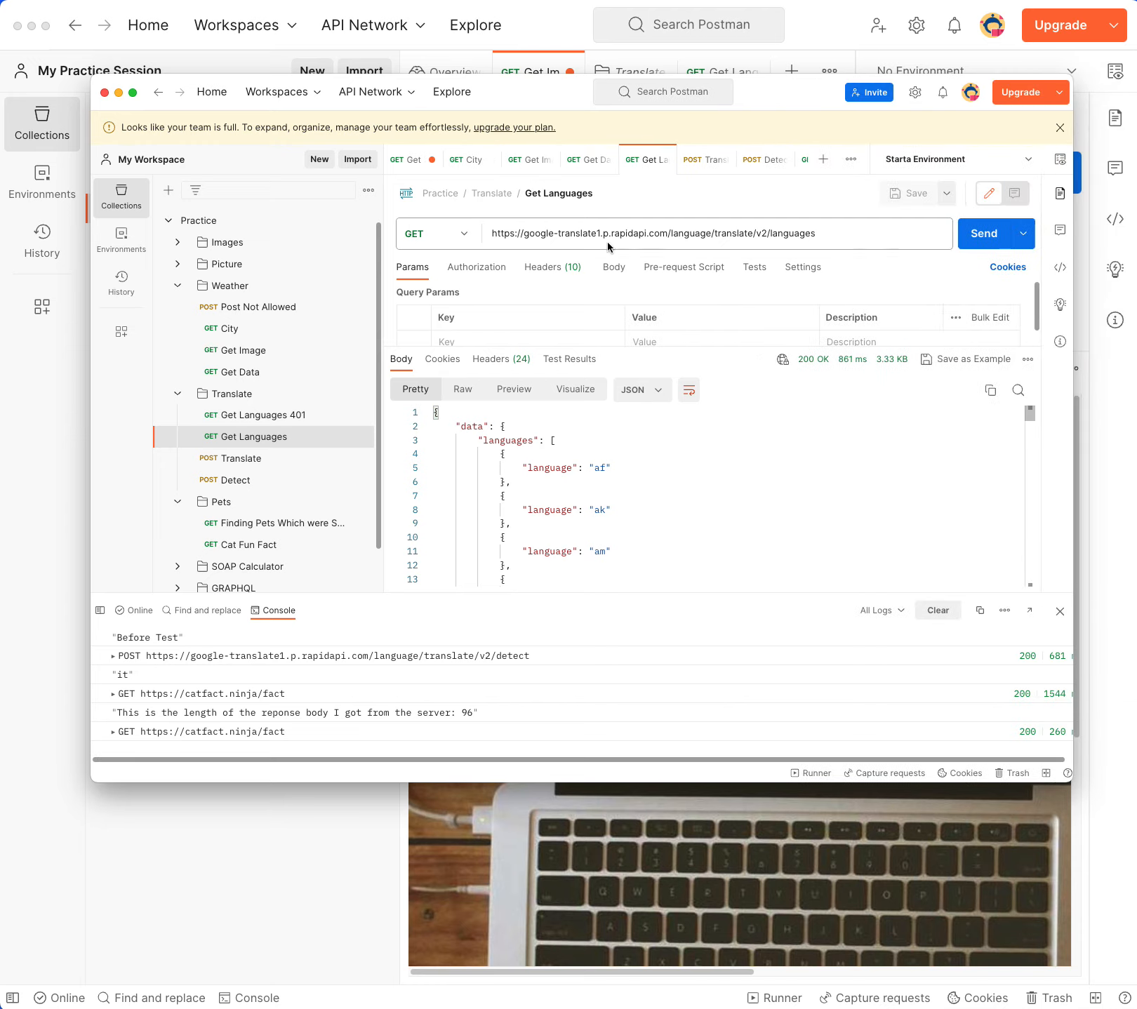
pyautogui.moveTo(746, 80); pyautogui.dragTo(803, 207)
# Open the Get Languages request in the My Practice Session window and reset that window's zoom to its default level
pyautogui.click(711, 67)
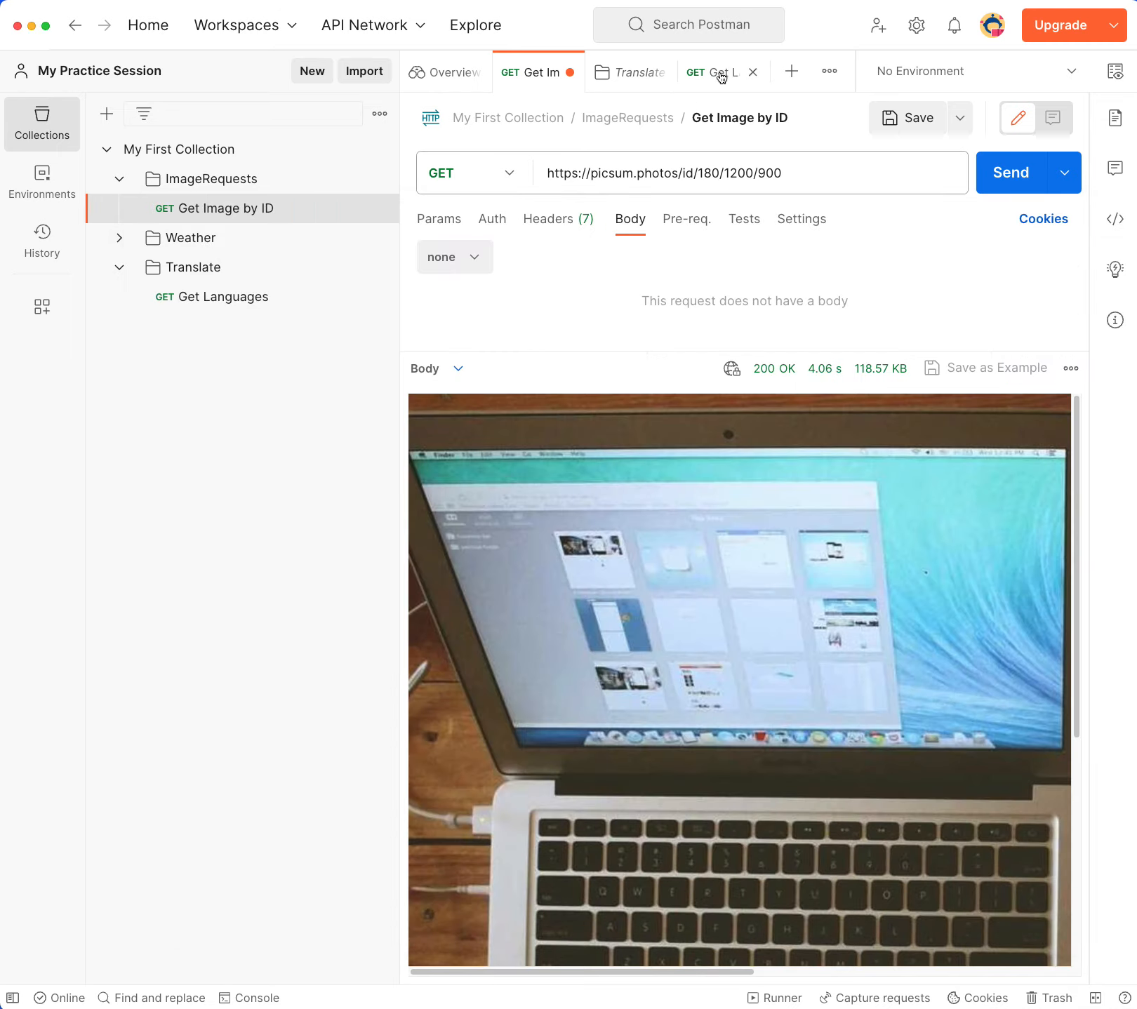
pyautogui.click(721, 73)
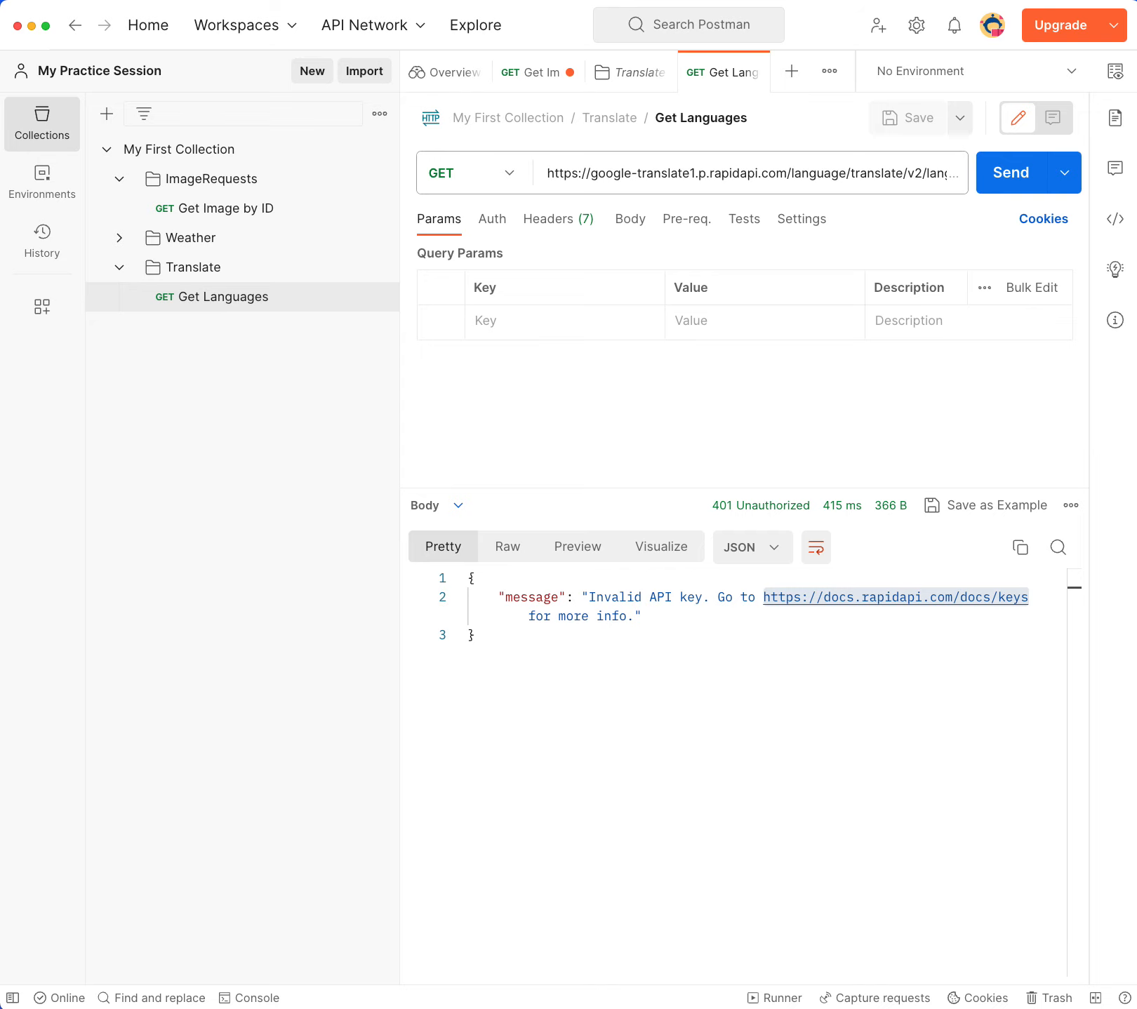
pyautogui.press('super+grave')
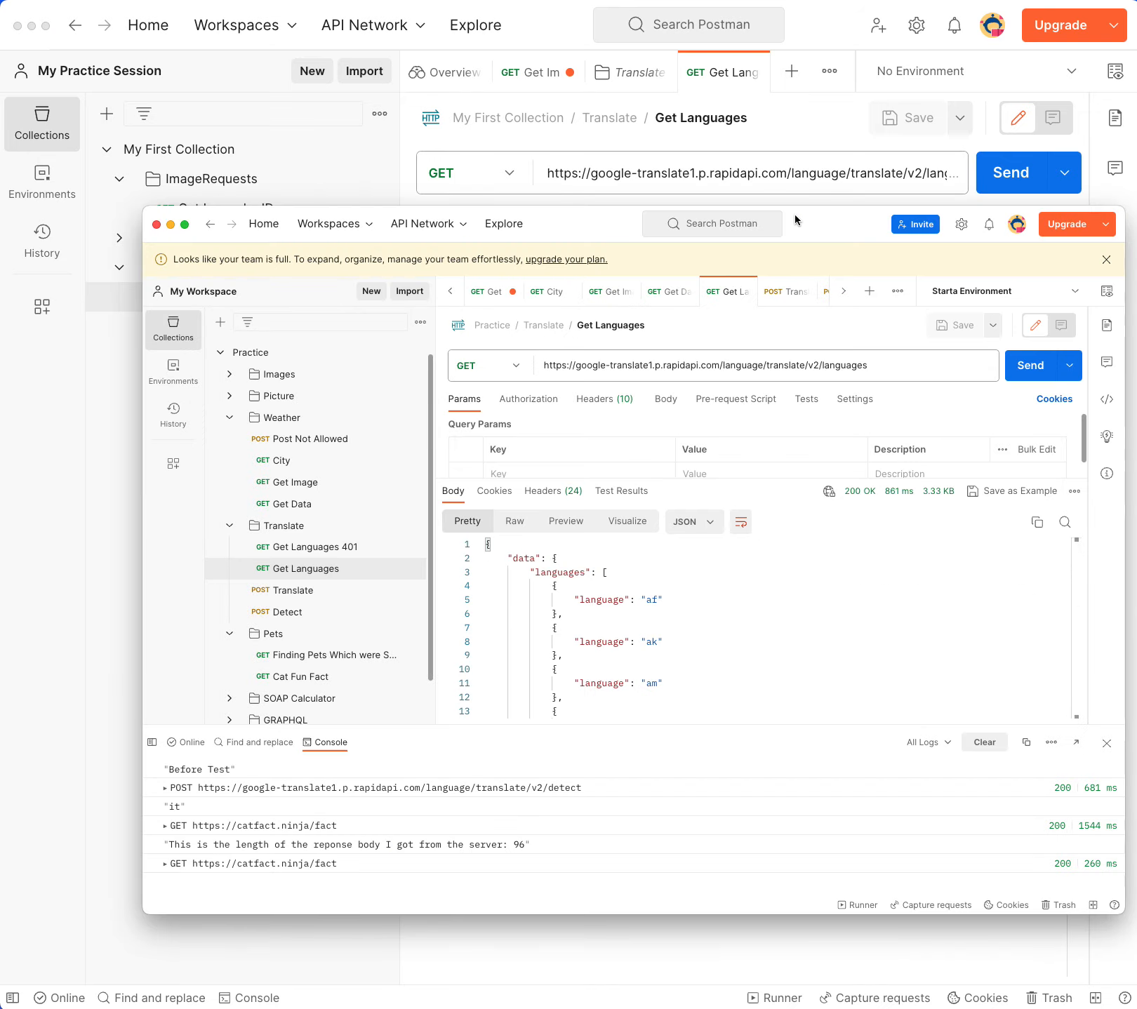
pyautogui.moveTo(795, 218); pyautogui.dragTo(804, 220)
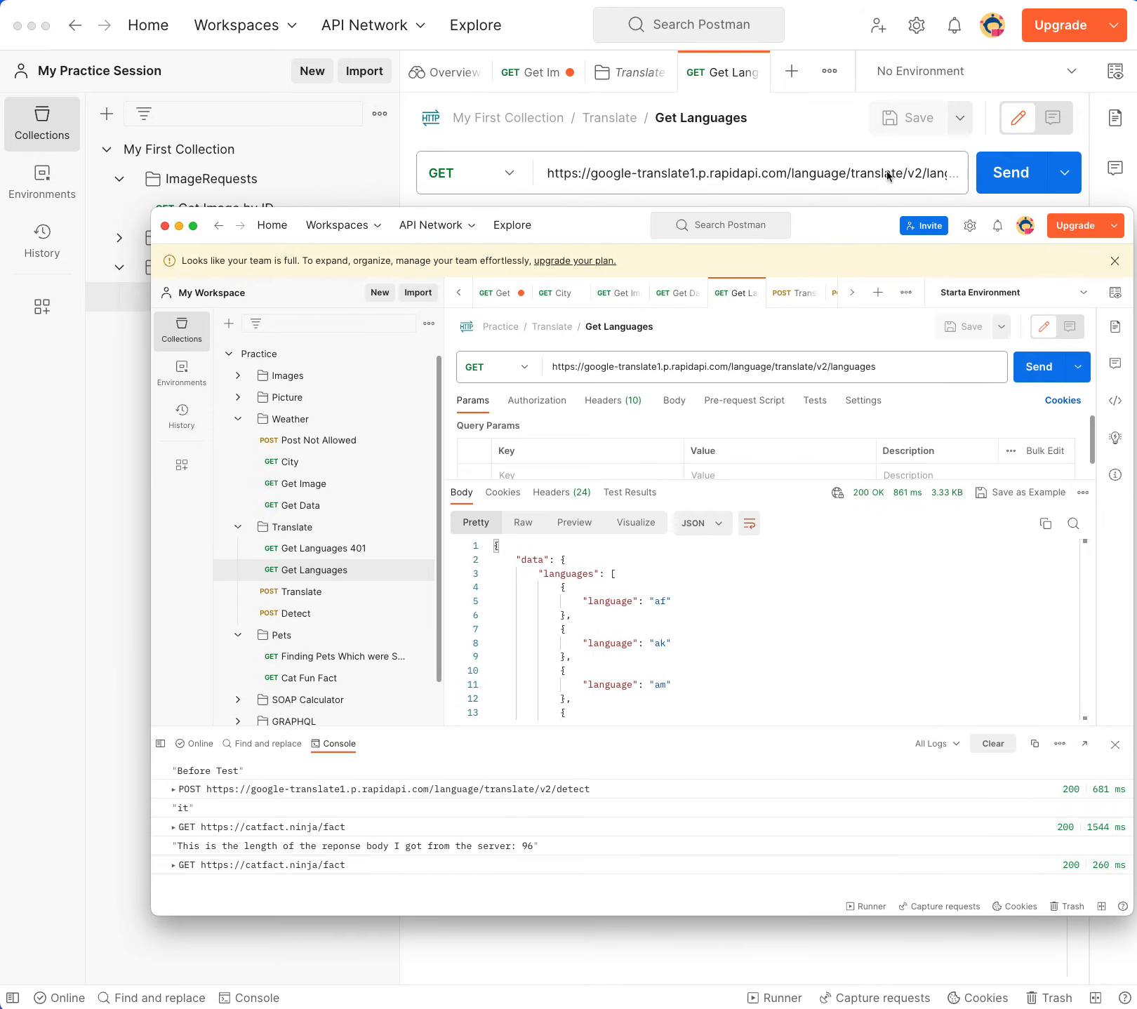
pyautogui.click(886, 174)
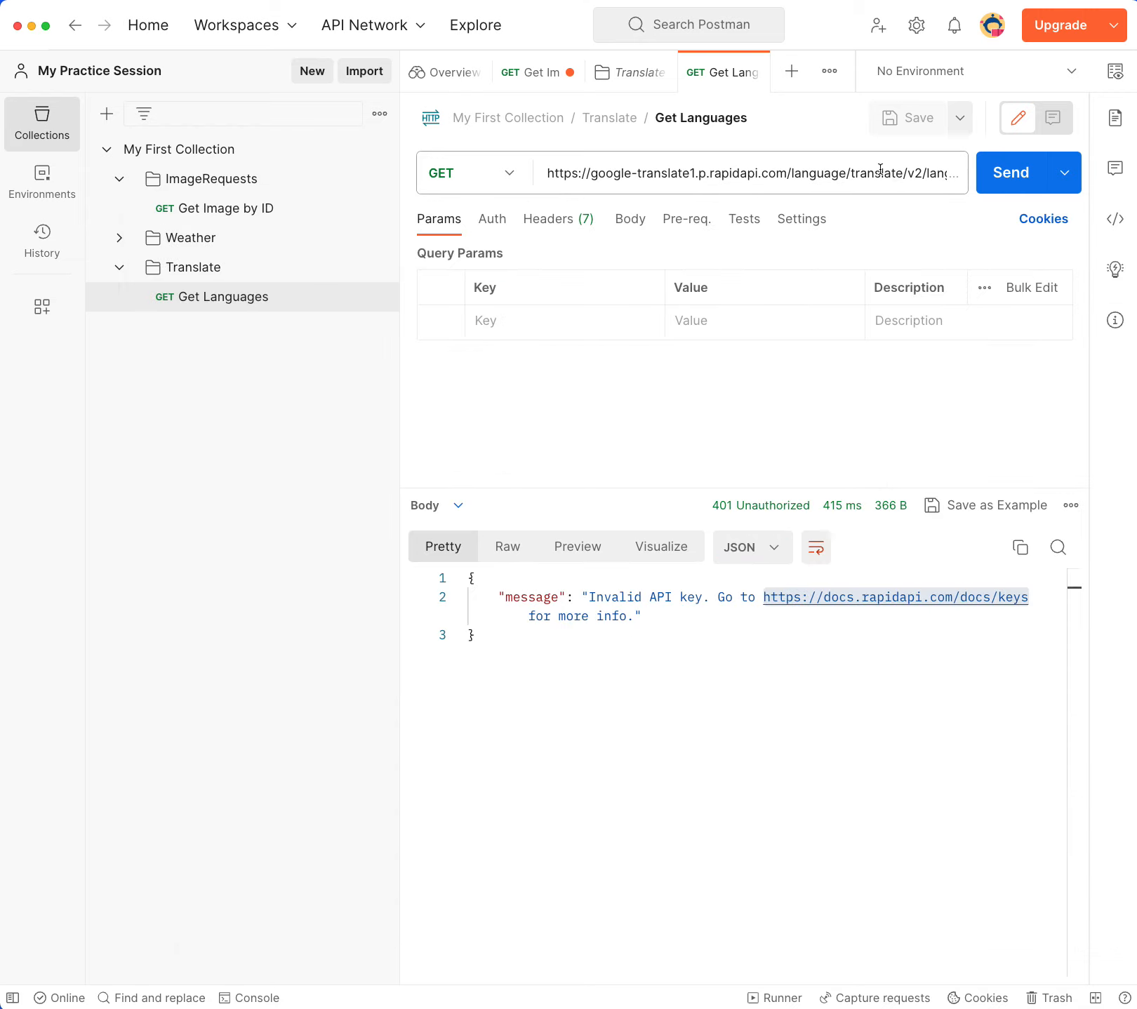
pyautogui.press('super+0')
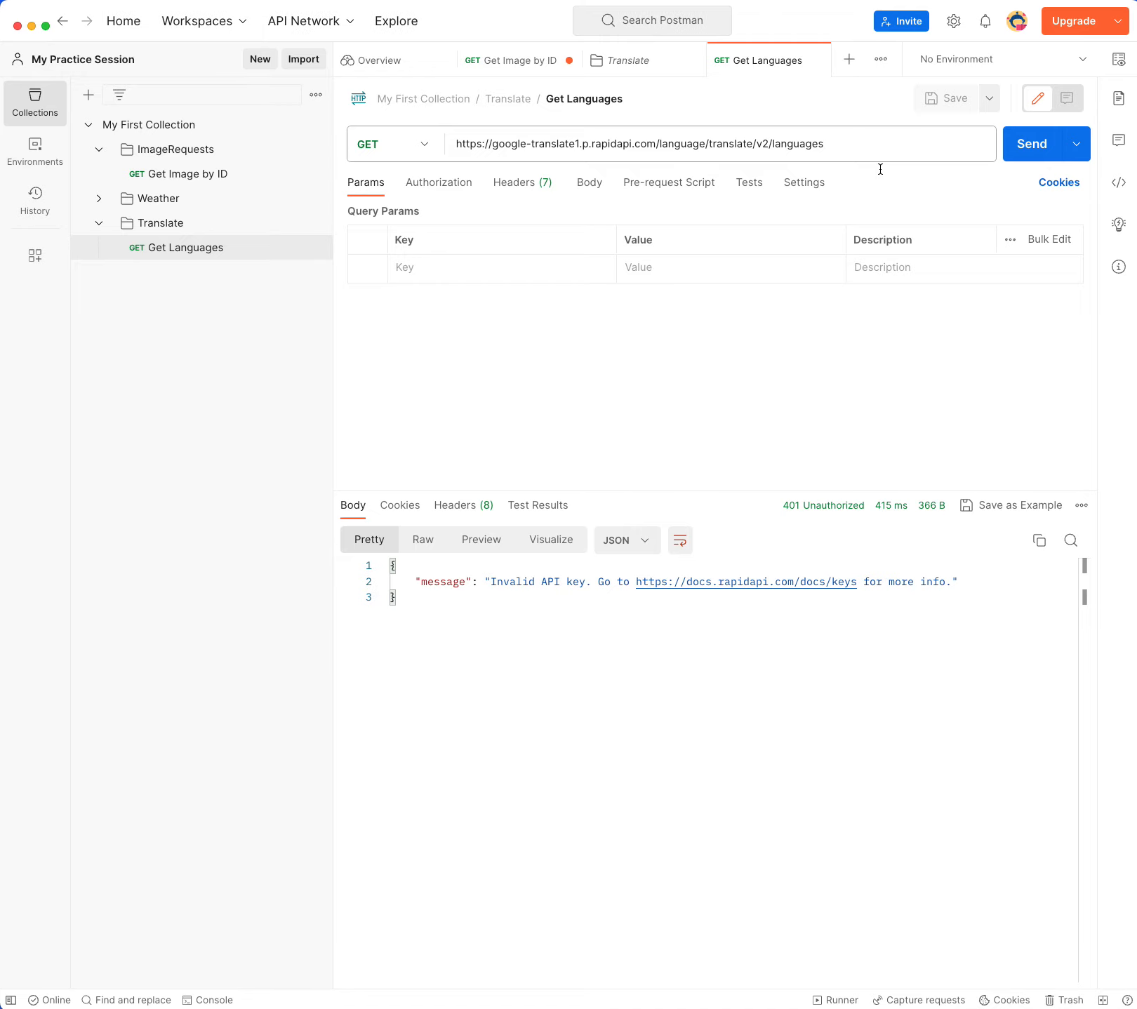
pyautogui.press('super+equal')
pyautogui.press('super+minus')
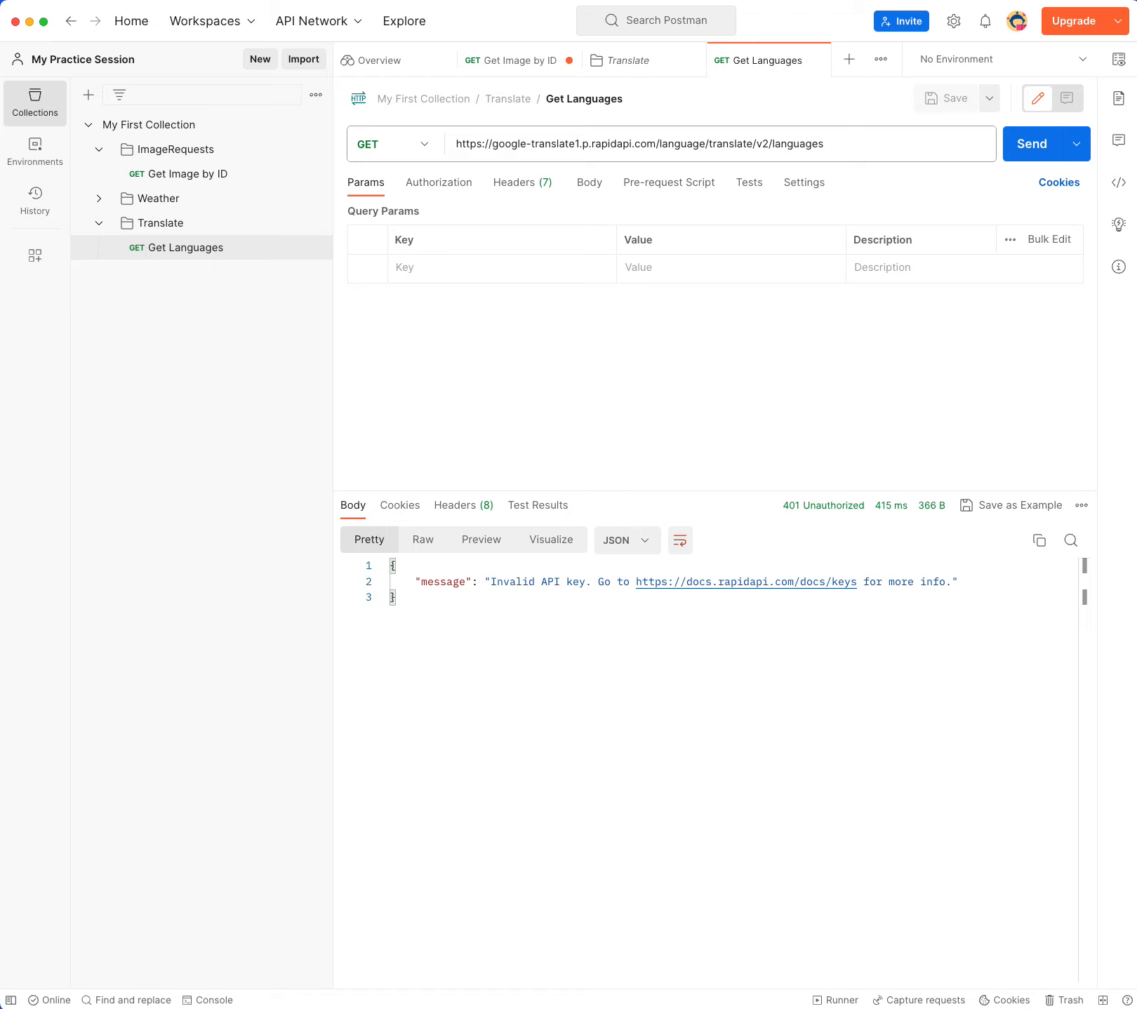
# Send the Get Languages request in the My Workspace window, enlarge the response area, and examine the status and returned language codes
pyautogui.press('super+grave')
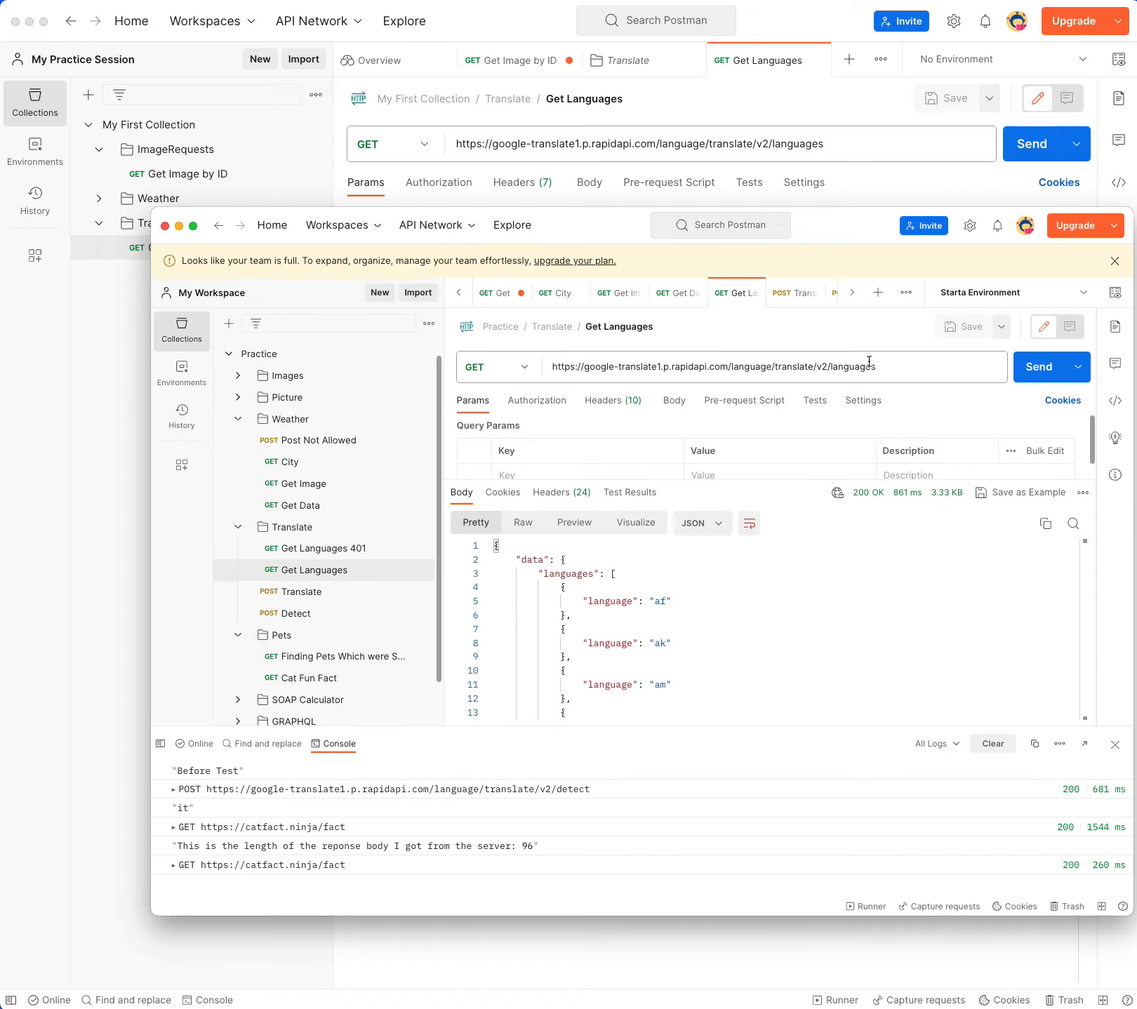
pyautogui.click(1040, 366)
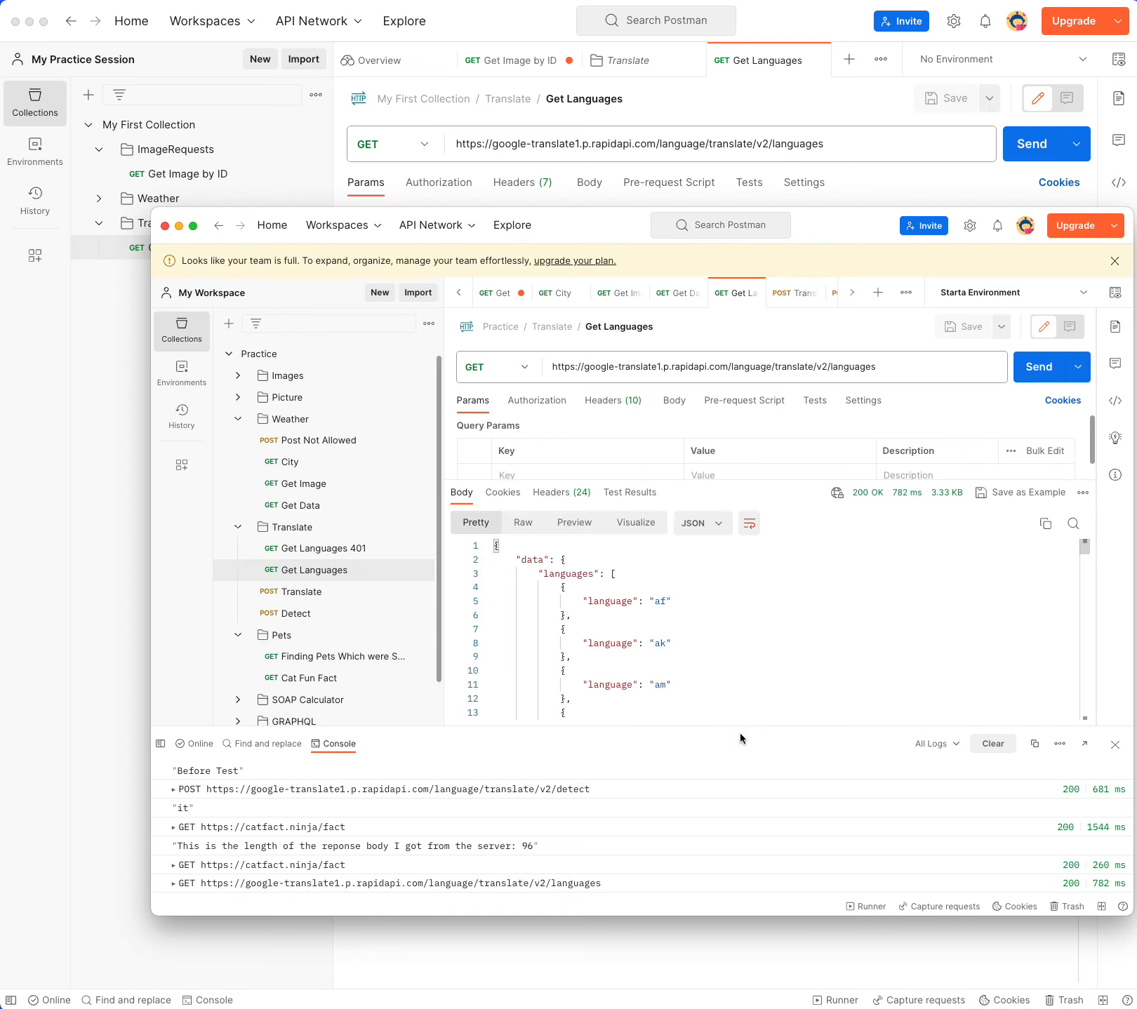
pyautogui.moveTo(745, 726); pyautogui.dragTo(745, 798)
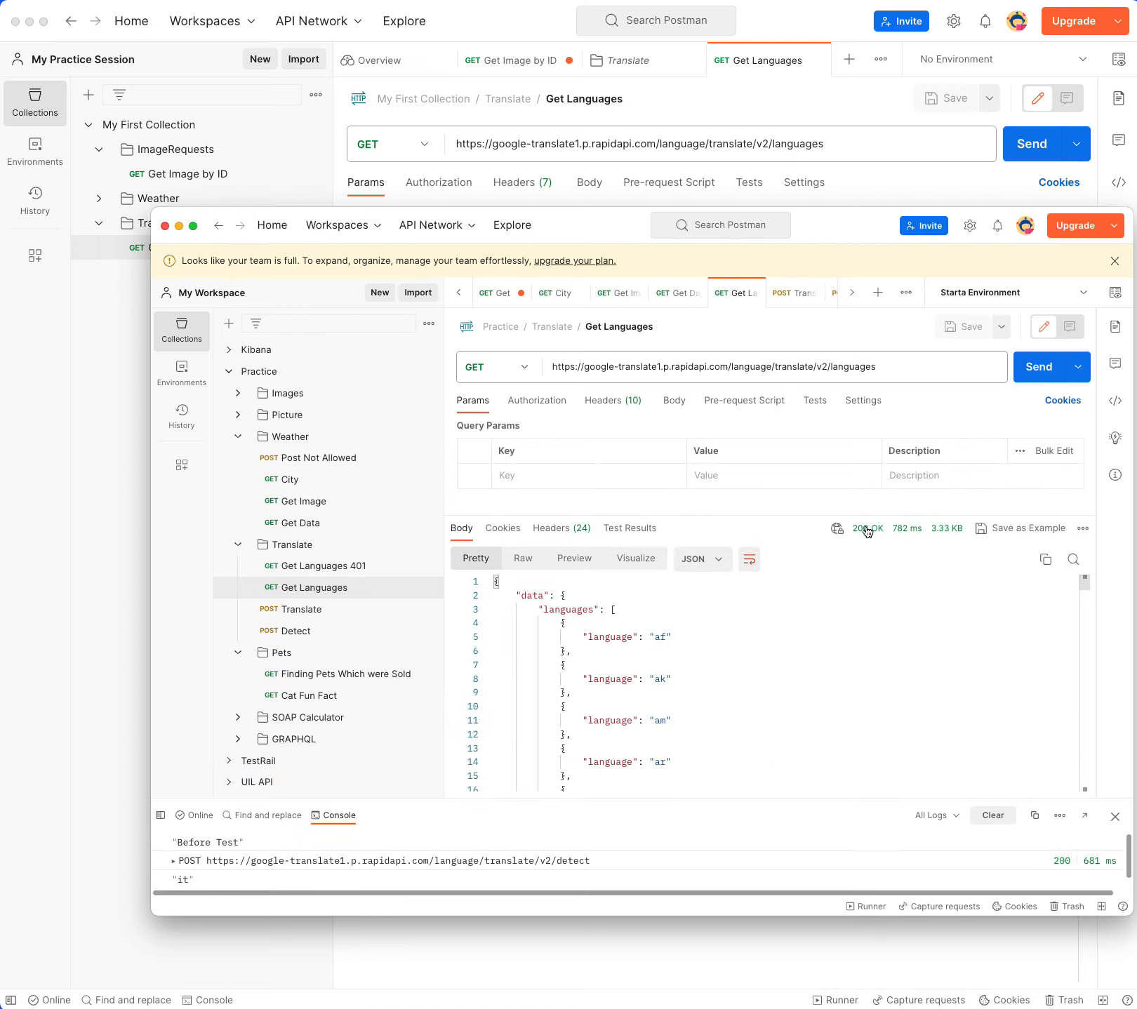
pyautogui.moveTo(869, 531)
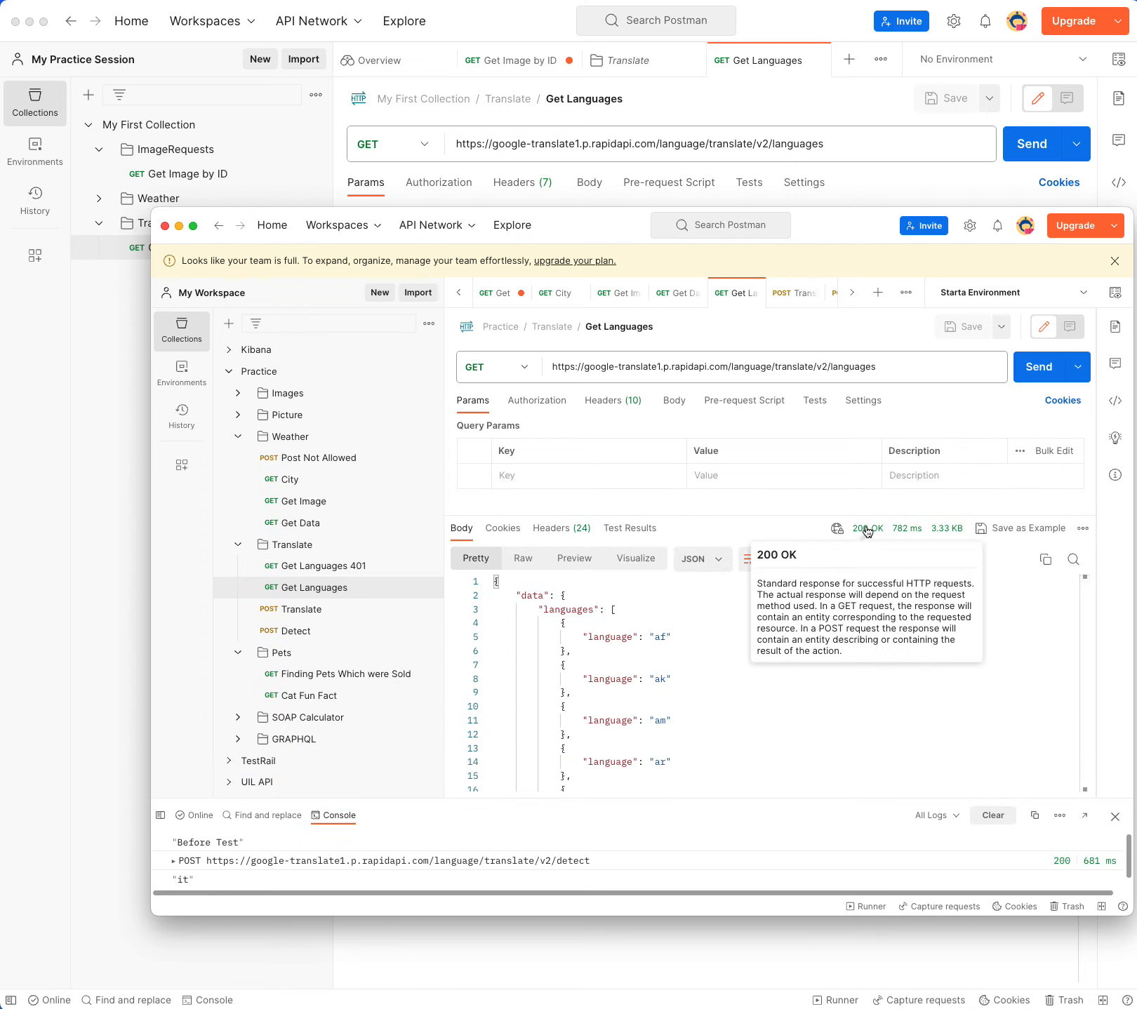
pyautogui.click(570, 636)
pyautogui.moveTo(569, 636); pyautogui.dragTo(721, 692)
pyautogui.scroll(-5, 722, 684)
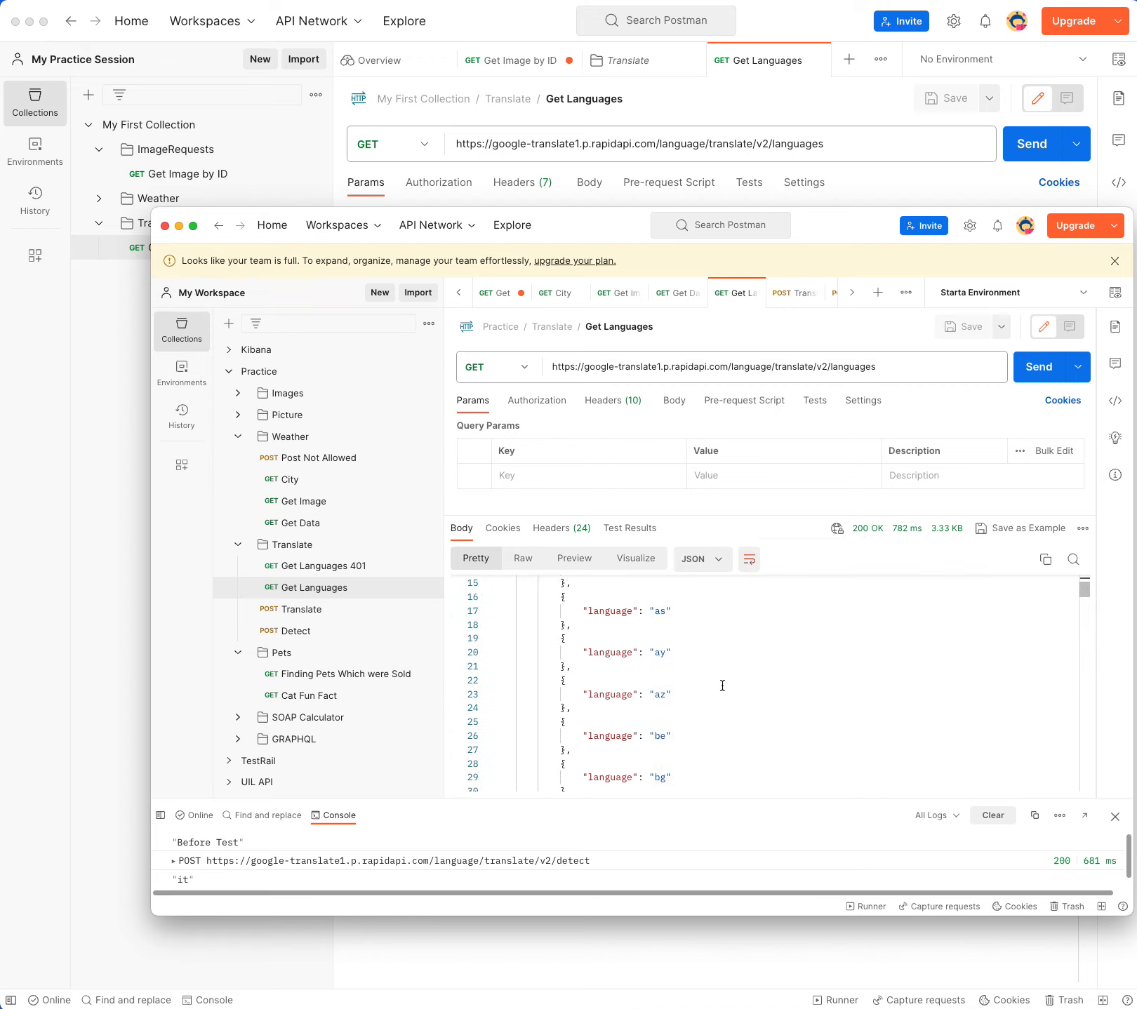
# Examine the language codes in the Get Languages response, checking the hu, it and nl entries
pyautogui.scroll(-15, 722, 684)
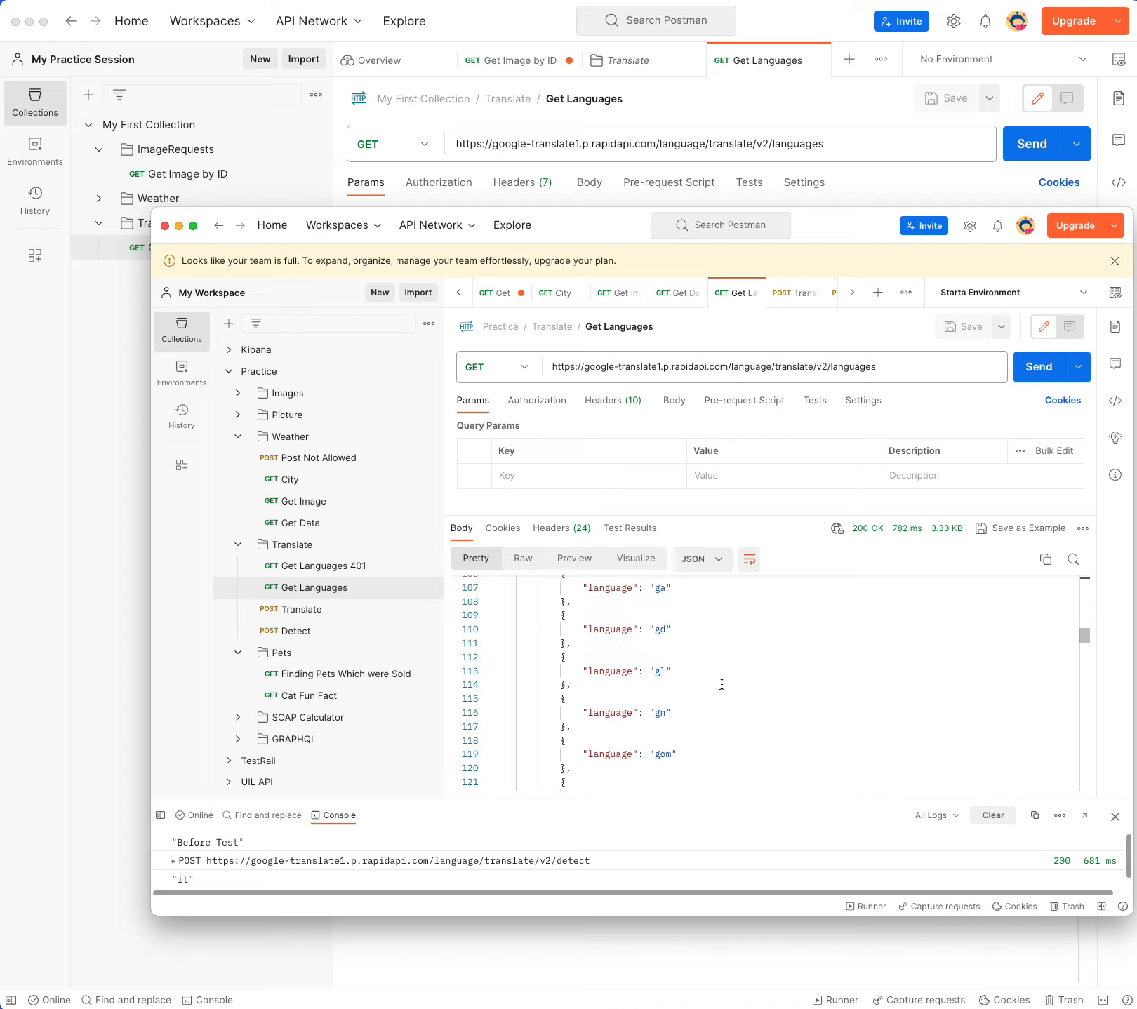
pyautogui.scroll(-3, 722, 684)
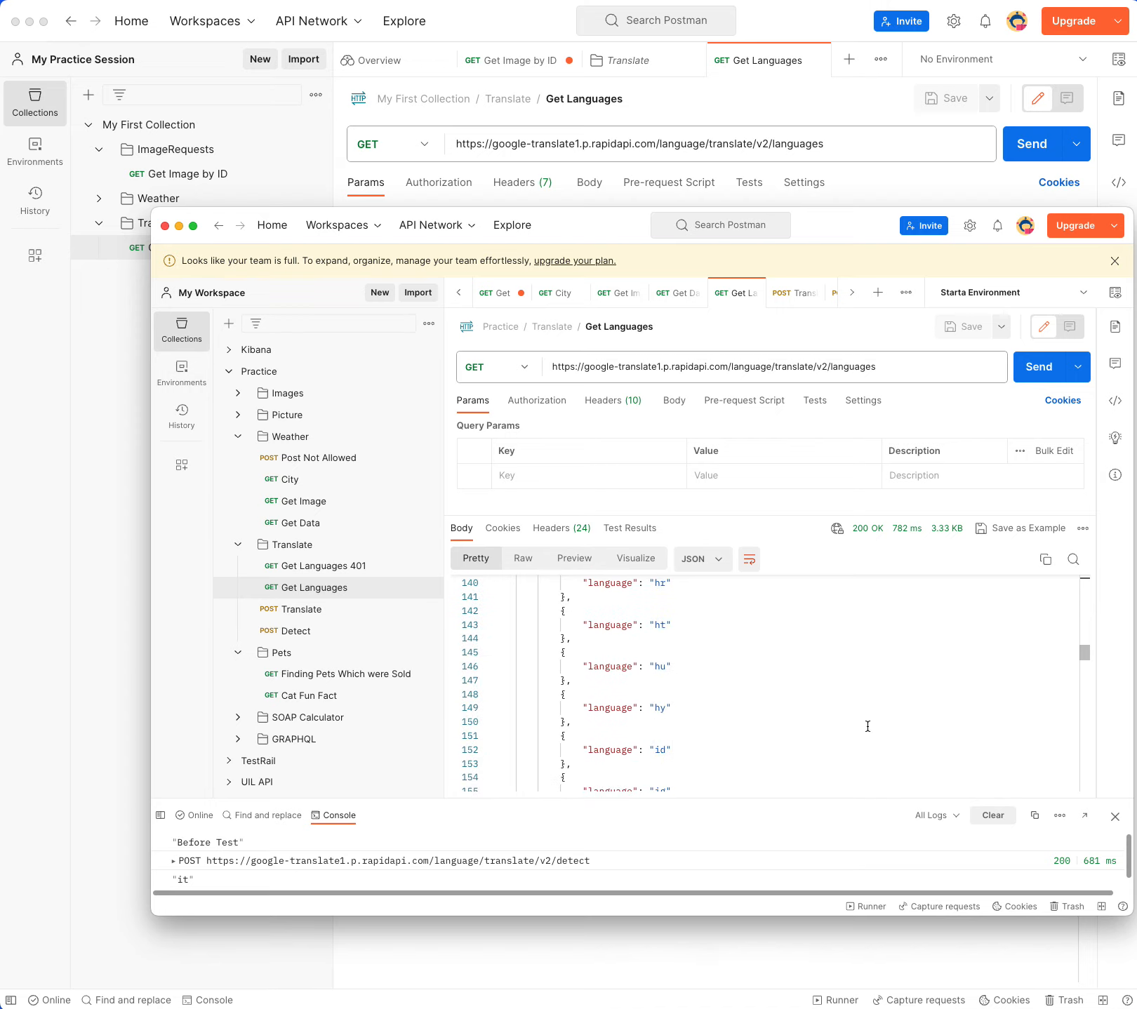
pyautogui.doubleClick(661, 669)
pyautogui.scroll(-4, 820, 664)
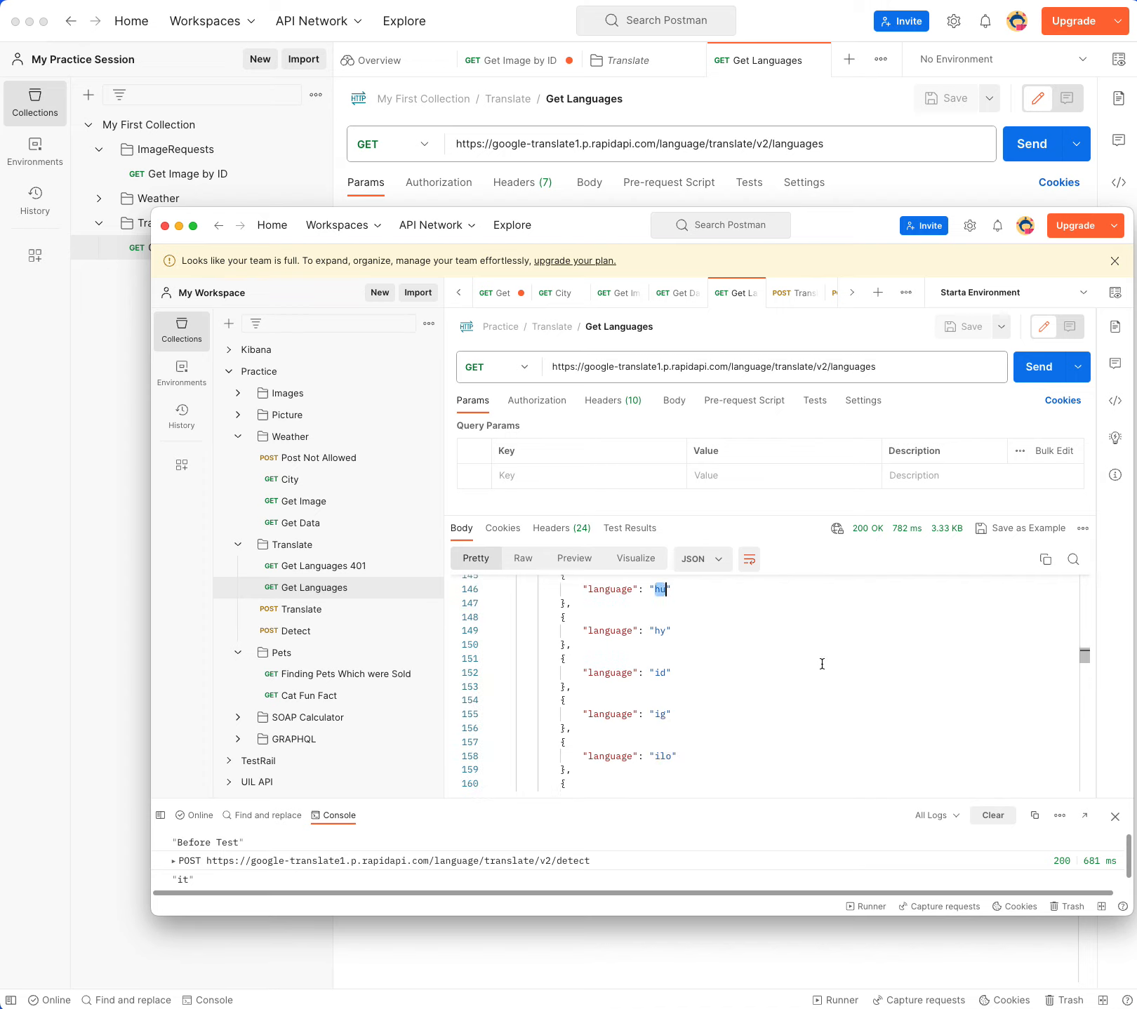
pyautogui.scroll(2, 663, 657)
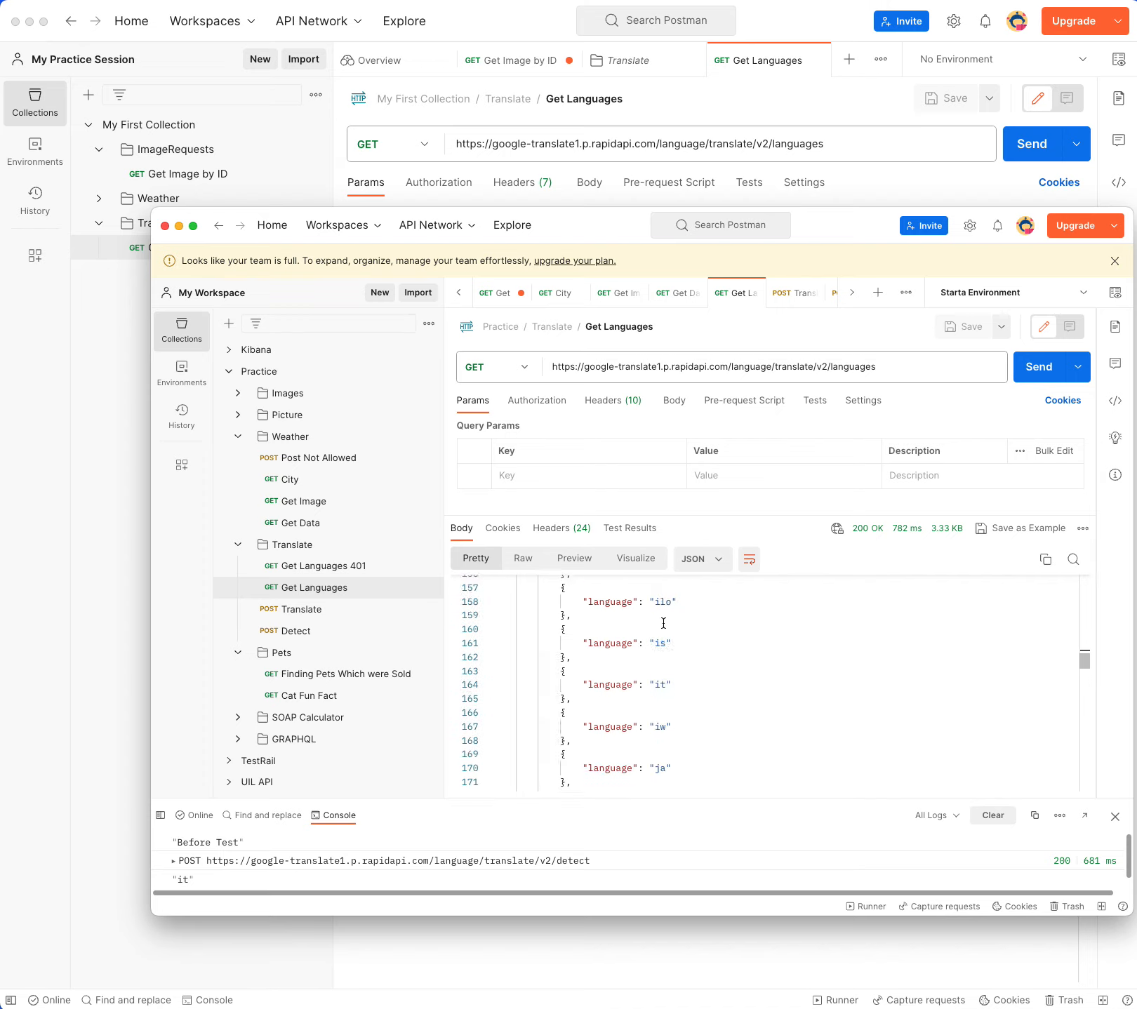
pyautogui.doubleClick(660, 682)
pyautogui.scroll(-7, 797, 684)
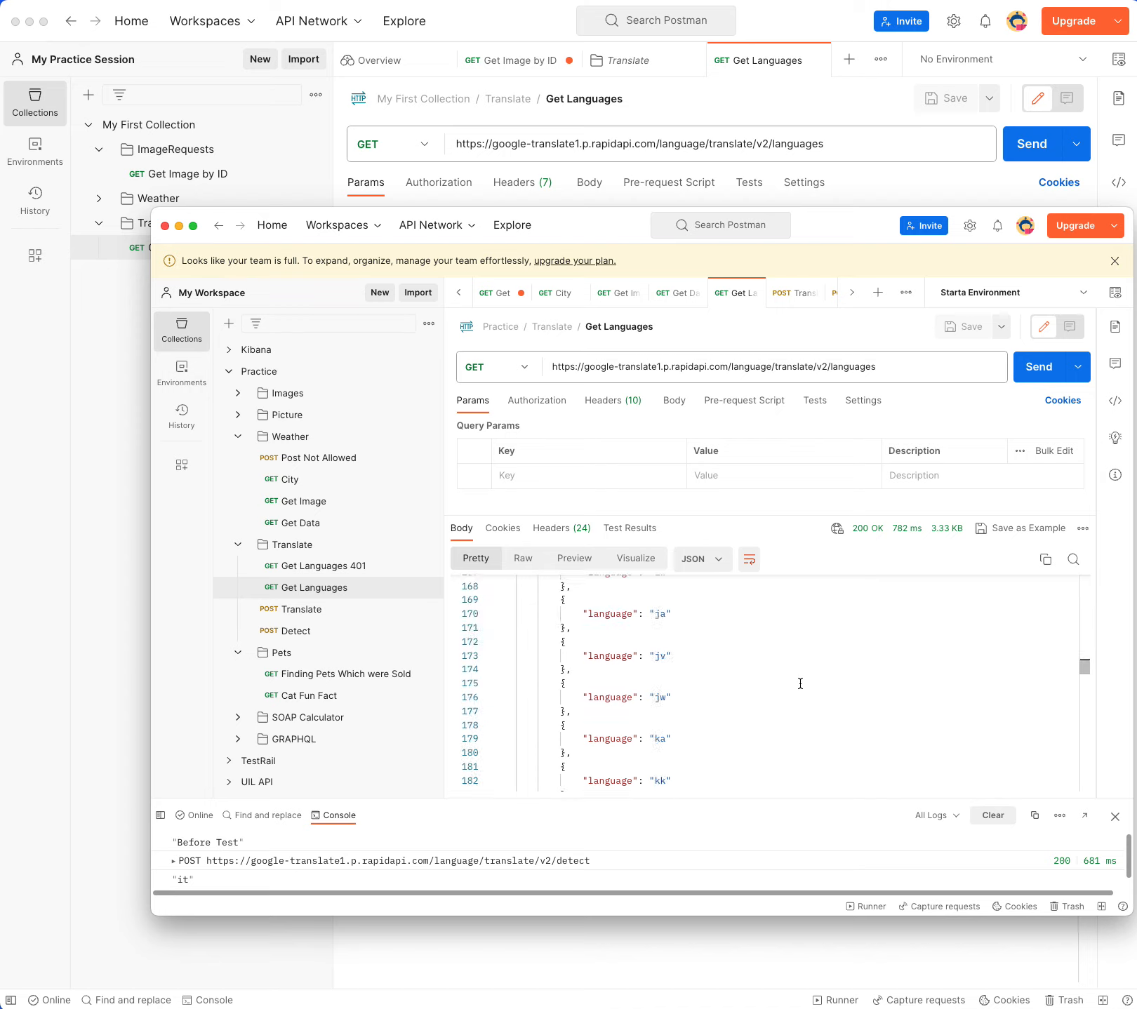
pyautogui.scroll(-8, 663, 692)
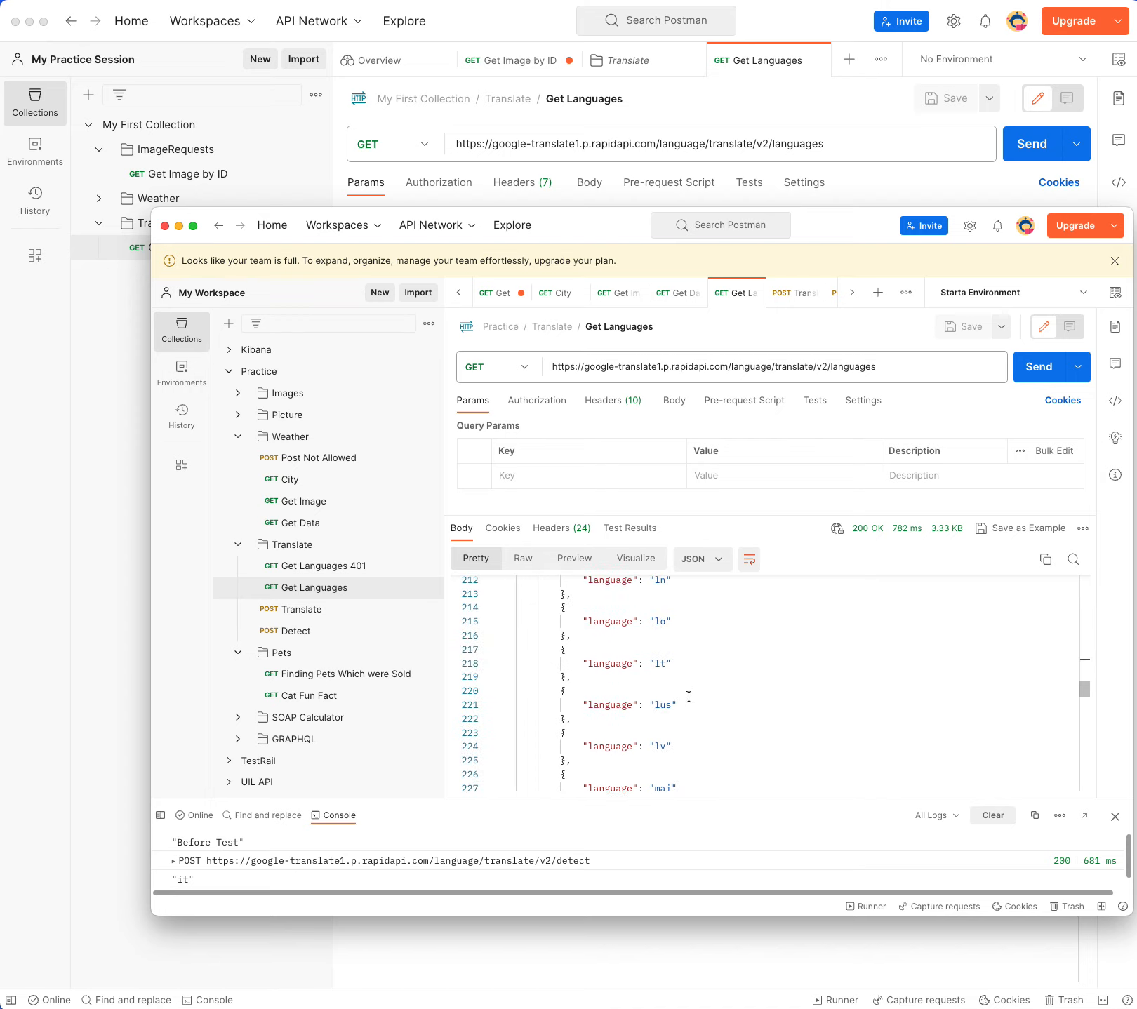
pyautogui.scroll(-4, 684, 697)
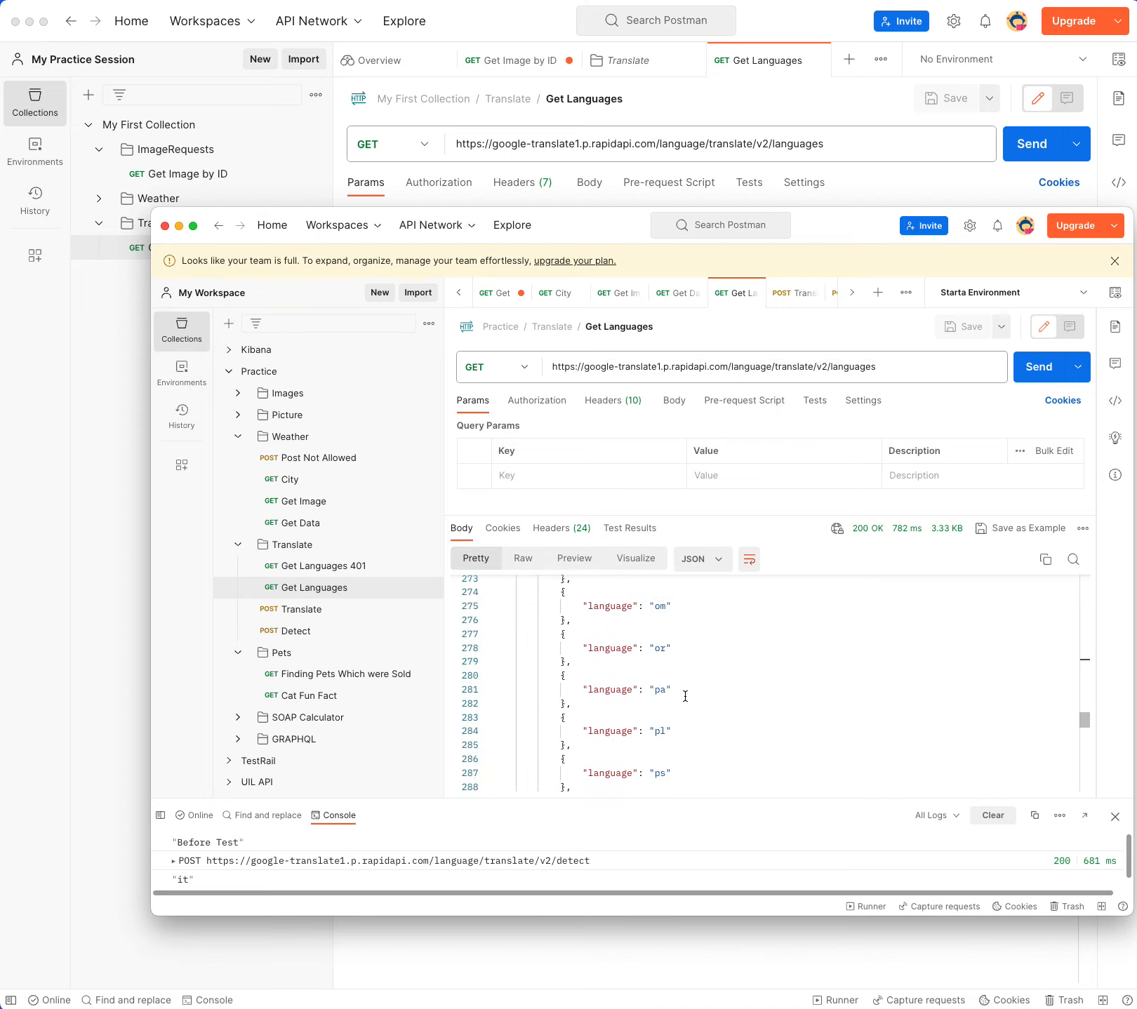
pyautogui.scroll(2, 676, 697)
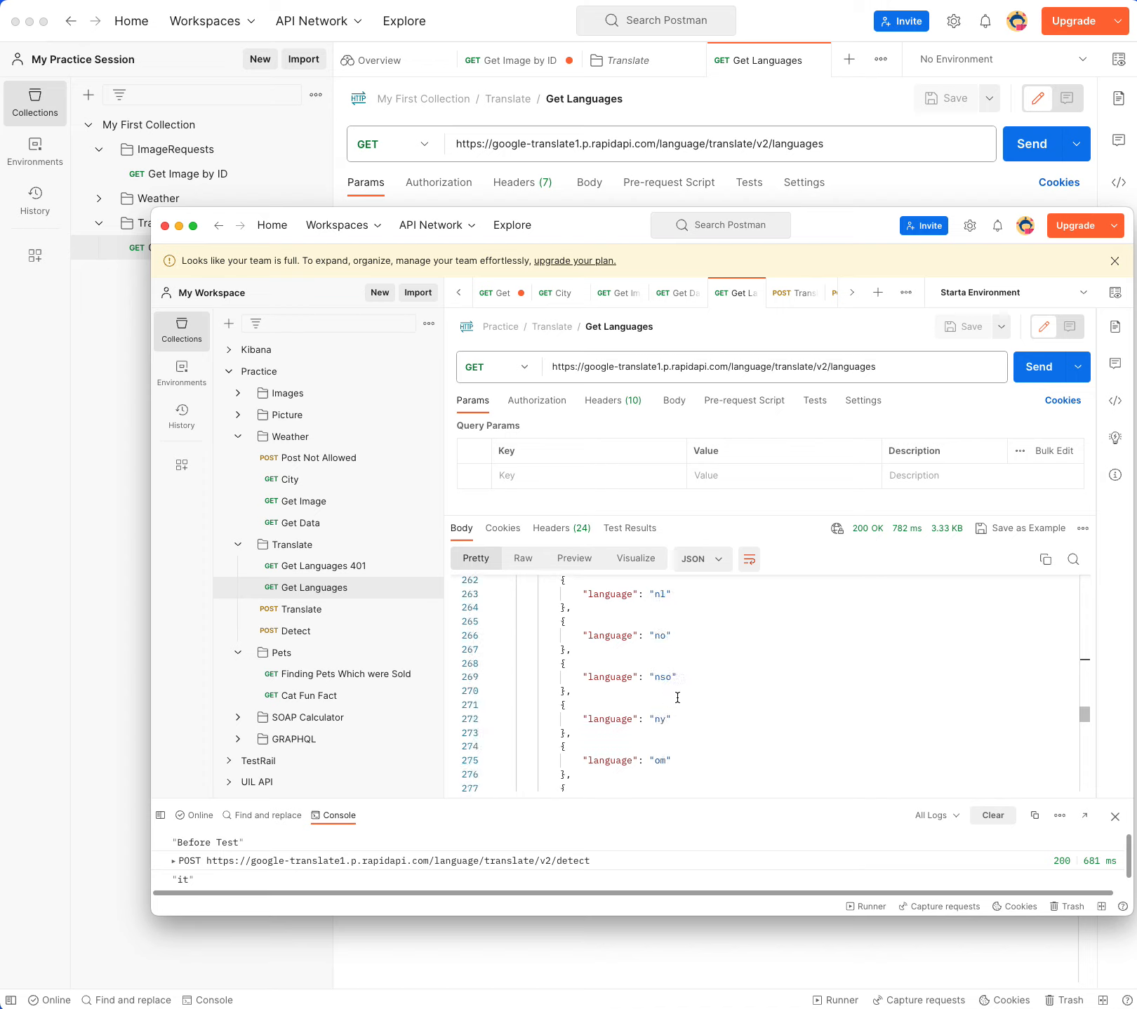
pyautogui.doubleClick(659, 595)
pyautogui.click(789, 691)
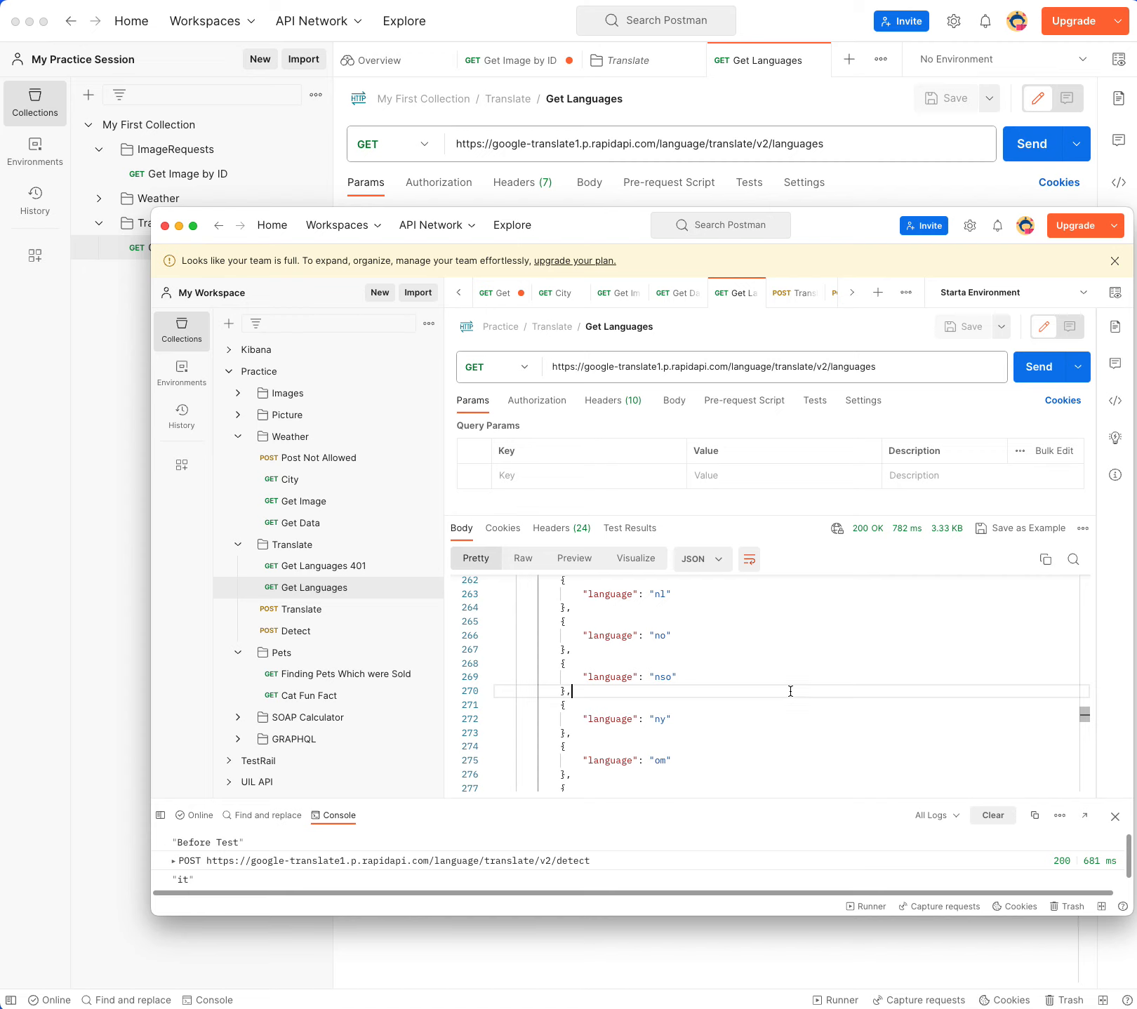
# Move the My Workspace window lower, bring My Practice Session to the front, and shorten its window so both are visible
pyautogui.moveTo(856, 215); pyautogui.dragTo(877, 297)
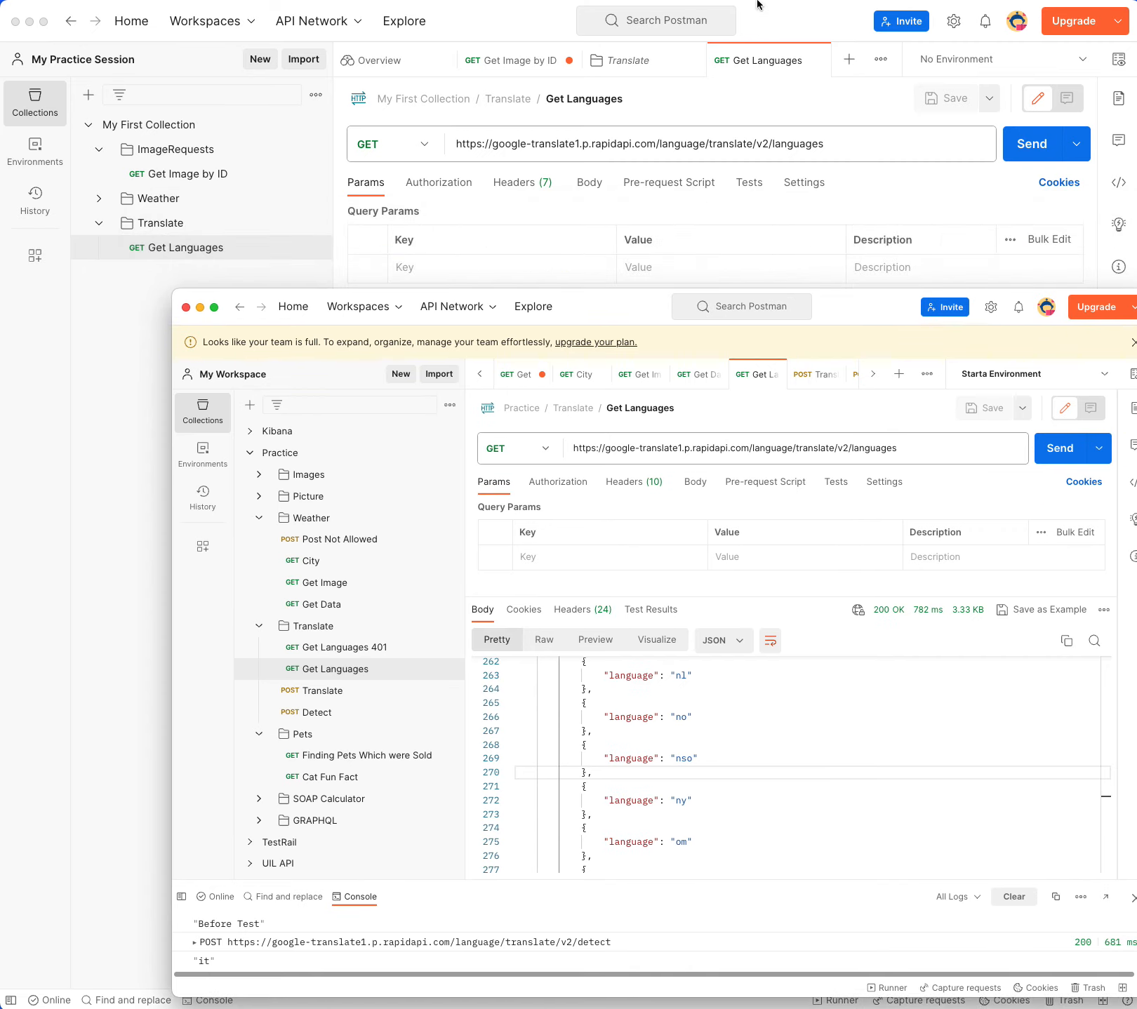
pyautogui.click(777, 59)
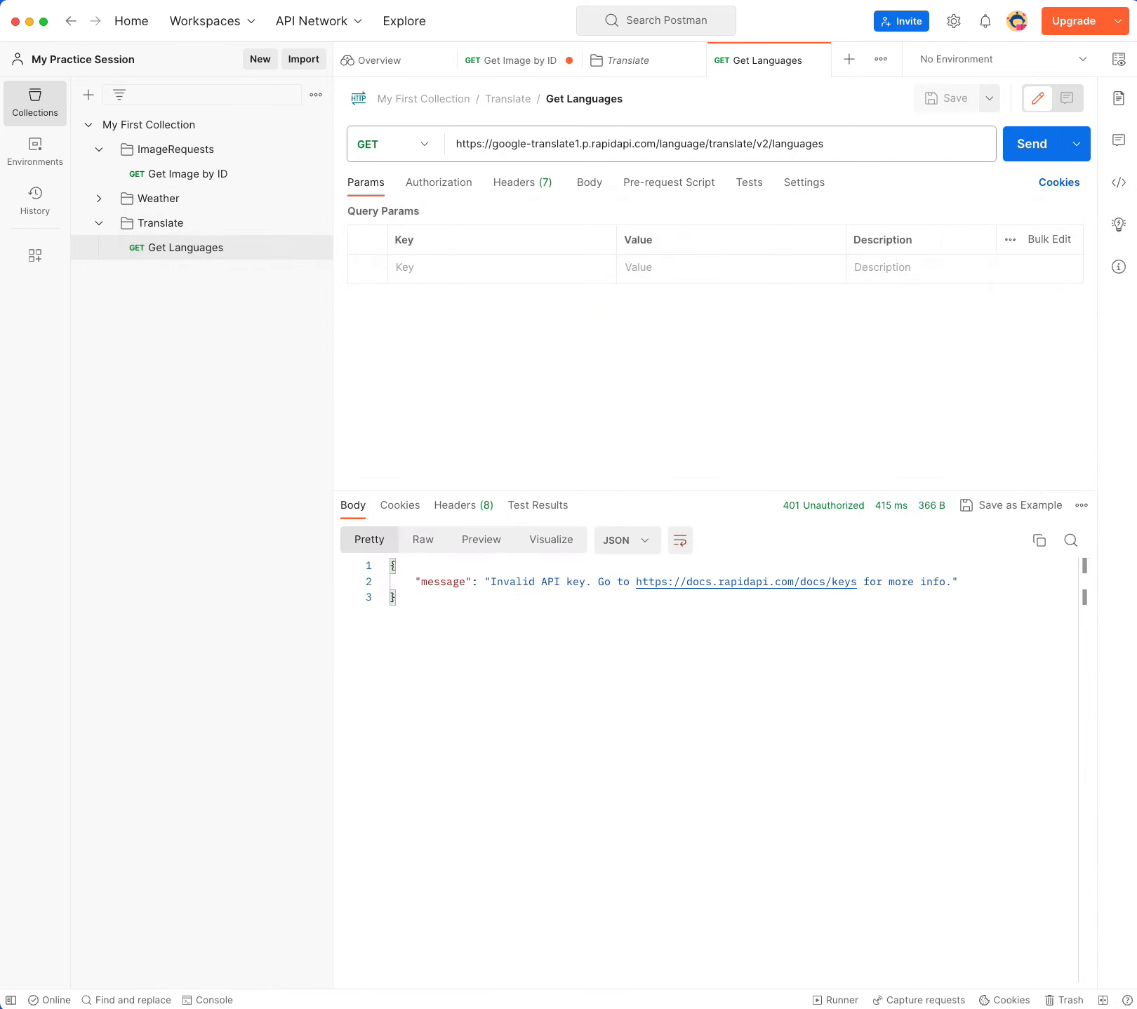
pyautogui.click(545, 886)
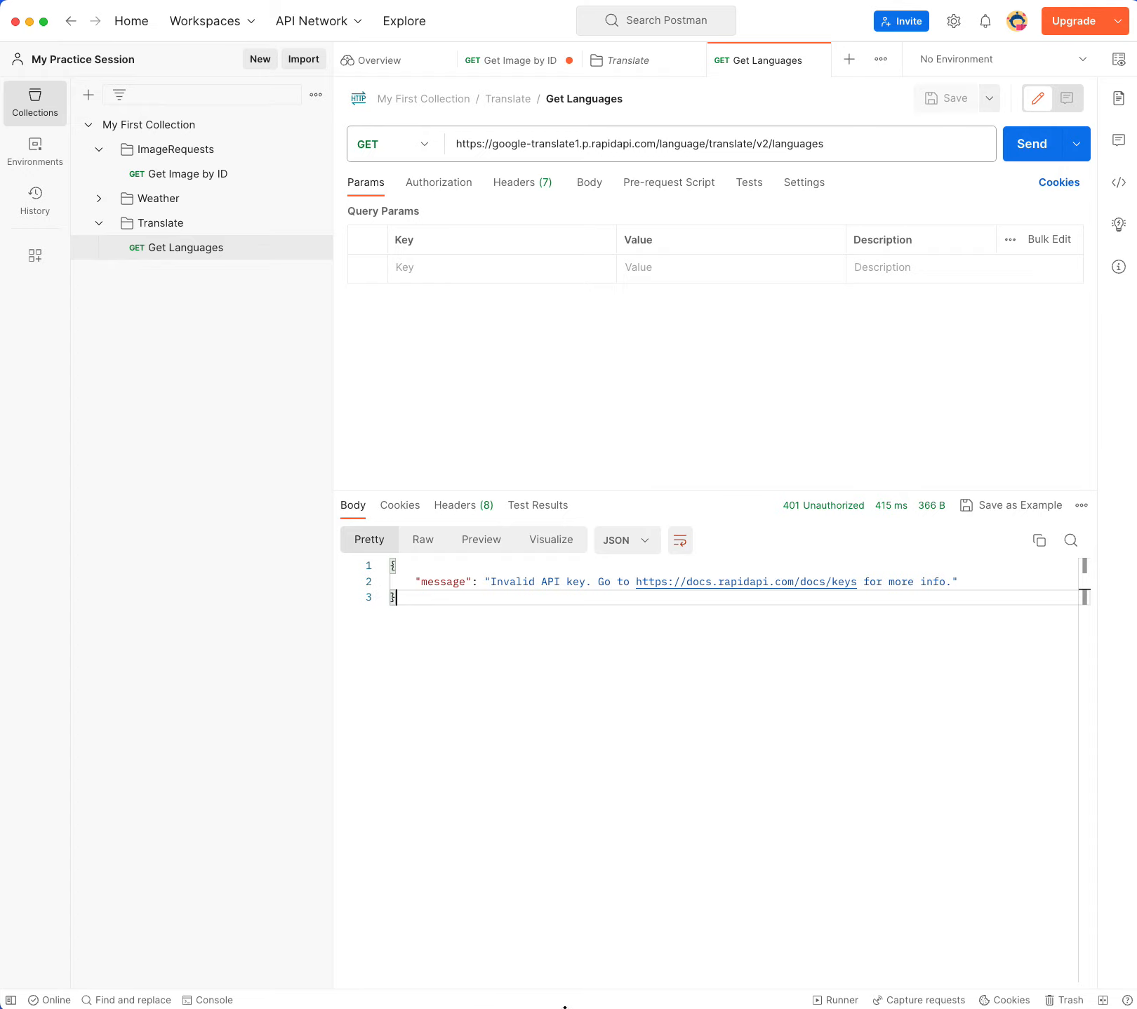
pyautogui.moveTo(565, 1007); pyautogui.dragTo(631, 637)
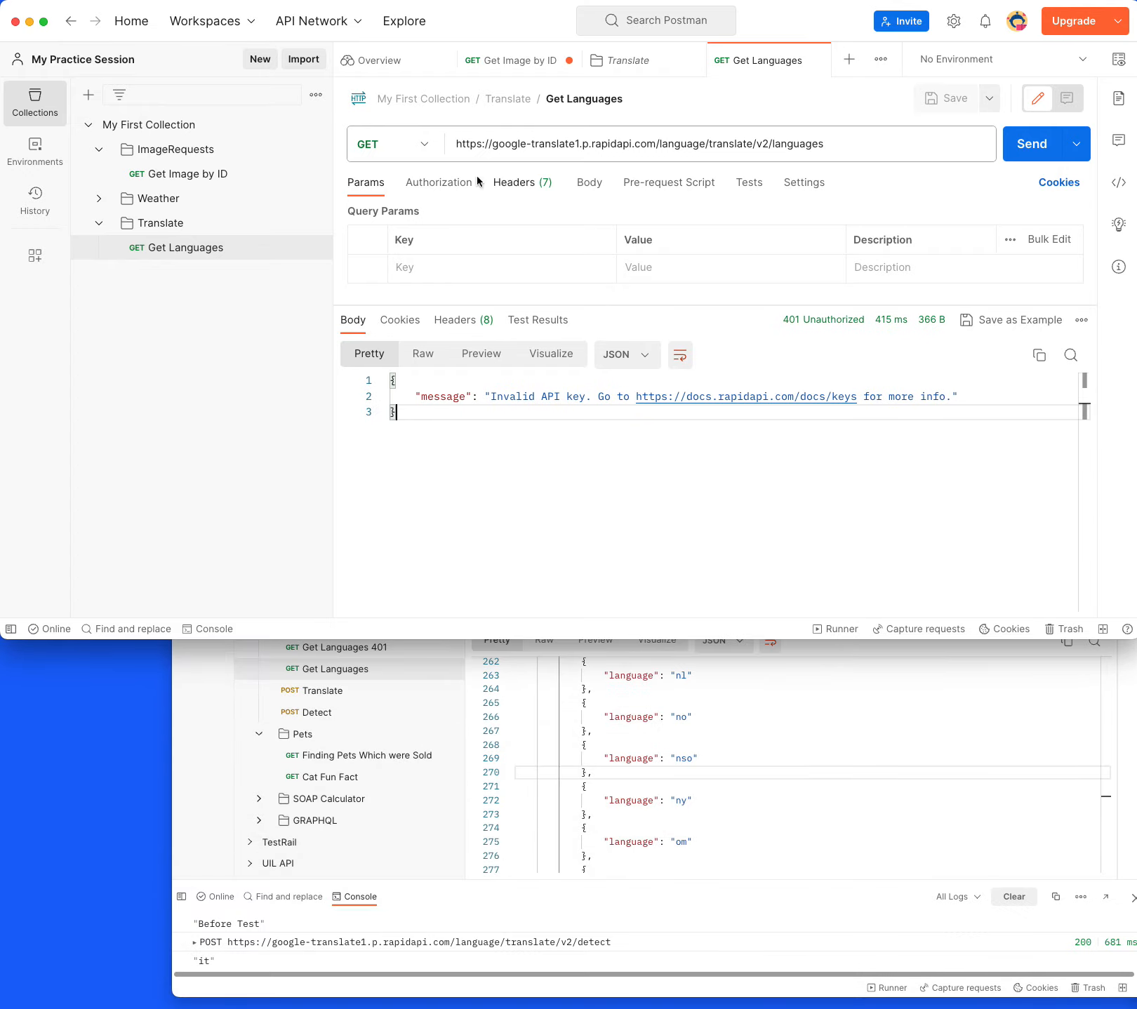
# Examine the request headers of Get Languages in My Workspace with the request area enlarged, including X-RapidAPI-Host and X-RapidAPI-Key, and check its request body
pyautogui.click(774, 723)
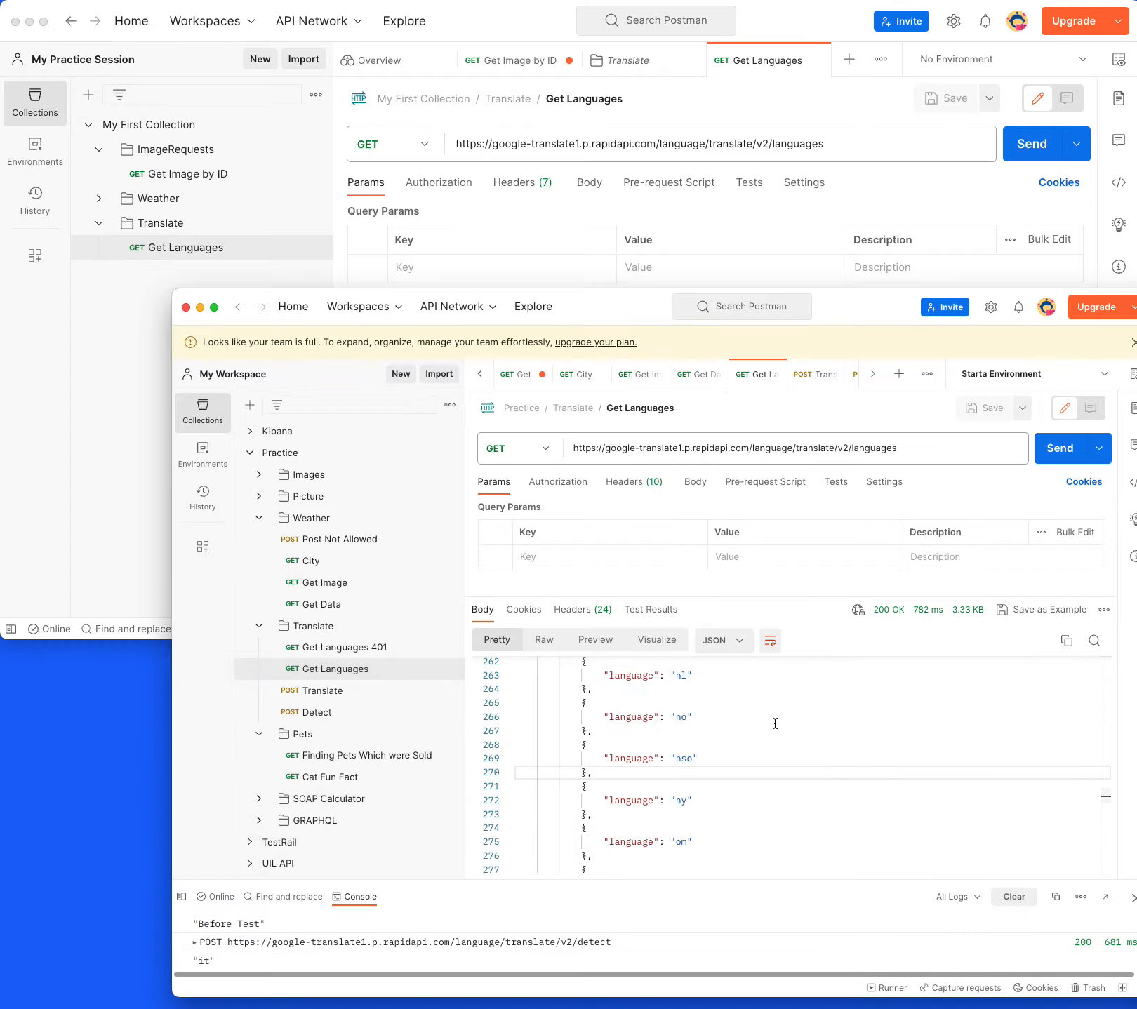
pyautogui.click(645, 491)
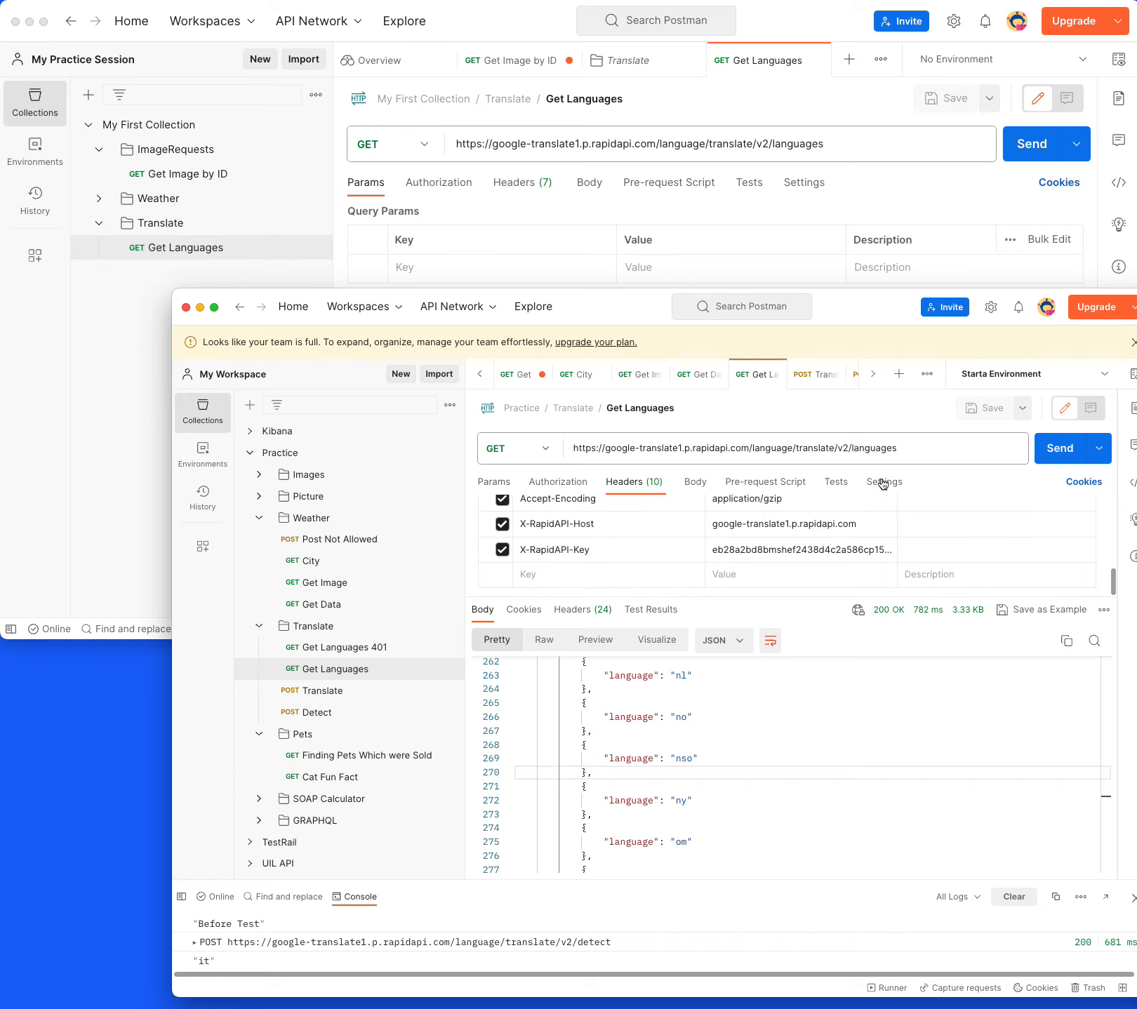
pyautogui.moveTo(800, 598); pyautogui.dragTo(819, 749)
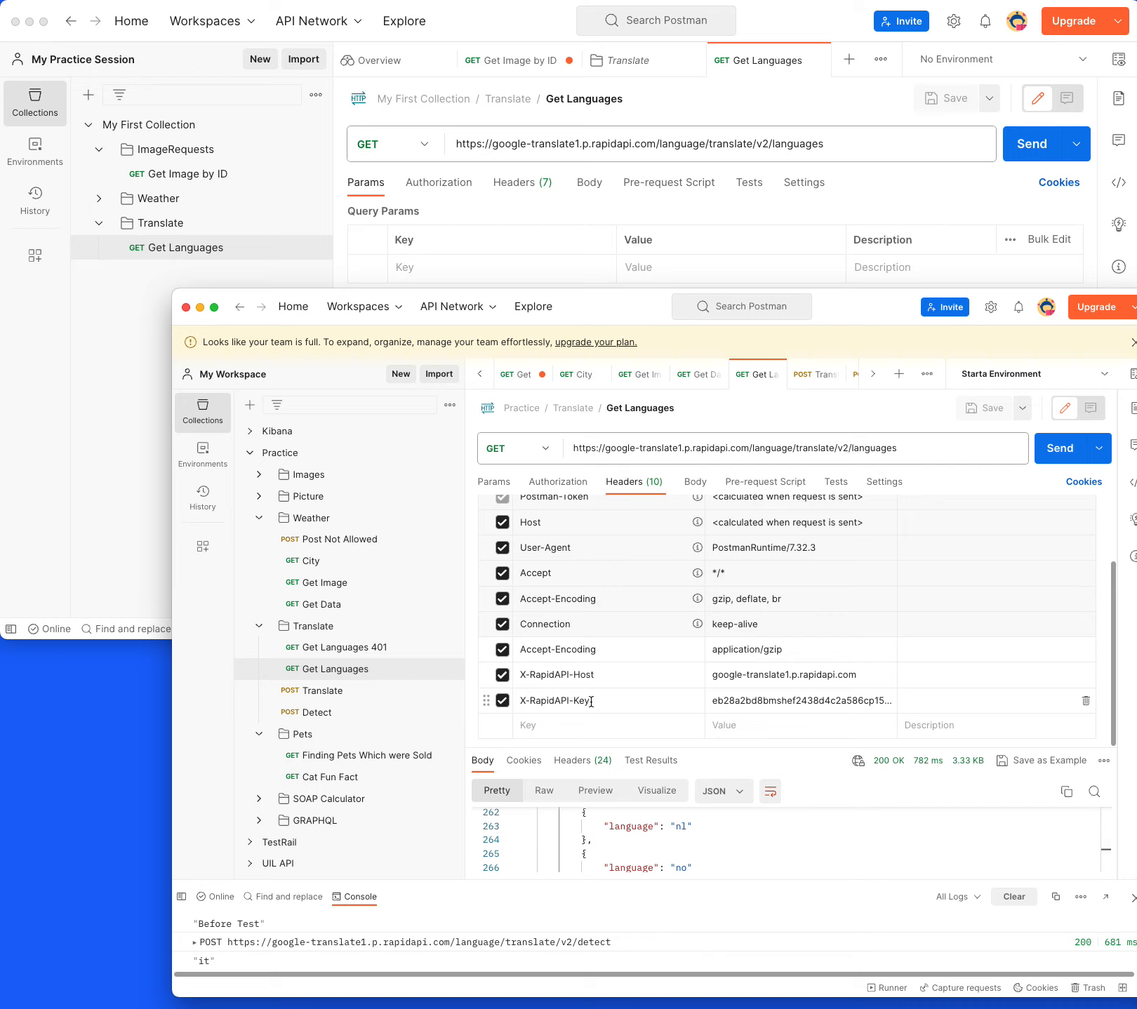
pyautogui.click(514, 692)
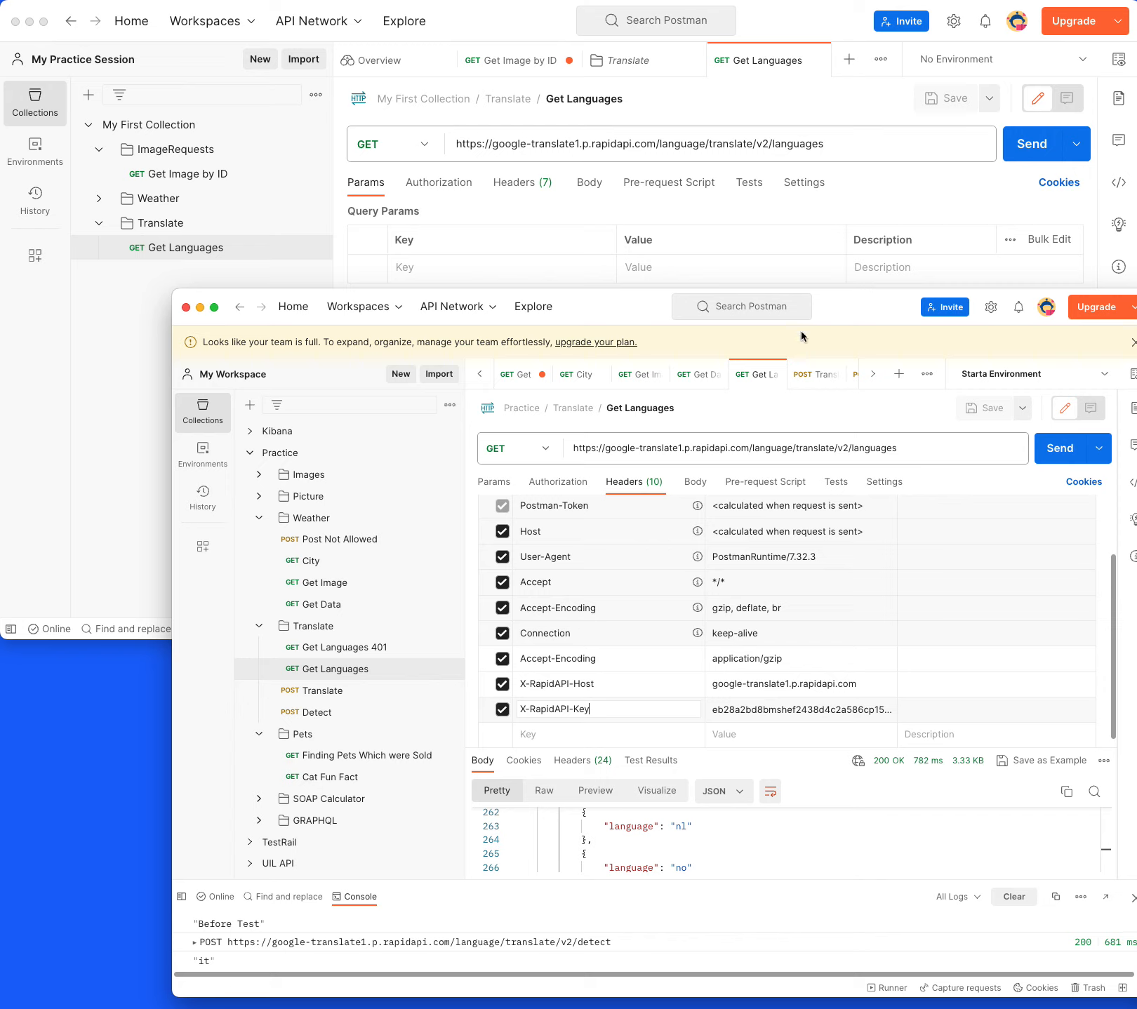
pyautogui.click(695, 484)
pyautogui.moveTo(383, 673)
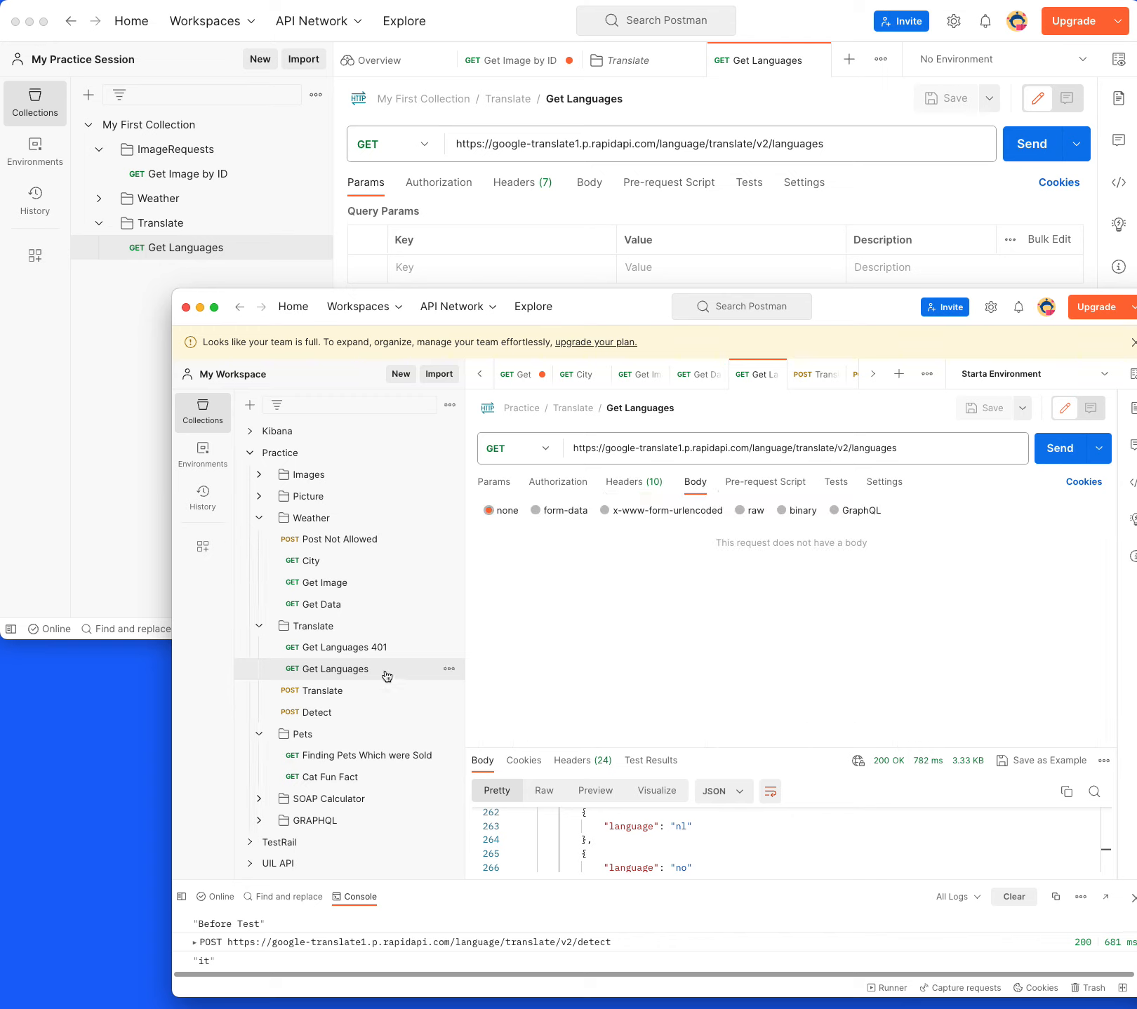
pyautogui.click(448, 670)
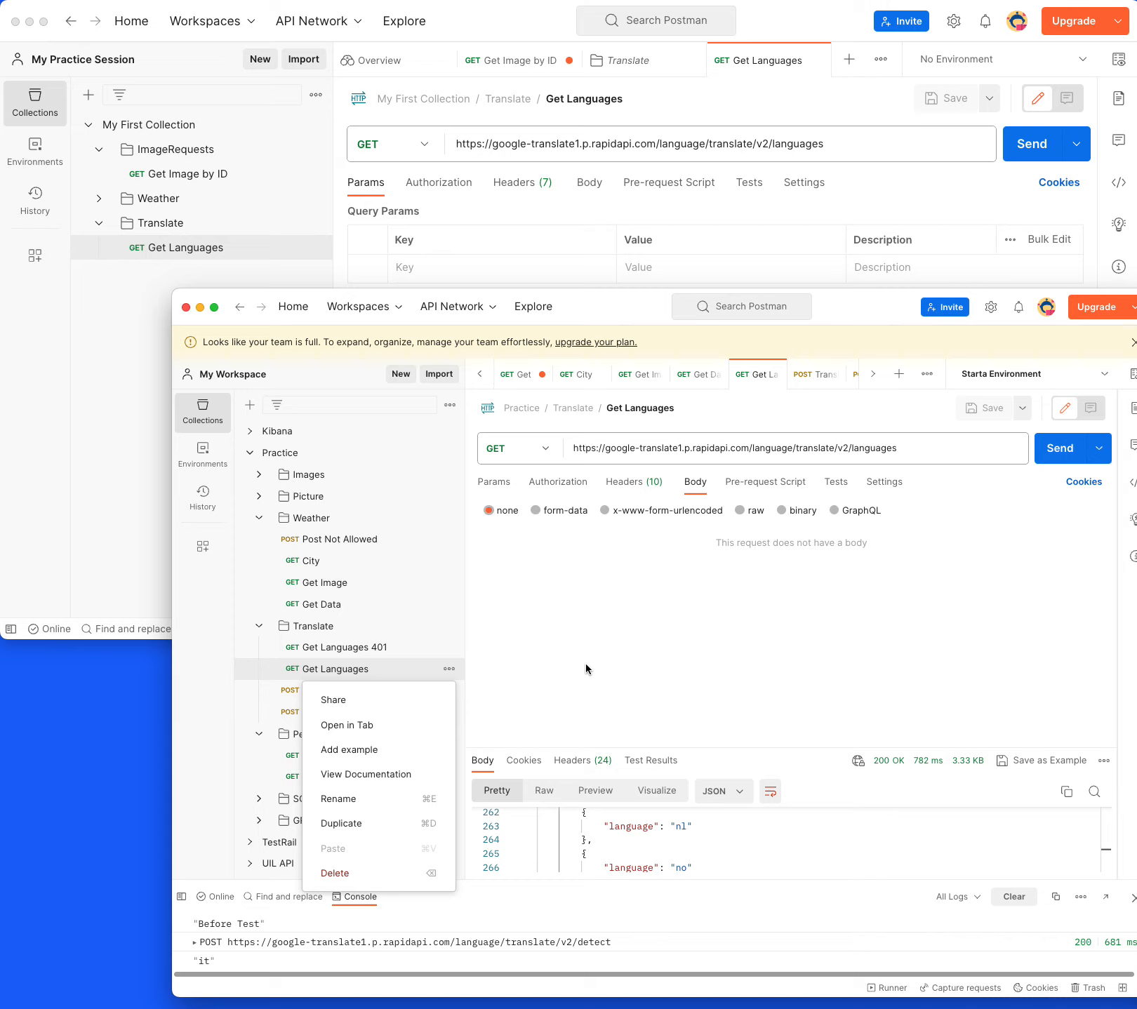
pyautogui.click(488, 644)
pyautogui.click(449, 626)
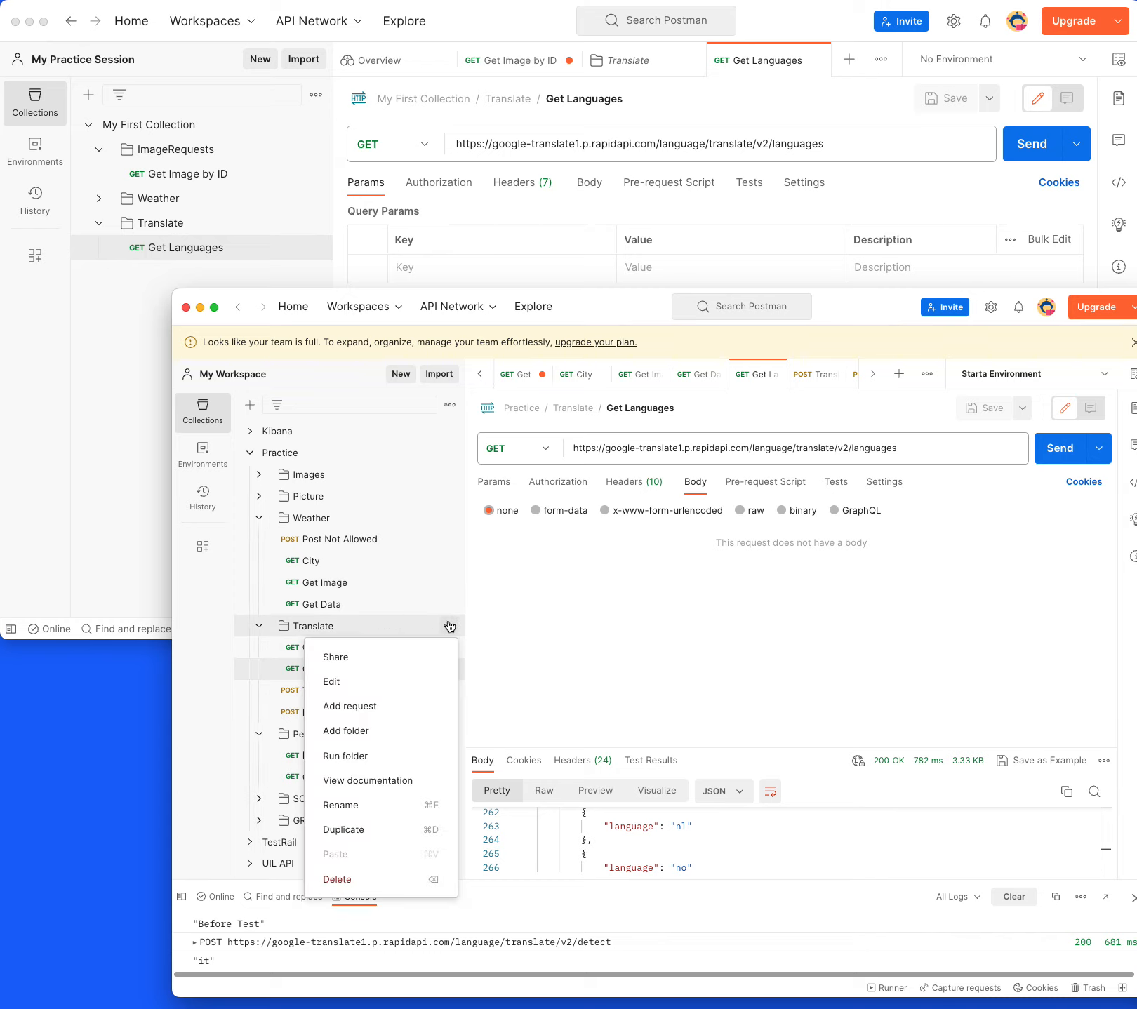
pyautogui.click(618, 610)
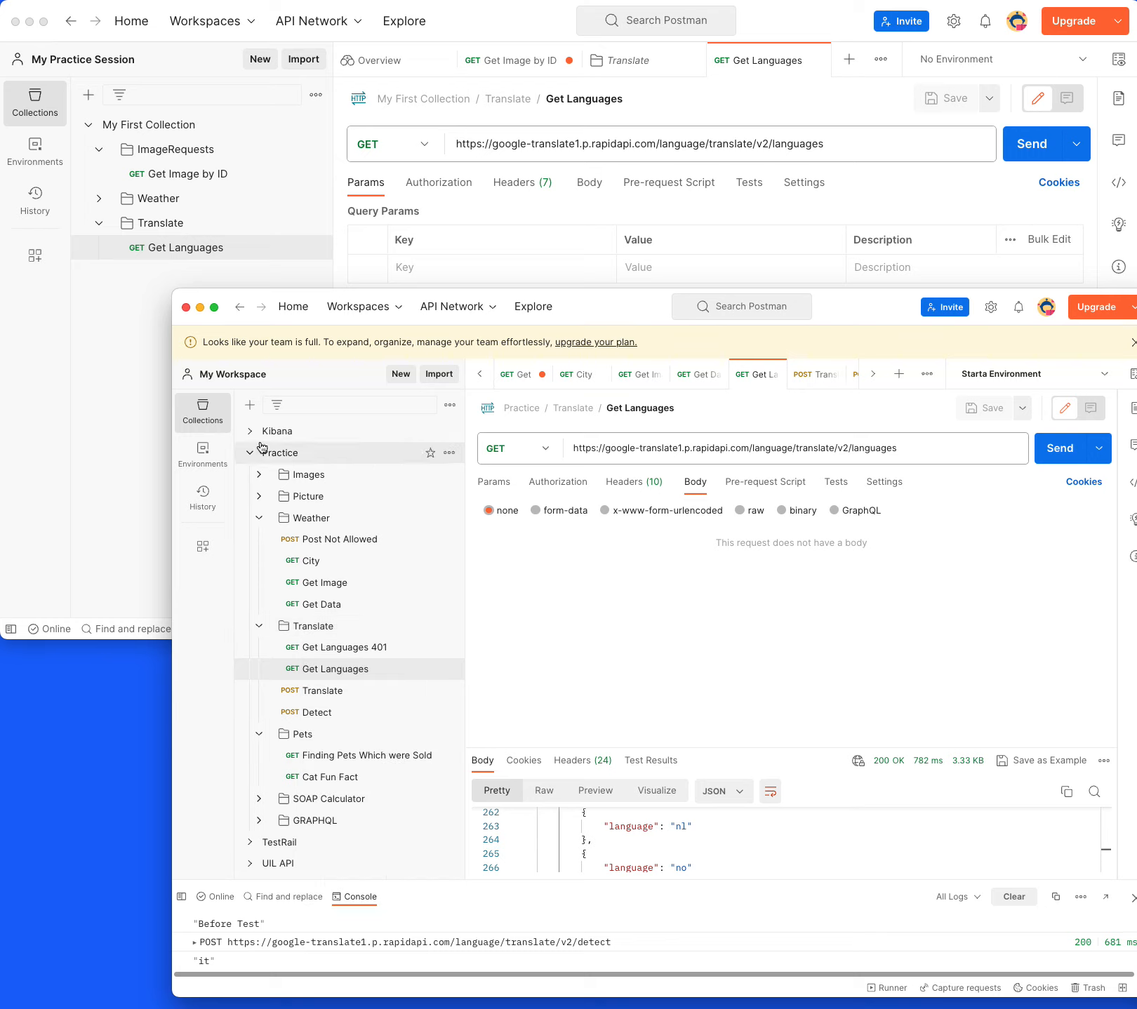
# Export the Practice collection in Collection v2.1 format as Practice.postman_collection.json to the Downloads folder
pyautogui.click(450, 453)
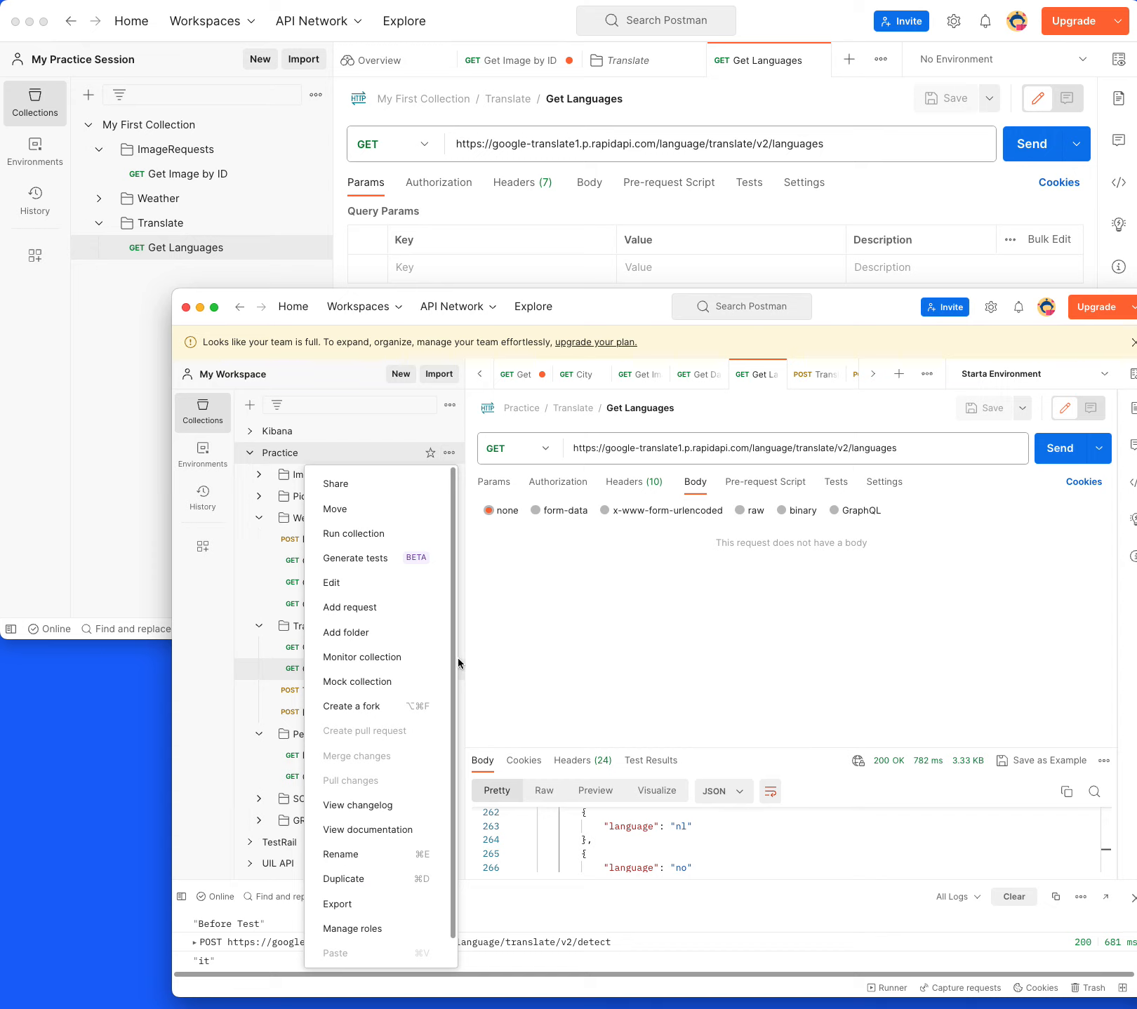
pyautogui.click(338, 904)
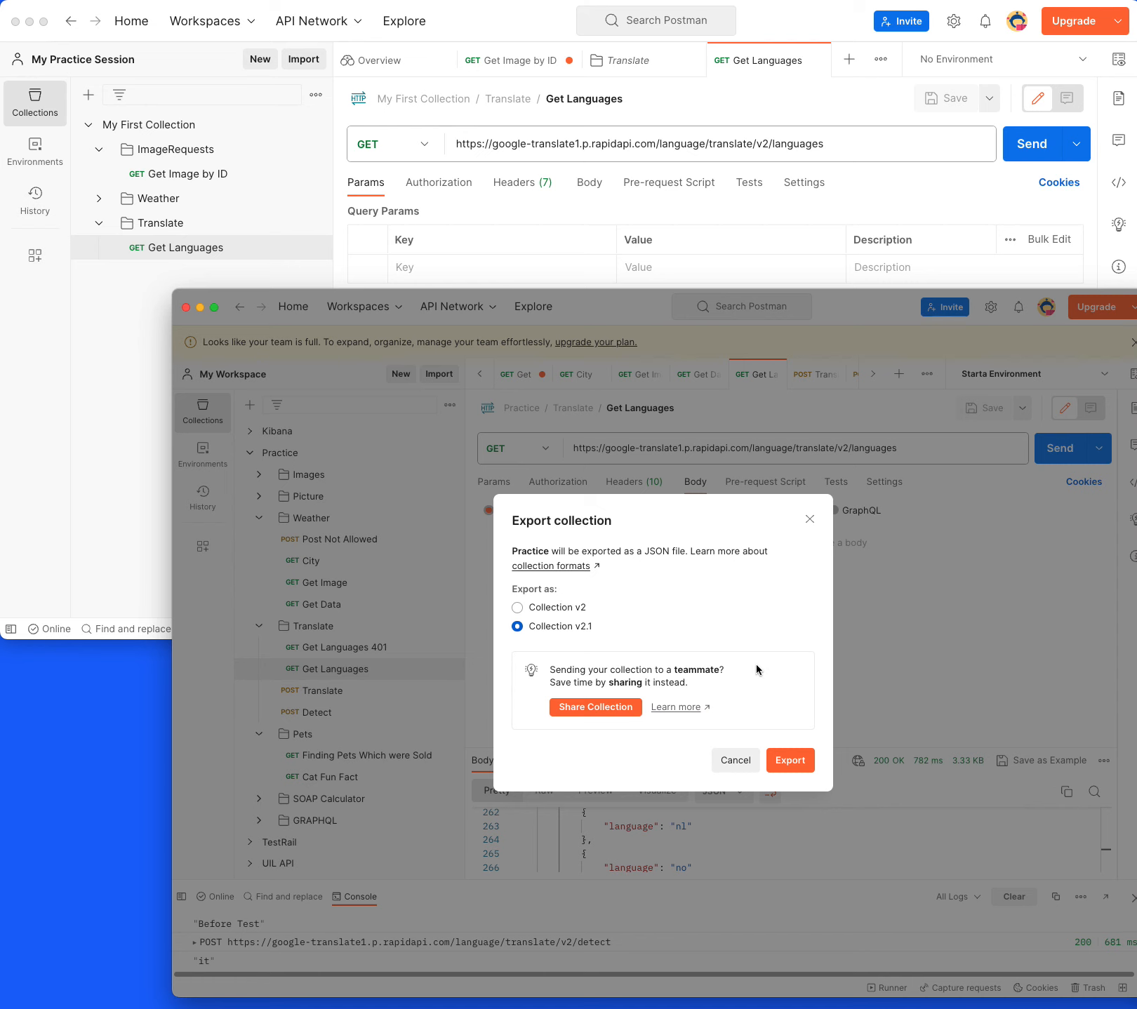
pyautogui.click(798, 760)
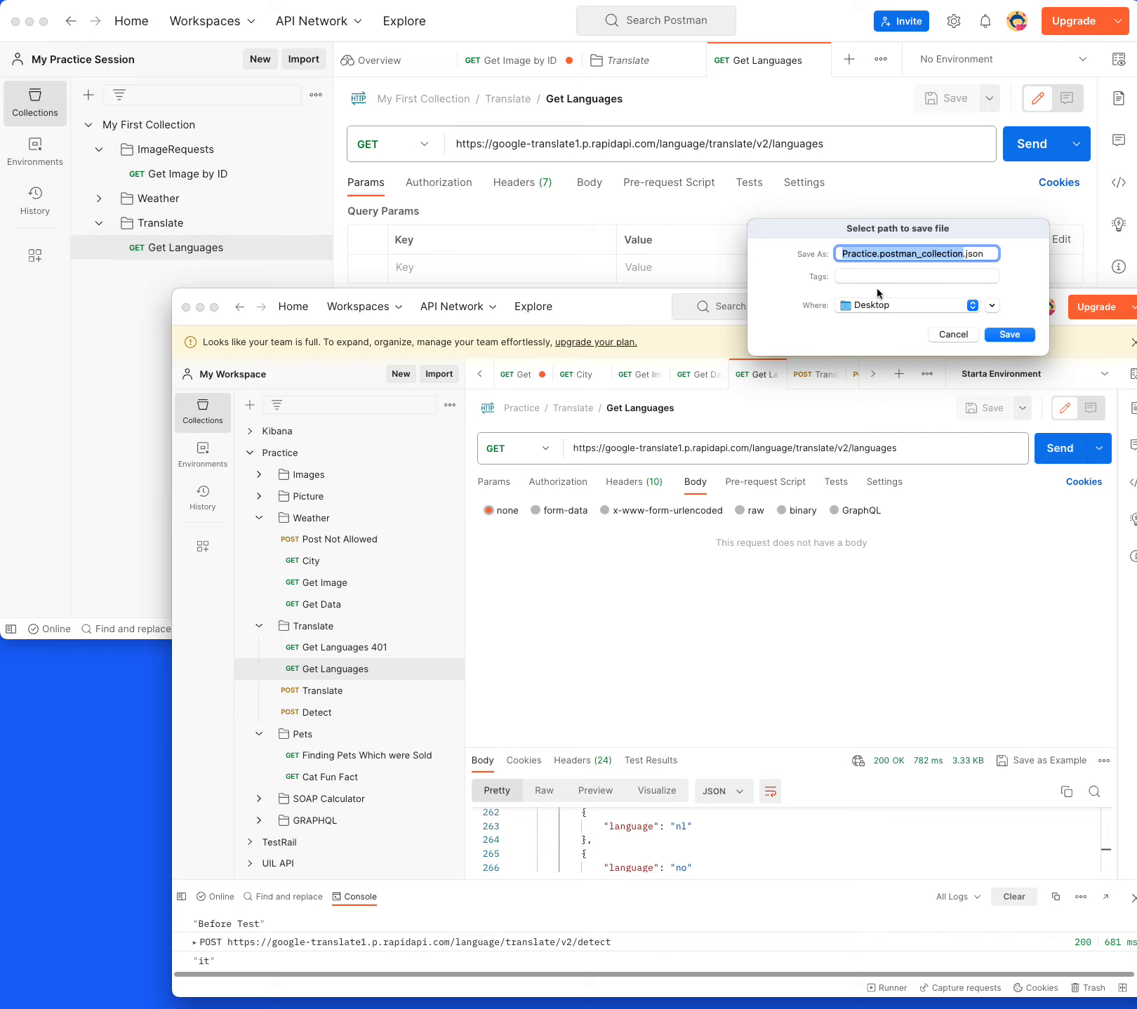
pyautogui.click(912, 302)
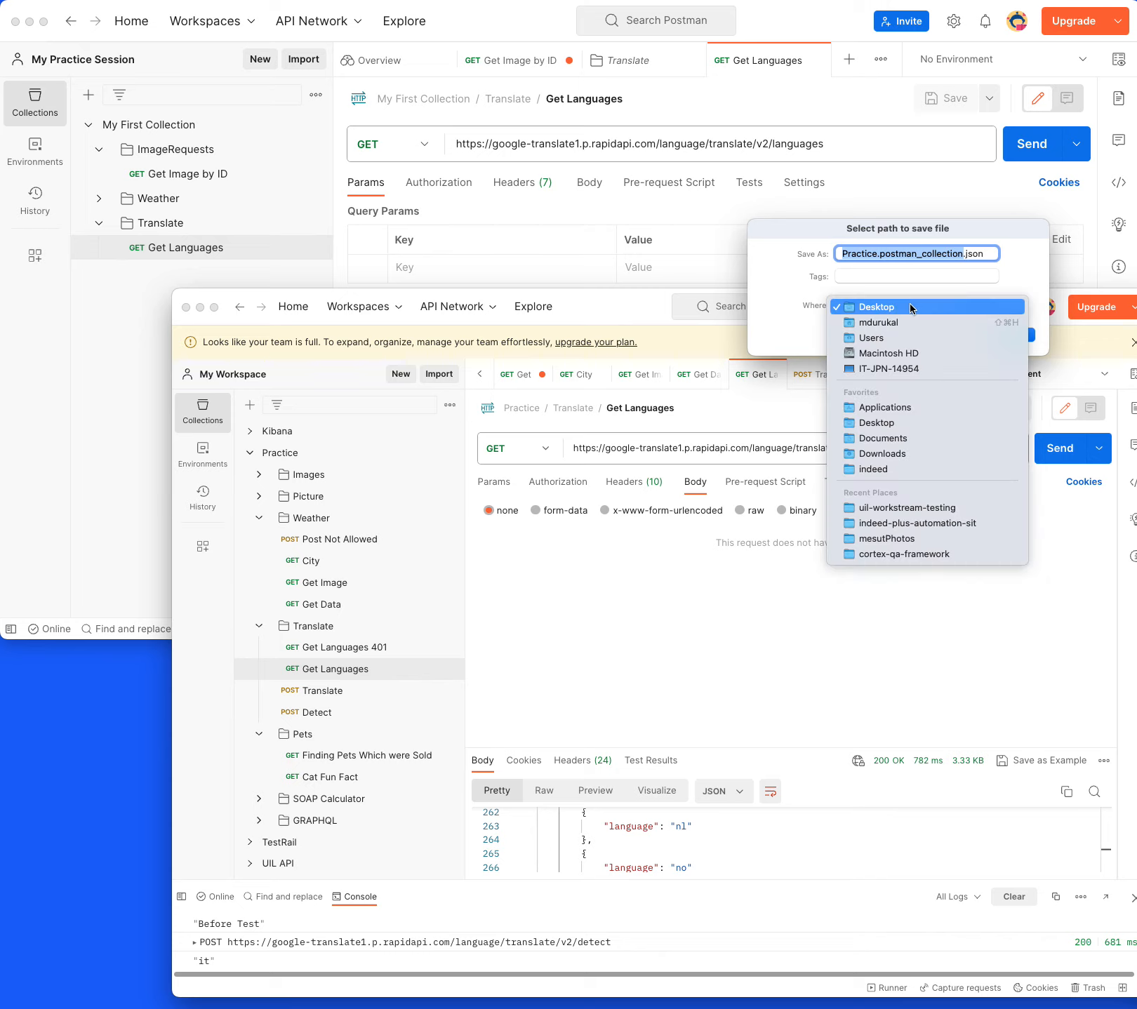
pyautogui.click(919, 452)
pyautogui.click(1009, 335)
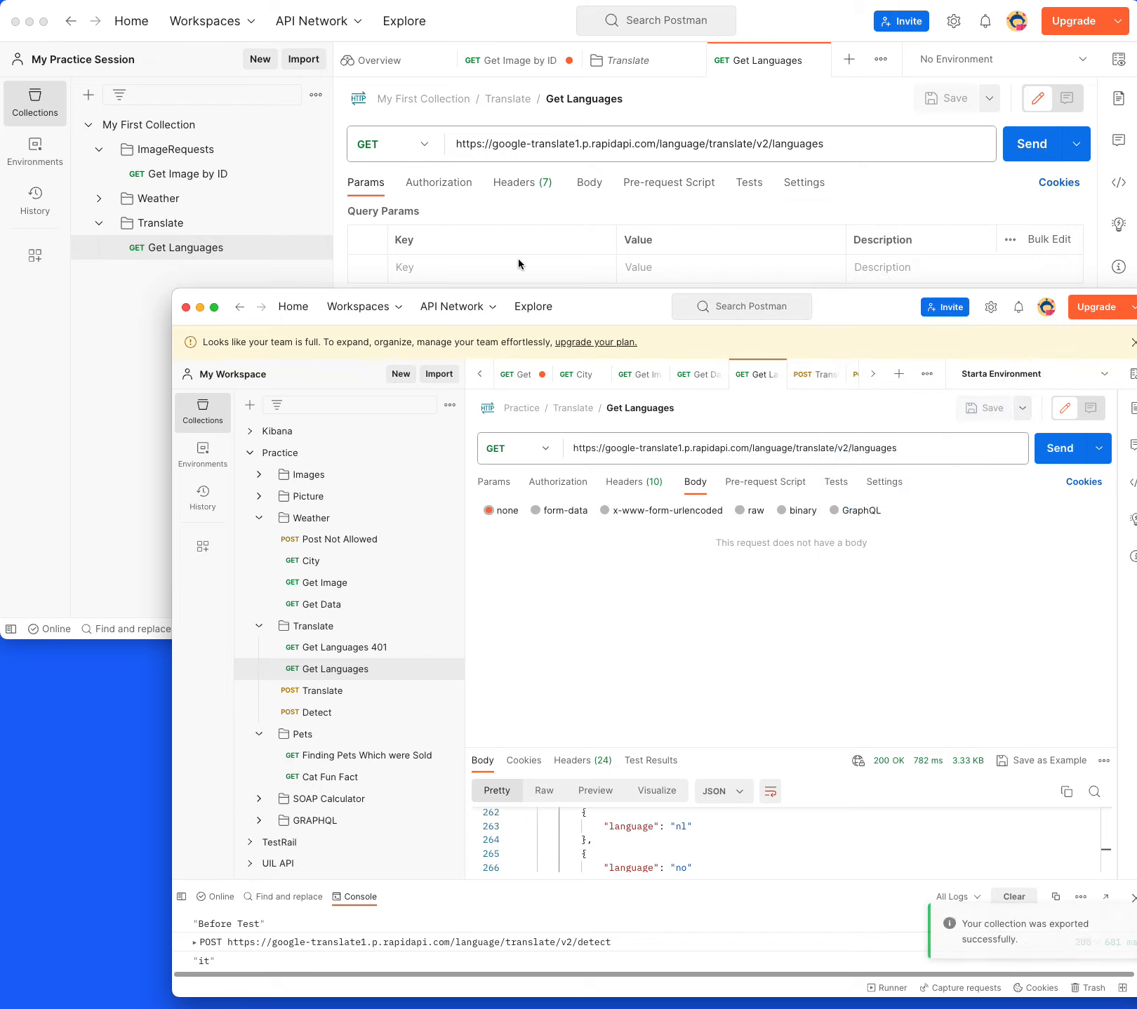
# Move the My Workspace window out of the way and import Practice.postman_collection.json from Downloads into My Practice Session
pyautogui.moveTo(639, 323); pyautogui.dragTo(1136, 274)
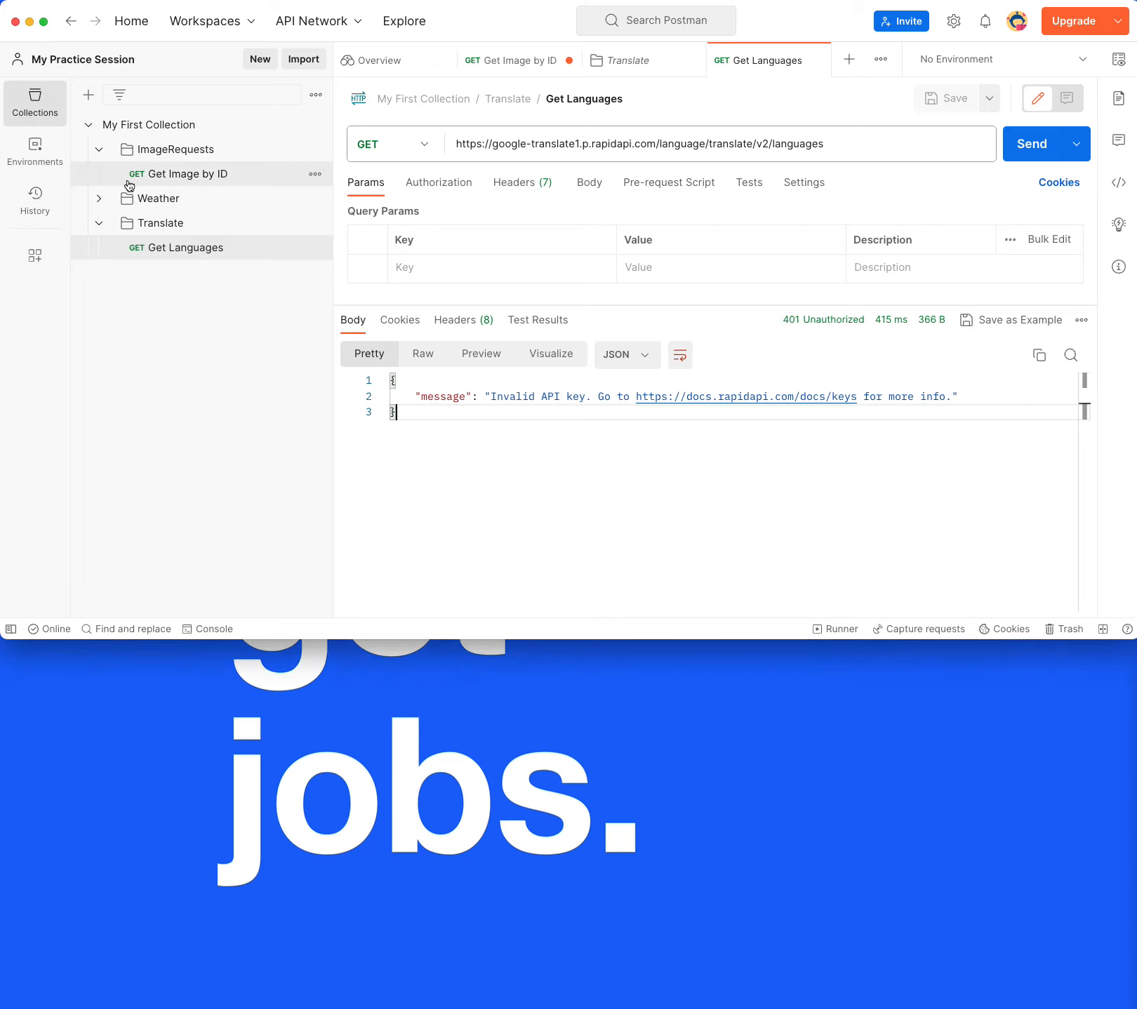
pyautogui.click(90, 125)
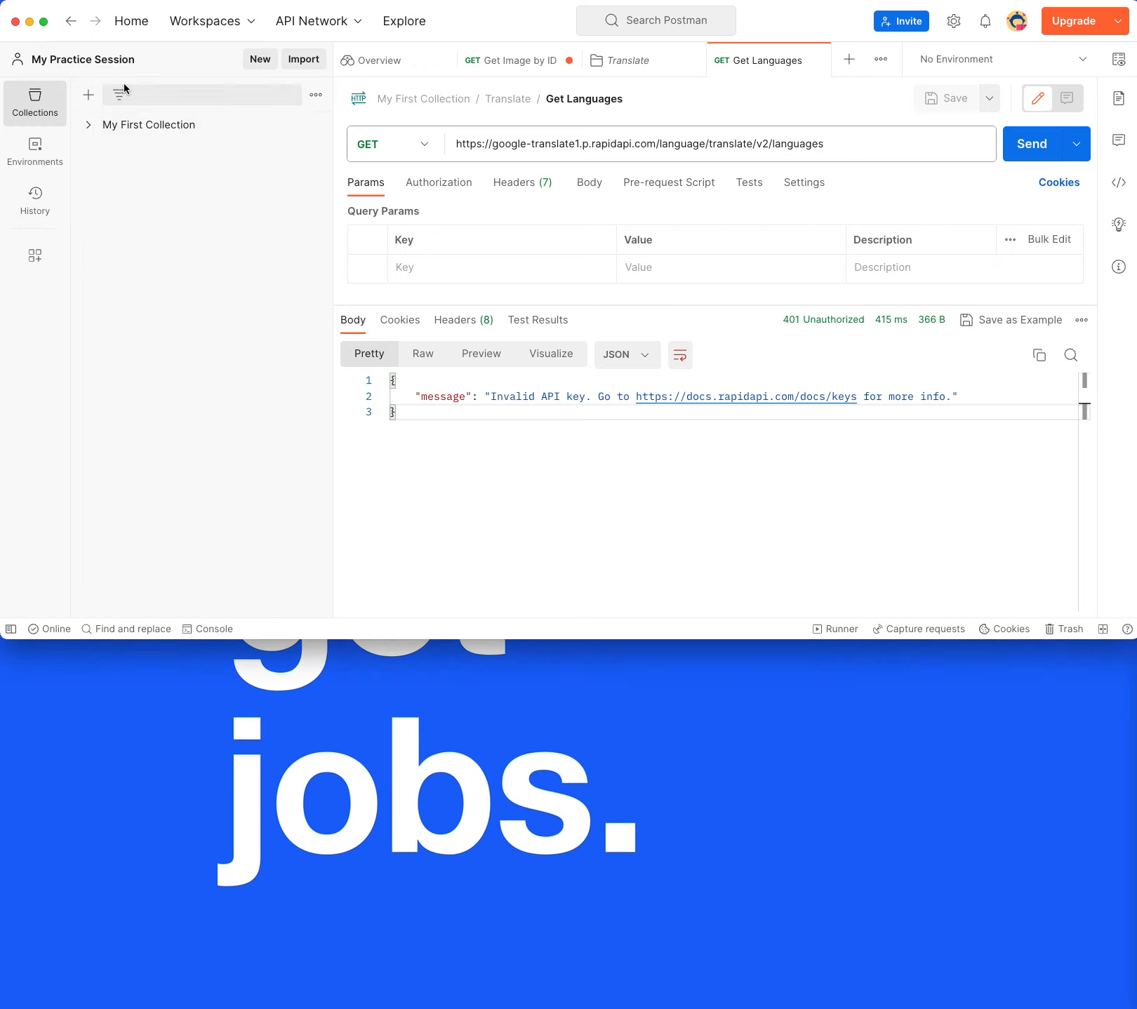
pyautogui.click(302, 66)
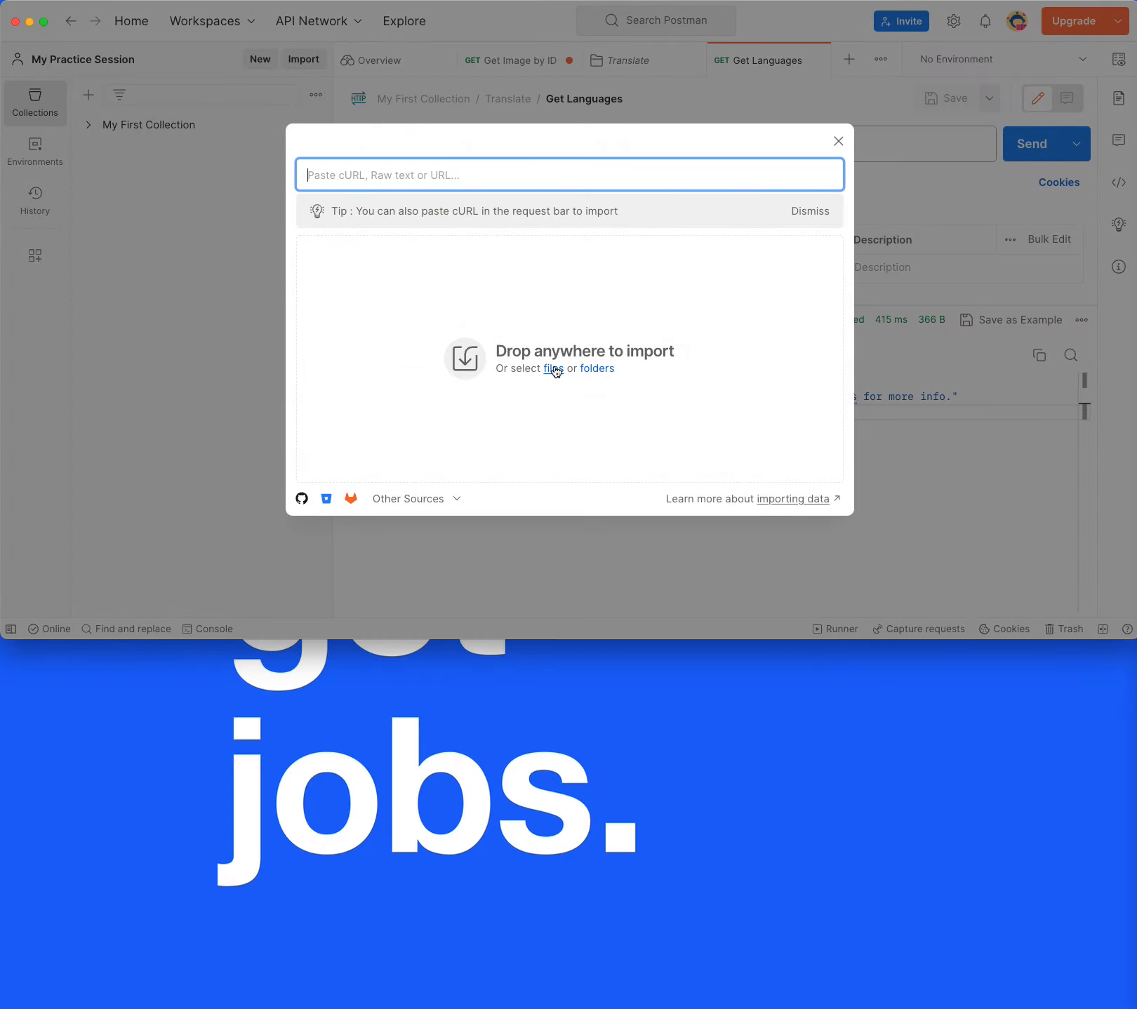
pyautogui.click(554, 369)
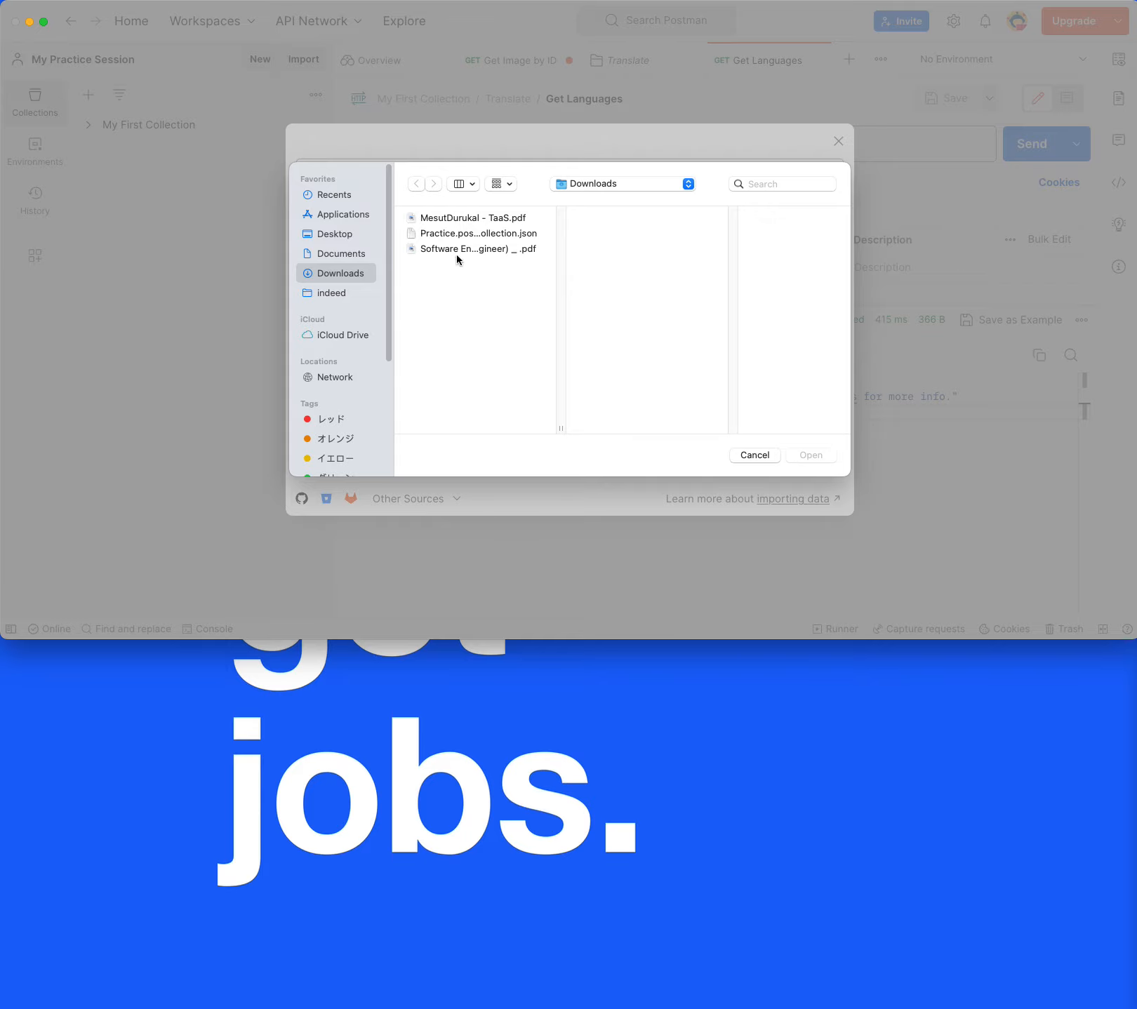
pyautogui.click(465, 235)
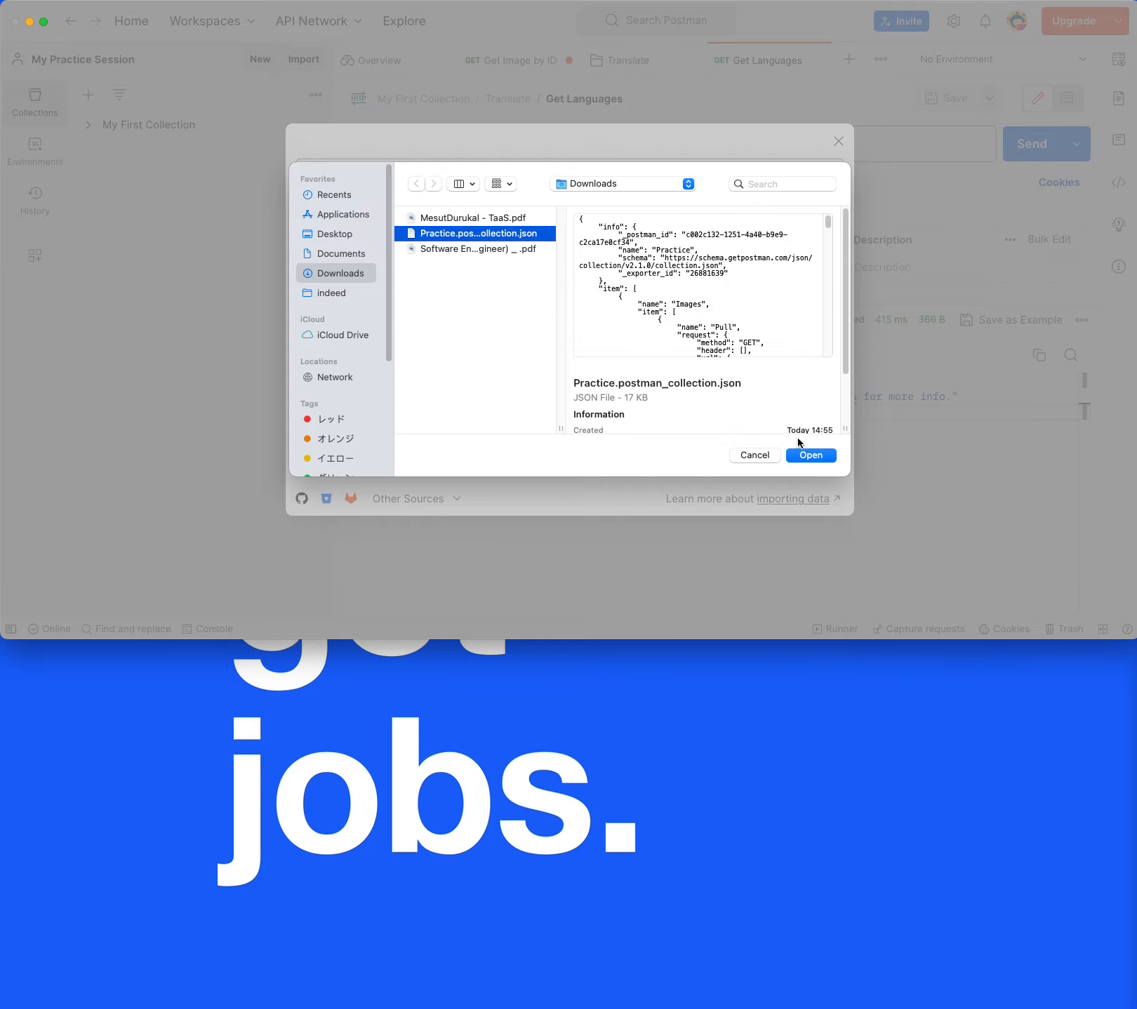
pyautogui.click(821, 455)
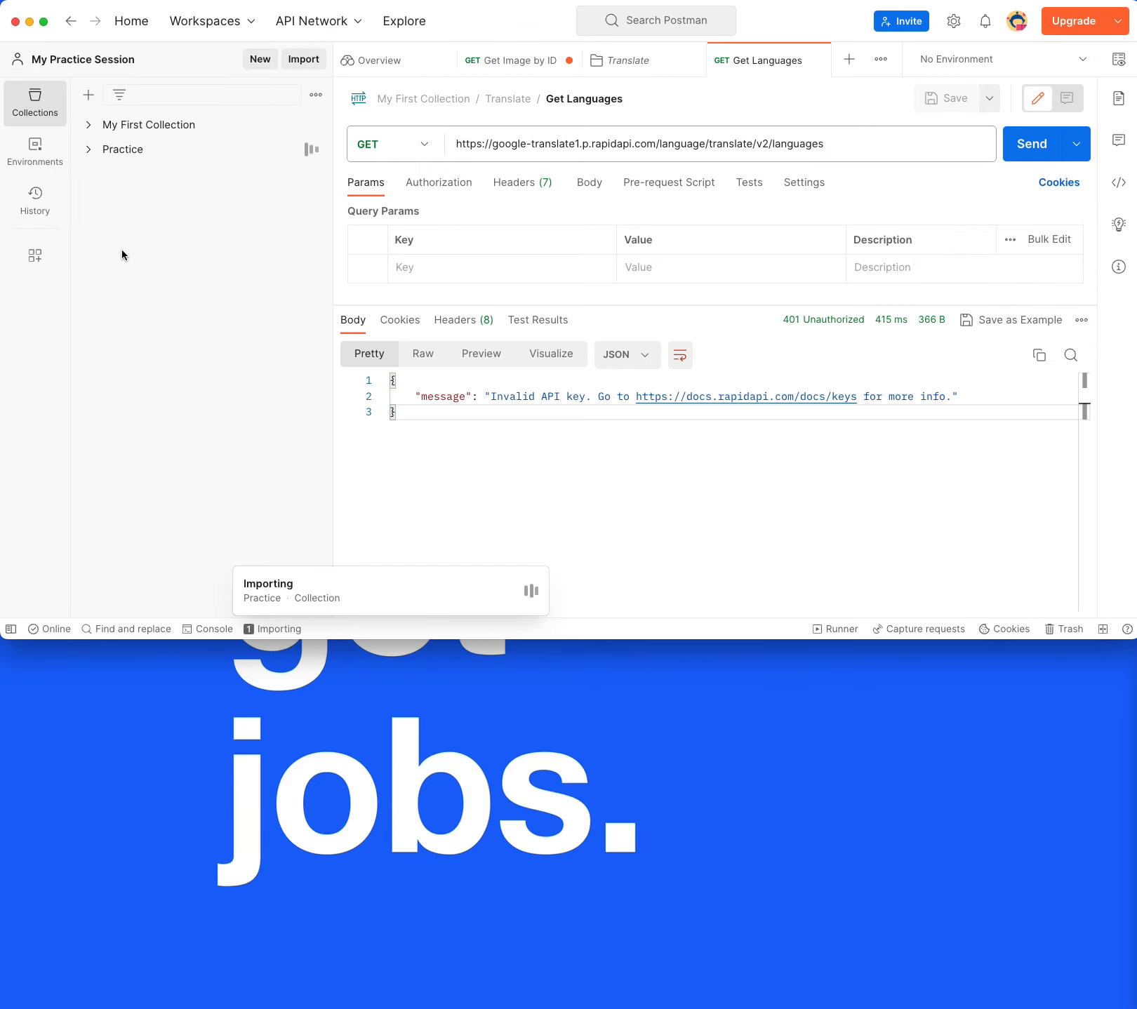
# Expand the imported Practice collection and its Translate folder, and open the Get Languages request
pyautogui.click(90, 150)
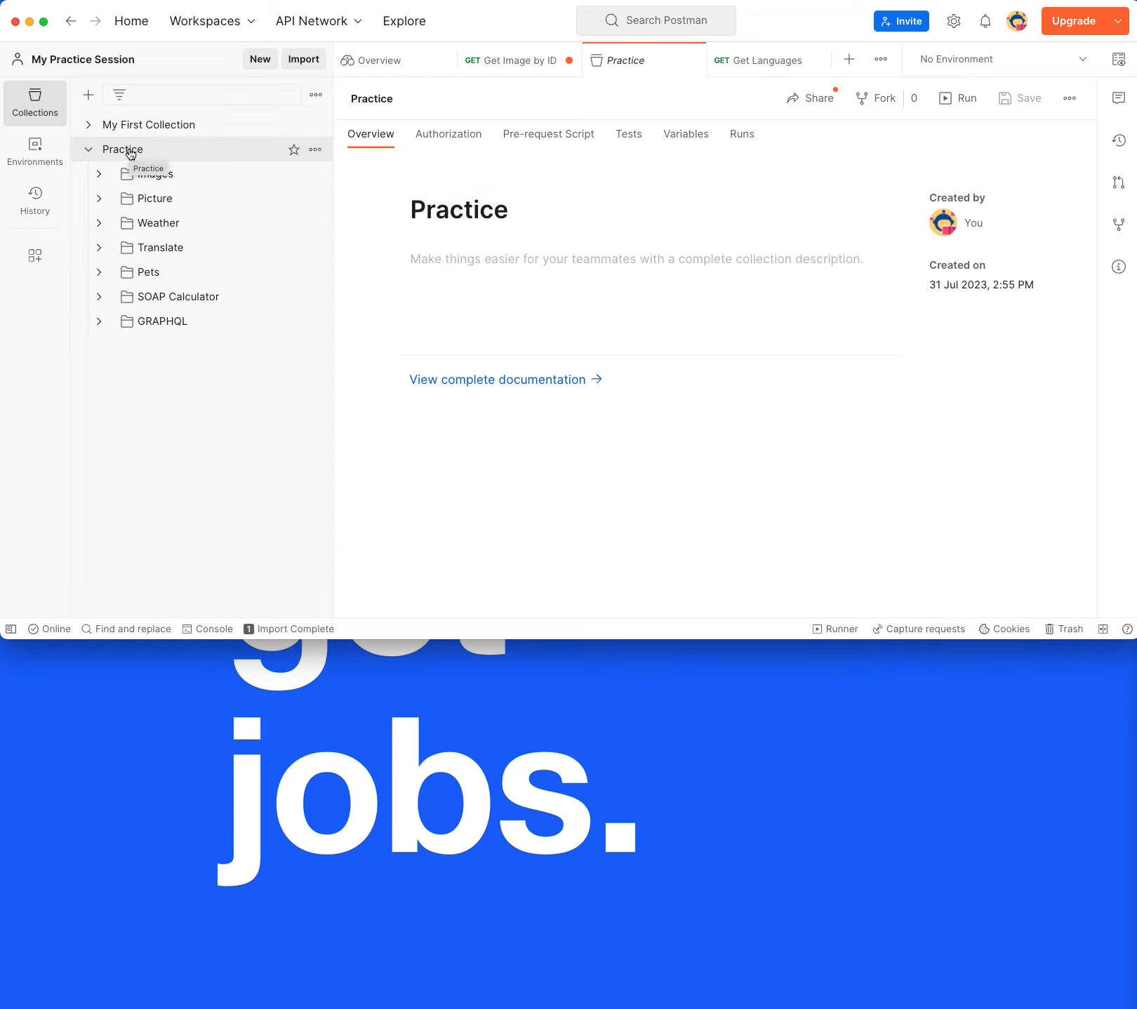
pyautogui.click(102, 249)
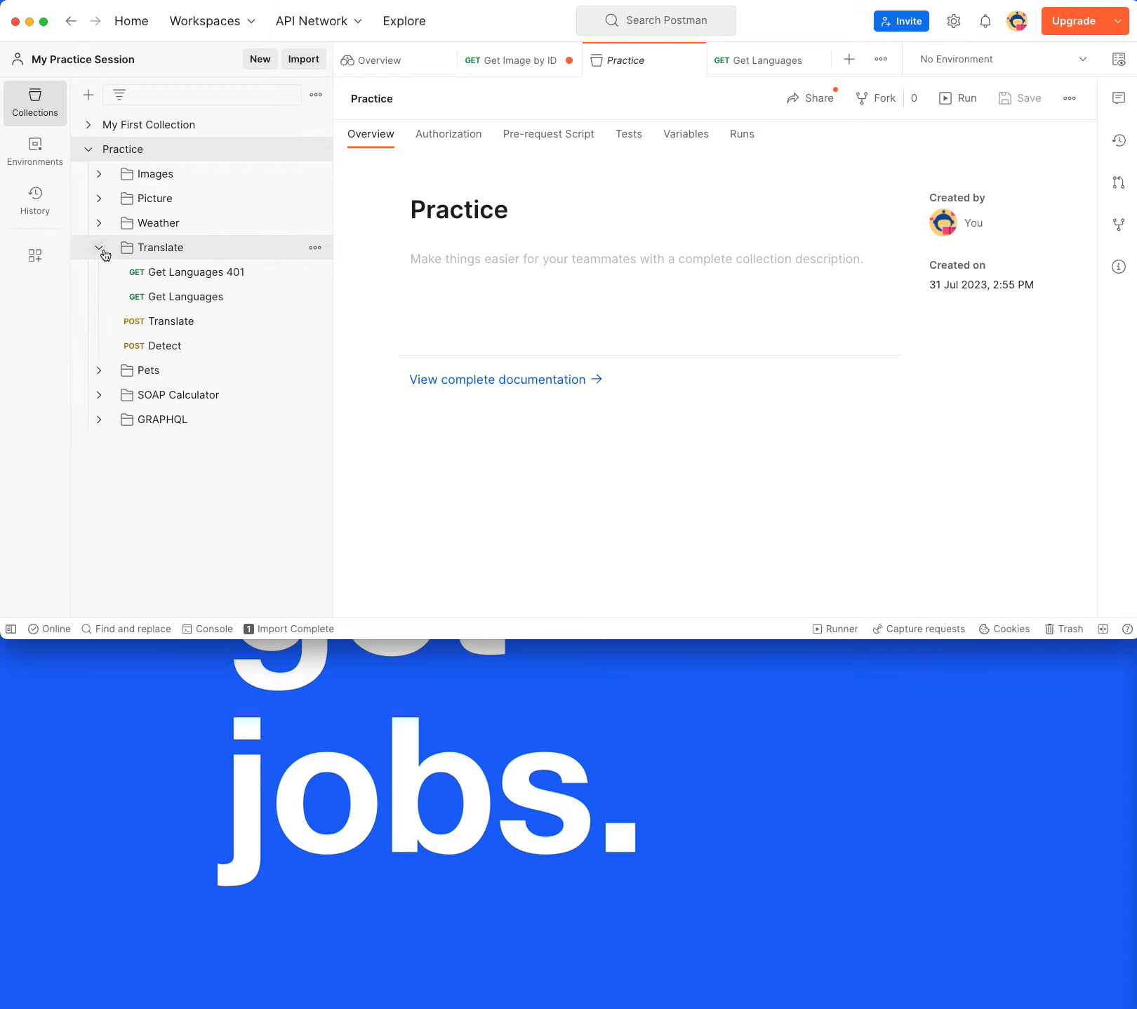
pyautogui.click(252, 303)
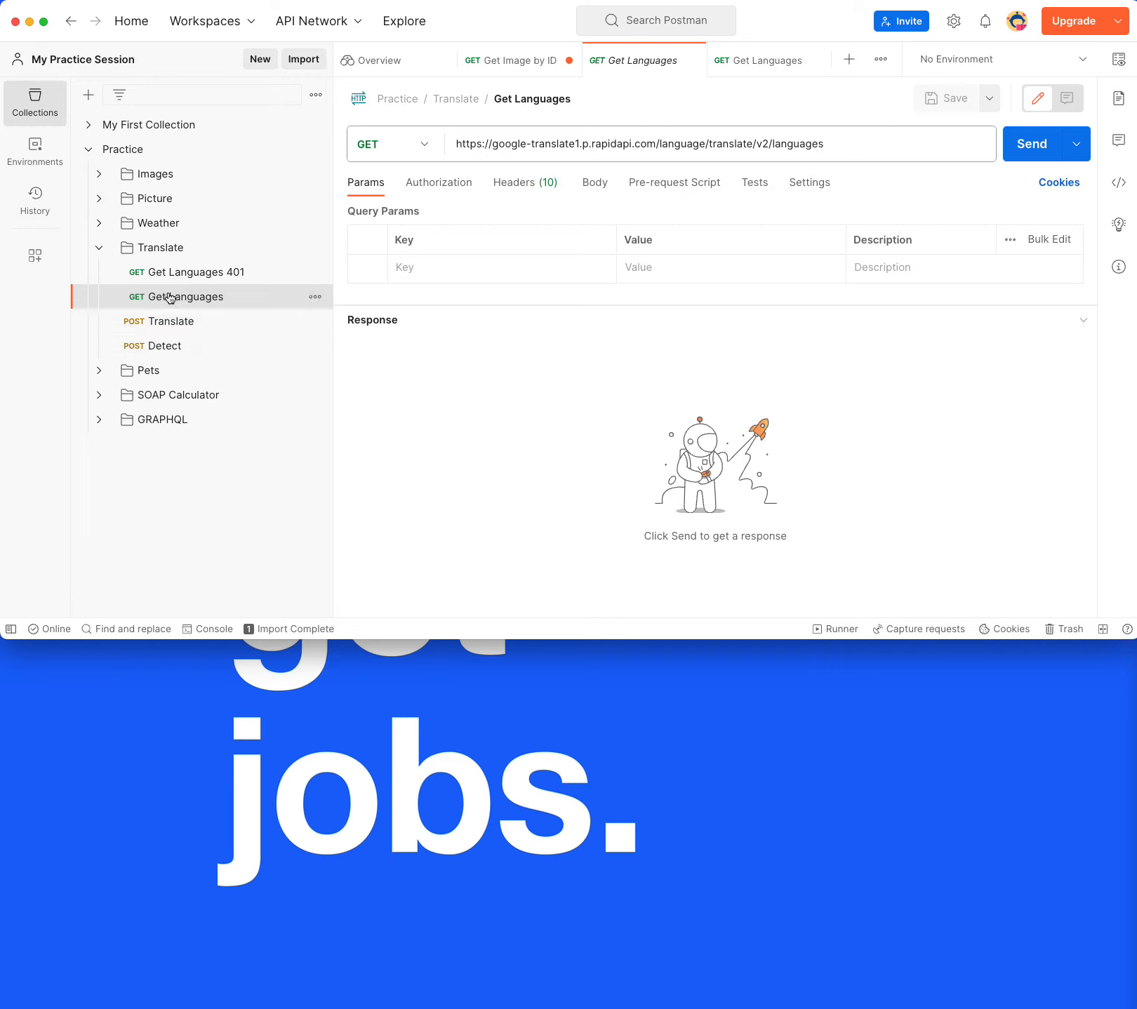
# Replace the Get Languages request in My First Collection's Translate folder with the one from the imported Practice collection, and send it
pyautogui.moveTo(170, 298); pyautogui.dragTo(92, 125)
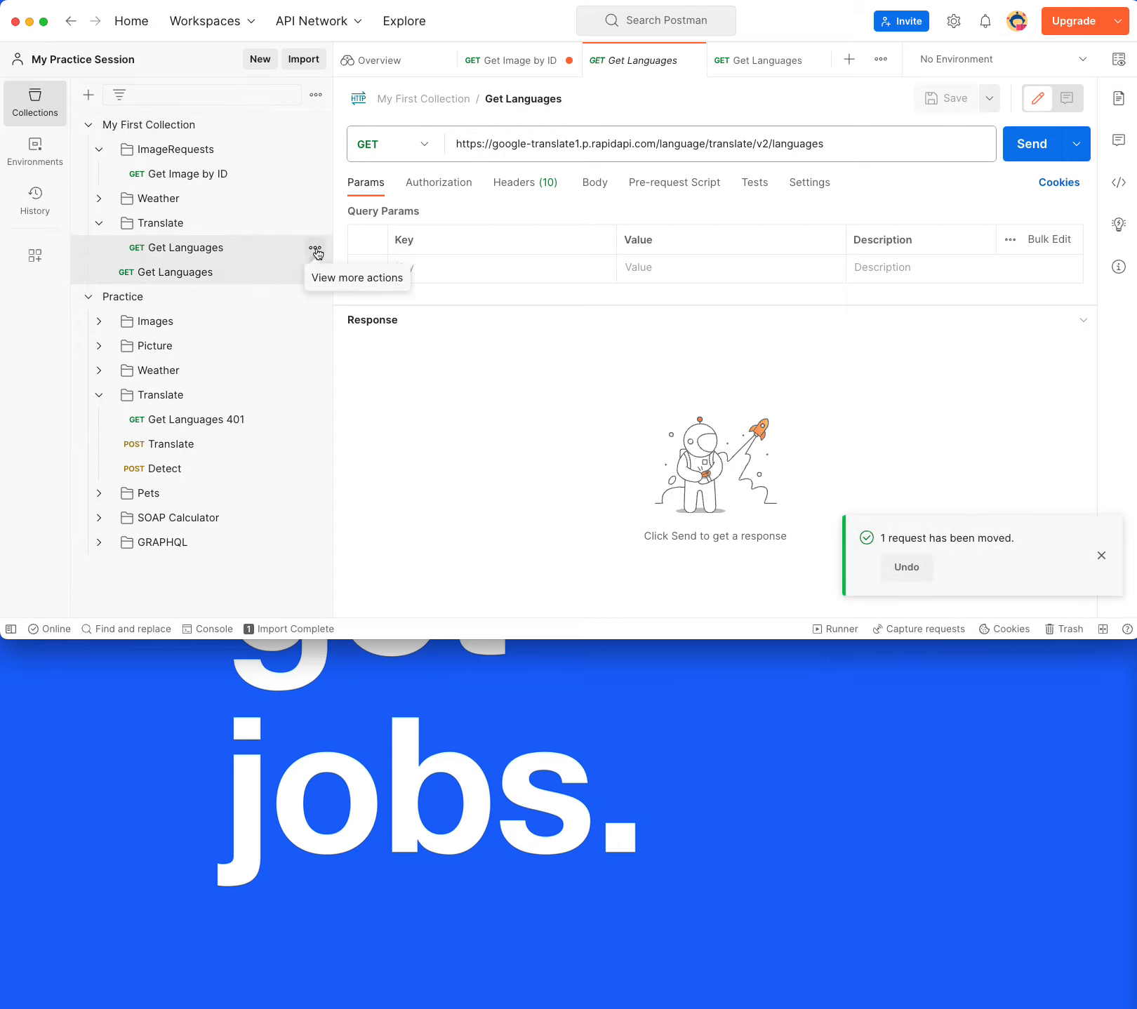
pyautogui.click(316, 251)
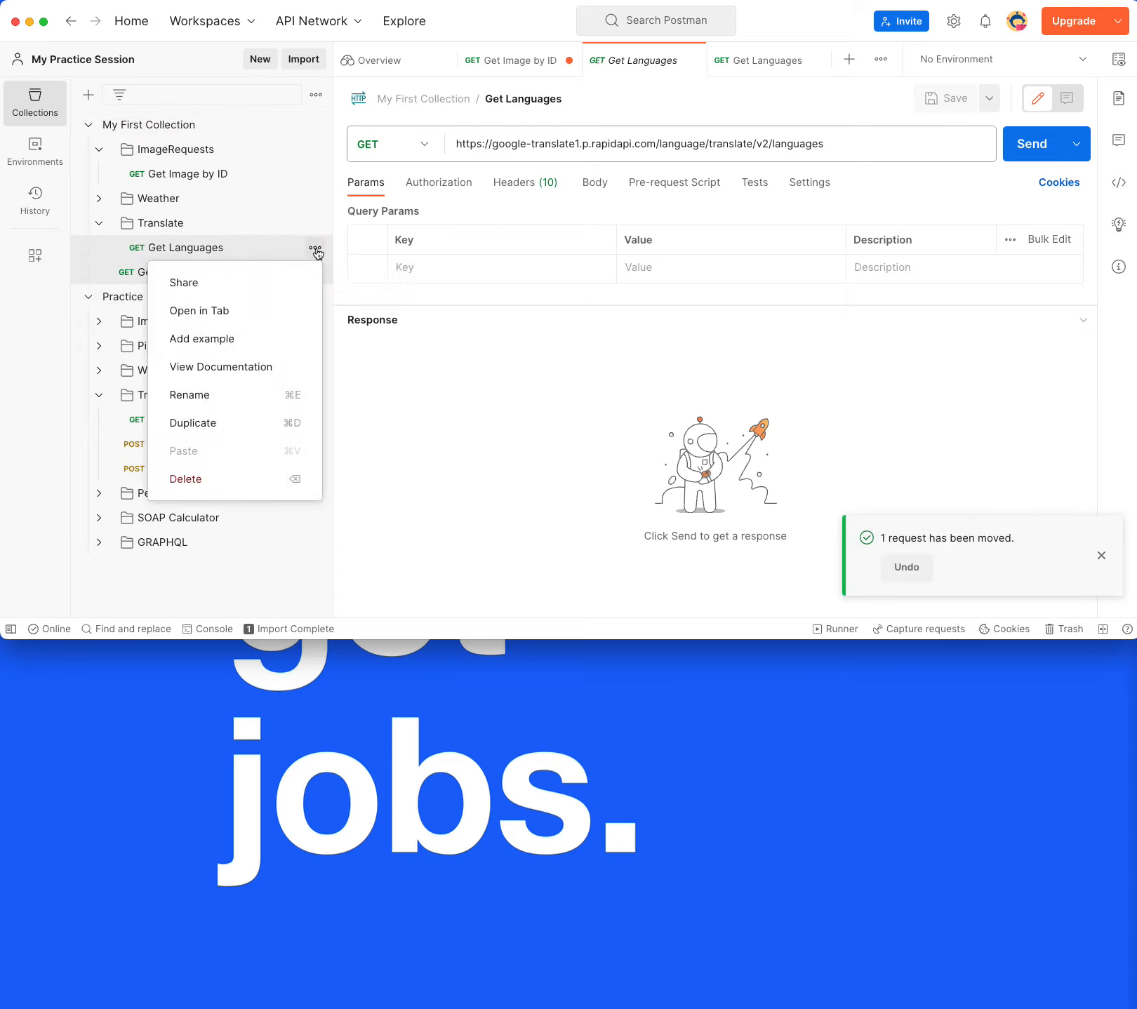
pyautogui.click(226, 477)
pyautogui.click(695, 361)
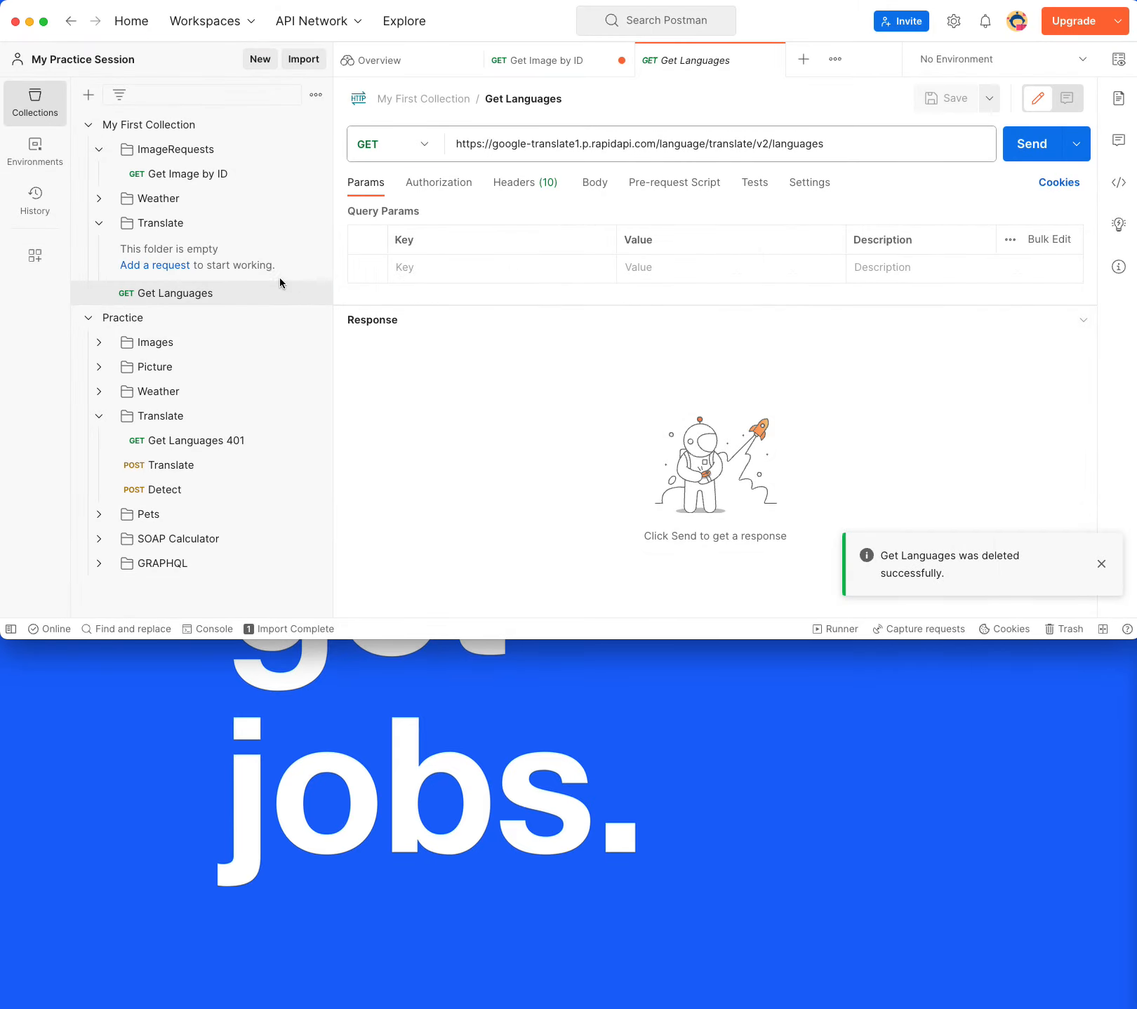
pyautogui.moveTo(193, 297); pyautogui.dragTo(168, 228)
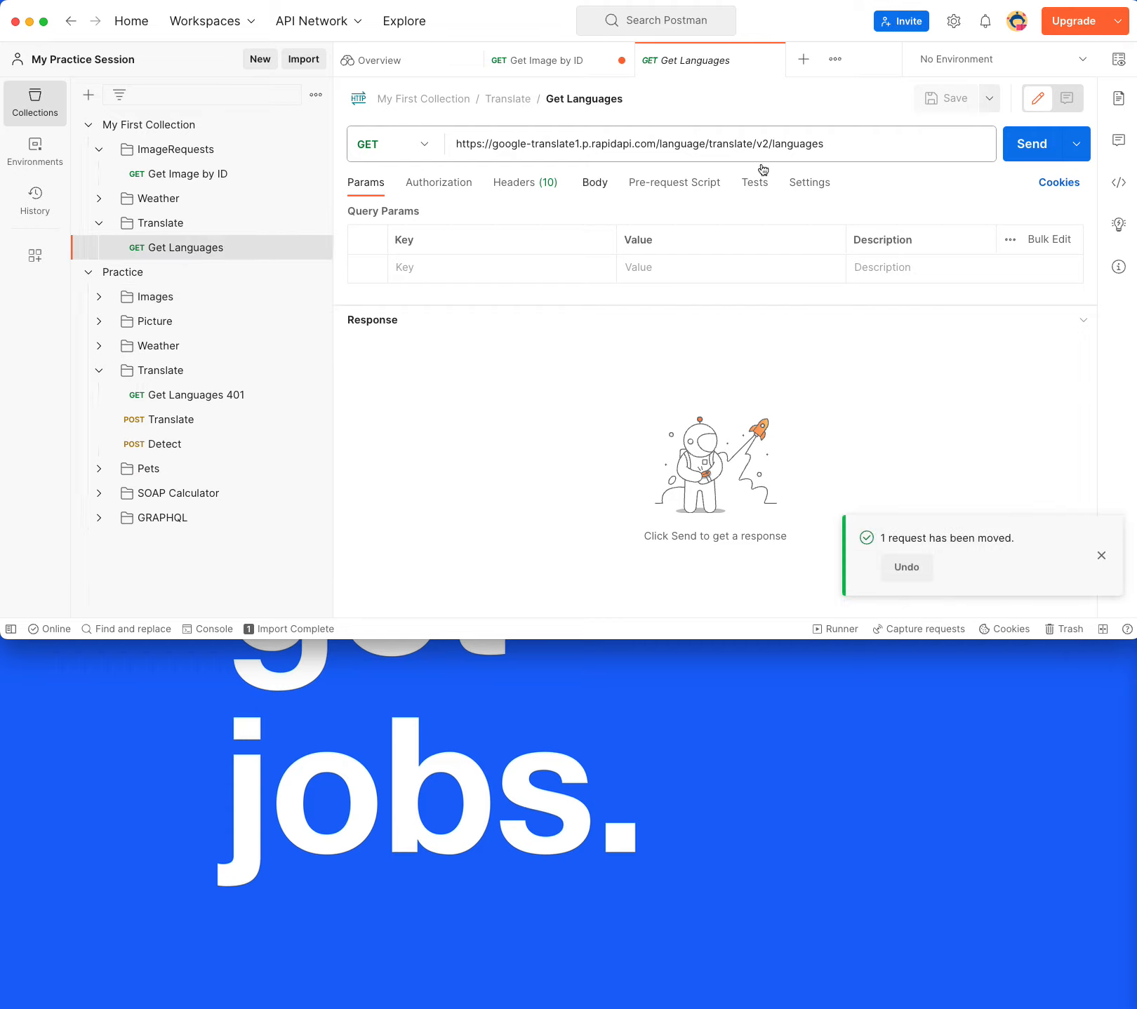
pyautogui.click(1047, 147)
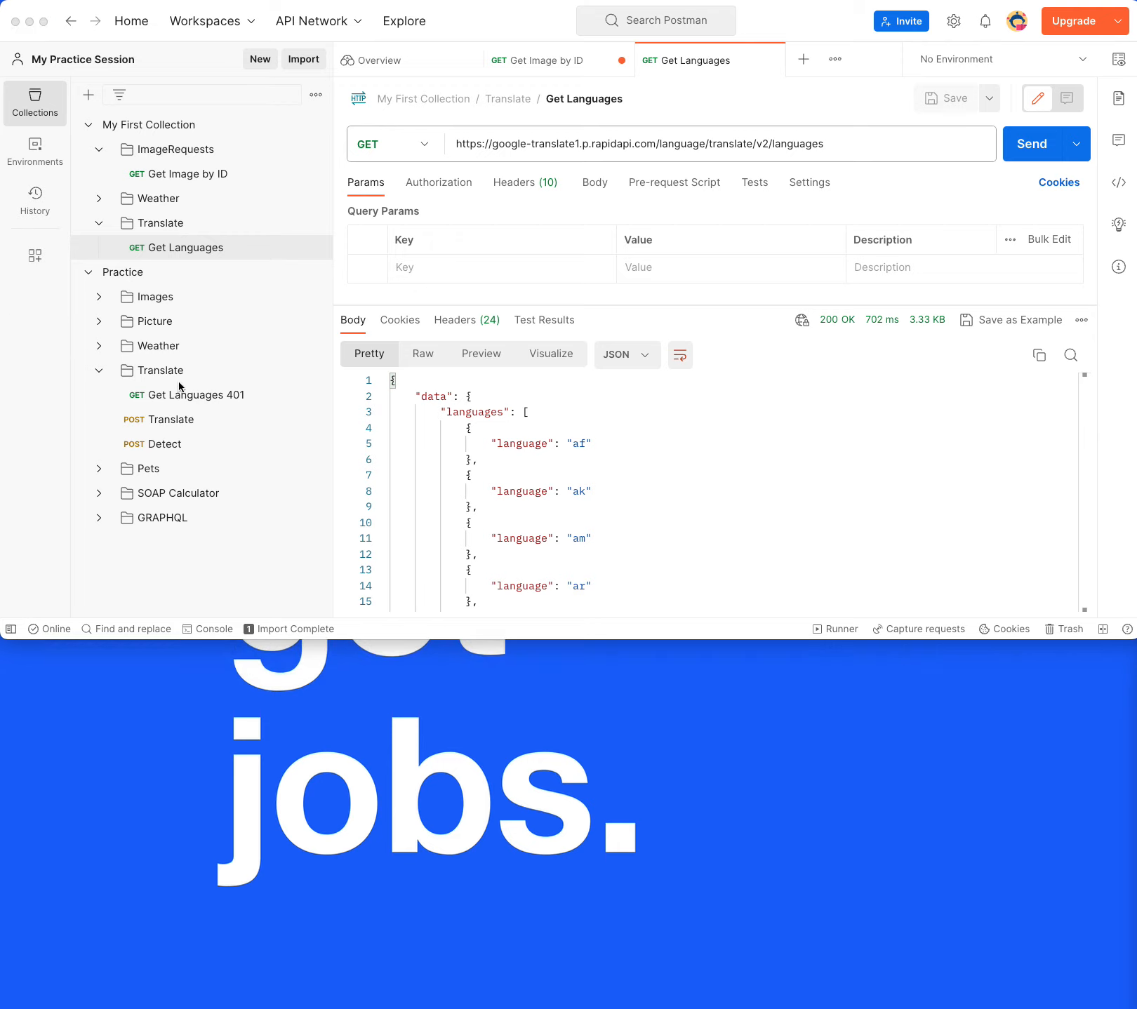
# Compare the endpoint URLs of the Get Languages request and the Practice collection's POST Translate request
pyautogui.click(174, 421)
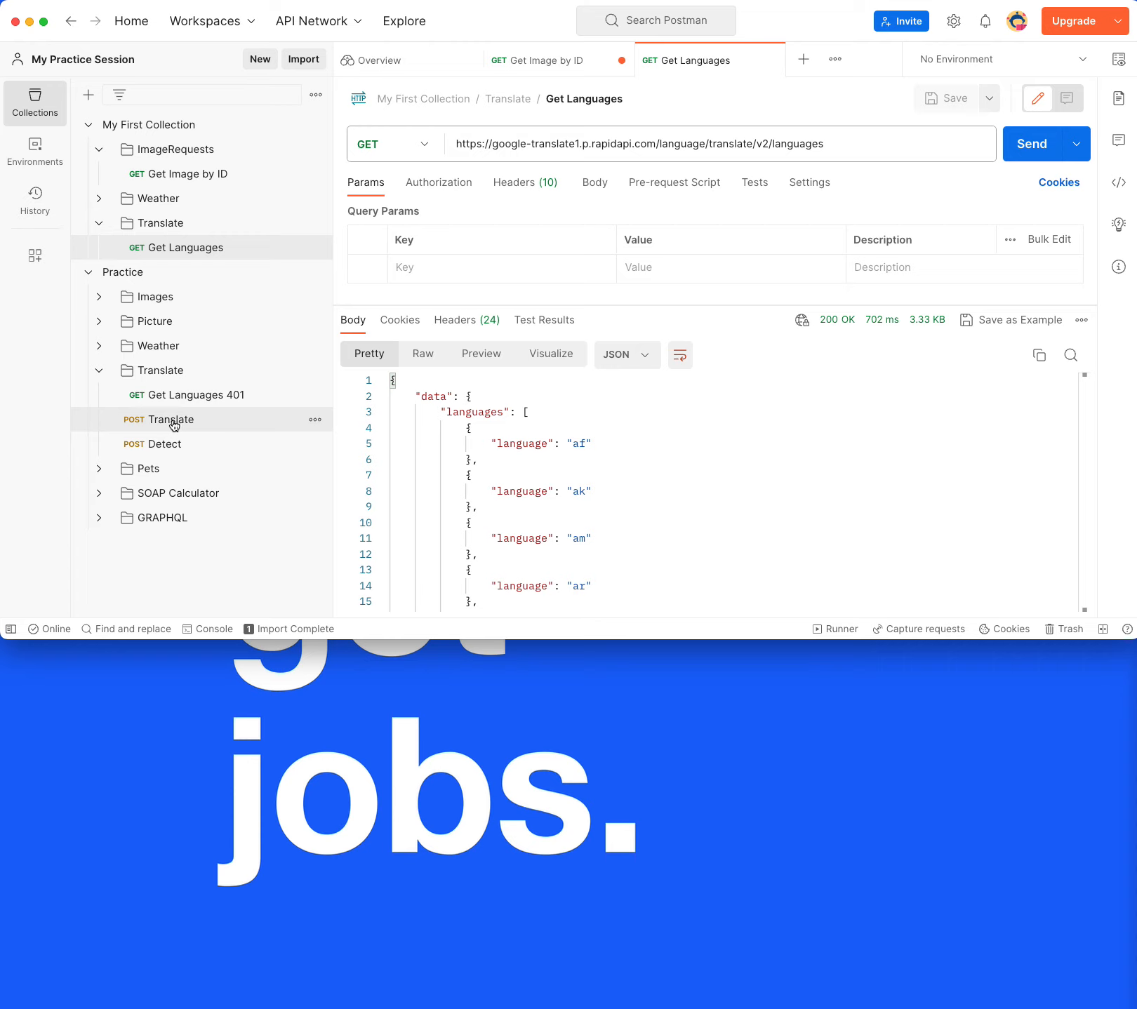
pyautogui.click(173, 421)
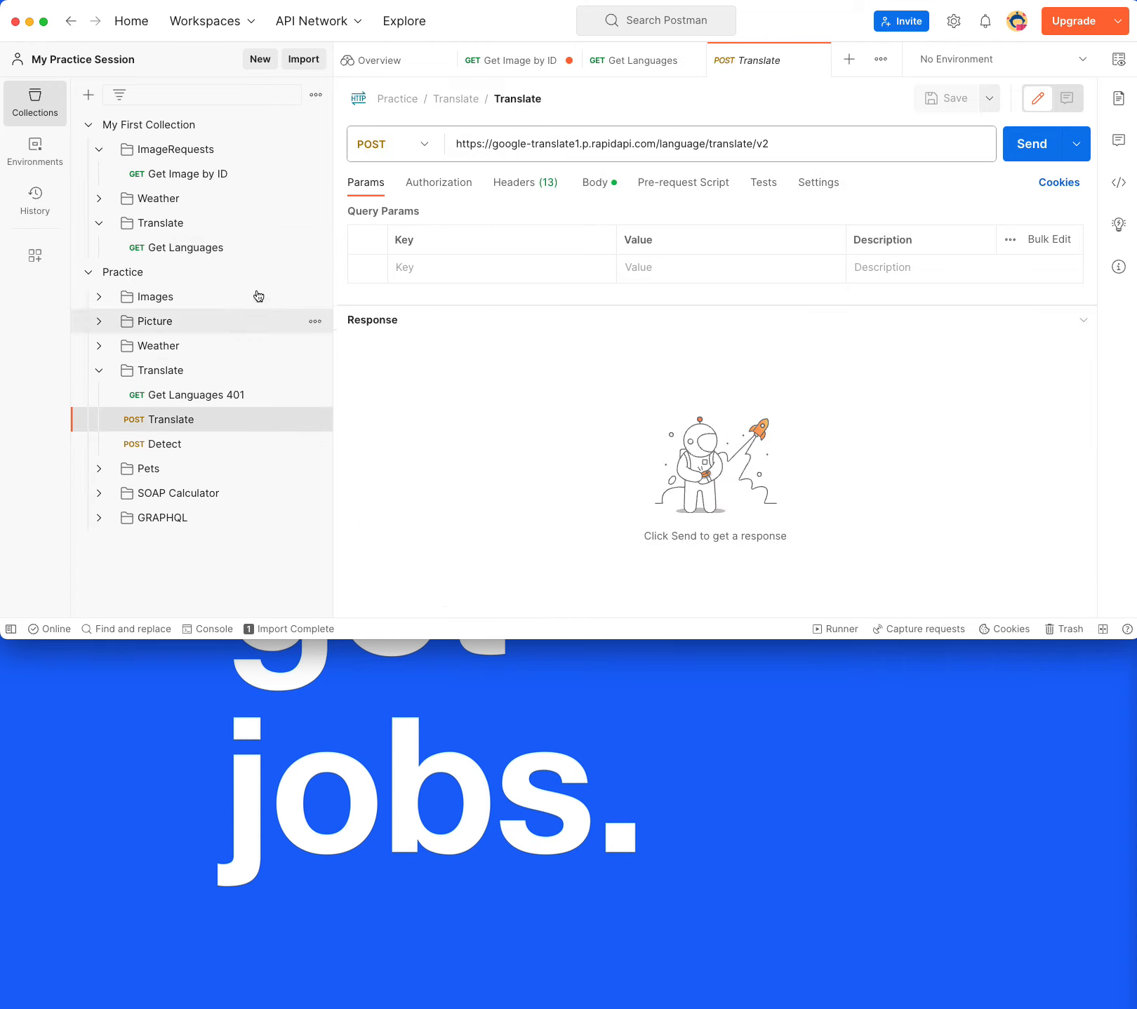
pyautogui.click(211, 249)
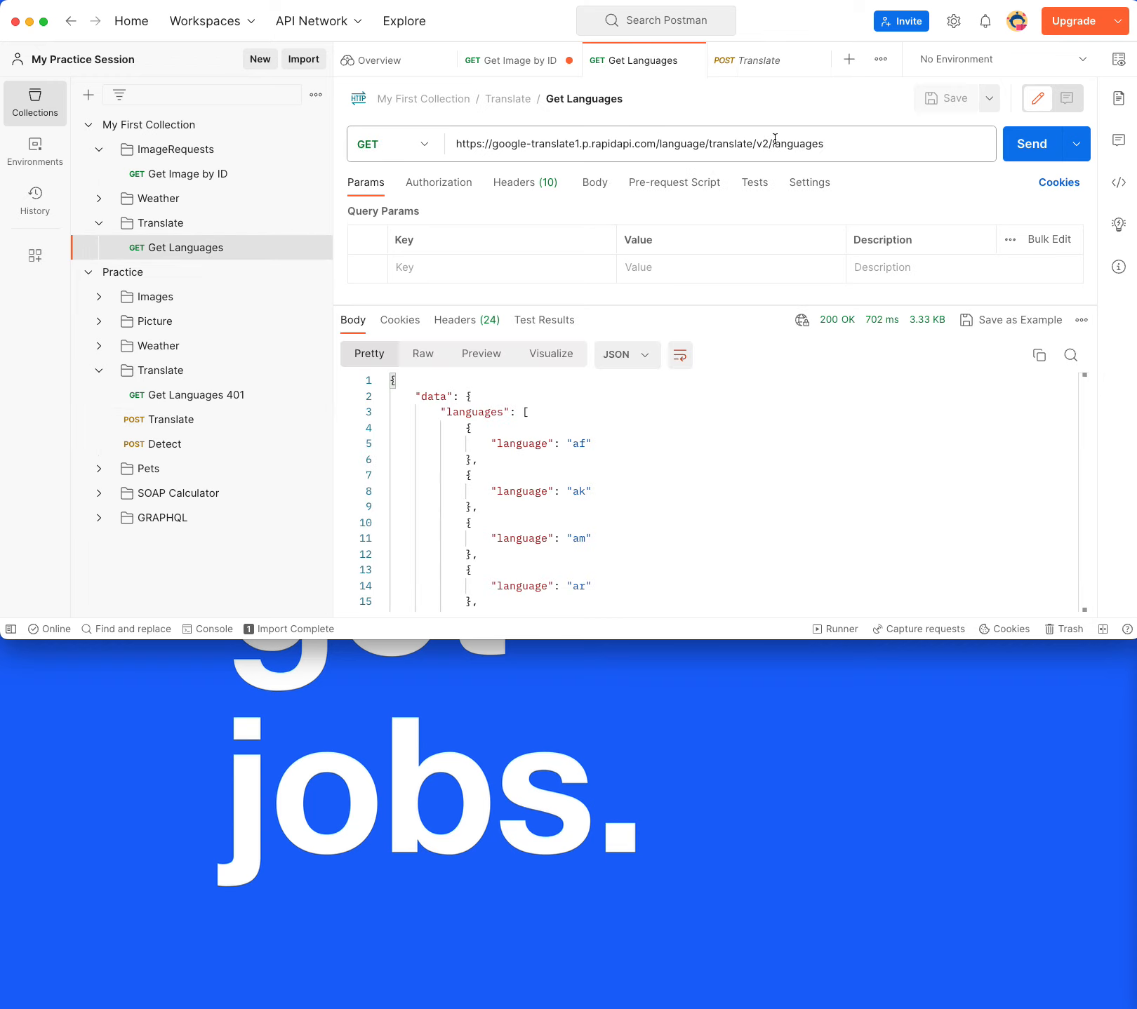
pyautogui.moveTo(836, 140); pyautogui.dragTo(772, 143)
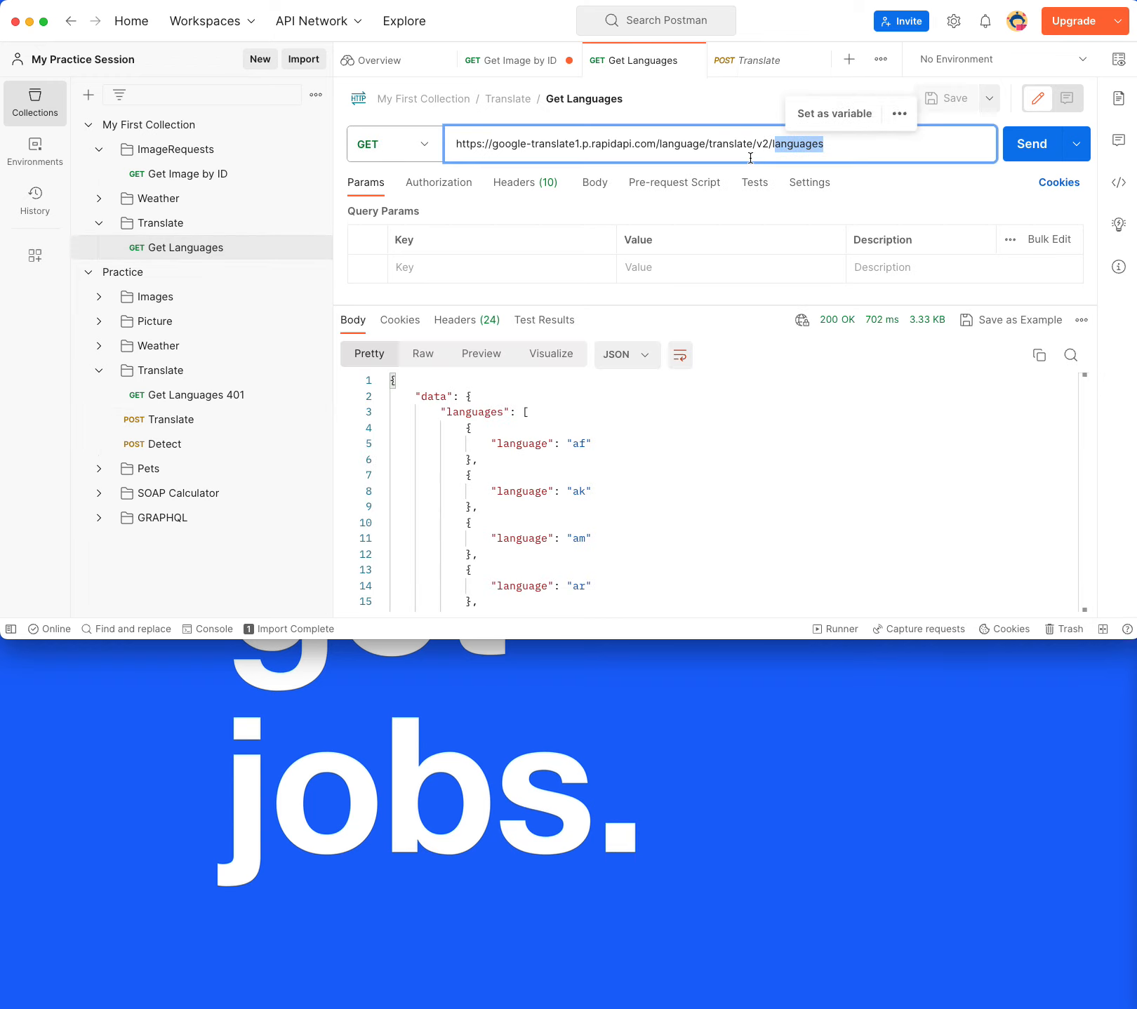
pyautogui.click(756, 148)
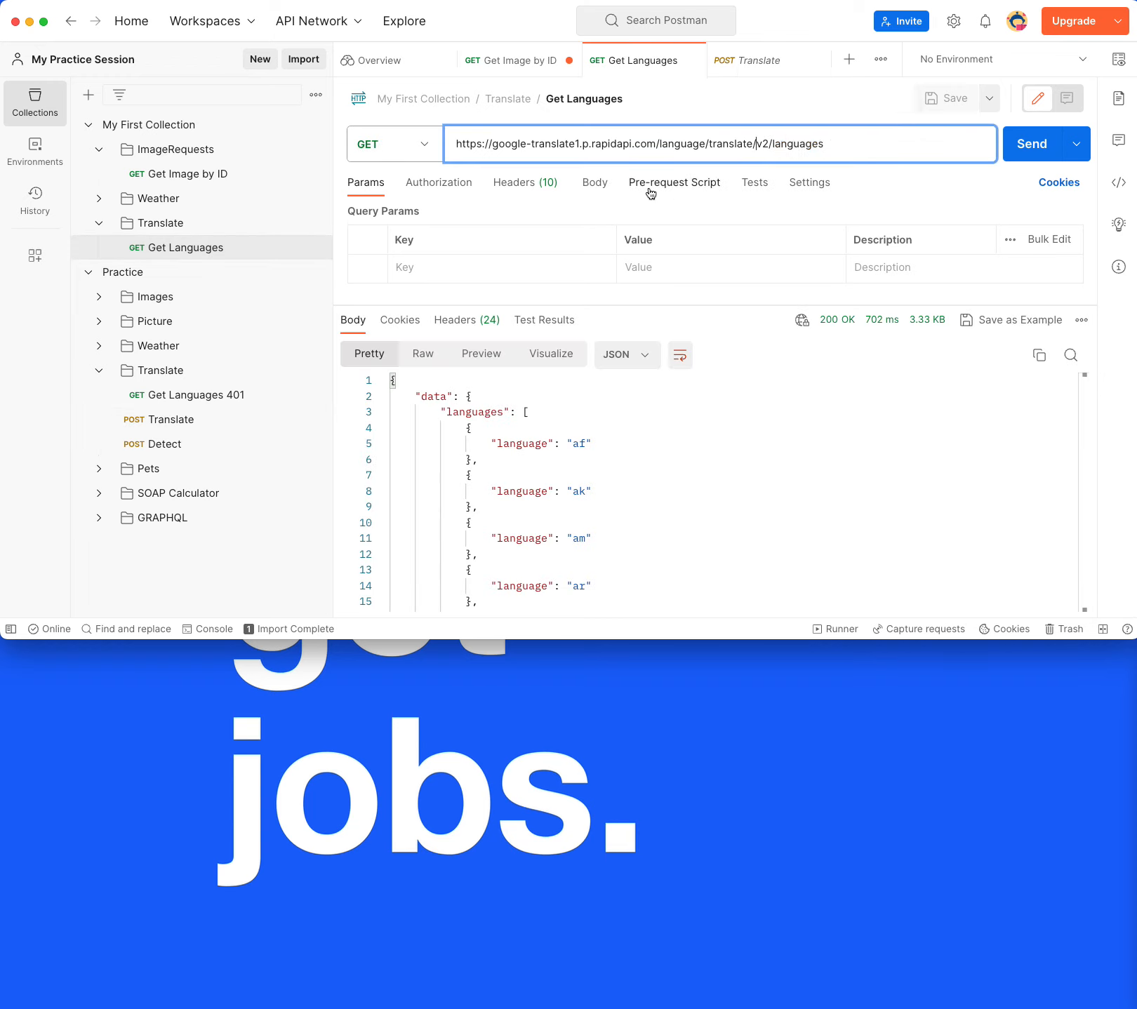
pyautogui.click(209, 397)
pyautogui.click(222, 420)
pyautogui.moveTo(802, 145); pyautogui.dragTo(483, 119)
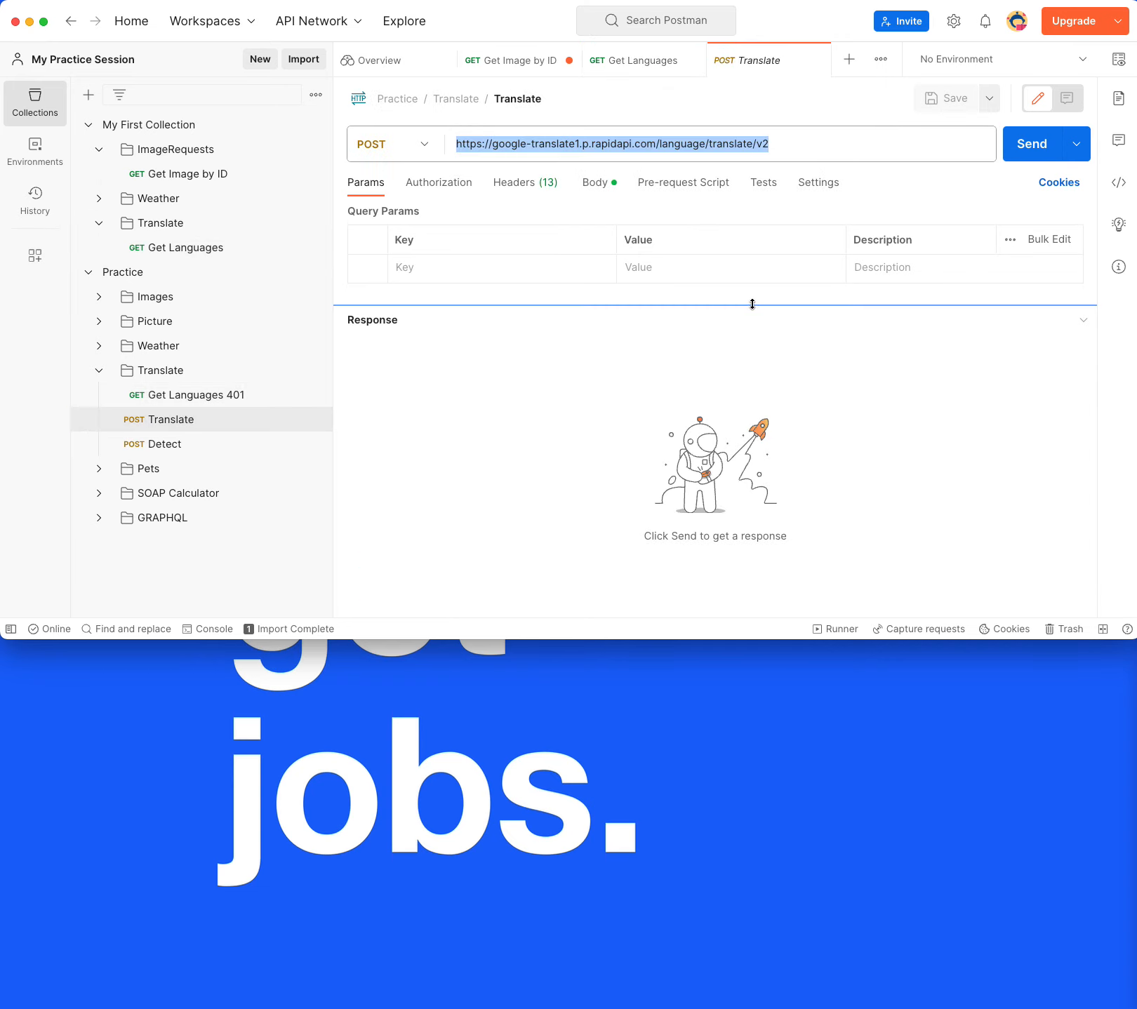
pyautogui.moveTo(751, 306); pyautogui.dragTo(741, 353)
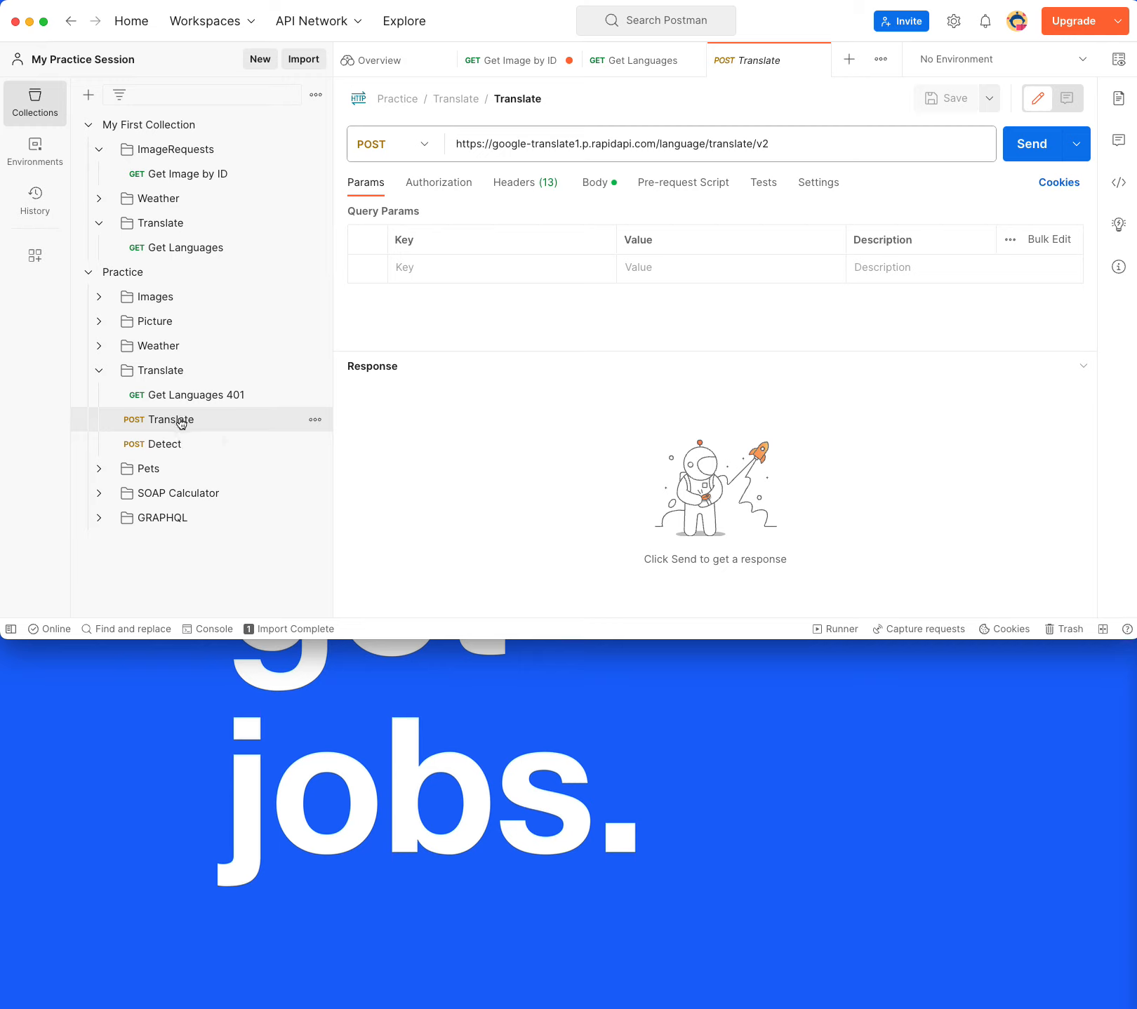
# Move the POST Translate request from Practice into My First Collection's Translate folder, above Get Languages, and open it
pyautogui.moveTo(181, 423); pyautogui.dragTo(170, 228)
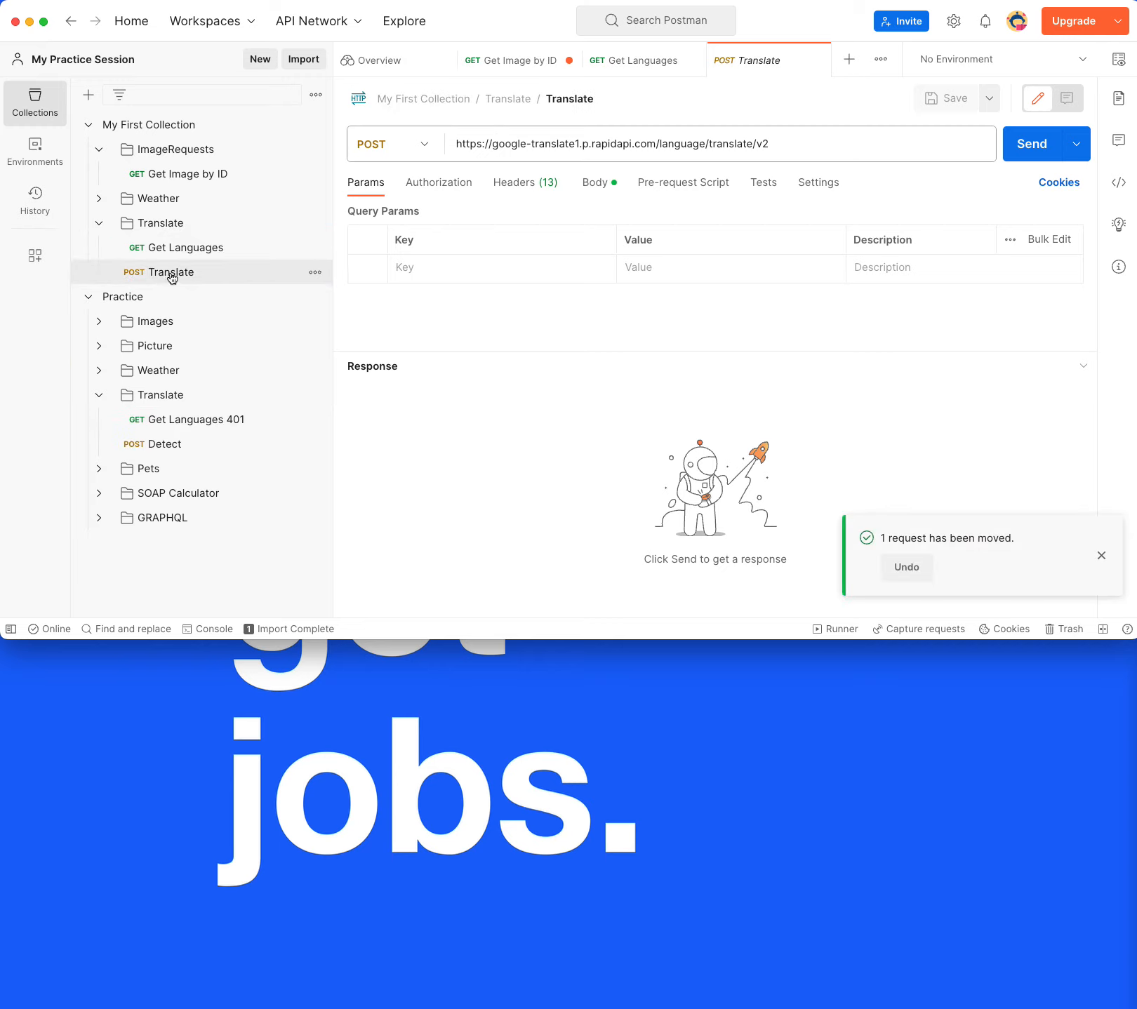
pyautogui.moveTo(173, 274); pyautogui.dragTo(162, 239)
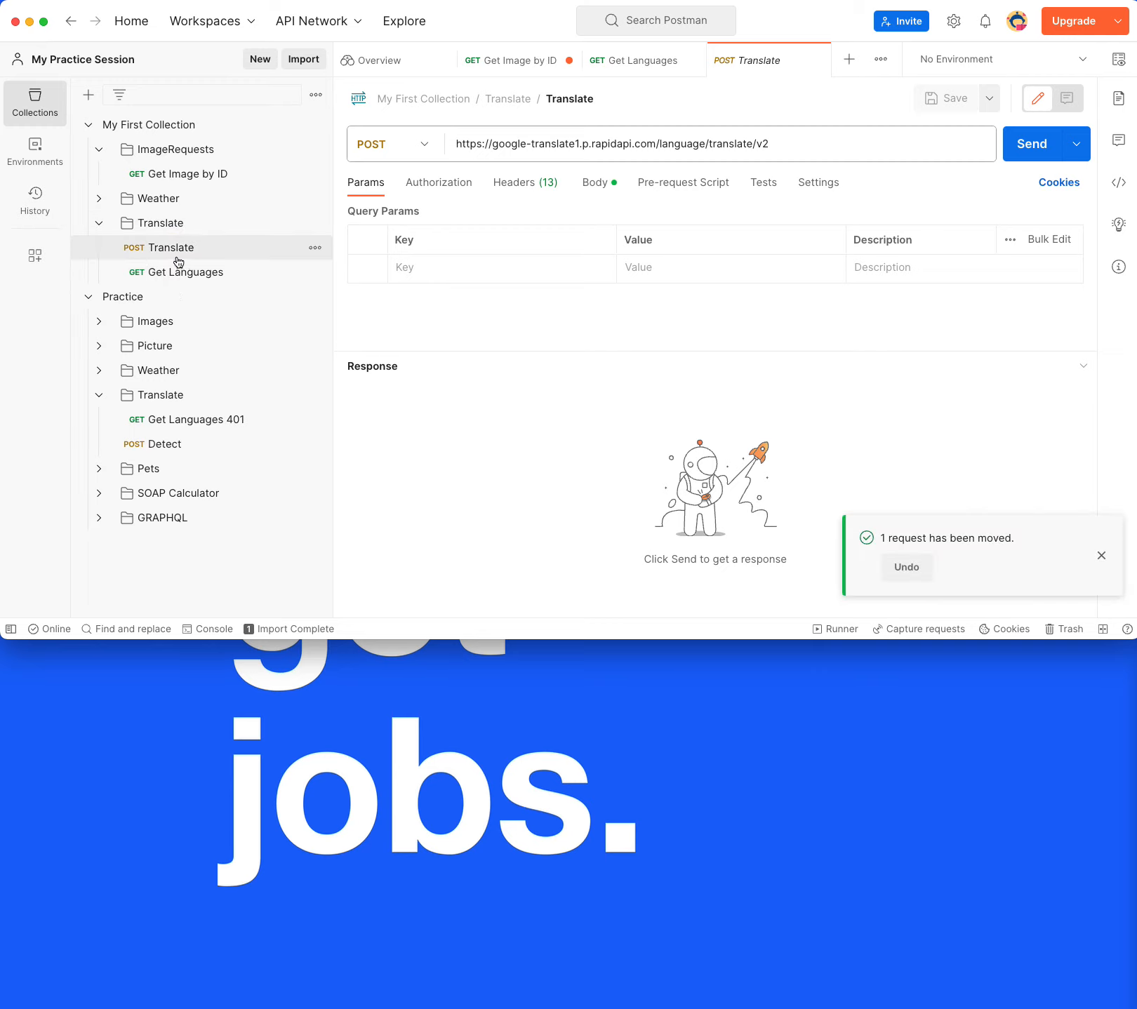
pyautogui.click(172, 254)
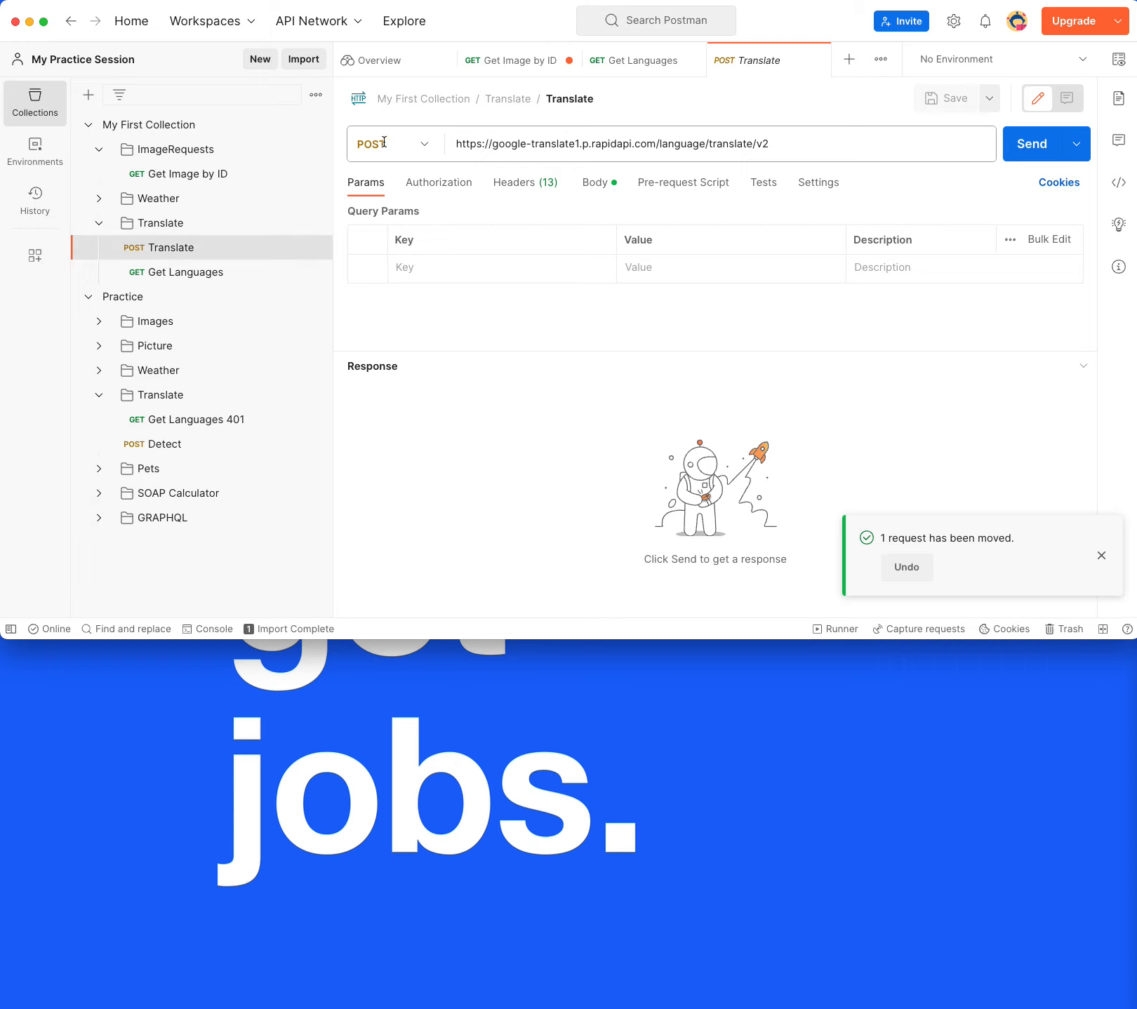
# Set the q value in the Translate request's form body to "Hi everybody", enlarging the request area to show all parameters
pyautogui.click(598, 186)
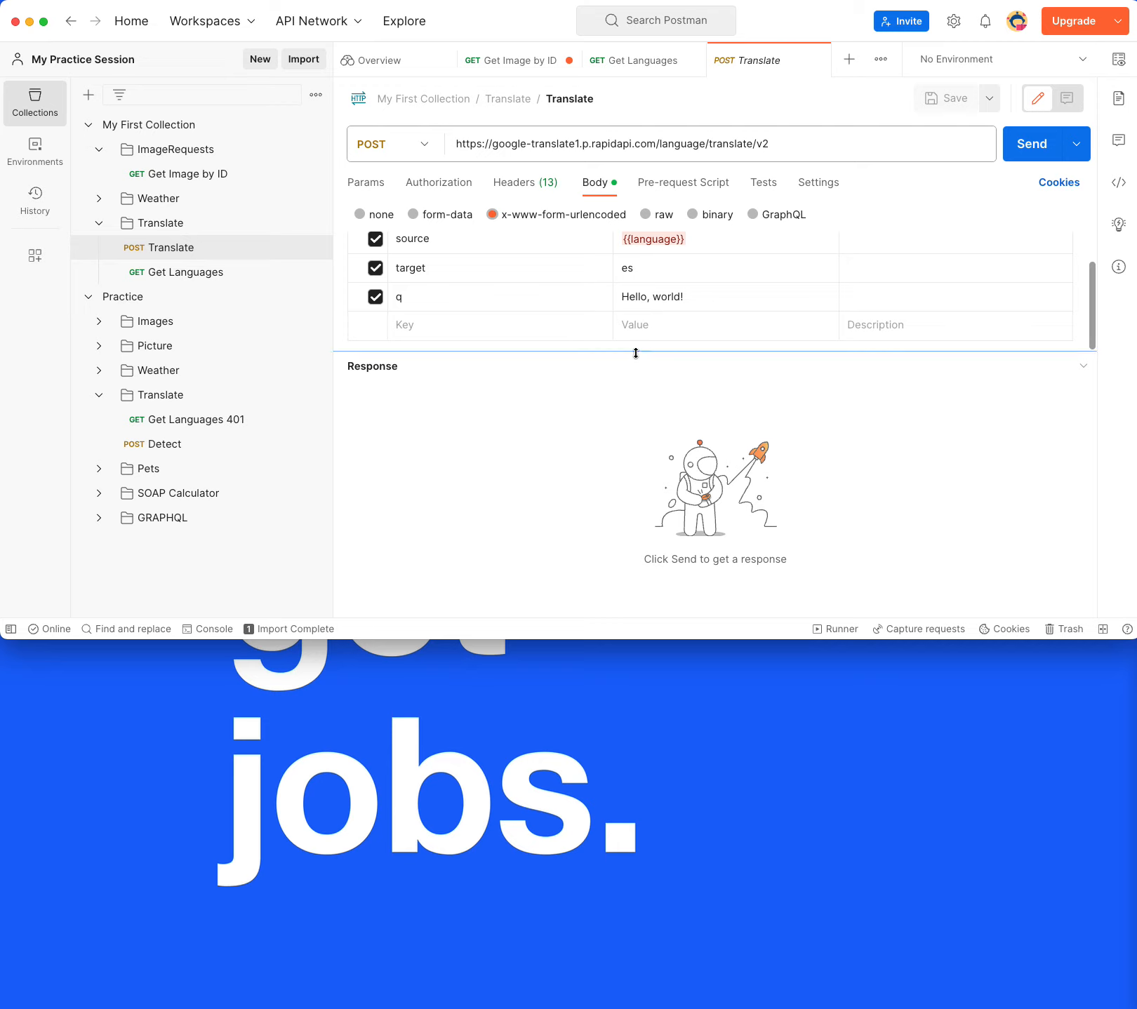
pyautogui.moveTo(634, 352); pyautogui.dragTo(635, 409)
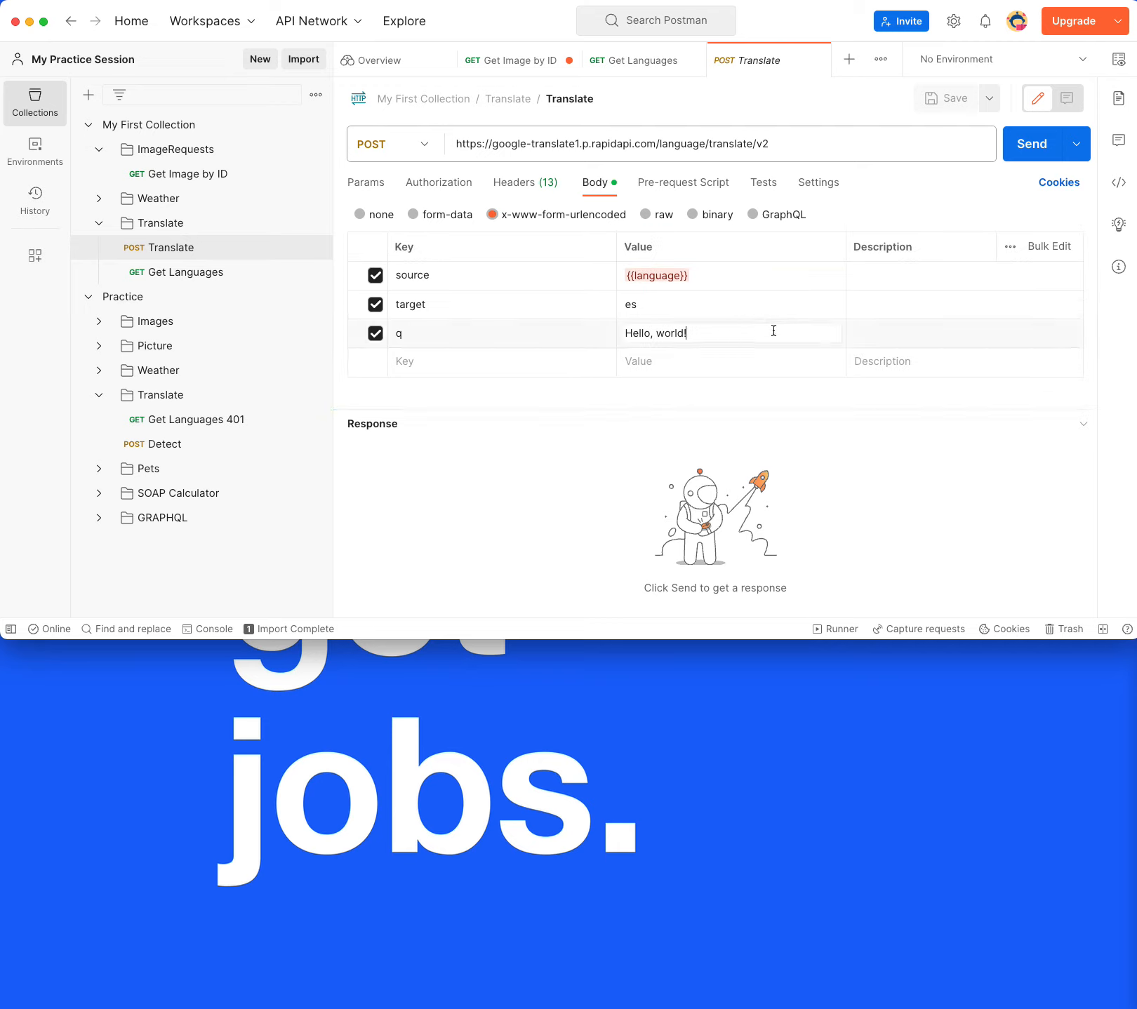
pyautogui.moveTo(771, 330); pyautogui.dragTo(585, 326)
pyautogui.write('Hi everybody')
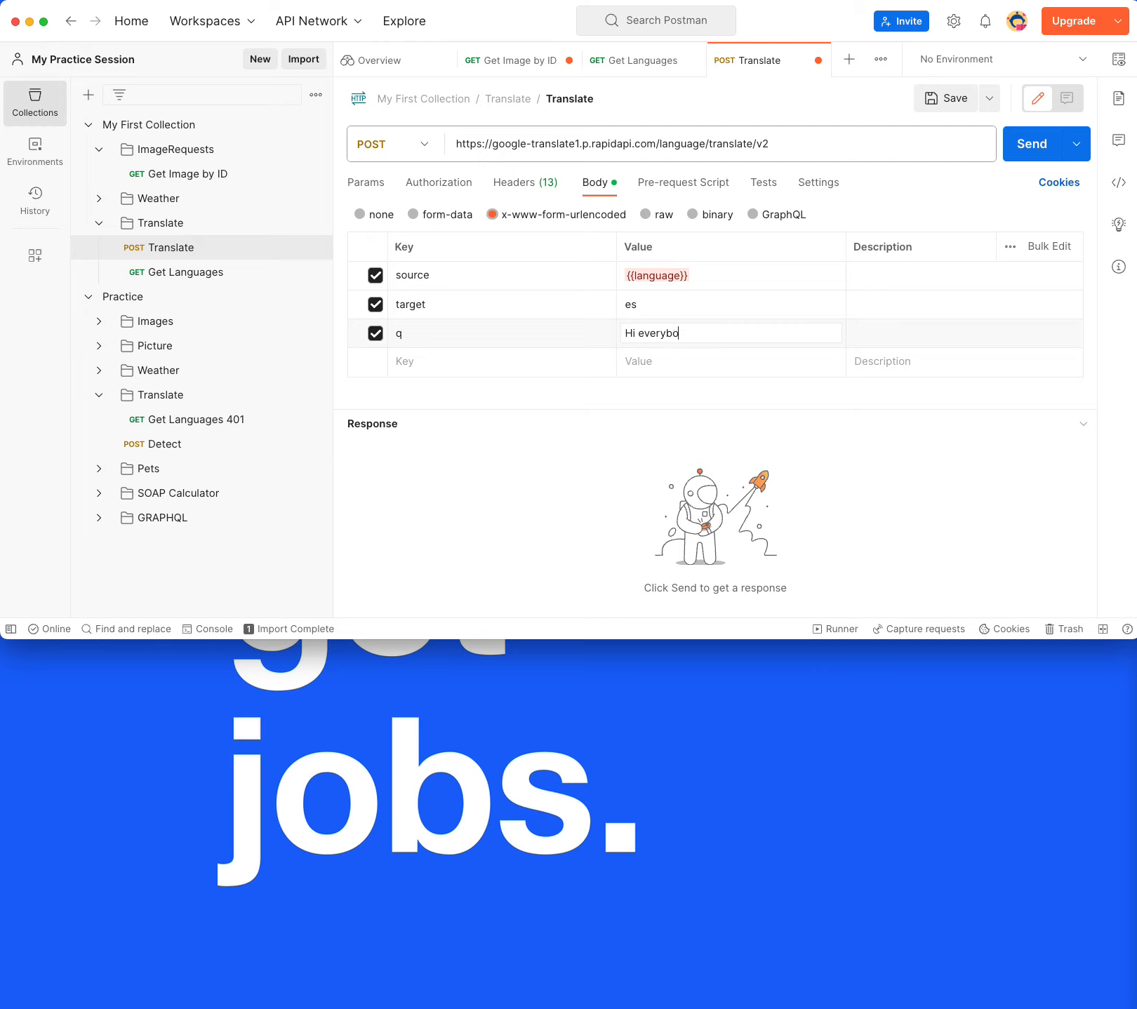
# Set the target value in the Translate request body to jp and send the request
pyautogui.click(642, 304)
pyautogui.press('BackSpace')
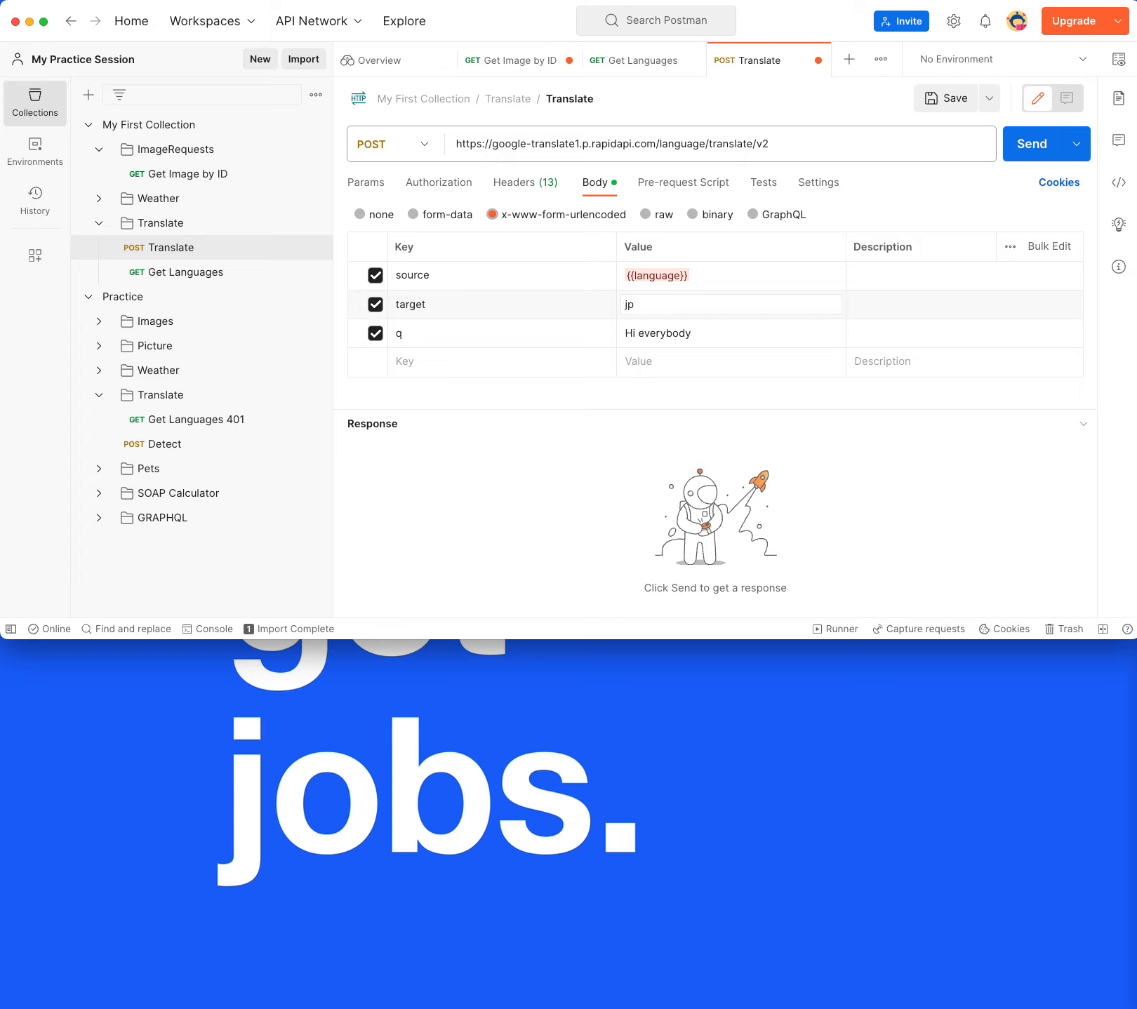
pyautogui.write('jp')
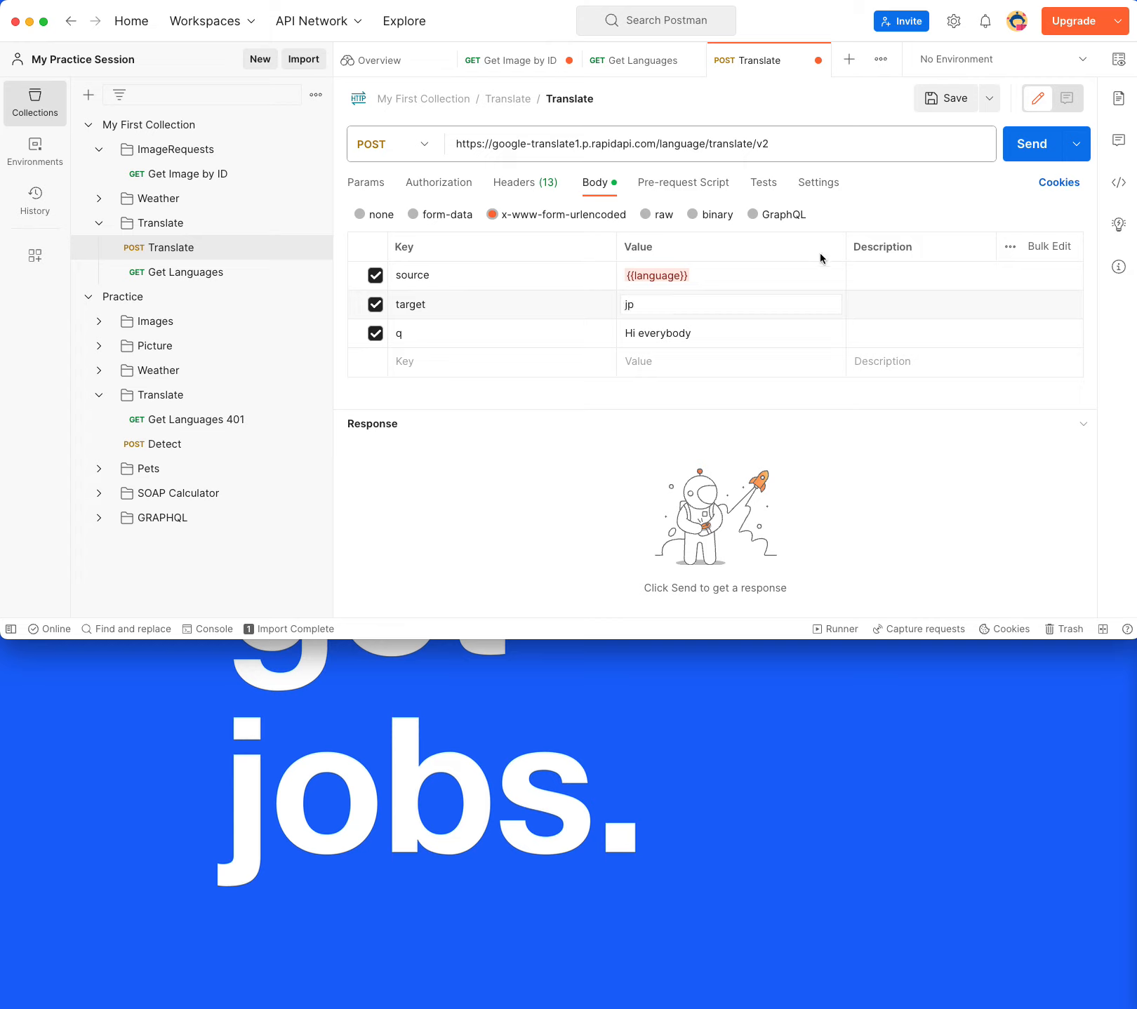
pyautogui.click(1021, 156)
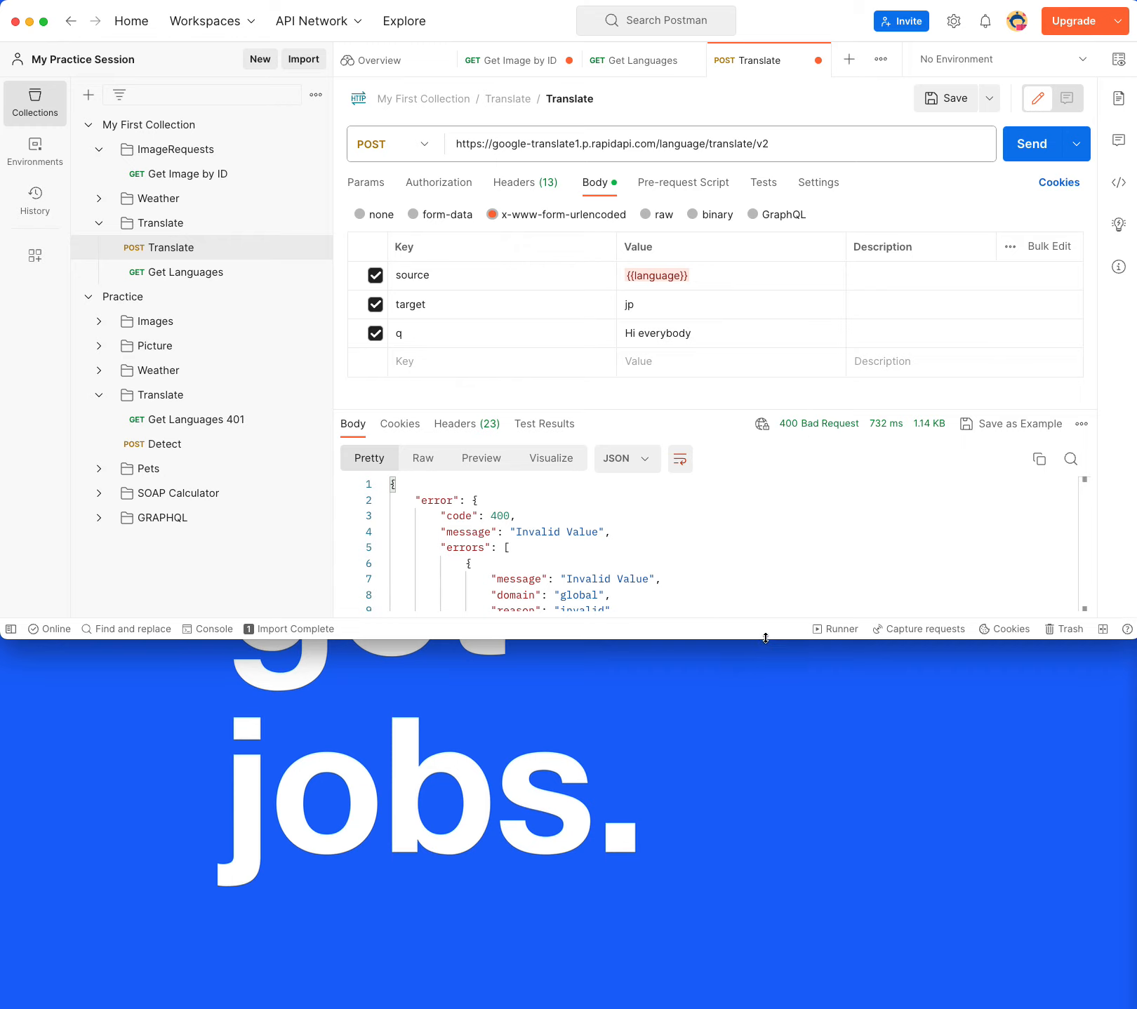
# Enlarge the window and examine the Translate response body, down to the field violation description in its details
pyautogui.moveTo(767, 640); pyautogui.dragTo(766, 751)
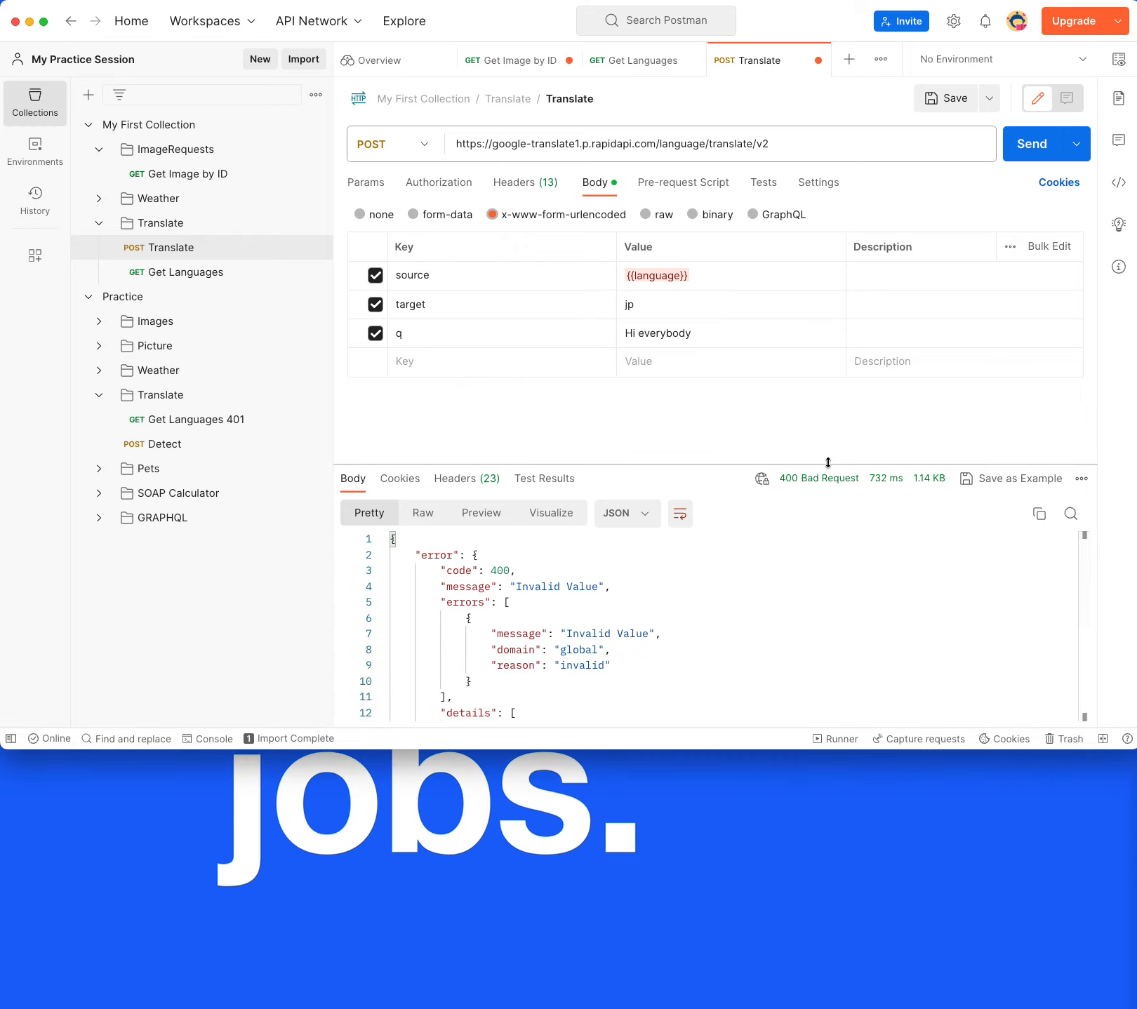
pyautogui.moveTo(834, 447); pyautogui.dragTo(836, 426)
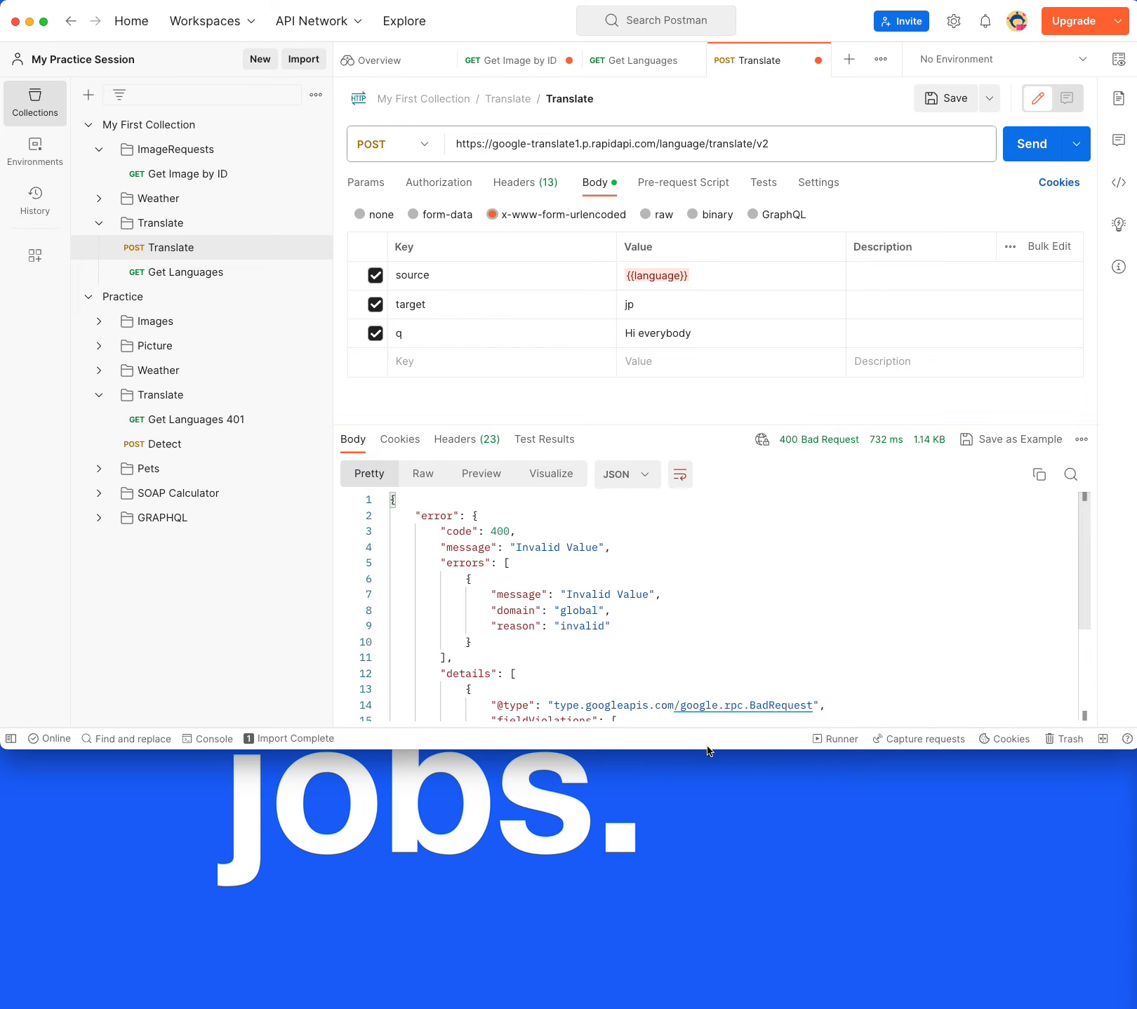
pyautogui.moveTo(708, 752); pyautogui.dragTo(679, 906)
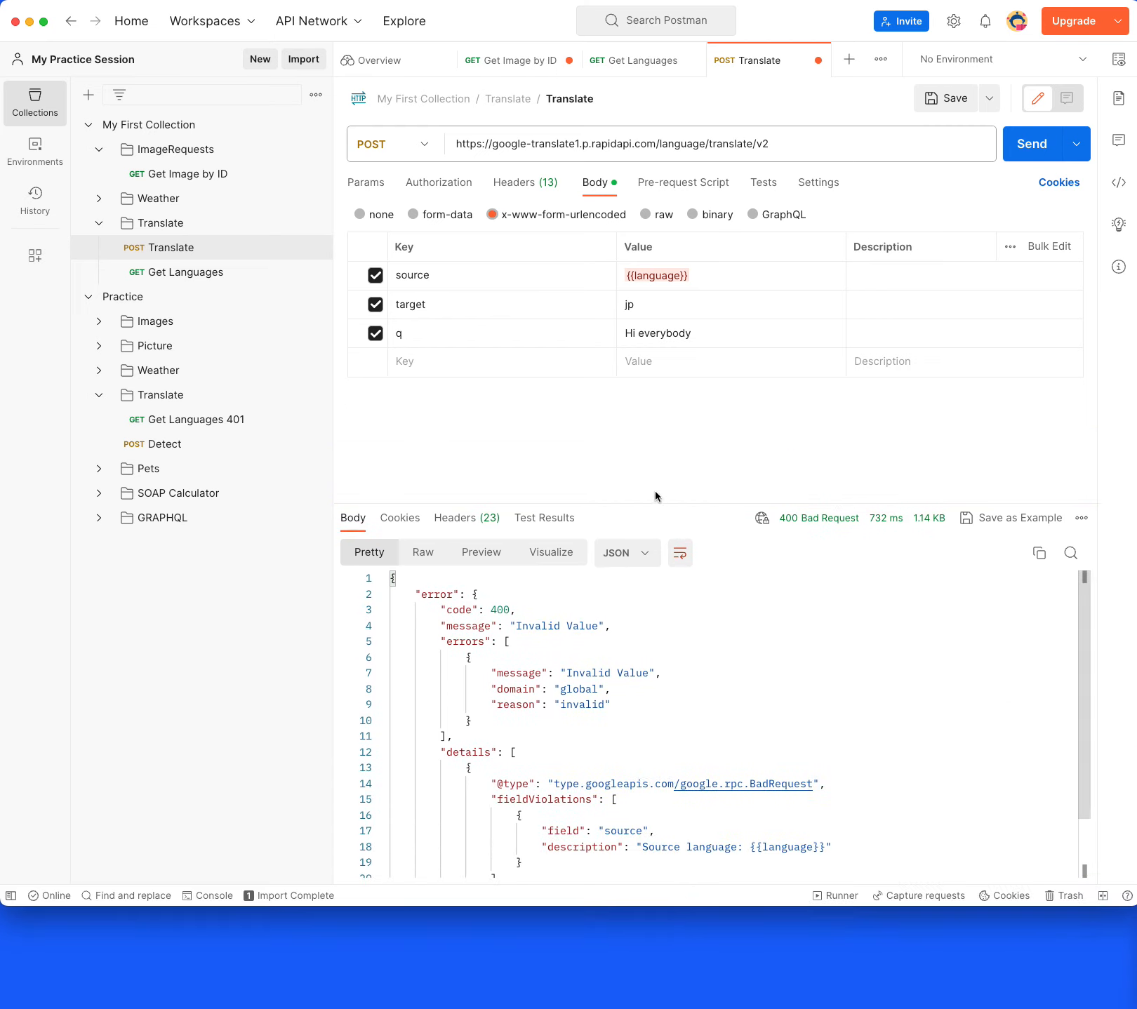
pyautogui.moveTo(657, 508)
pyautogui.mouseDown()
pyautogui.moveTo(663, 459)
pyautogui.moveTo(663, 505)
pyautogui.mouseUp()
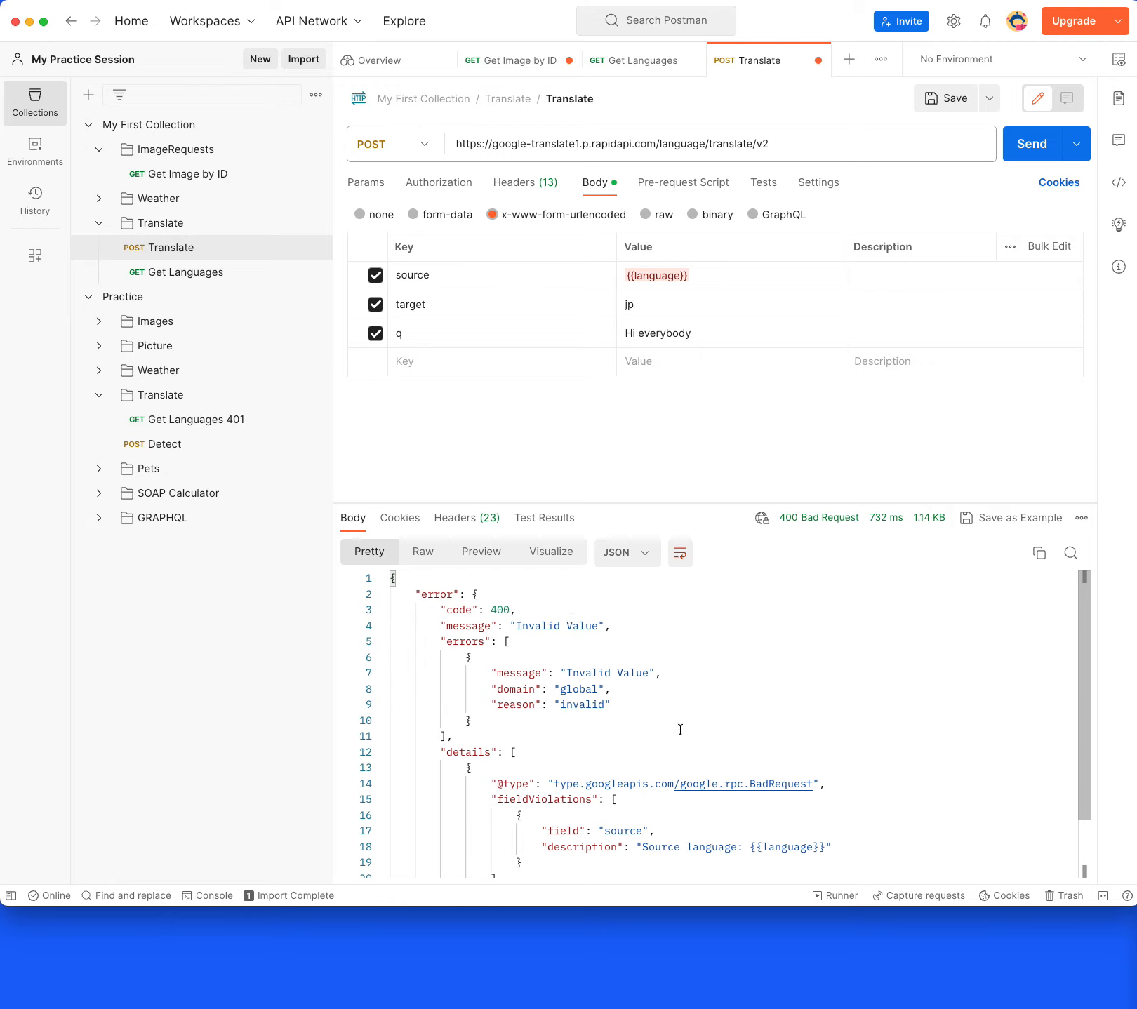
pyautogui.scroll(-2, 676, 715)
pyautogui.moveTo(658, 775); pyautogui.dragTo(733, 775)
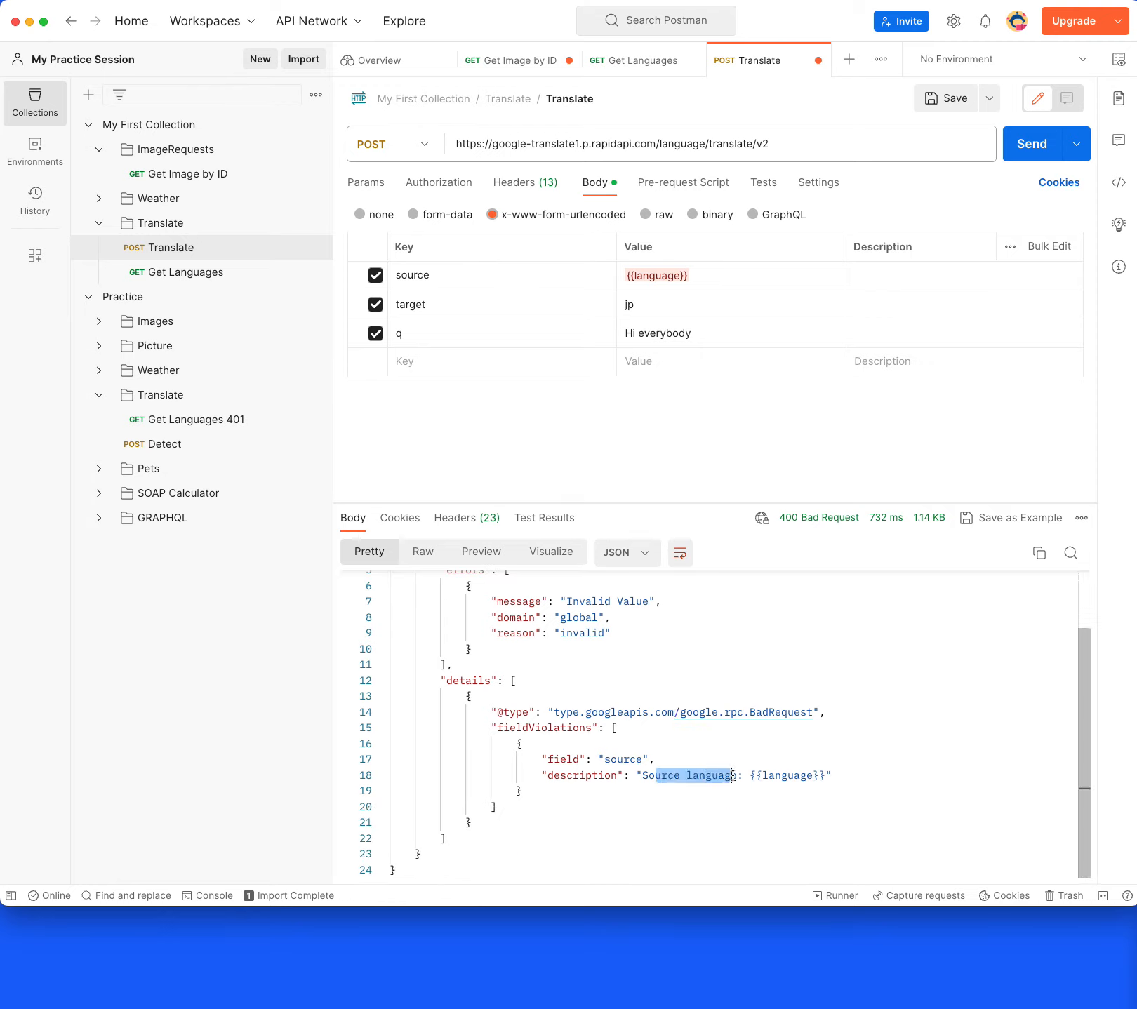
# Replace the source value in the Translate body with en, resend the request, and examine the field violation in the response
pyautogui.click(696, 274)
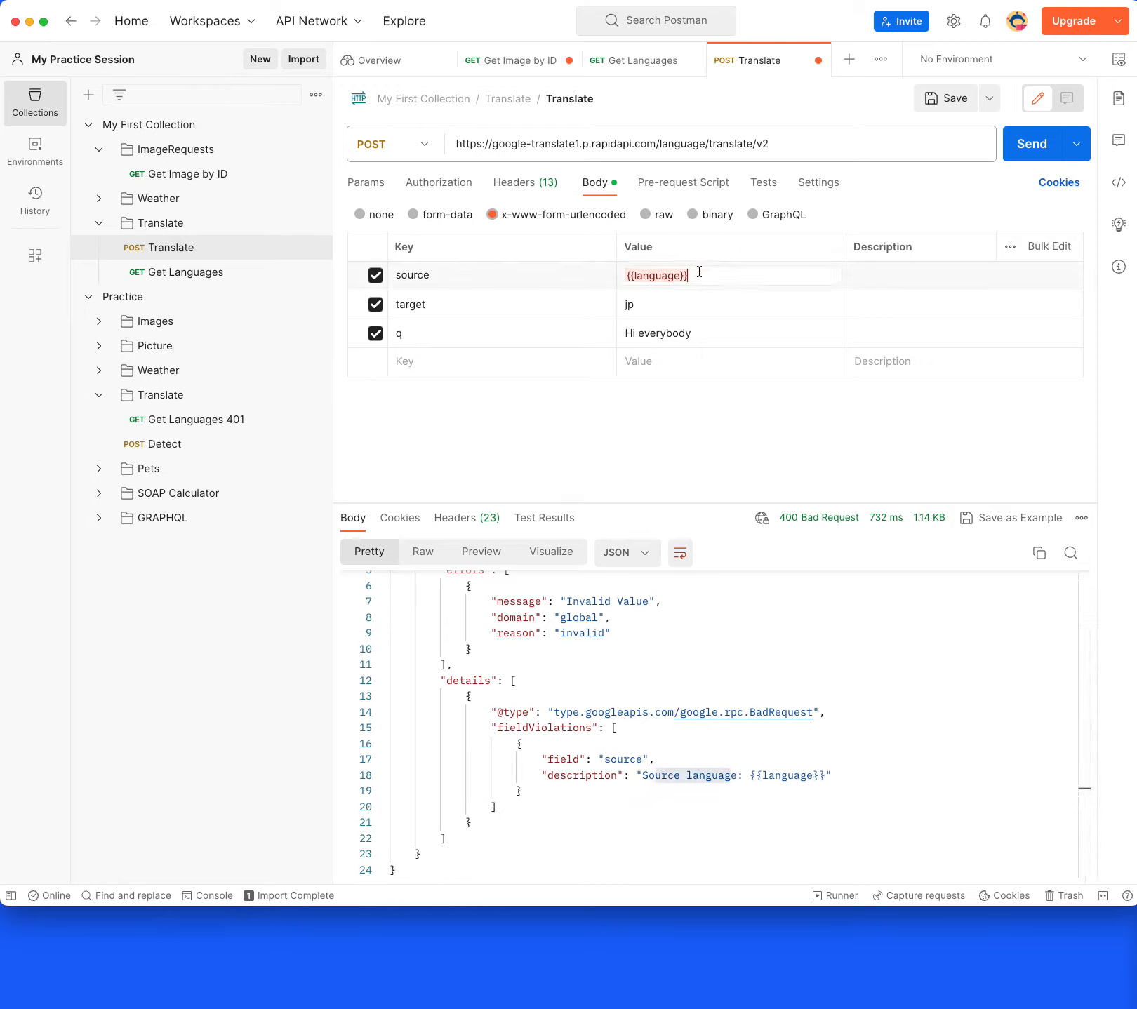
pyautogui.moveTo(702, 275); pyautogui.dragTo(599, 275)
pyautogui.write('en')
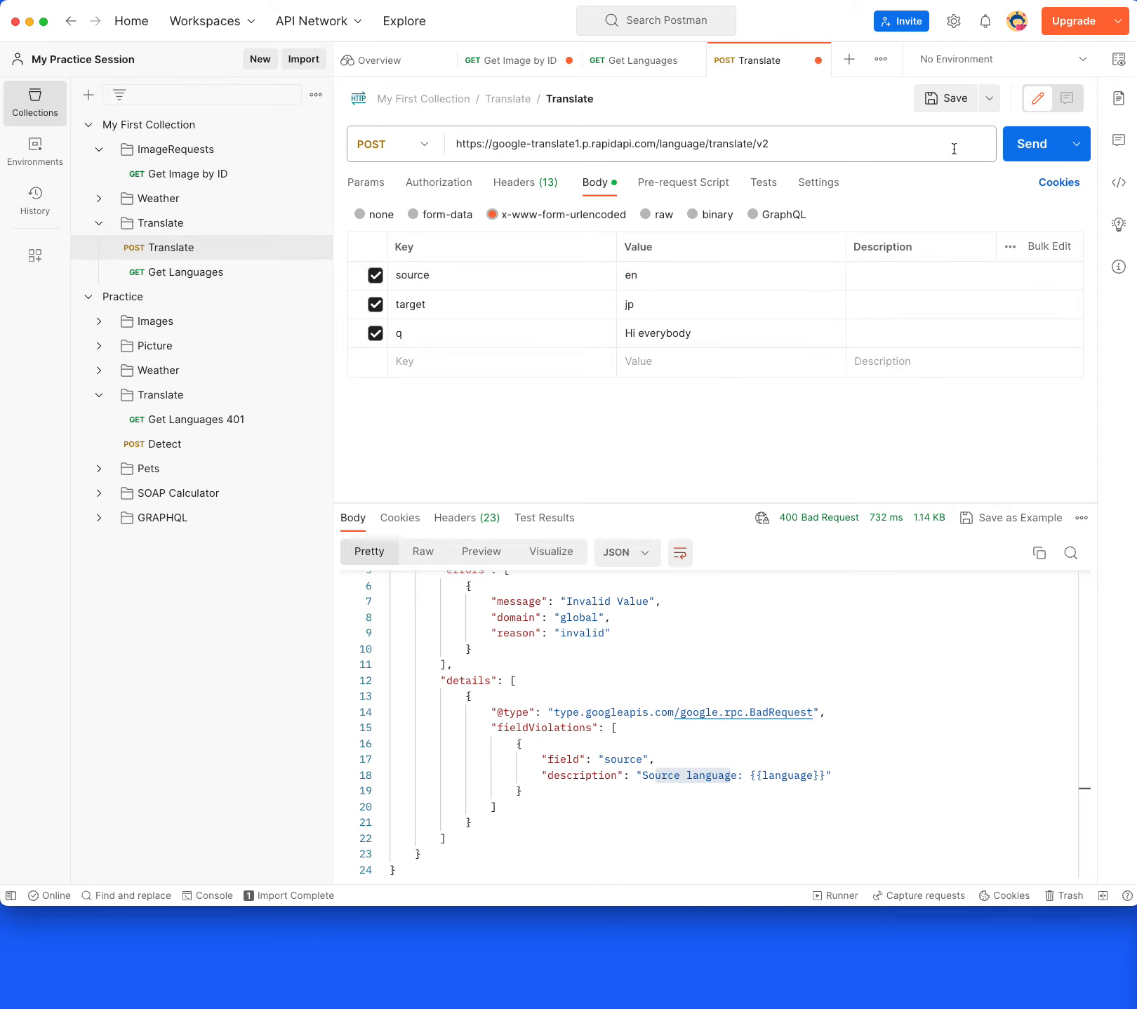
pyautogui.click(1032, 144)
pyautogui.moveTo(862, 504); pyautogui.dragTo(869, 430)
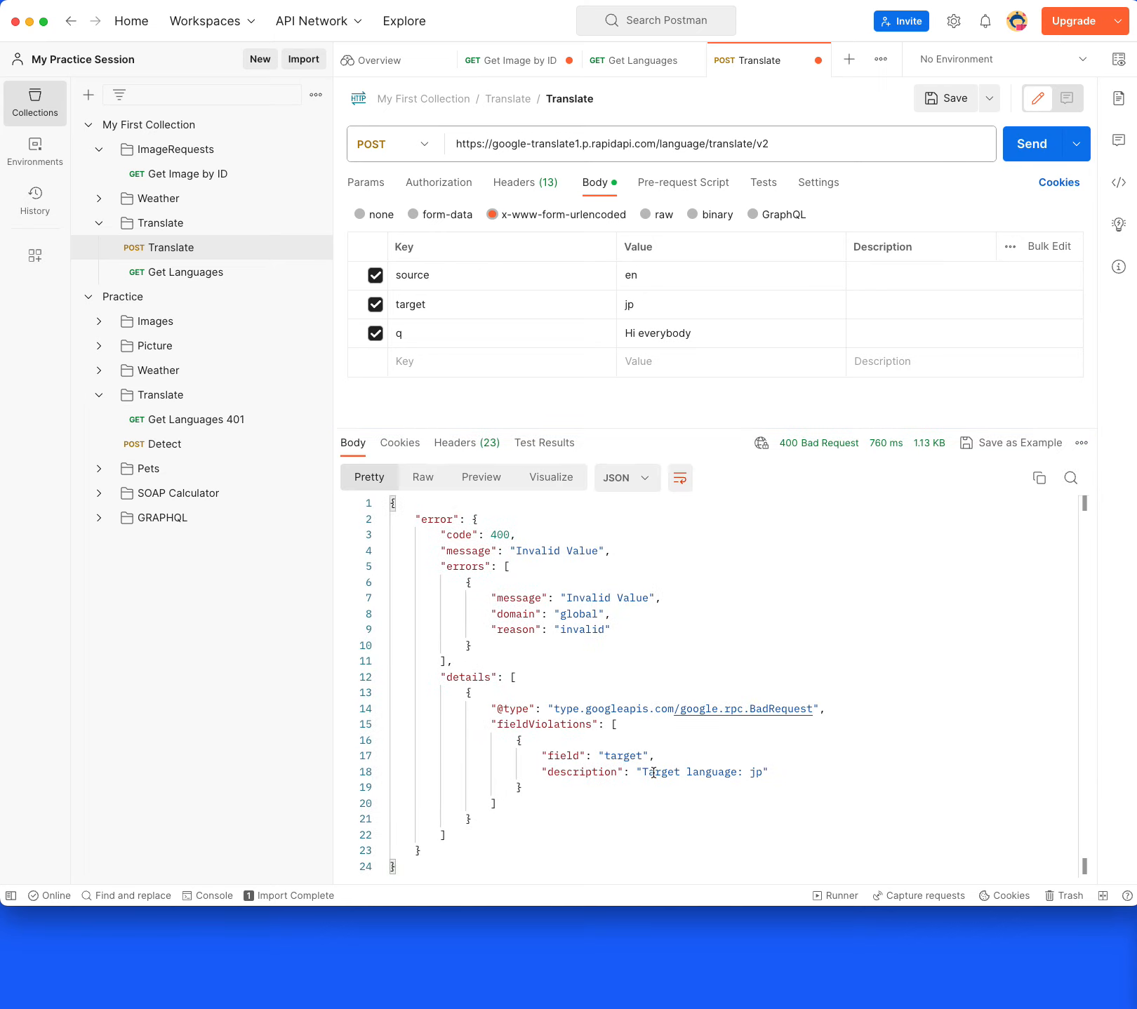
pyautogui.moveTo(653, 772); pyautogui.dragTo(763, 766)
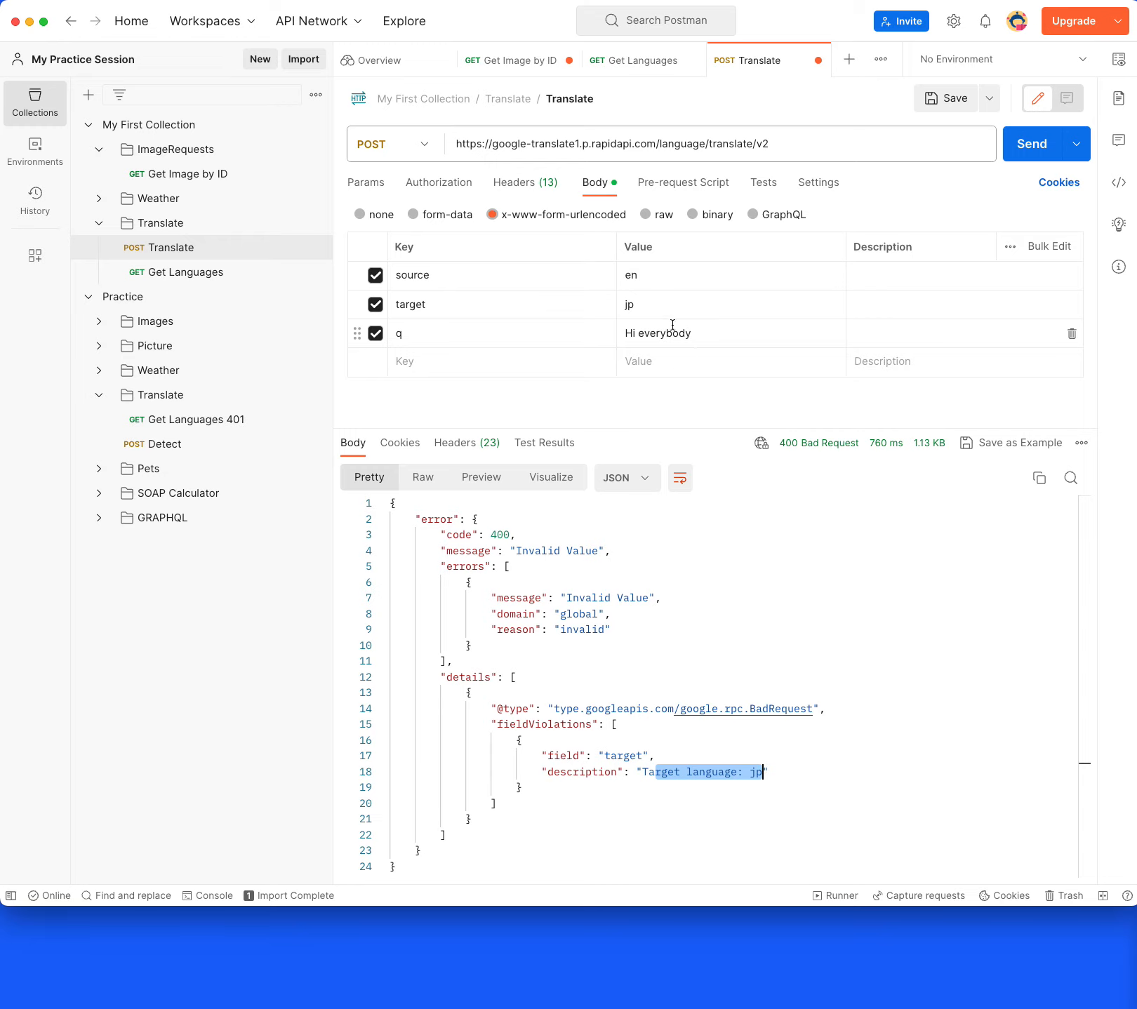
# Search the Get Languages response body for the language code jp
pyautogui.click(641, 62)
pyautogui.click(815, 660)
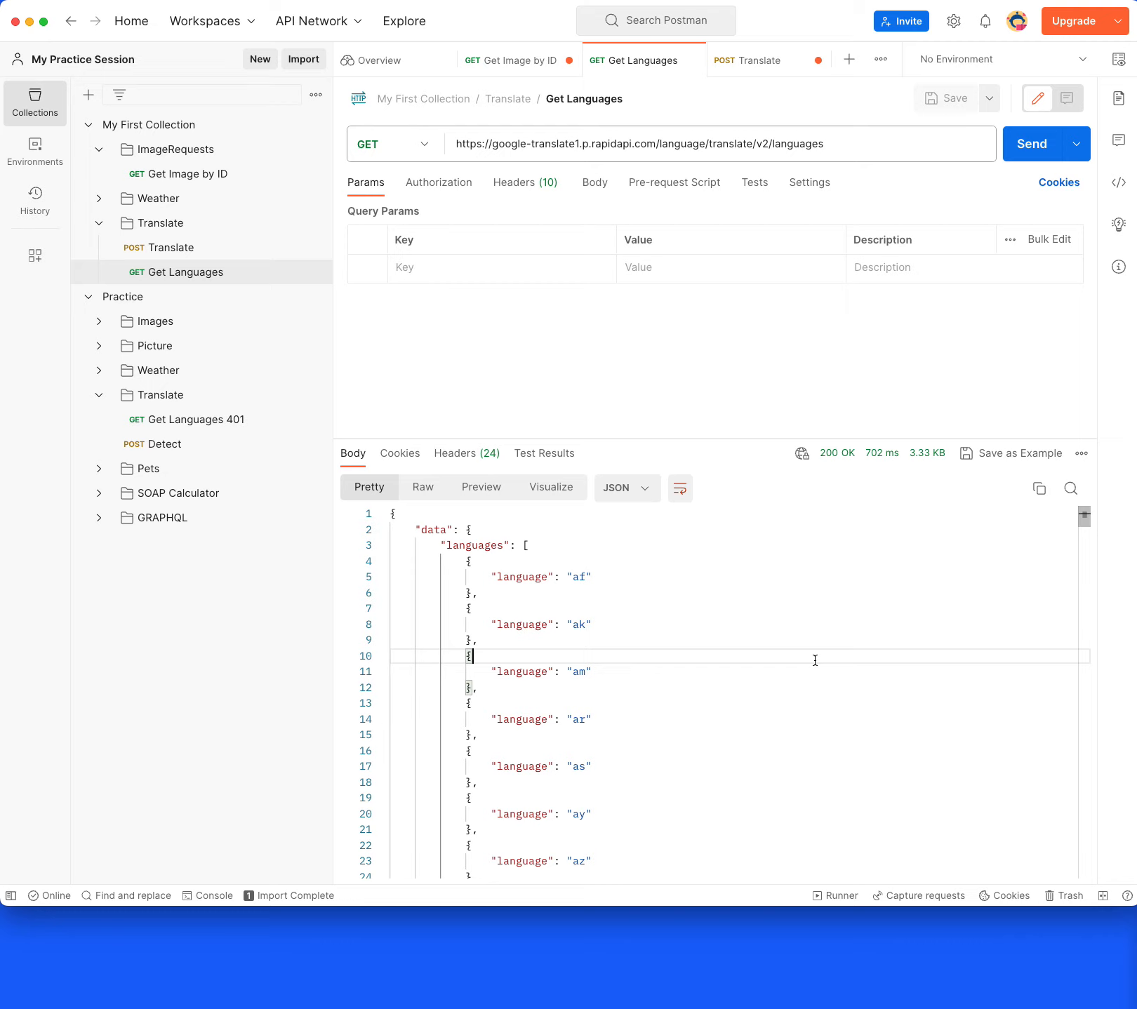
pyautogui.press('super+f')
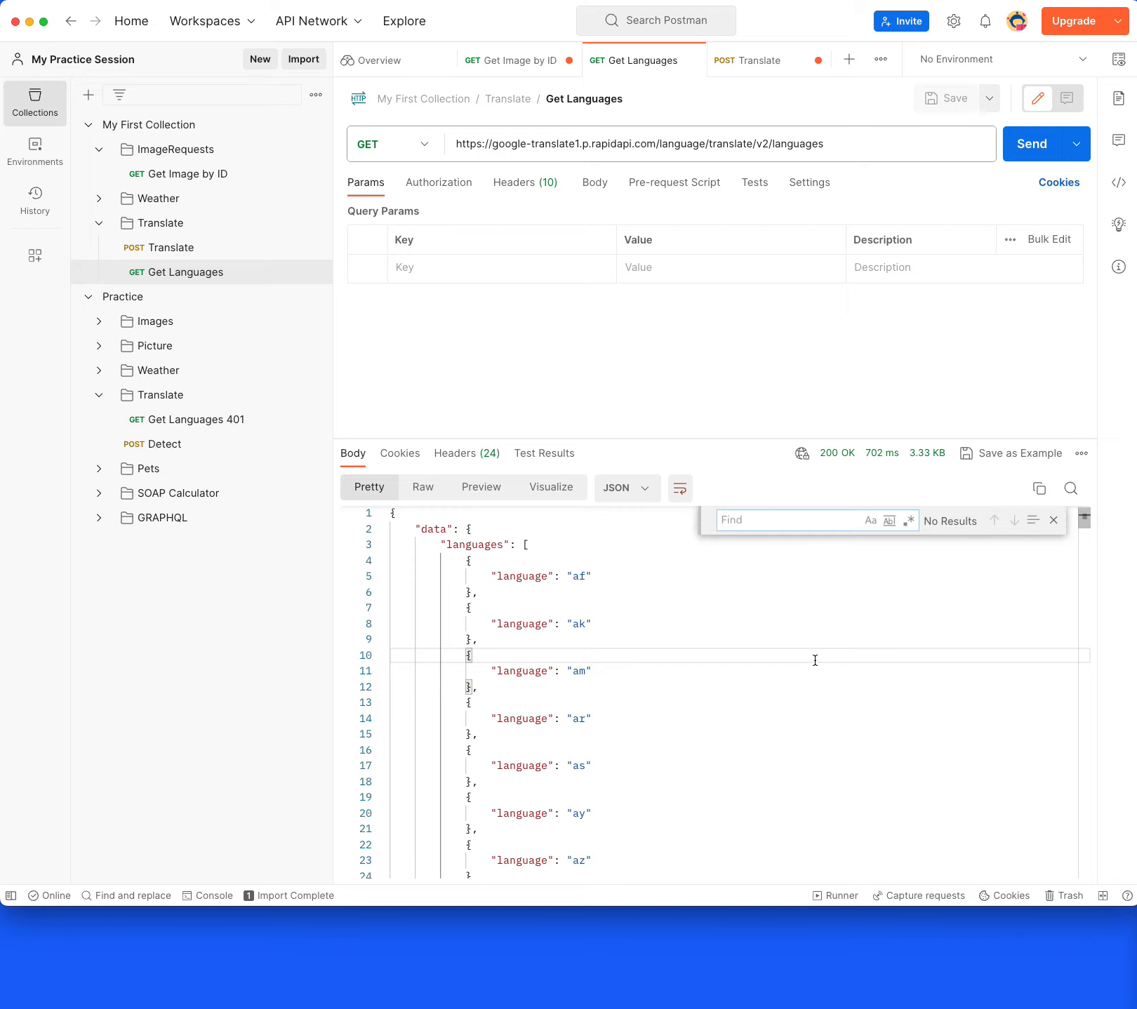
pyautogui.write('jp')
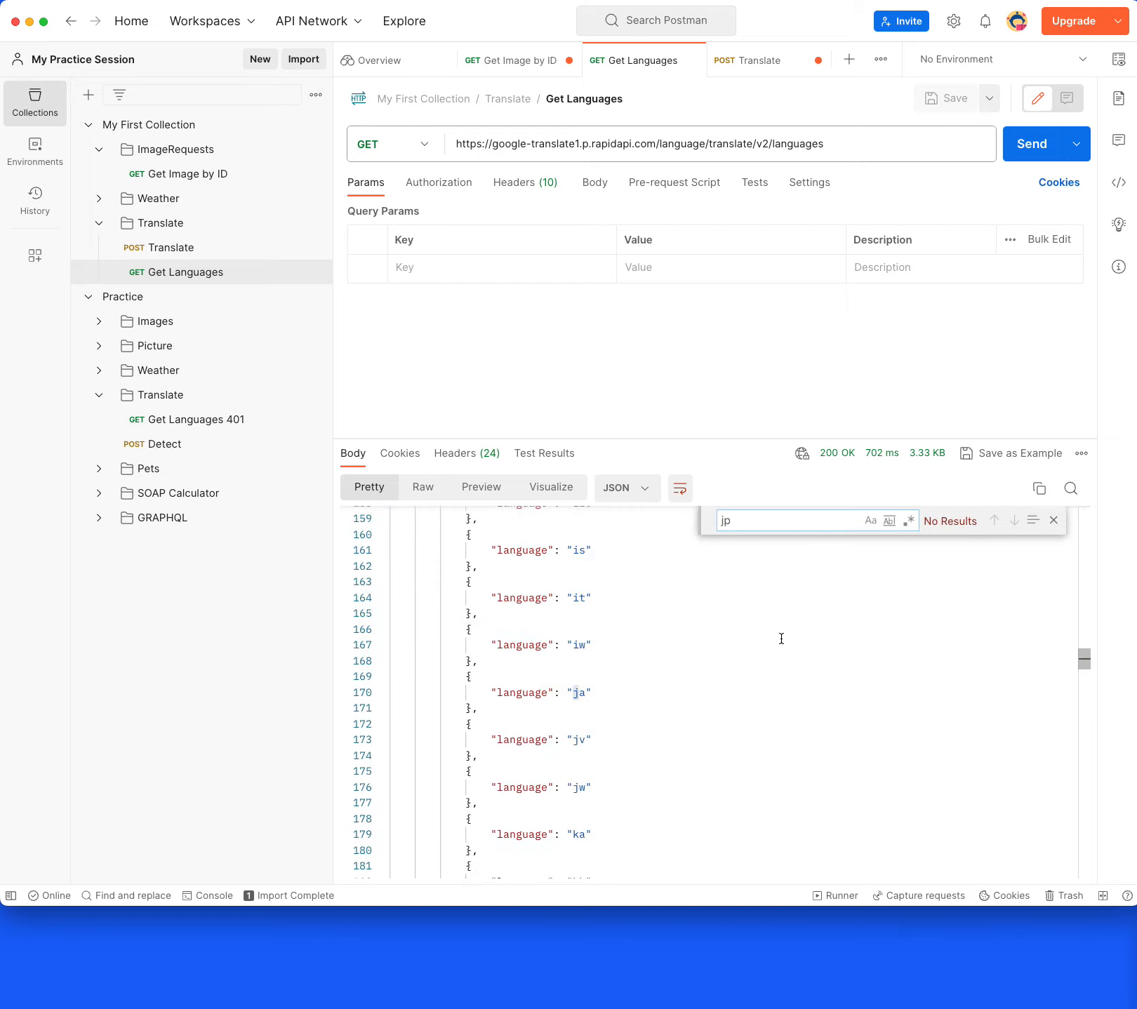
# Set the target value in the Translate request's body to ja
pyautogui.click(763, 62)
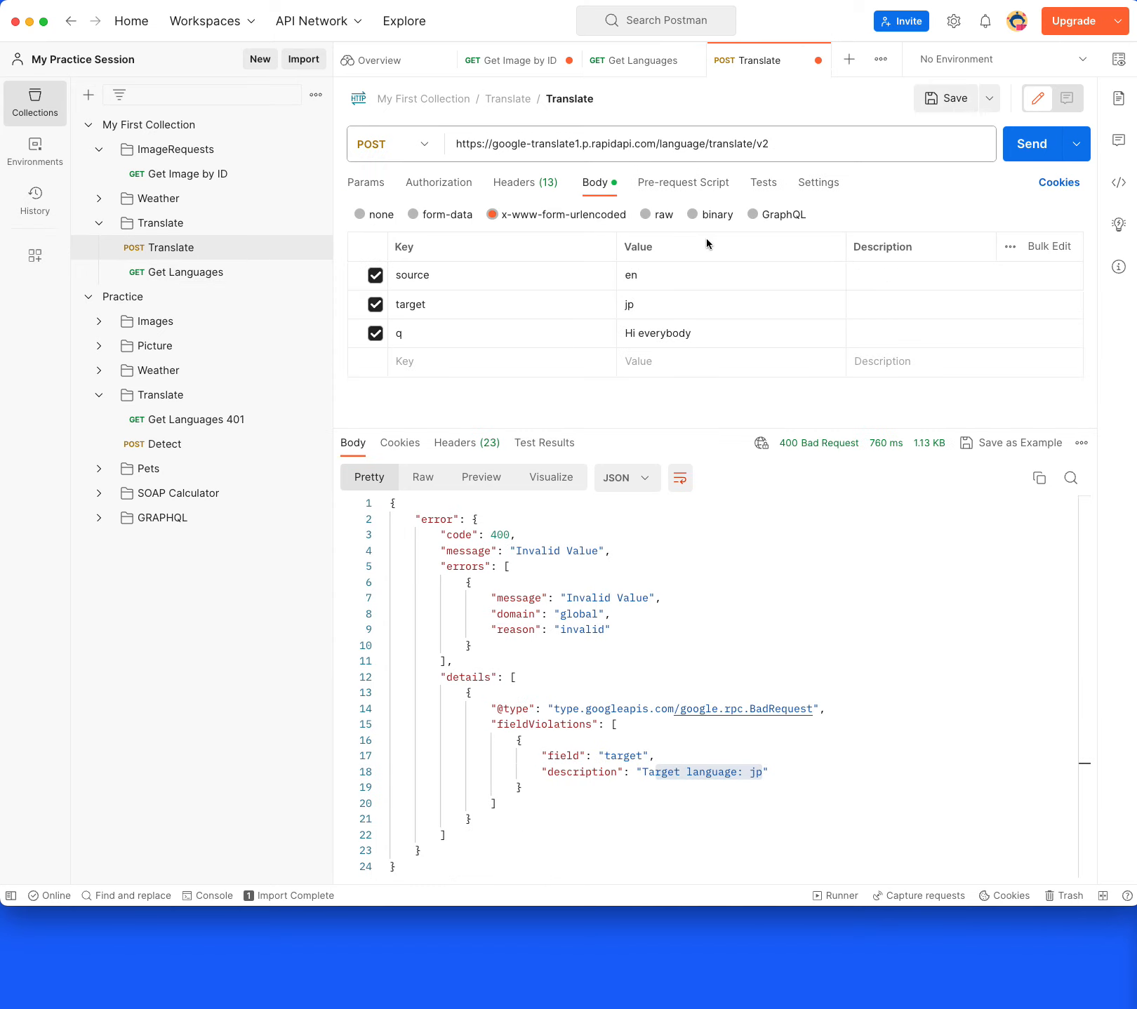
pyautogui.click(649, 307)
pyautogui.click(710, 339)
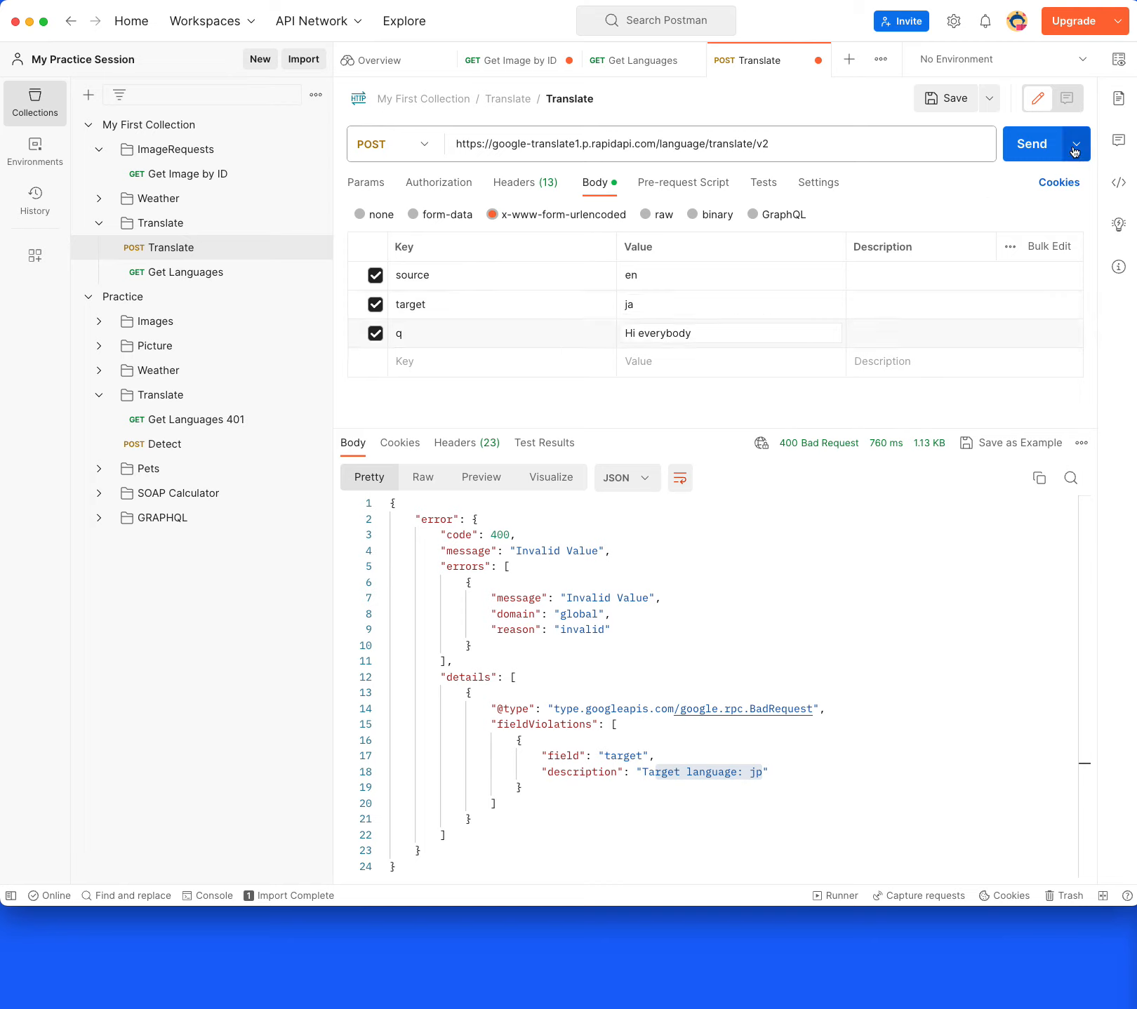
# Send the Translate request and examine the translated text in the response body
pyautogui.click(1029, 144)
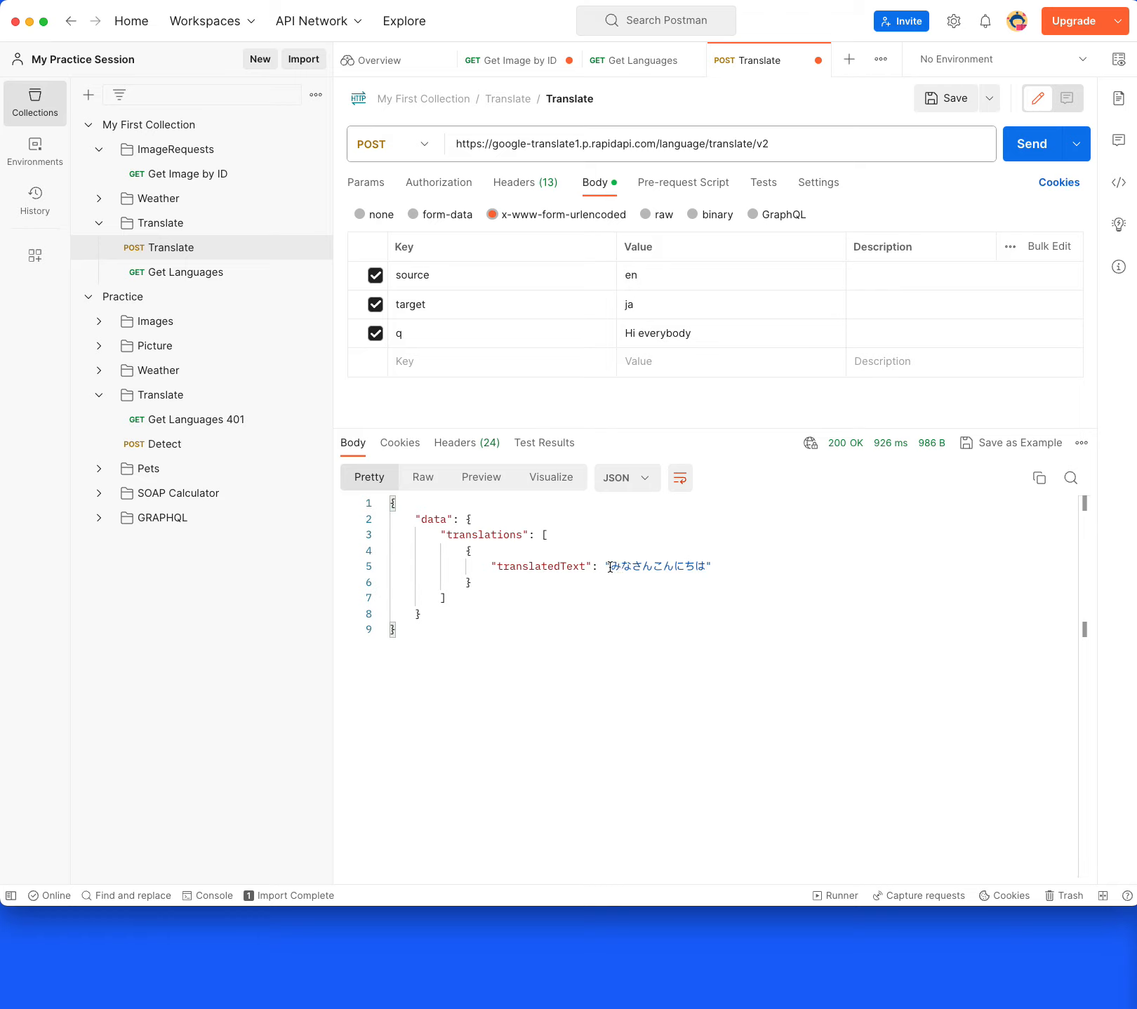
pyautogui.moveTo(610, 567); pyautogui.dragTo(706, 567)
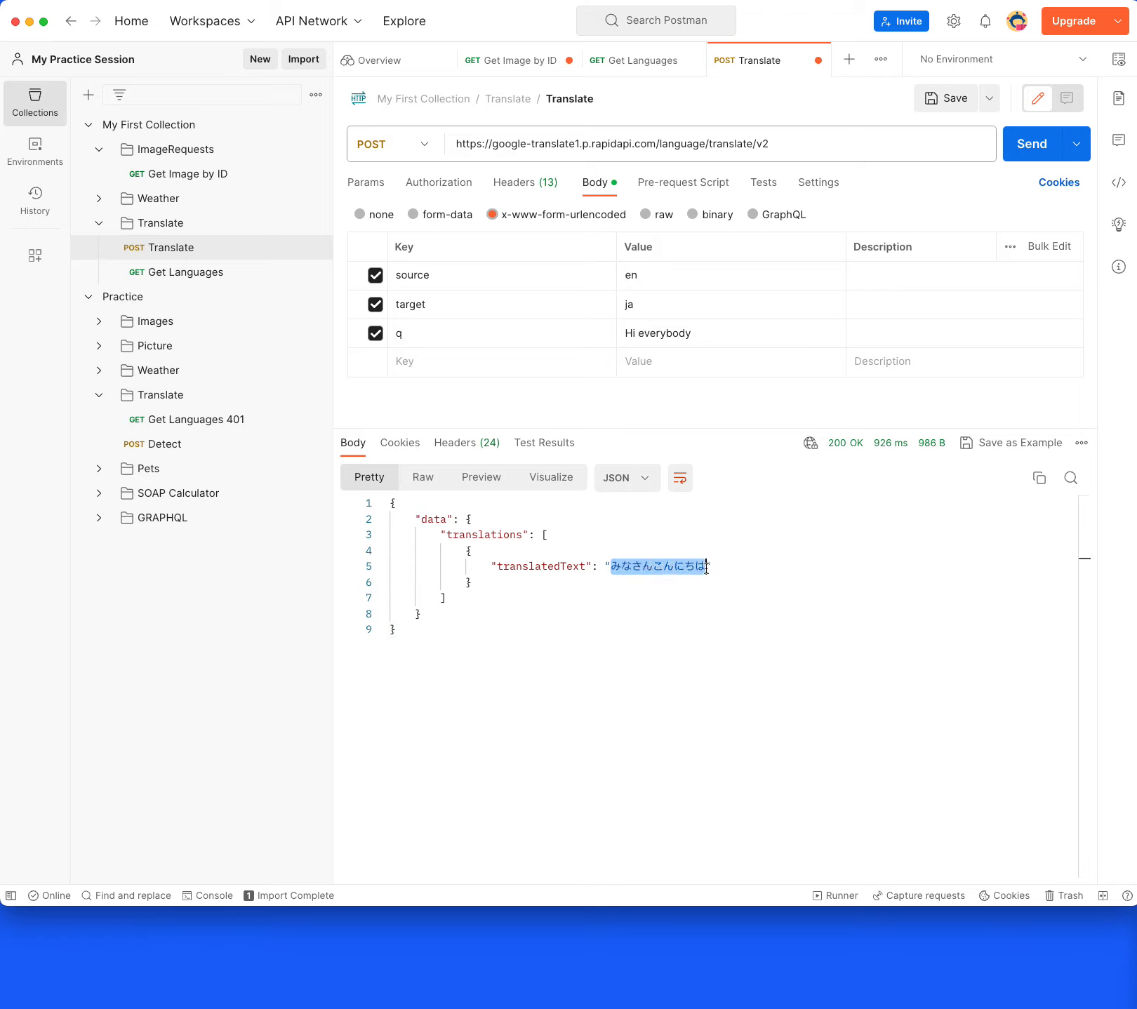
pyautogui.click(690, 602)
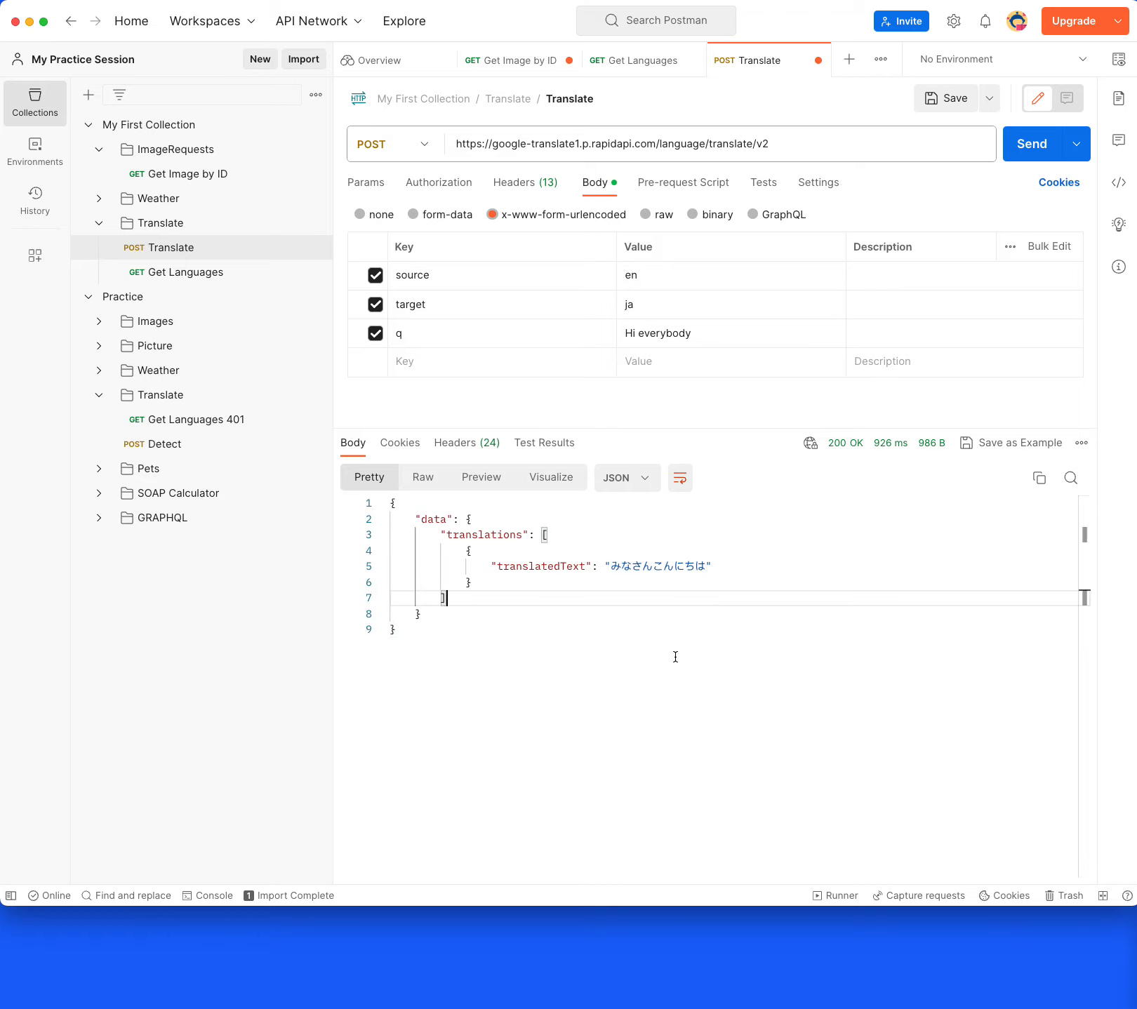
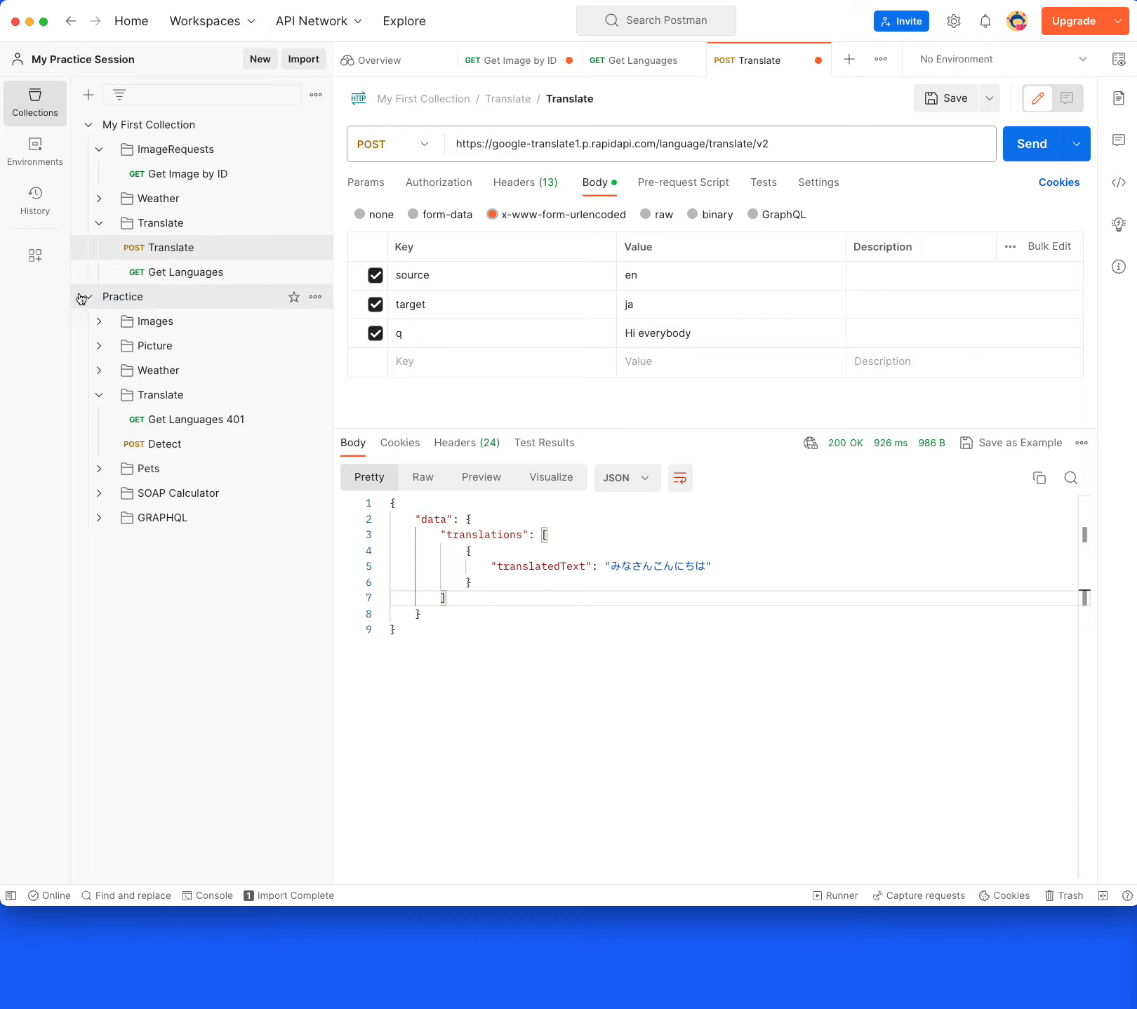
# Collapse the Practice collection, glance at the Get Languages request, and return to the Translate request
pyautogui.click(123, 296)
pyautogui.click(90, 298)
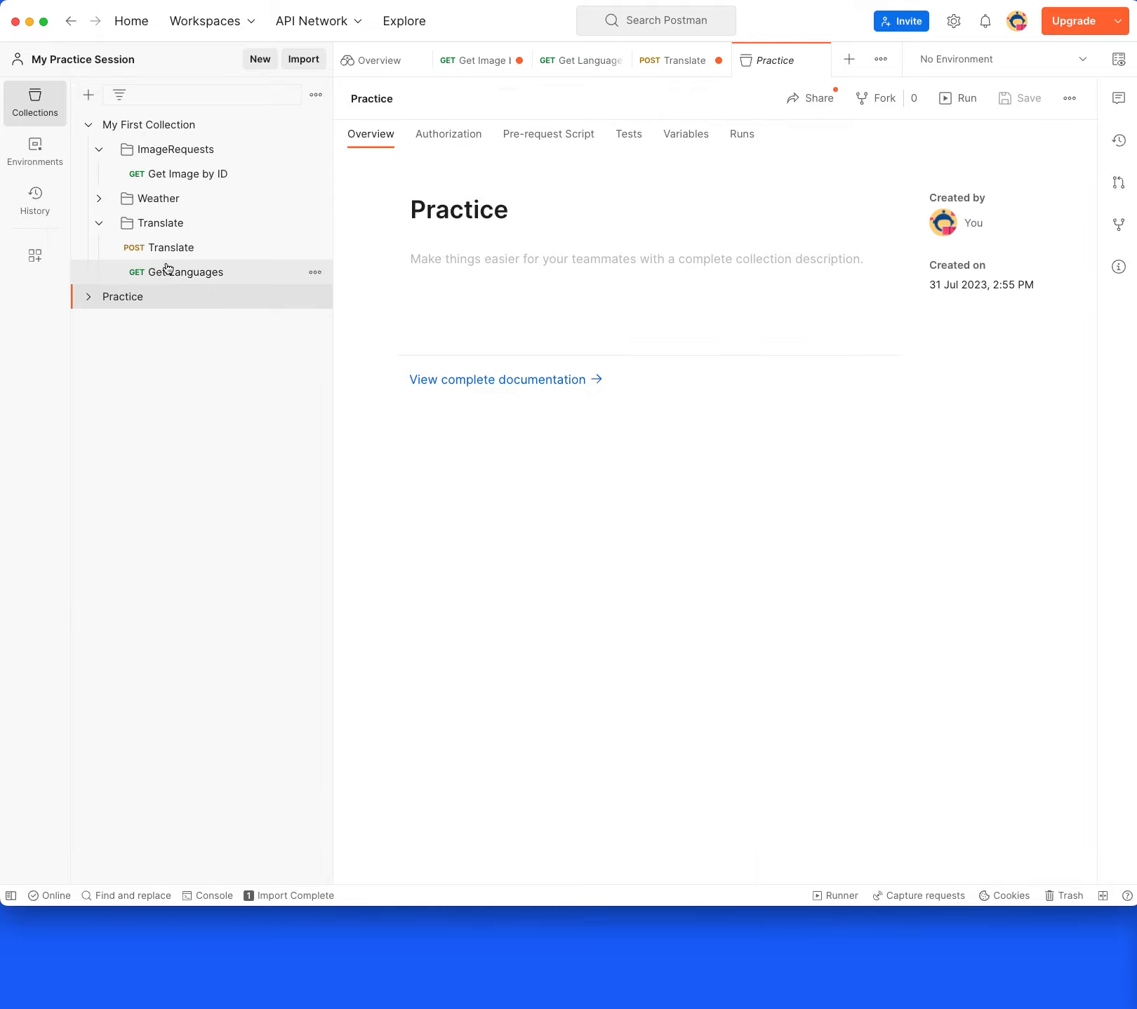
pyautogui.click(175, 272)
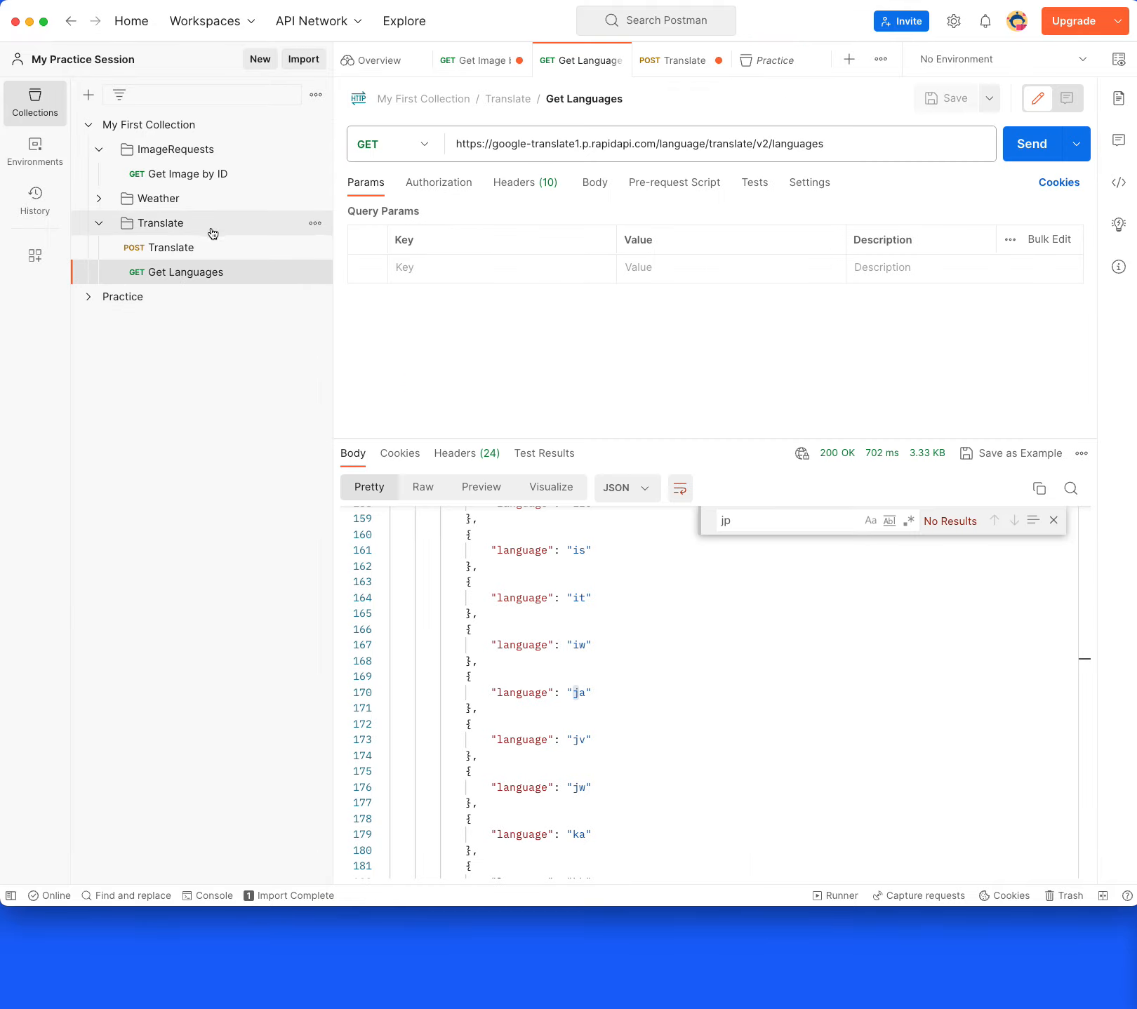
pyautogui.click(181, 247)
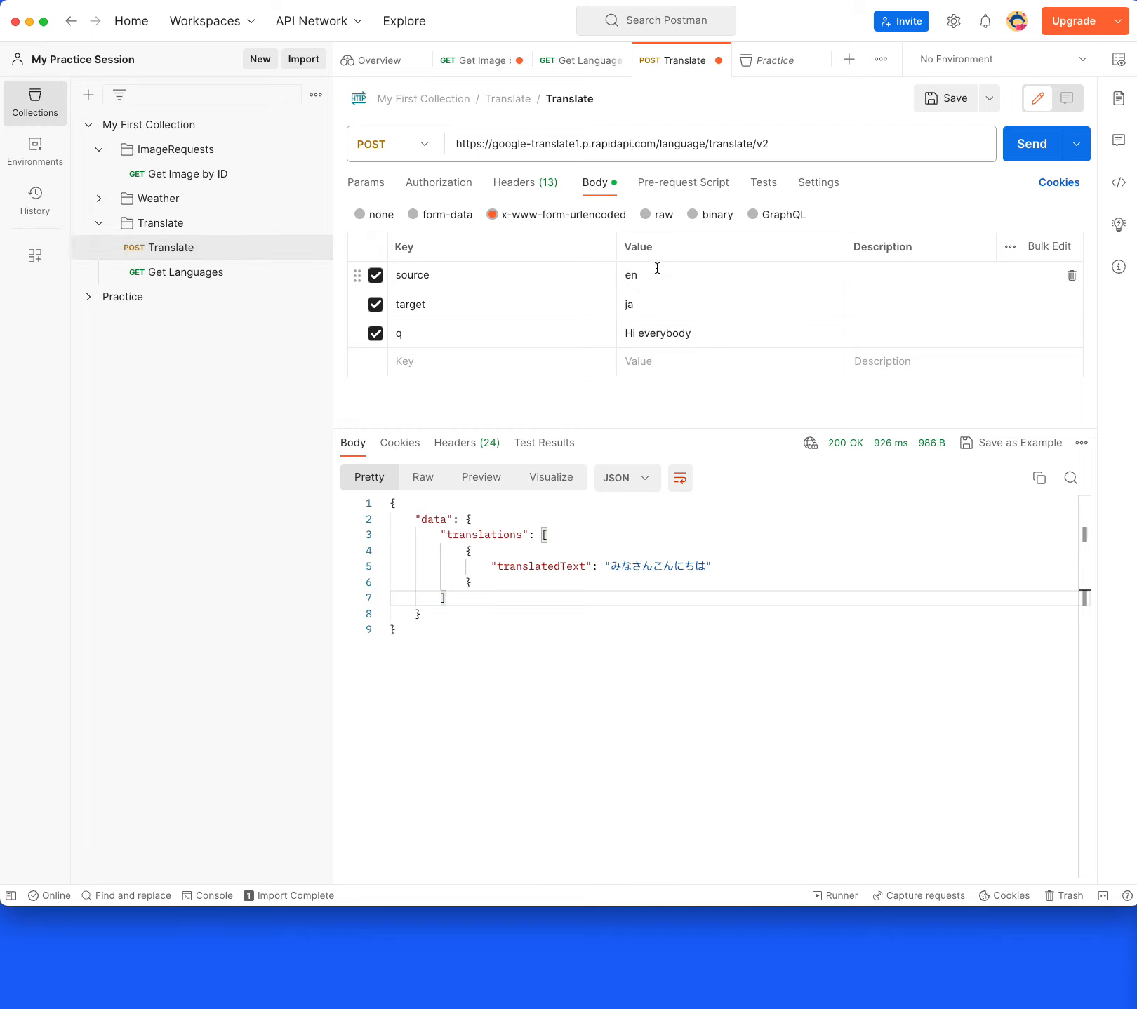
# Try the variable {{language}} as the source value in the Translate body and inspect its variable details
pyautogui.click(706, 271)
pyautogui.moveTo(652, 275)
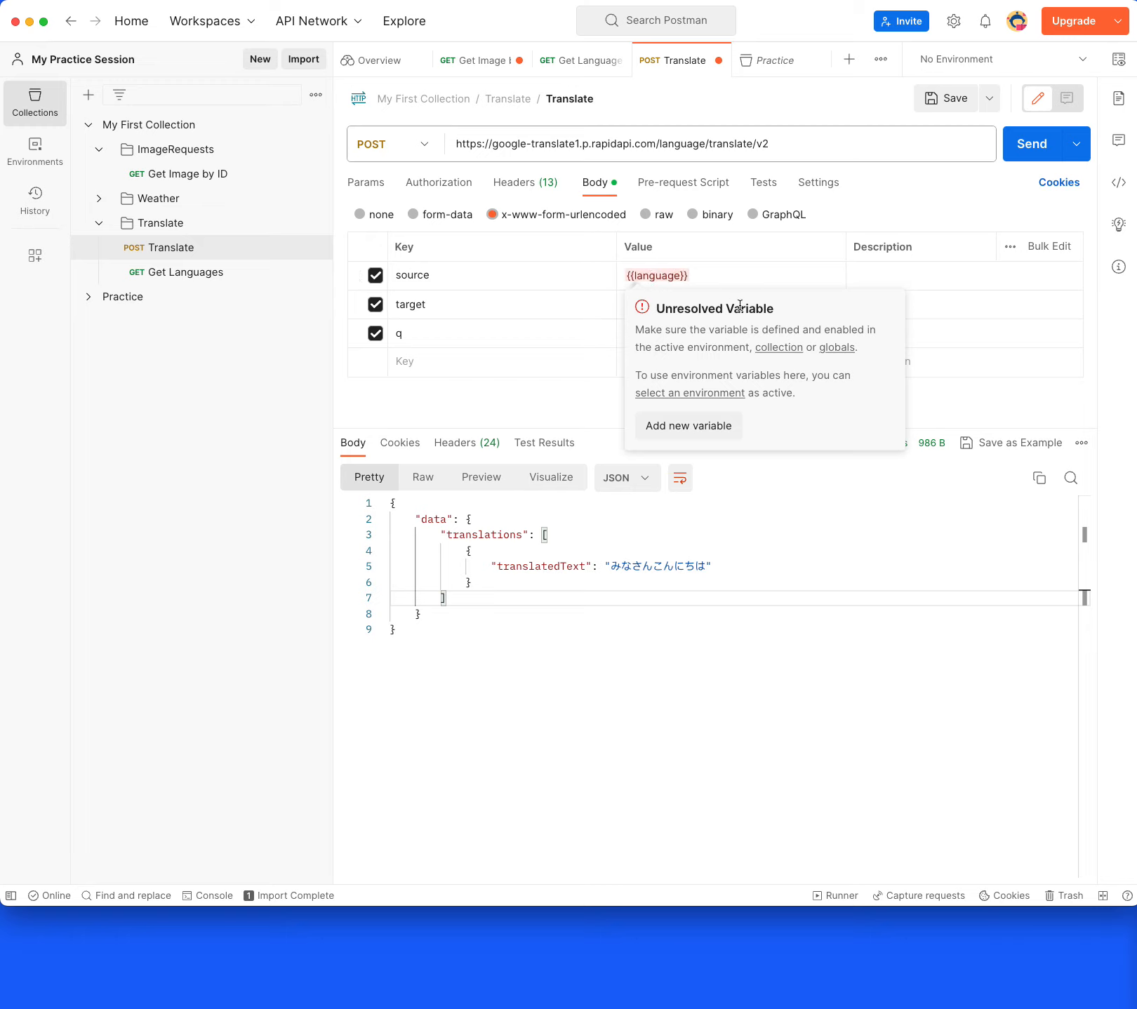
# Replace the source value in the Translate body with en and save the request
pyautogui.click(698, 281)
pyautogui.moveTo(705, 274); pyautogui.dragTo(592, 265)
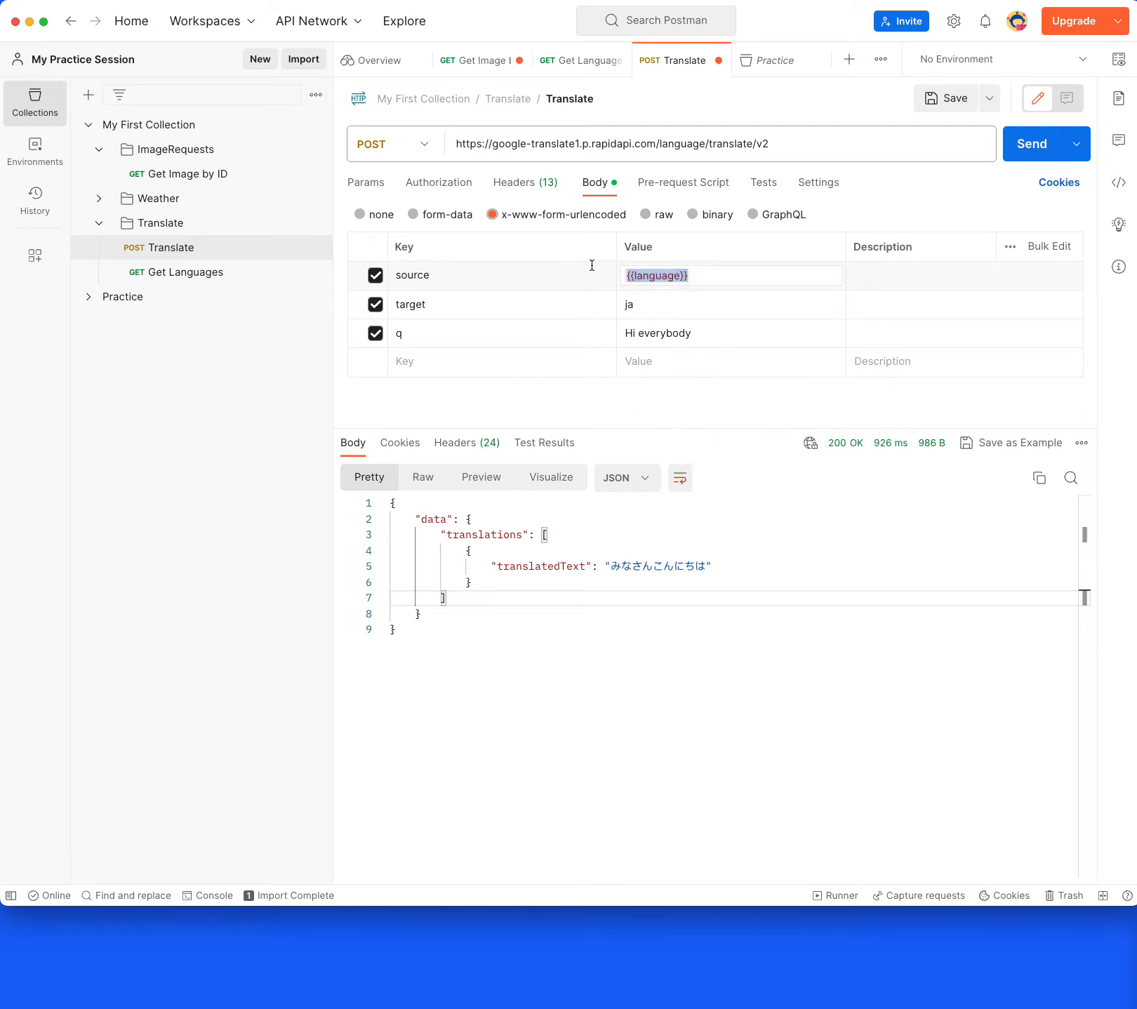
pyautogui.write('en')
pyautogui.hotkey('ctrl', 's')
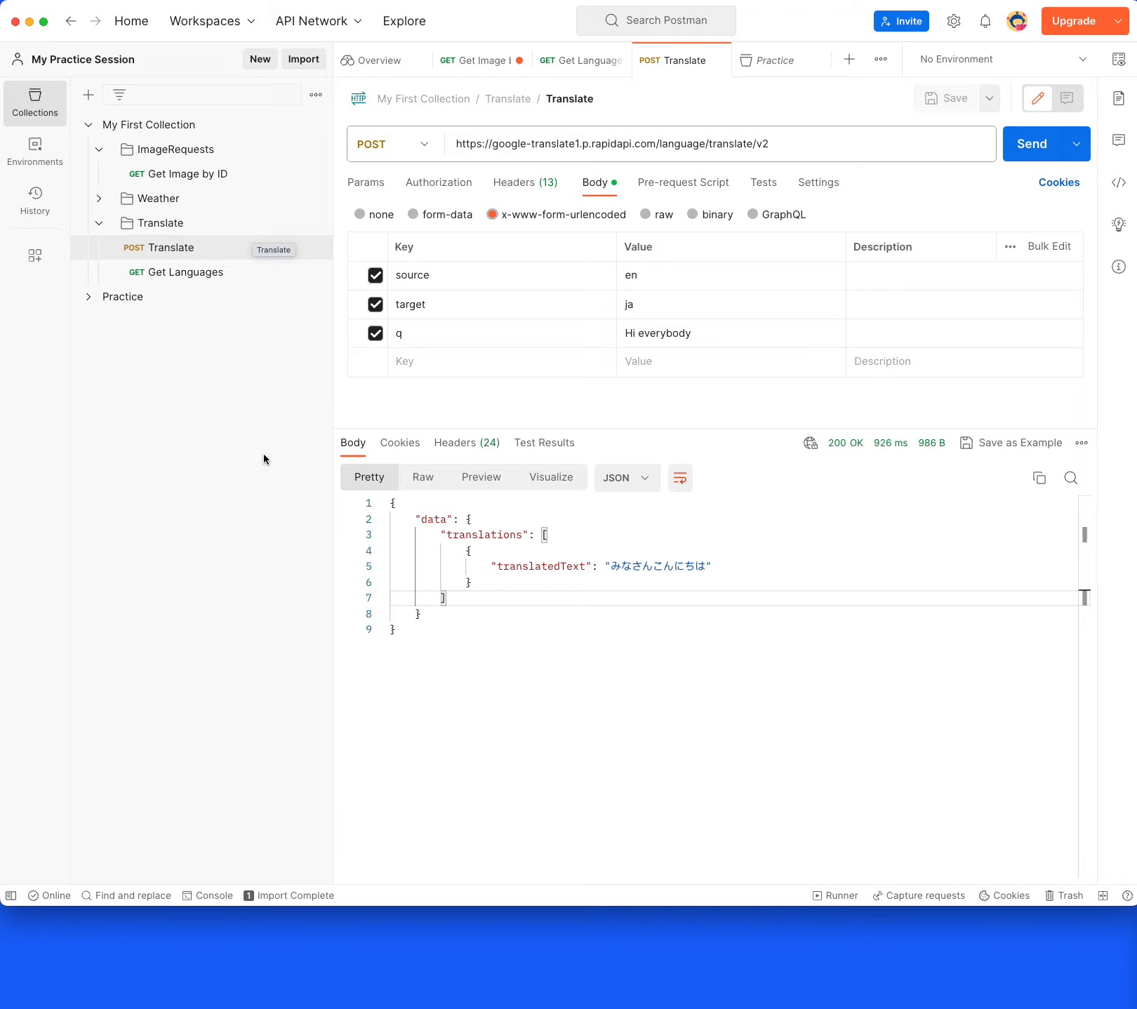
# Compare the URLs of the Translate and Get Languages requests, focusing on the server address they share
pyautogui.tripleClick(656, 143)
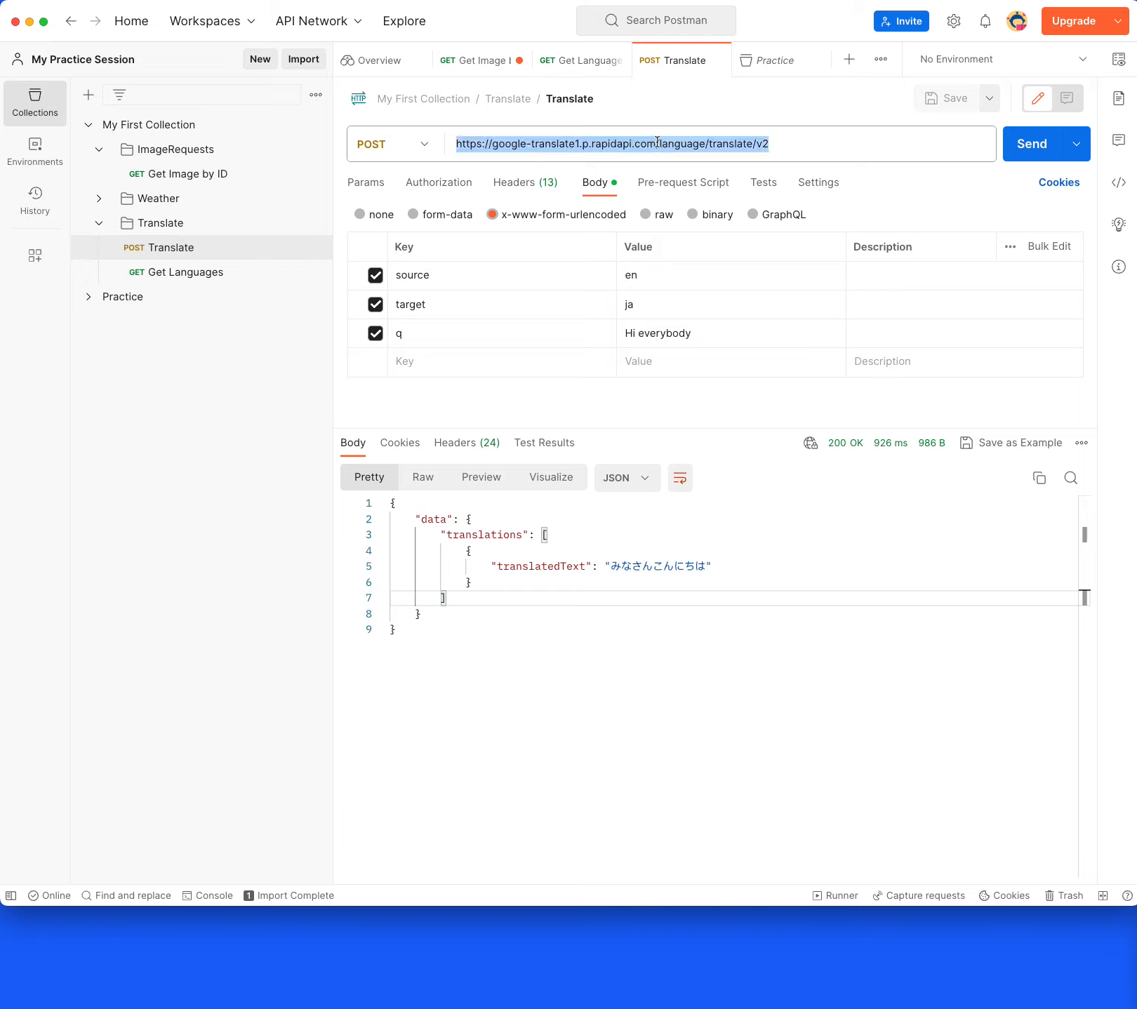
pyautogui.click(656, 143)
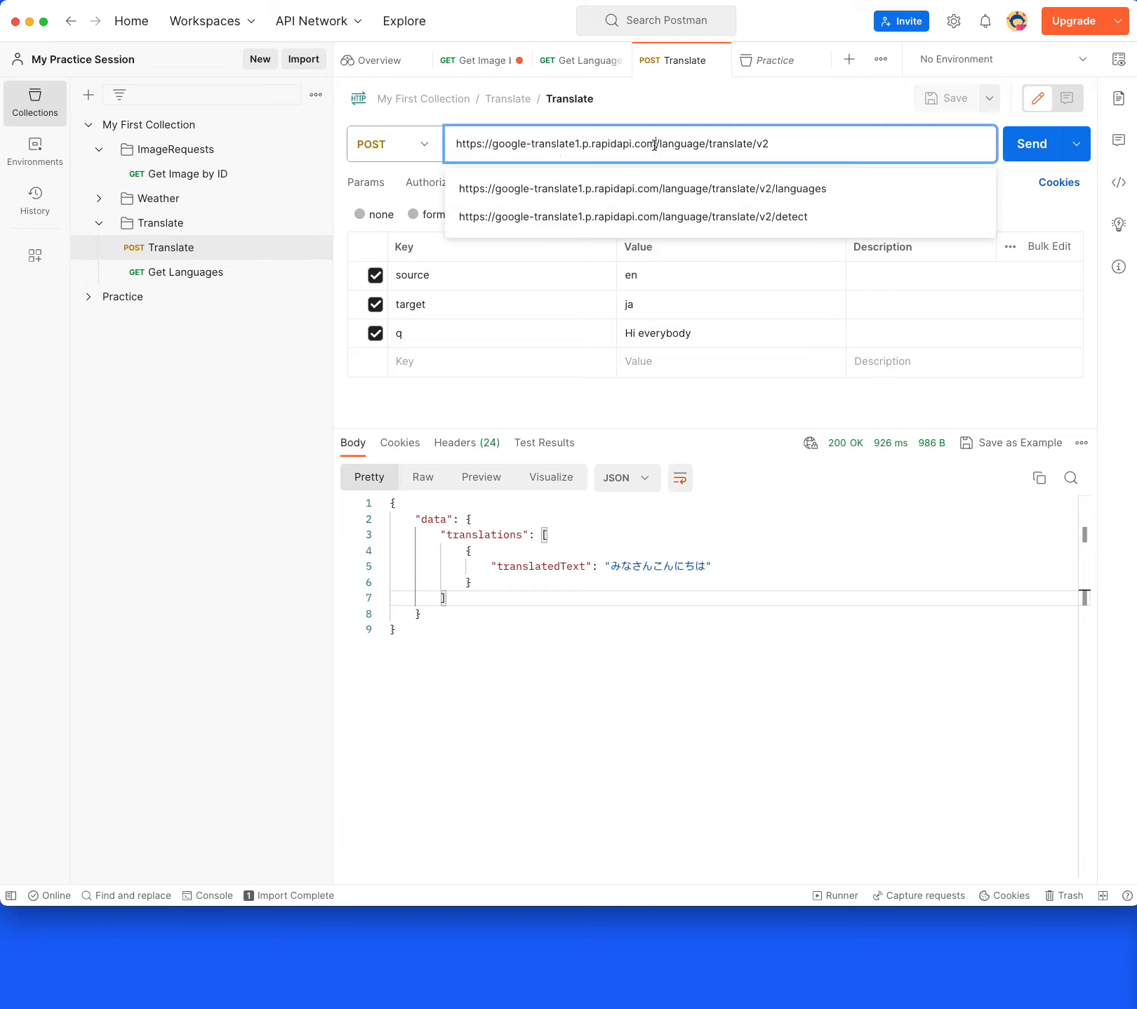
pyautogui.click(157, 274)
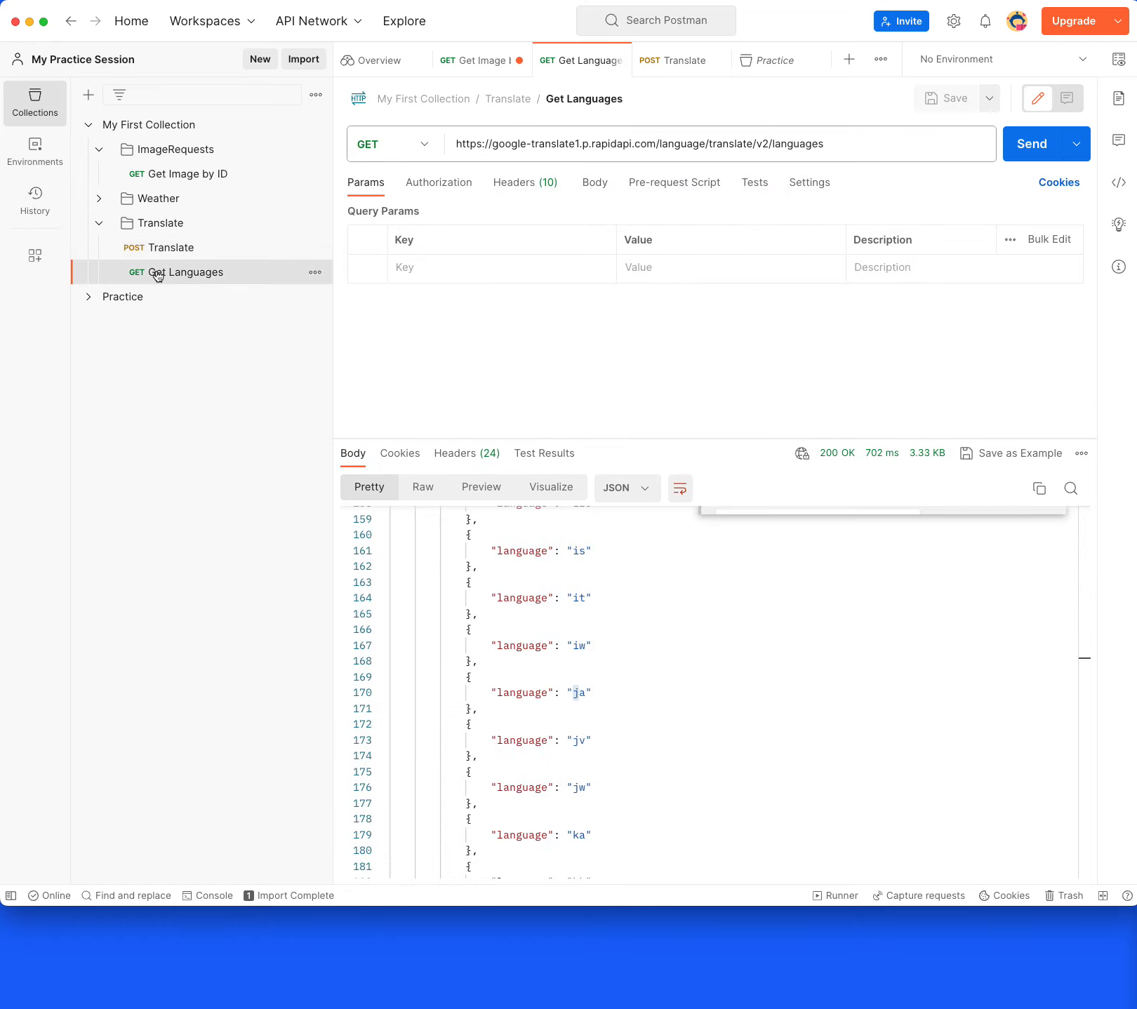
pyautogui.click(655, 145)
pyautogui.moveTo(655, 145); pyautogui.dragTo(459, 138)
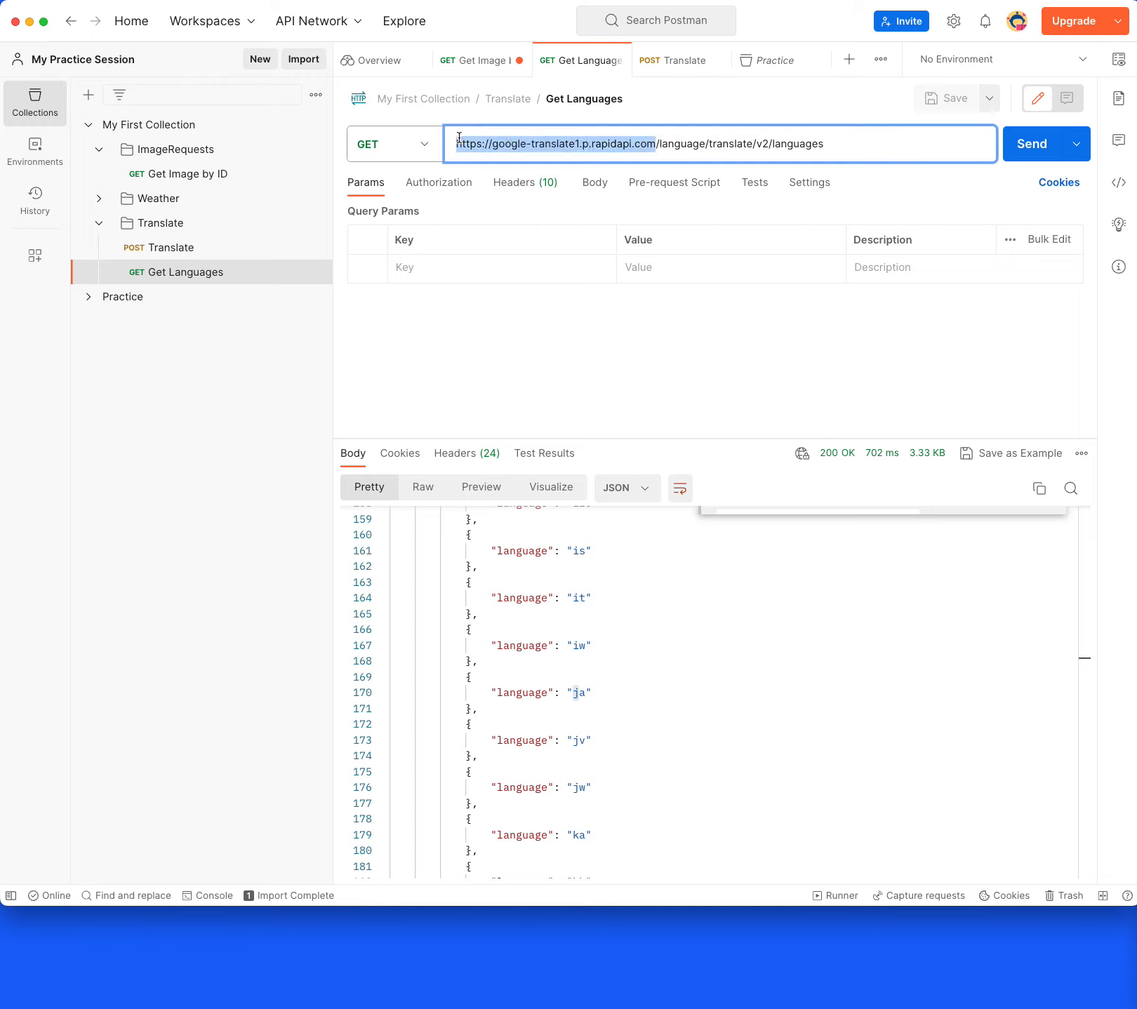
pyautogui.click(755, 140)
pyautogui.click(108, 256)
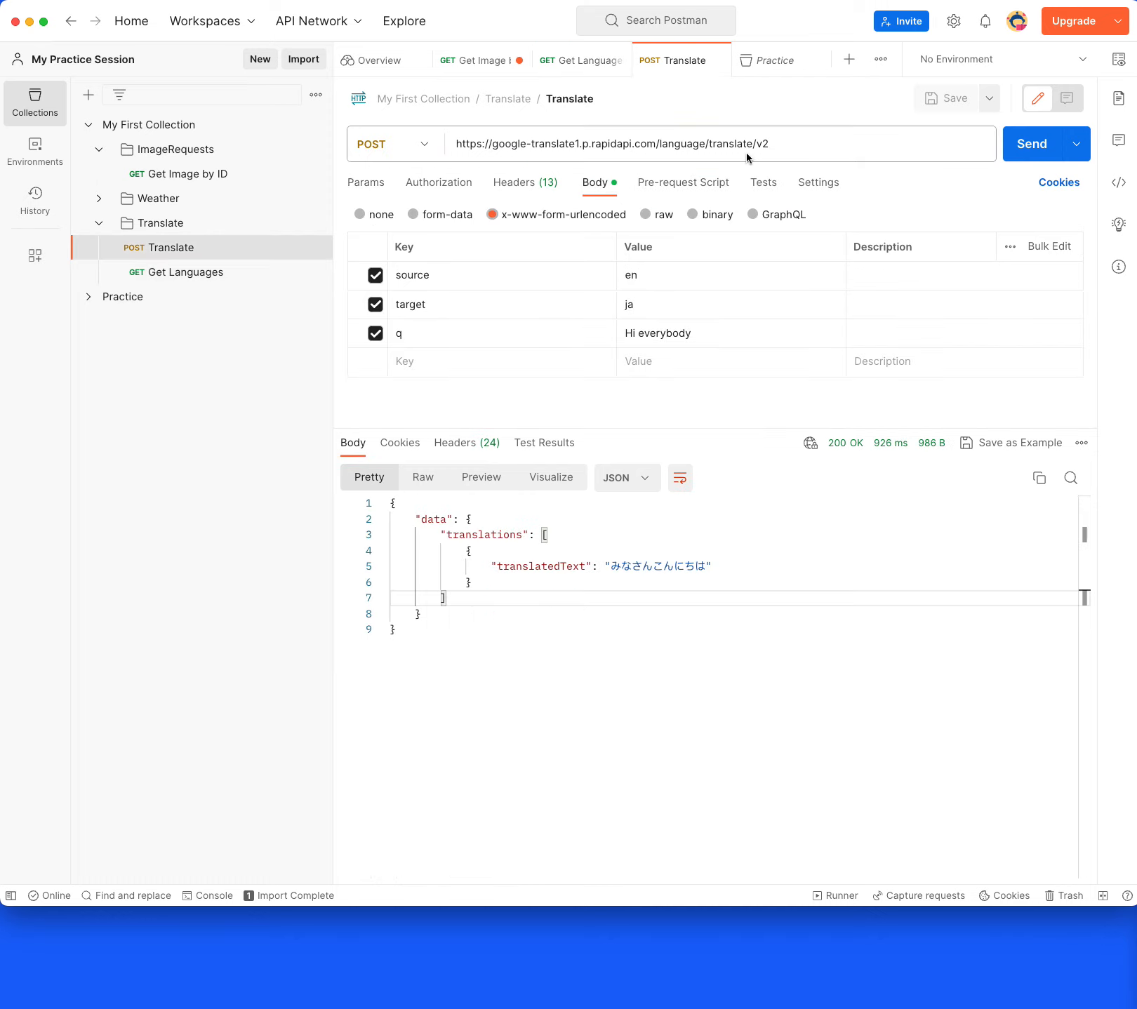
# Check which text actions are offered for the Translate request URL, selected in full and without its version part
pyautogui.moveTo(784, 143); pyautogui.dragTo(436, 132)
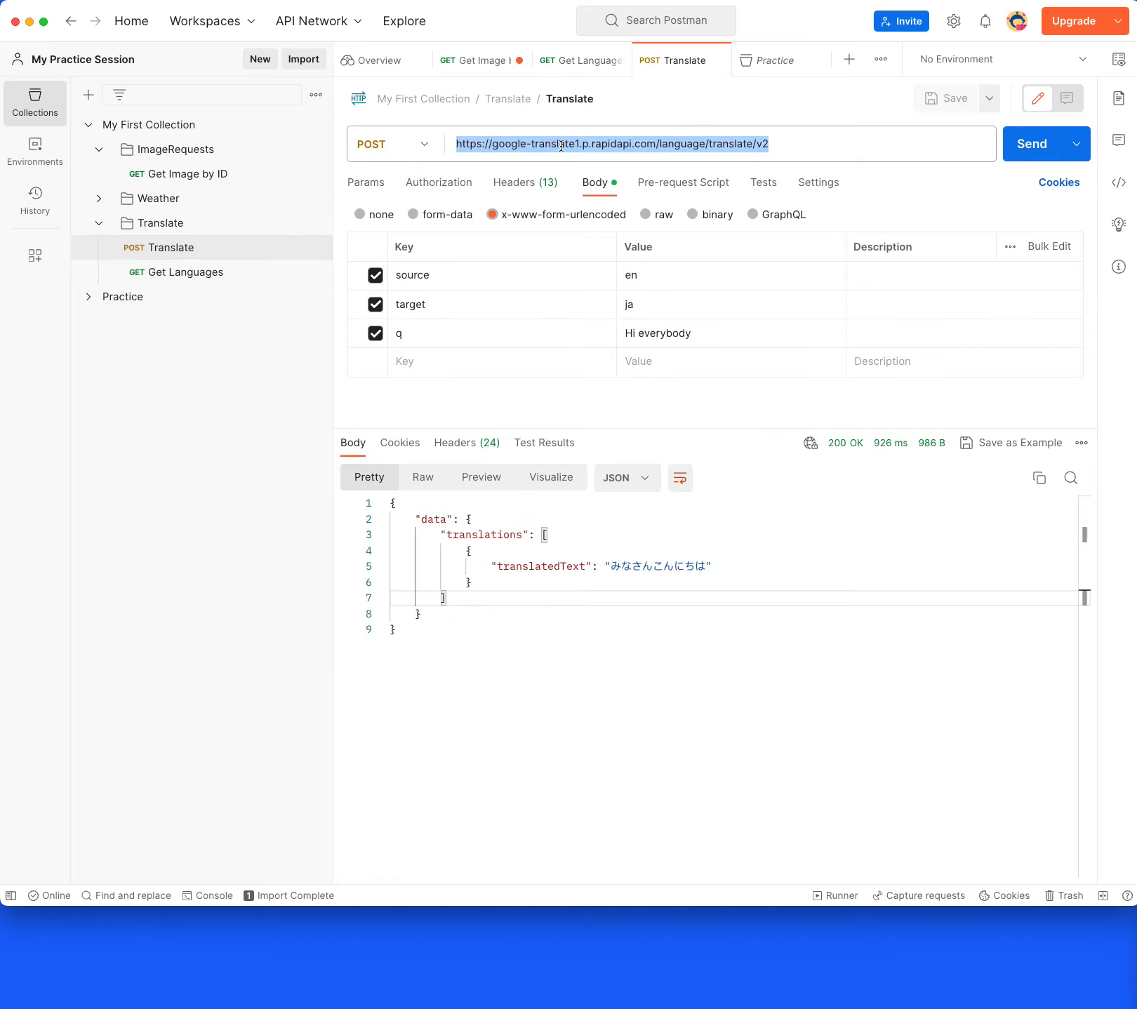
pyautogui.rightClick(653, 145)
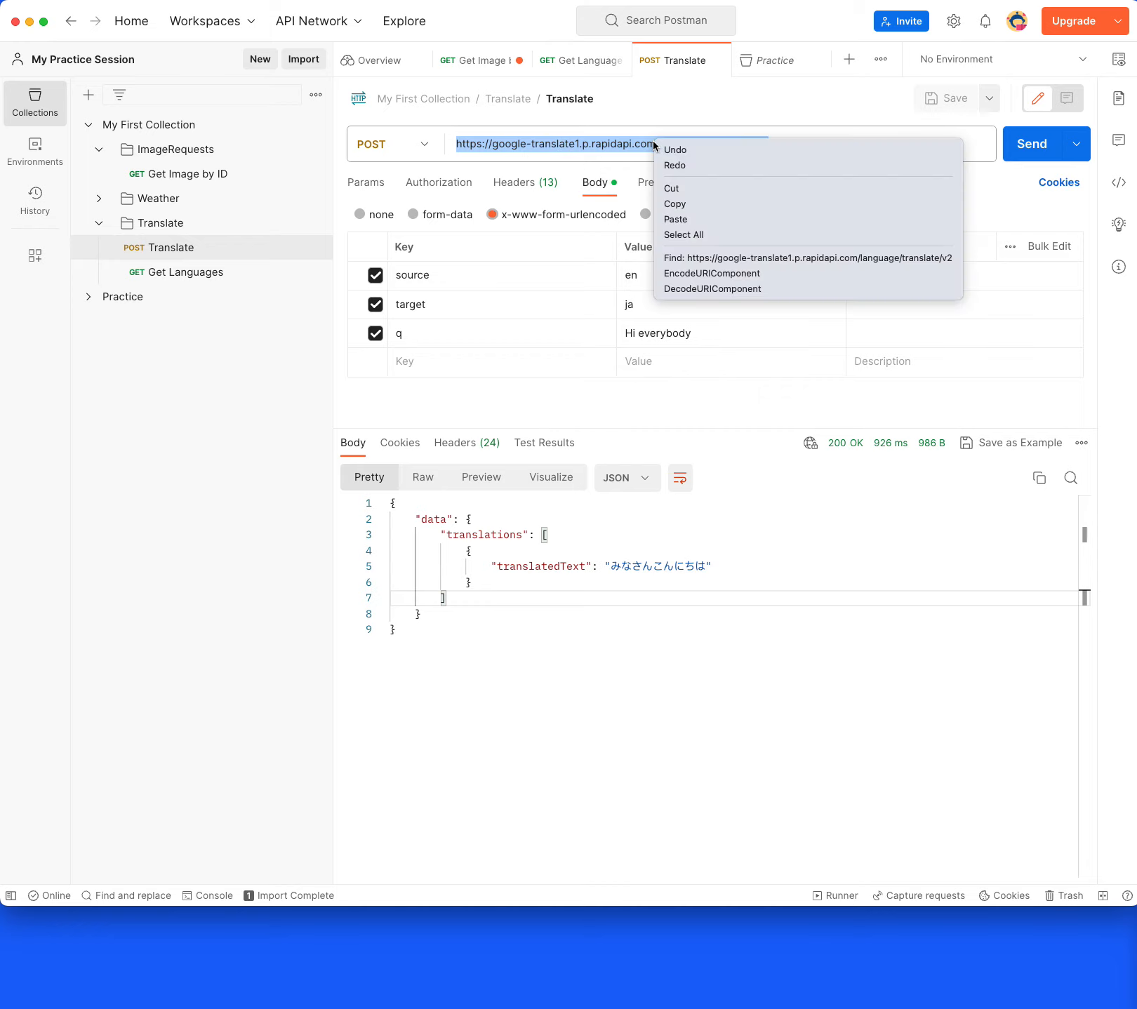
pyautogui.click(571, 144)
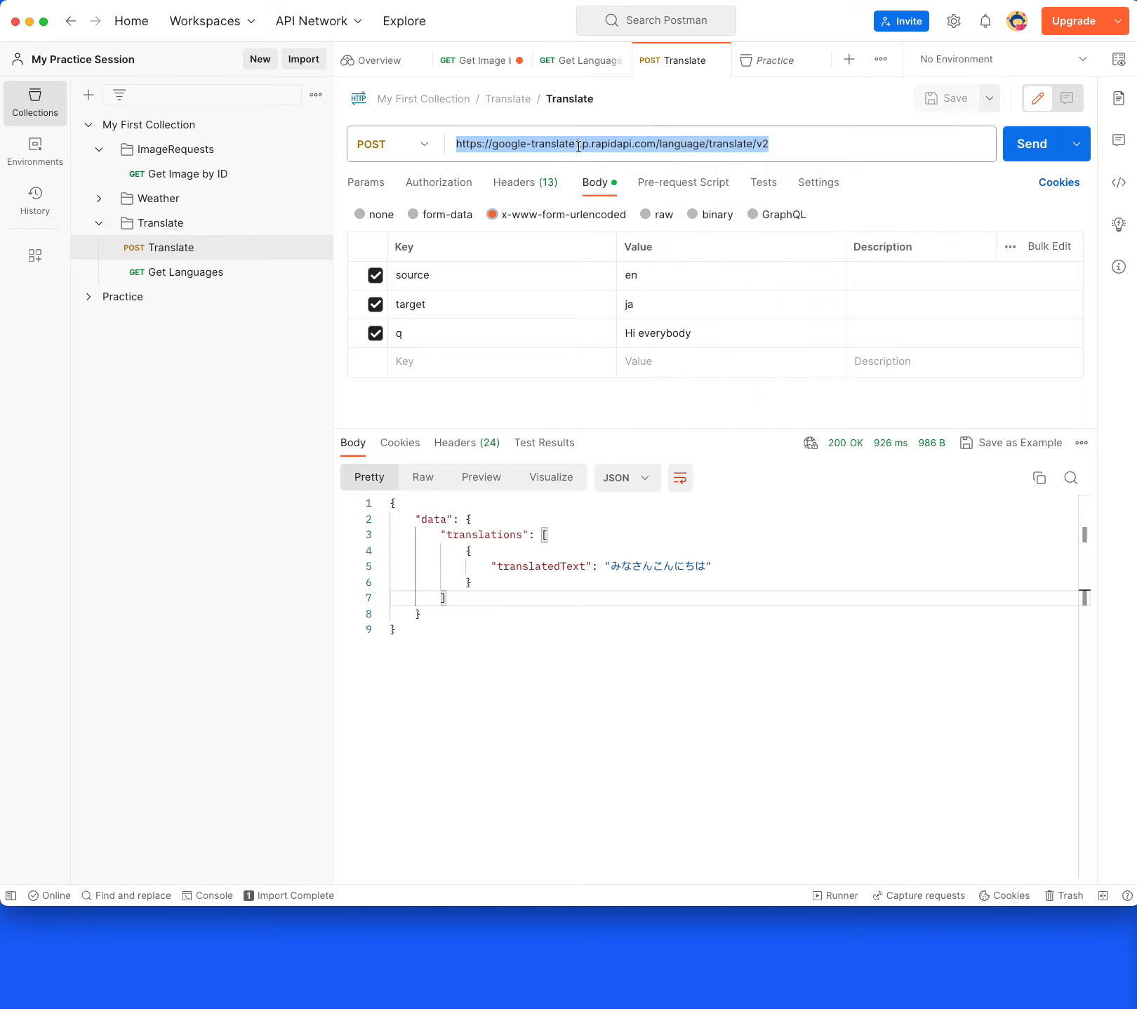
pyautogui.rightClick(673, 143)
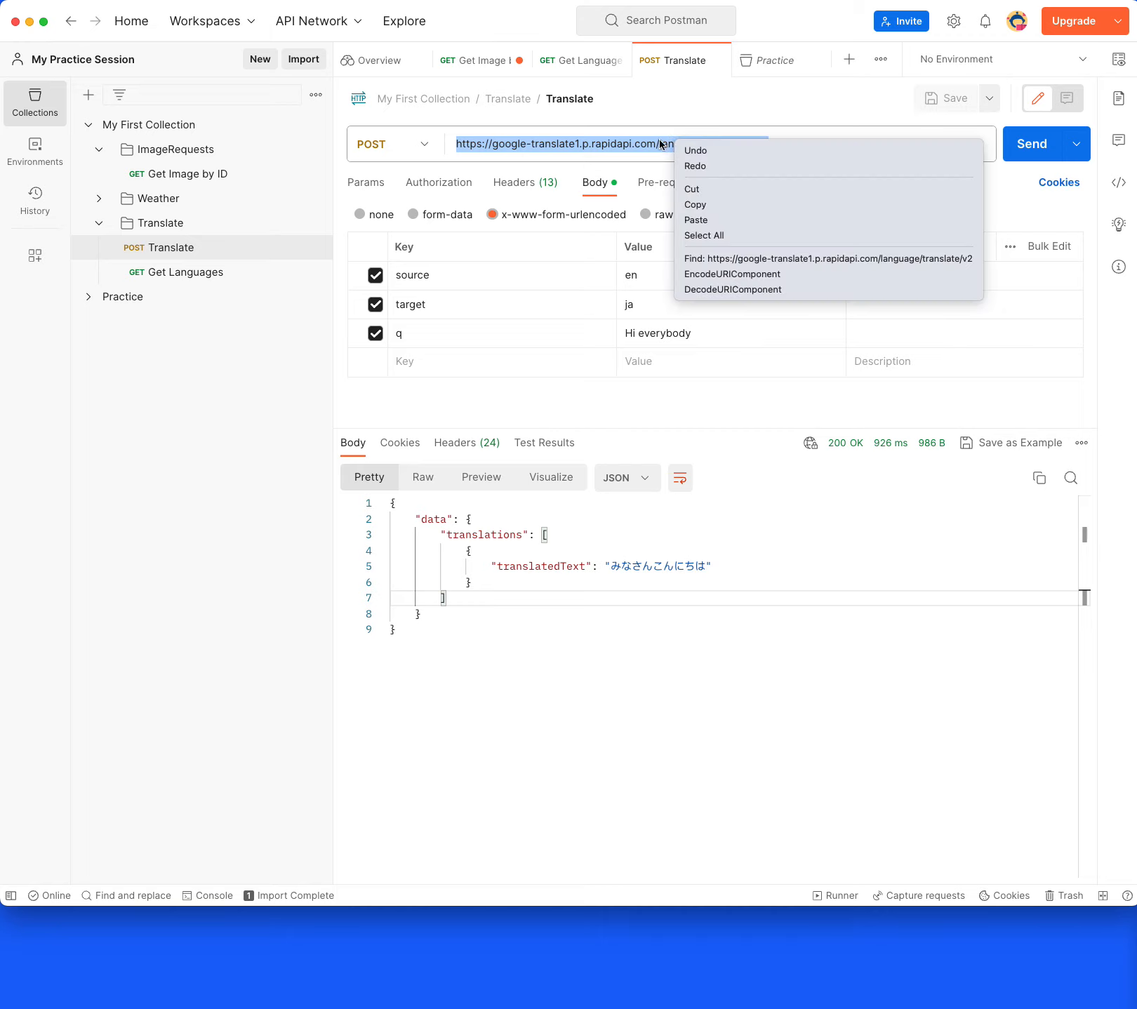
pyautogui.click(637, 144)
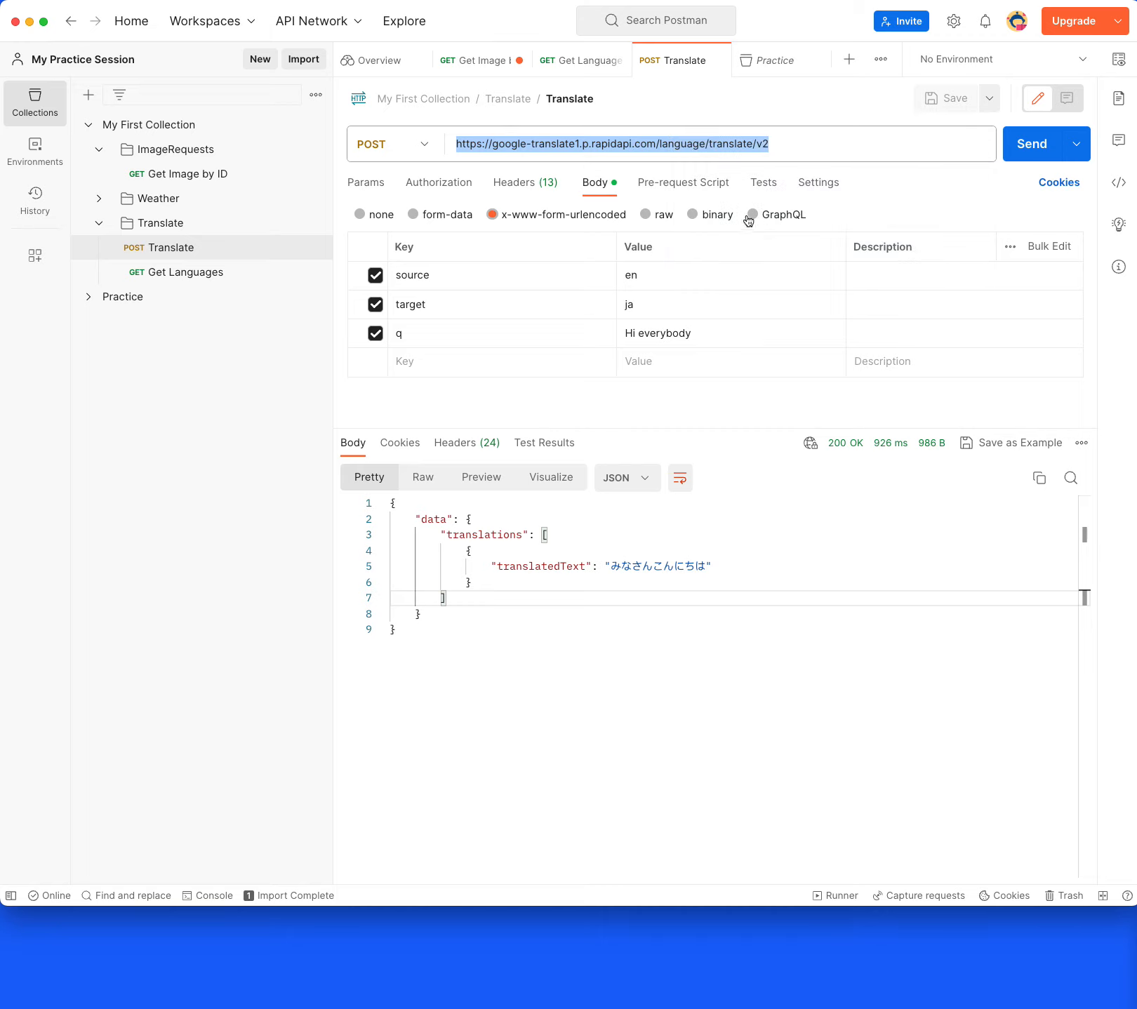
pyautogui.click(589, 142)
pyautogui.moveTo(753, 144); pyautogui.dragTo(392, 132)
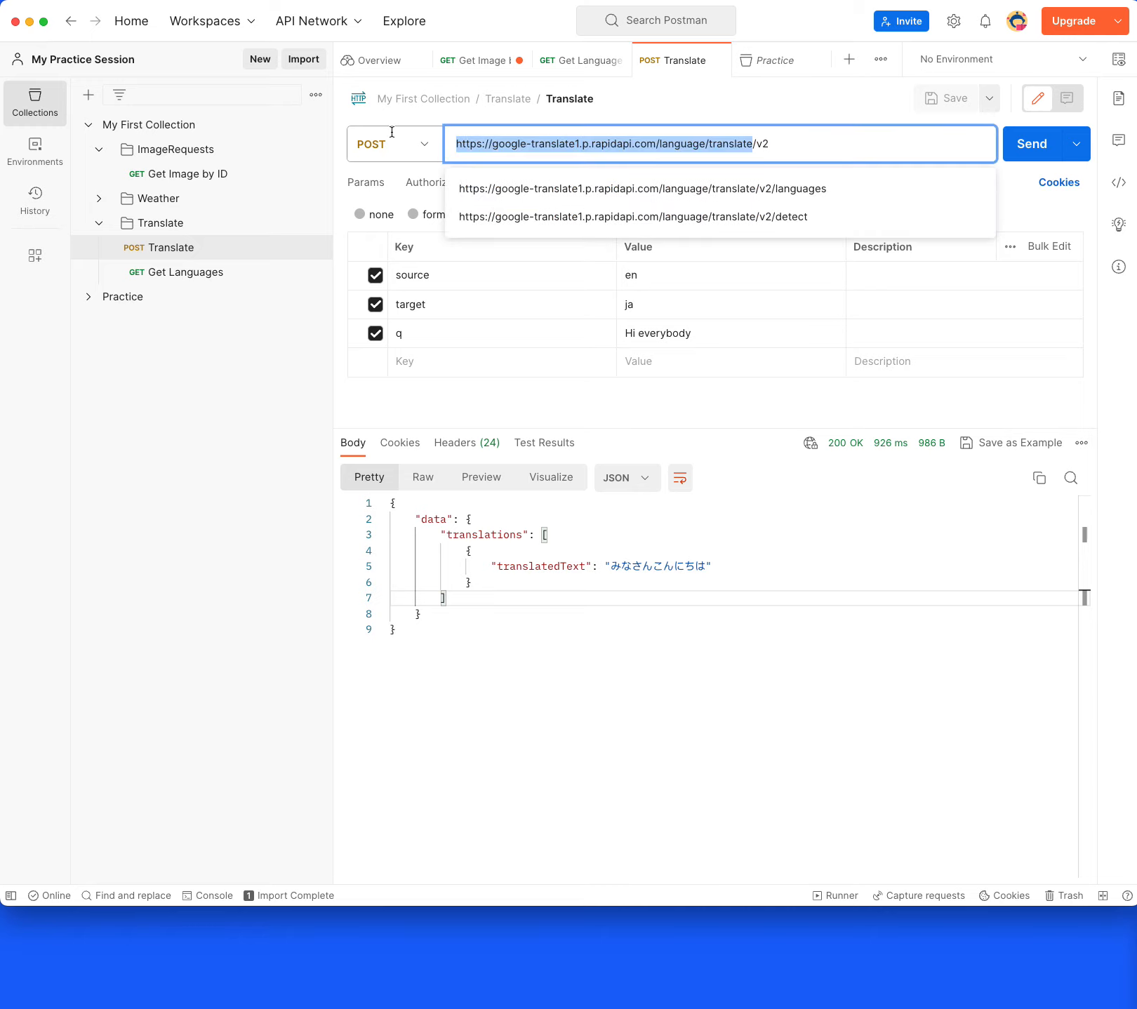
pyautogui.rightClick(605, 141)
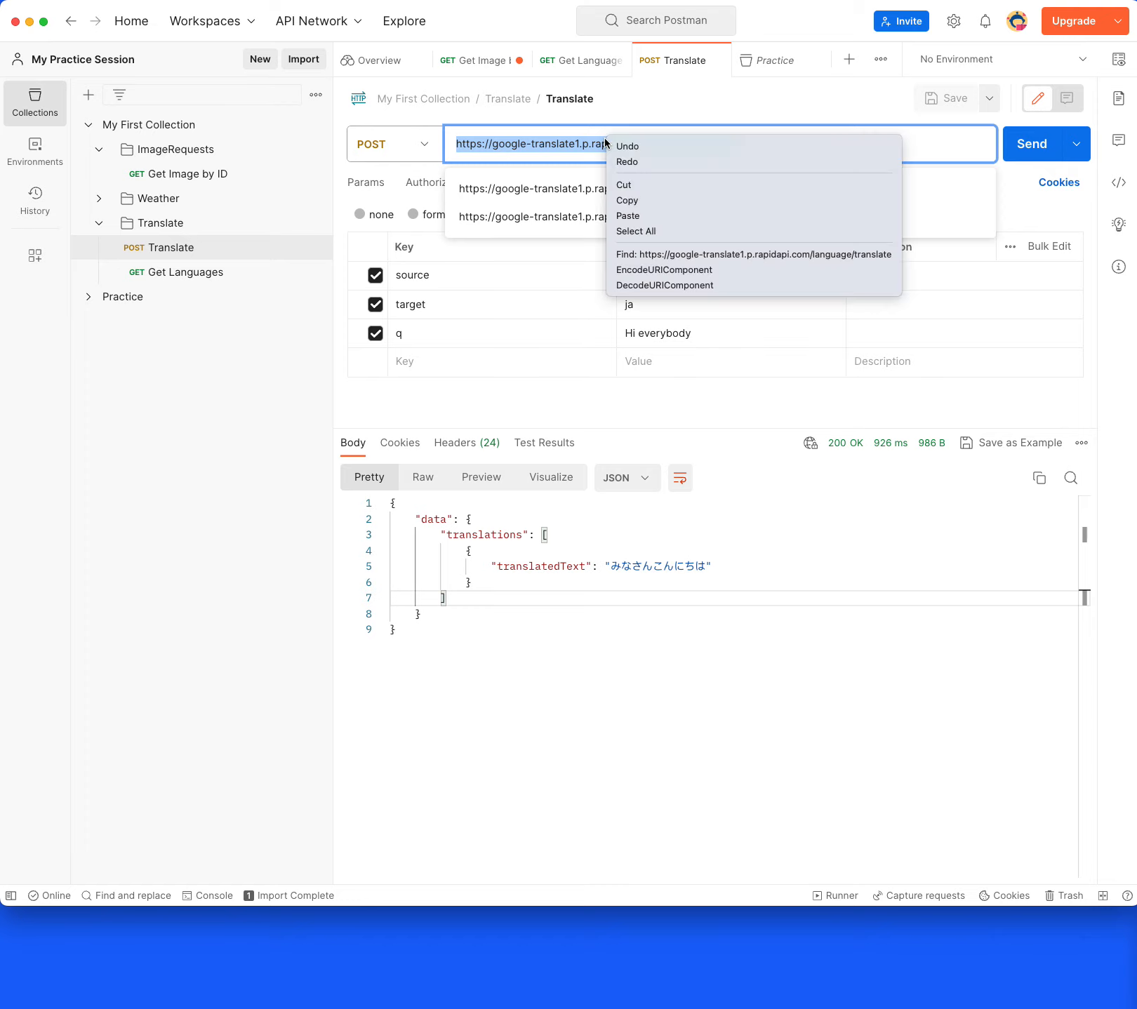
pyautogui.click(550, 141)
pyautogui.click(760, 418)
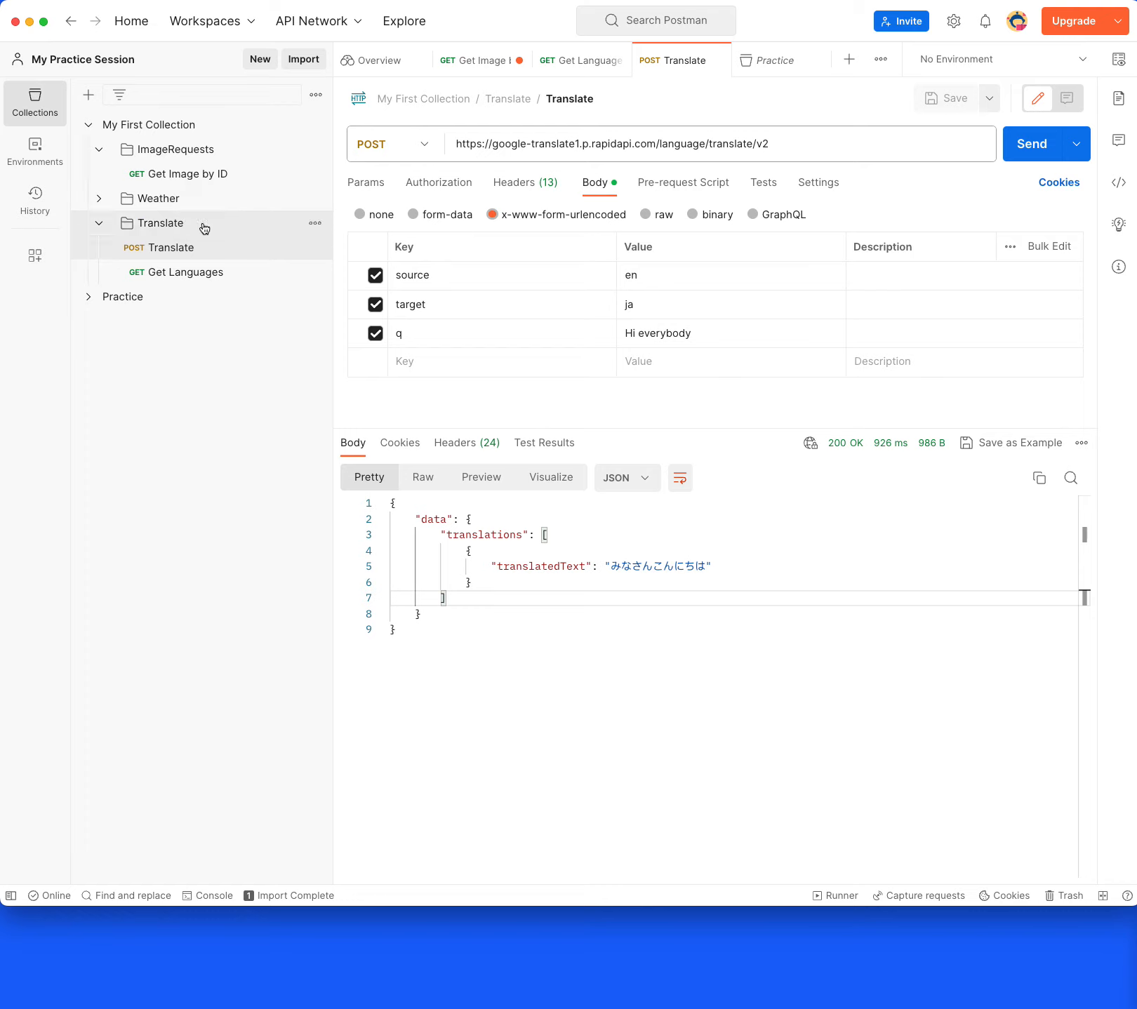
# Create a new environment named EnvTranslate
pyautogui.click(35, 148)
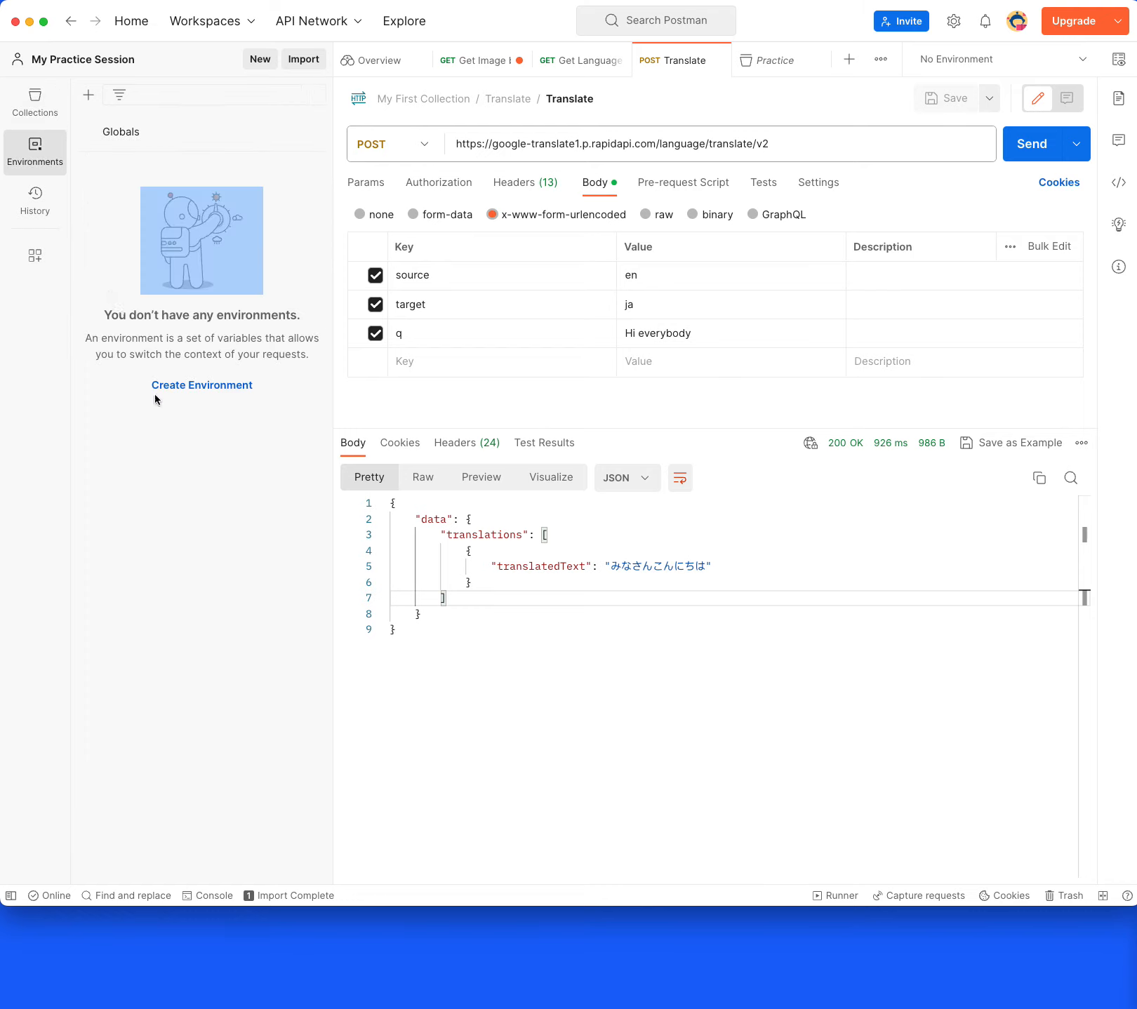
pyautogui.click(196, 417)
pyautogui.click(203, 386)
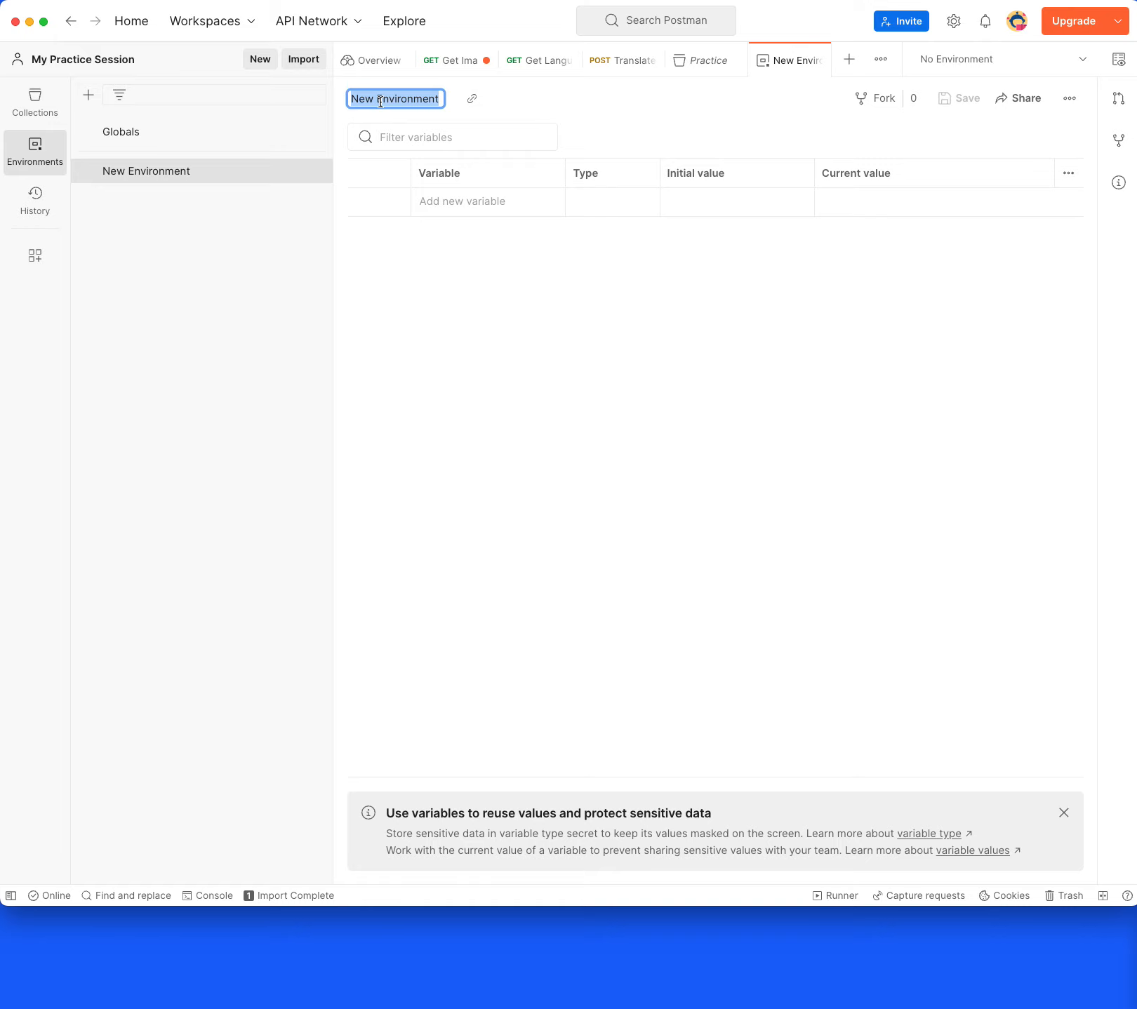
pyautogui.write('EnvTranslaye')
pyautogui.press('BackSpace')
pyautogui.write('te')
pyautogui.press('Return')
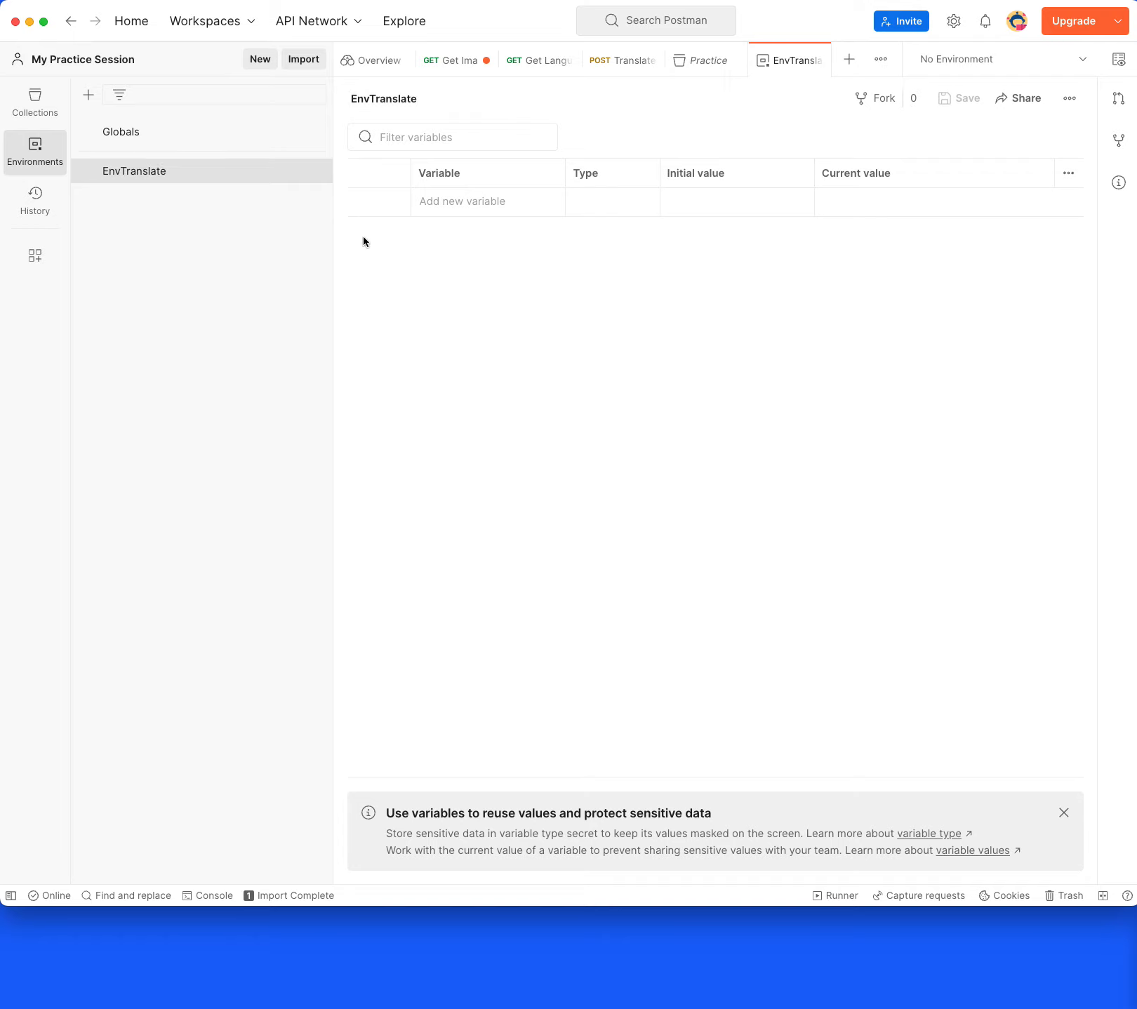
# Add a variable named serverUrl to the EnvTranslate environment
pyautogui.click(450, 201)
pyautogui.write('serverUrl')
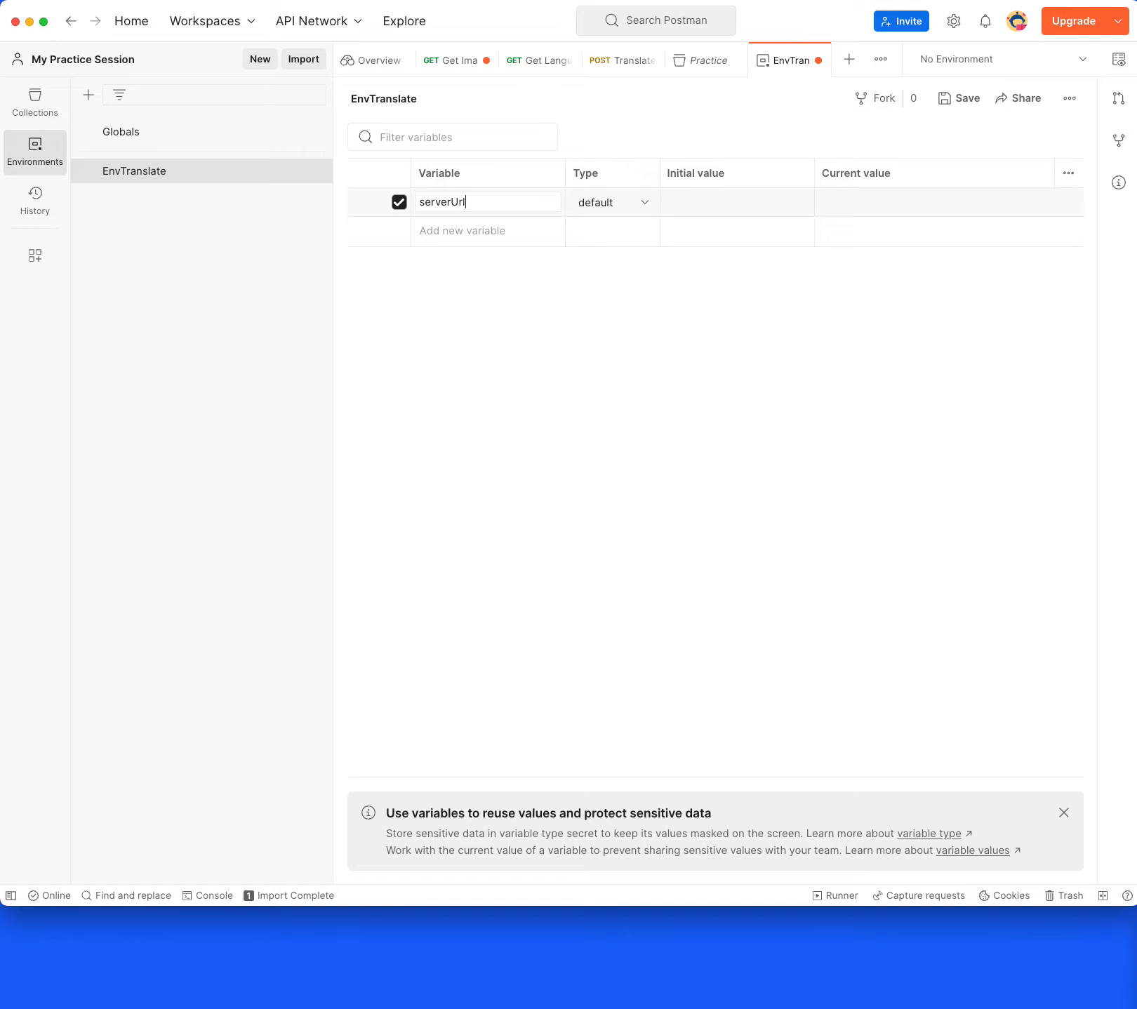
pyautogui.hotkey('shift', 'Return')
pyautogui.press('BackSpace')
pyautogui.click(759, 419)
pyautogui.click(611, 60)
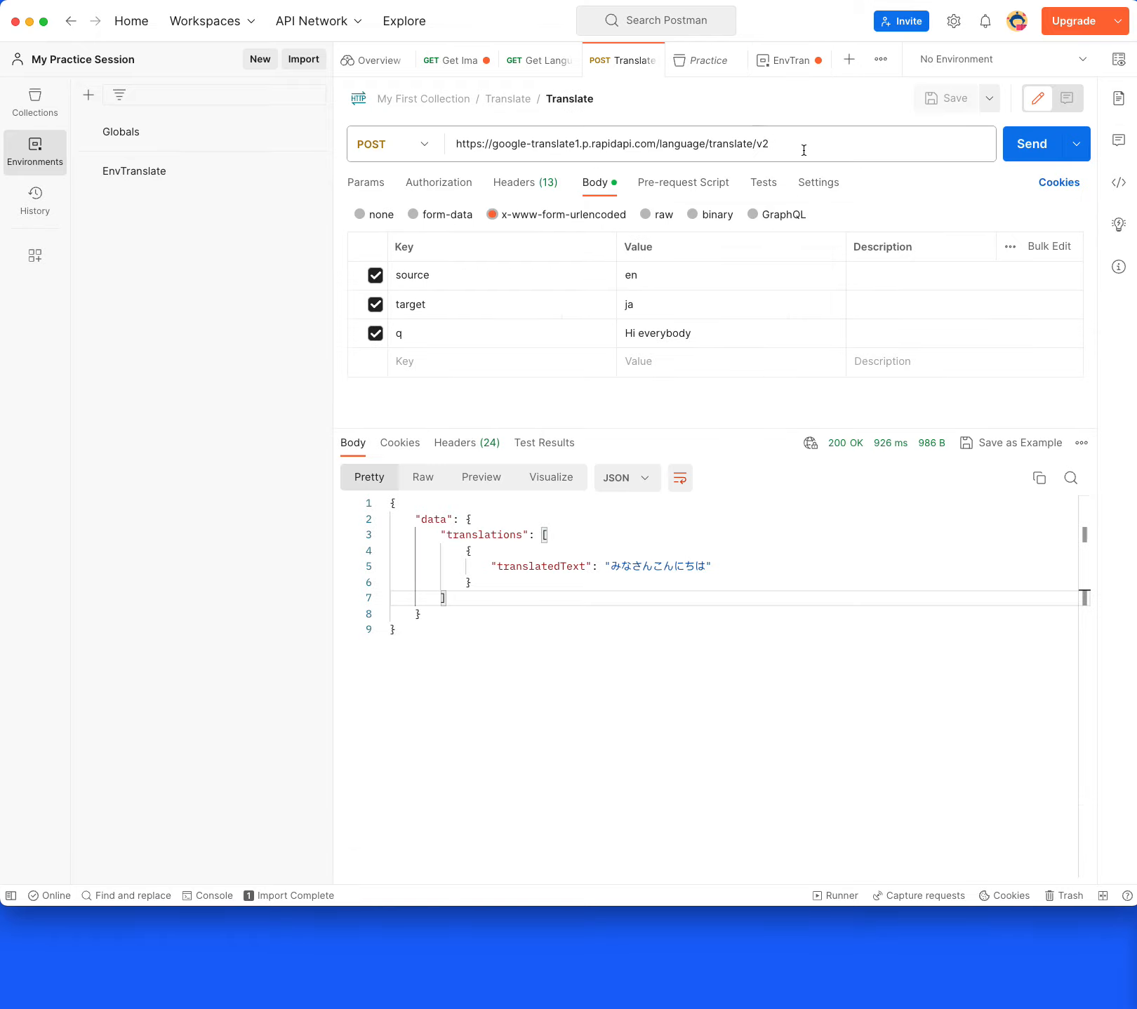
pyautogui.moveTo(795, 152); pyautogui.dragTo(443, 143)
pyautogui.press('super+c')
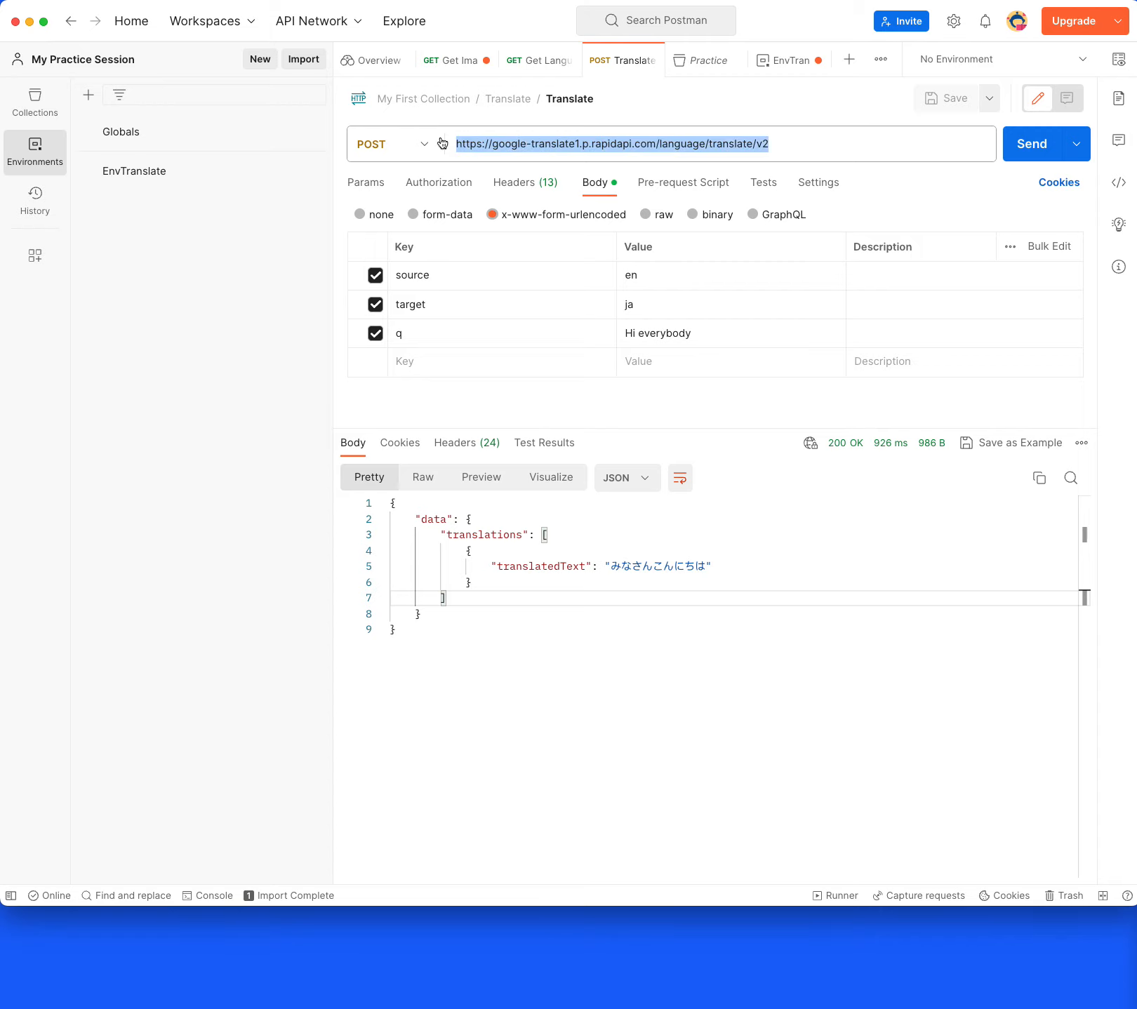
pyautogui.click(791, 61)
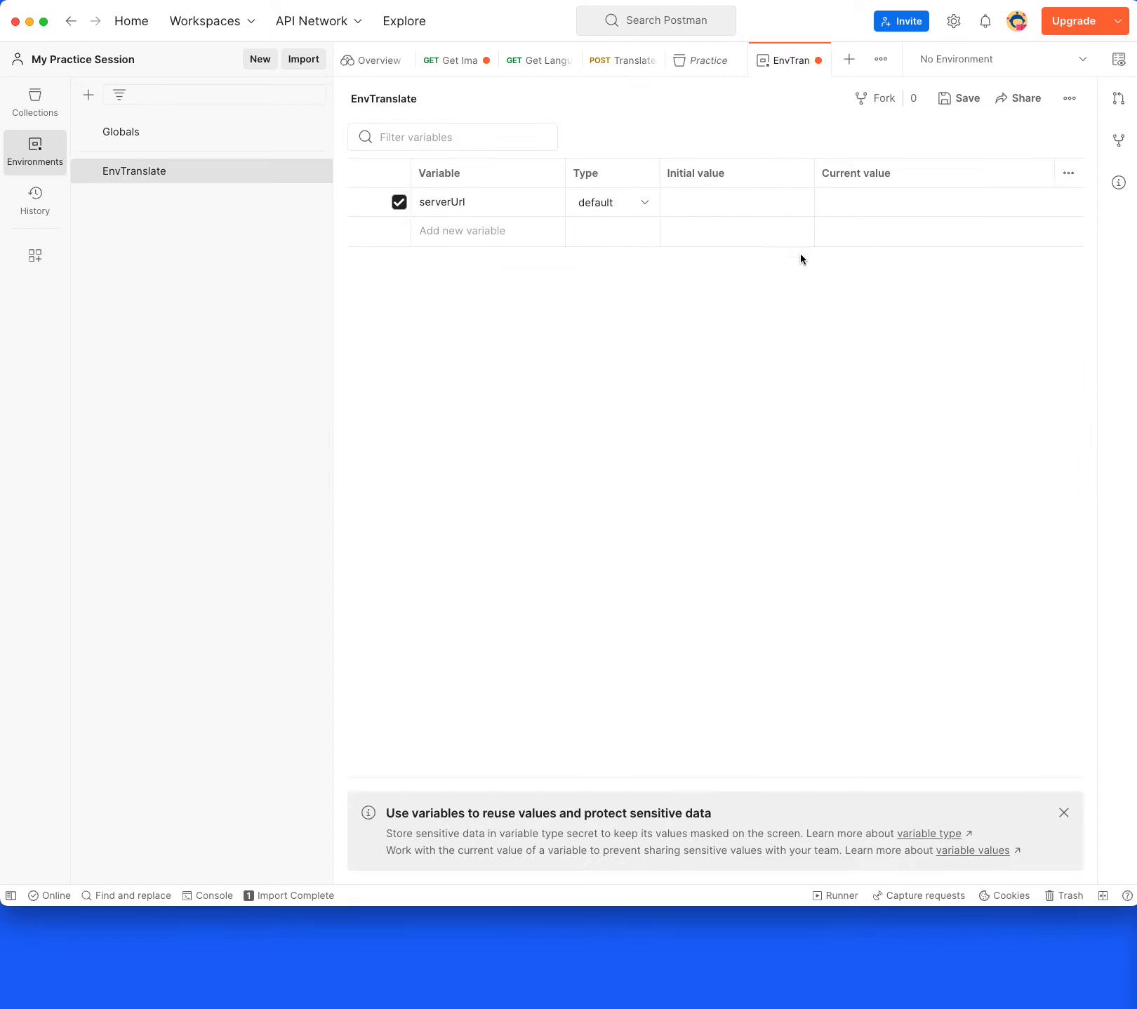
pyautogui.click(712, 197)
pyautogui.press('super+v')
pyautogui.click(758, 382)
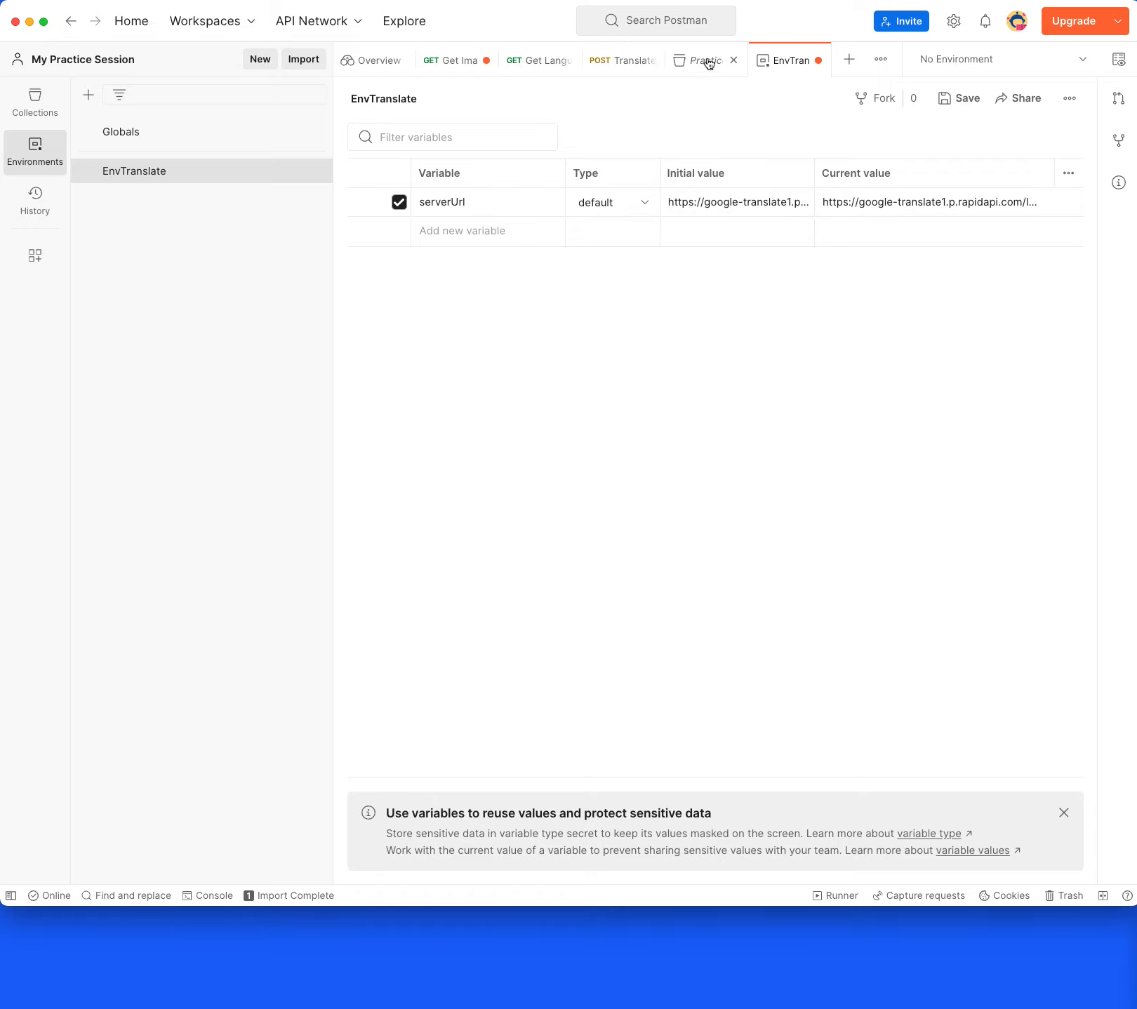
# Check the options offered for the selected serverUrl variable name in EnvTranslate
pyautogui.doubleClick(445, 200)
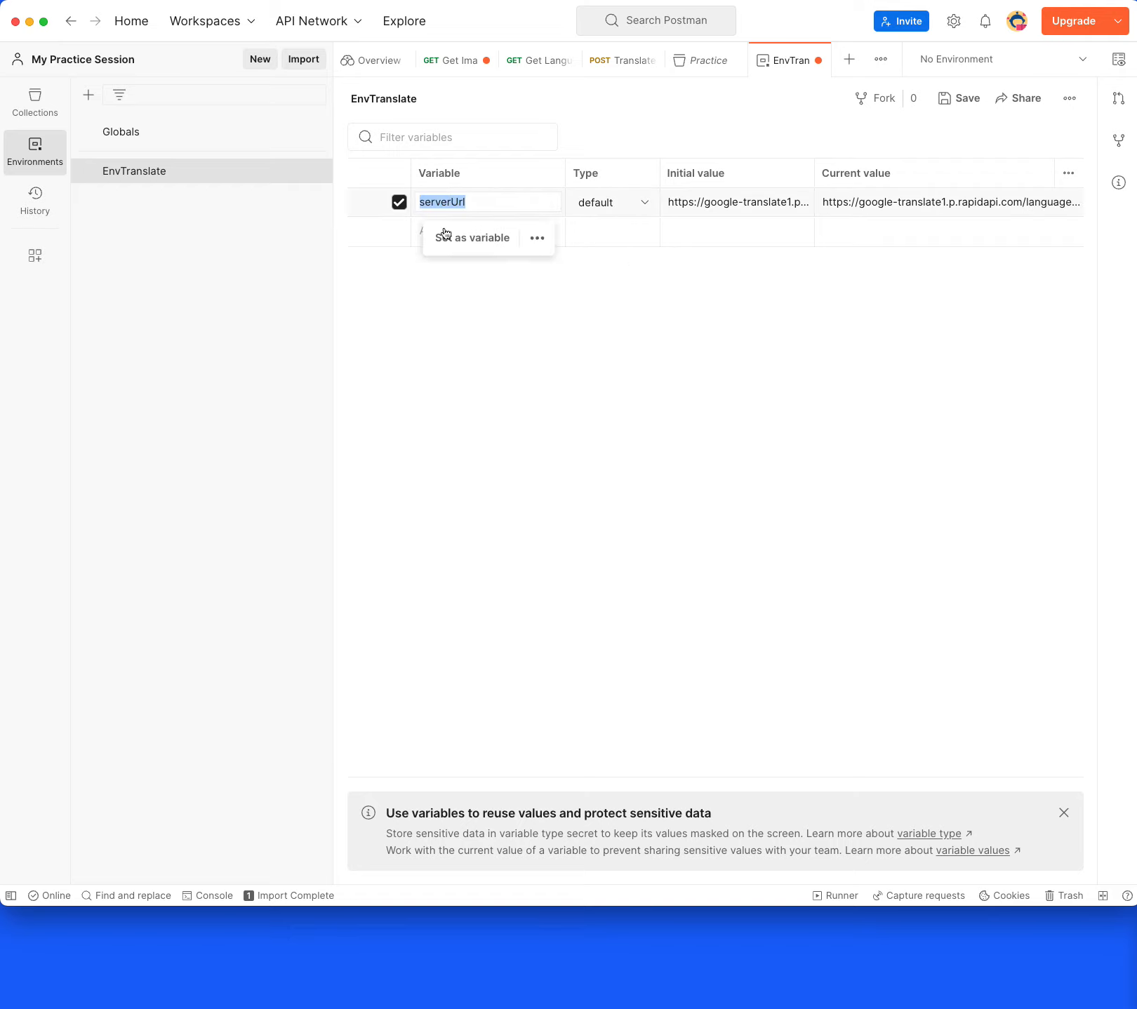
pyautogui.click(452, 203)
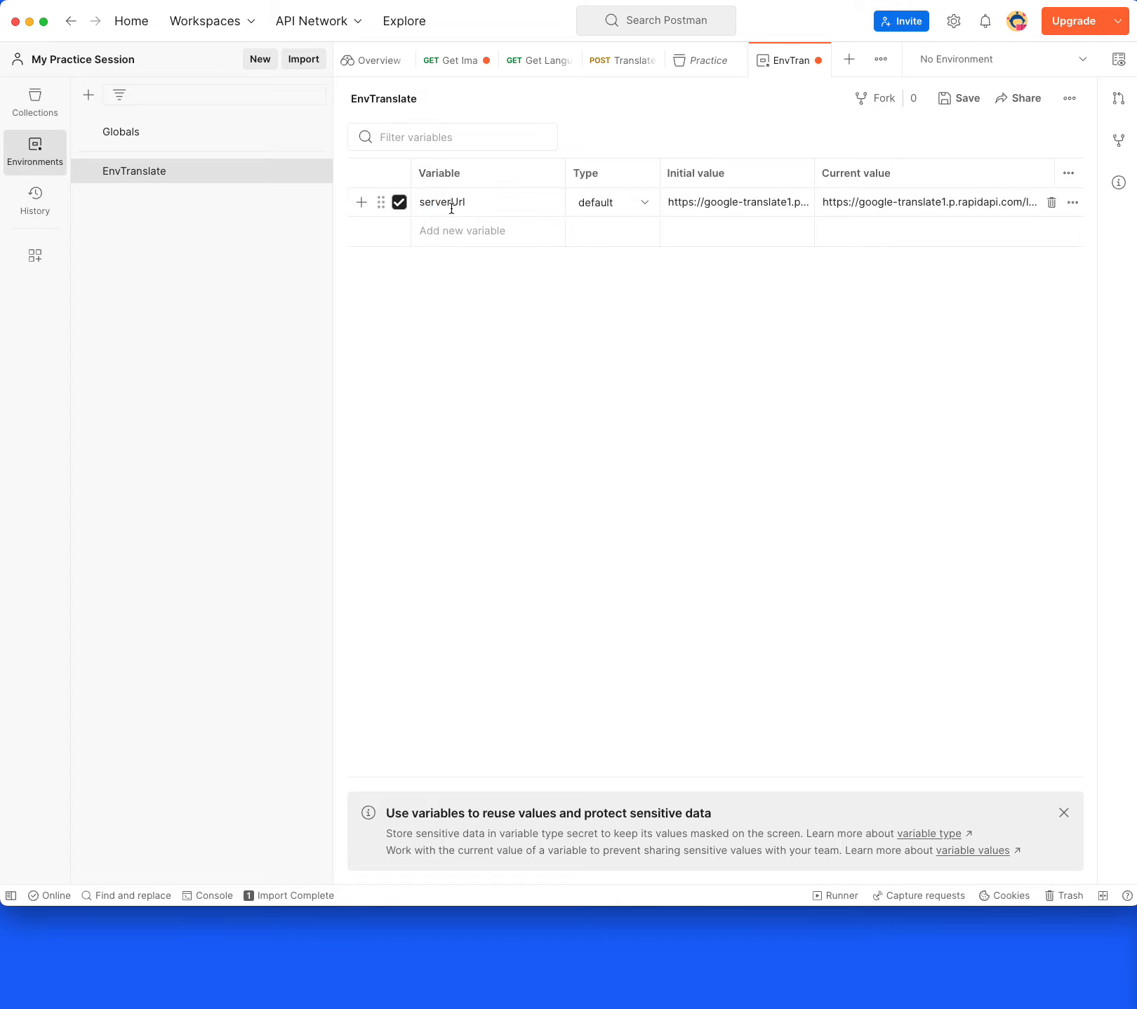
pyautogui.doubleClick(450, 204)
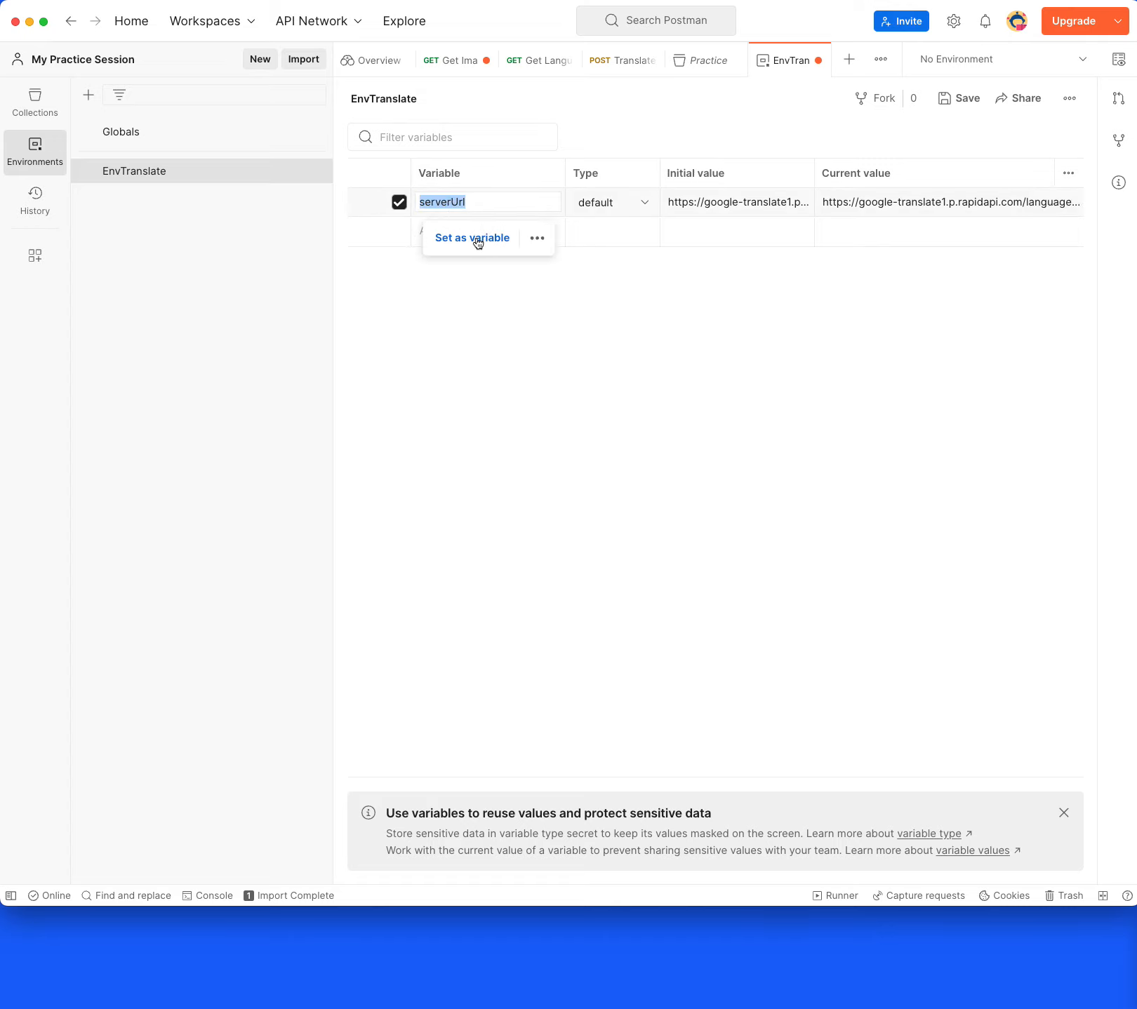
pyautogui.click(496, 327)
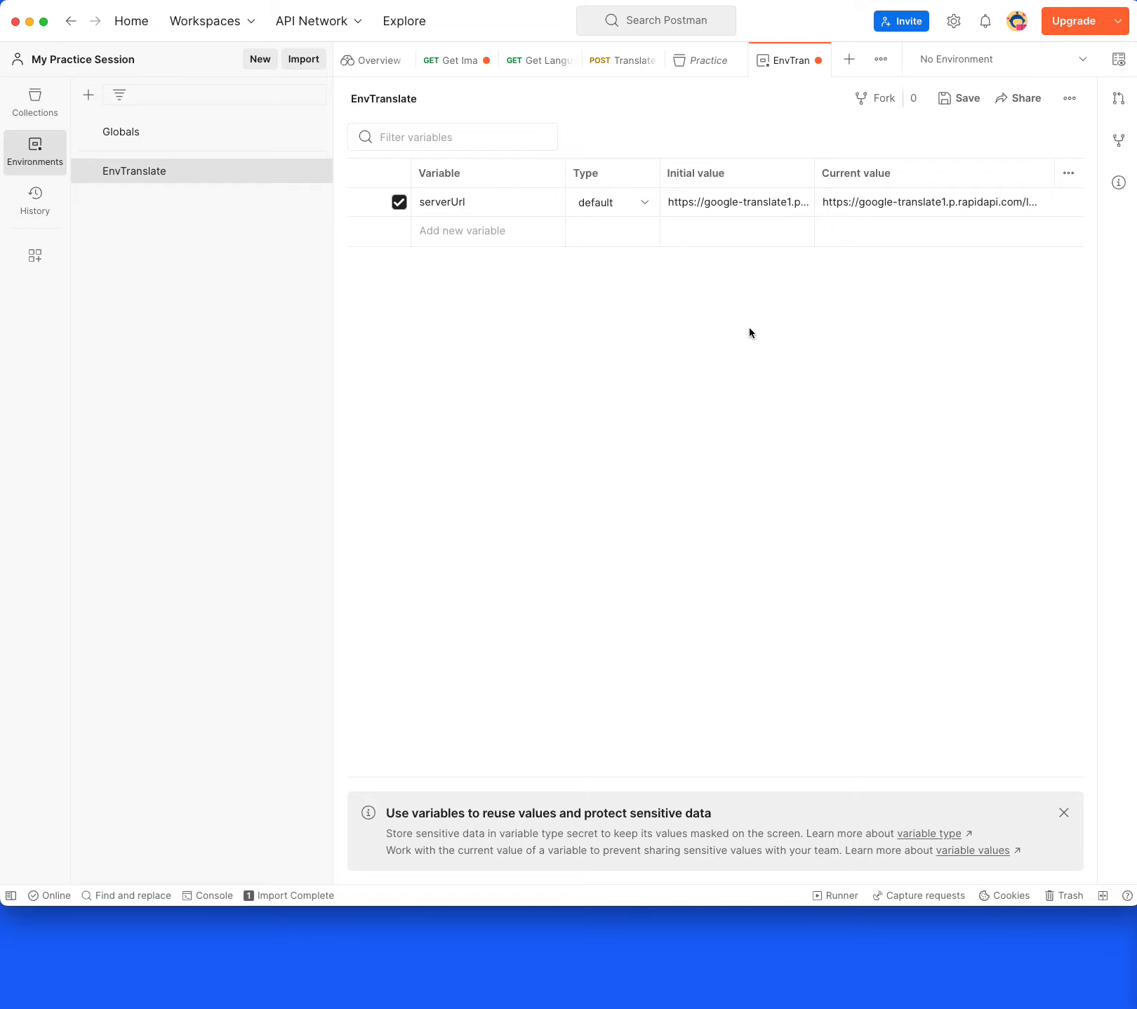
# Save the EnvTranslate environment and return to the Translate request
pyautogui.hotkey('ctrl', 's')
pyautogui.click(616, 59)
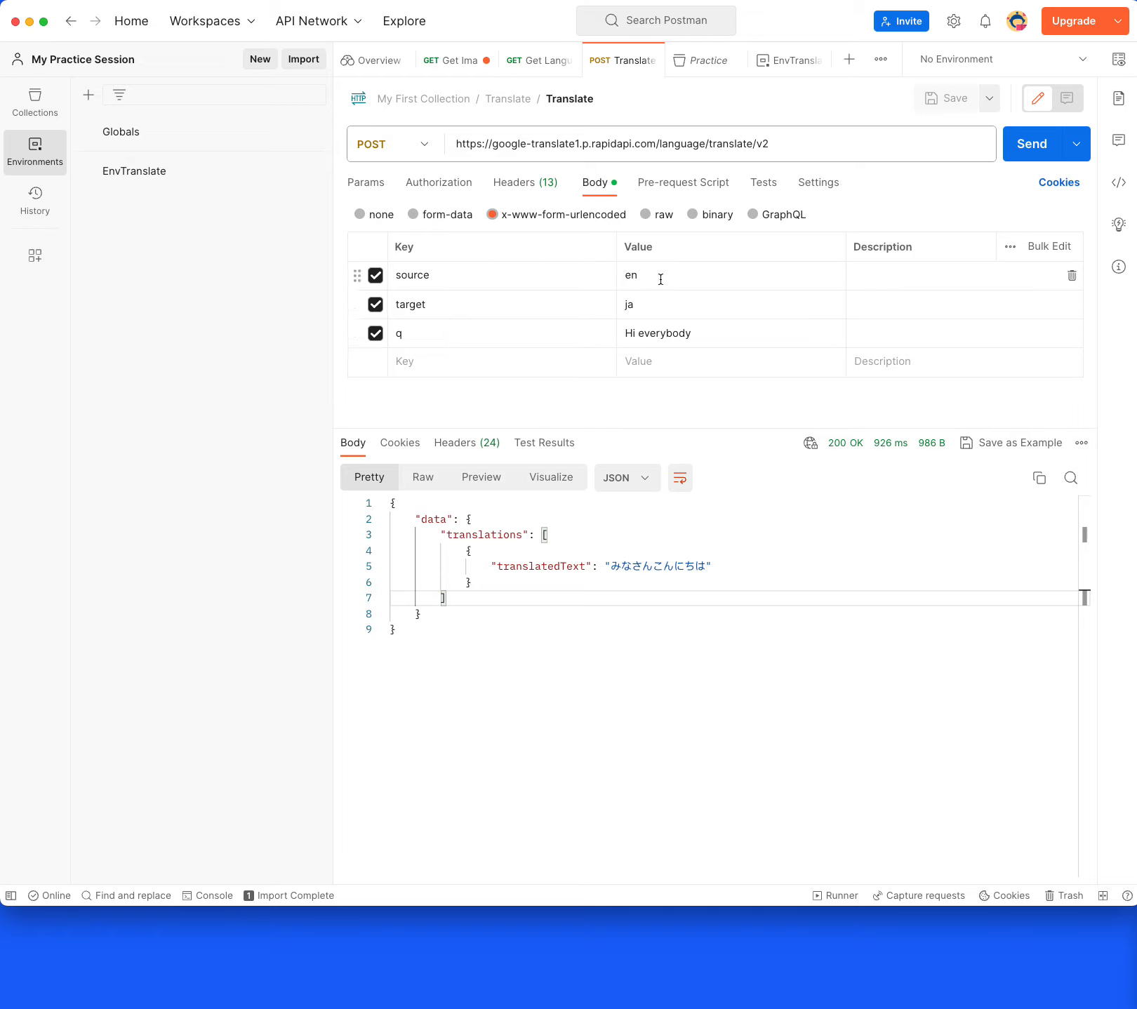
pyautogui.click(636, 276)
pyautogui.doubleClick(632, 275)
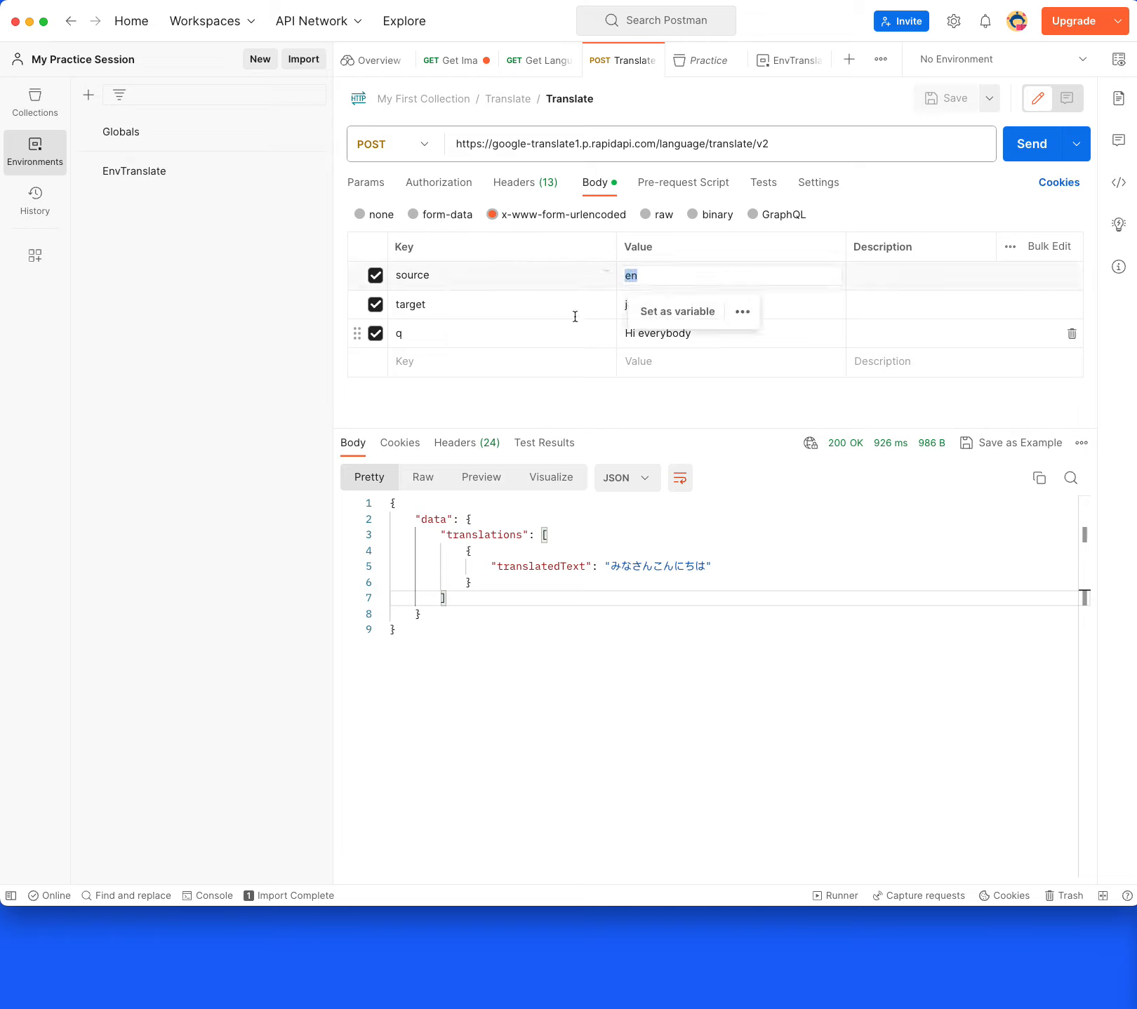
pyautogui.tripleClick(526, 135)
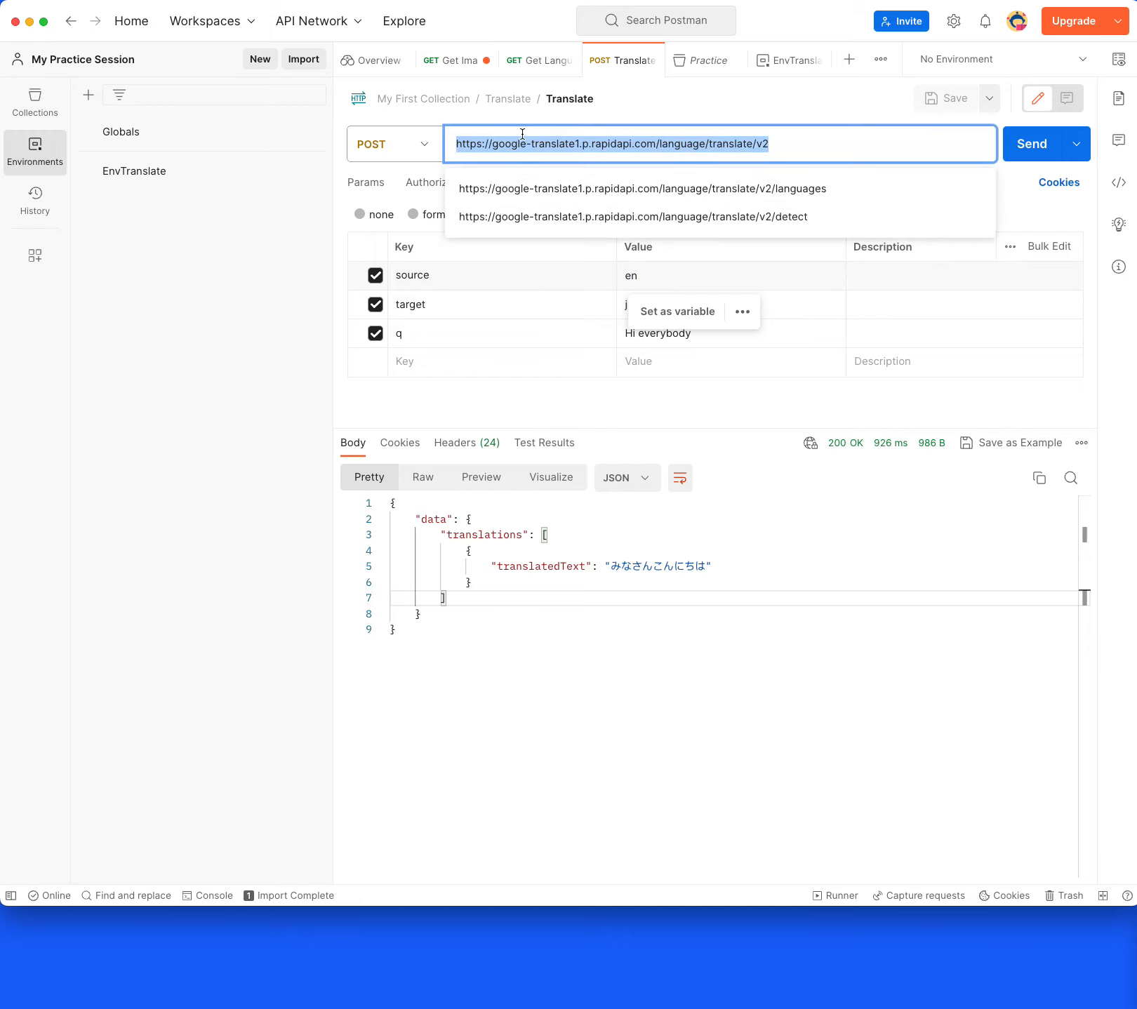
pyautogui.click(581, 401)
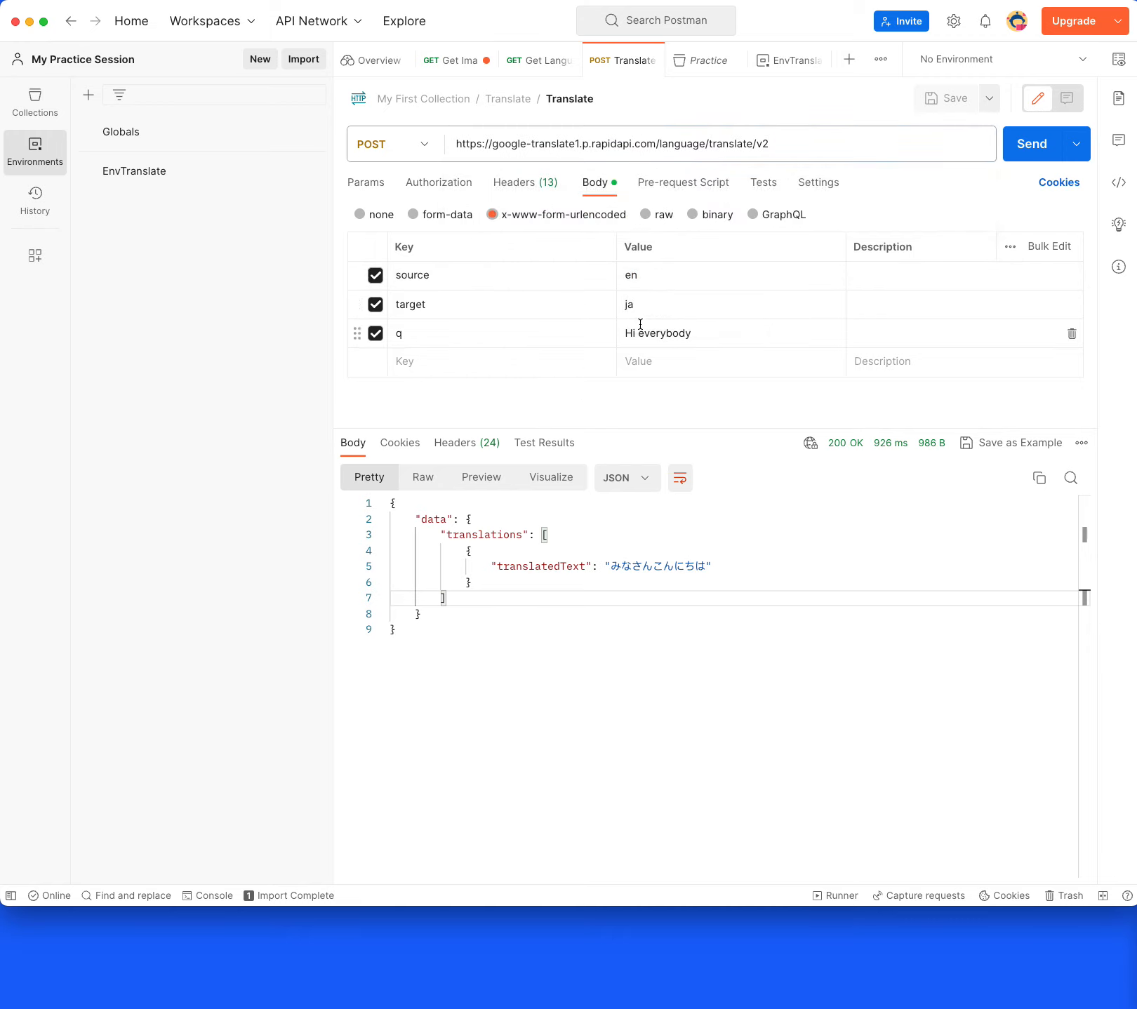
# Try to set the source parameter's value en as a new variable named sourceLang and check the available scopes
pyautogui.doubleClick(631, 276)
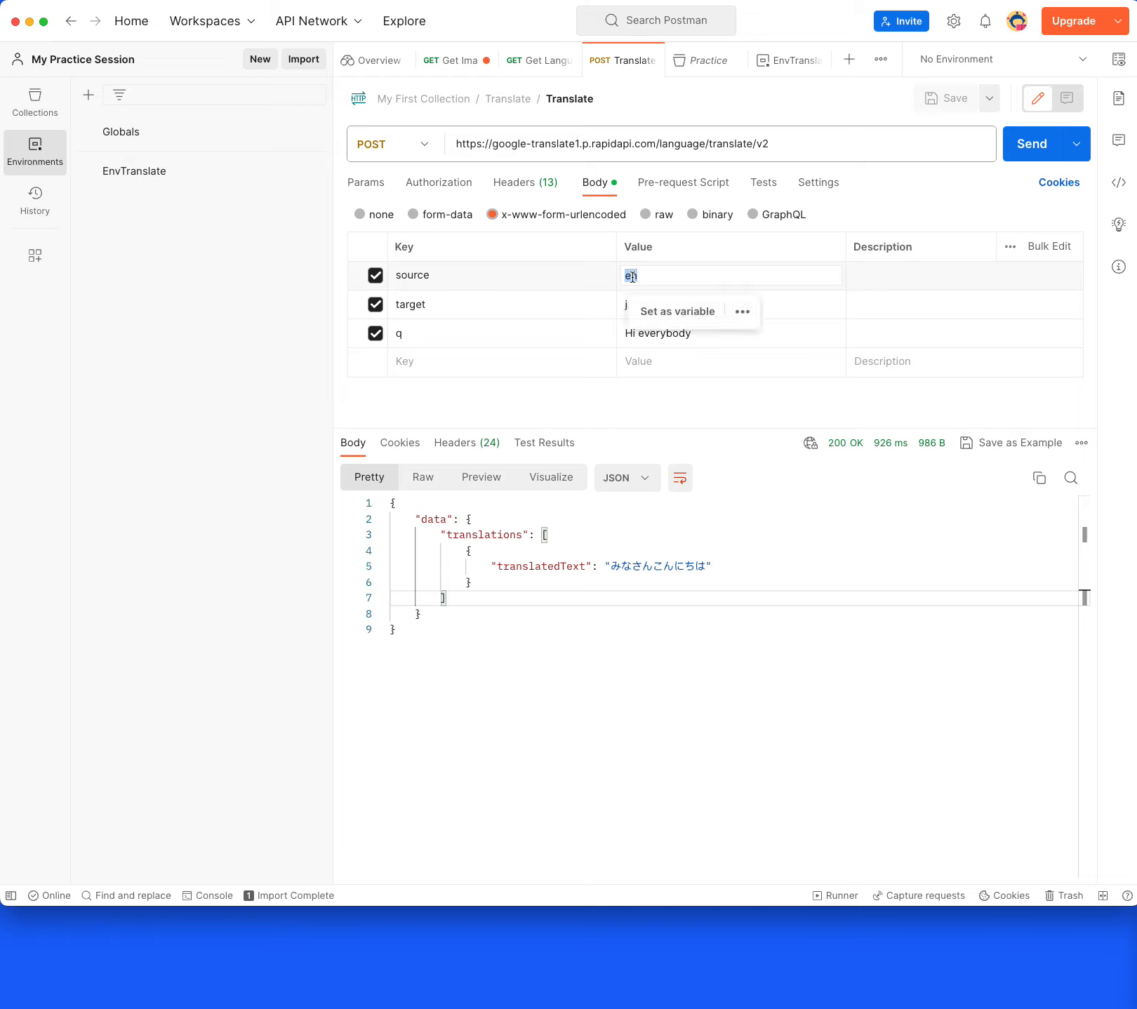
pyautogui.click(694, 312)
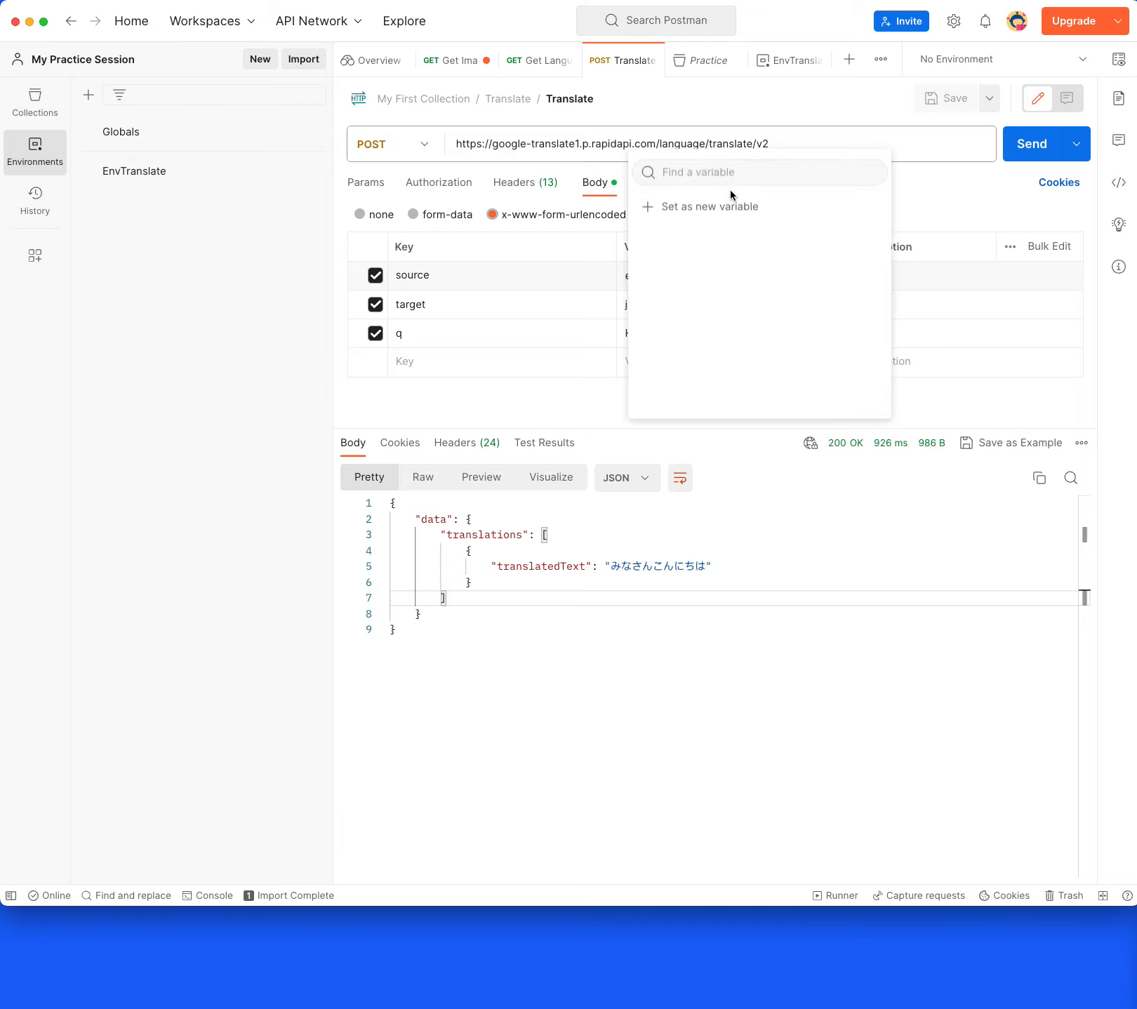
pyautogui.click(676, 204)
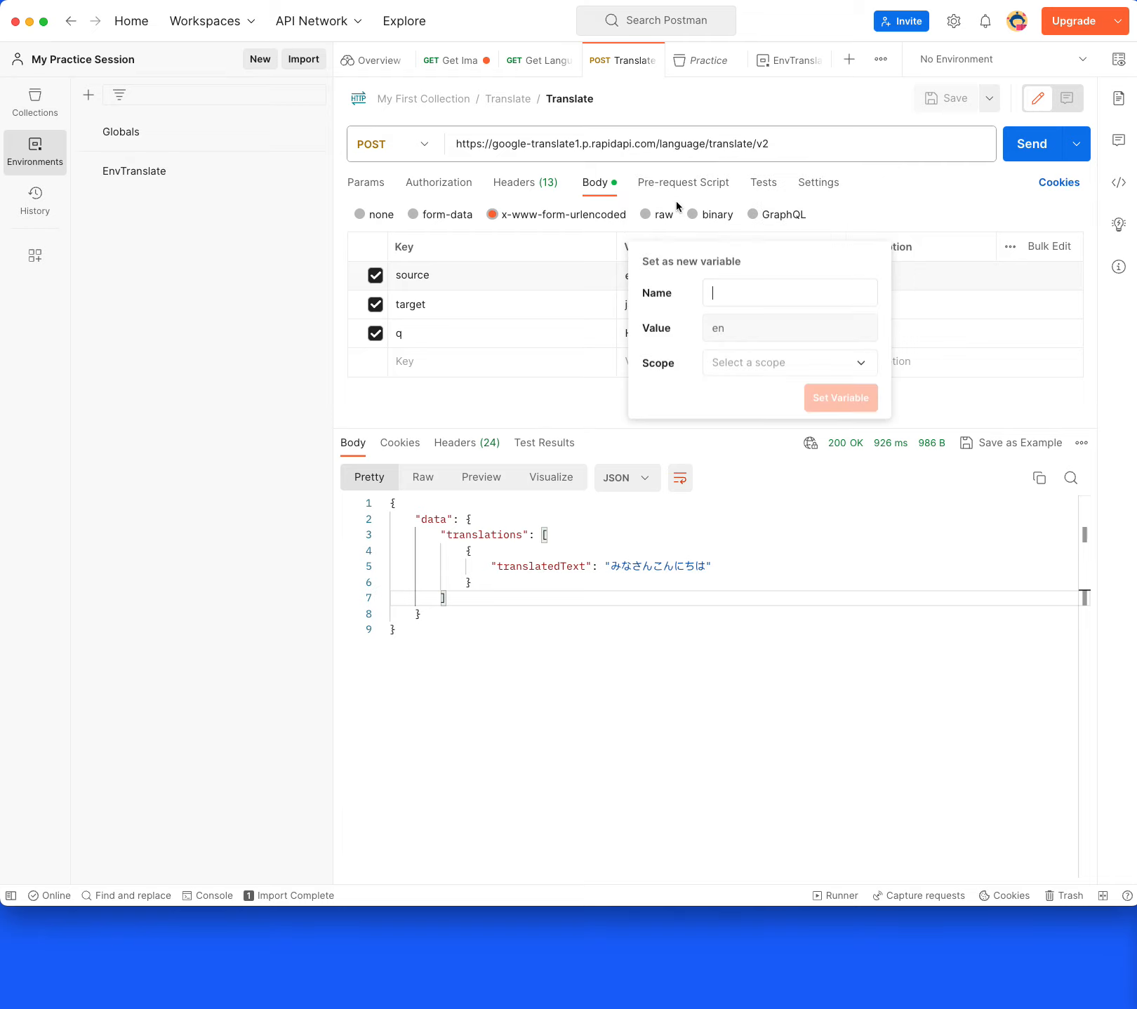
pyautogui.click(732, 289)
pyautogui.write('sourceLan')
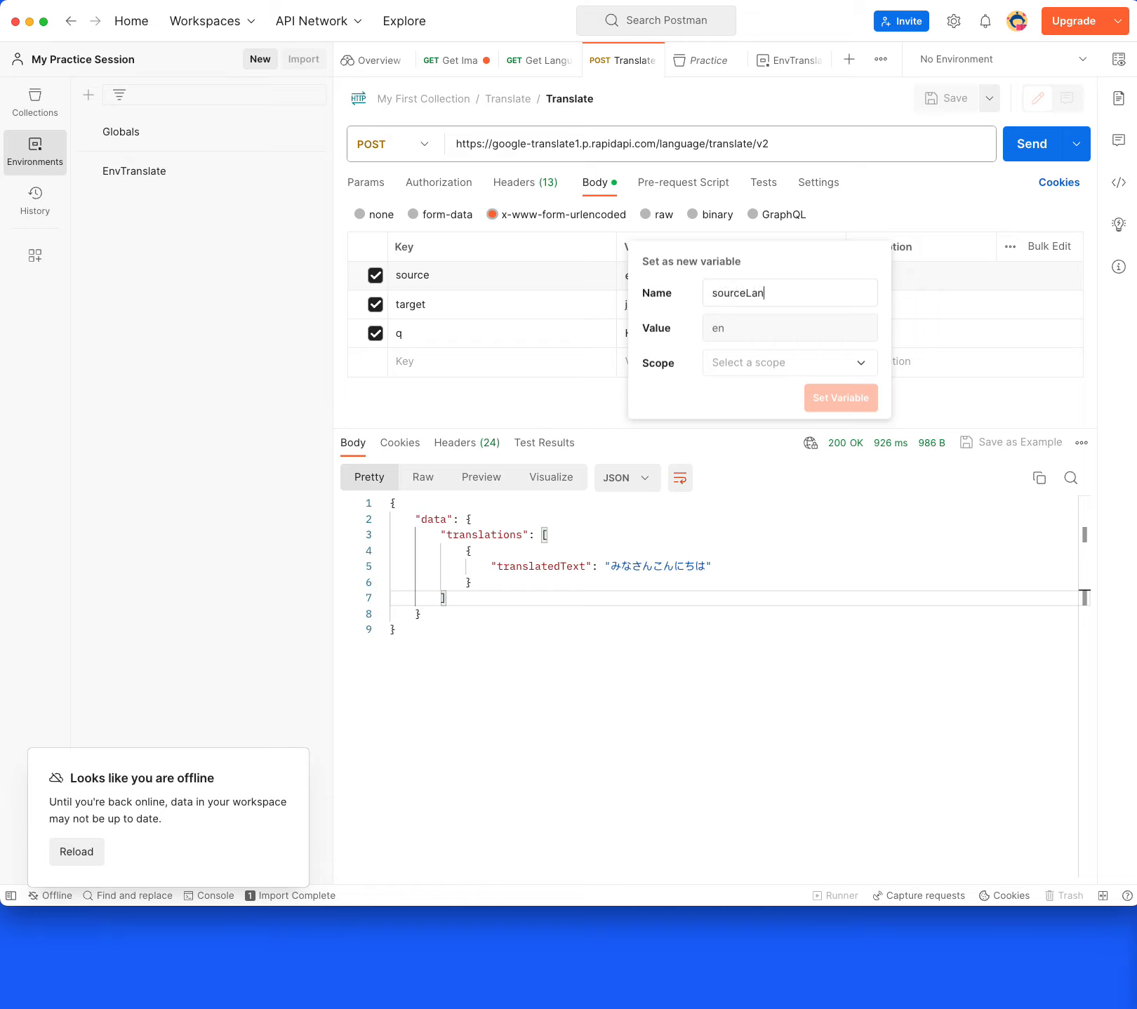
pyautogui.write('g')
pyautogui.click(857, 365)
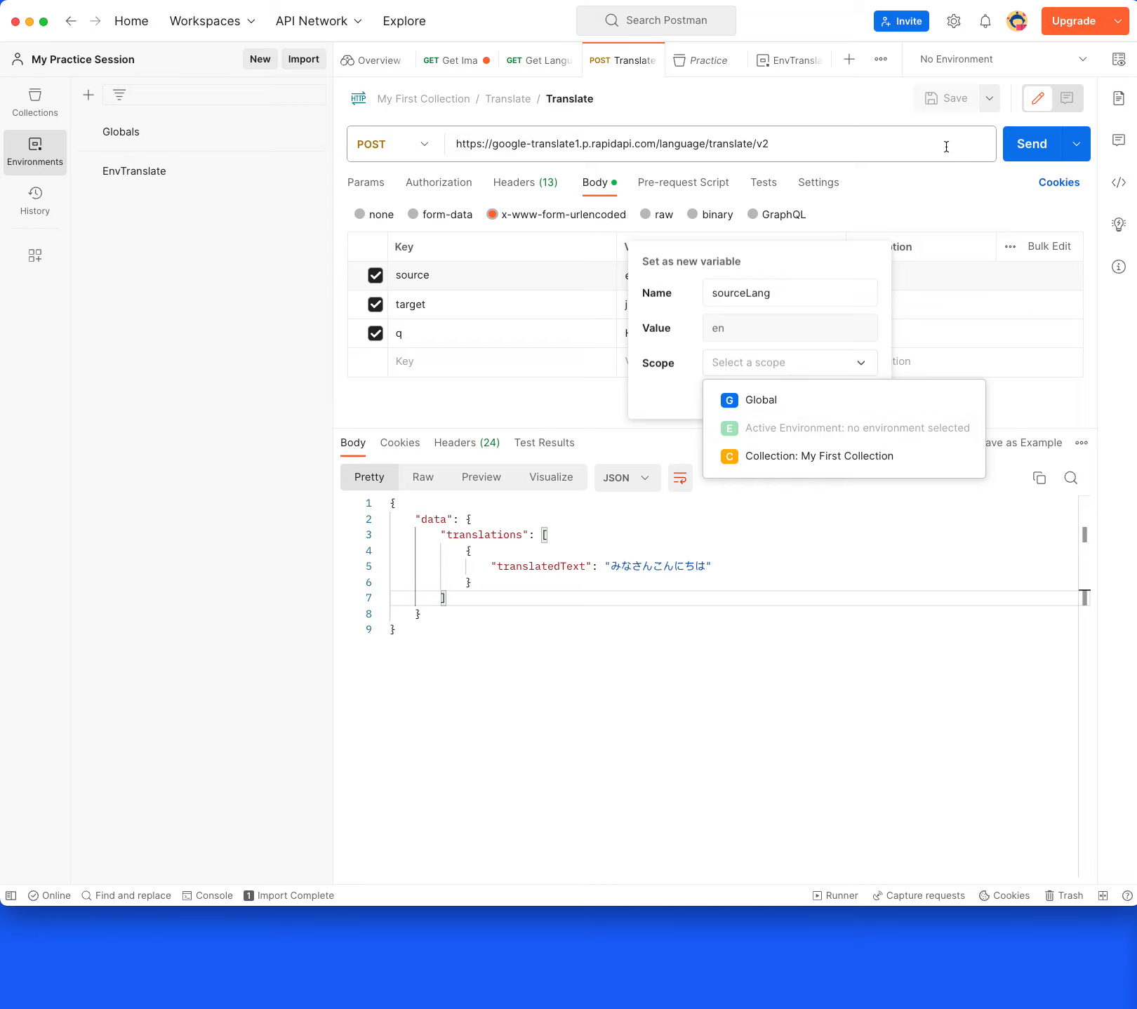
pyautogui.click(976, 565)
# Make EnvTranslate the active environment for the Translate request
pyautogui.click(991, 58)
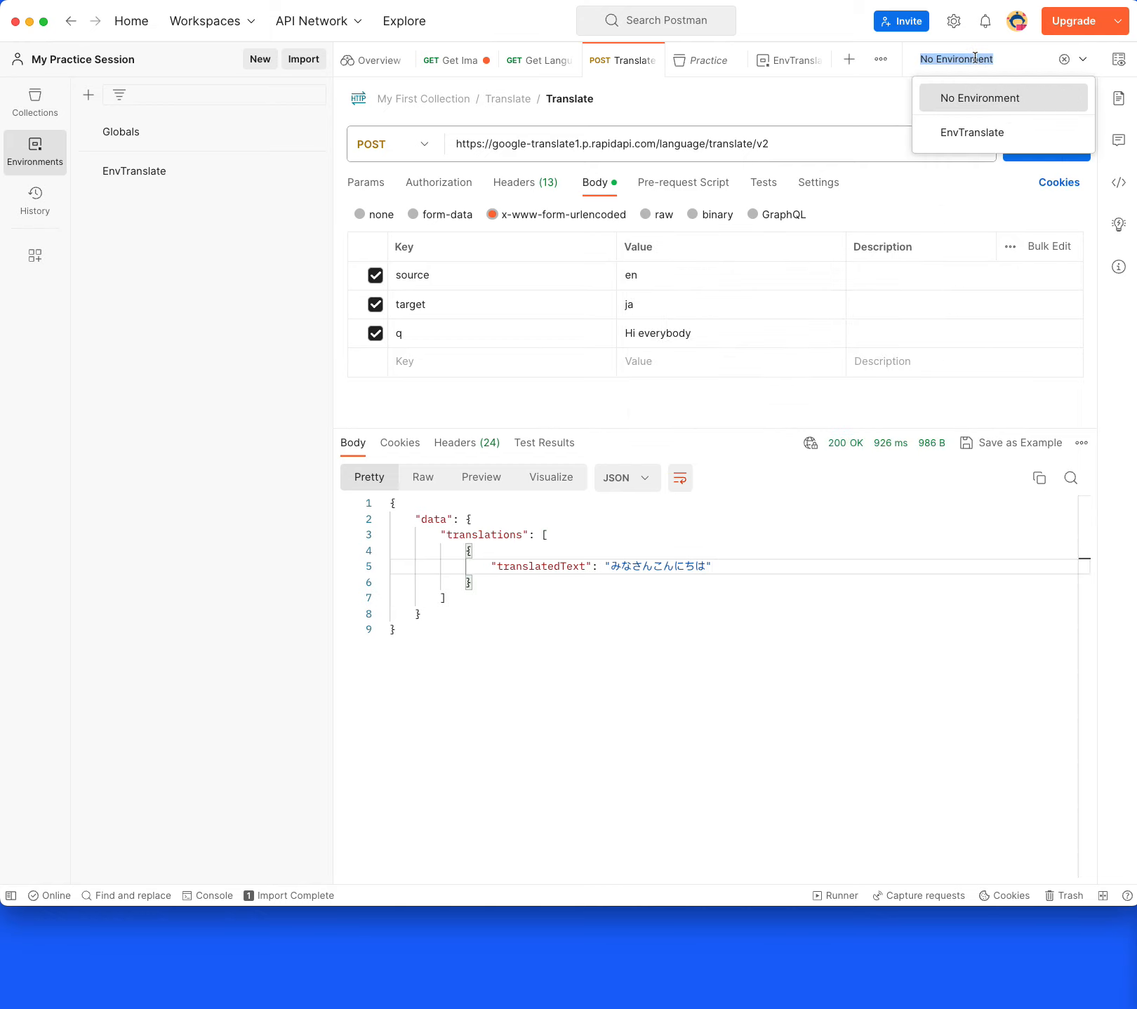
pyautogui.click(968, 135)
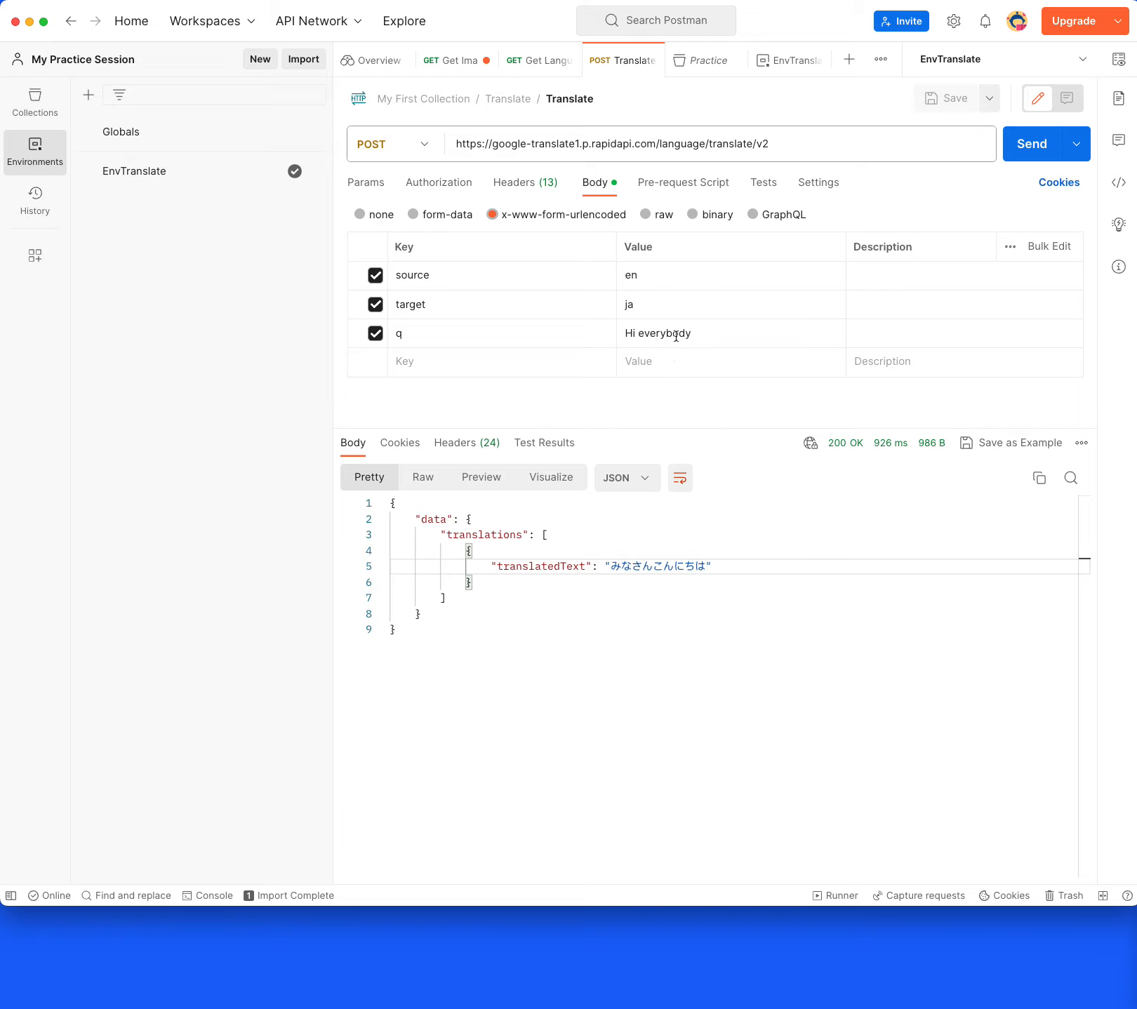
# Replace the source parameter's value with the existing serverUrl variable
pyautogui.doubleClick(632, 276)
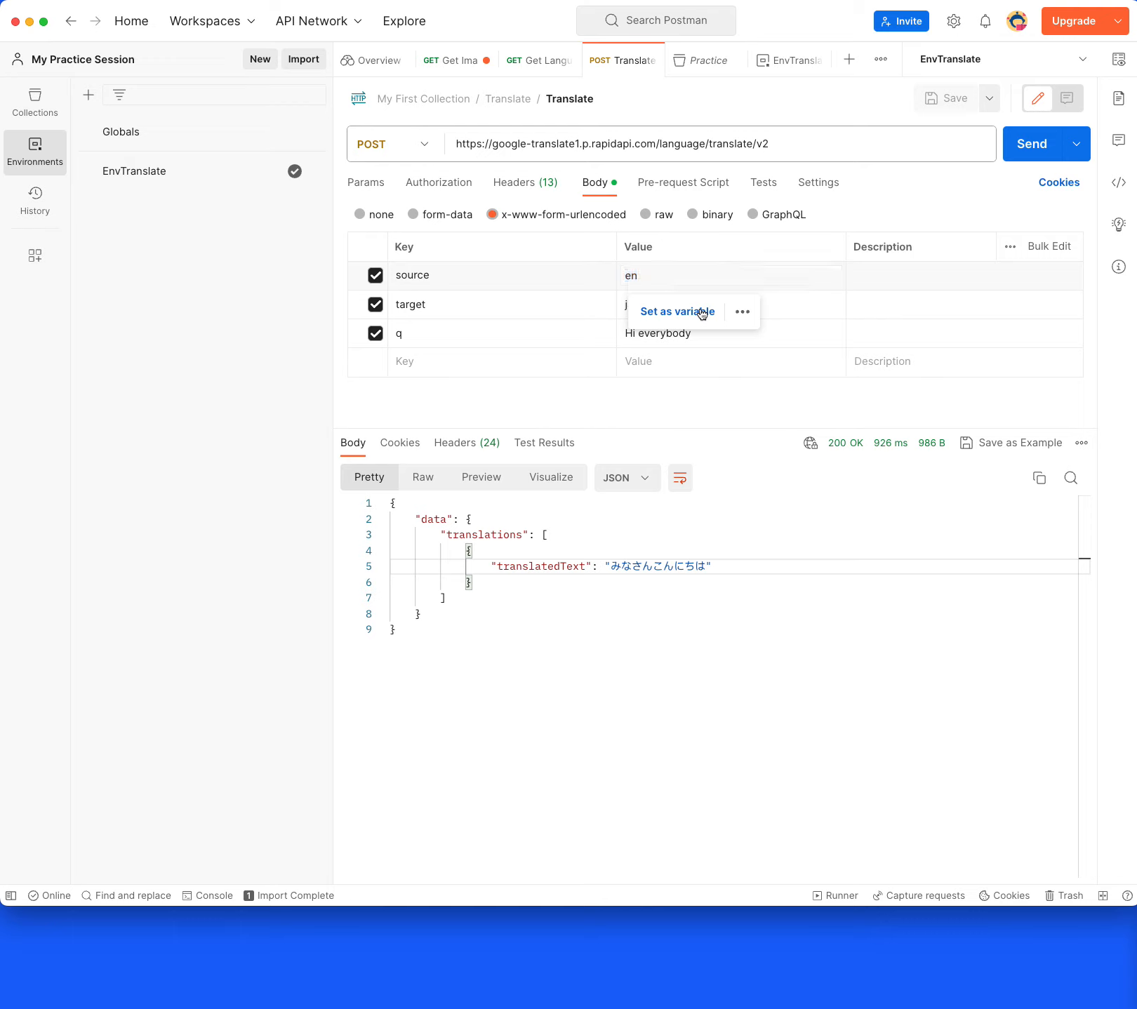
pyautogui.click(701, 313)
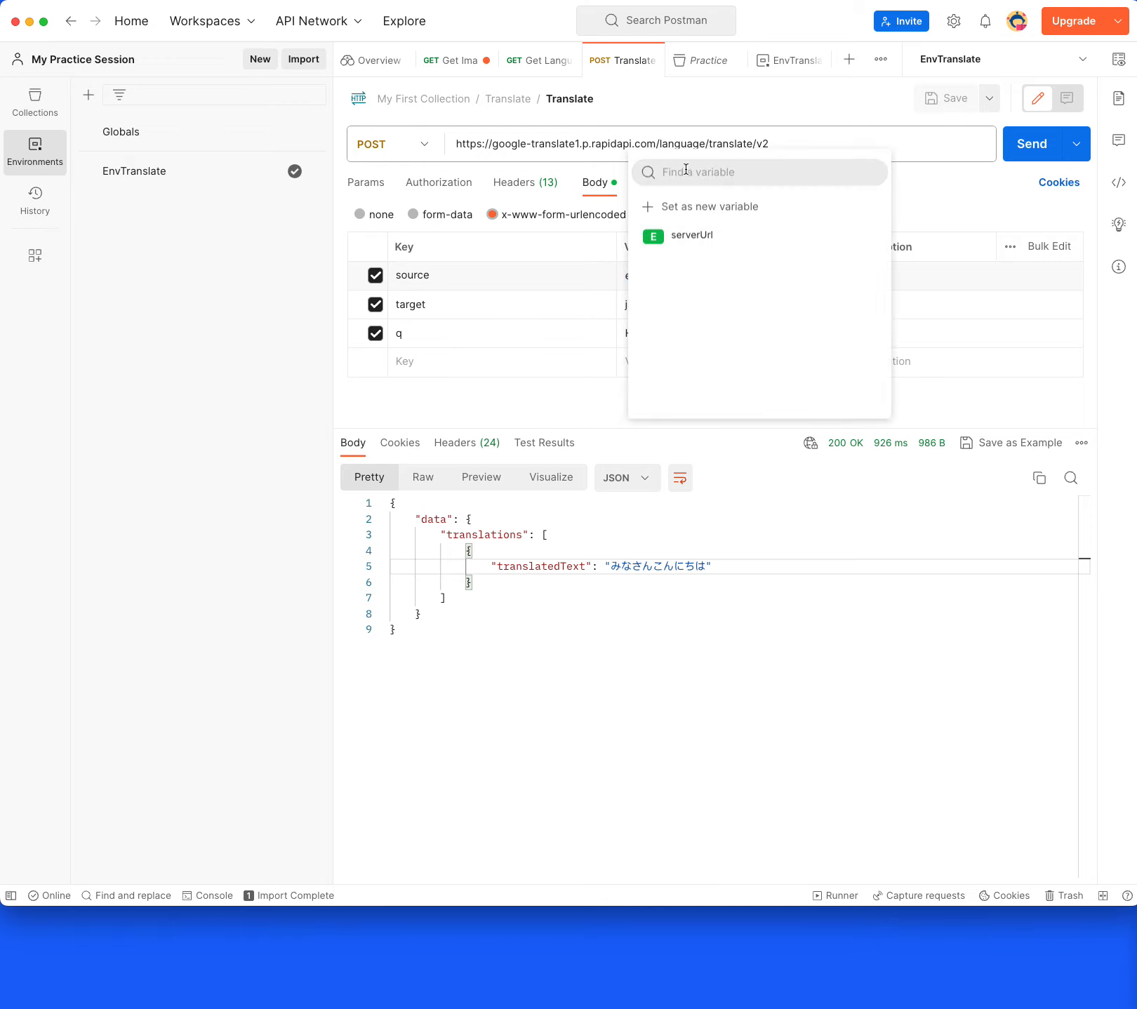
pyautogui.click(706, 235)
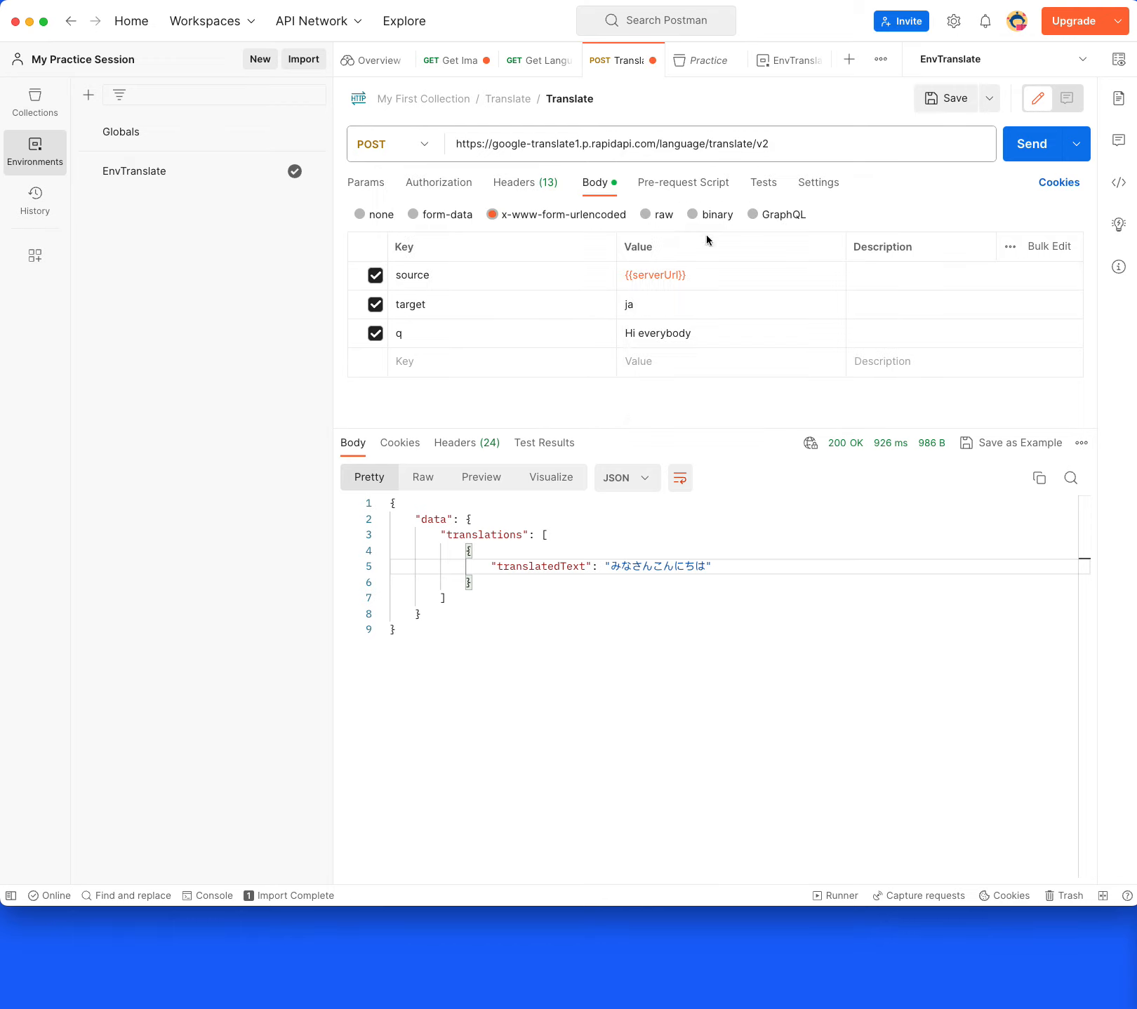
# Set the source parameter's value back to en in the Translate request body
pyautogui.click(658, 276)
pyautogui.moveTo(712, 277); pyautogui.dragTo(596, 272)
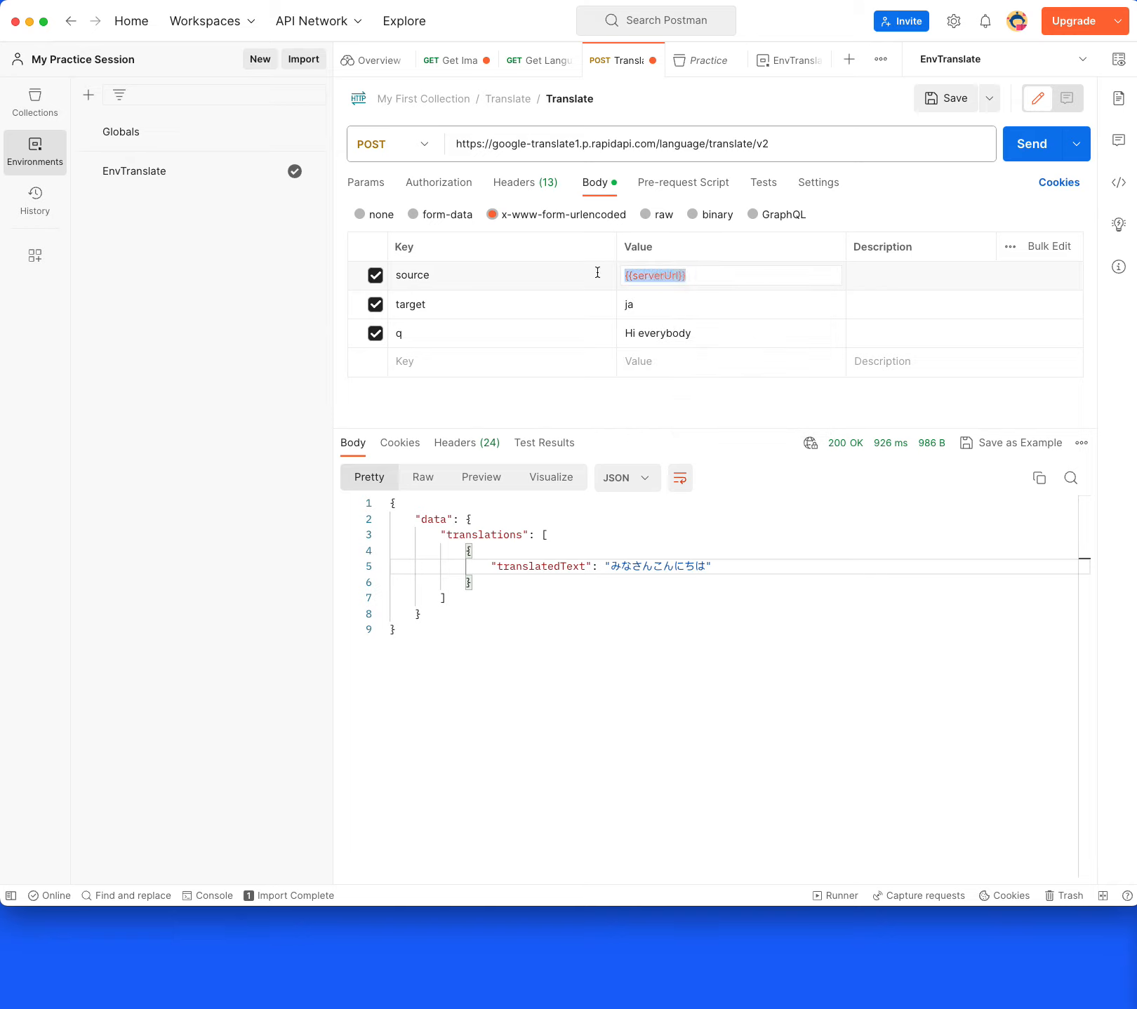
pyautogui.press('BackSpace')
pyautogui.write('en')
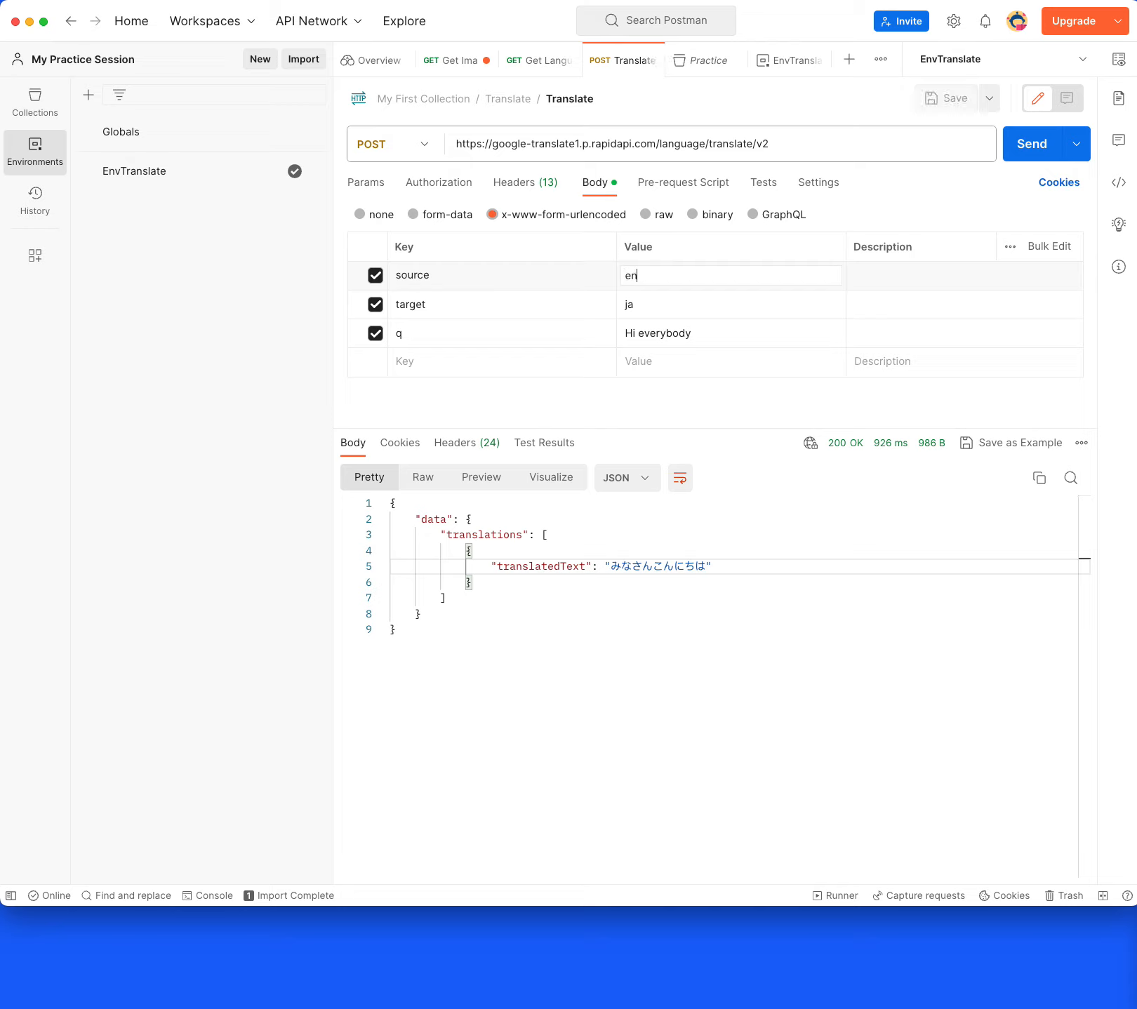
pyautogui.click(736, 650)
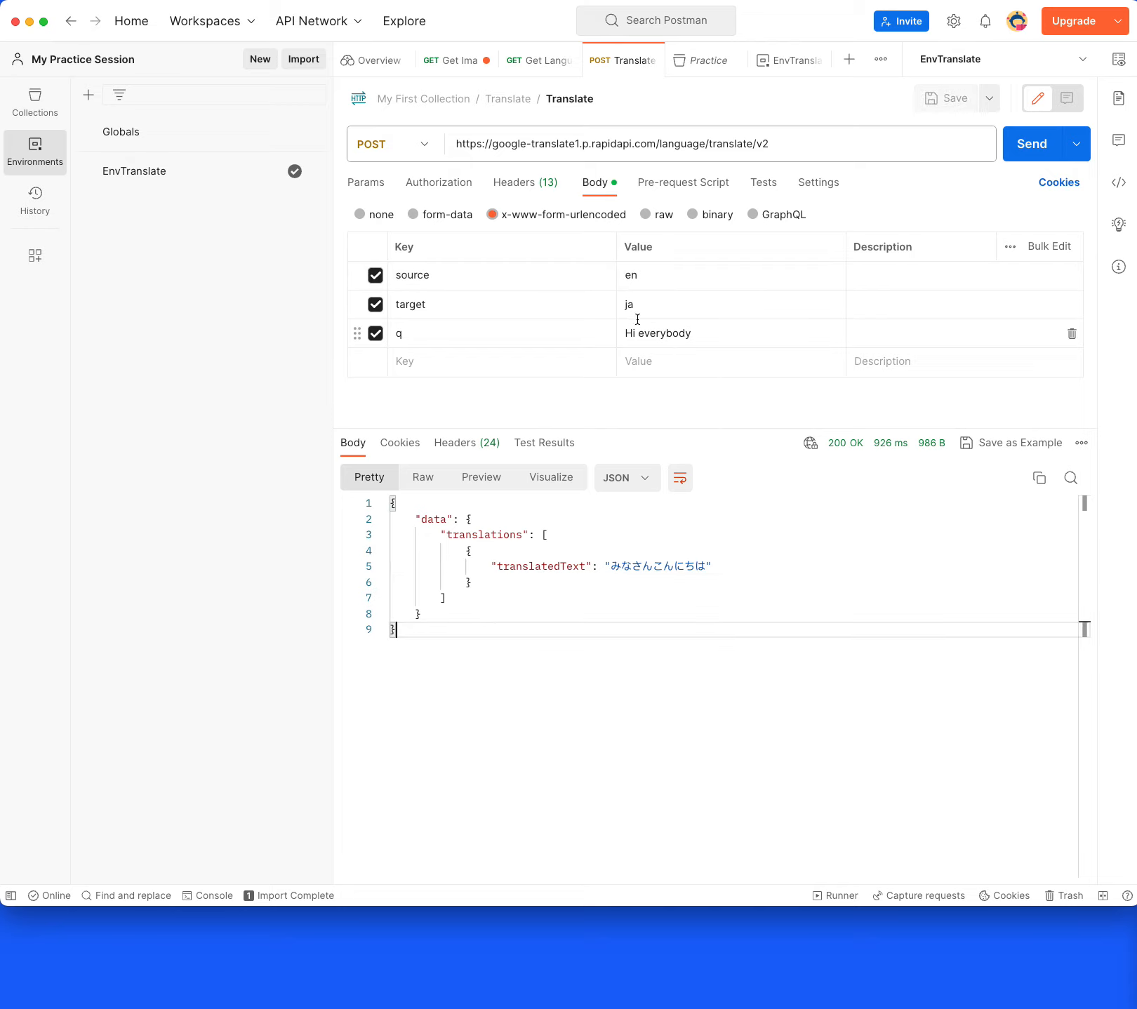
# Start defining a new variable from the source parameter's value en
pyautogui.doubleClick(632, 276)
pyautogui.click(665, 307)
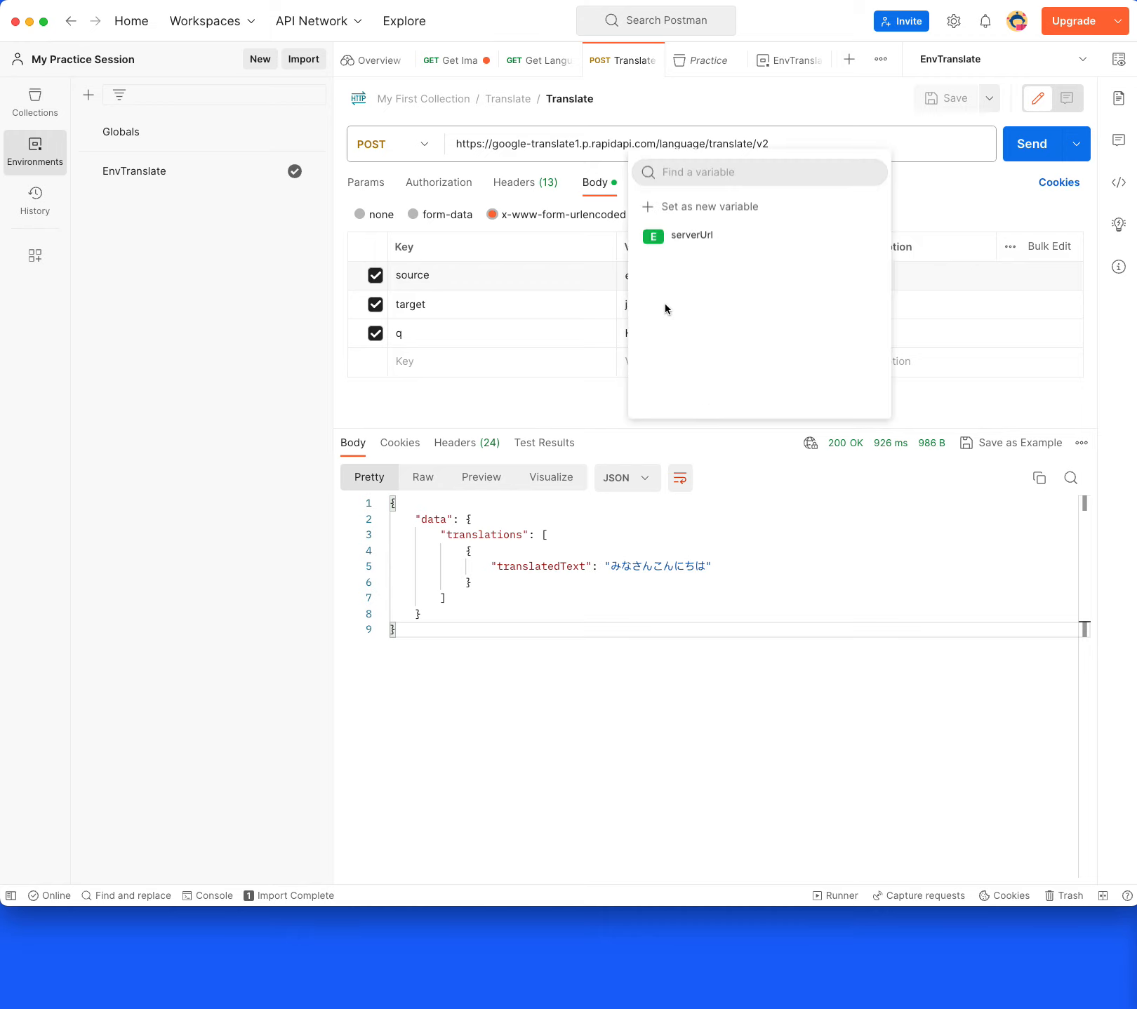
pyautogui.click(702, 223)
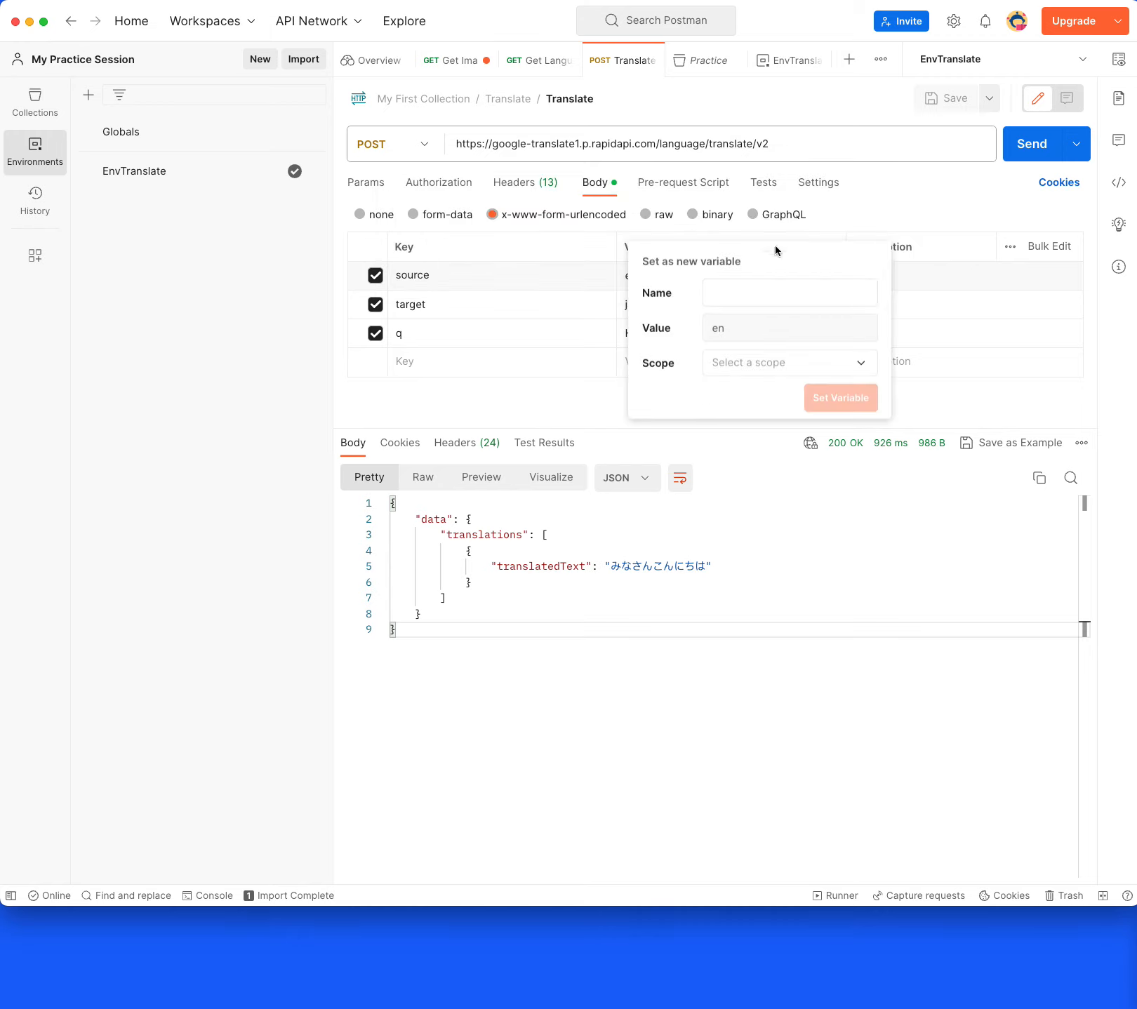
# Set the scope of the new variable for the source value en to Global
pyautogui.click(840, 365)
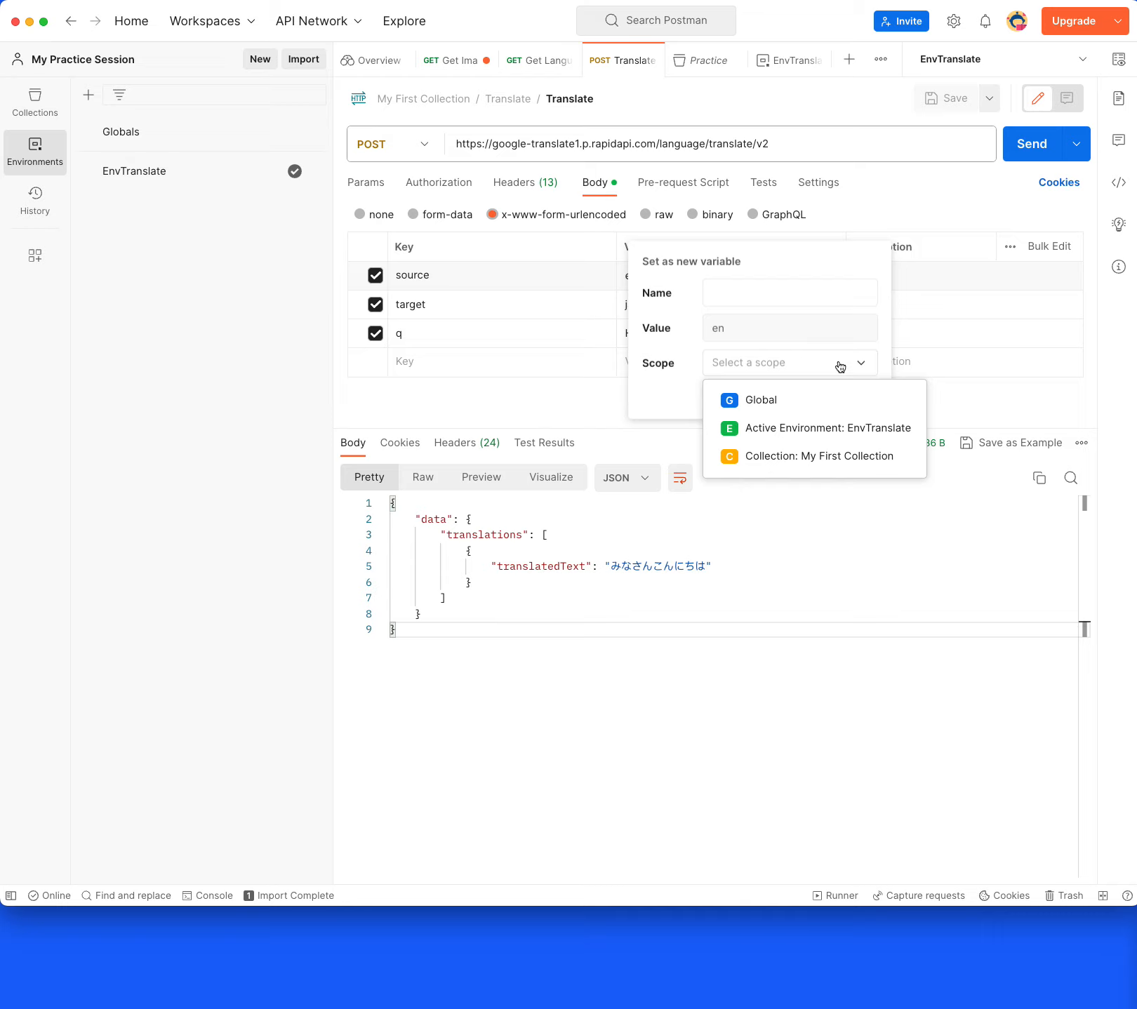
pyautogui.click(771, 405)
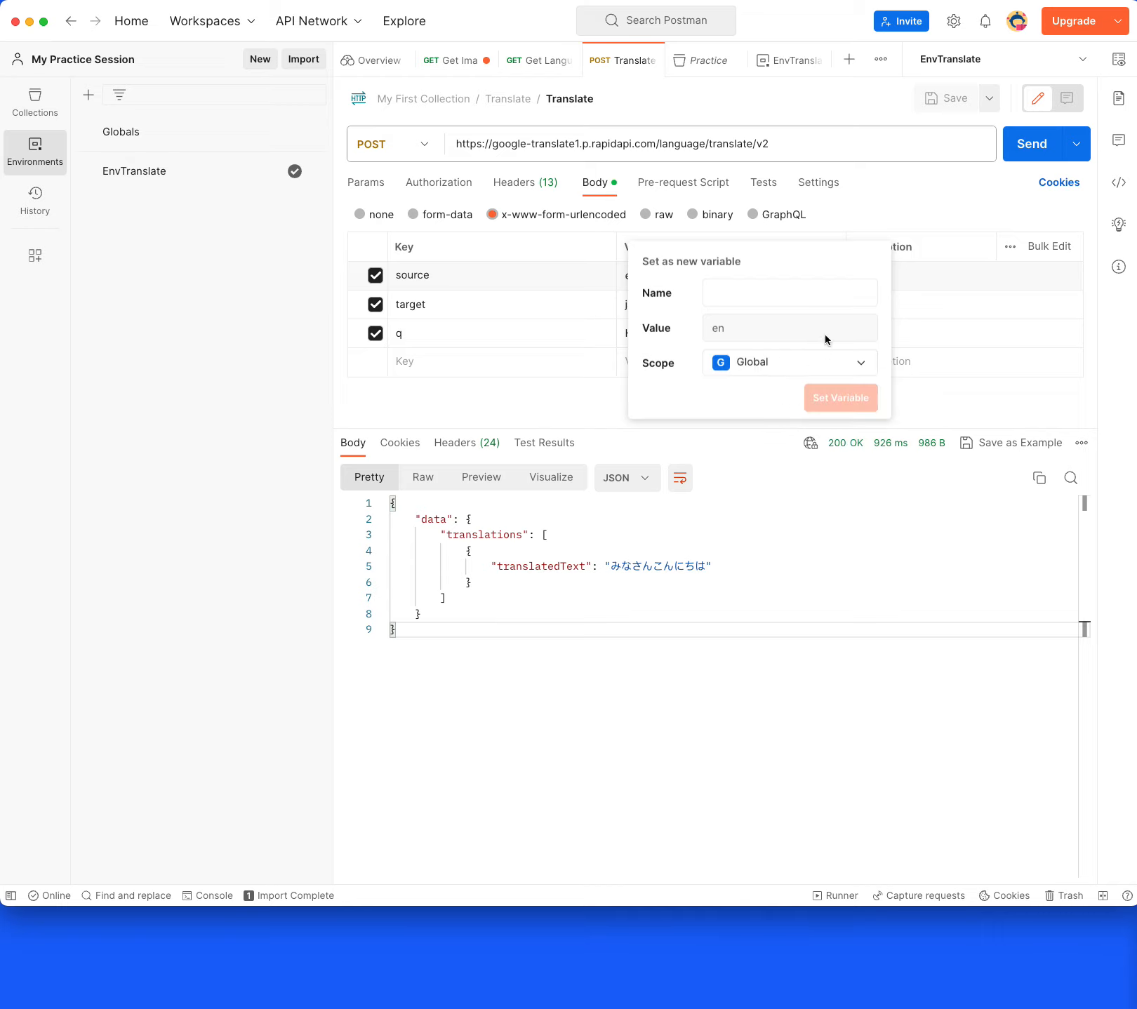
pyautogui.click(779, 286)
pyautogui.write('server')
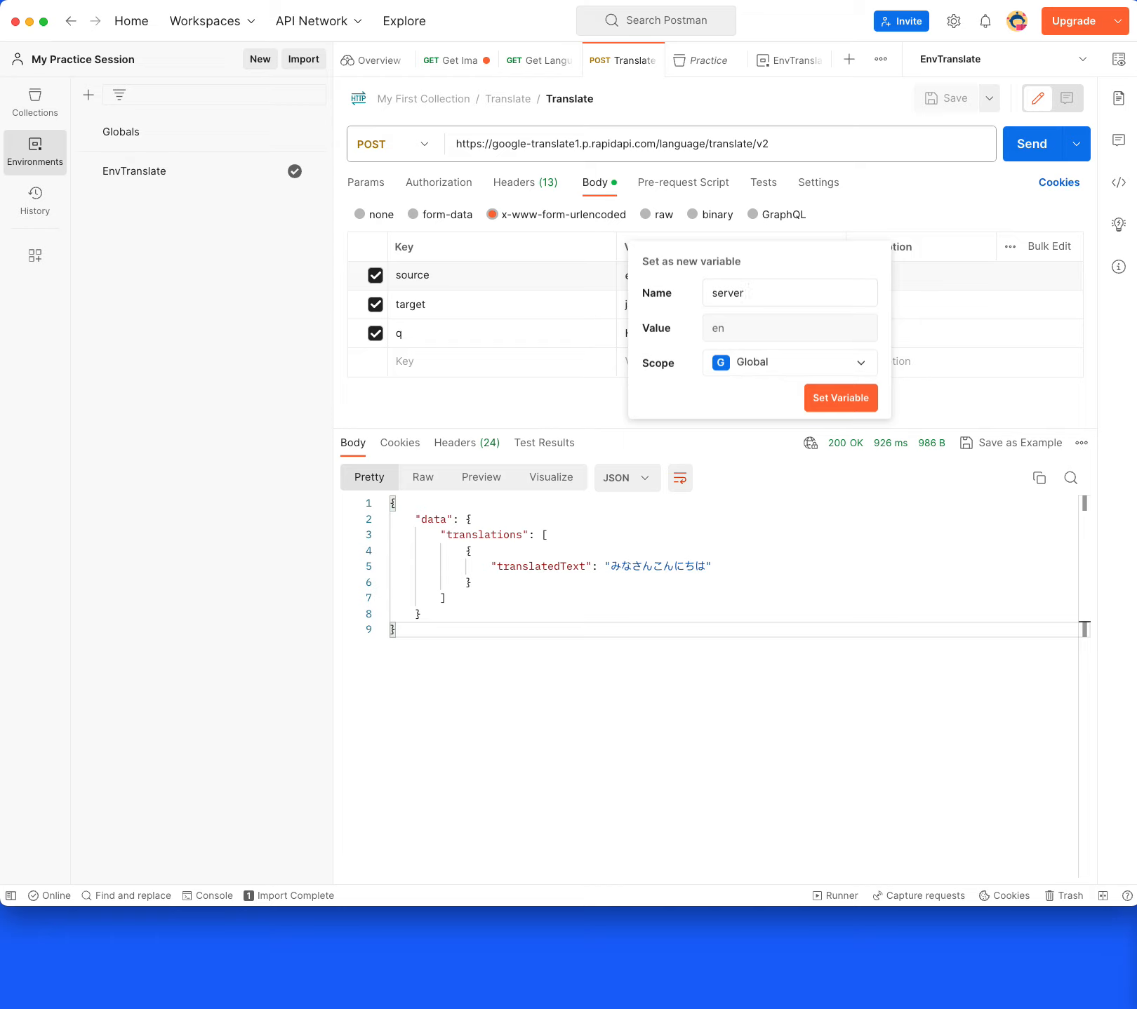
pyautogui.write('U')
pyautogui.press('BackSpace')
pyautogui.press('BackSpace')
pyautogui.press('BackSpace')
pyautogui.press('BackSpace')
pyautogui.press('BackSpace')
pyautogui.press('BackSpace')
pyautogui.press('BackSpace')
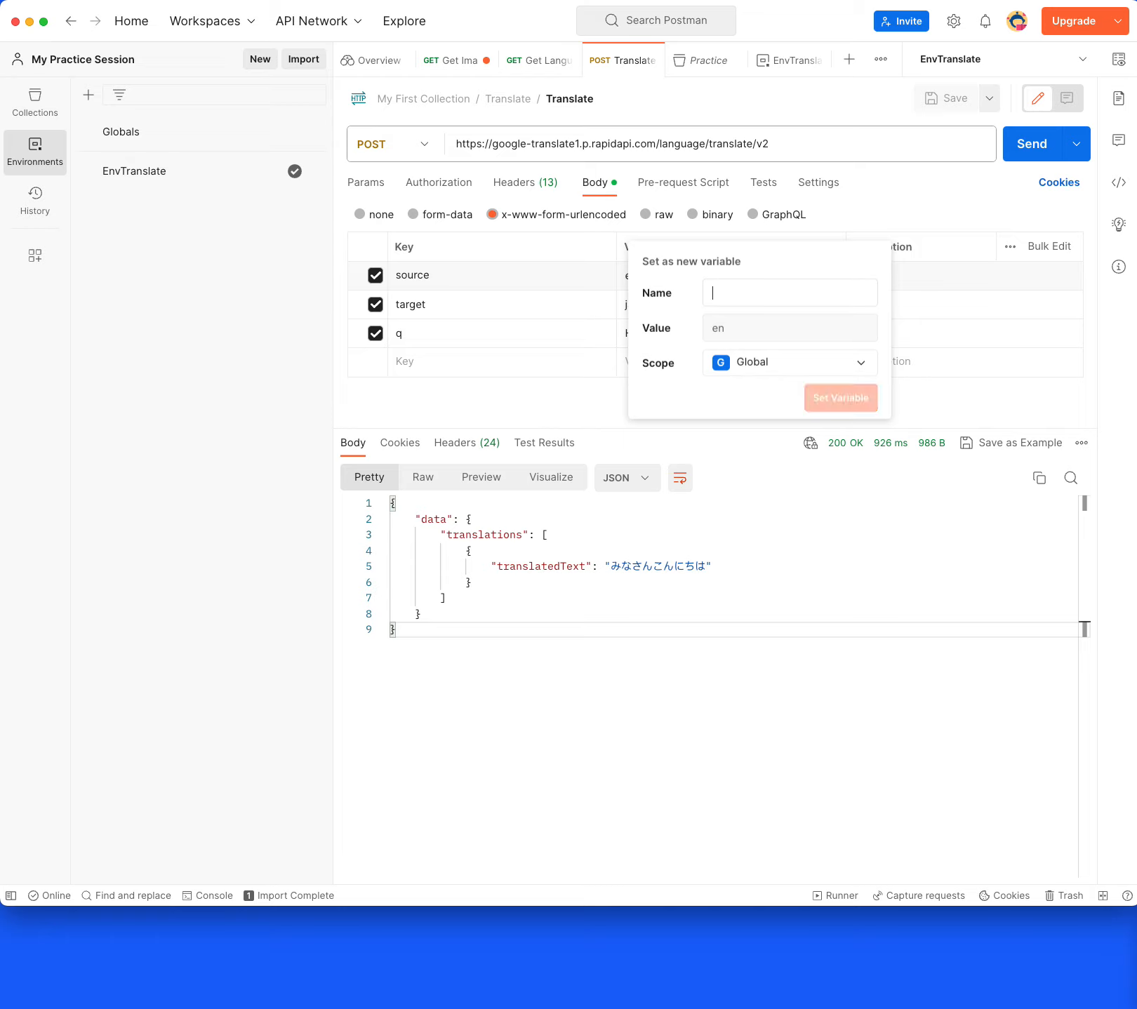
# Create the global variable under the name sourceLangGlobal and send the Translate request with it
pyautogui.write('sourceLanf')
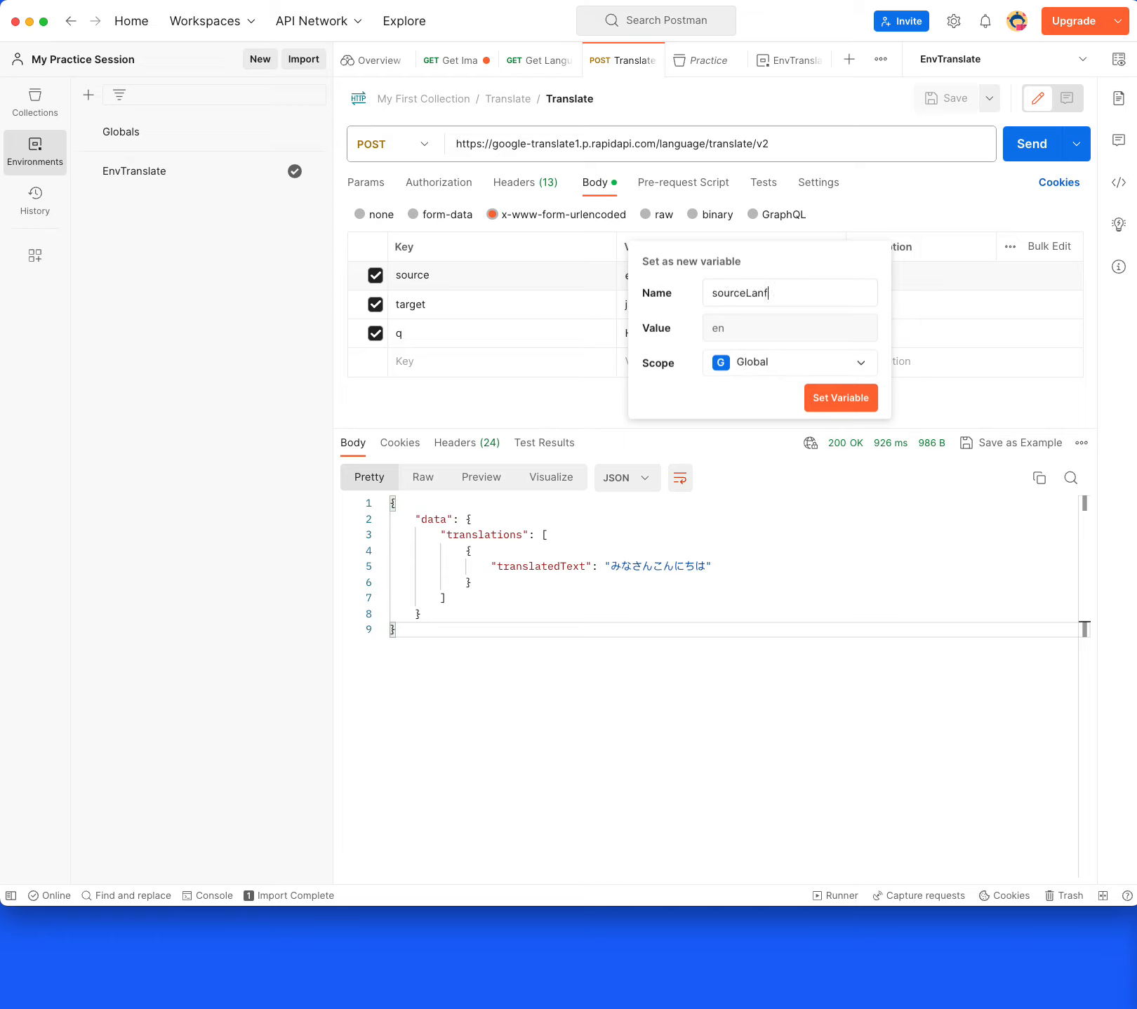
pyautogui.press('BackSpace')
pyautogui.write('gGlobal')
pyautogui.click(839, 398)
pyautogui.click(772, 566)
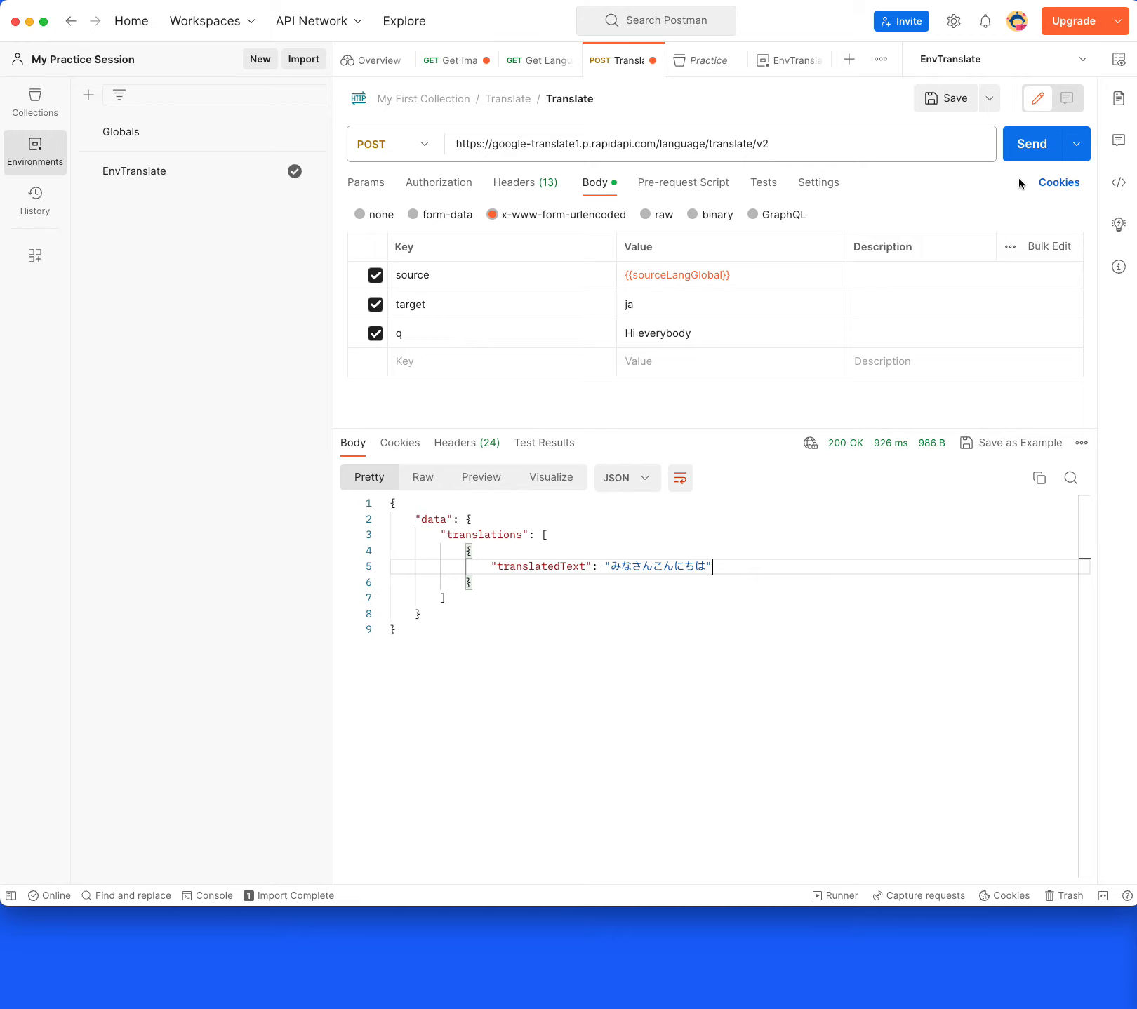
pyautogui.click(1023, 142)
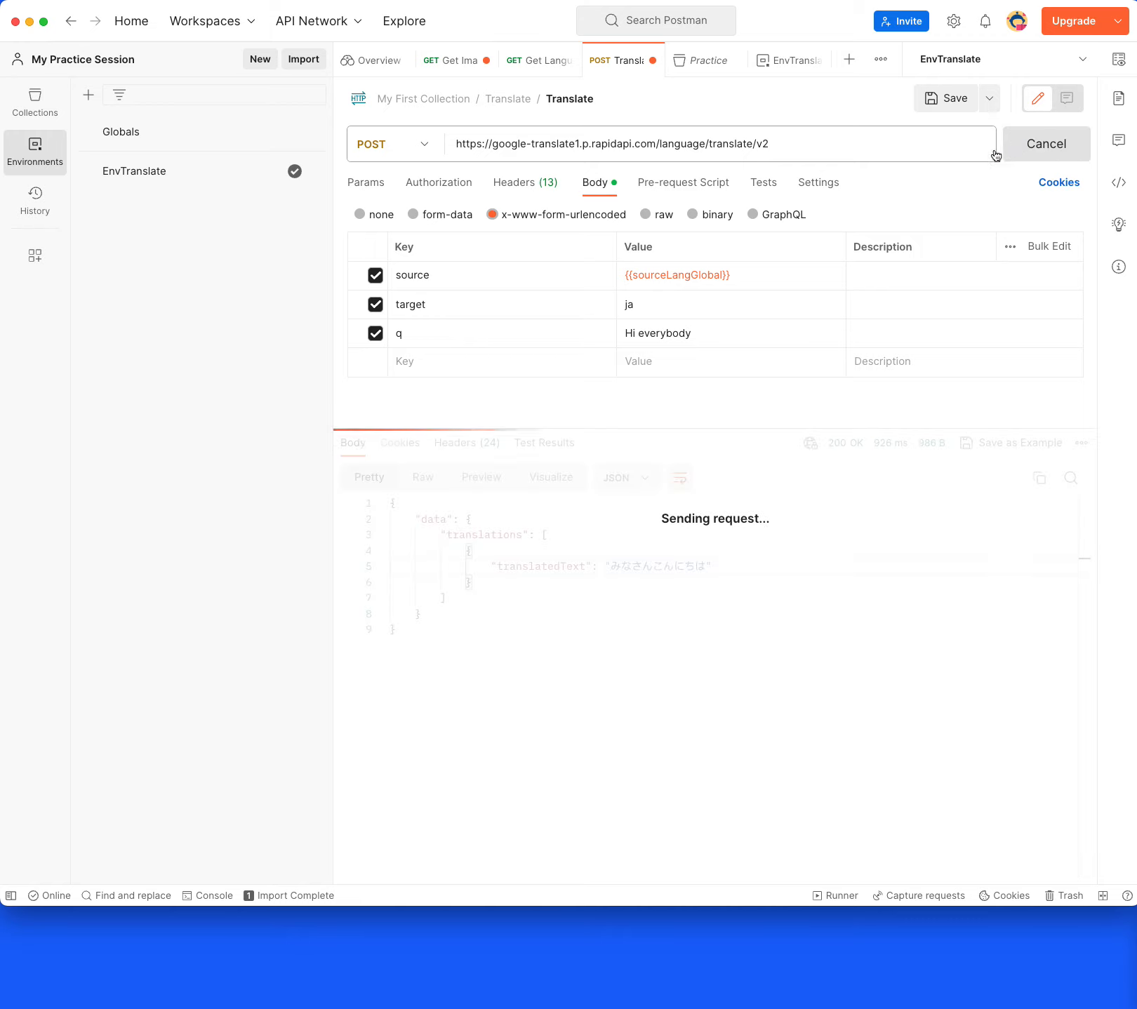
pyautogui.click(729, 278)
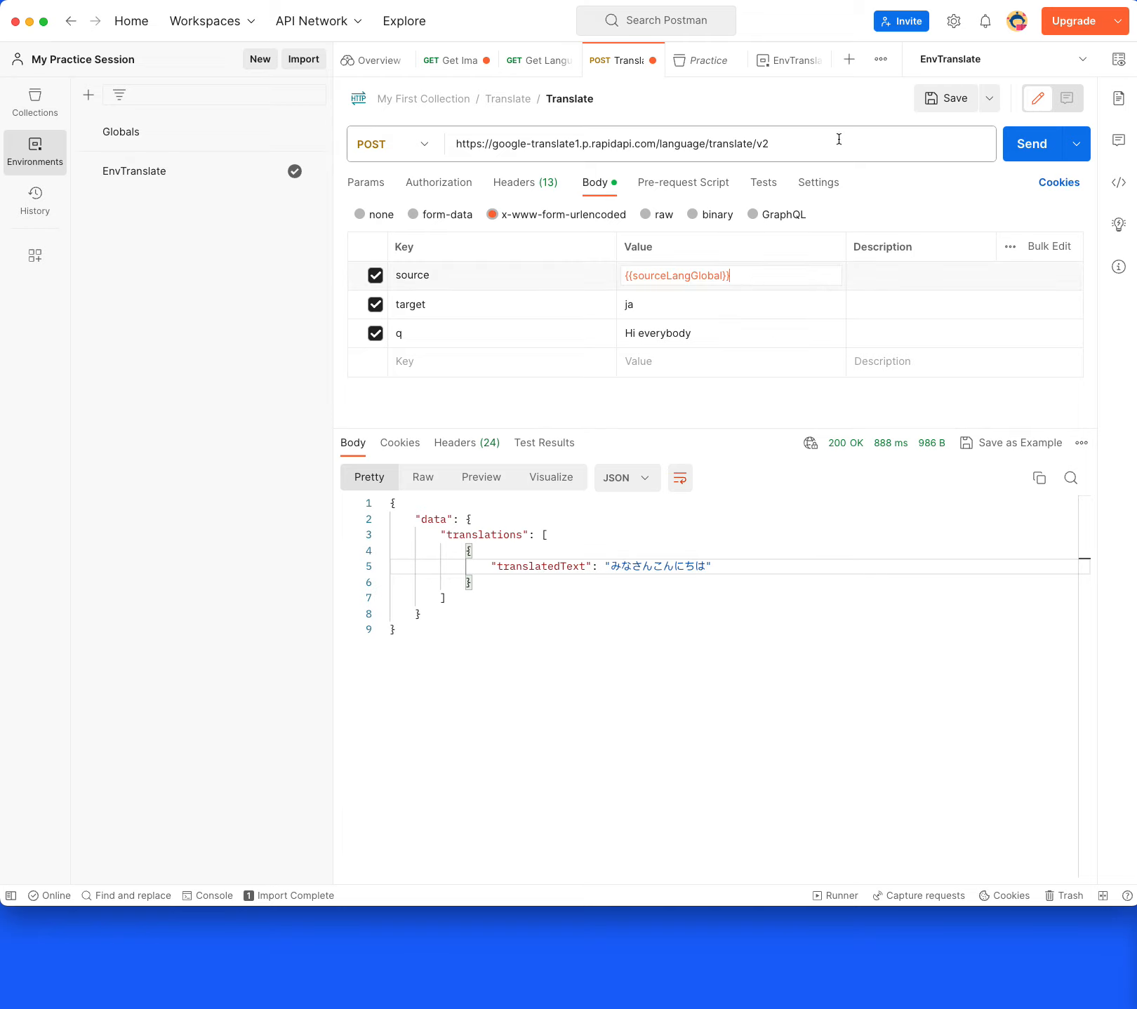
# Replace the Translate request's URL with the environment variable {{serverUrl}} and send the request
pyautogui.tripleClick(765, 143)
pyautogui.moveTo(765, 143); pyautogui.dragTo(404, 125)
pyautogui.press('BackSpace')
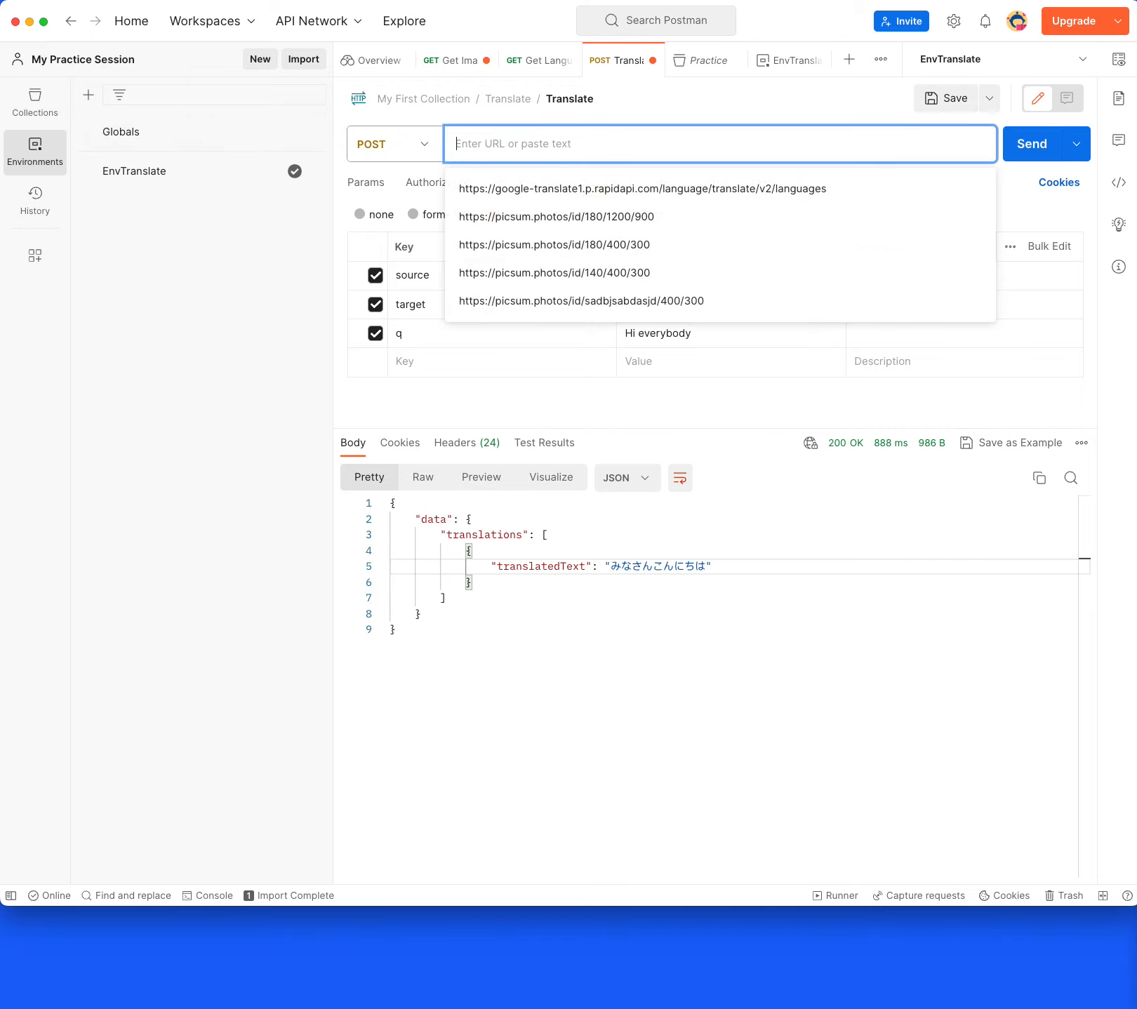
pyautogui.write('{{')
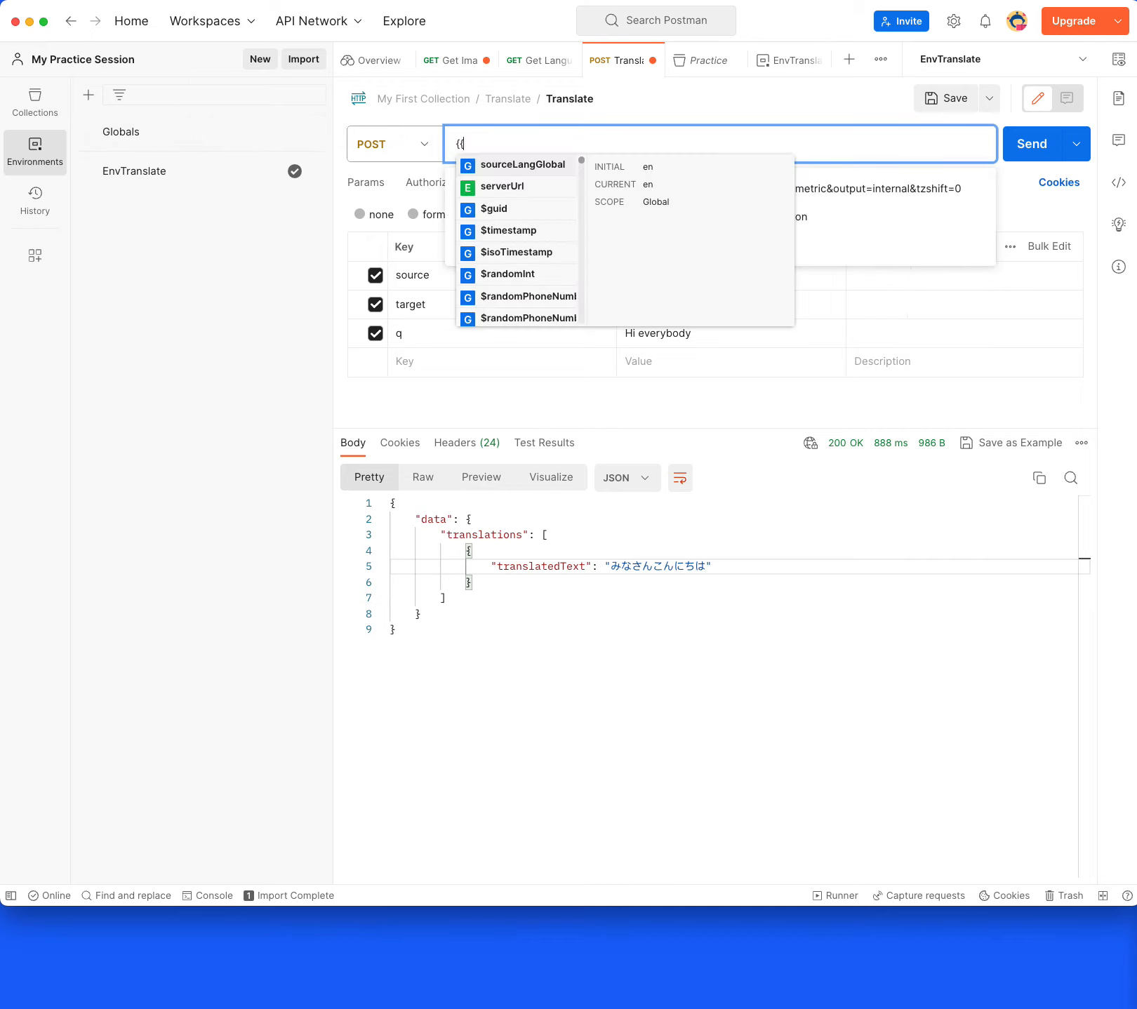
pyautogui.write('}}')
pyautogui.press('Left')
pyautogui.press('Left')
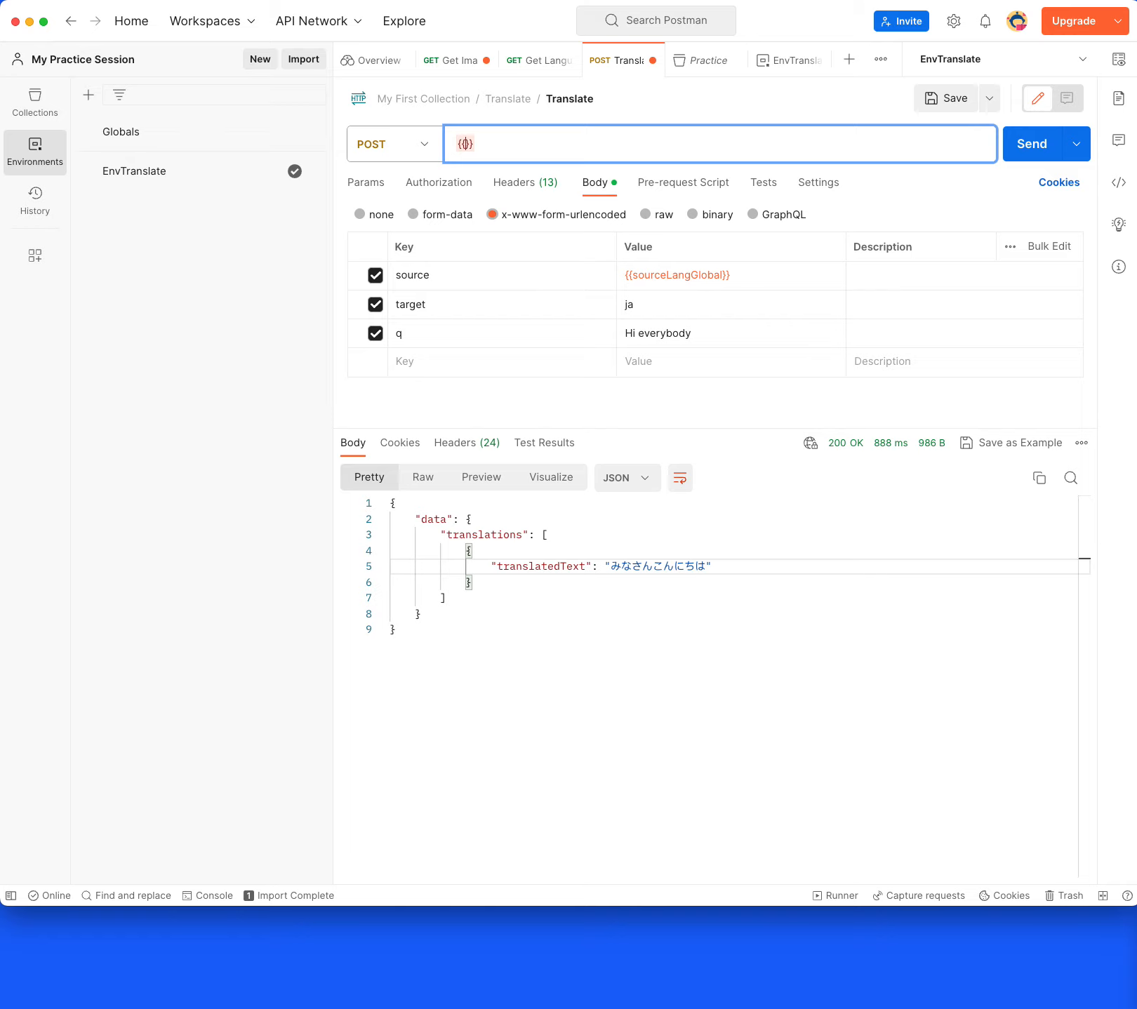
pyautogui.write('s')
pyautogui.press('Delete')
pyautogui.press('Delete')
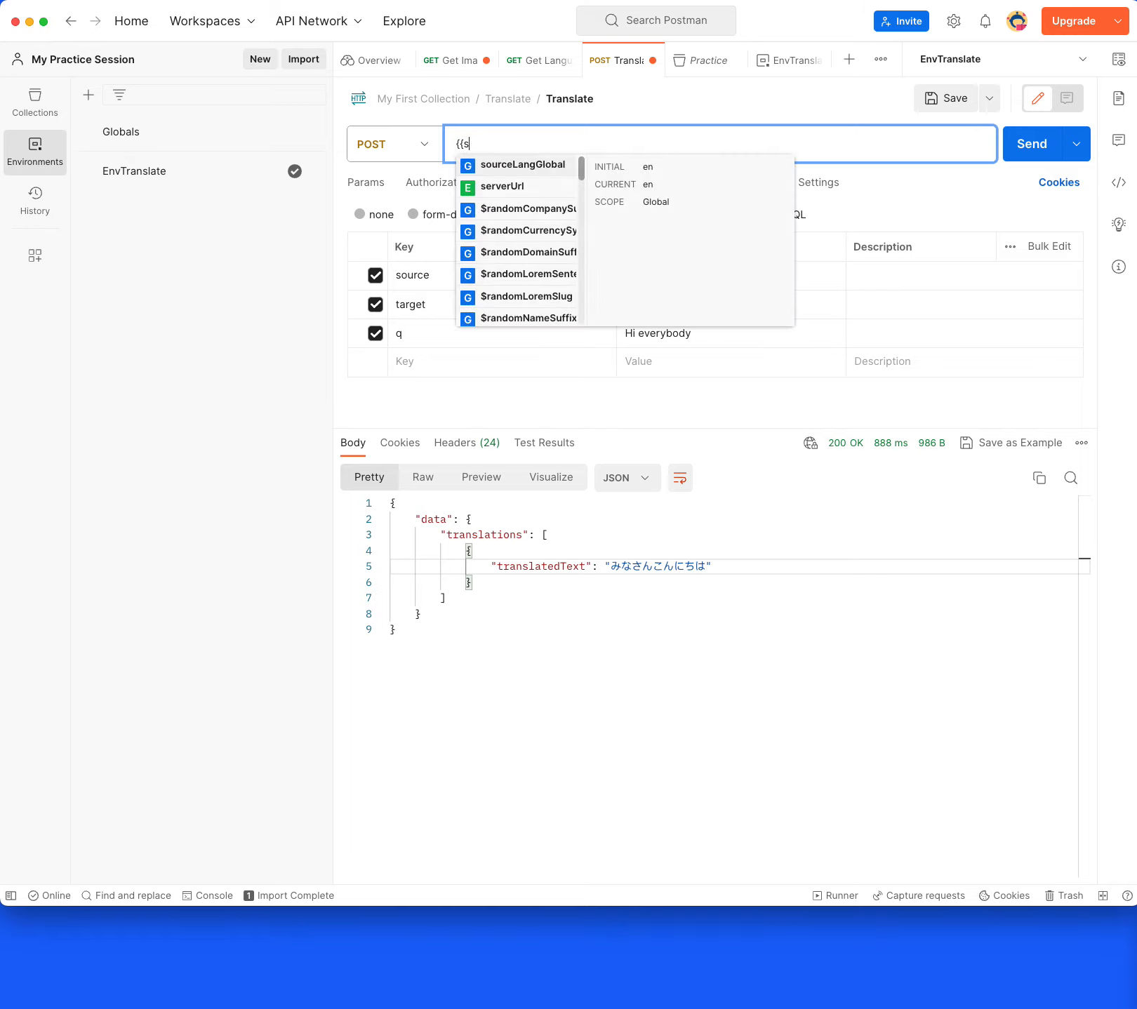
pyautogui.click(508, 187)
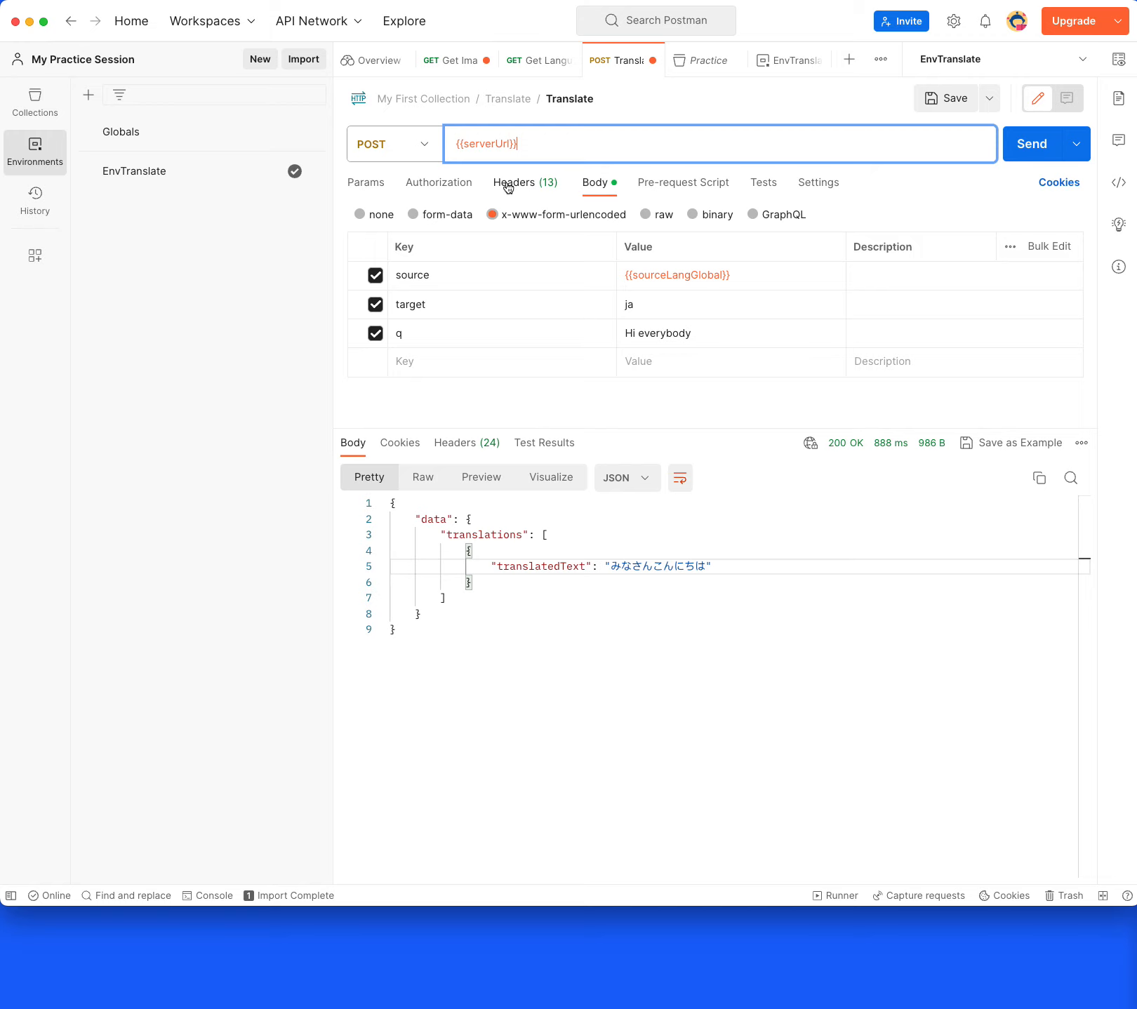
pyautogui.click(1049, 145)
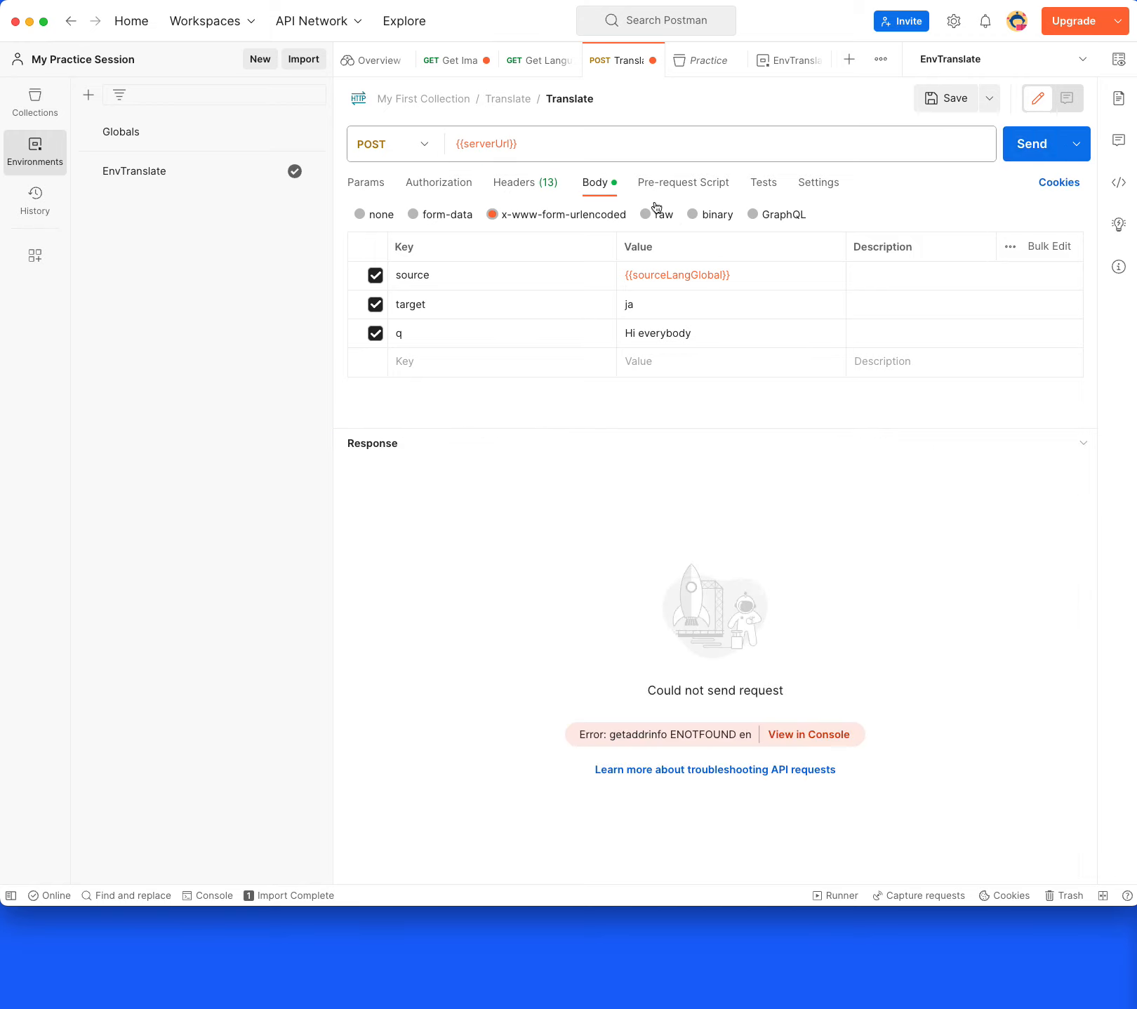
# Inspect the initial and current values of the serverUrl and sourceLangGlobal variables used in the request
pyautogui.click(474, 141)
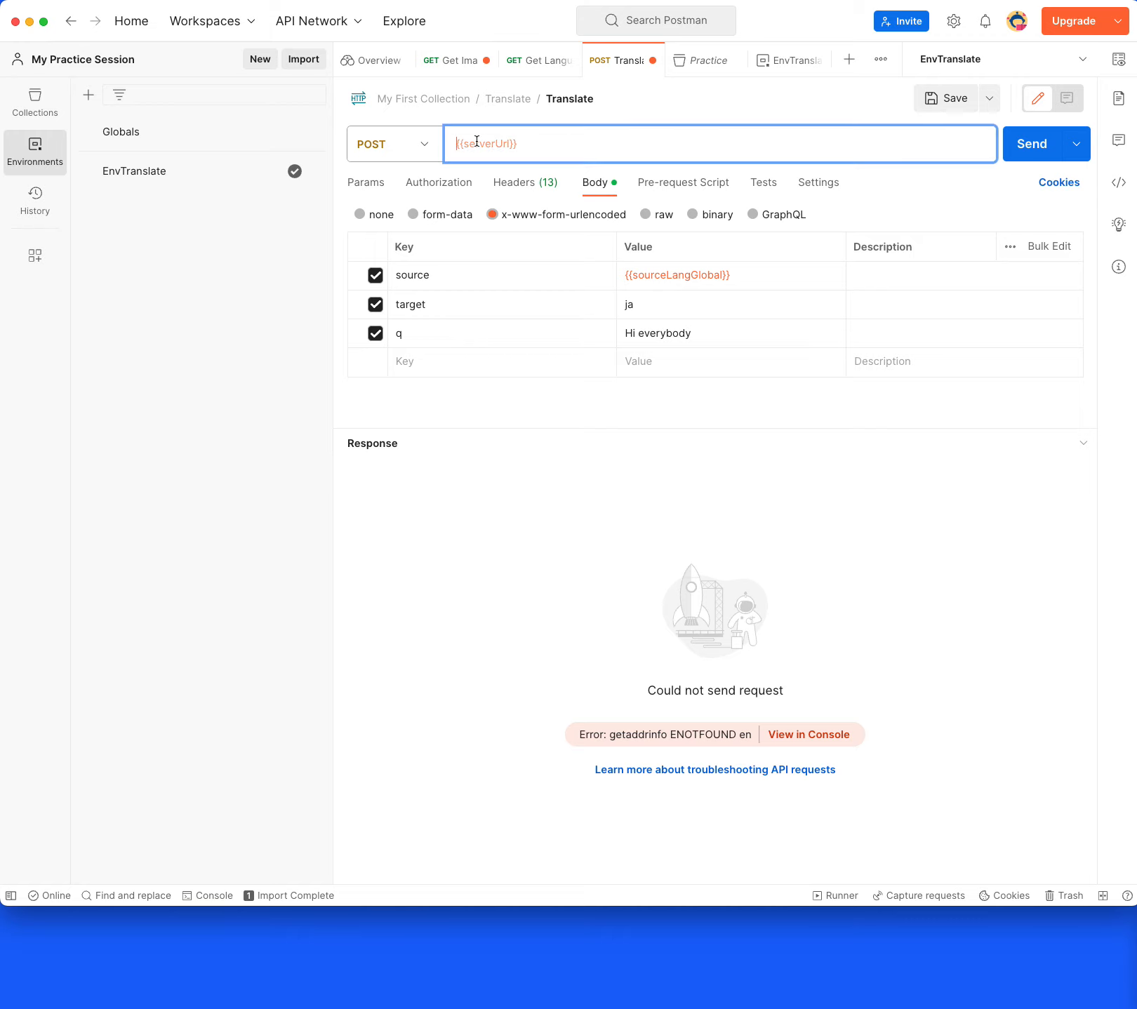
pyautogui.moveTo(477, 141)
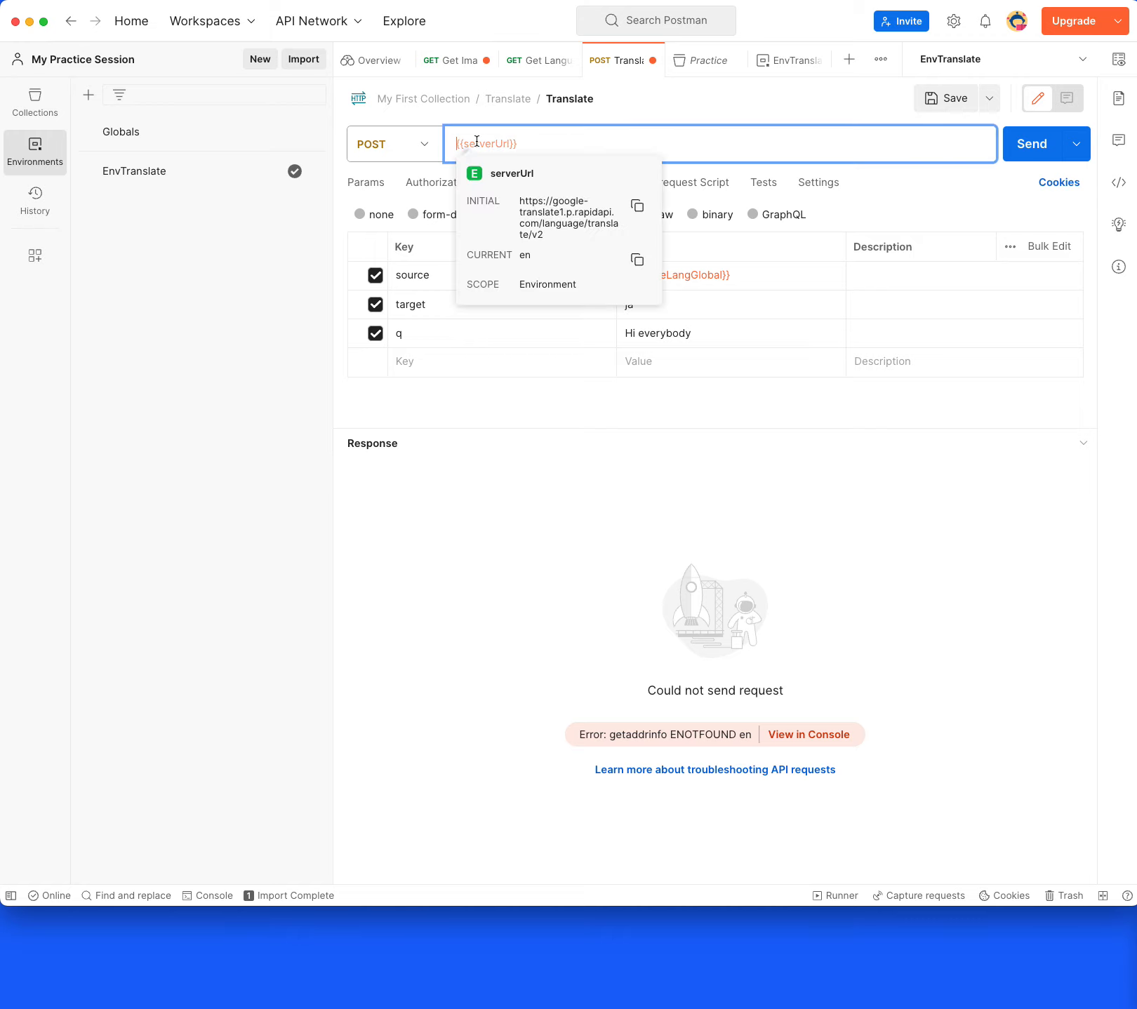
pyautogui.click(776, 496)
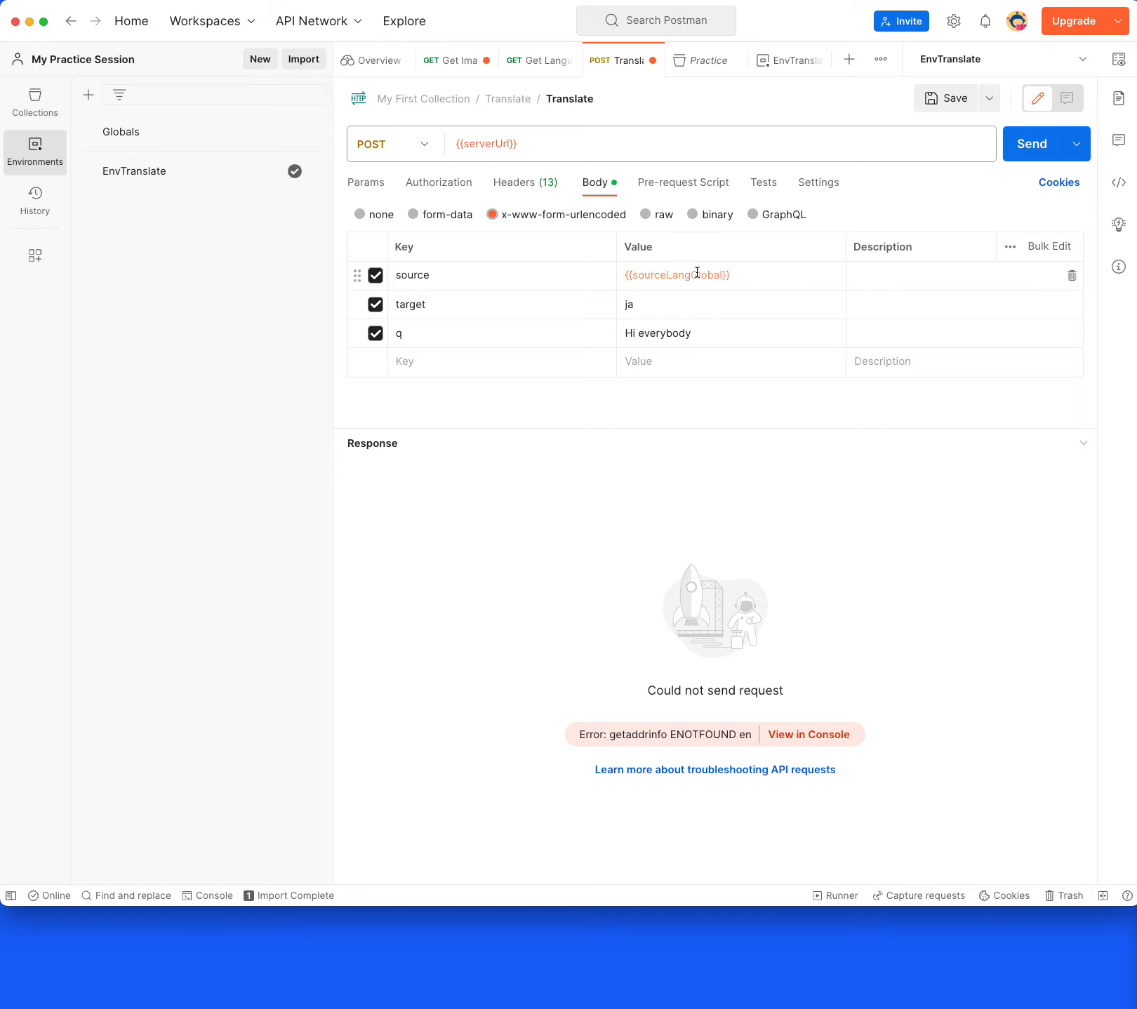
pyautogui.moveTo(697, 272)
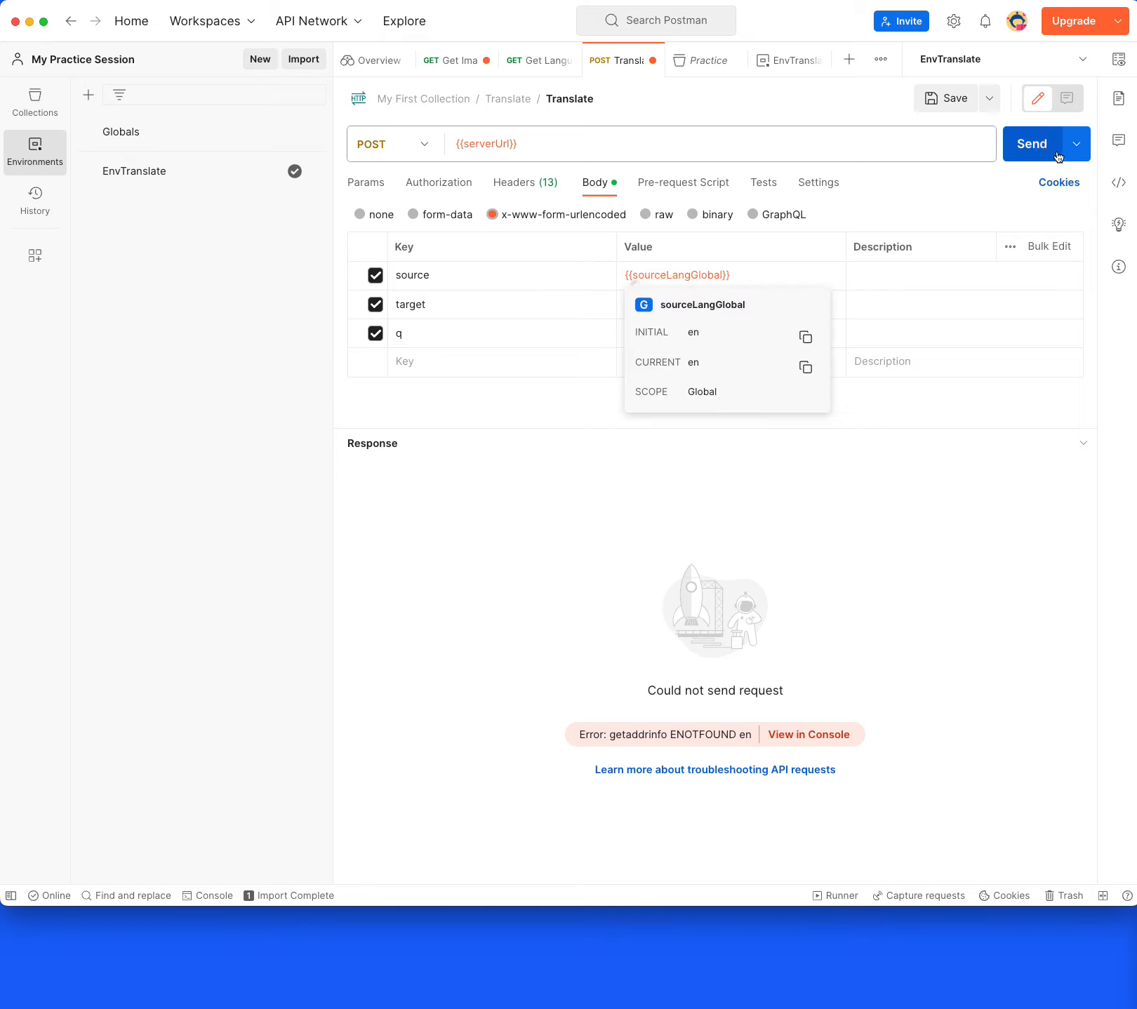
# Resend the Translate request and view its error details in the console
pyautogui.click(1026, 143)
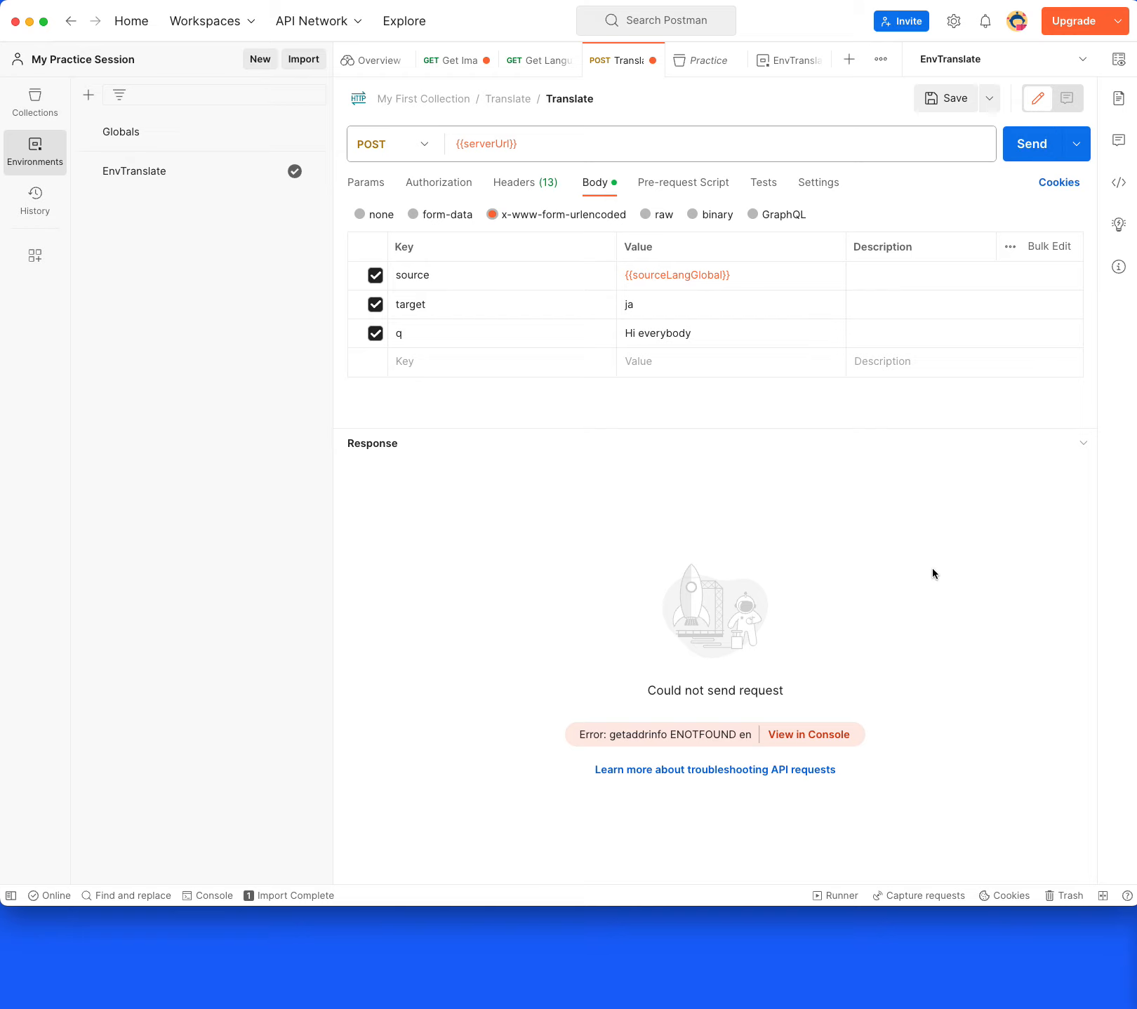
pyautogui.click(837, 735)
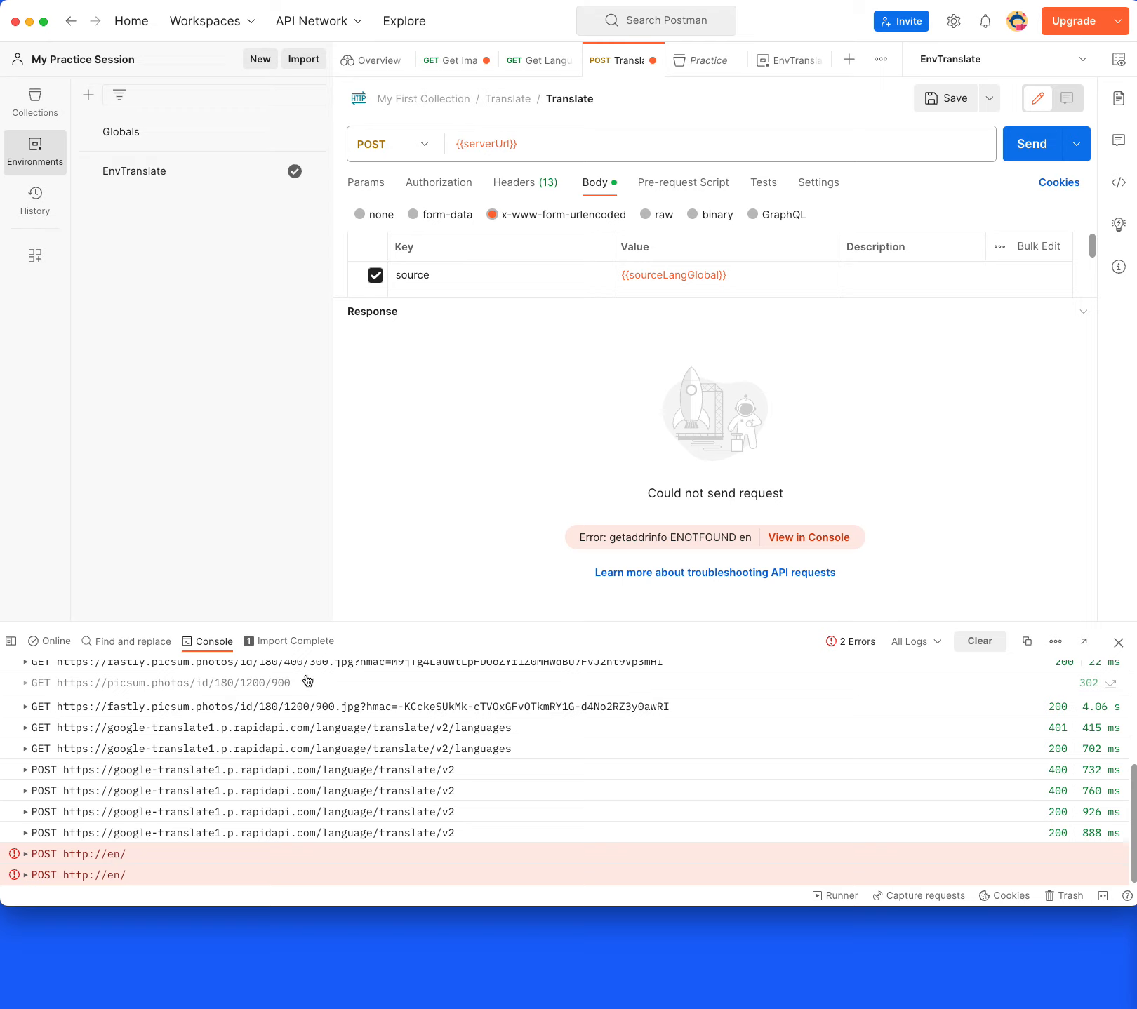
pyautogui.moveTo(490, 142)
# In the EnvTranslate environment, copy serverUrl's initial value over its current value and save the environment
pyautogui.click(778, 59)
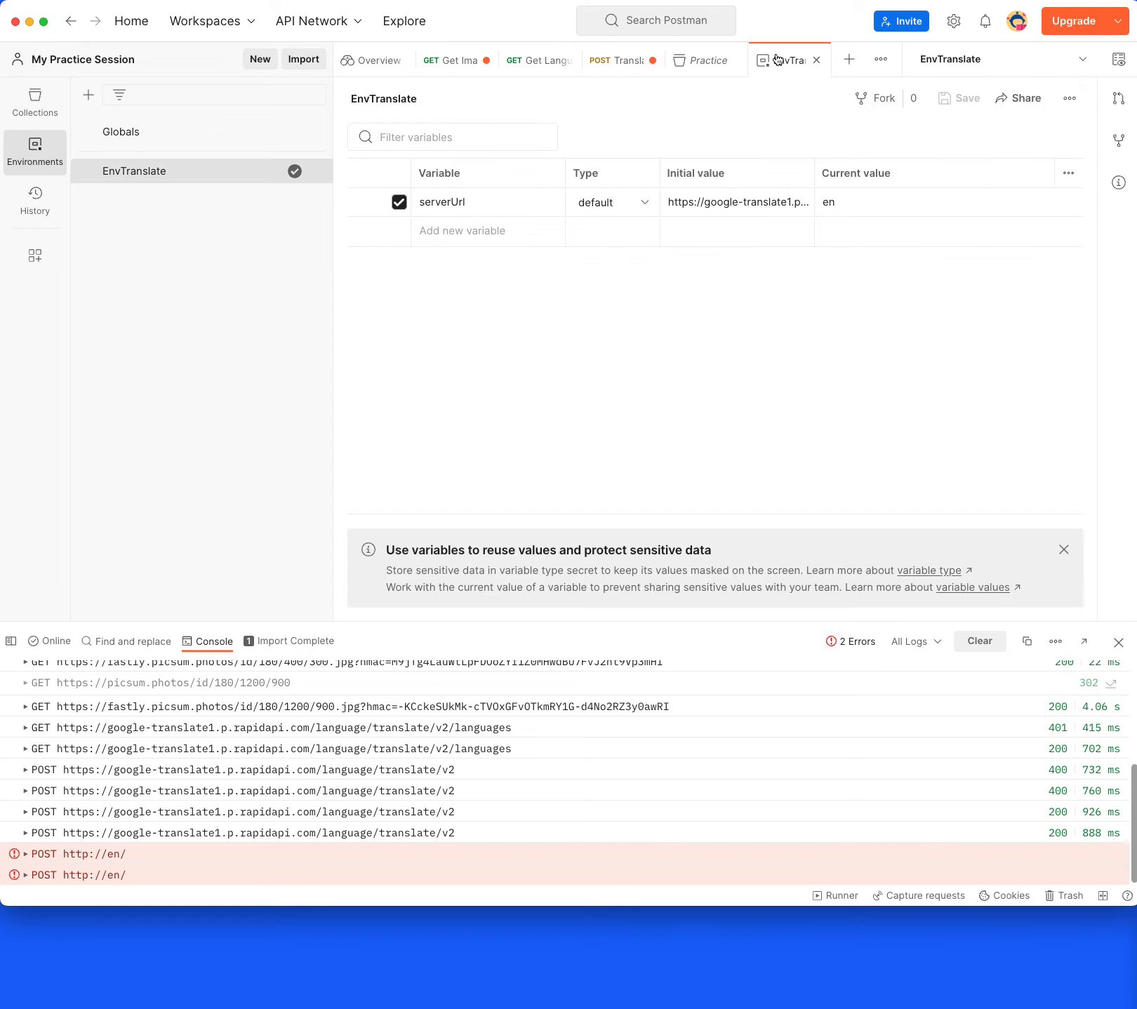
pyautogui.click(759, 203)
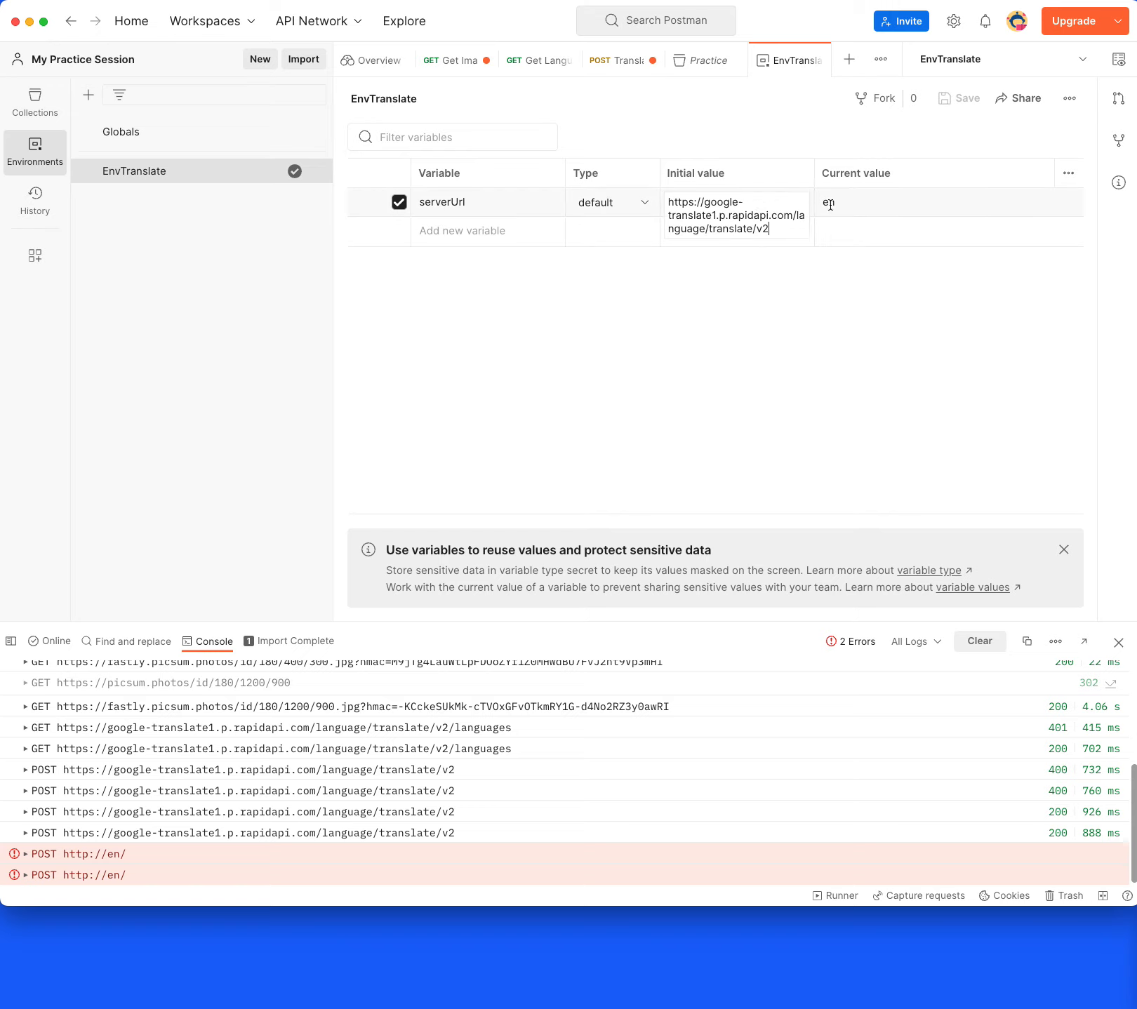
pyautogui.tripleClick(737, 220)
pyautogui.press('super+c')
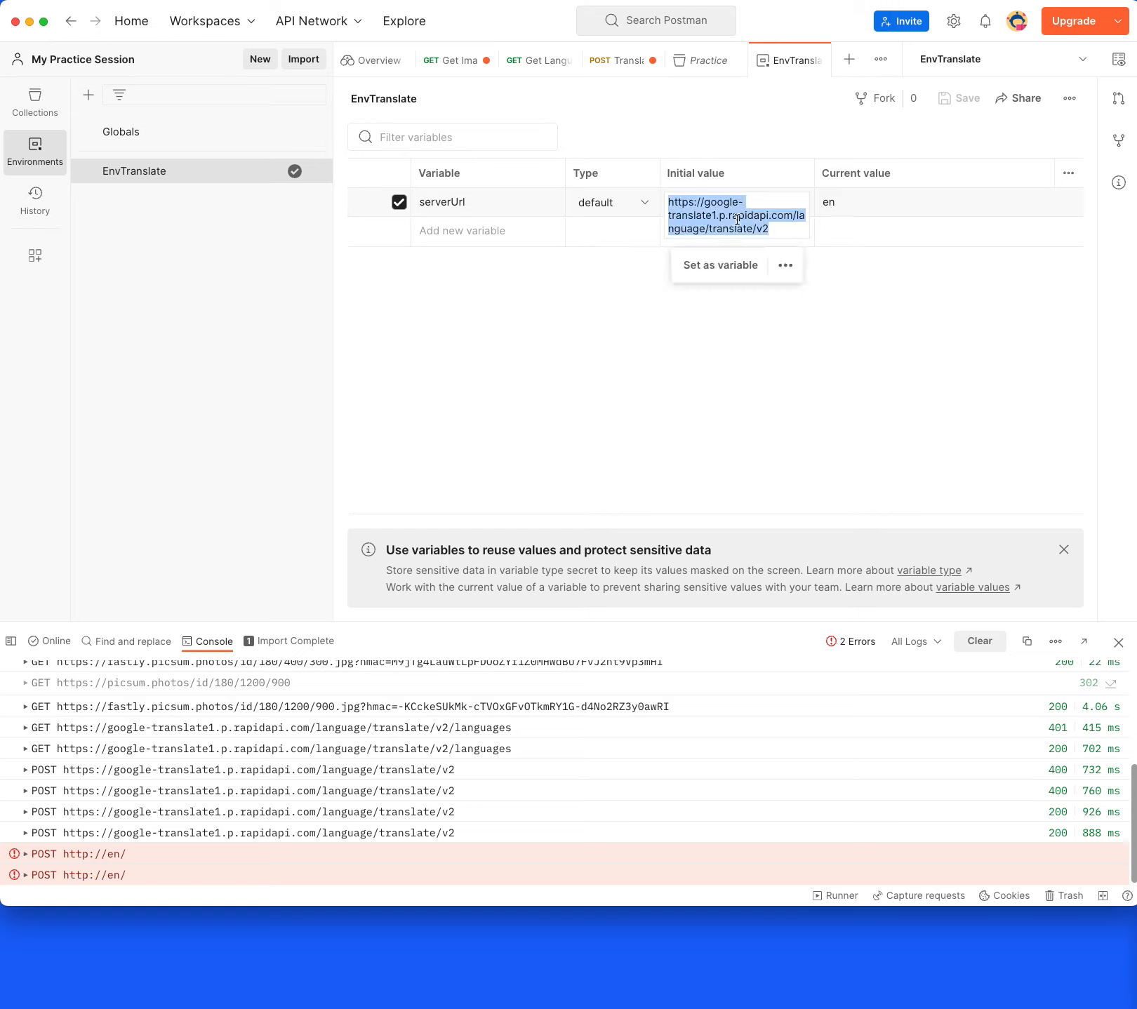
pyautogui.click(830, 202)
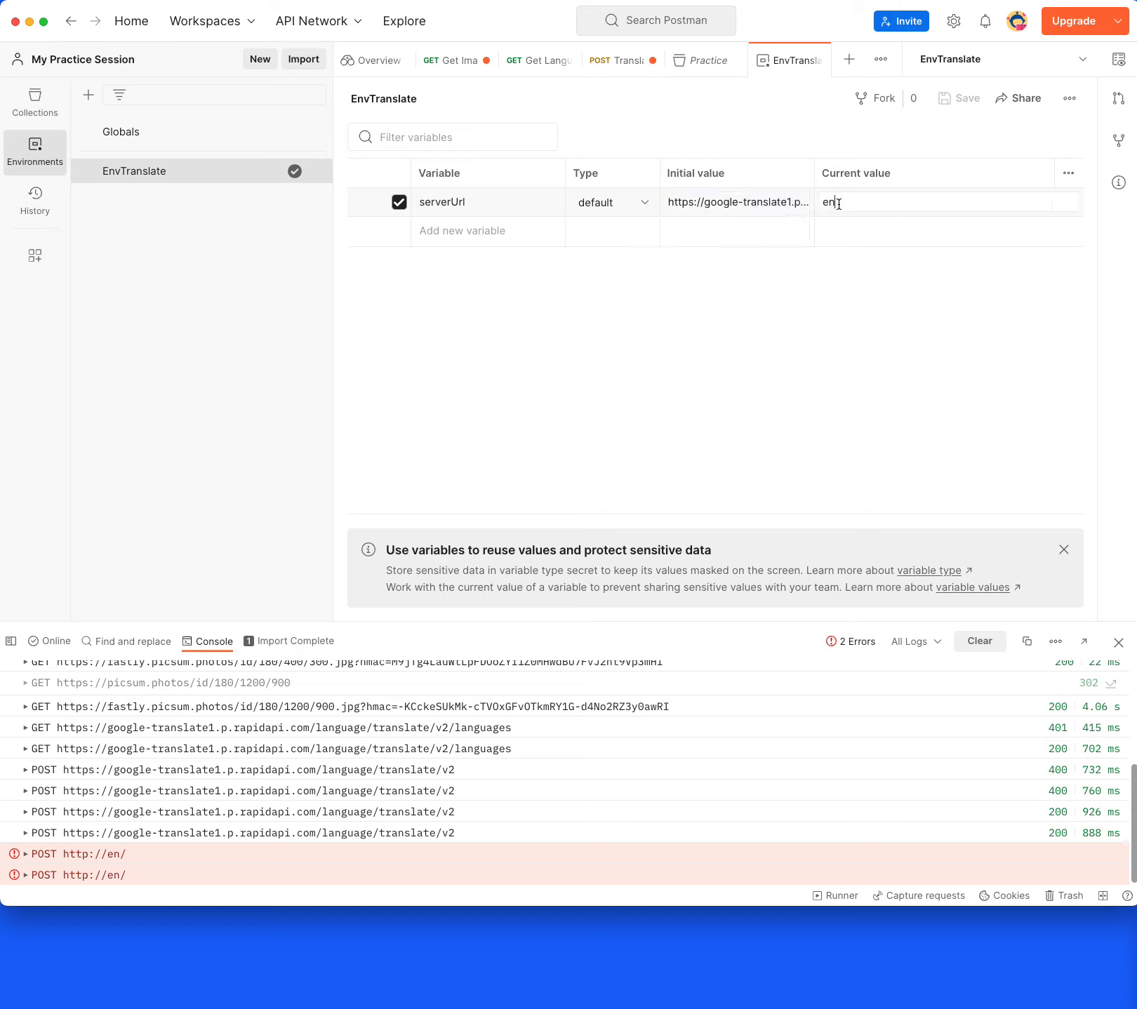
pyautogui.press('super+a')
pyautogui.press('super+v')
pyautogui.click(851, 385)
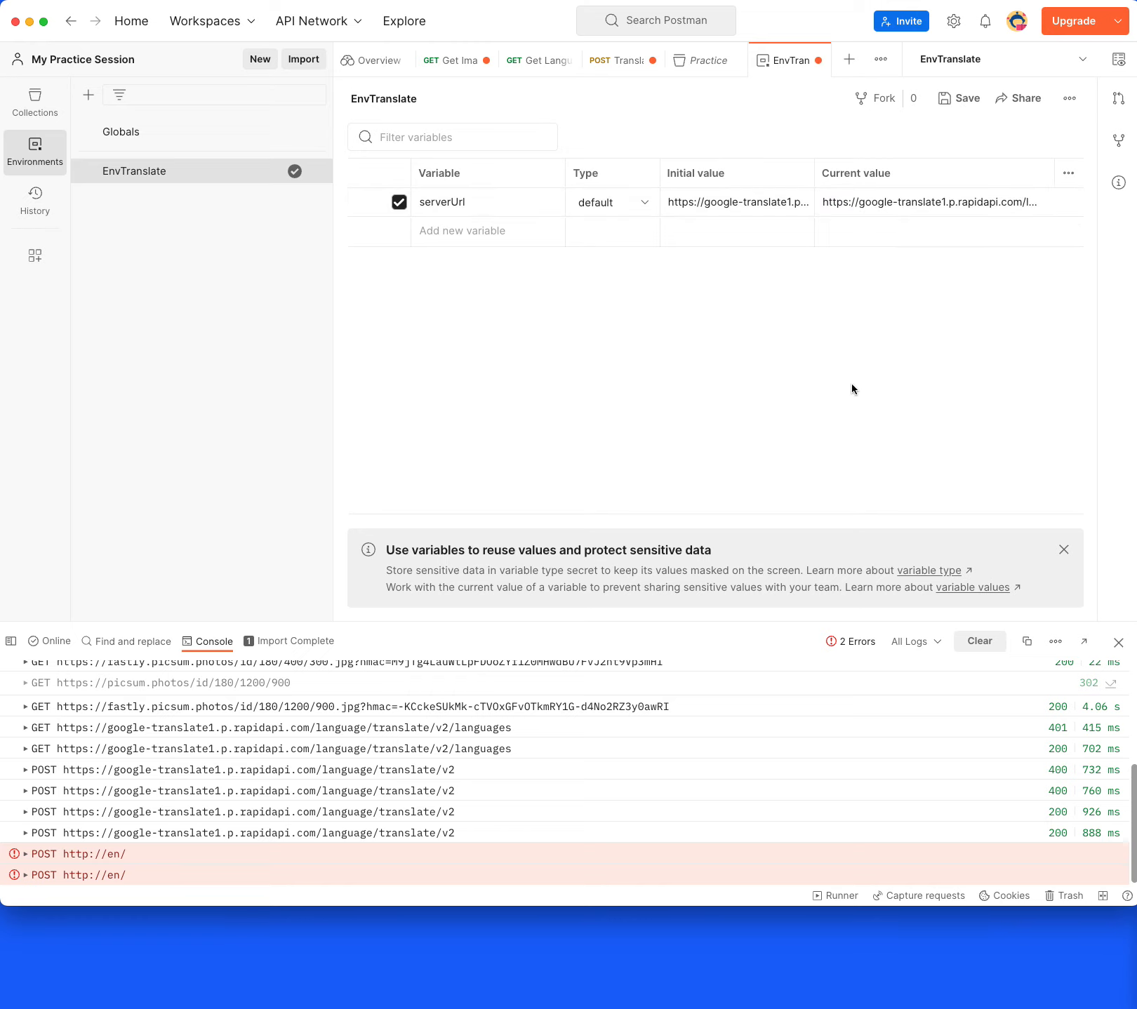
pyautogui.press('super+s')
# Send the Translate request again and check the values of serverUrl and sourceLangGlobal
pyautogui.click(629, 65)
pyautogui.click(1023, 149)
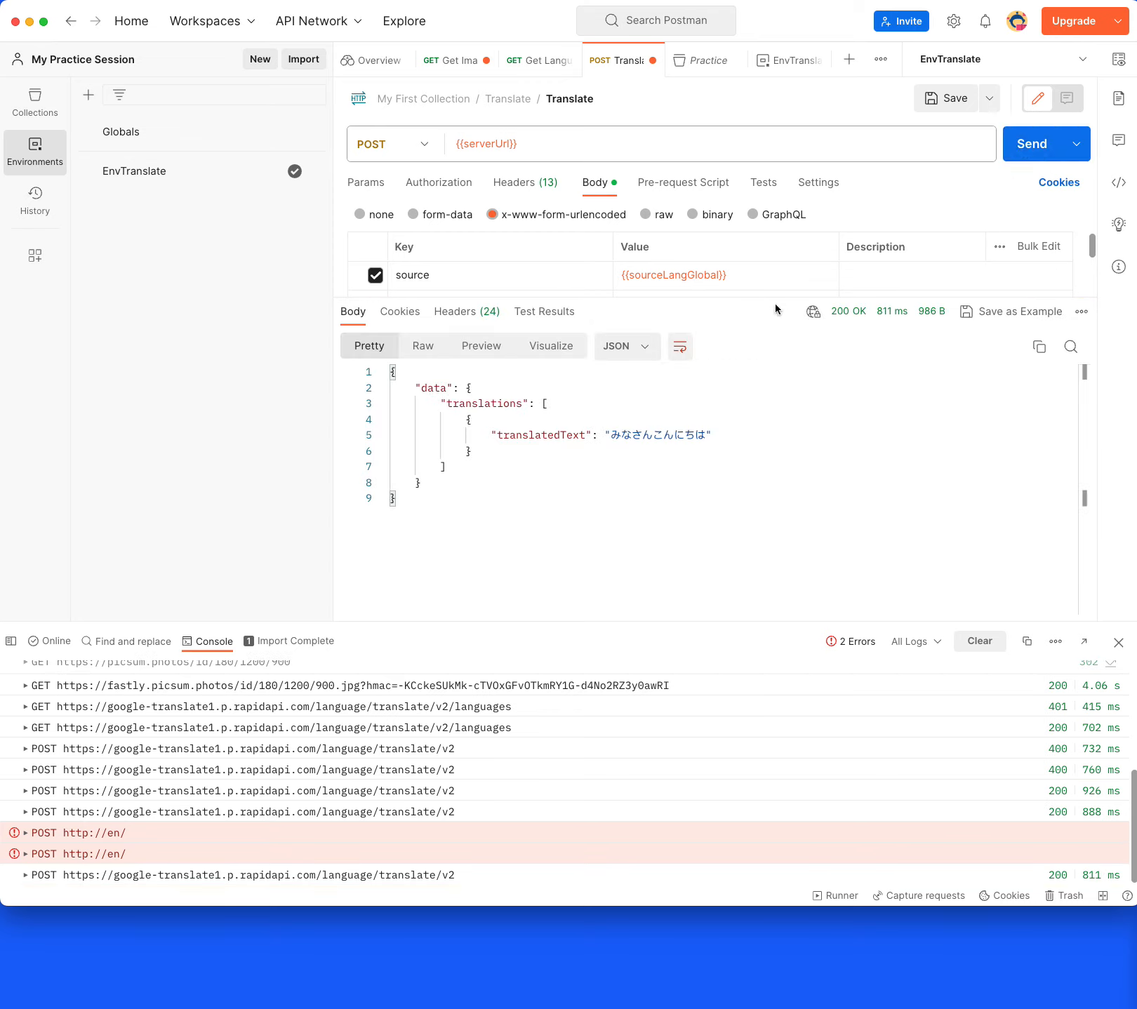
pyautogui.moveTo(500, 144)
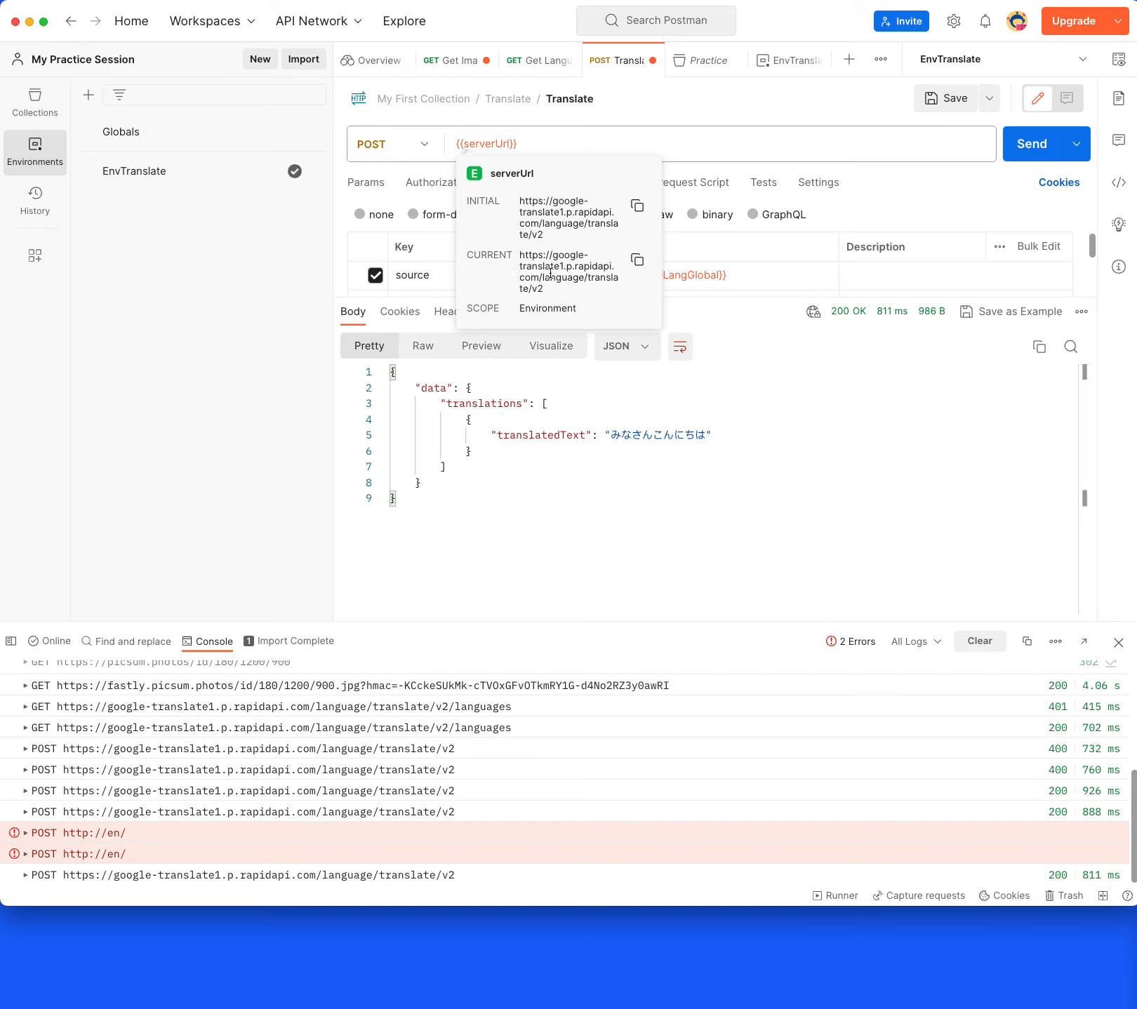
pyautogui.click(836, 465)
pyautogui.moveTo(653, 275)
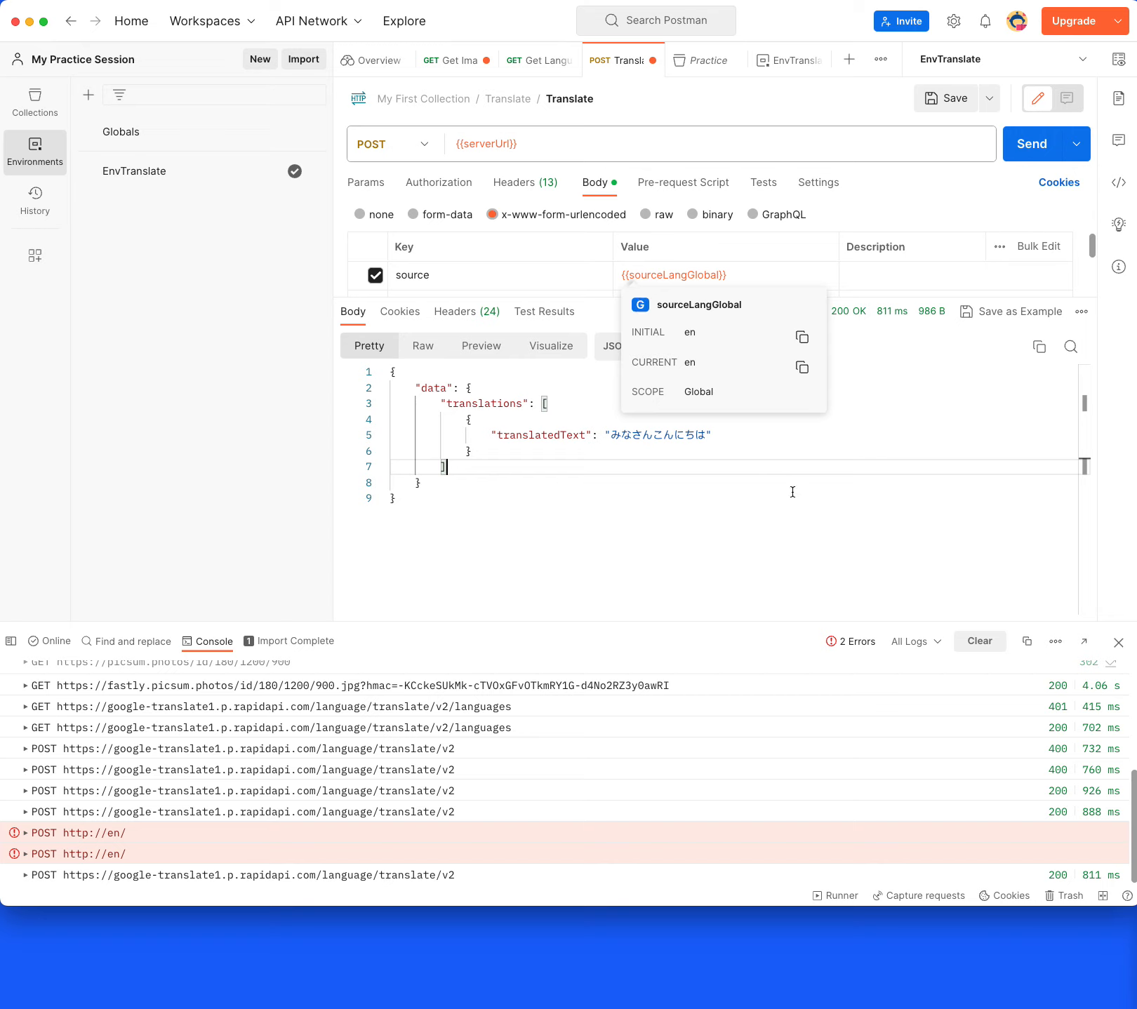
# Switch the active environment to No Environment and check how serverUrl resolves in the Translate request
pyautogui.click(1085, 59)
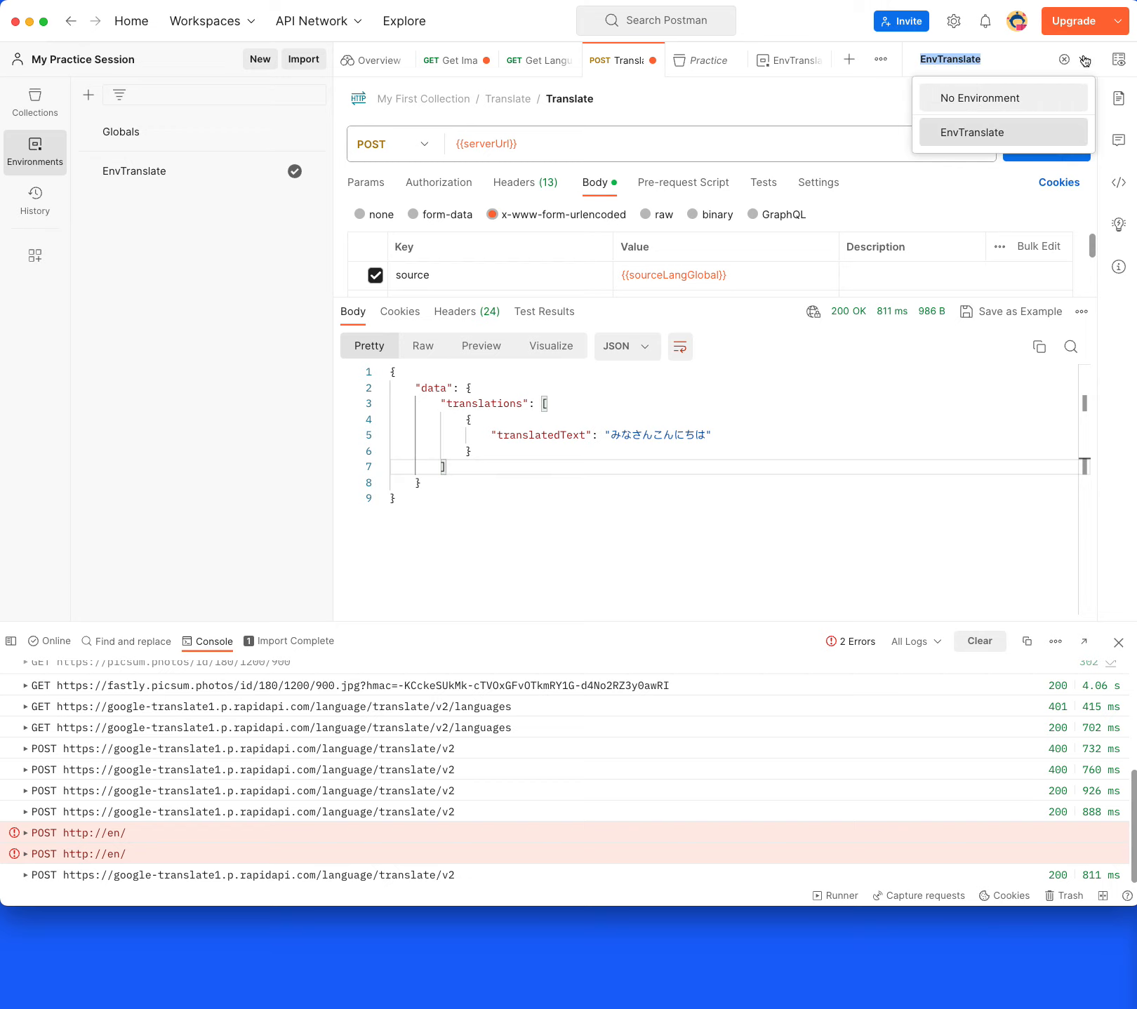
pyautogui.click(978, 99)
pyautogui.click(765, 530)
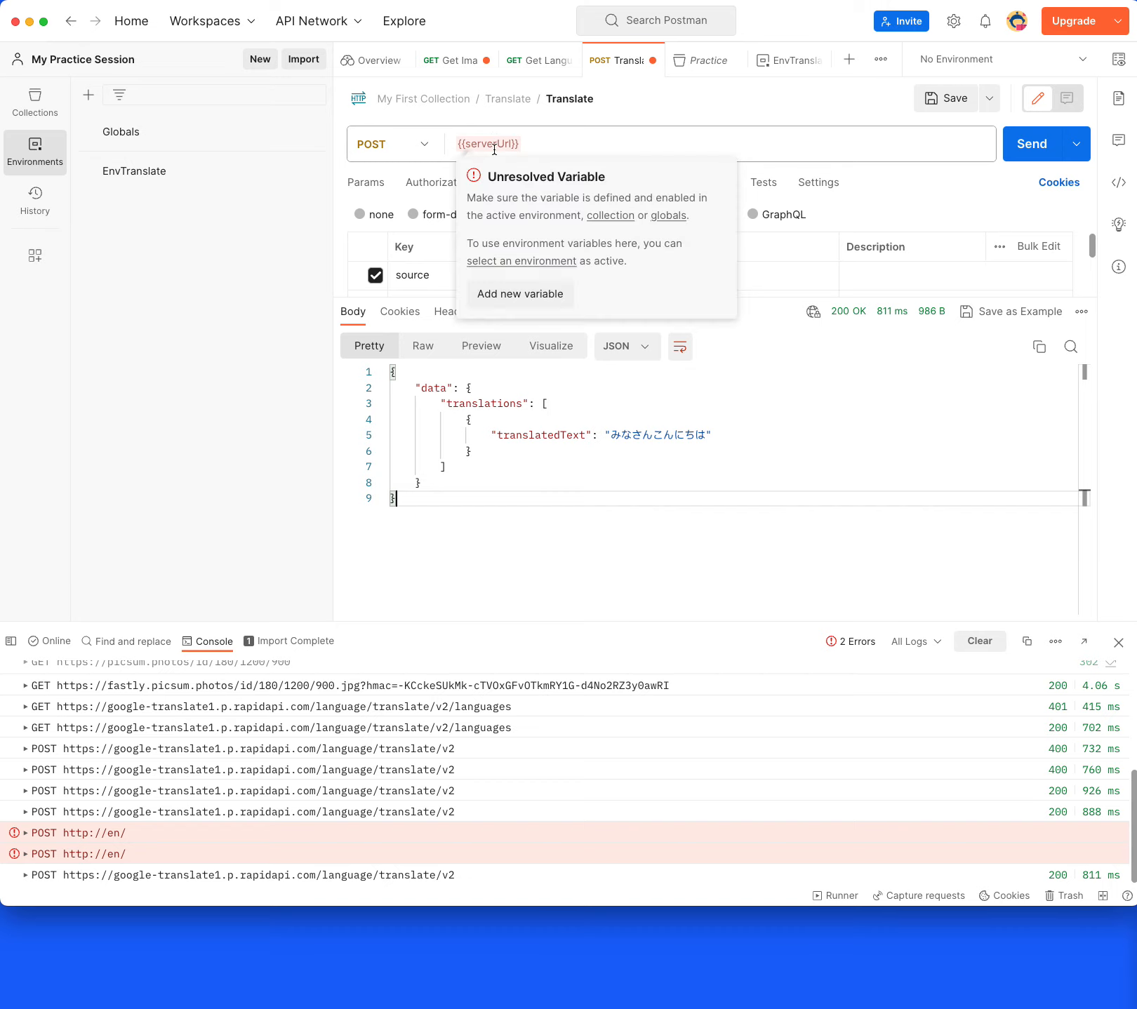
pyautogui.click(520, 295)
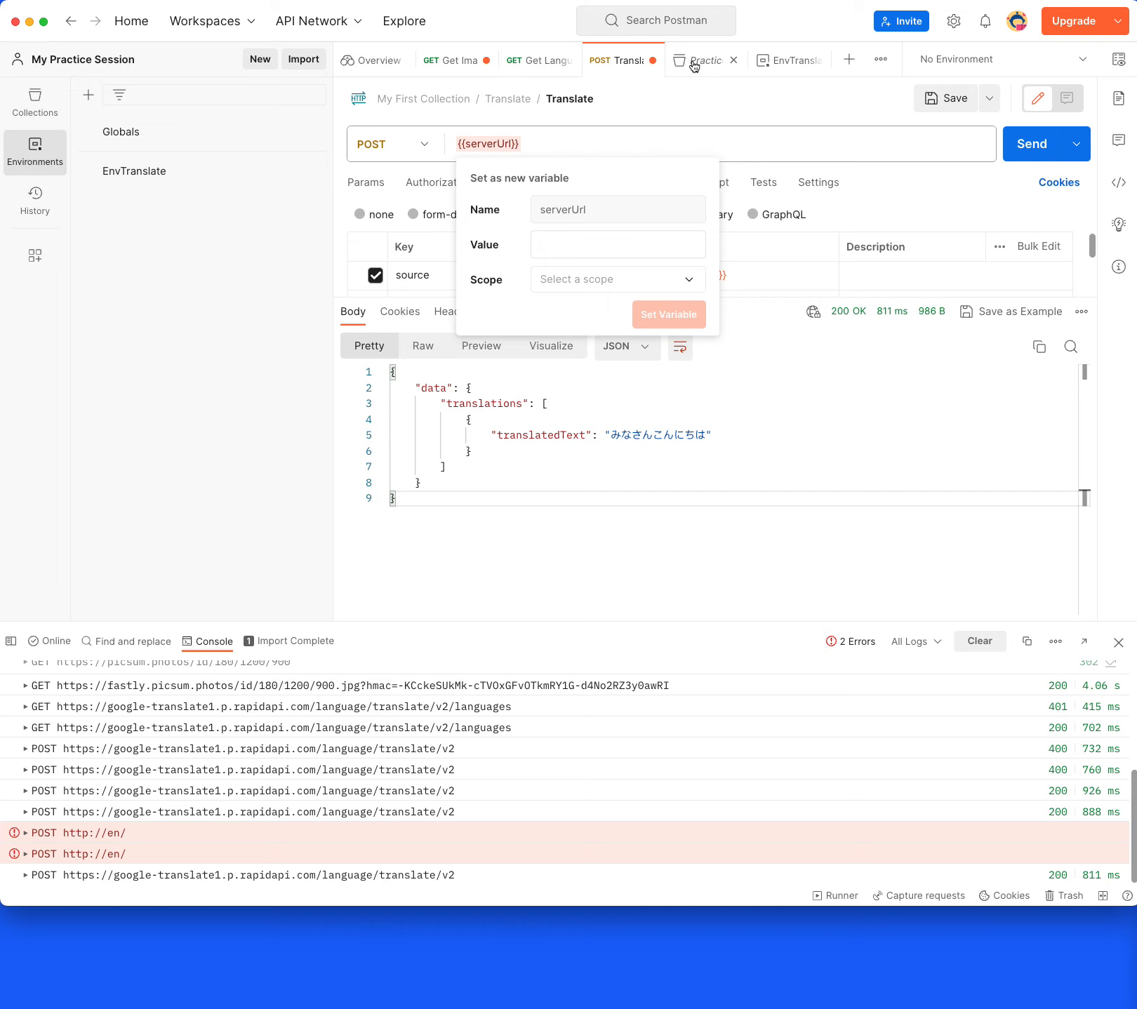
pyautogui.click(522, 60)
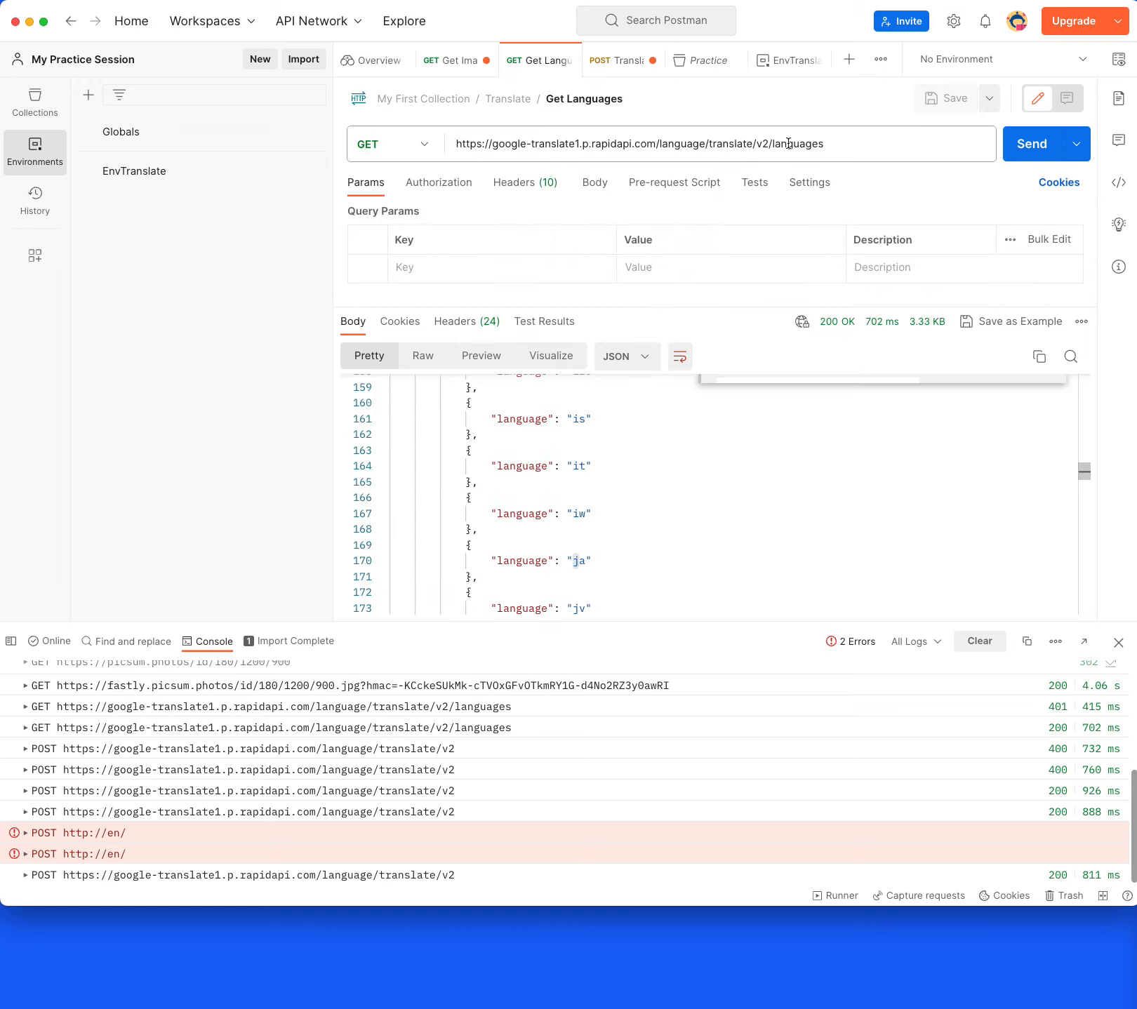
pyautogui.moveTo(769, 144); pyautogui.dragTo(475, 136)
pyautogui.press('super+c')
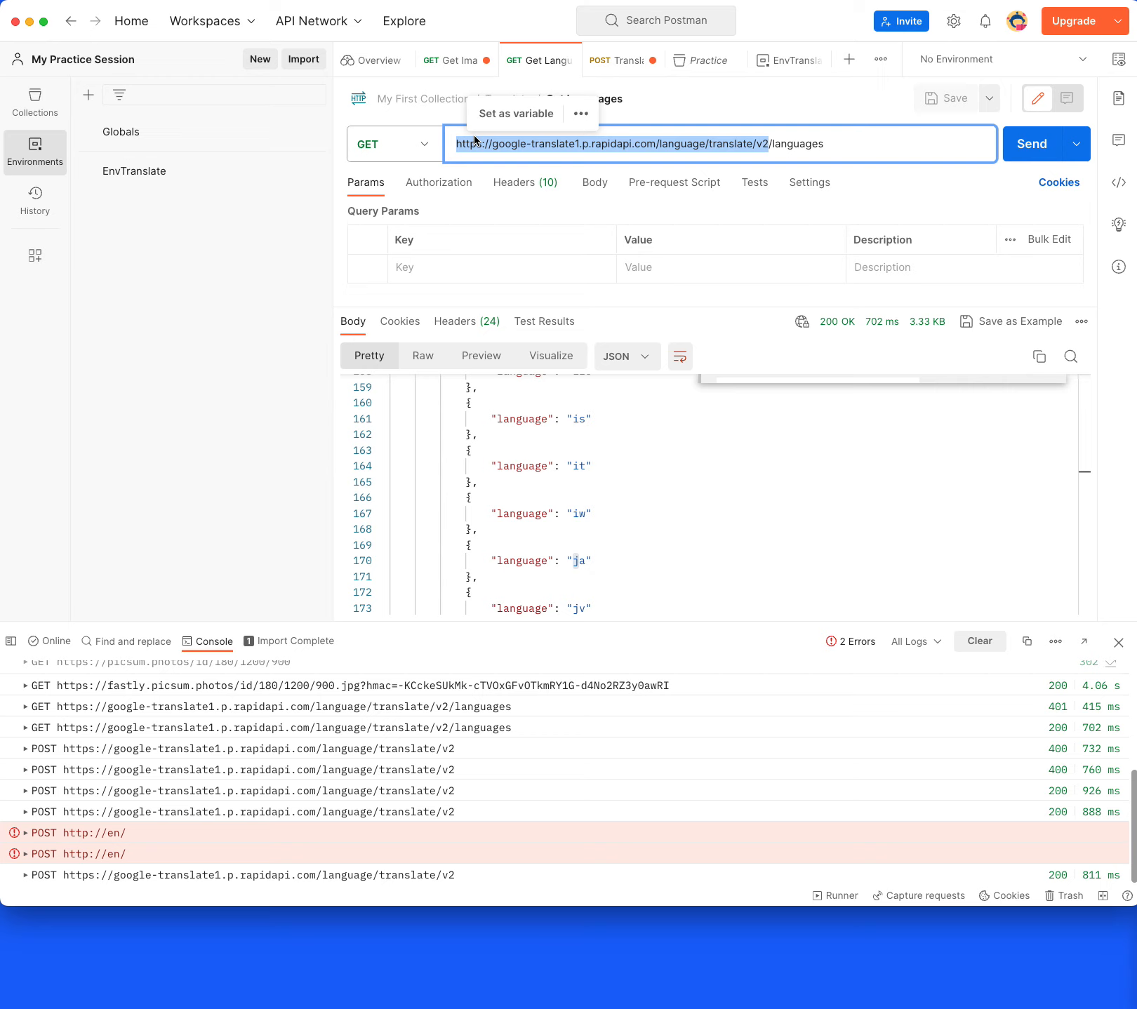
pyautogui.click(705, 61)
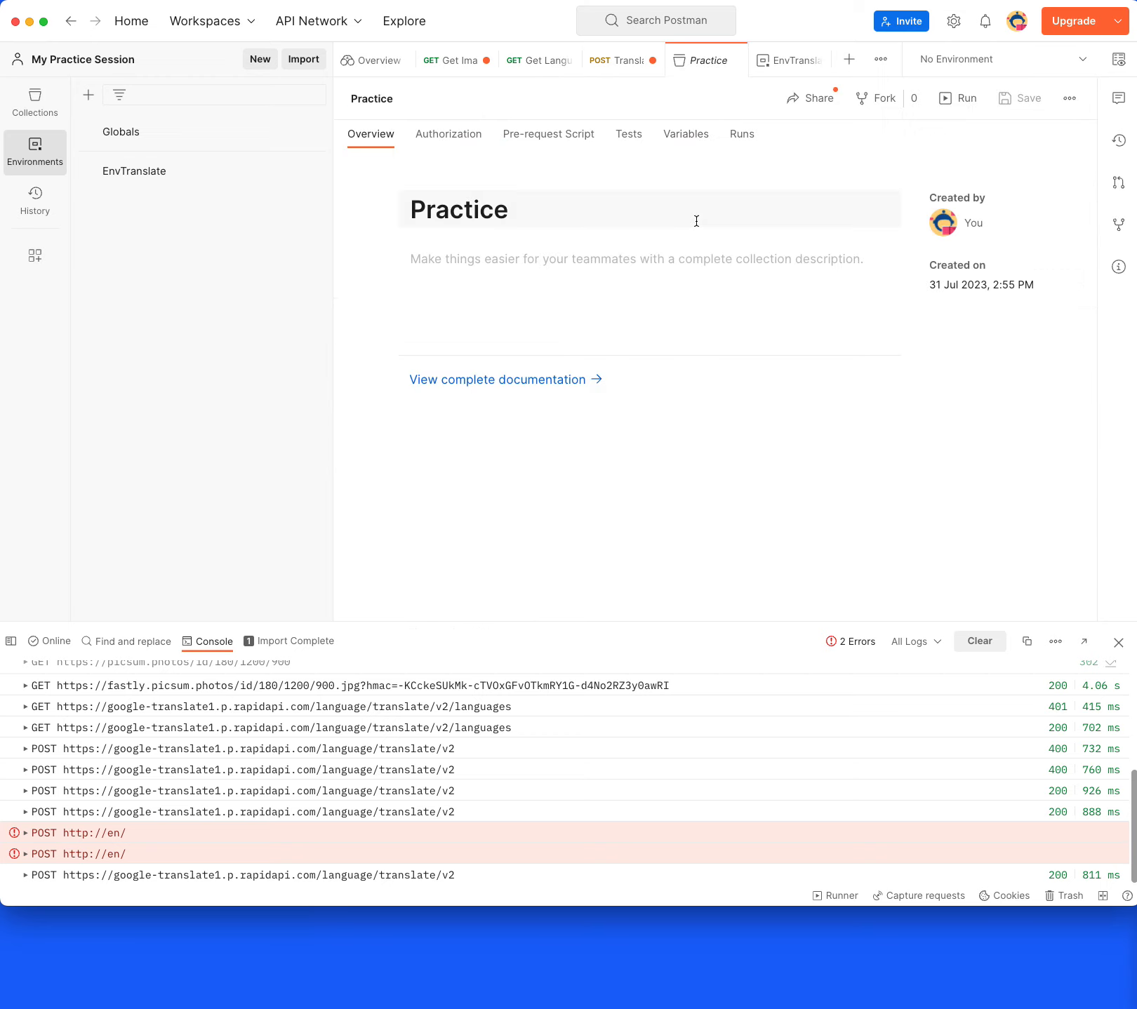
pyautogui.click(735, 61)
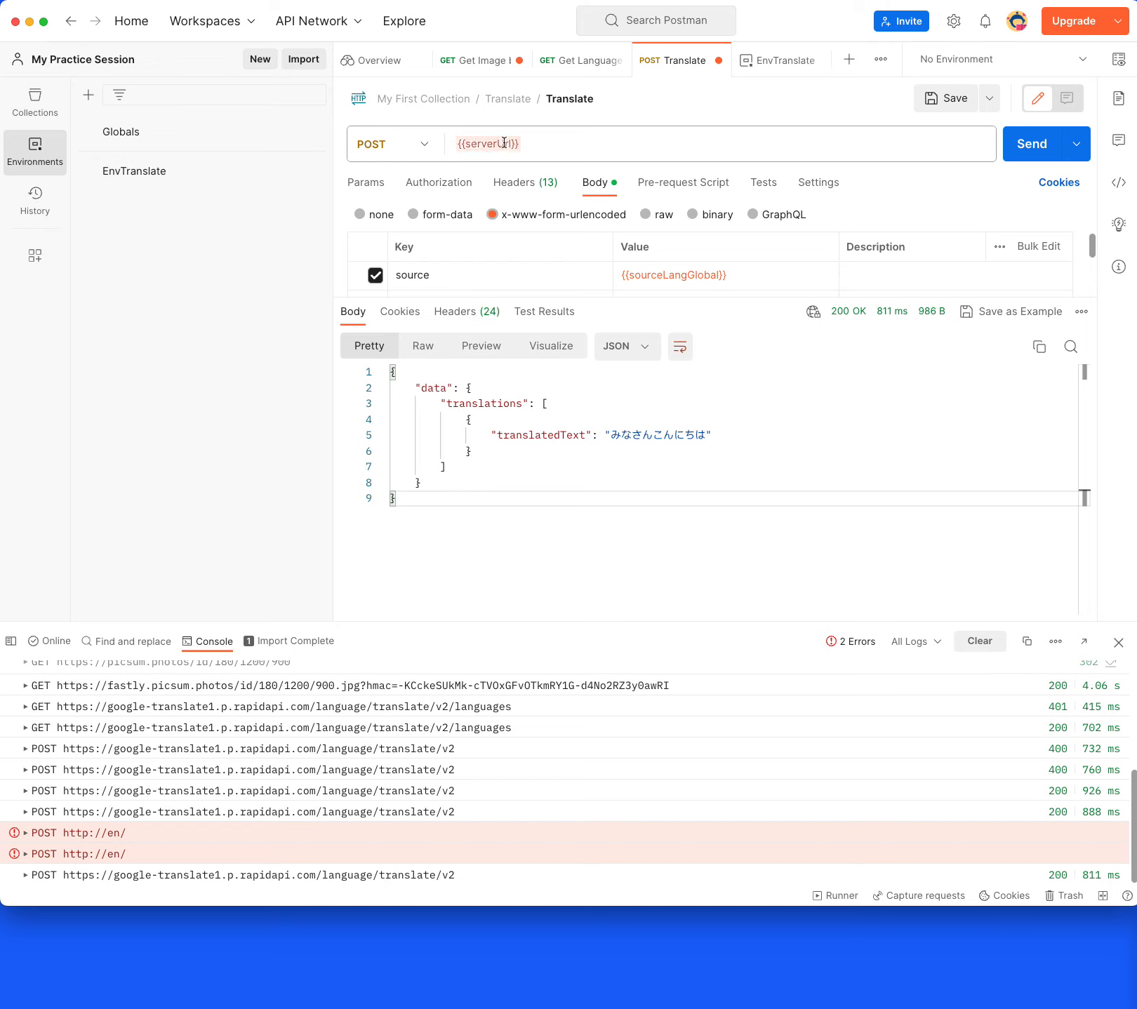
pyautogui.moveTo(504, 142)
pyautogui.click(557, 293)
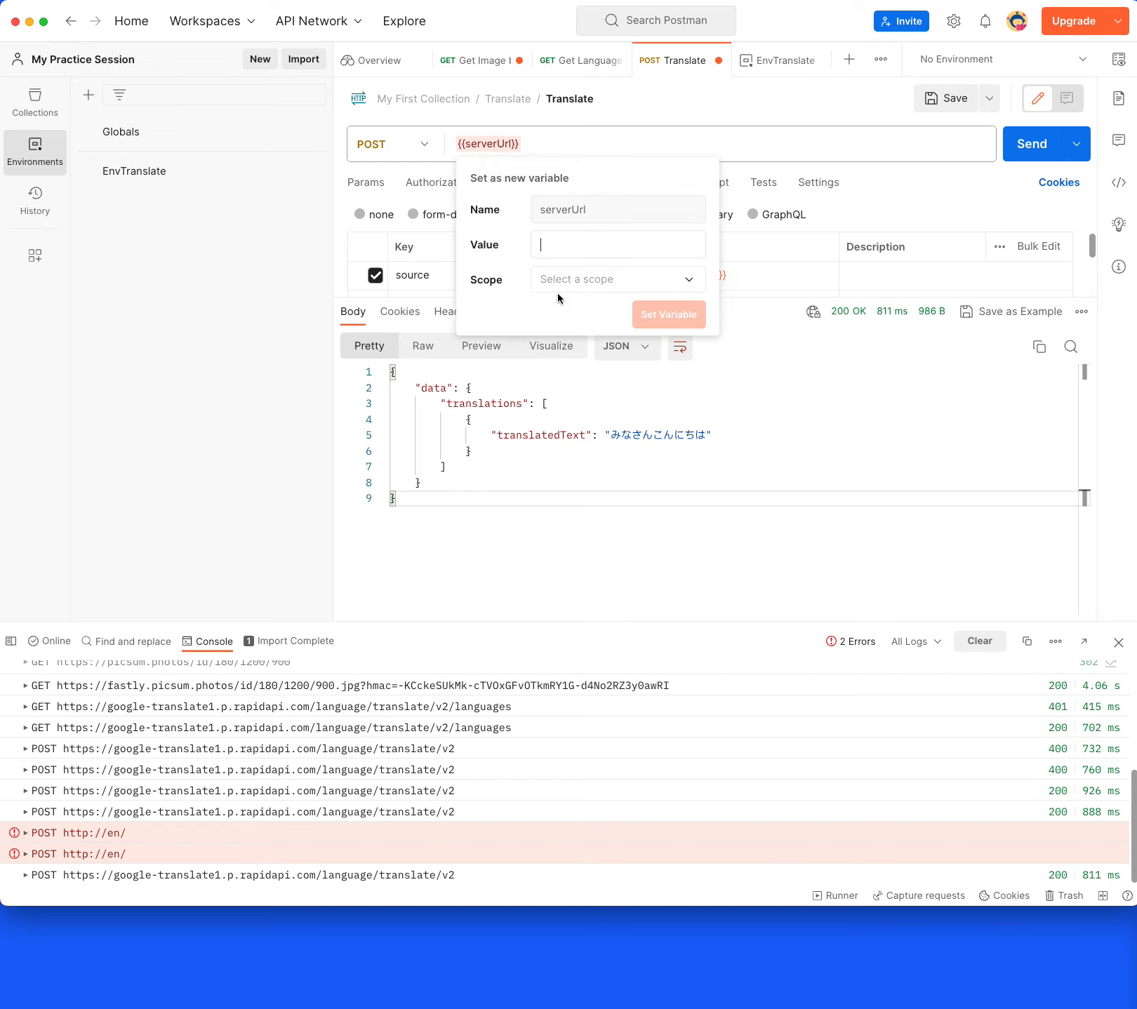
pyautogui.click(601, 247)
pyautogui.press('super+v')
pyautogui.click(676, 283)
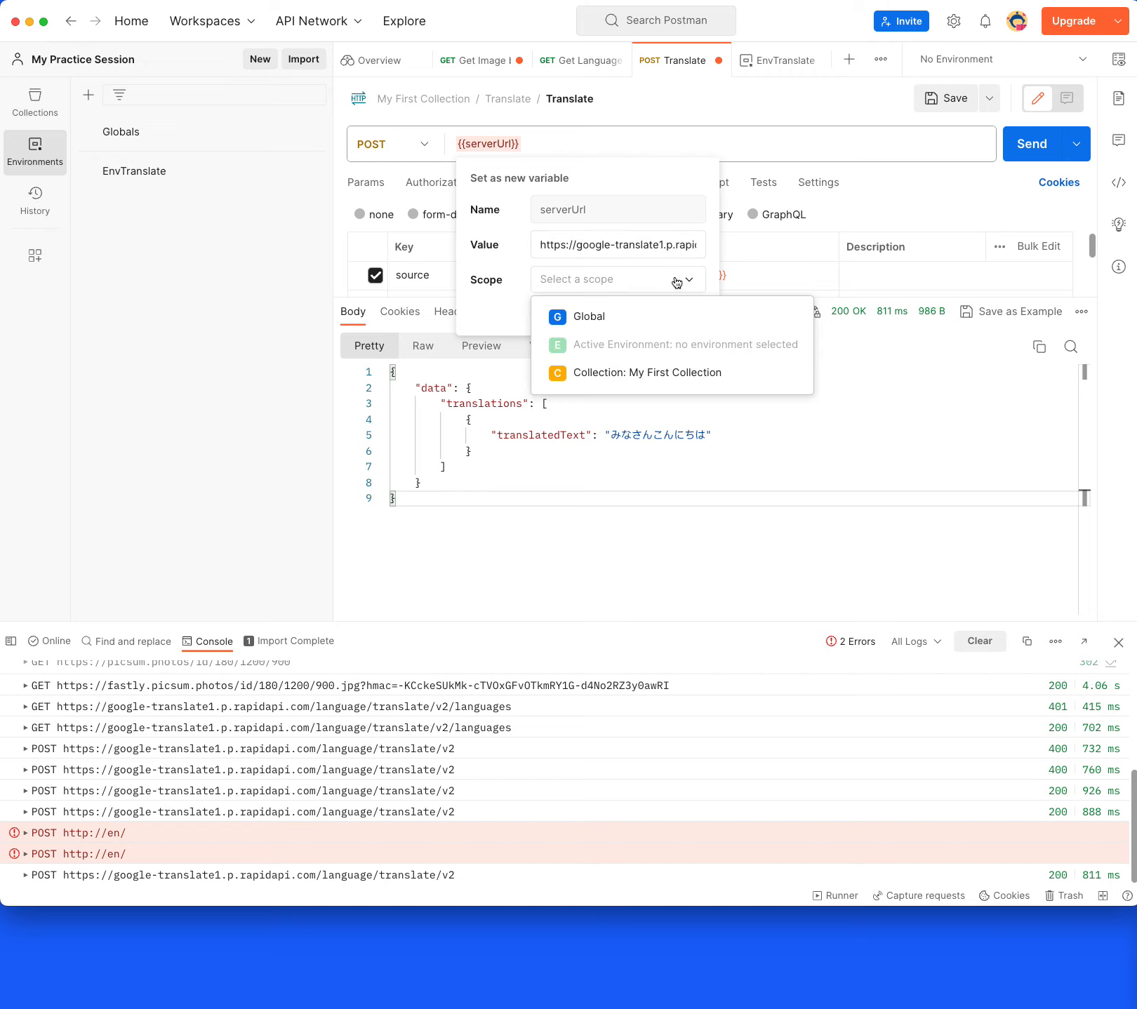
pyautogui.click(595, 321)
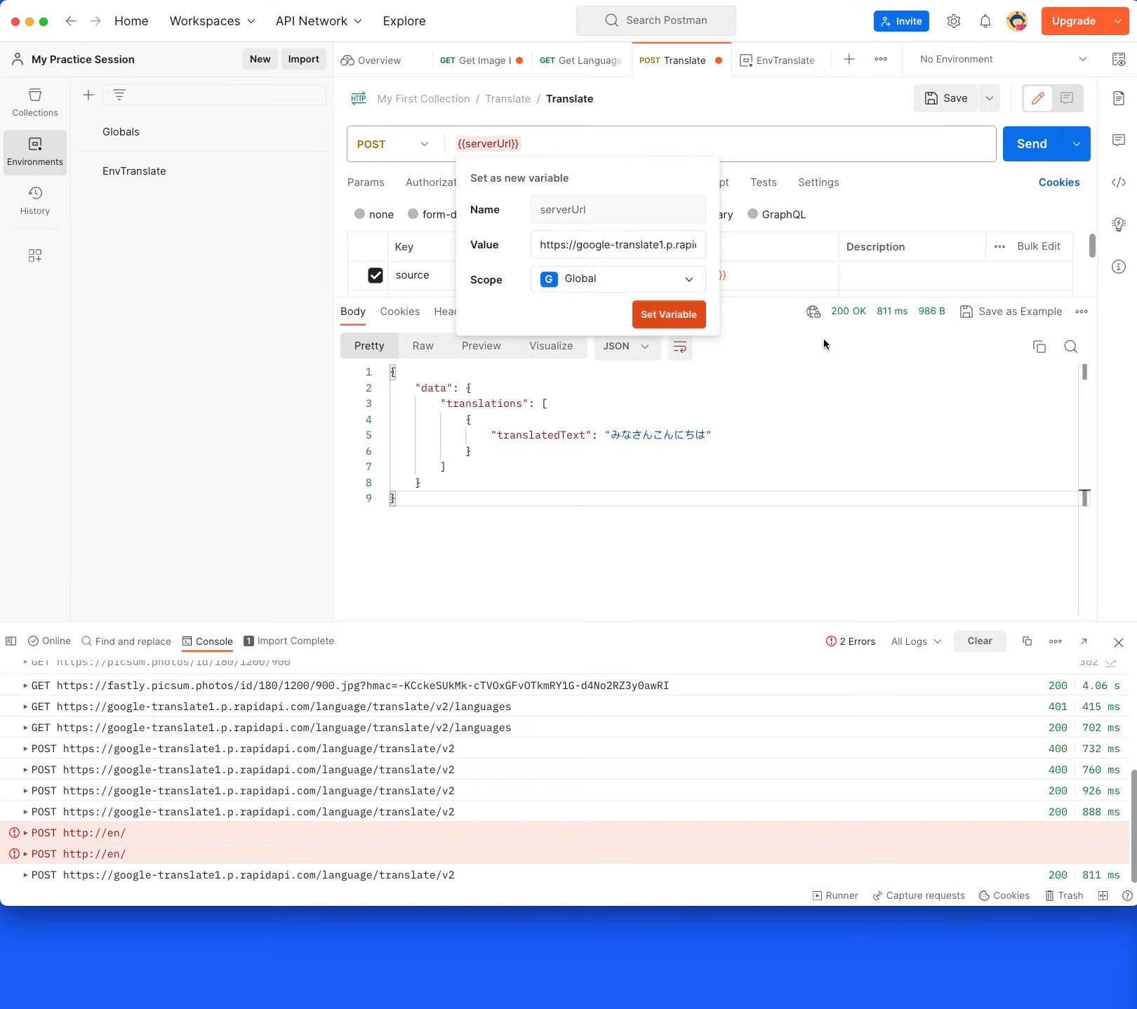
pyautogui.click(672, 322)
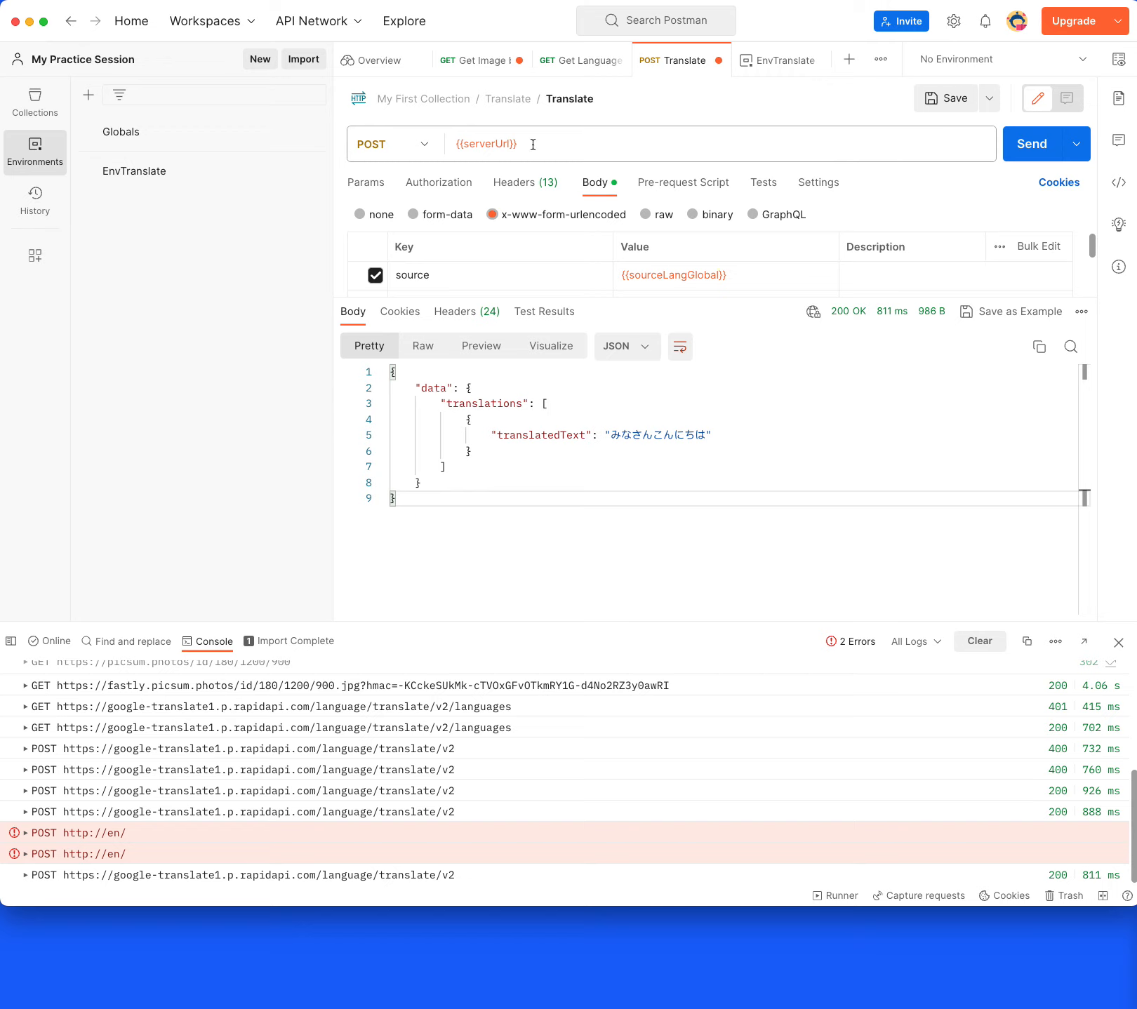
pyautogui.moveTo(495, 143)
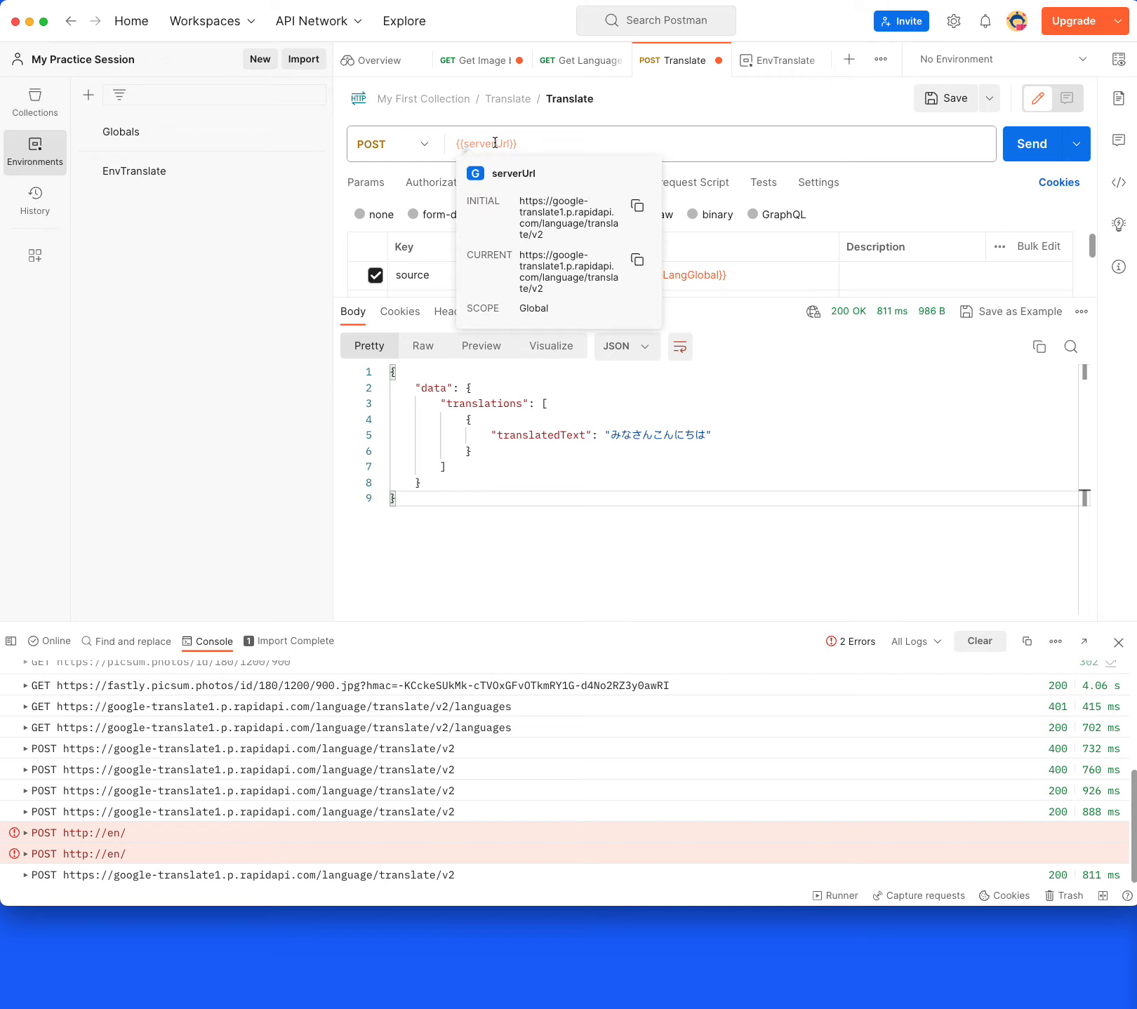
pyautogui.click(1022, 146)
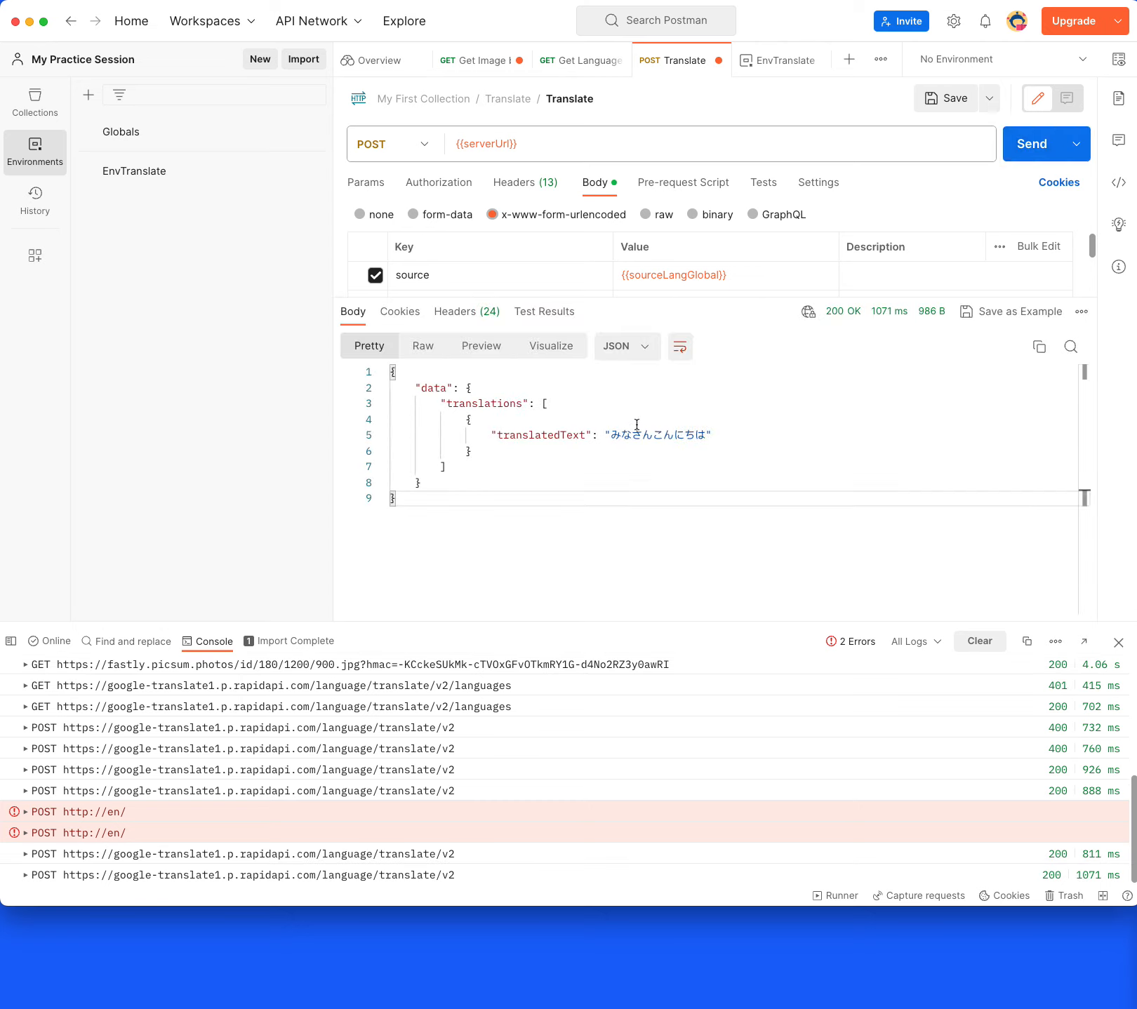
# Replace the base URL in the Get Languages request with {{serverUrl}}, keeping /languages, and send the request
pyautogui.moveTo(545, 147); pyautogui.dragTo(390, 143)
pyautogui.press('super+c')
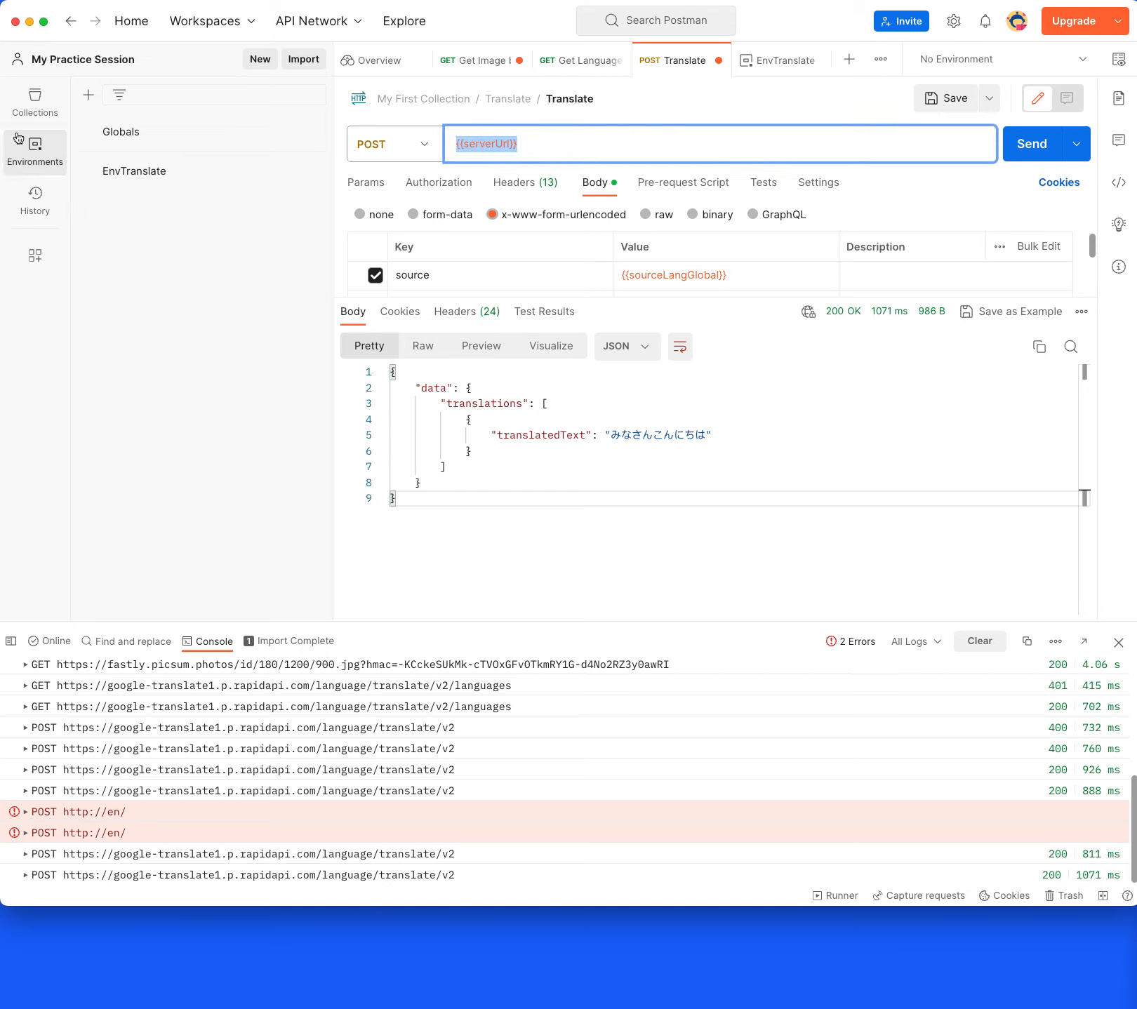
pyautogui.click(32, 102)
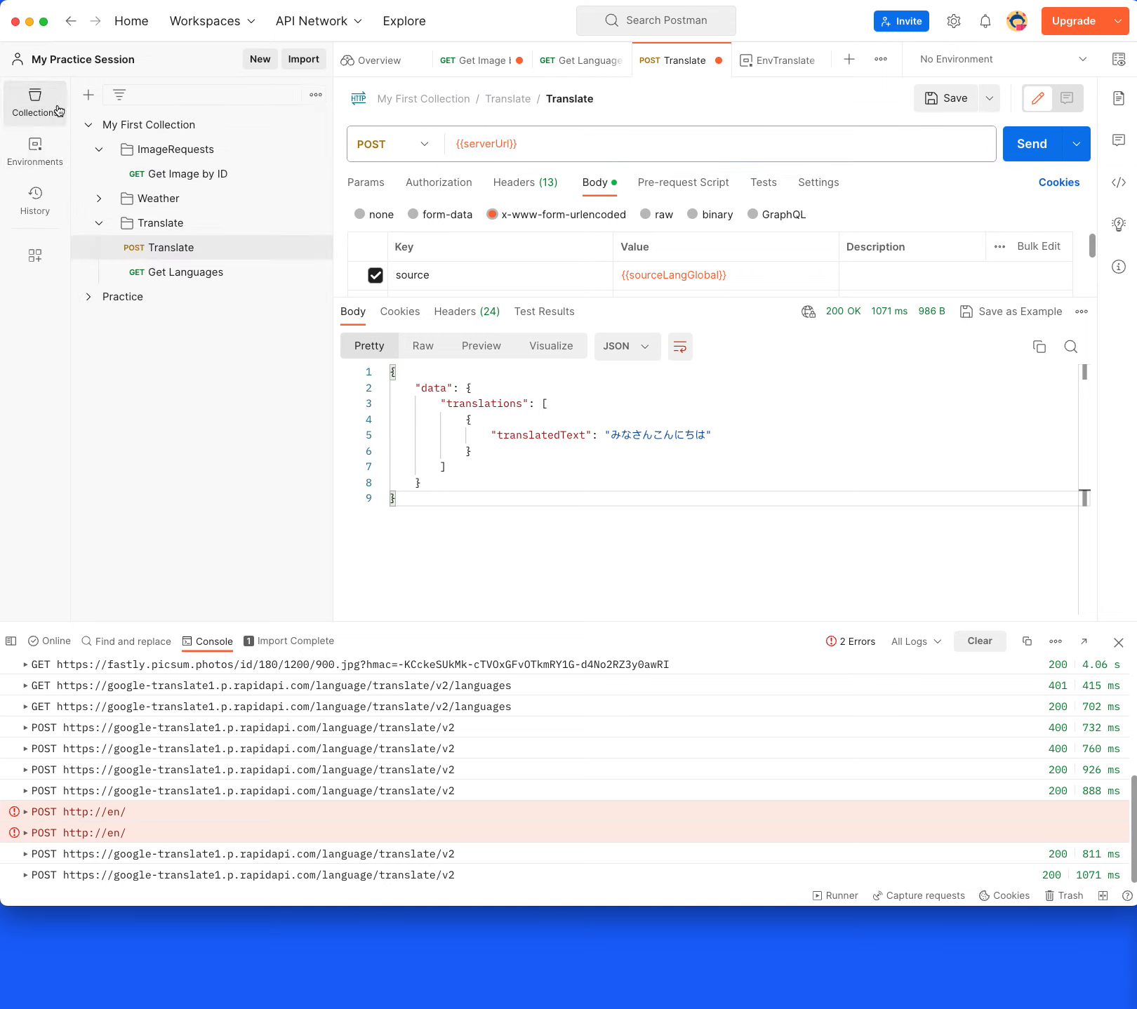
pyautogui.click(166, 275)
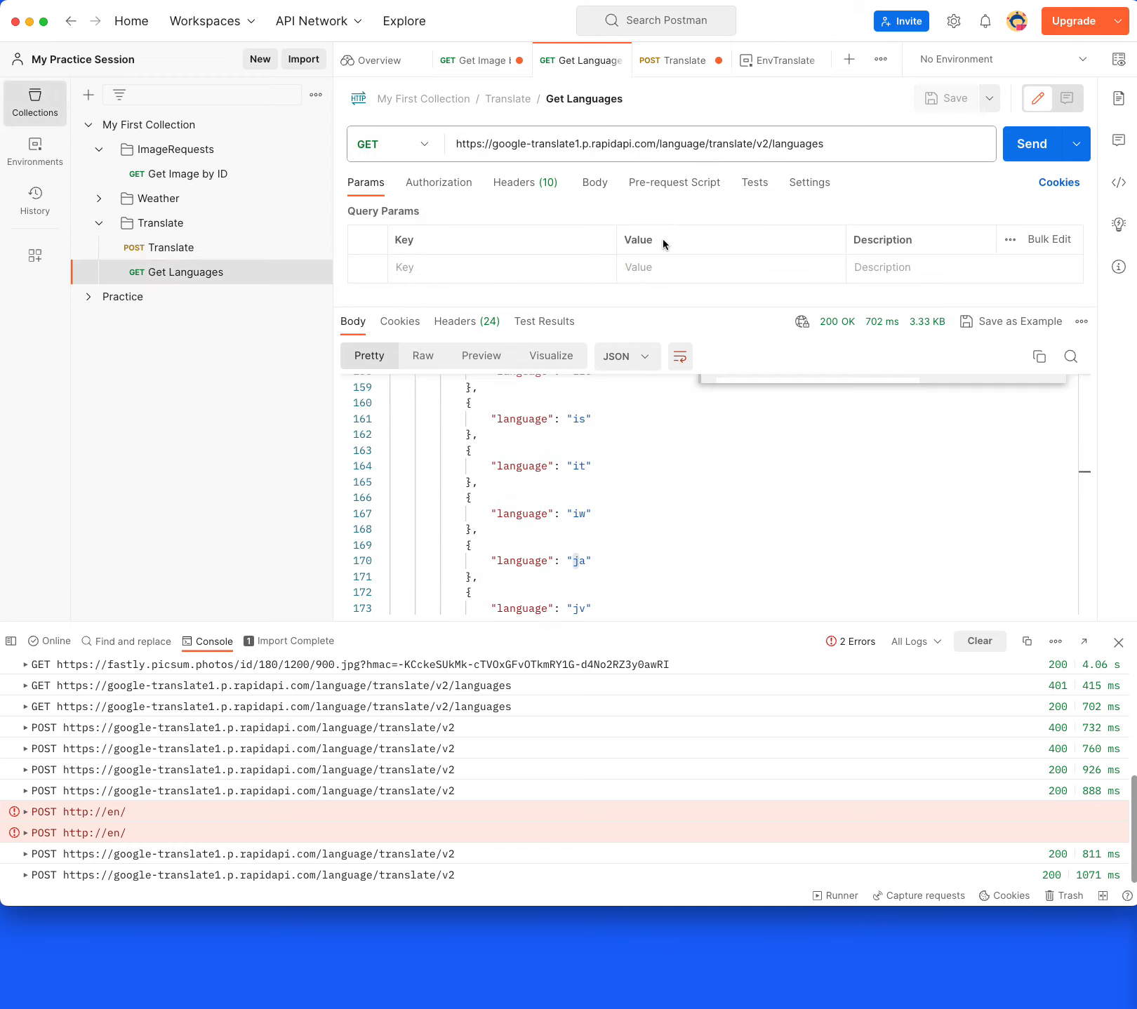
pyautogui.click(768, 140)
pyautogui.press('super+shift+Left')
pyautogui.press('super+v')
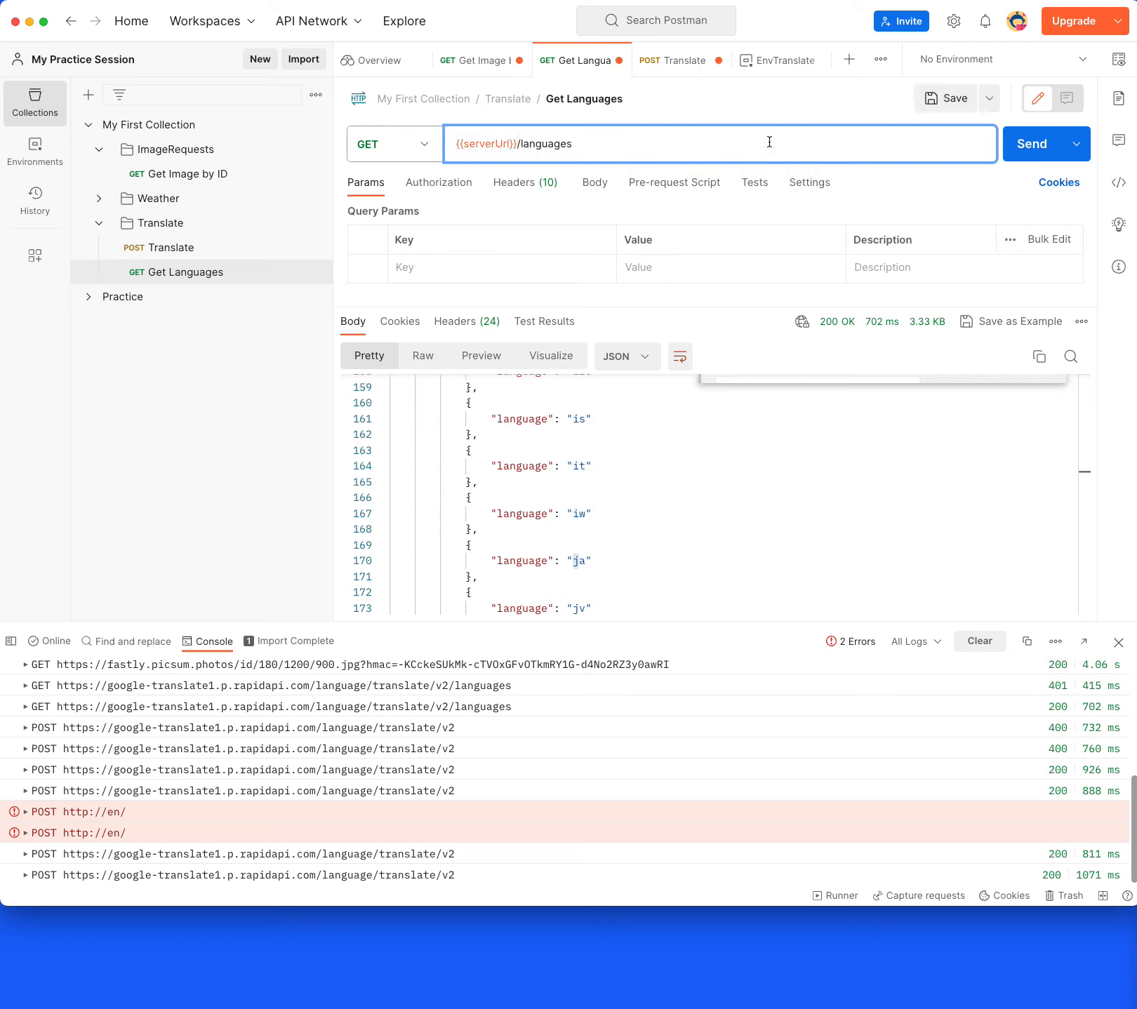
pyautogui.click(1016, 143)
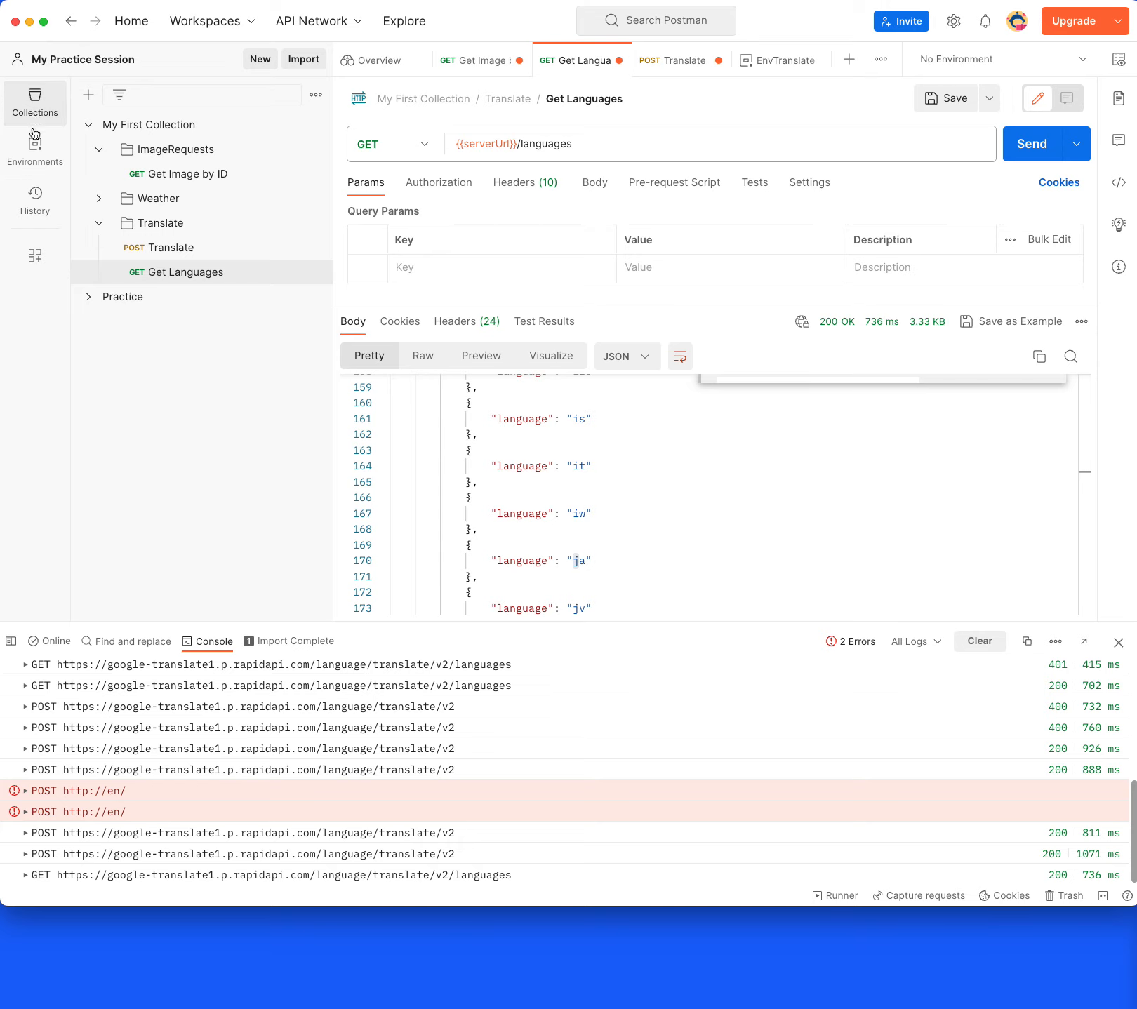
# Collapse My First Collection, review its JSON export options, and close them without exporting
pyautogui.click(35, 151)
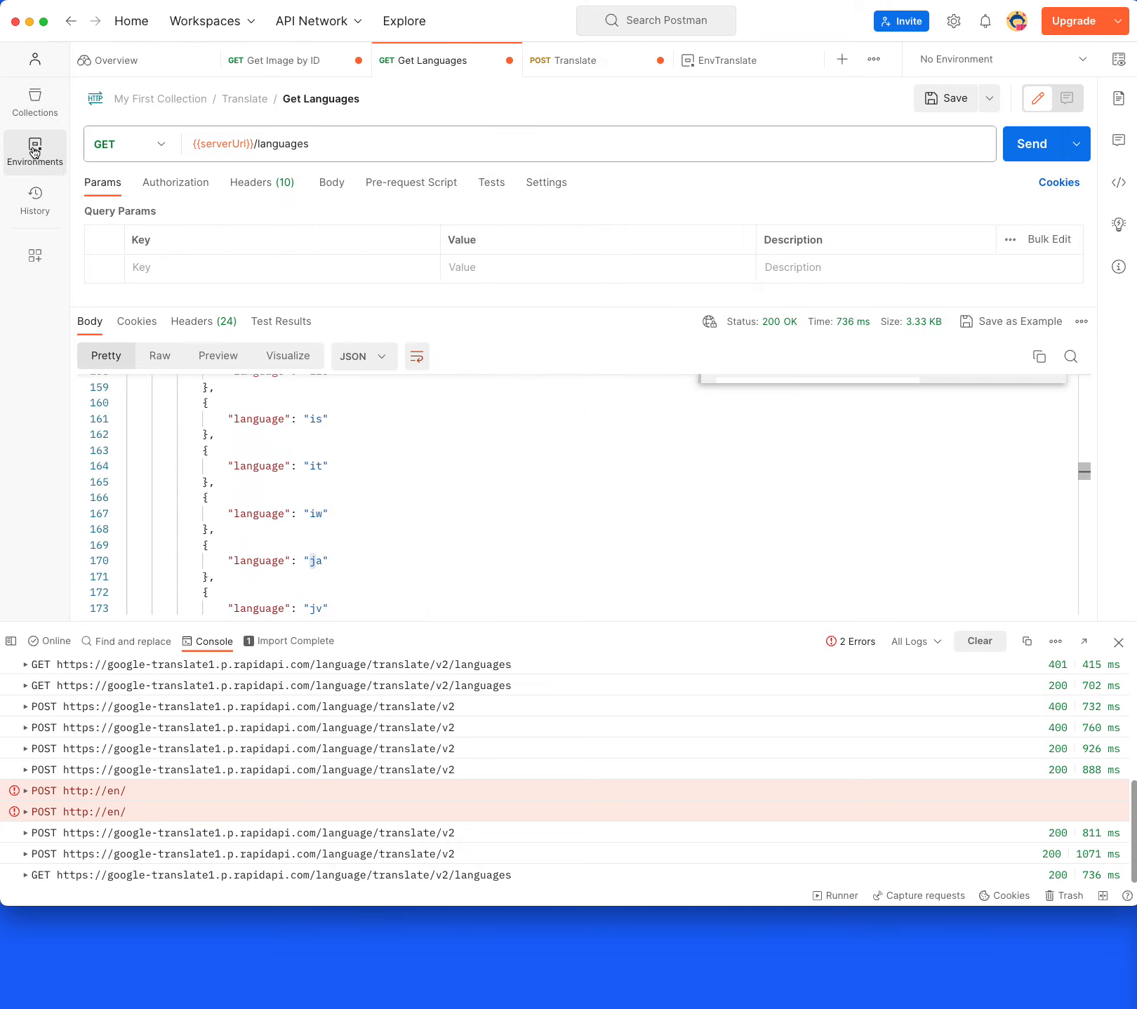
pyautogui.click(42, 111)
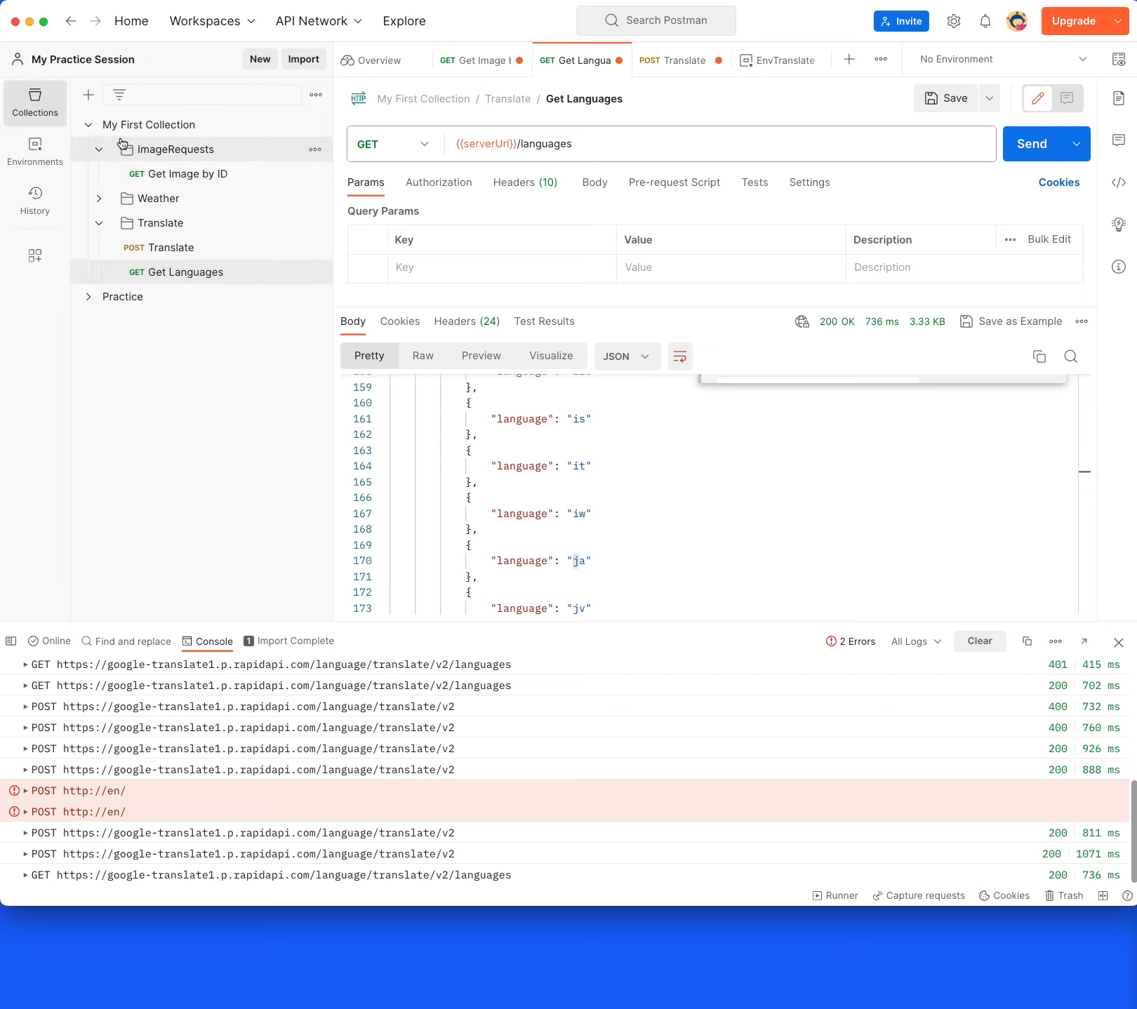
pyautogui.click(89, 125)
pyautogui.click(316, 126)
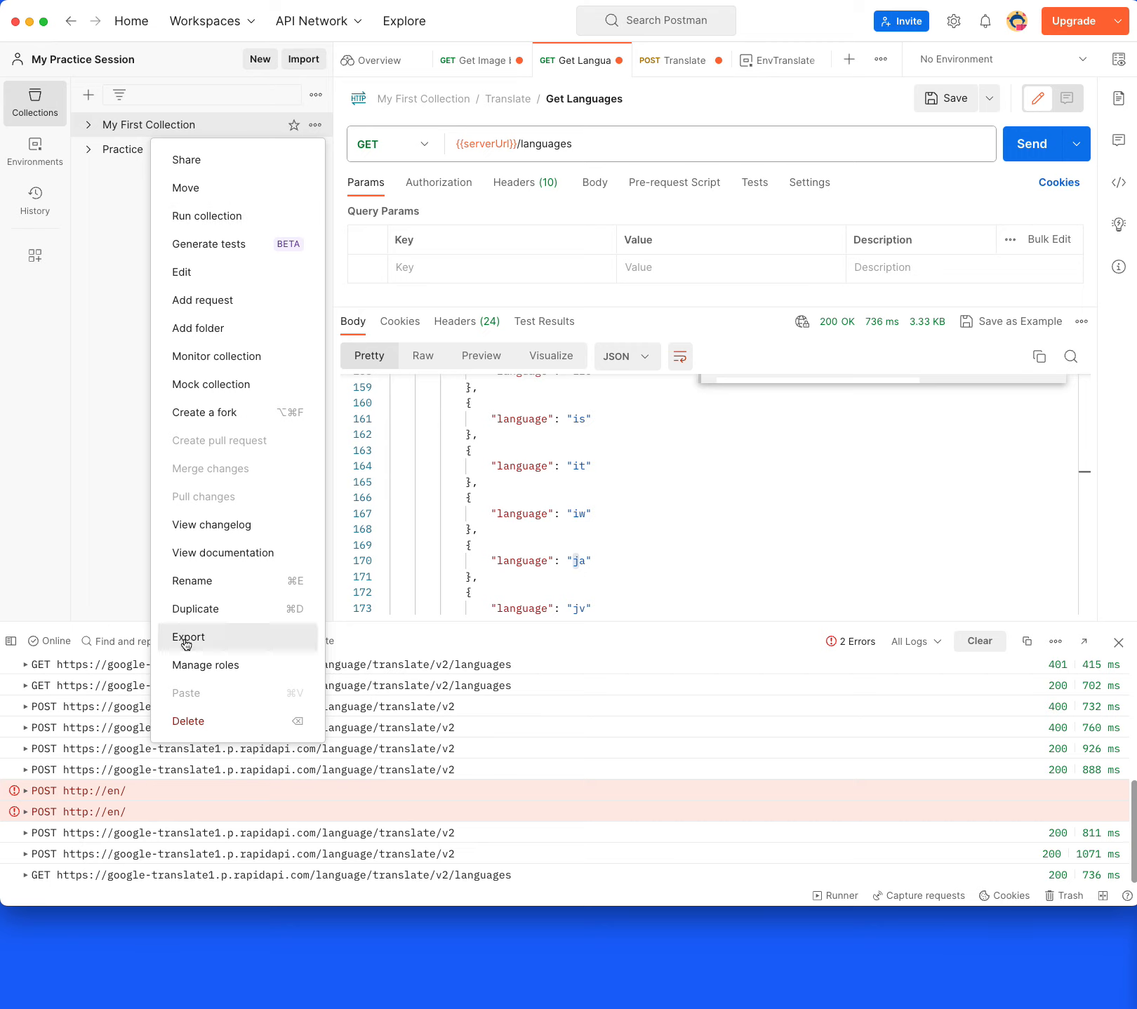
pyautogui.click(93, 572)
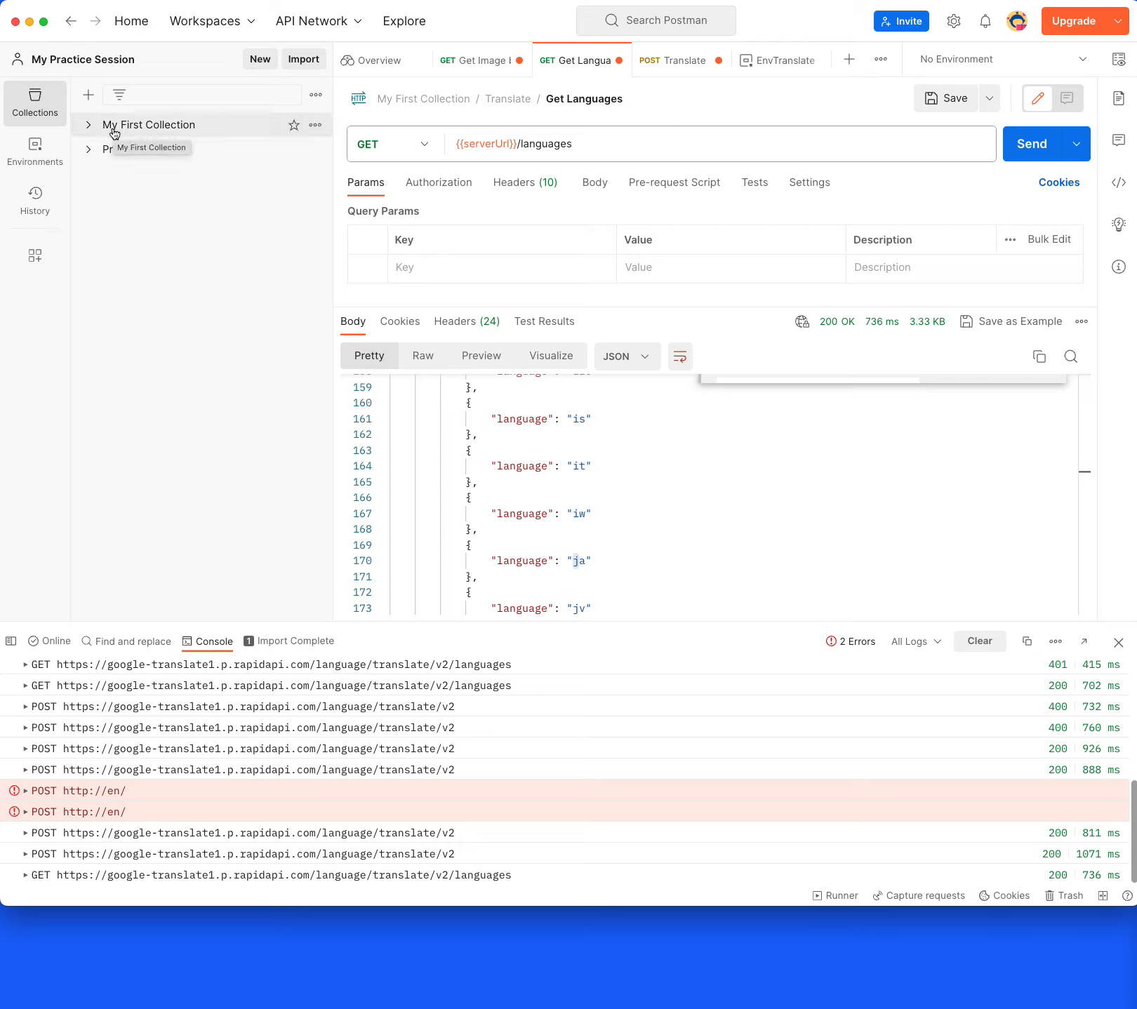
pyautogui.click(315, 126)
pyautogui.click(191, 636)
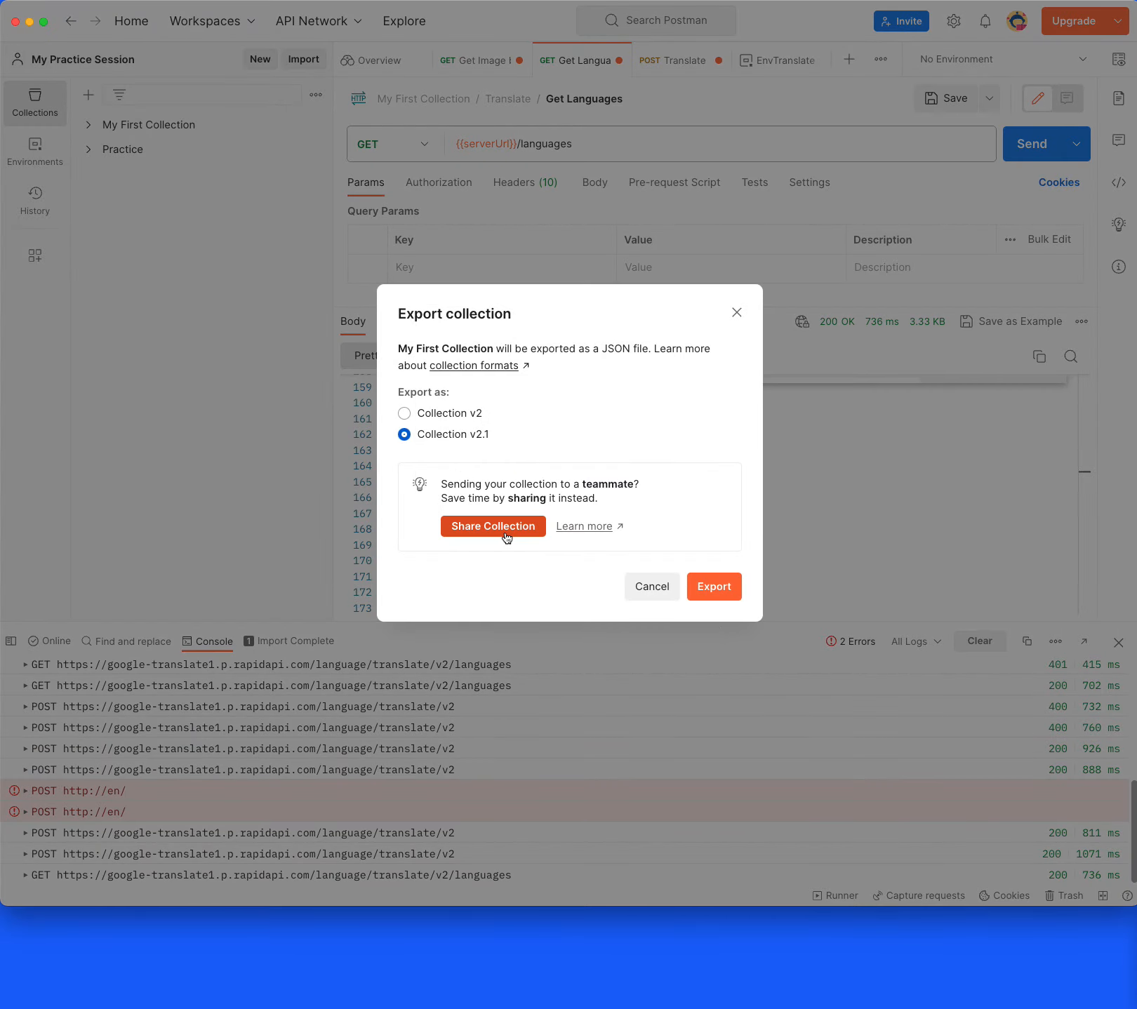
pyautogui.moveTo(599, 349); pyautogui.dragTo(690, 354)
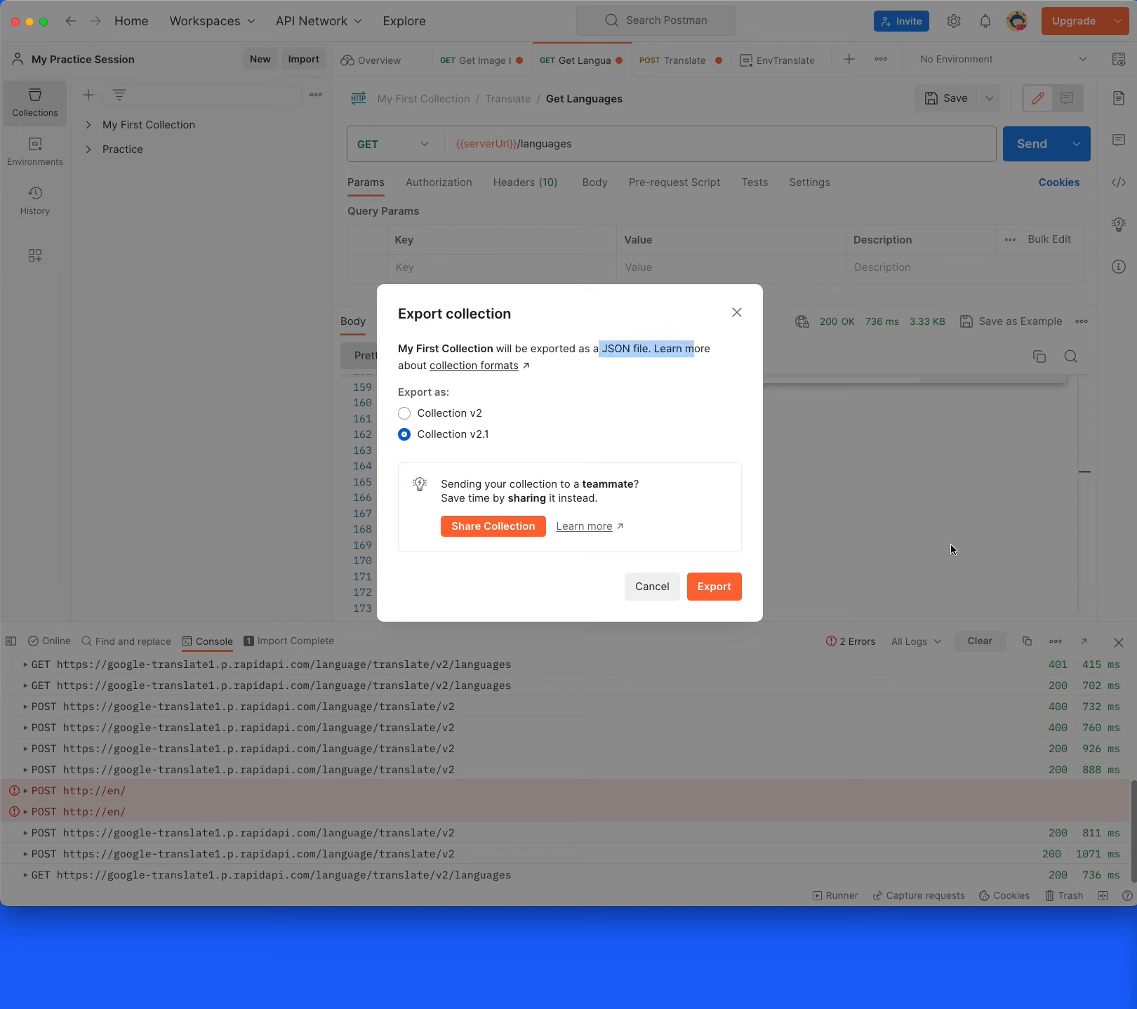
pyautogui.click(736, 313)
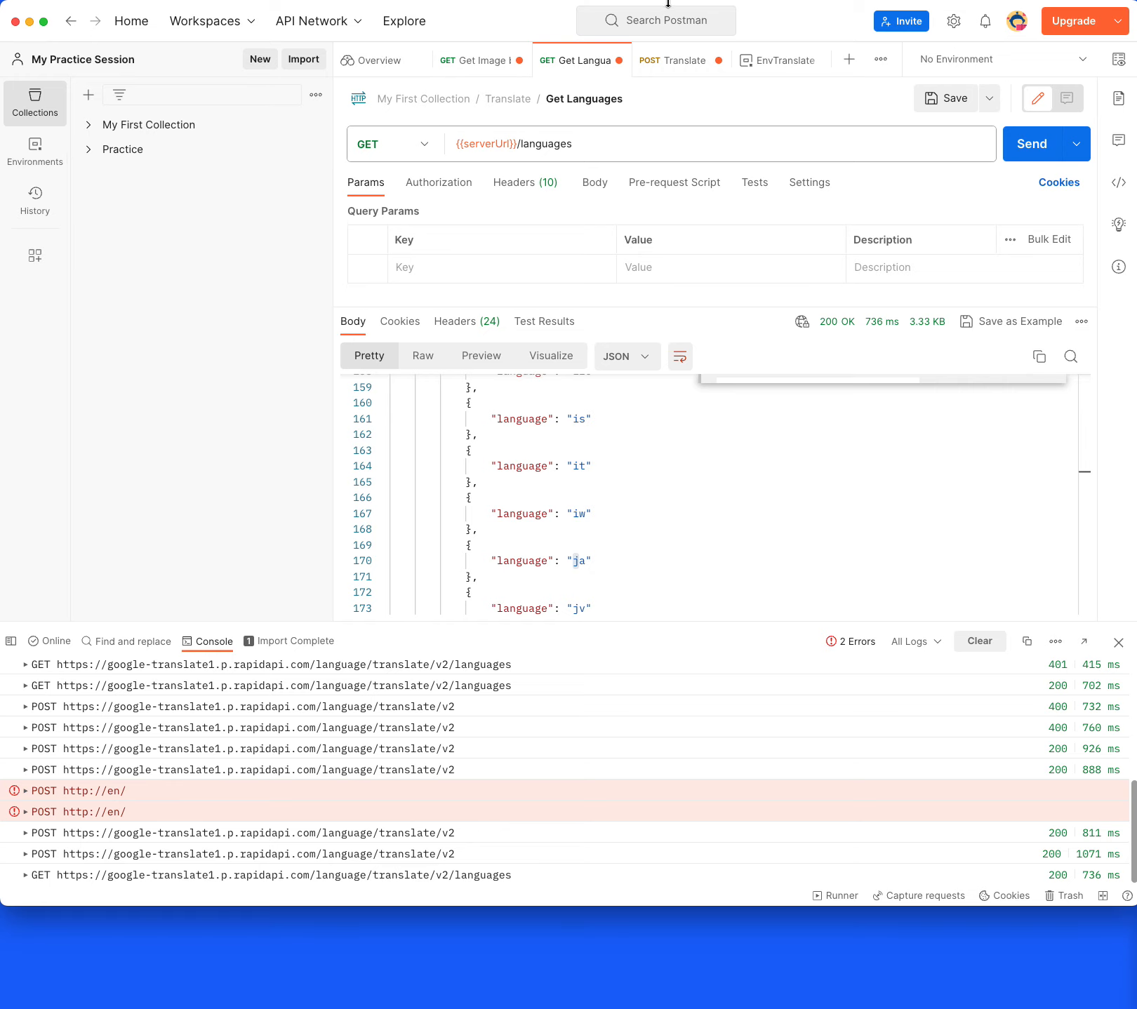
# Open the Get Image by ID request and save its pending changes
pyautogui.click(674, 63)
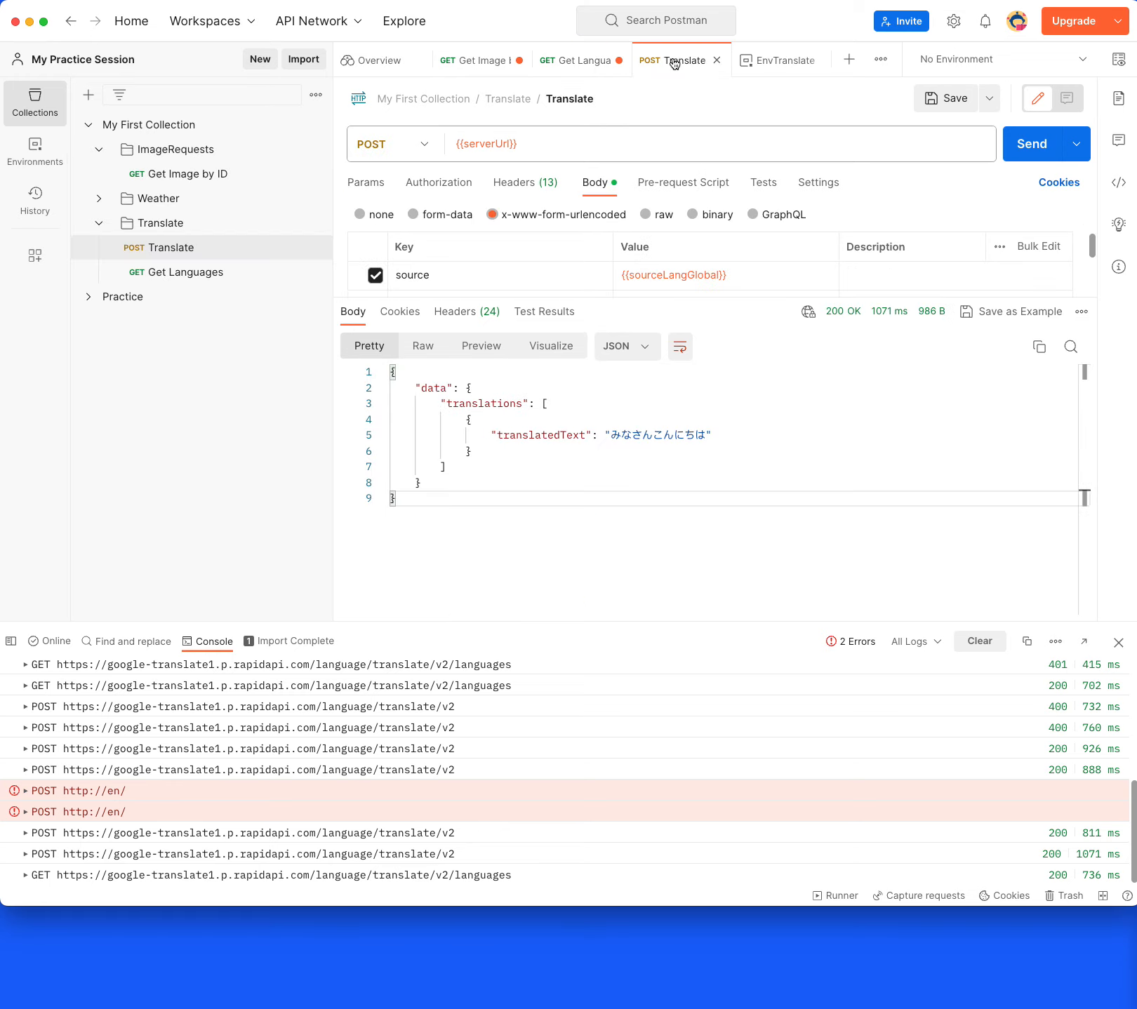
pyautogui.click(461, 61)
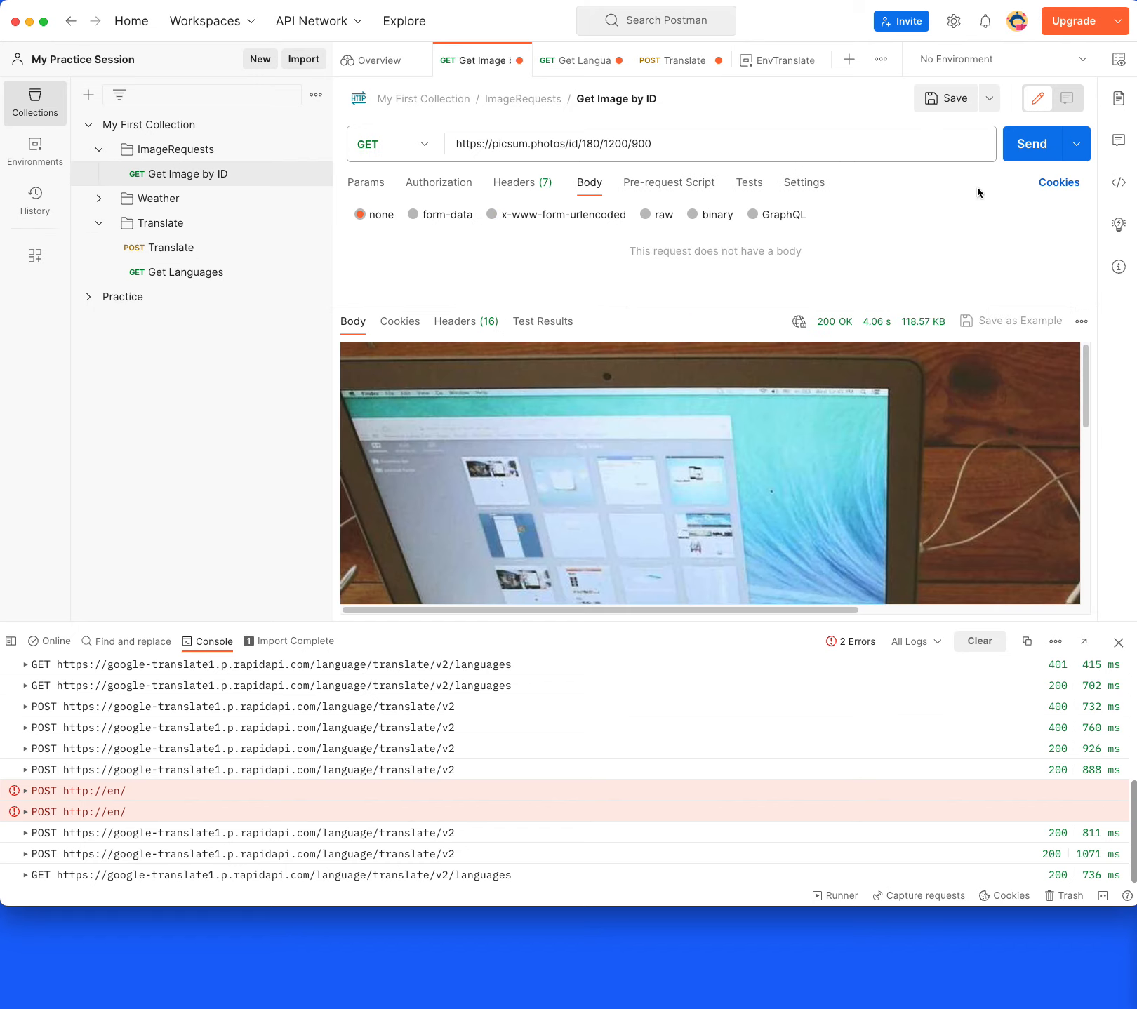
pyautogui.press('super+s')
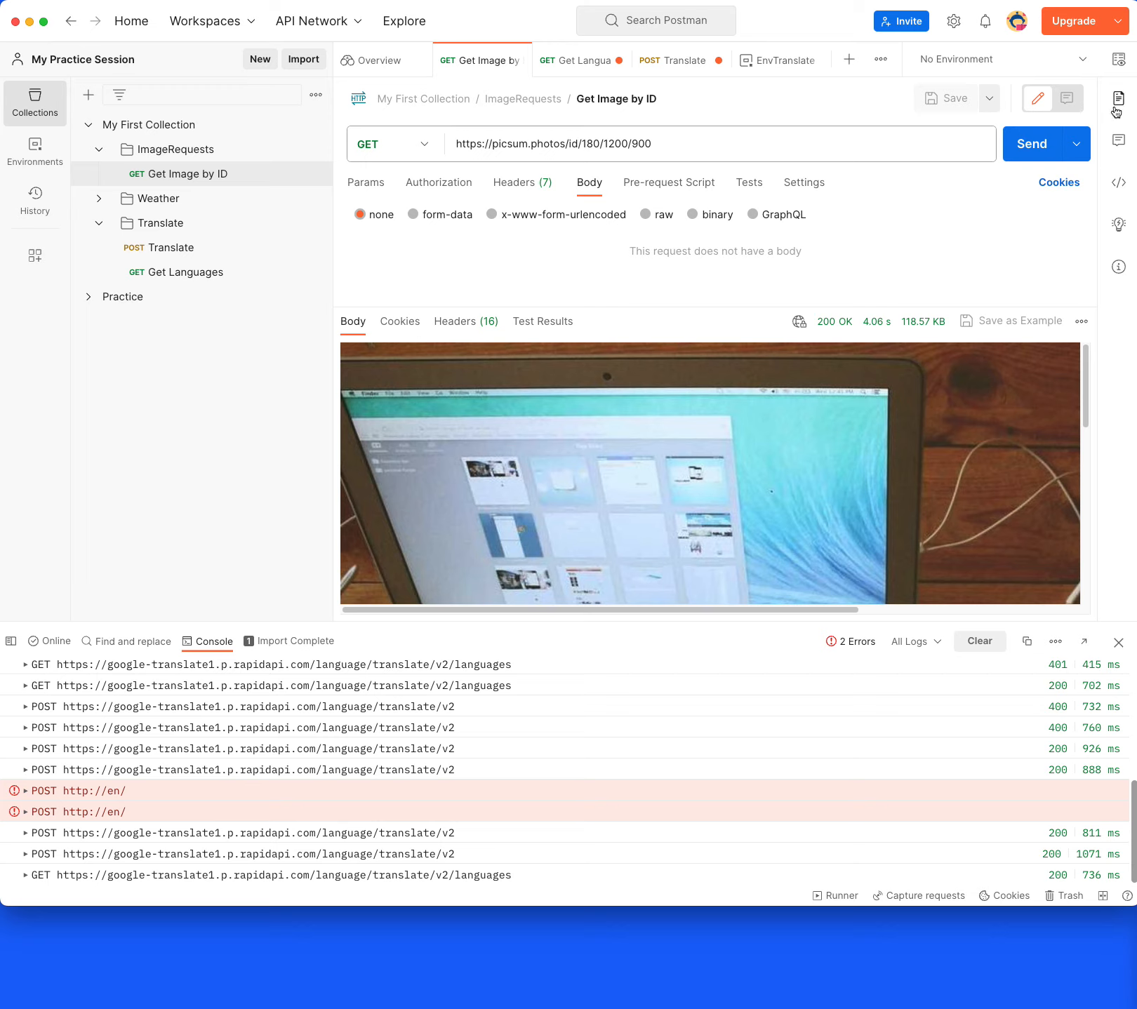
# Generate the code snippet of the Get Image by ID request as cURL and copy it
pyautogui.click(1117, 185)
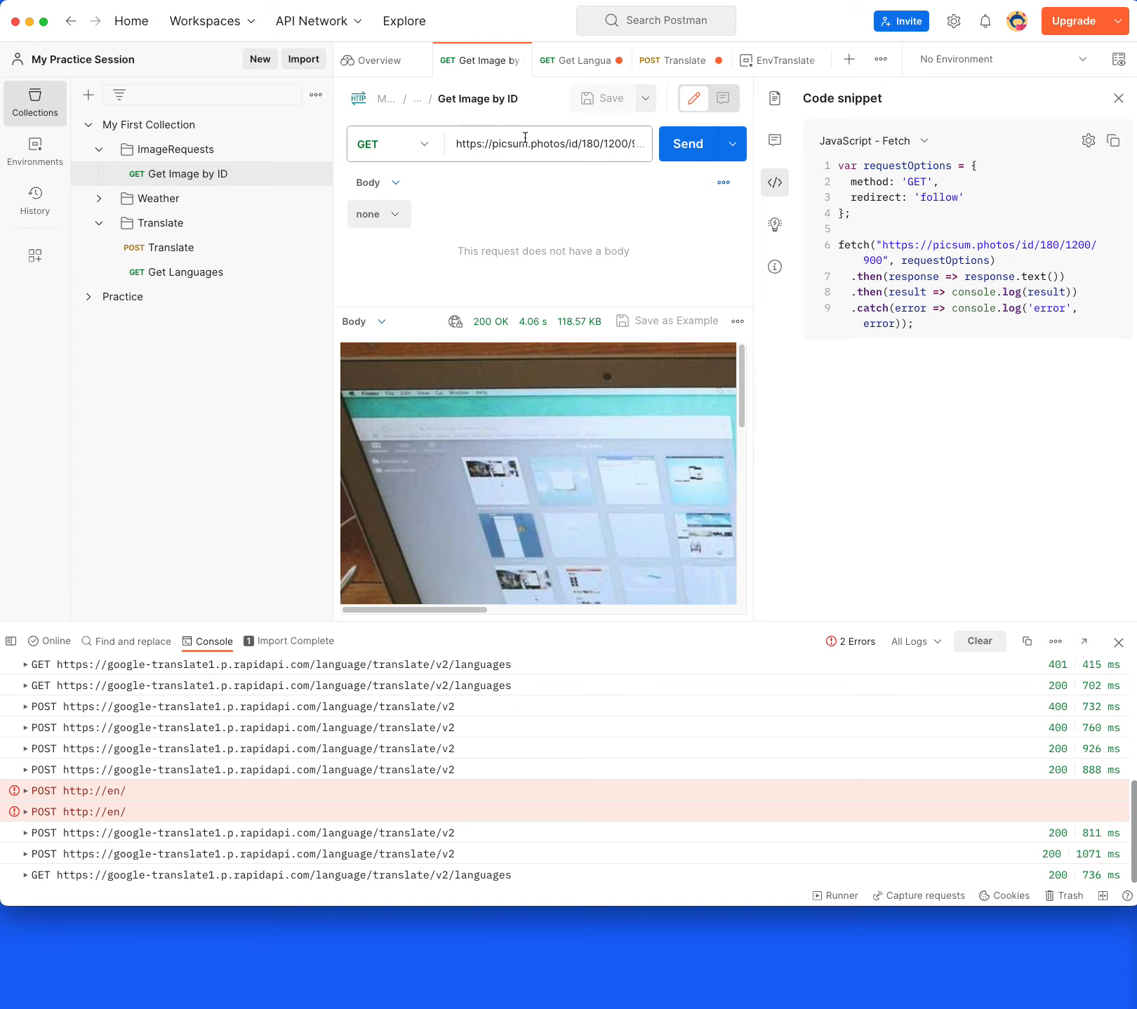
pyautogui.click(922, 143)
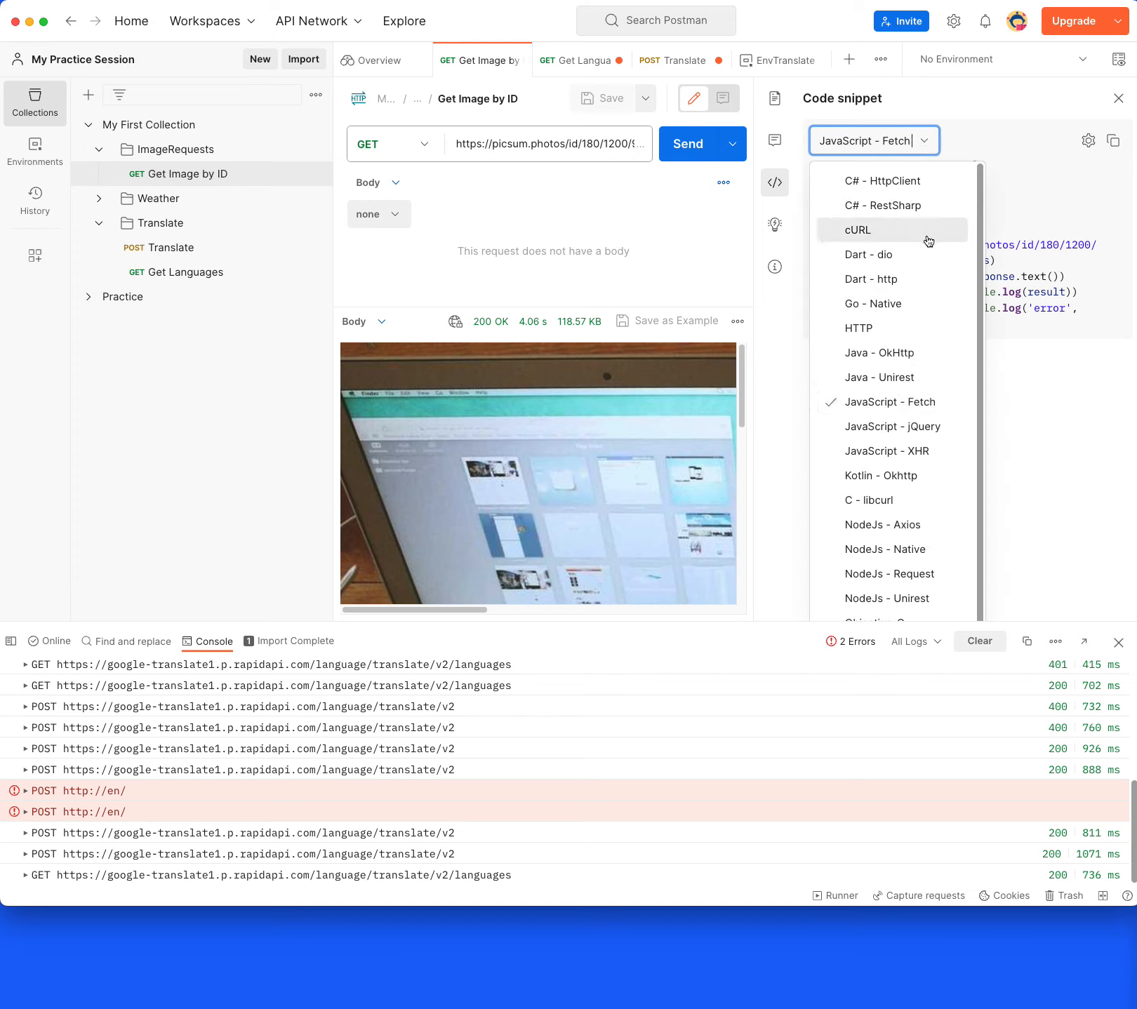
pyautogui.click(864, 229)
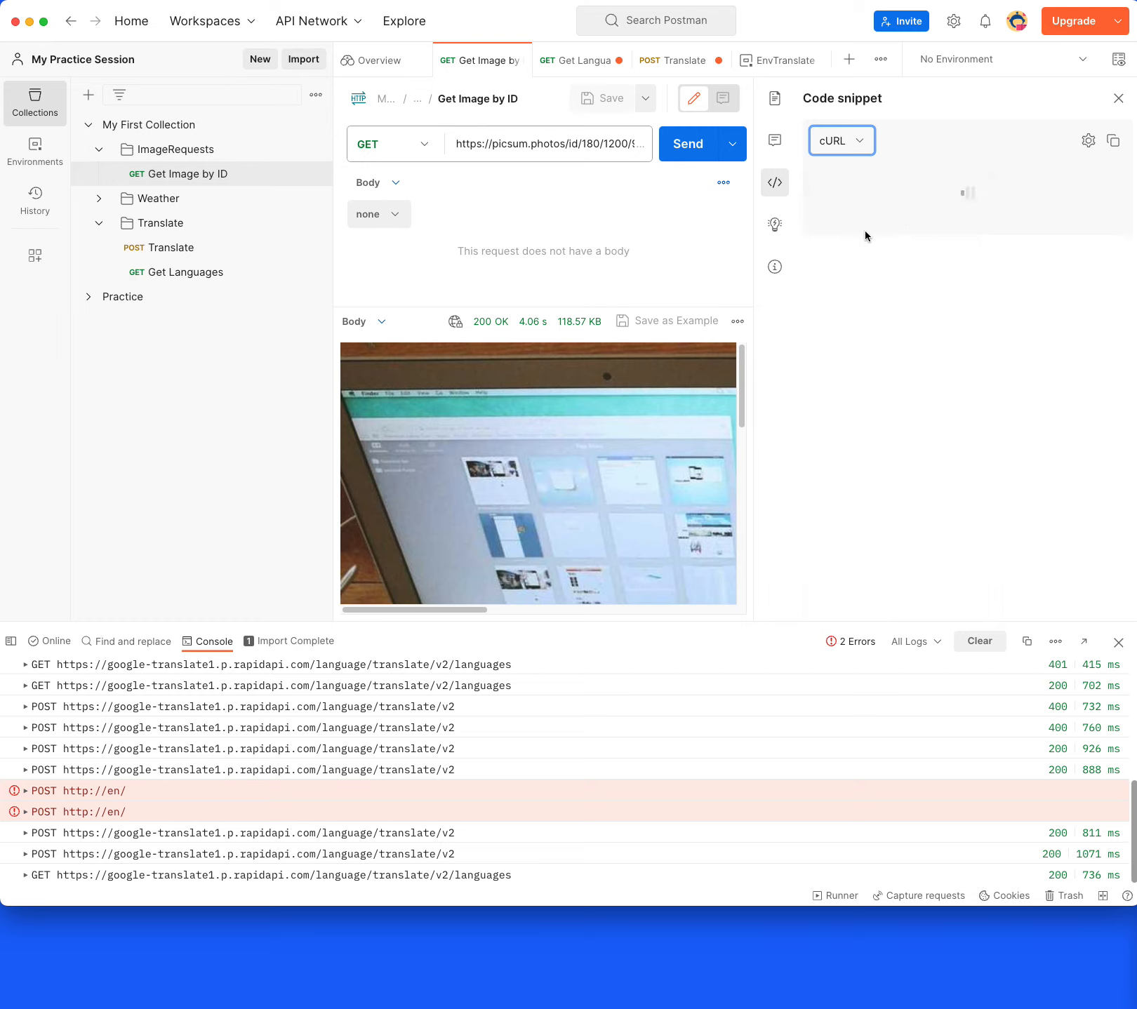
pyautogui.click(1113, 141)
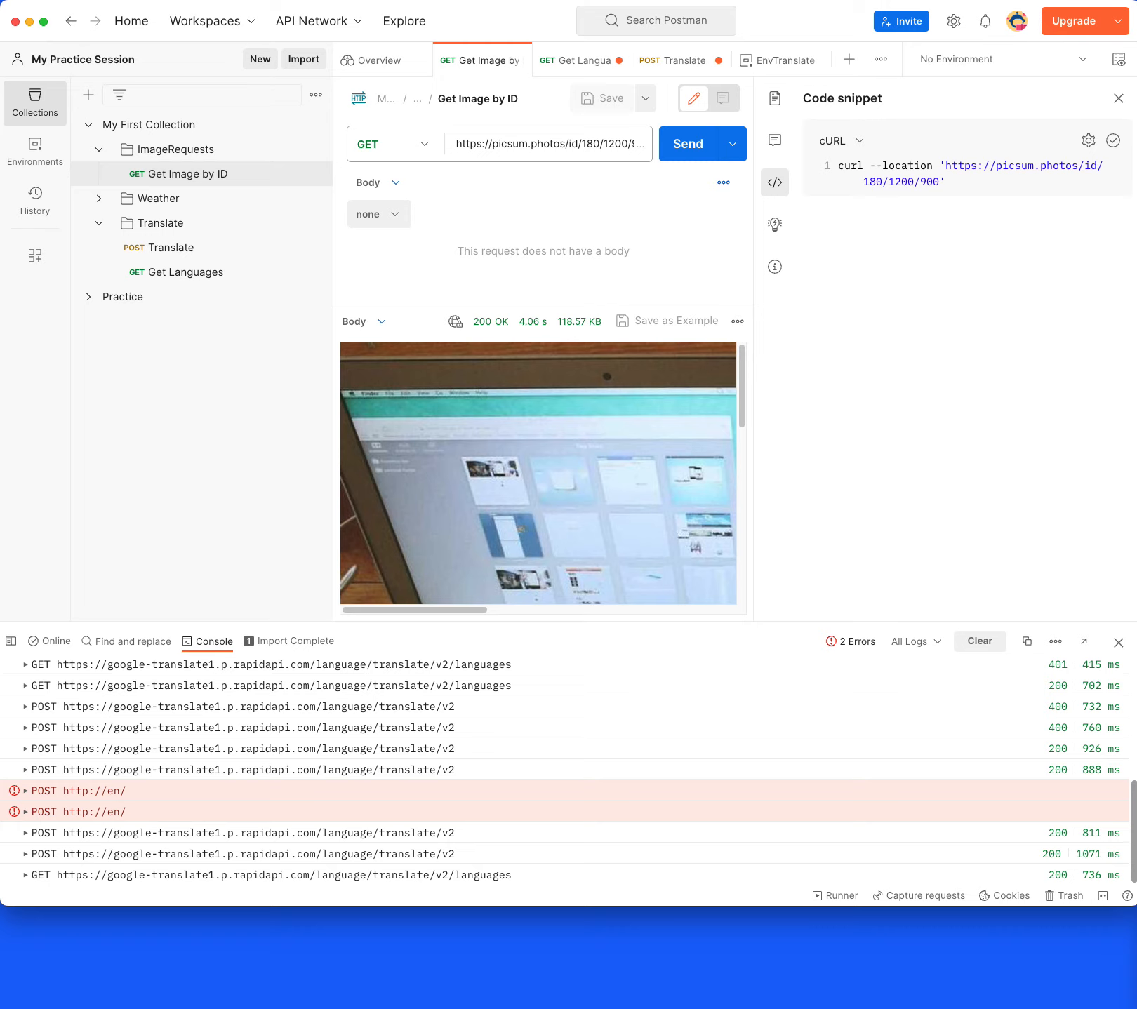
pyautogui.press('super+Tab')
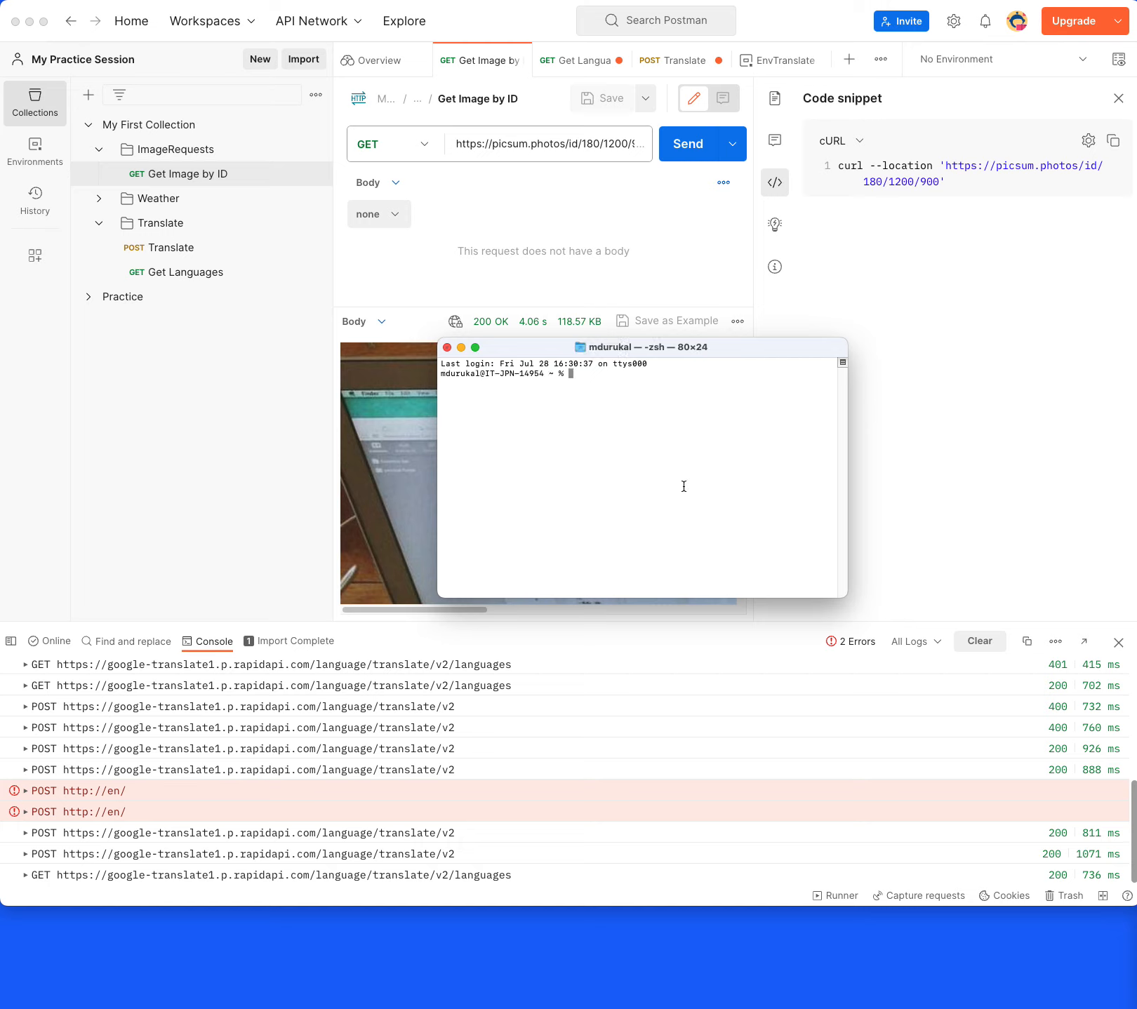
pyautogui.press('super+v')
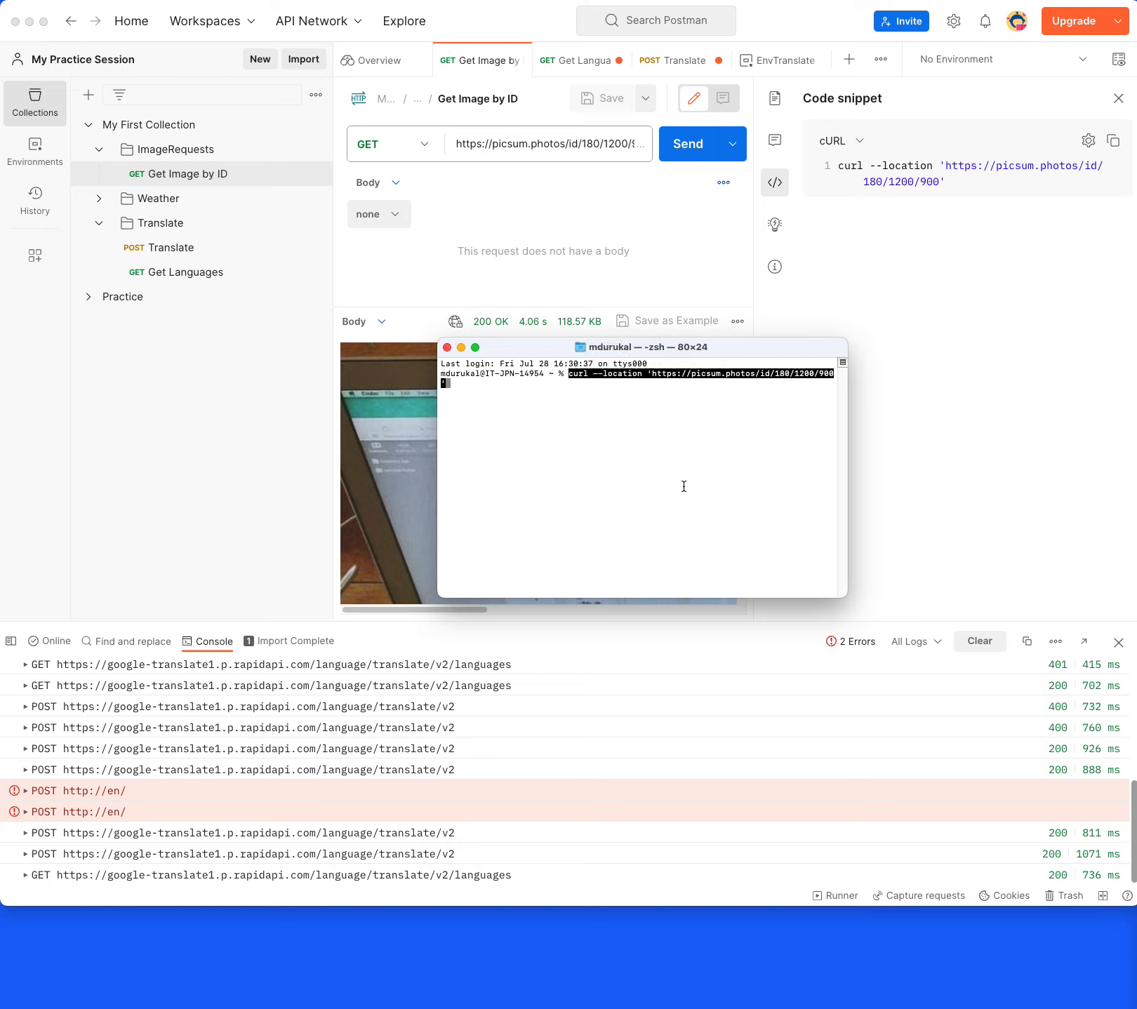
pyautogui.press('Return')
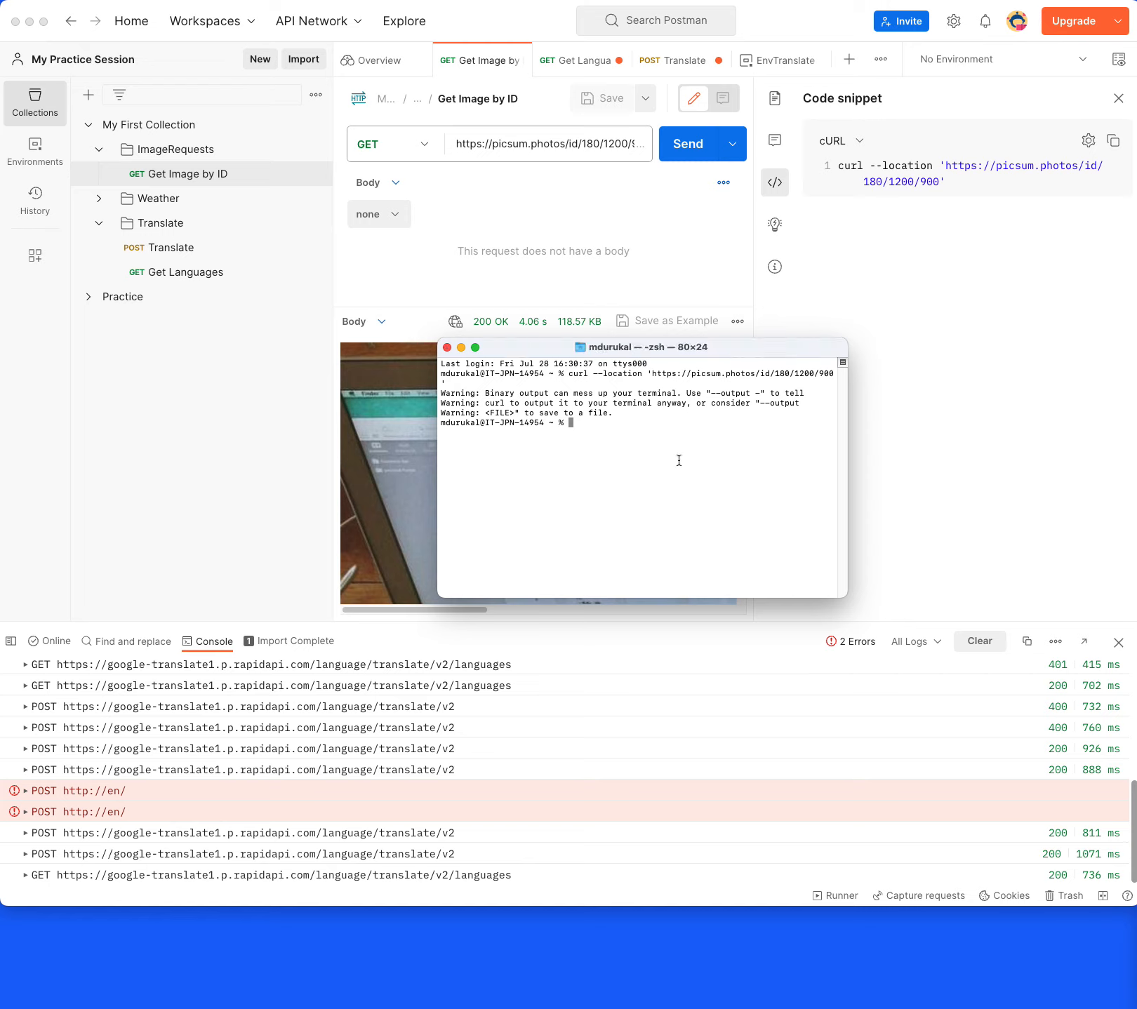
pyautogui.moveTo(846, 597); pyautogui.dragTo(960, 696)
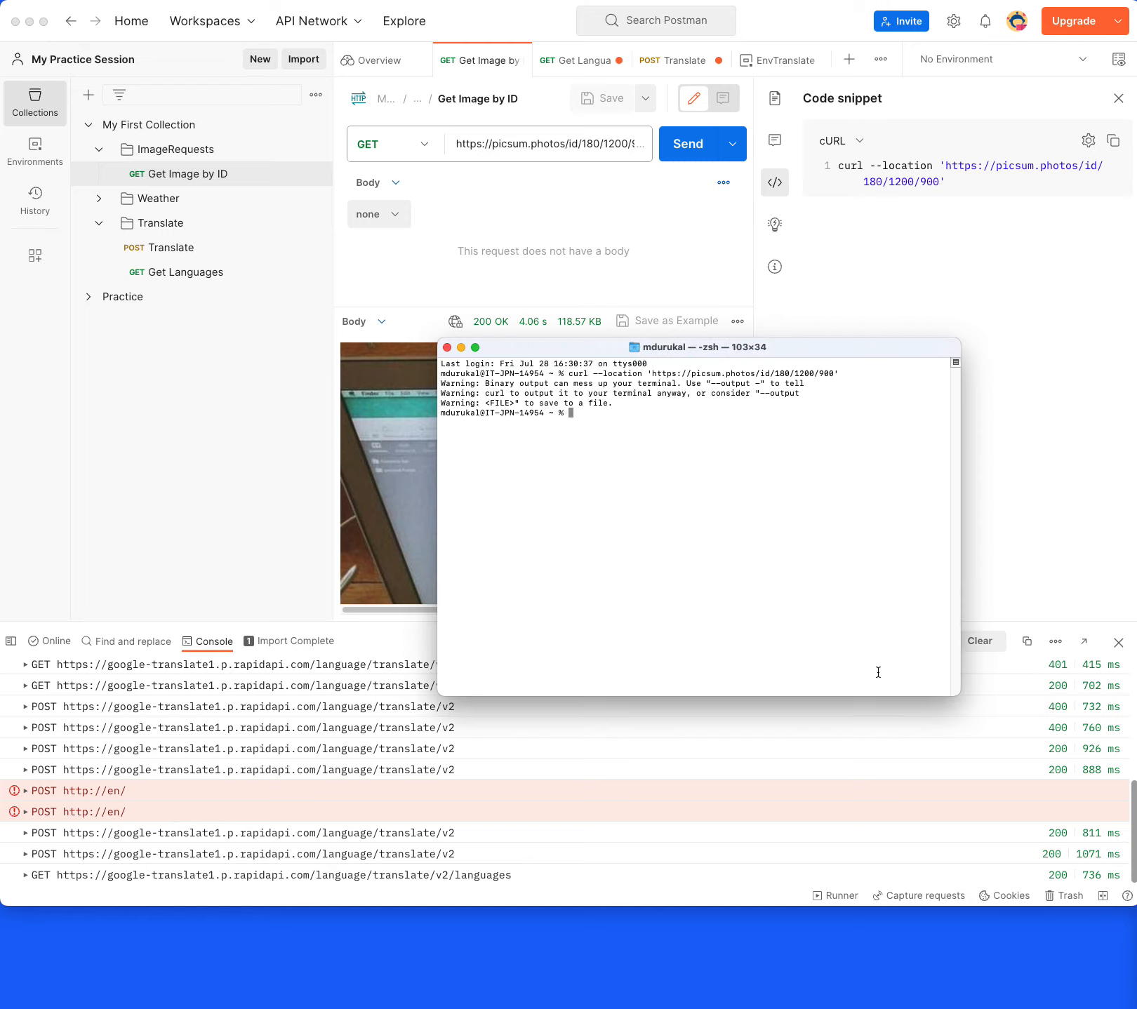
pyautogui.moveTo(631, 414); pyautogui.dragTo(434, 382)
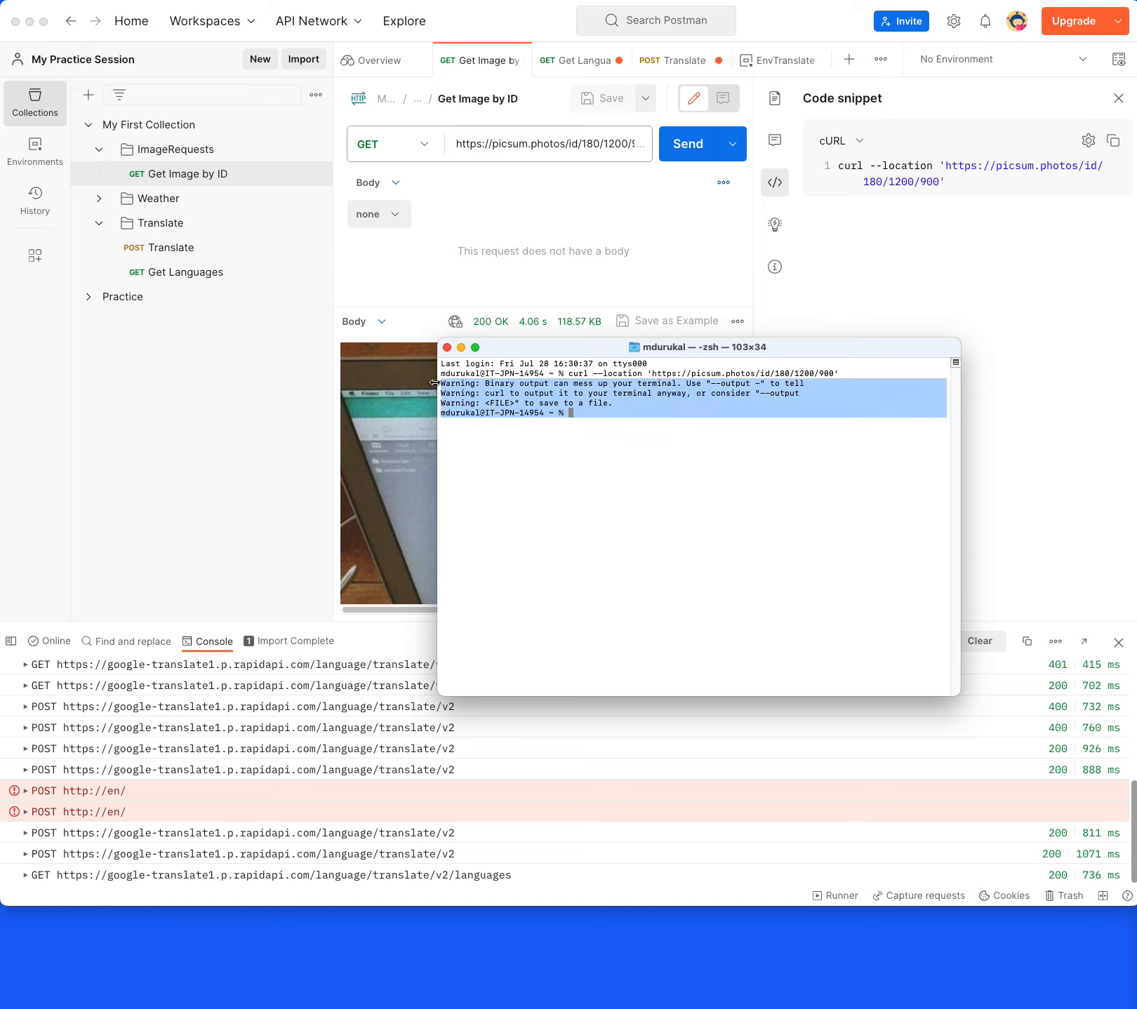
pyautogui.click(540, 417)
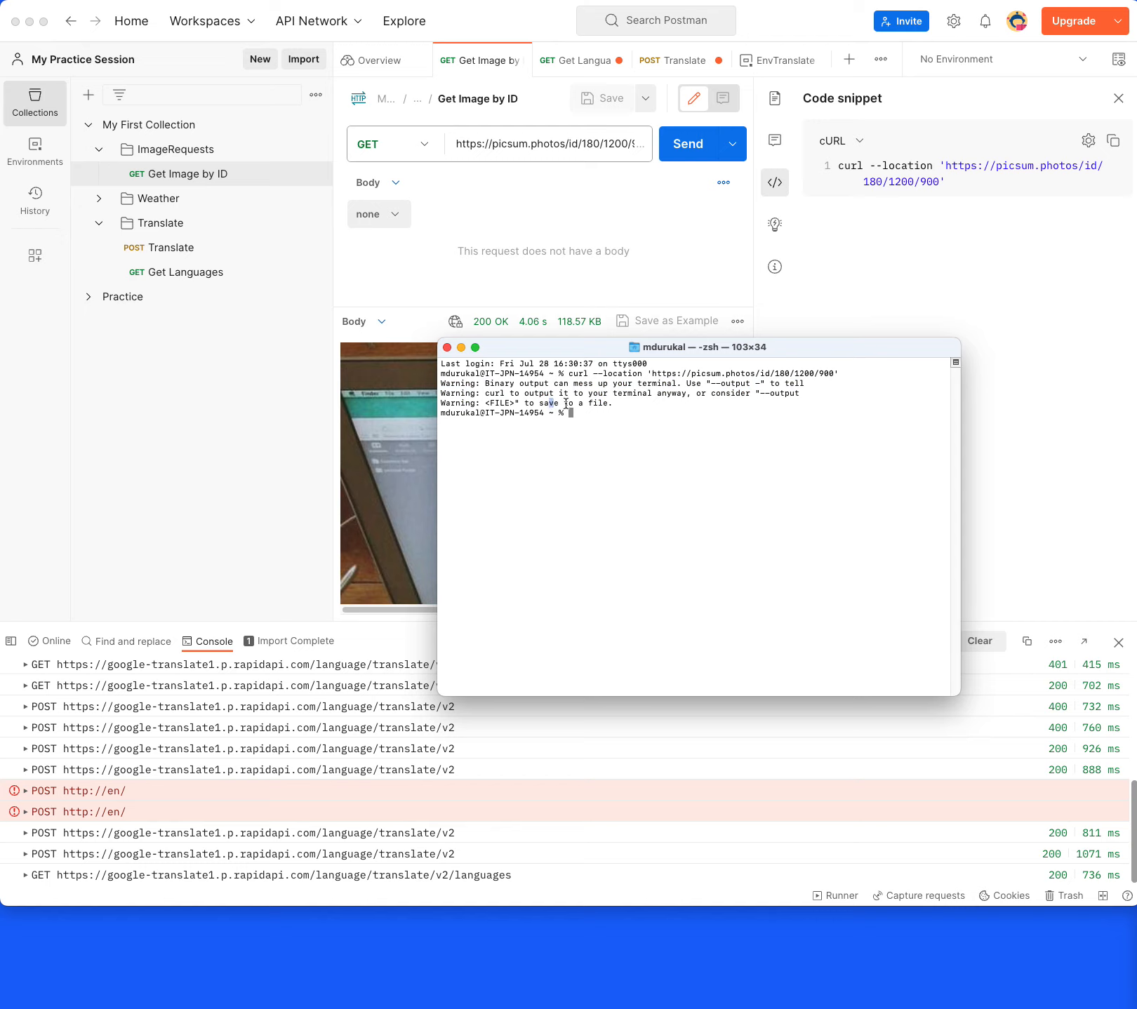
pyautogui.moveTo(550, 403); pyautogui.dragTo(652, 404)
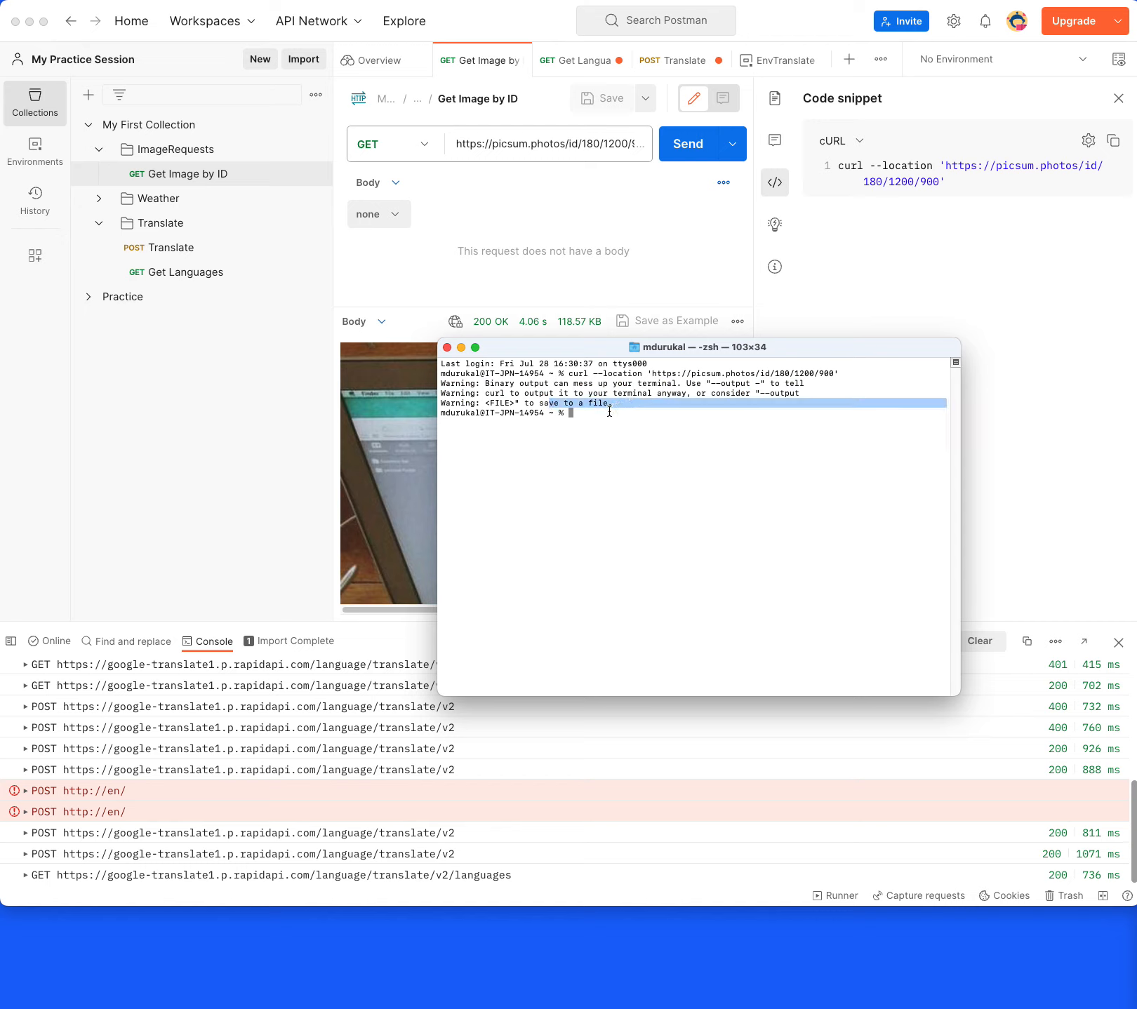
pyautogui.click(638, 402)
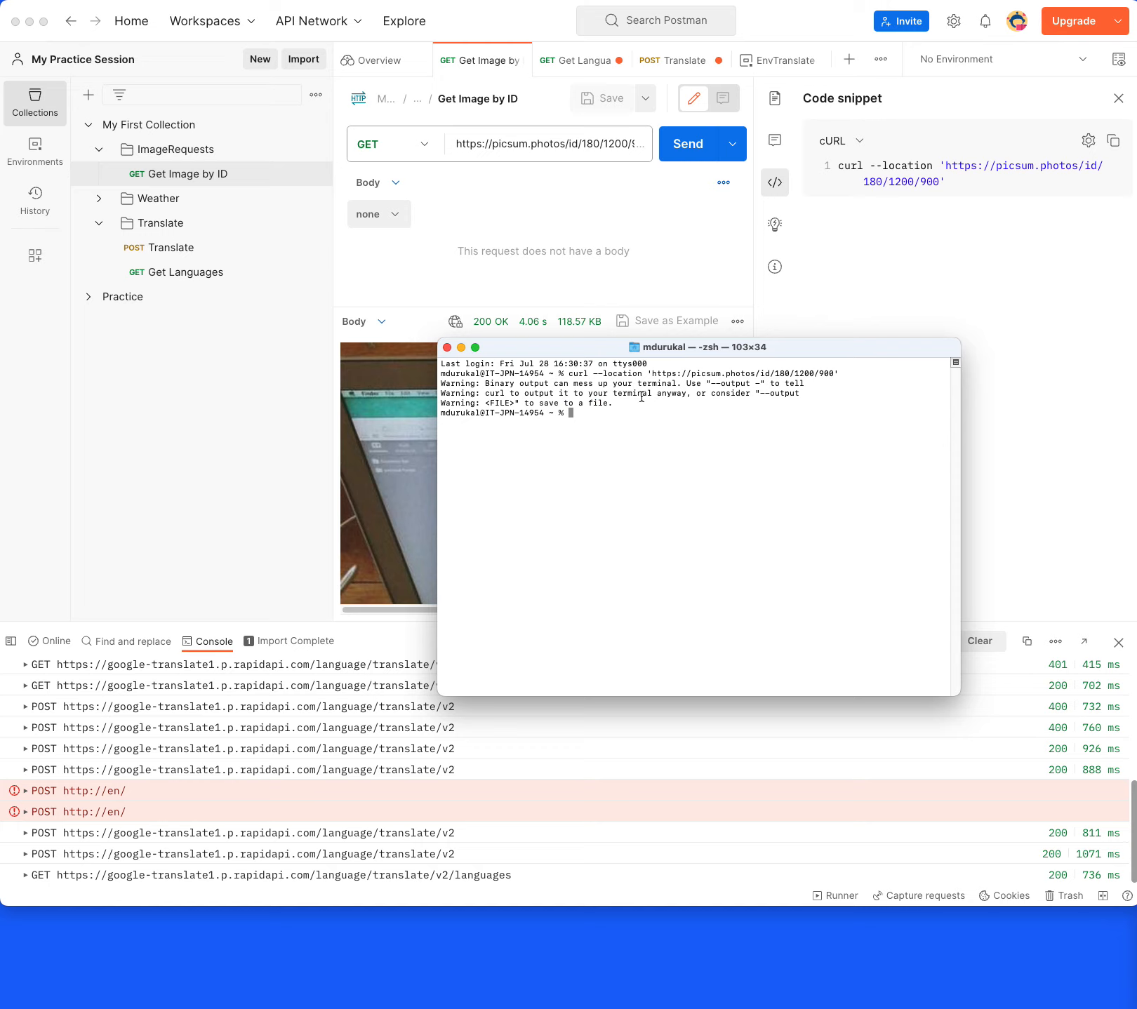
# Return to Postman and generate the Get Image by ID code snippet as Java - OkHttp
pyautogui.click(985, 242)
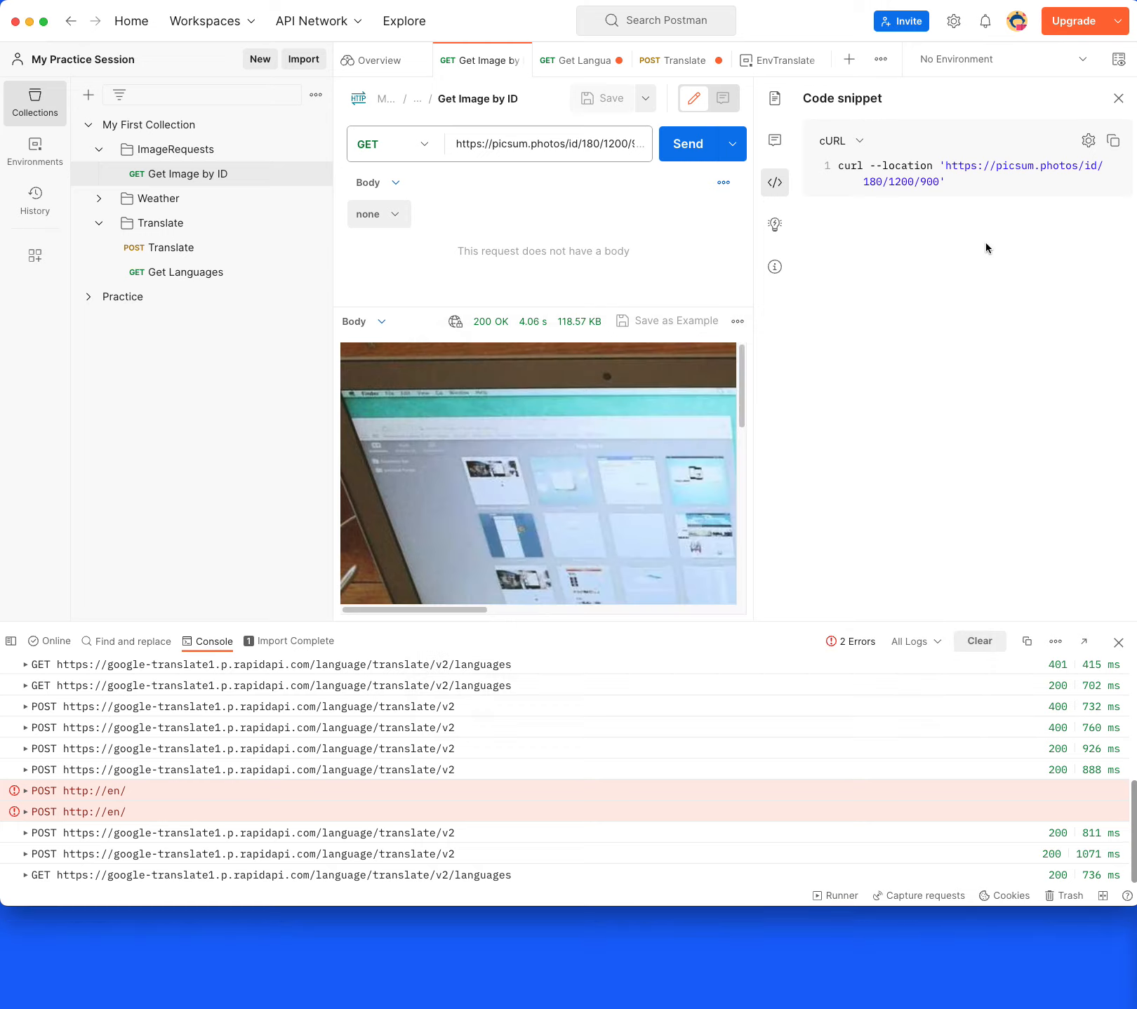
pyautogui.click(861, 142)
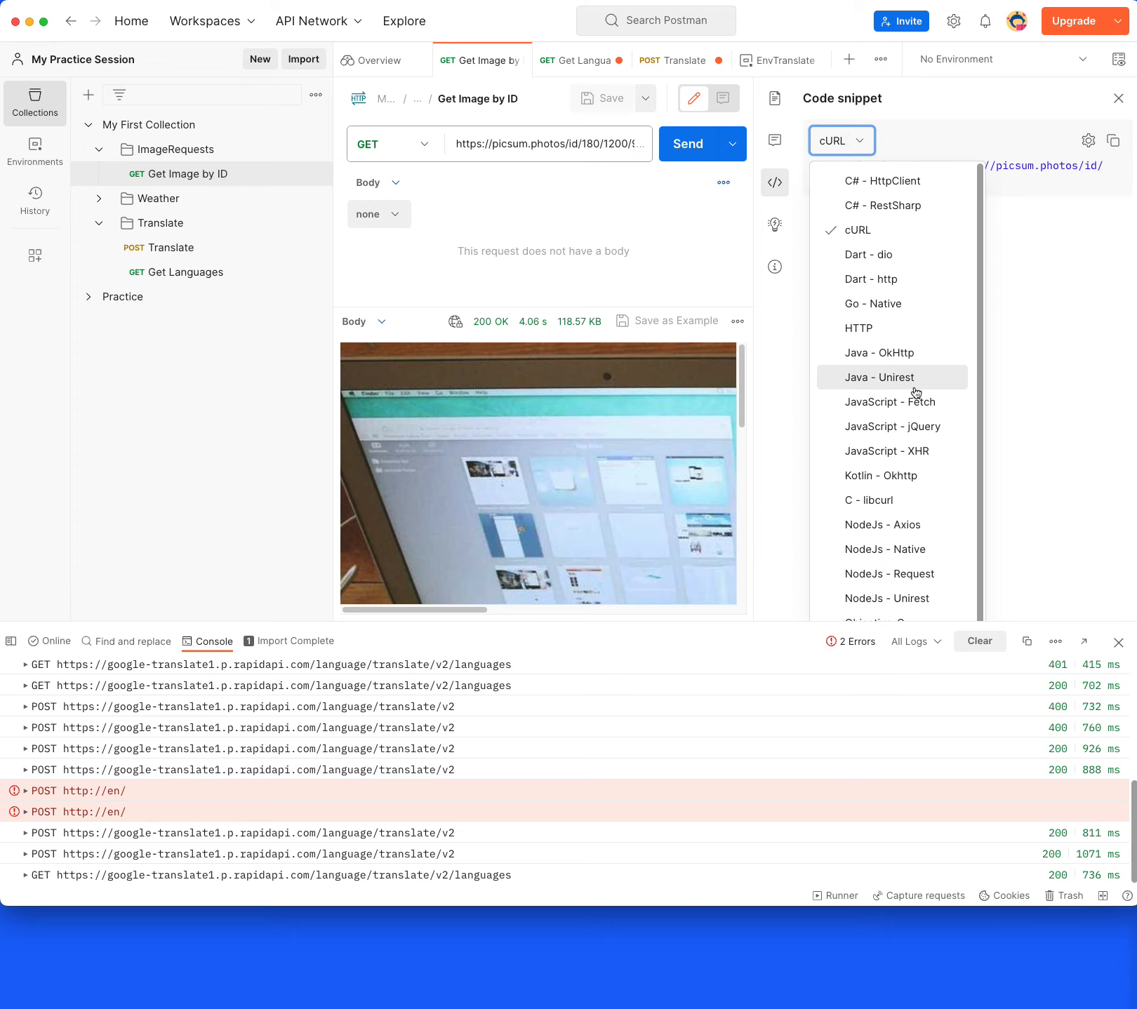
pyautogui.click(909, 356)
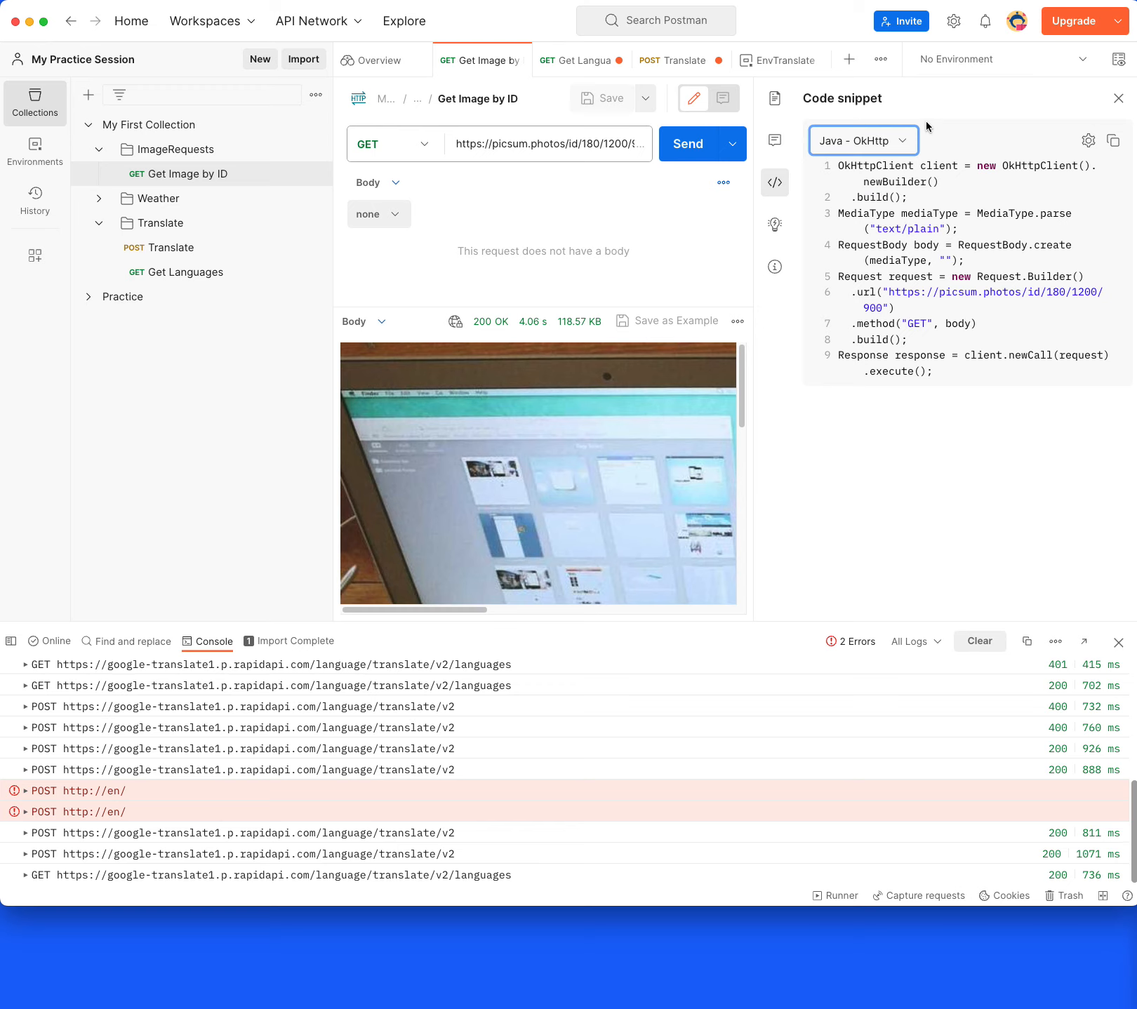
# Close the console to make room and generate the code snippet as Python - Requests
pyautogui.click(908, 144)
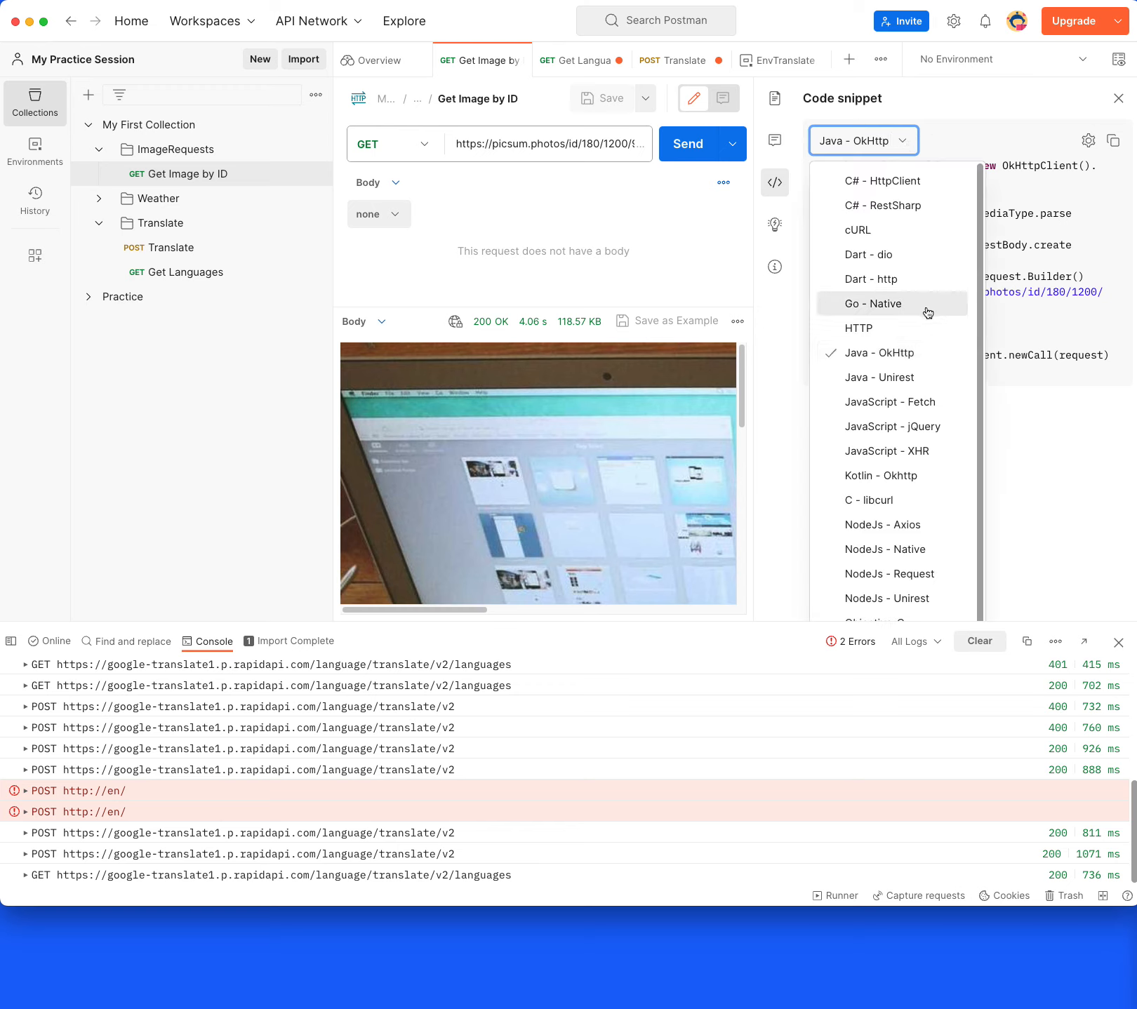
pyautogui.scroll(-3, 928, 309)
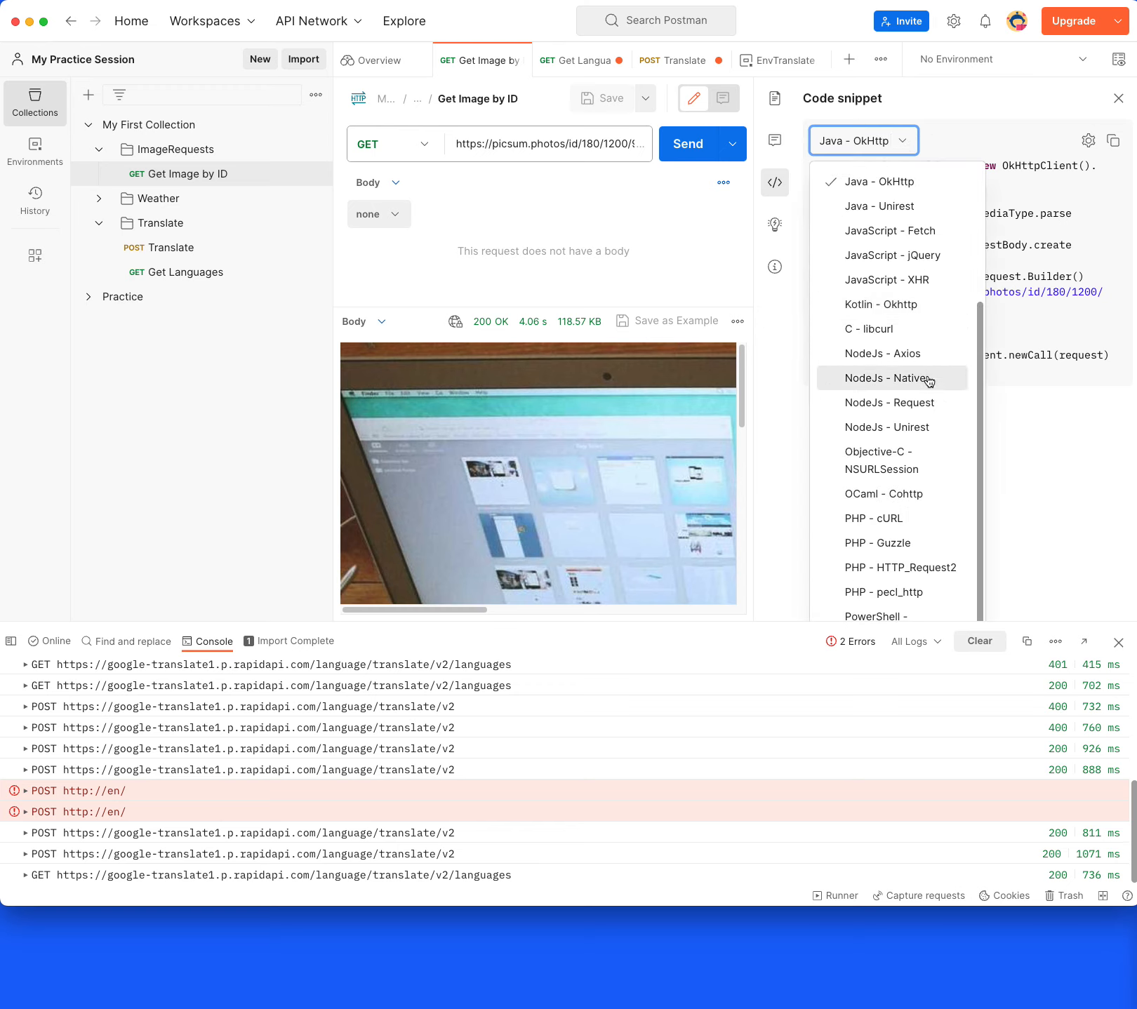
pyautogui.click(1119, 643)
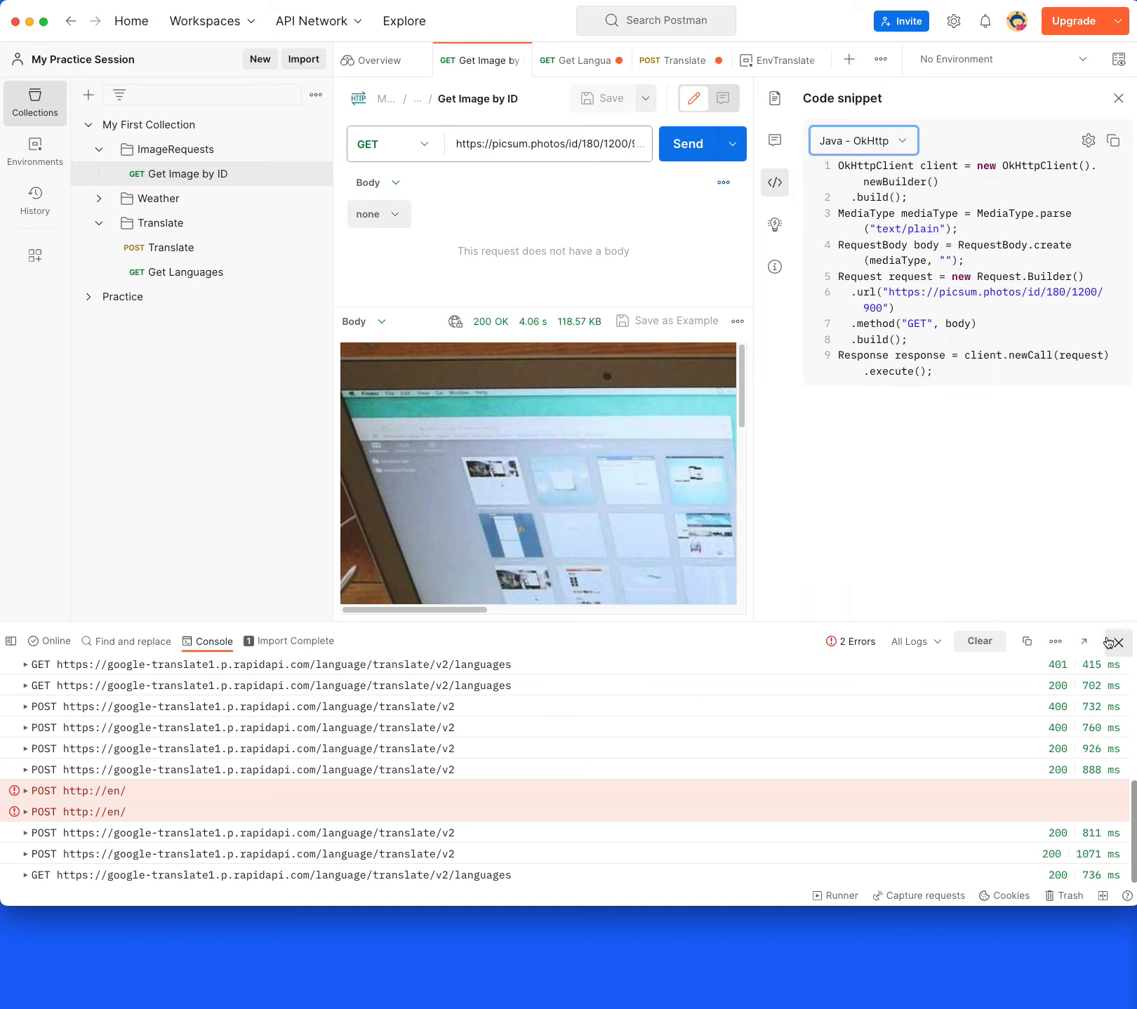
pyautogui.click(1119, 643)
pyautogui.click(903, 144)
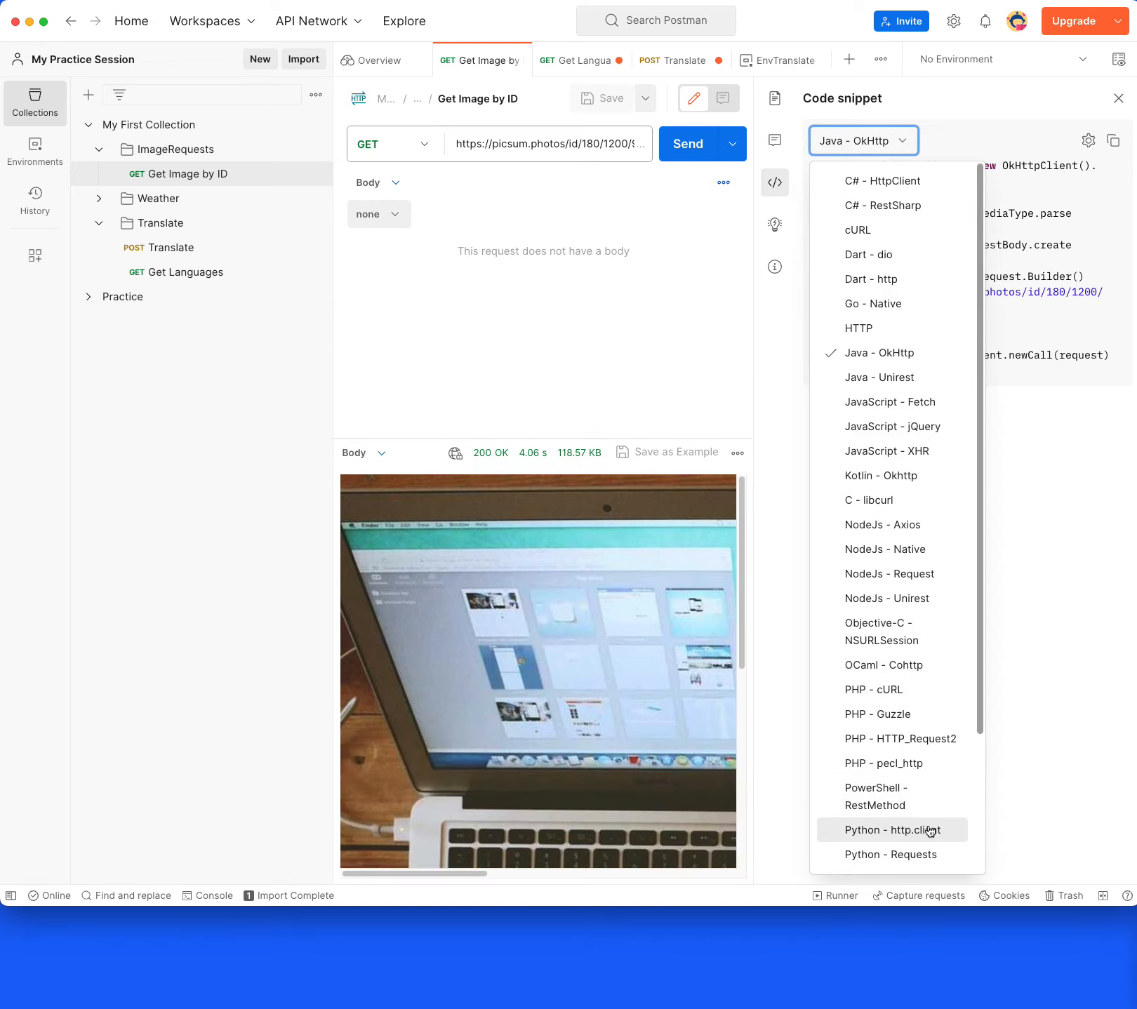
pyautogui.click(916, 859)
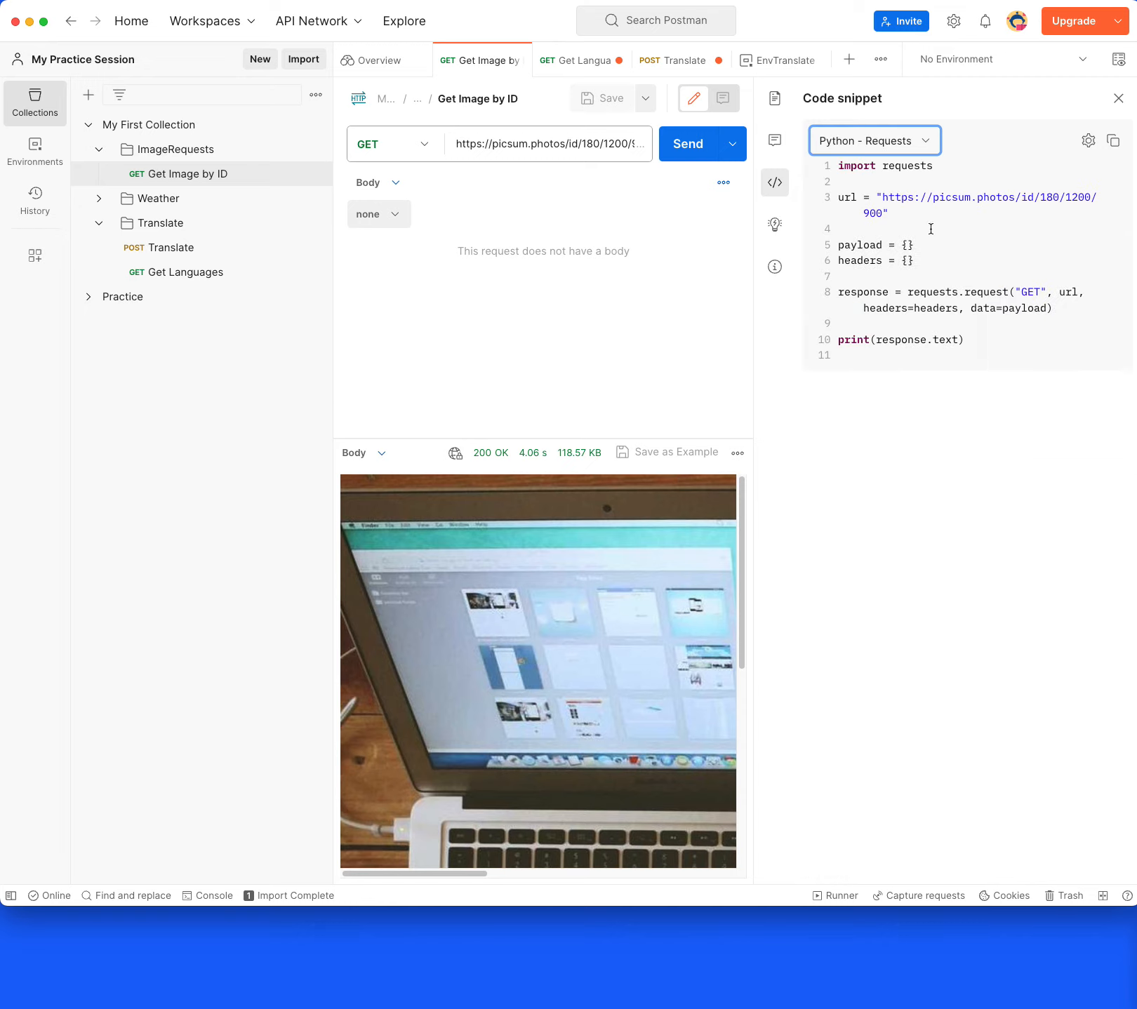
# Generate the code snippet as JavaScript - Fetch and copy it
pyautogui.click(926, 143)
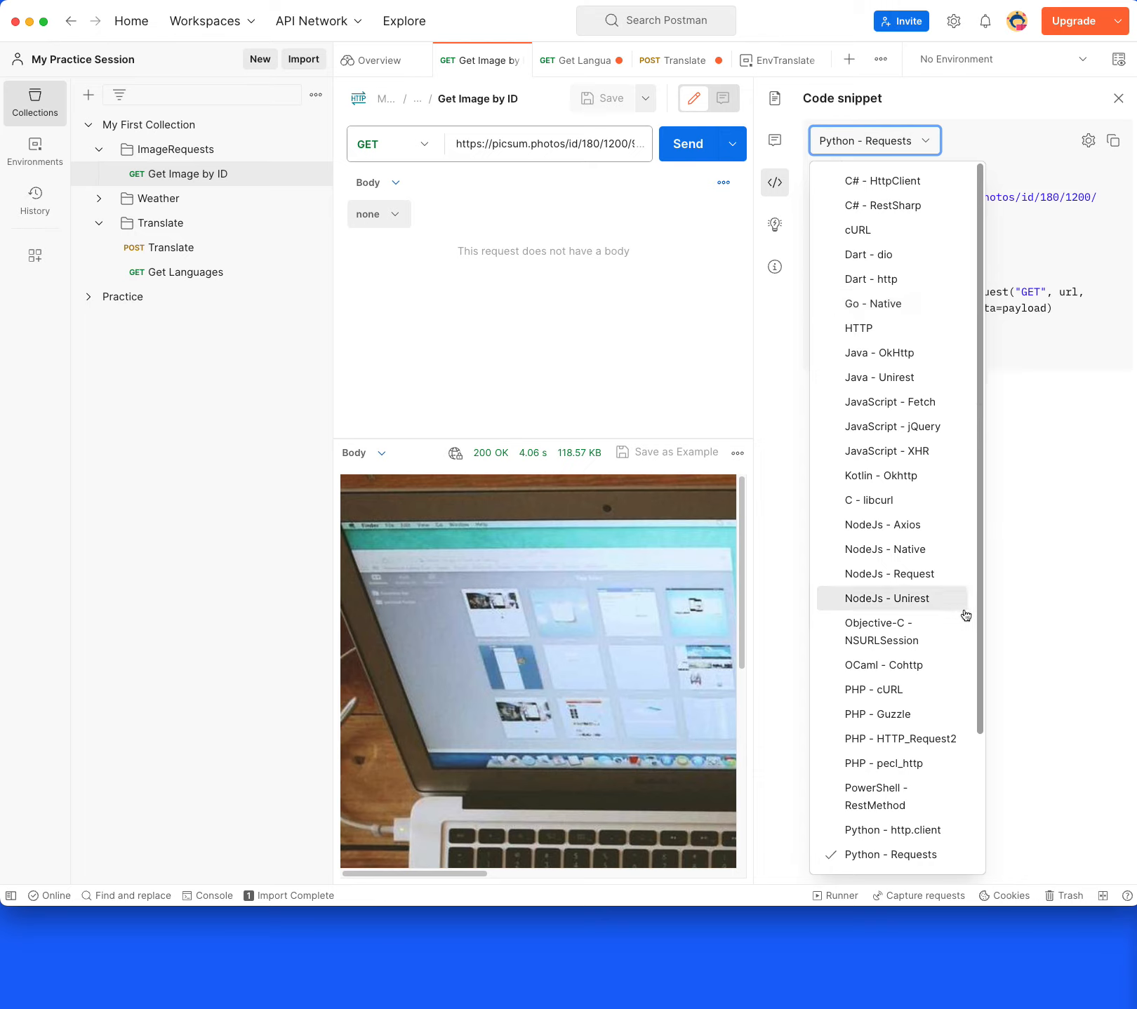
pyautogui.click(898, 403)
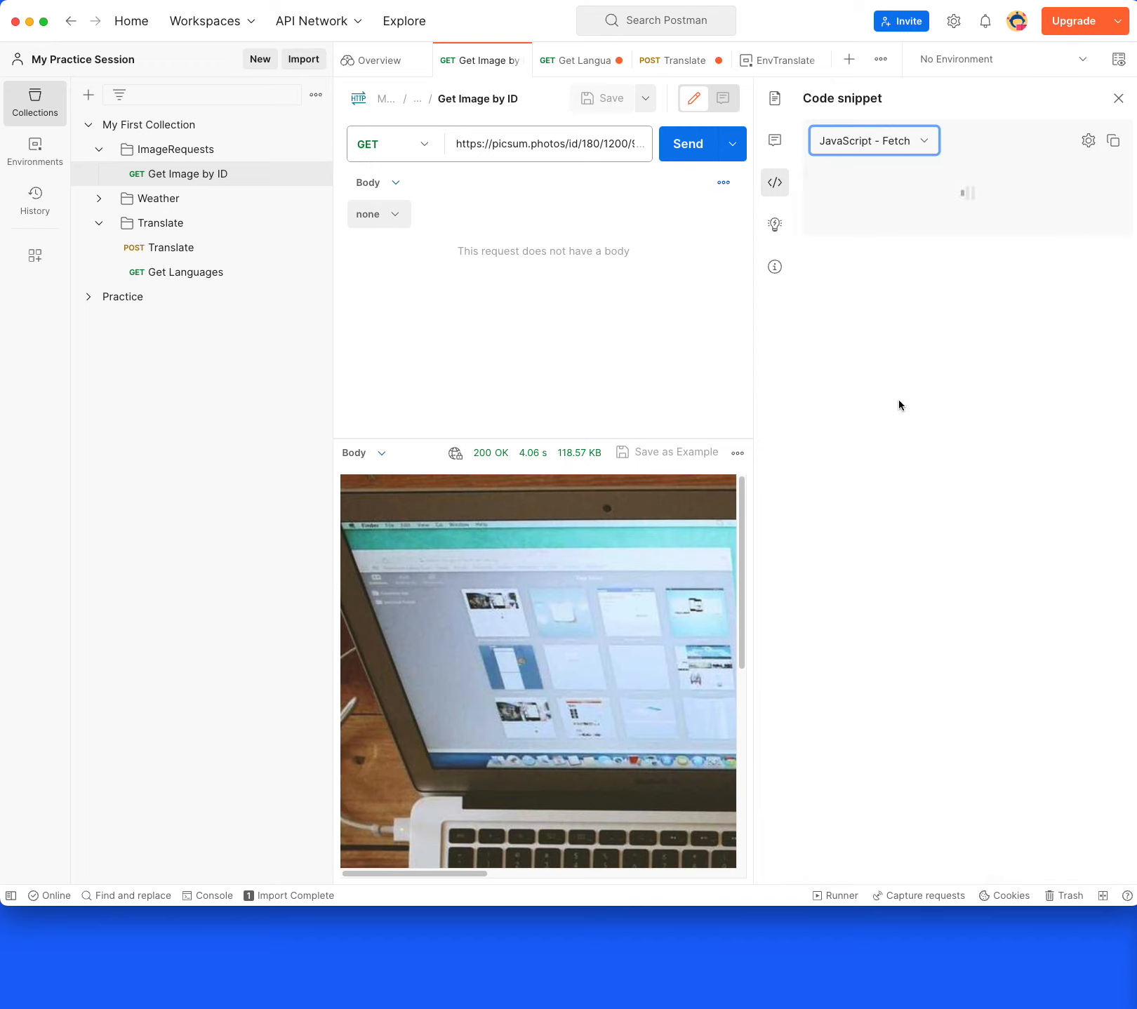
pyautogui.click(1115, 141)
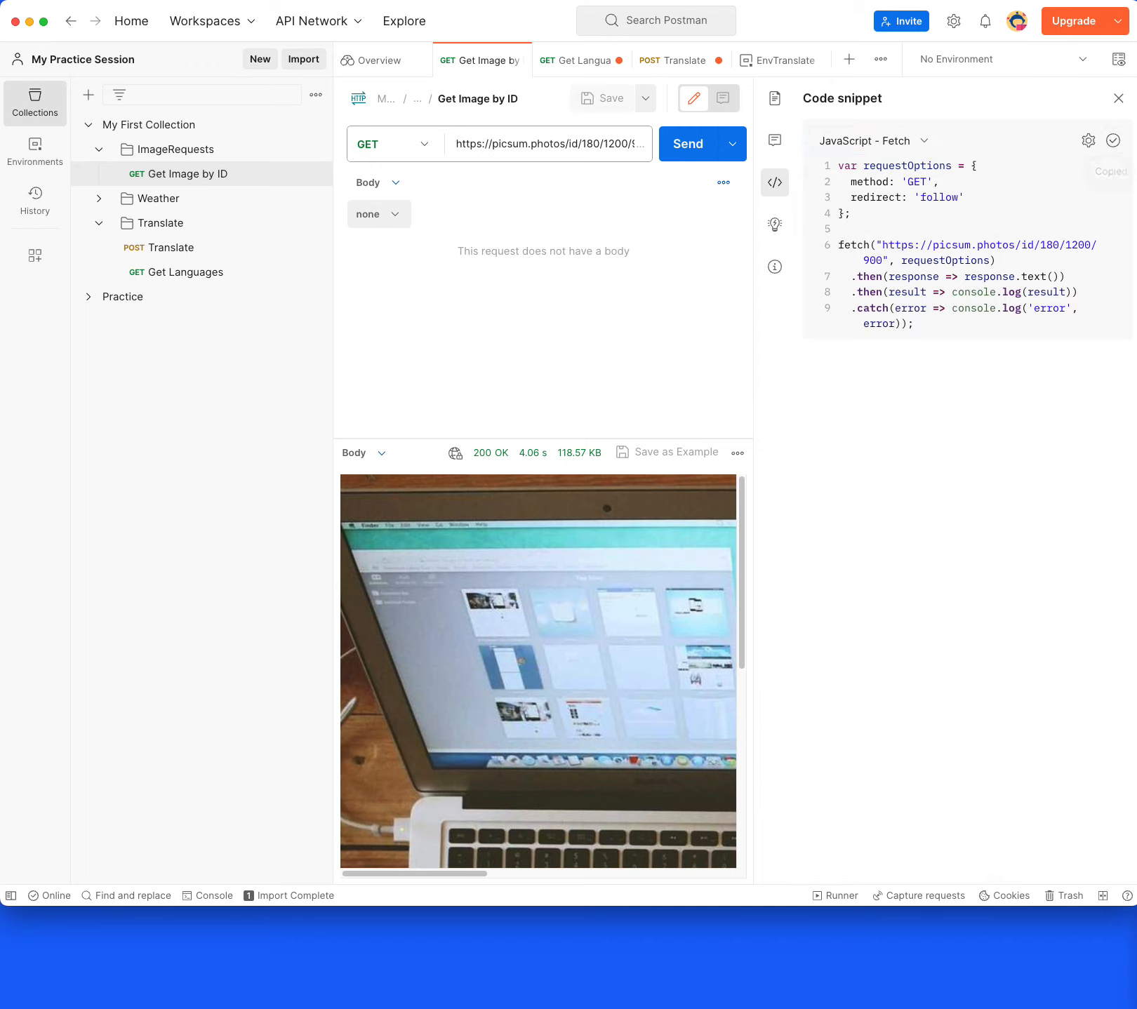
# Switch to the IDE, enlarge the code of myTest.ts, and paste the copied fetch snippet into the empty body of My Test
pyautogui.press('super+Tab')
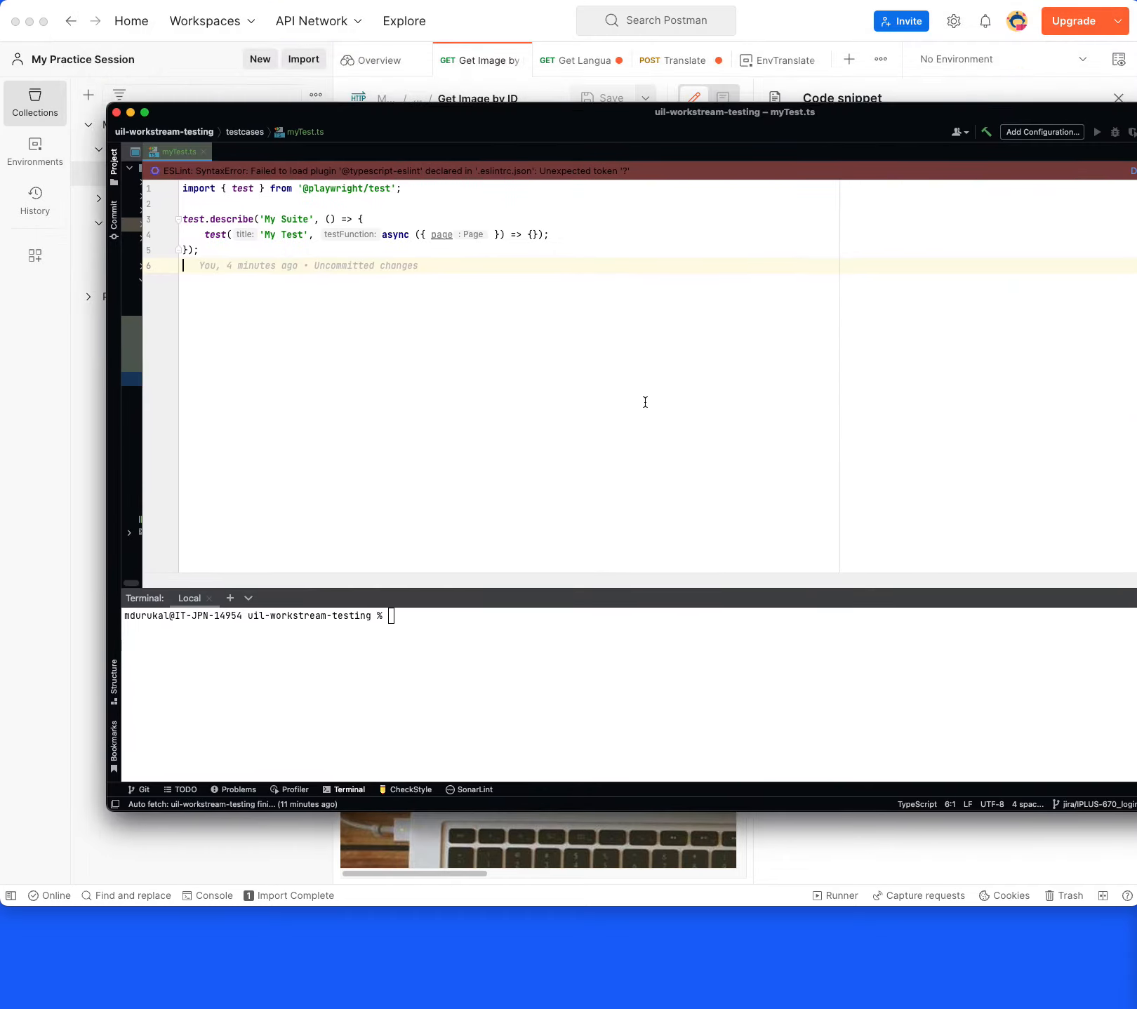
pyautogui.scroll(5, 588, 355)
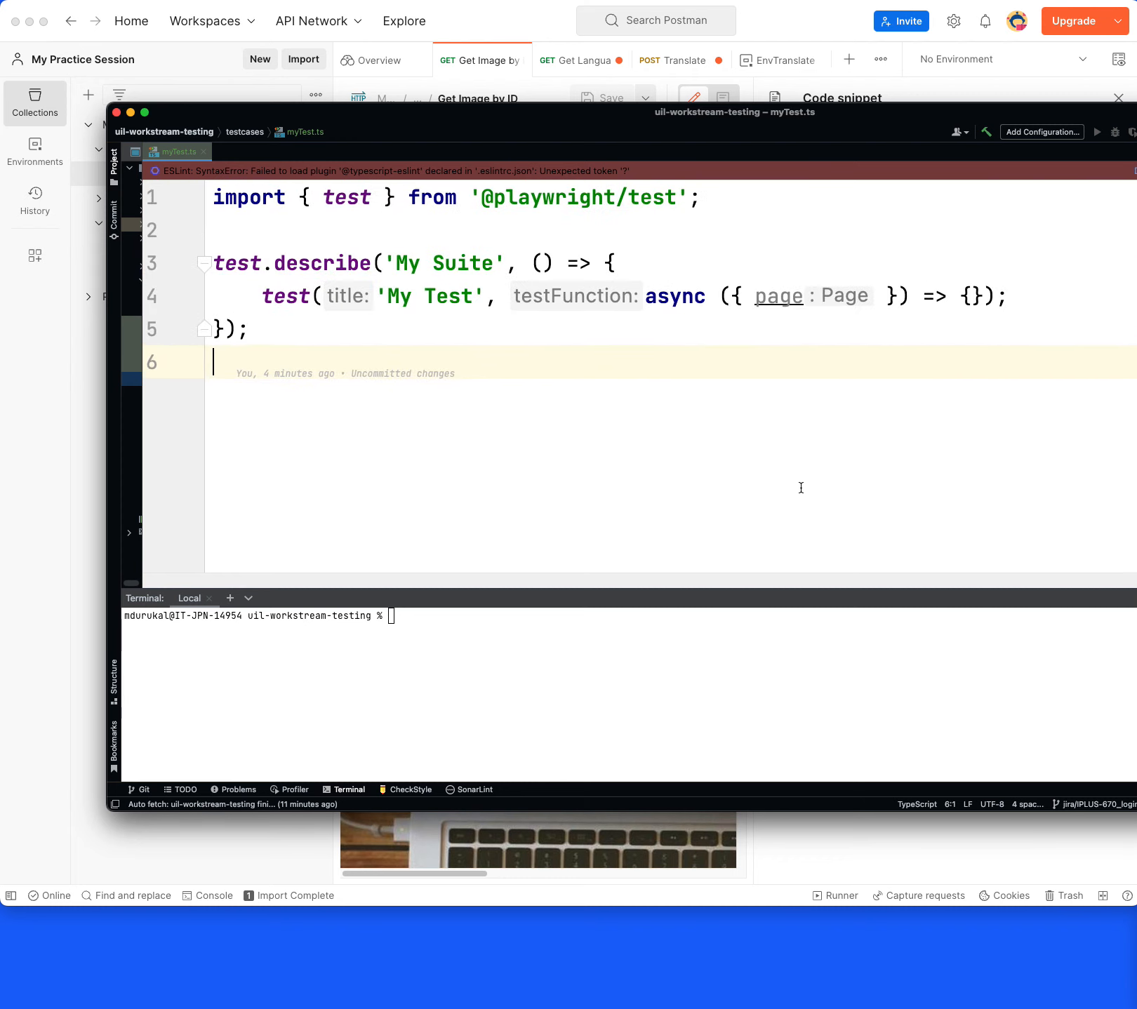
pyautogui.moveTo(871, 591); pyautogui.dragTo(870, 616)
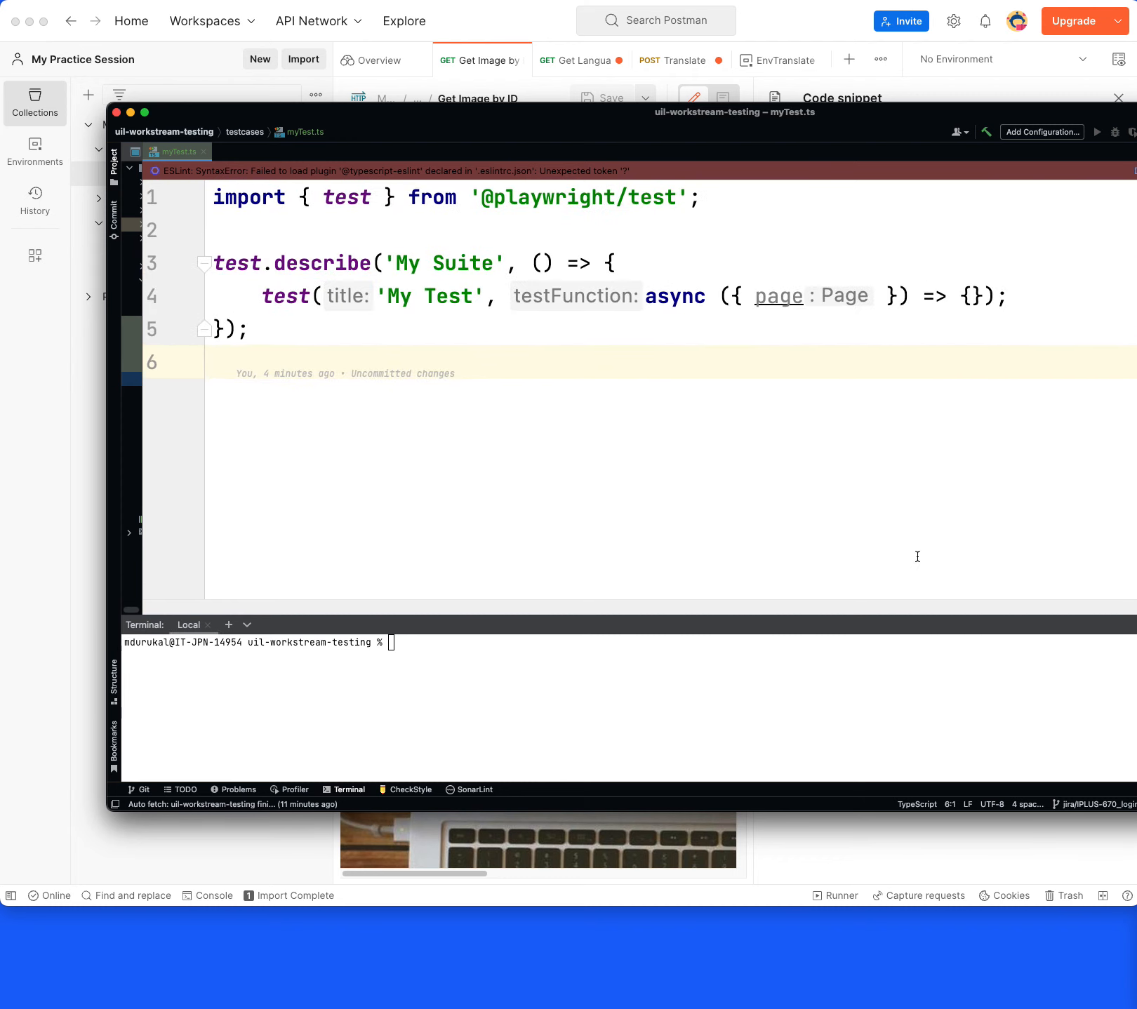
pyautogui.click(970, 293)
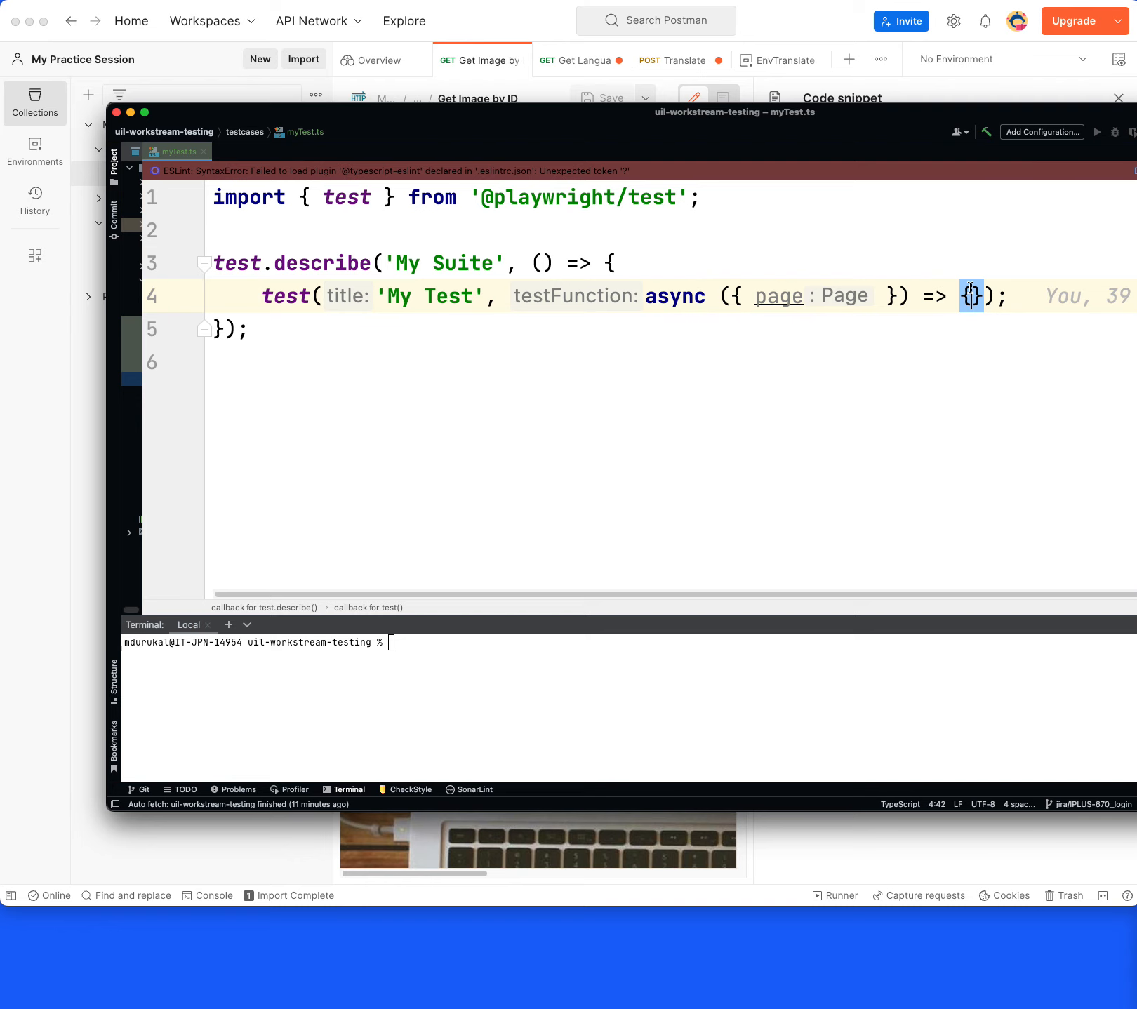
pyautogui.press('Return')
pyautogui.press('Return')
pyautogui.press('Return')
pyautogui.press('Up')
pyautogui.press('super+v')
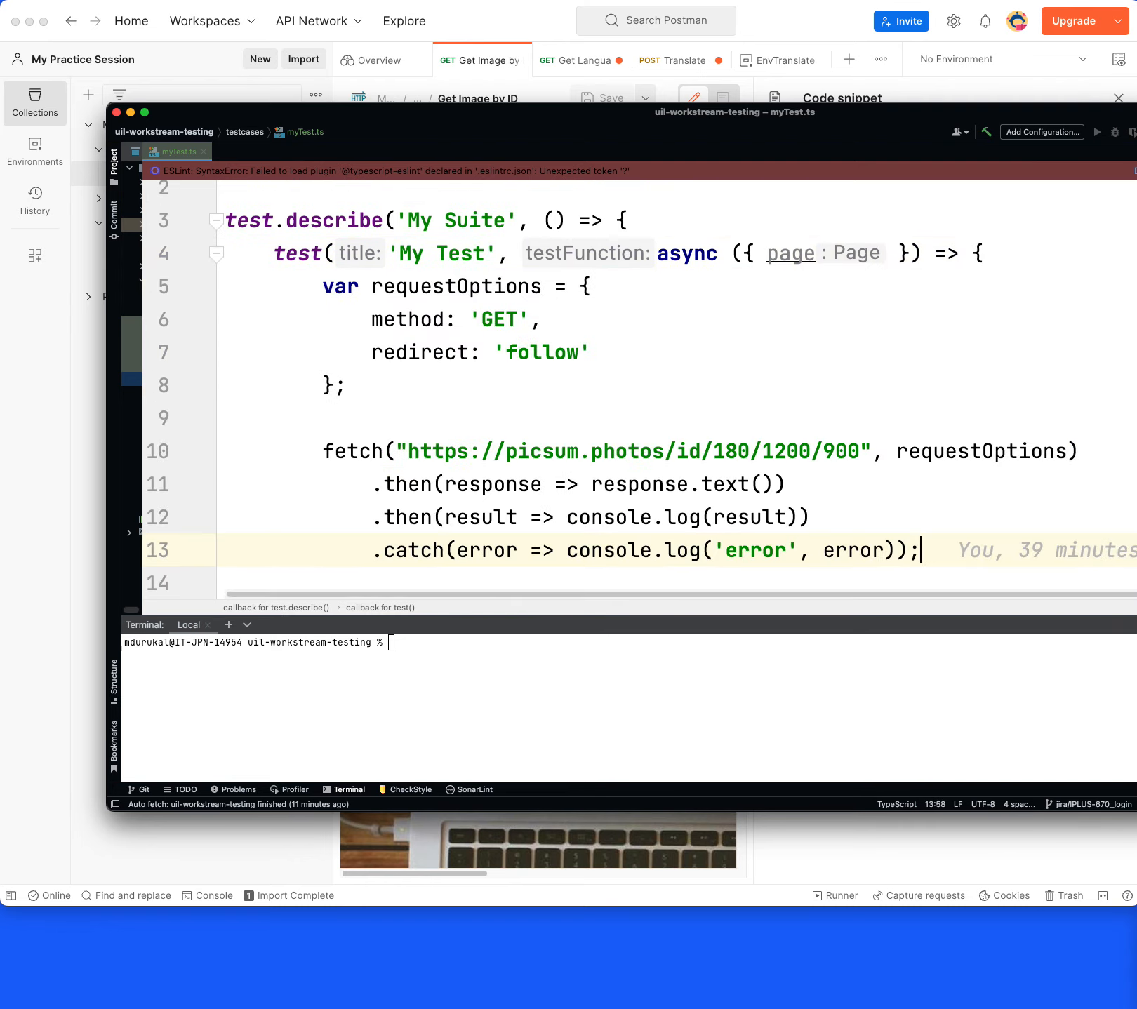
# Move the object literal with method and redirect from the requestOptions variable into the fetch call, replacing its requestOptions argument
pyautogui.moveTo(966, 615); pyautogui.dragTo(973, 631)
pyautogui.moveTo(970, 119); pyautogui.dragTo(870, 112)
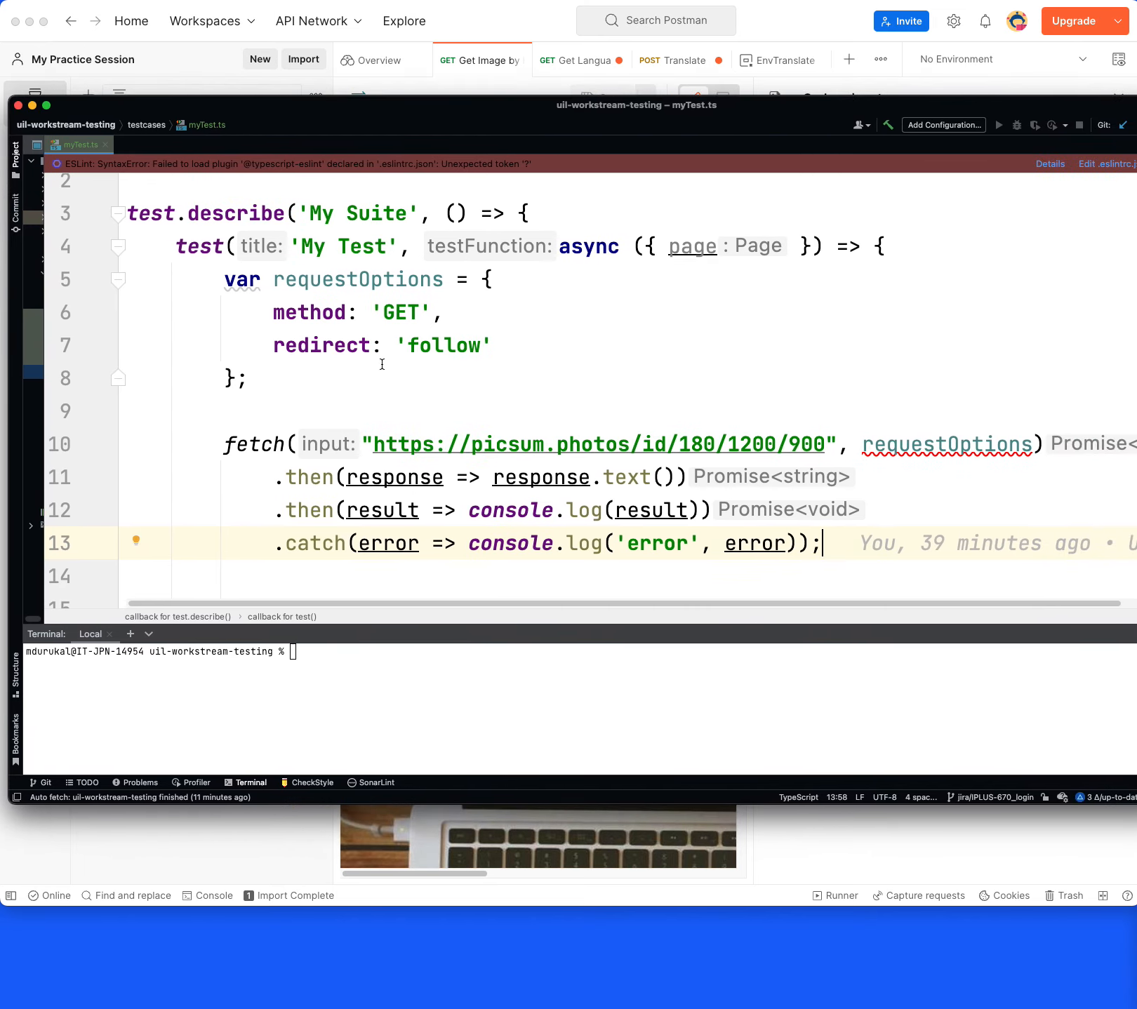
pyautogui.click(533, 379)
pyautogui.moveTo(482, 280); pyautogui.dragTo(235, 383)
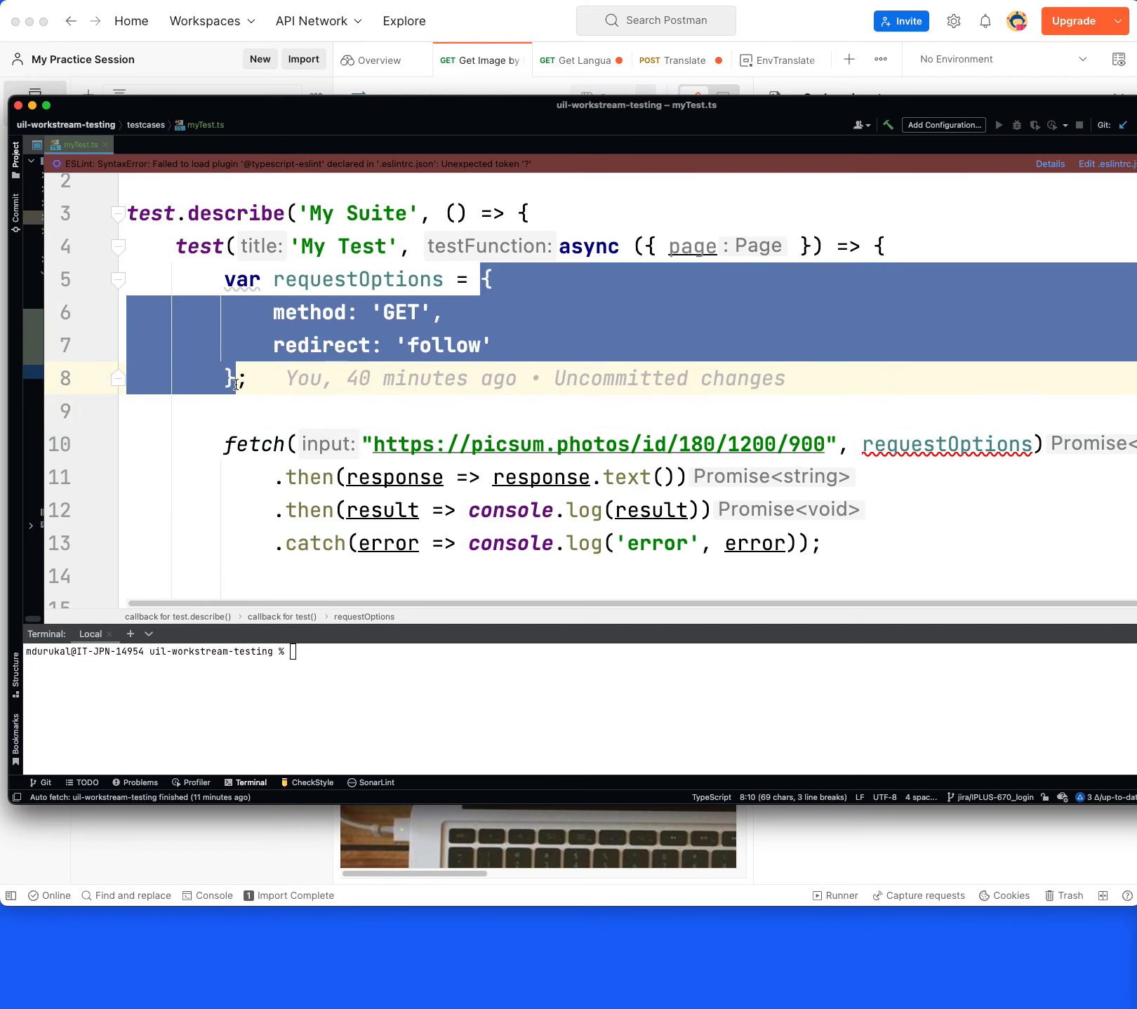
pyautogui.press('super+x')
pyautogui.doubleClick(958, 344)
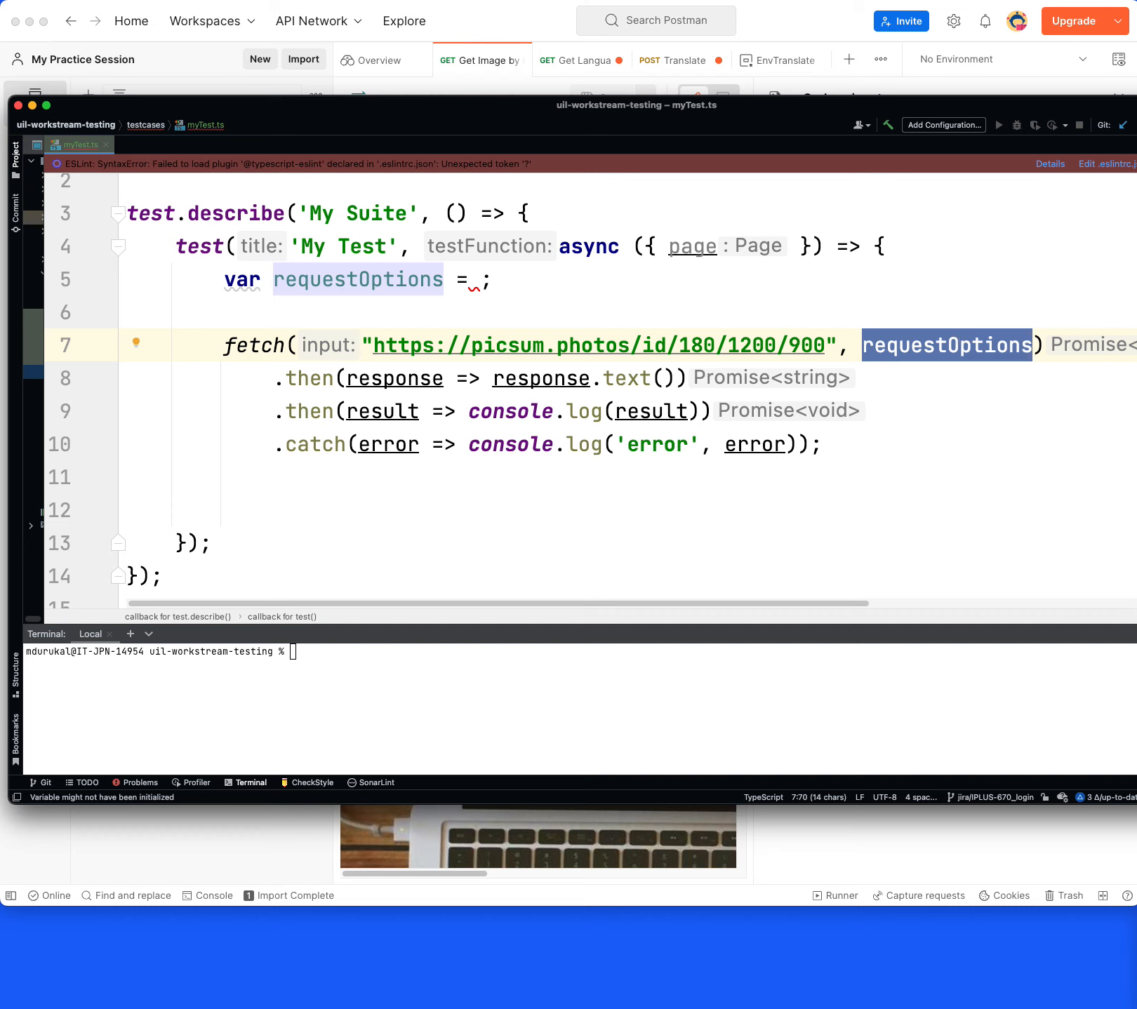
pyautogui.press('super+v')
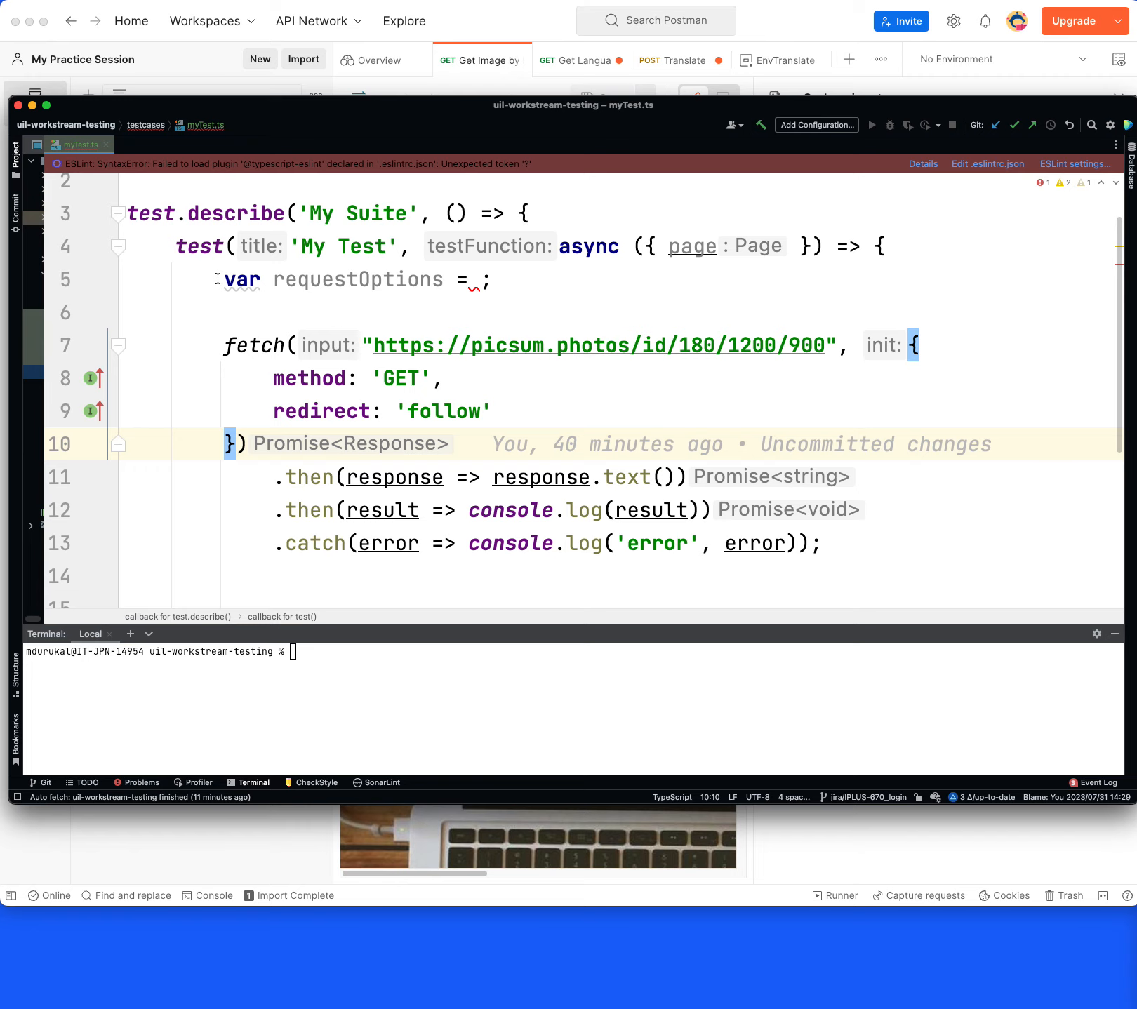
# Delete the emptied requestOptions declaration and the blank line below it, and reformat the code
pyautogui.moveTo(224, 280); pyautogui.dragTo(221, 331)
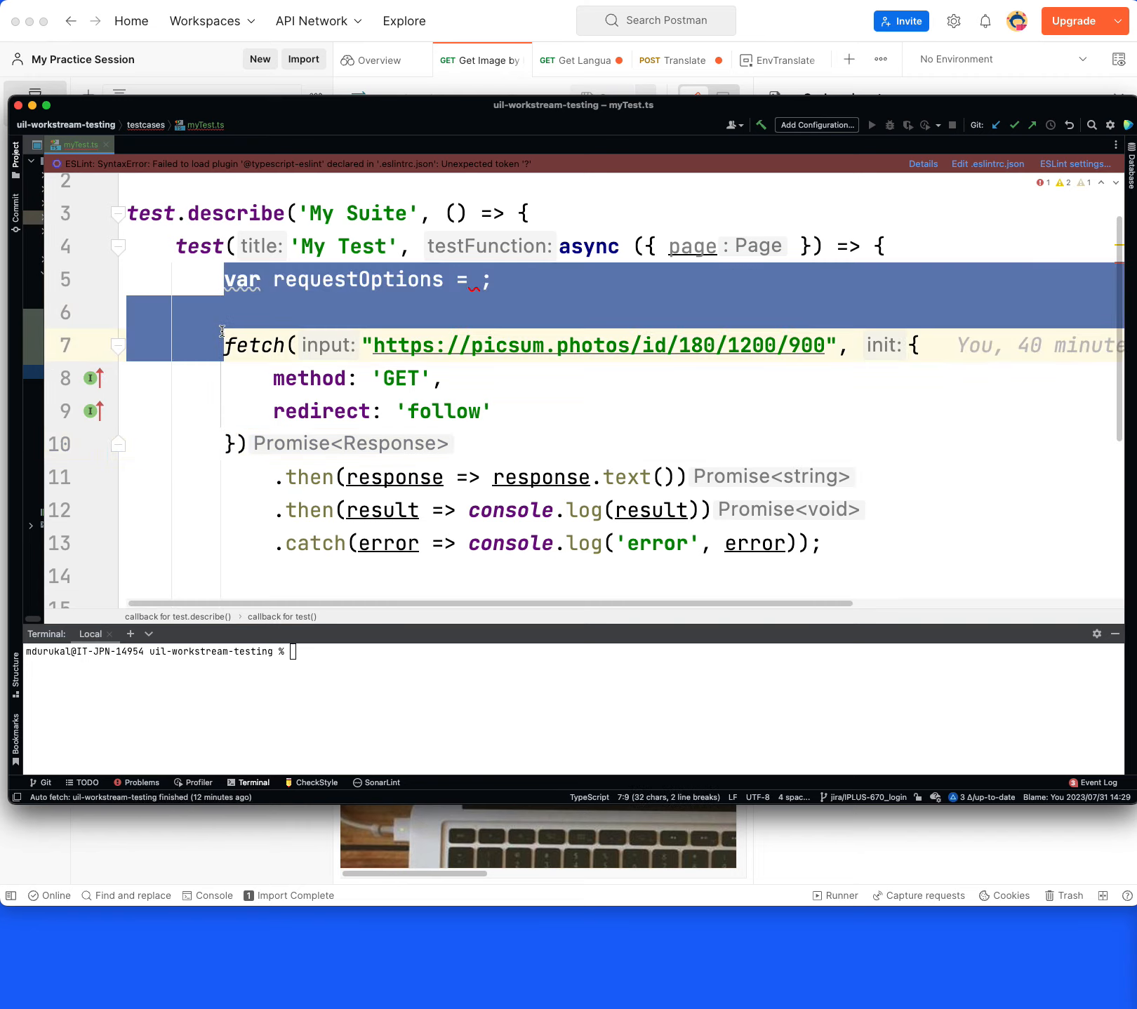
pyautogui.press('BackSpace')
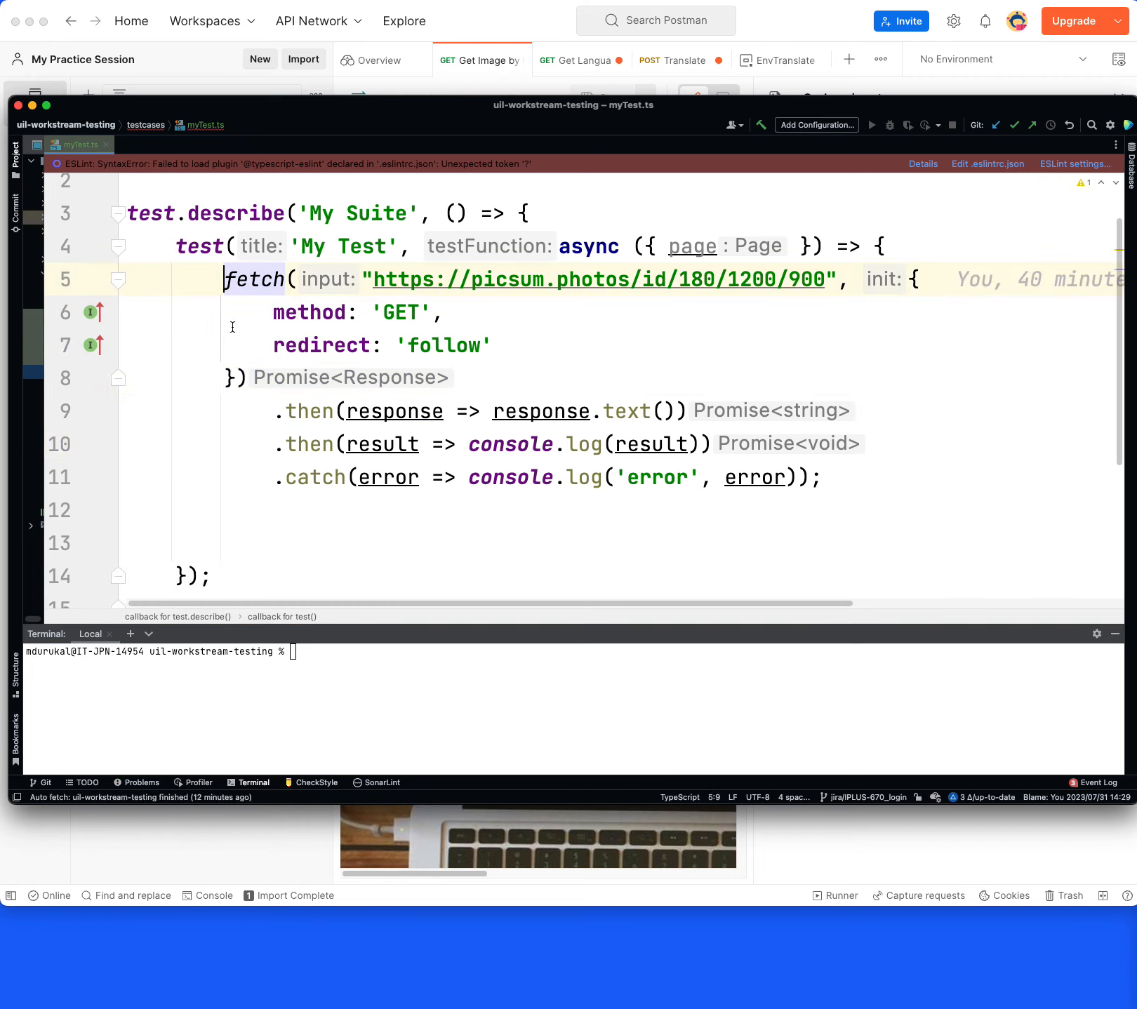
pyautogui.press('super+alt+l')
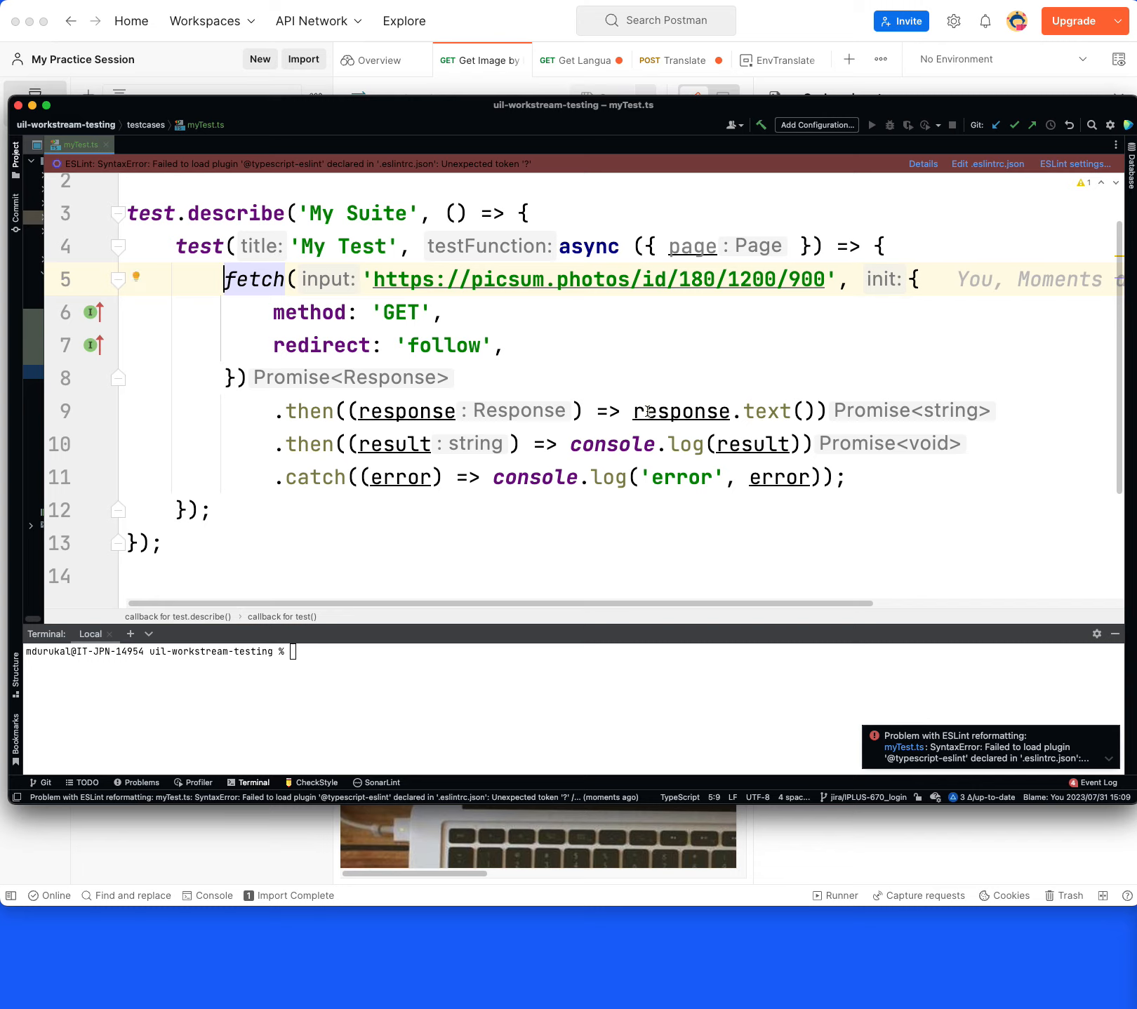
# Insert await before the fetch call in My Test and dismiss the ESLint notification
pyautogui.moveTo(634, 411); pyautogui.dragTo(643, 443)
pyautogui.click(729, 444)
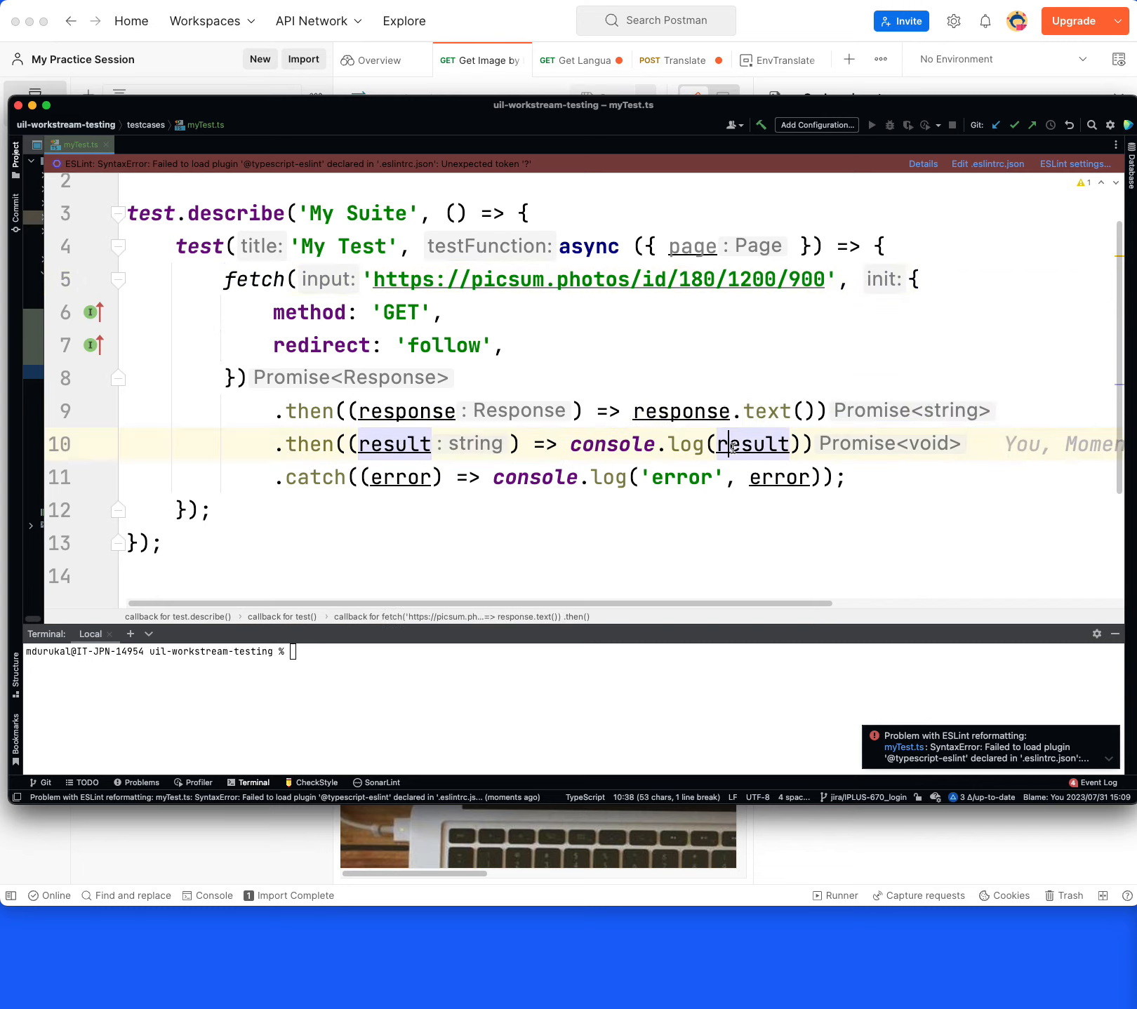
pyautogui.click(224, 280)
pyautogui.write('awa')
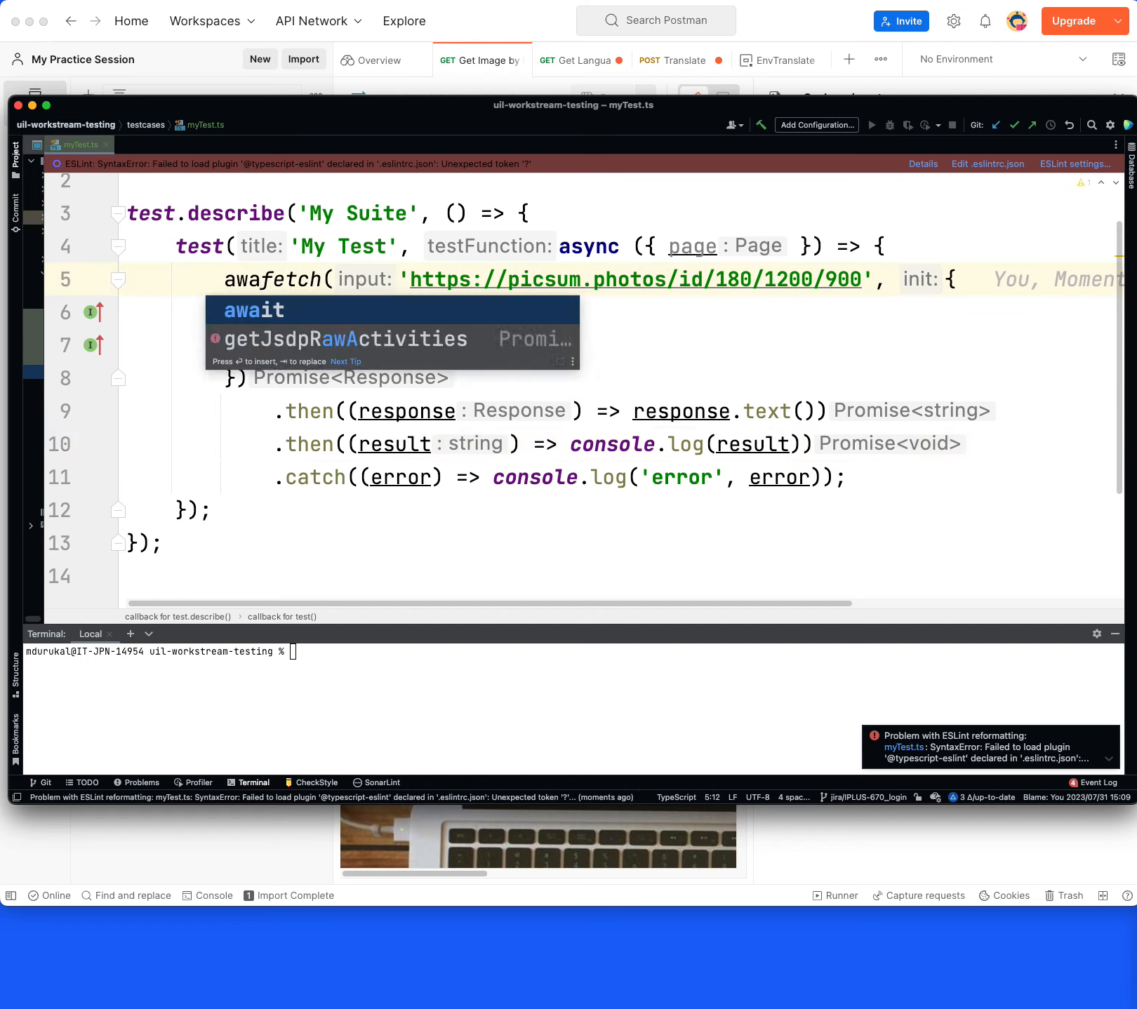
pyautogui.press('Return')
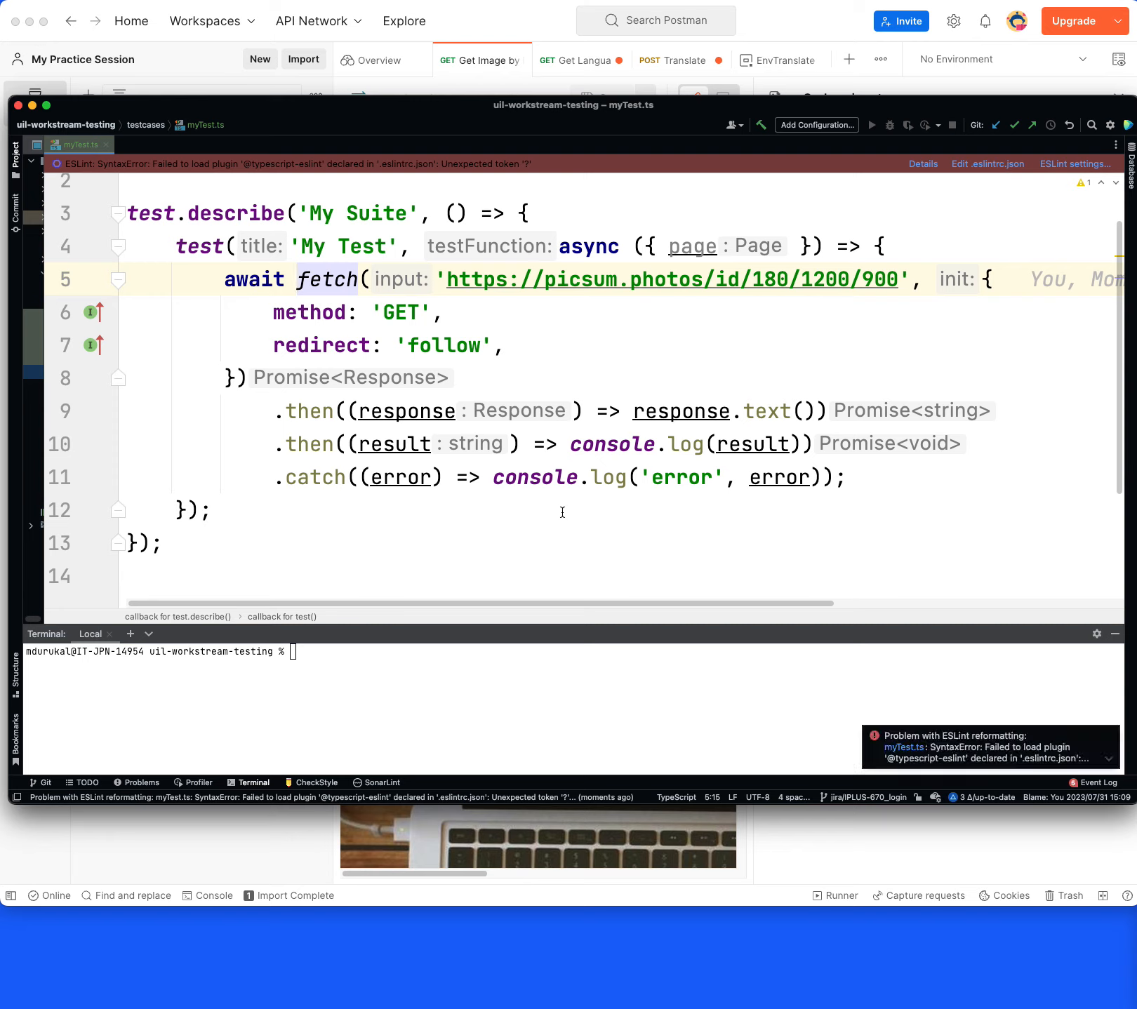
pyautogui.click(1108, 735)
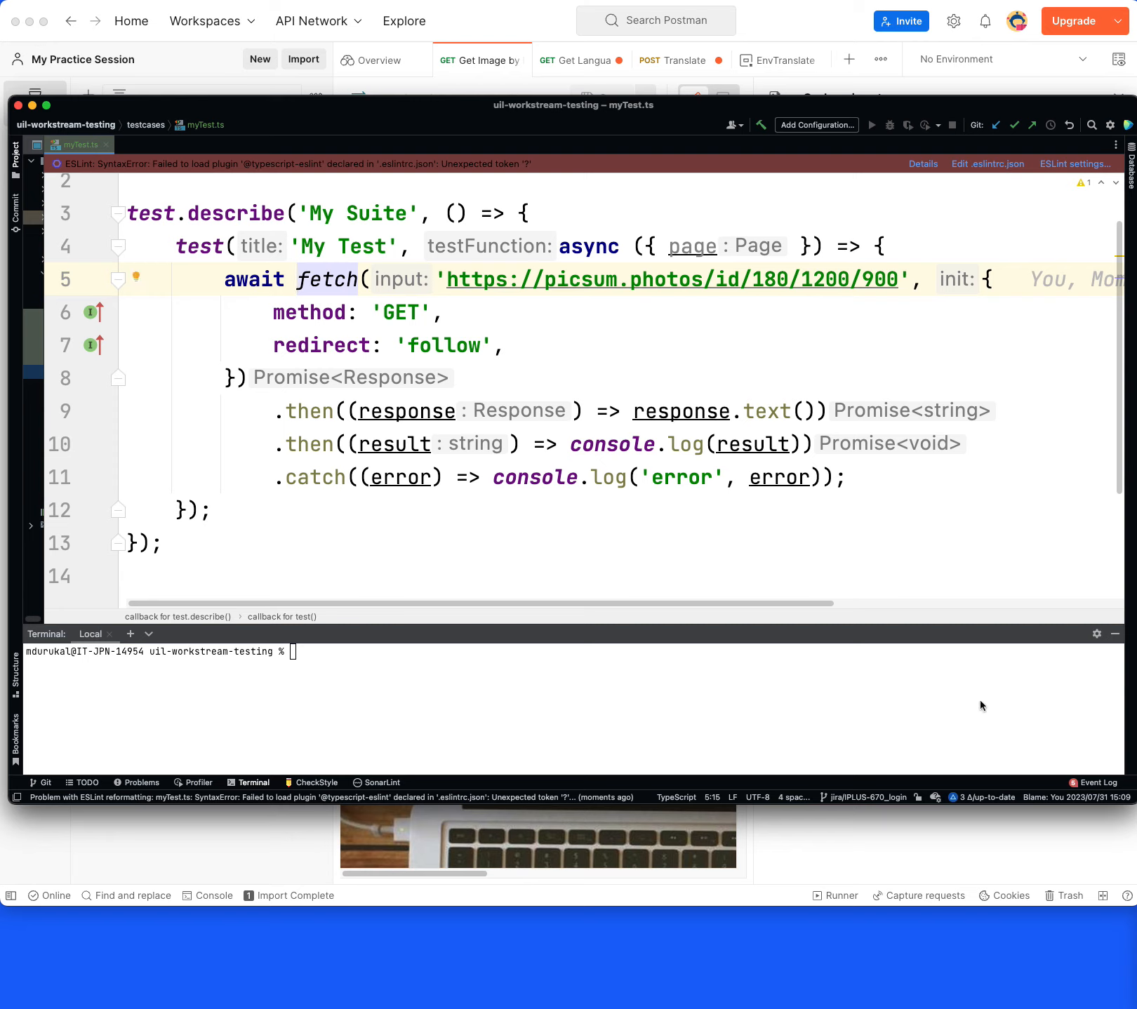
# Run playwright test myTest in the IDE's terminal
pyautogui.click(952, 692)
pyautogui.write('playwright test ')
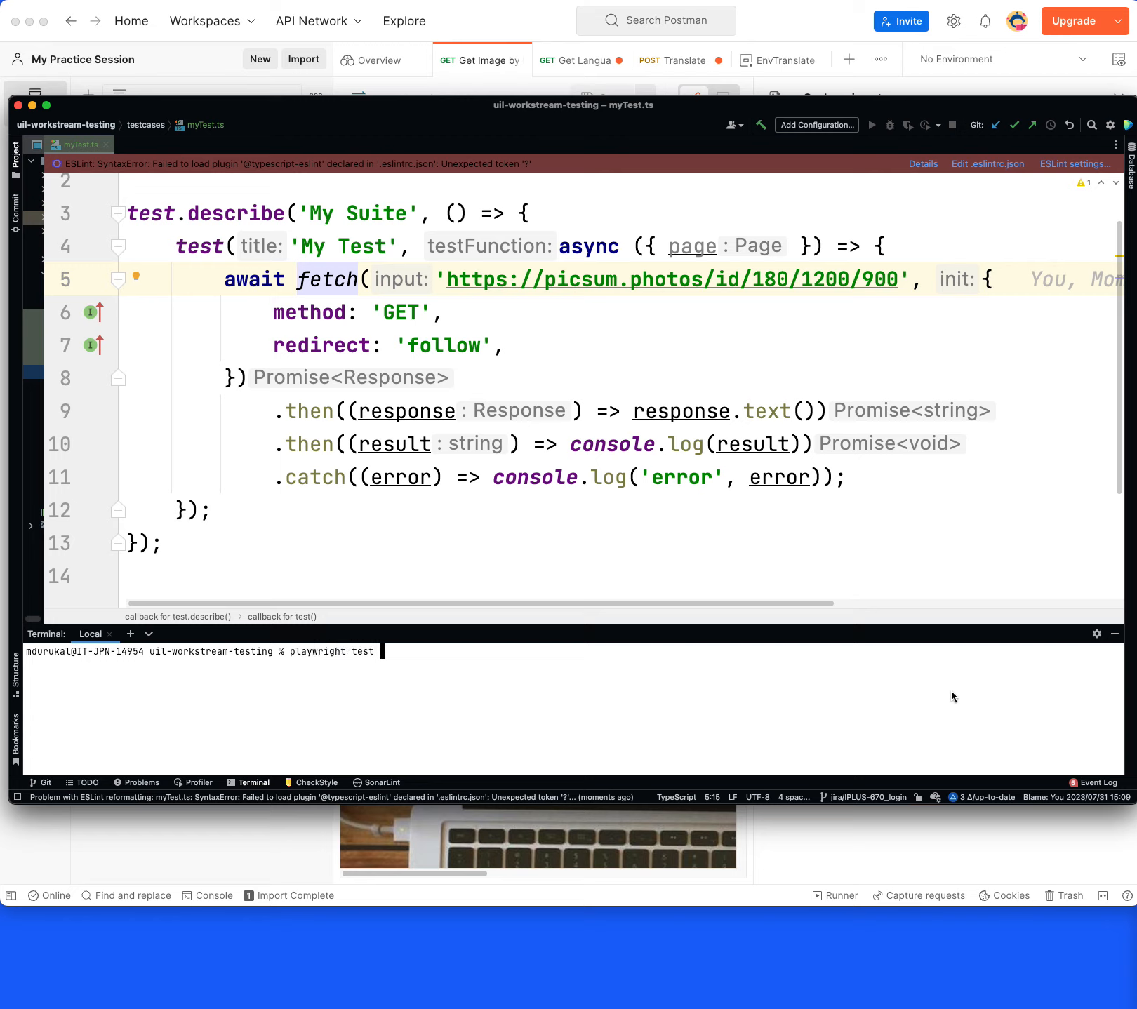
pyautogui.write('myTets')
pyautogui.press('BackSpace')
pyautogui.press('BackSpace')
pyautogui.write('st')
pyautogui.press('Return')
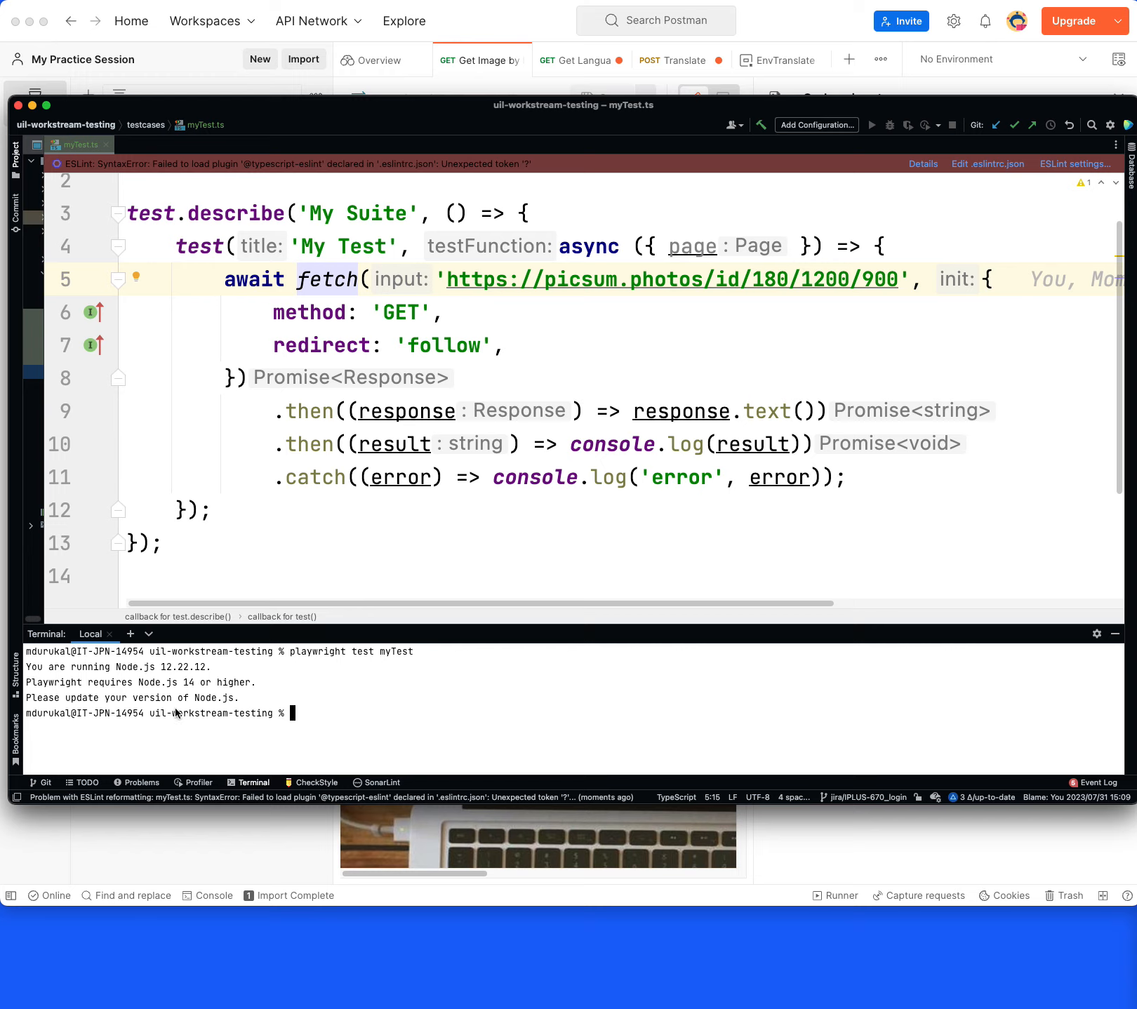
# Switch the terminal's Node.js version by running nvm use v16
pyautogui.moveTo(166, 697); pyautogui.dragTo(233, 713)
pyautogui.click(571, 719)
pyautogui.write('nvm use v16')
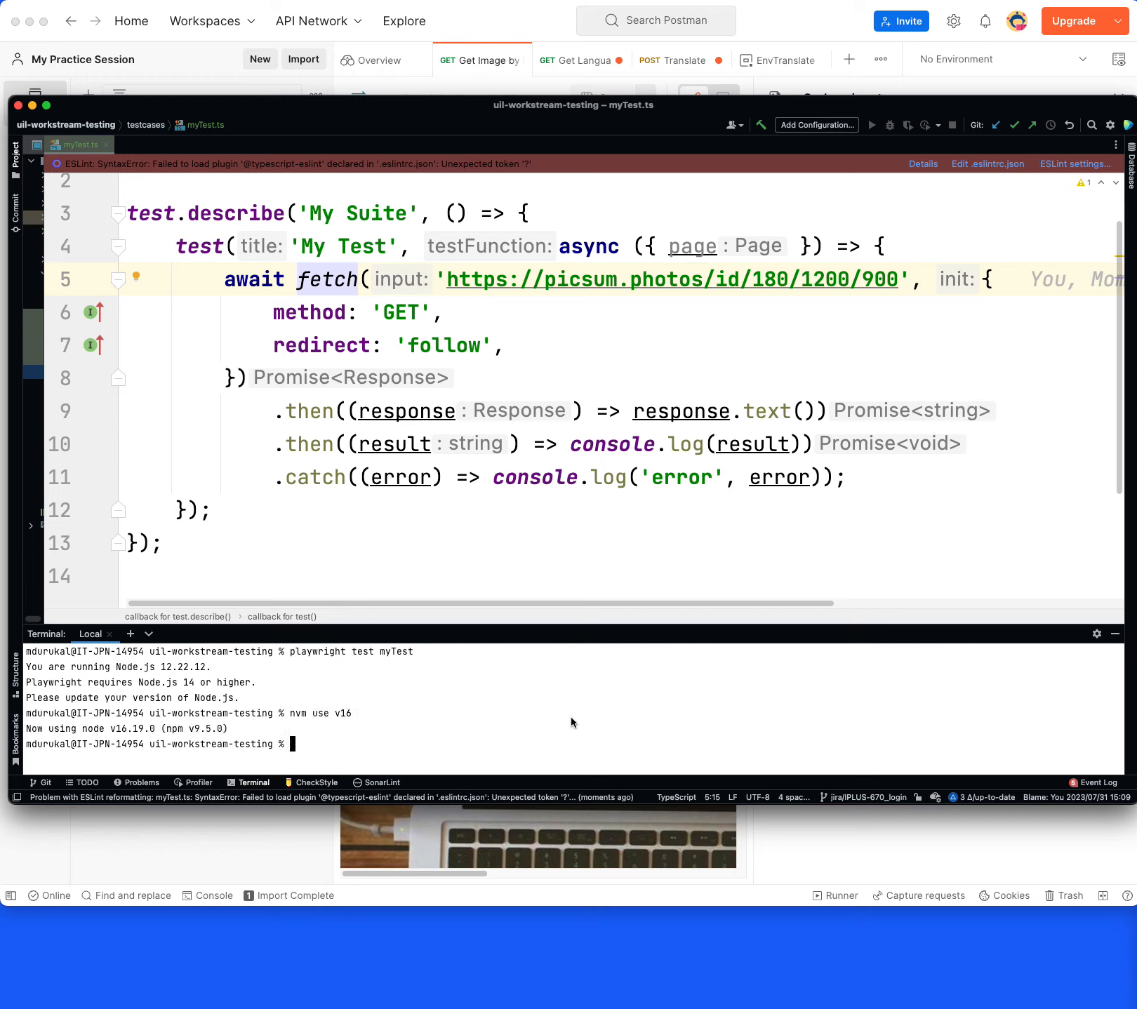
# Rerun playwright test myTest and examine the reported error in an enlarged terminal pane
pyautogui.press('Up')
pyautogui.press('Up')
pyautogui.press('Return')
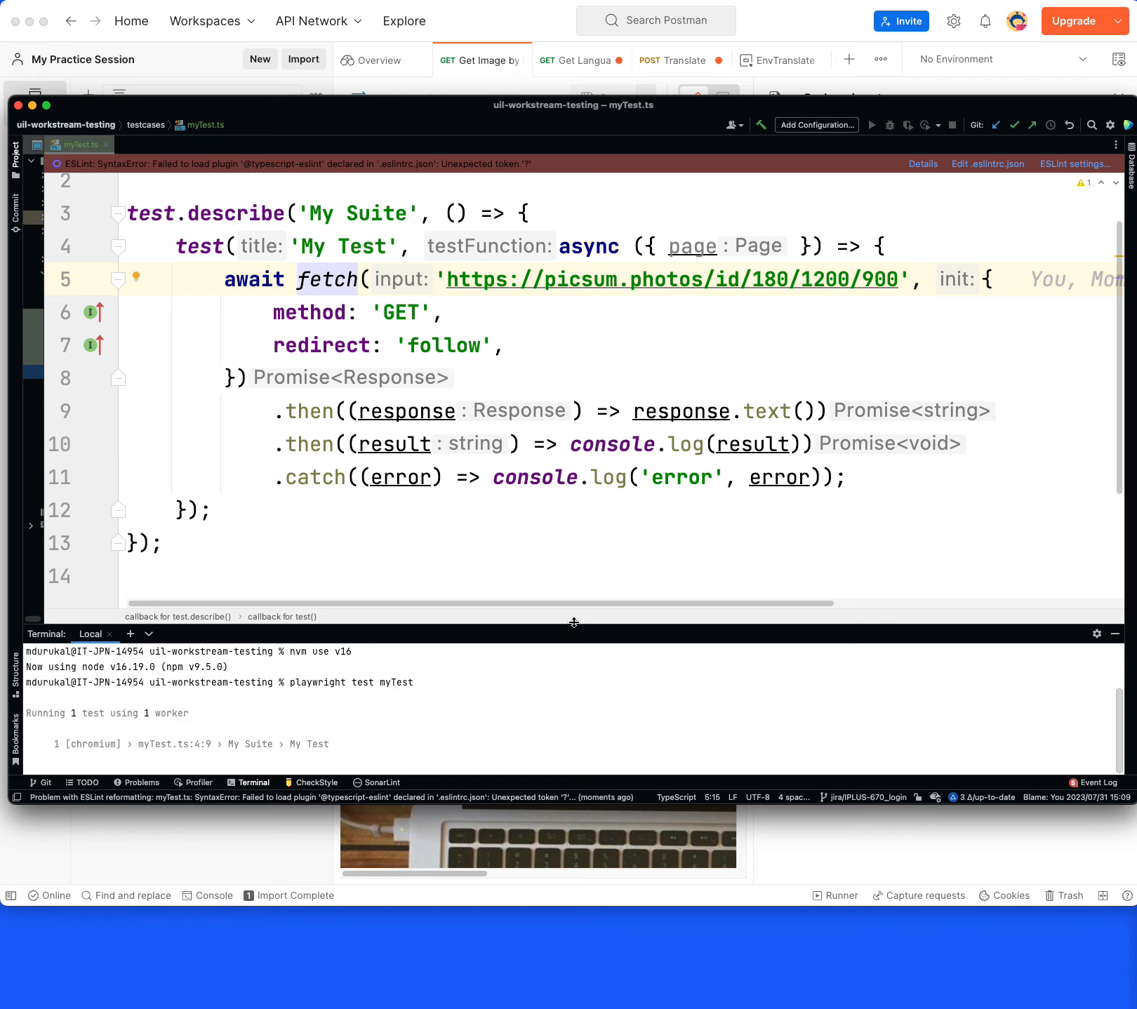
pyautogui.moveTo(577, 625); pyautogui.dragTo(636, 464)
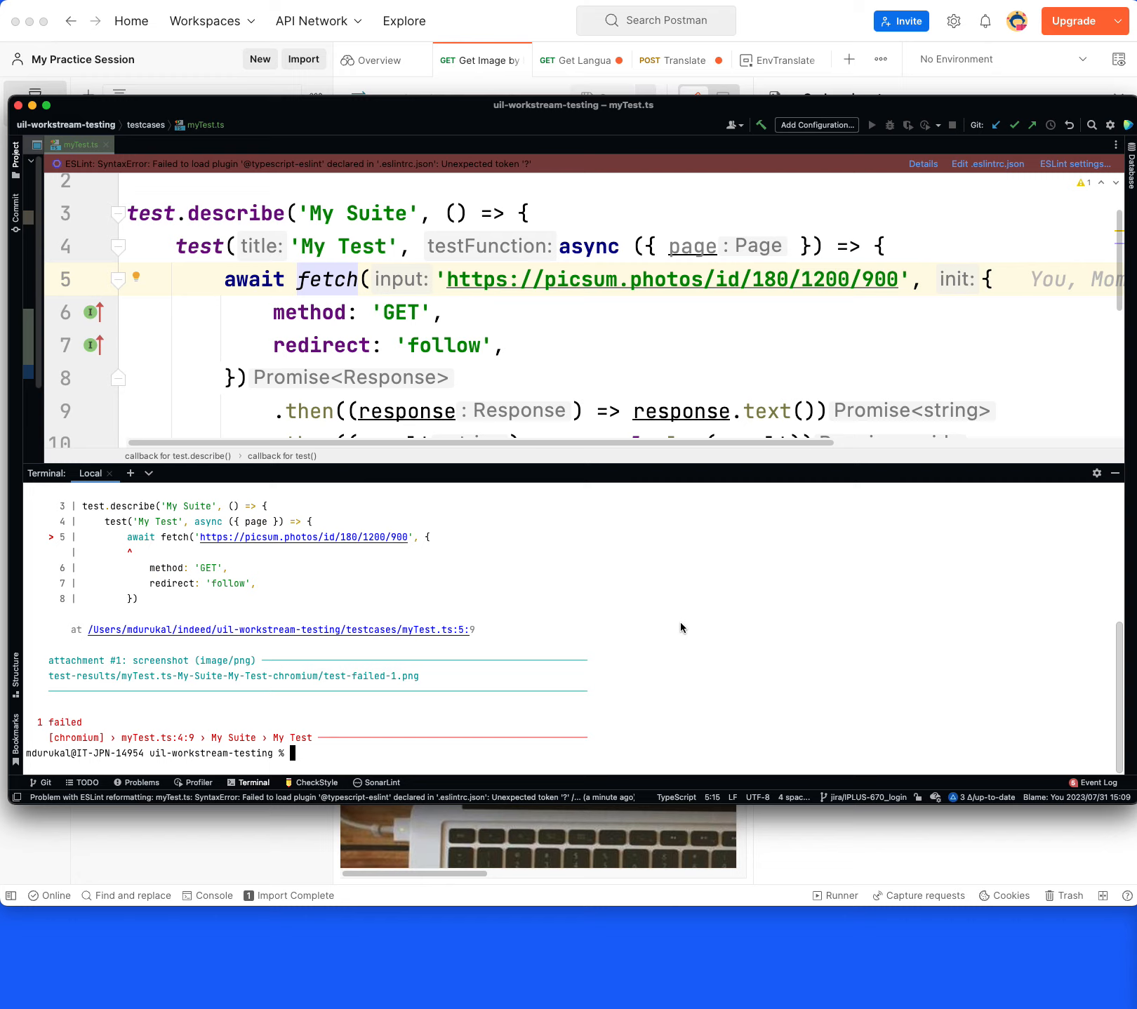
pyautogui.scroll(2, 223, 592)
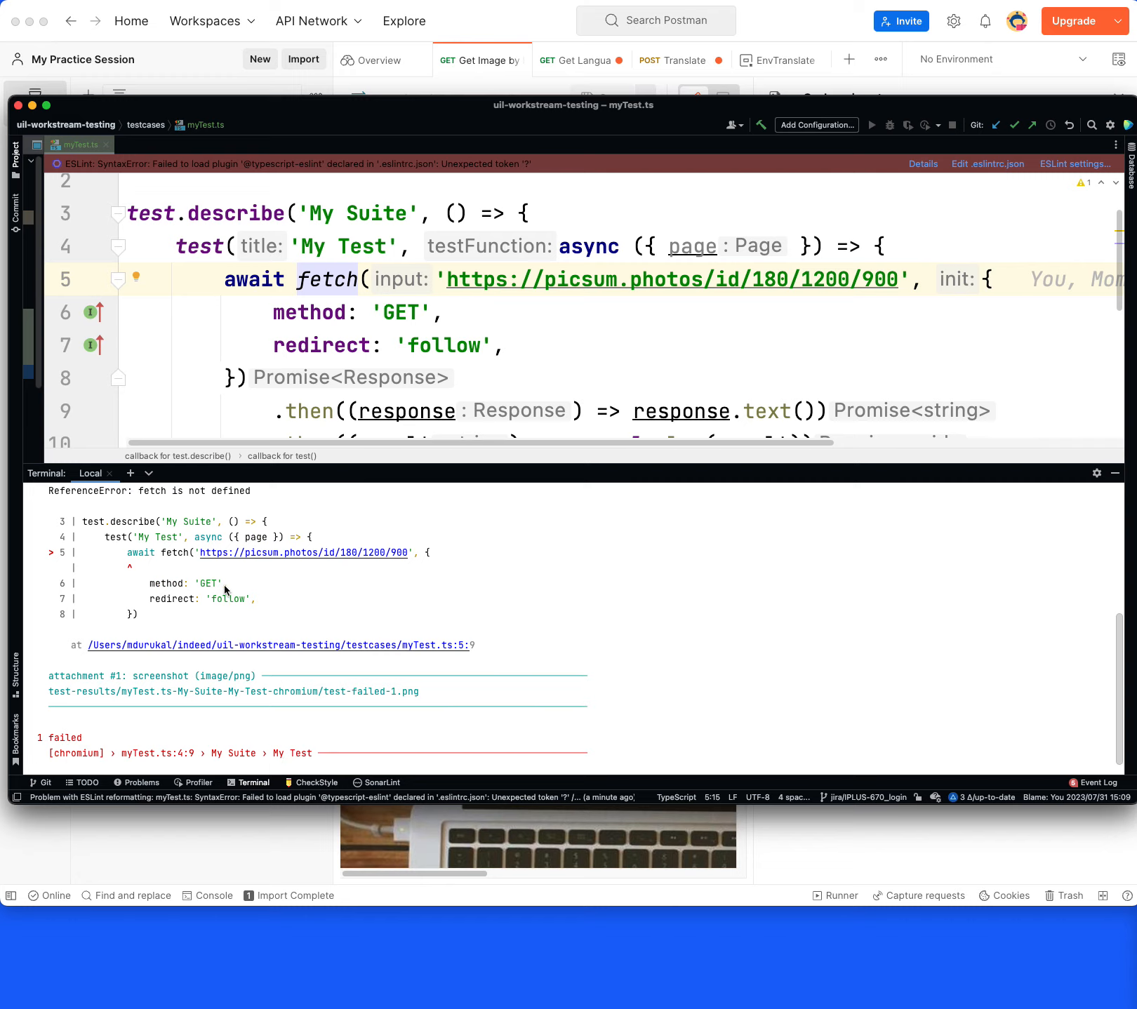
pyautogui.scroll(2, 224, 585)
pyautogui.moveTo(139, 539); pyautogui.dragTo(223, 541)
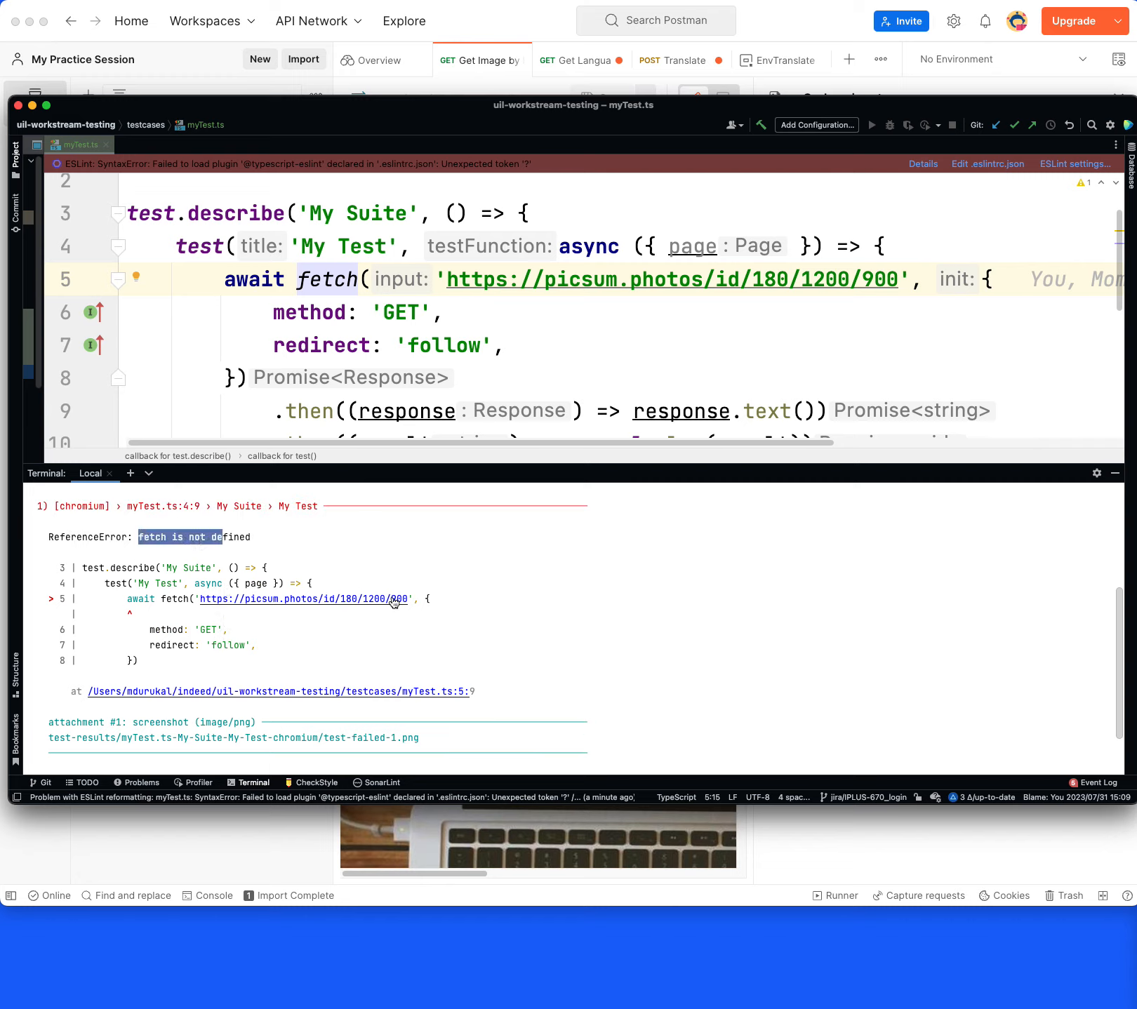
pyautogui.click(619, 657)
# Add an import of fetch from 'node-fetch' on line 2 of myTest.ts and save the file
pyautogui.moveTo(652, 462); pyautogui.dragTo(628, 604)
pyautogui.click(534, 431)
pyautogui.scroll(2, 534, 432)
pyautogui.click(229, 217)
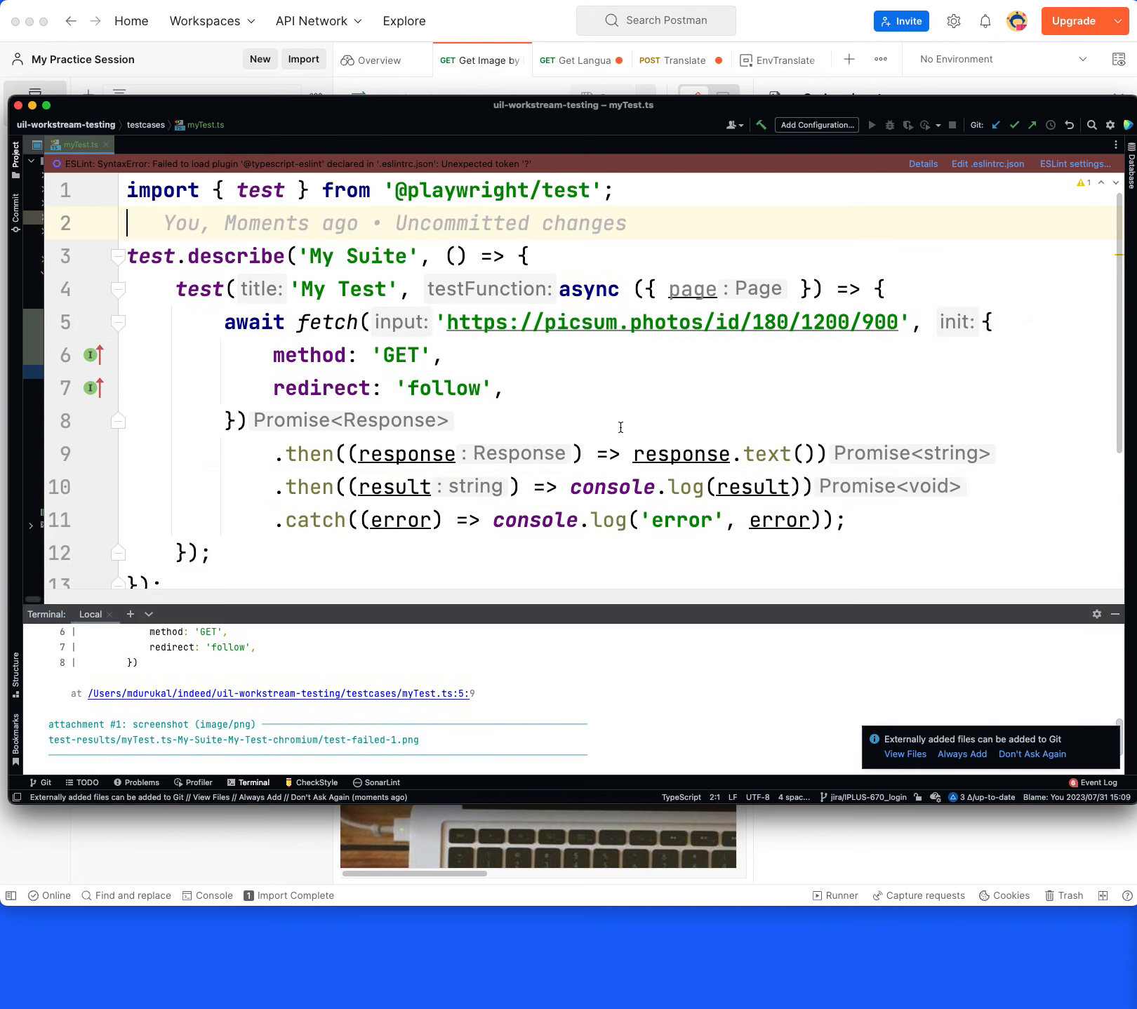
pyautogui.write('import fet')
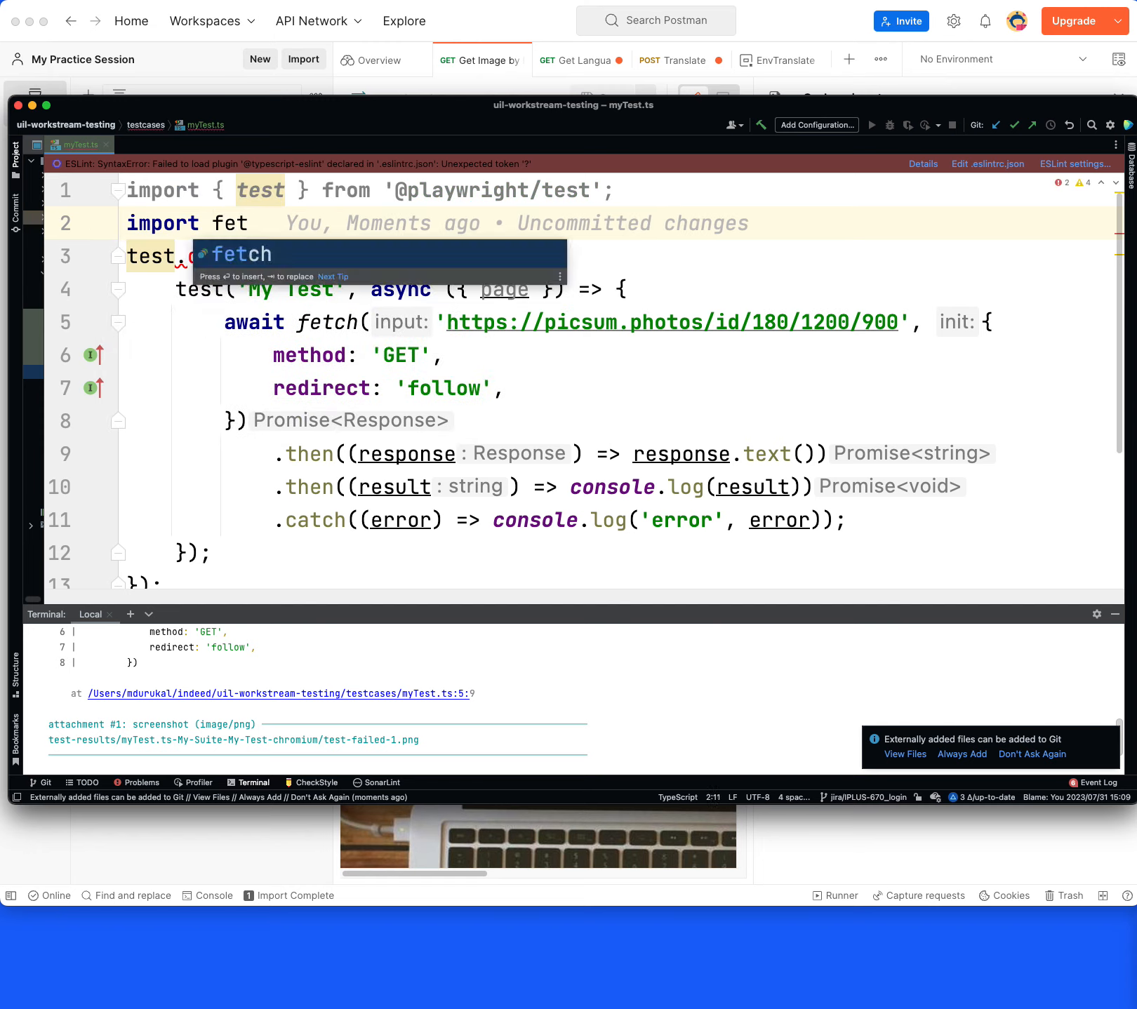
pyautogui.press('Return')
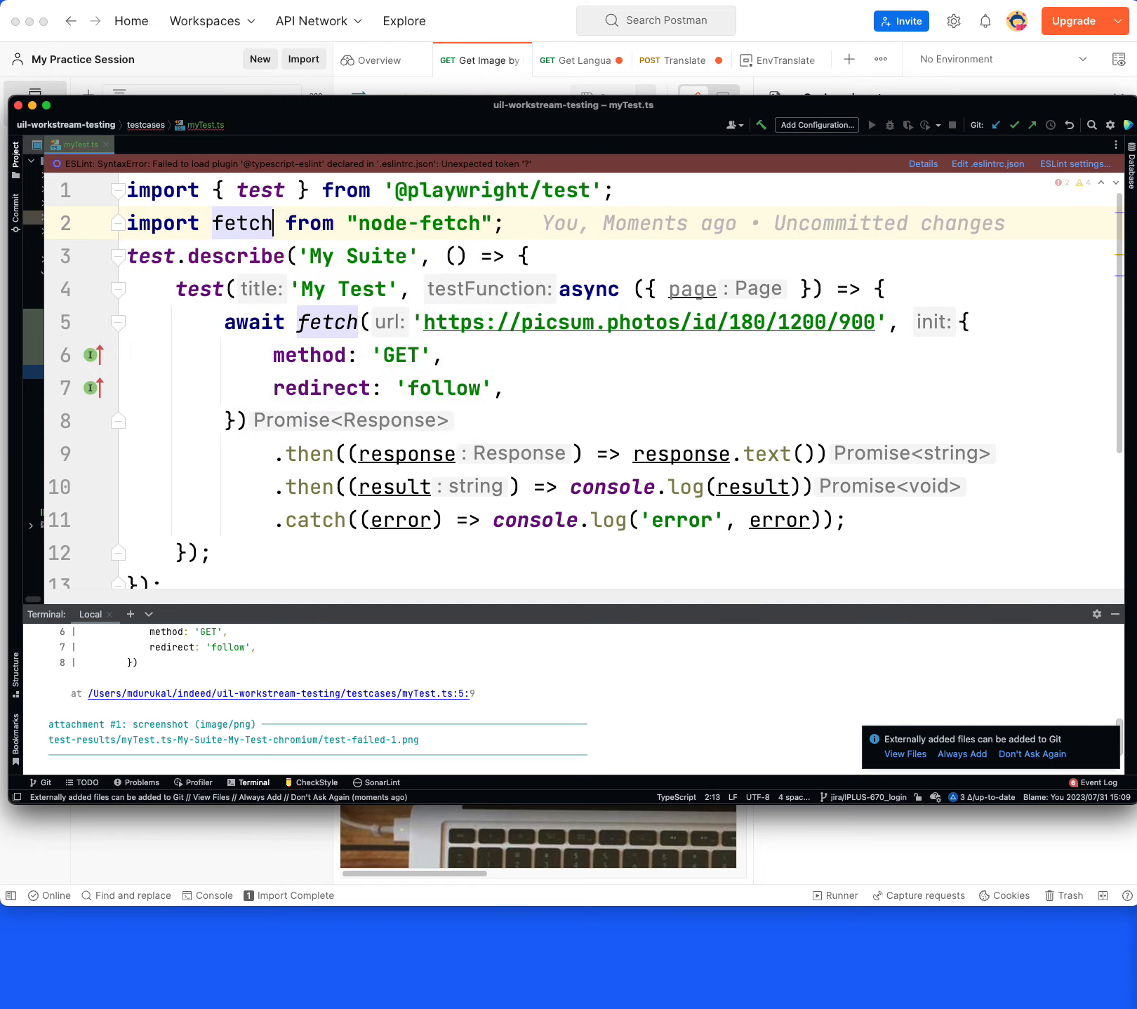
pyautogui.press('BackSpace')
pyautogui.press('super+s')
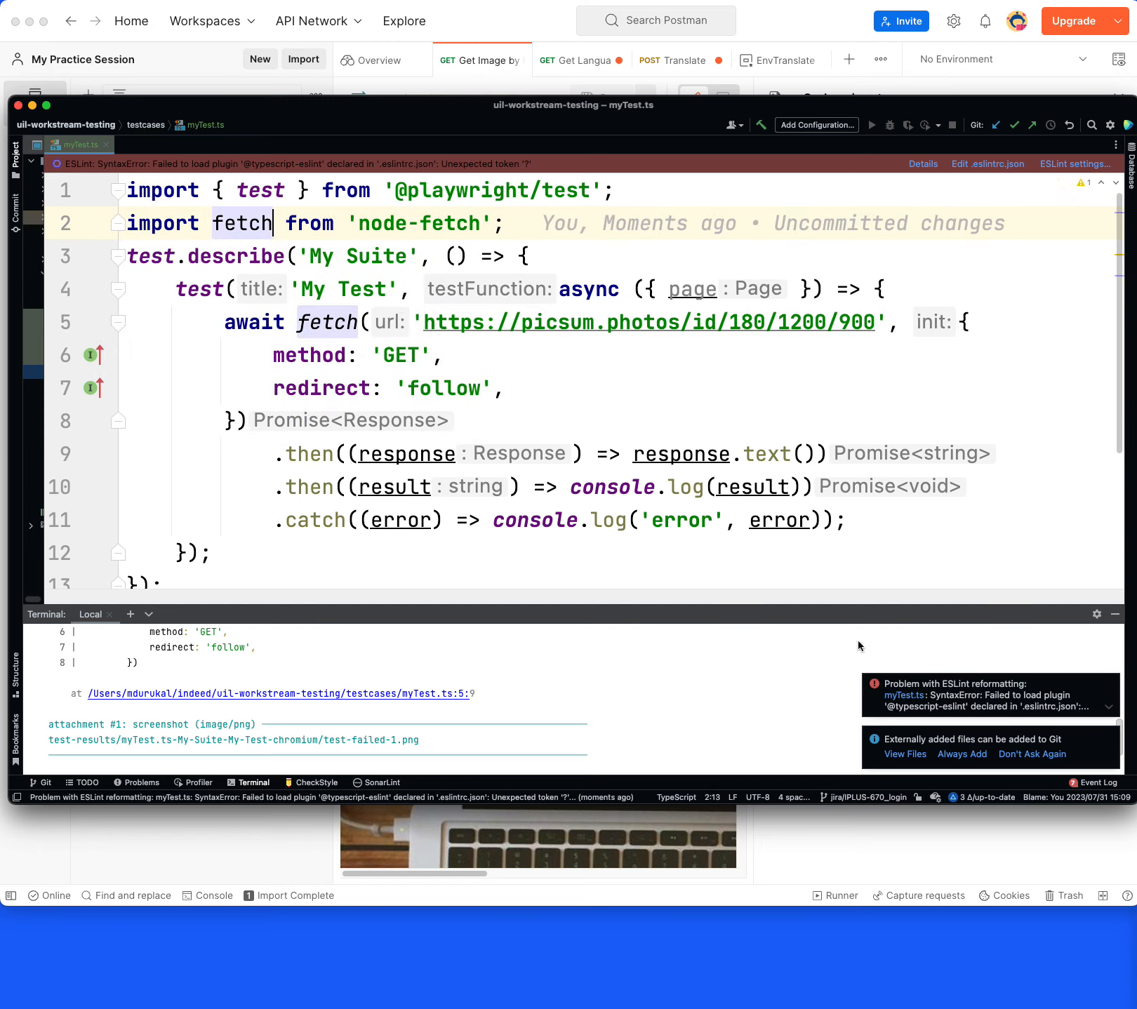
# Rerun playwright test myTest in the terminal and enlarge the terminal pane
pyautogui.click(835, 732)
pyautogui.press('Up')
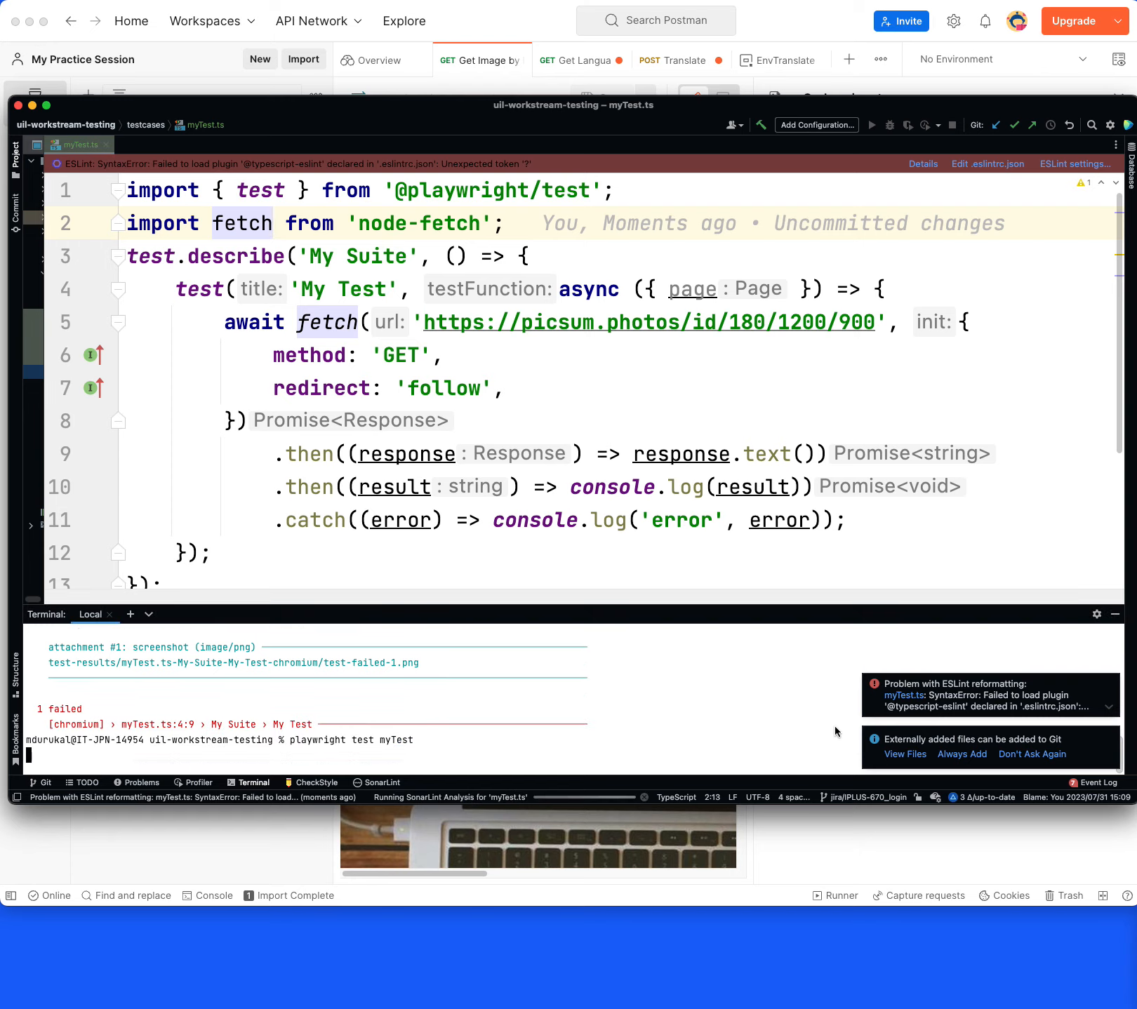
pyautogui.press('Return')
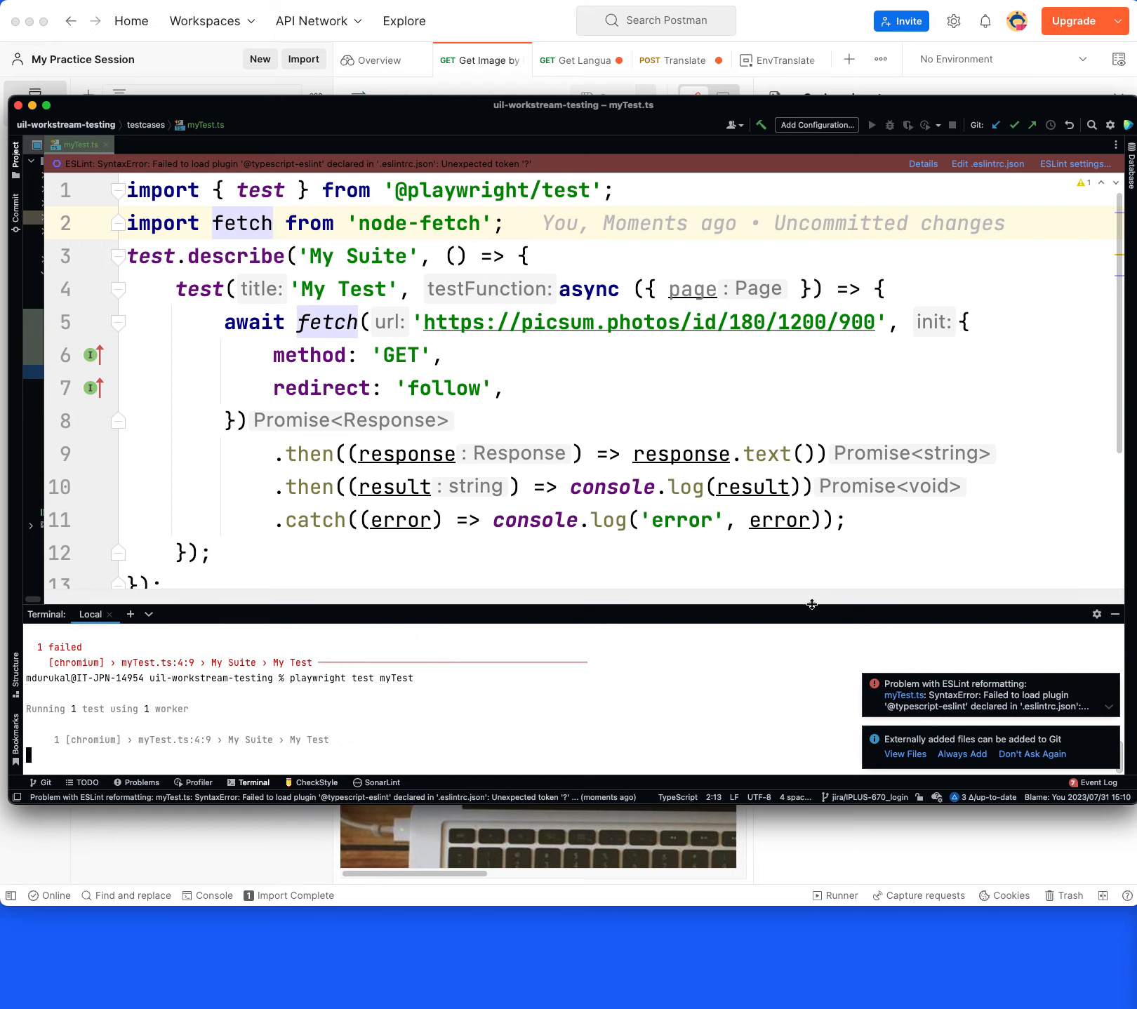
pyautogui.moveTo(816, 600); pyautogui.dragTo(807, 449)
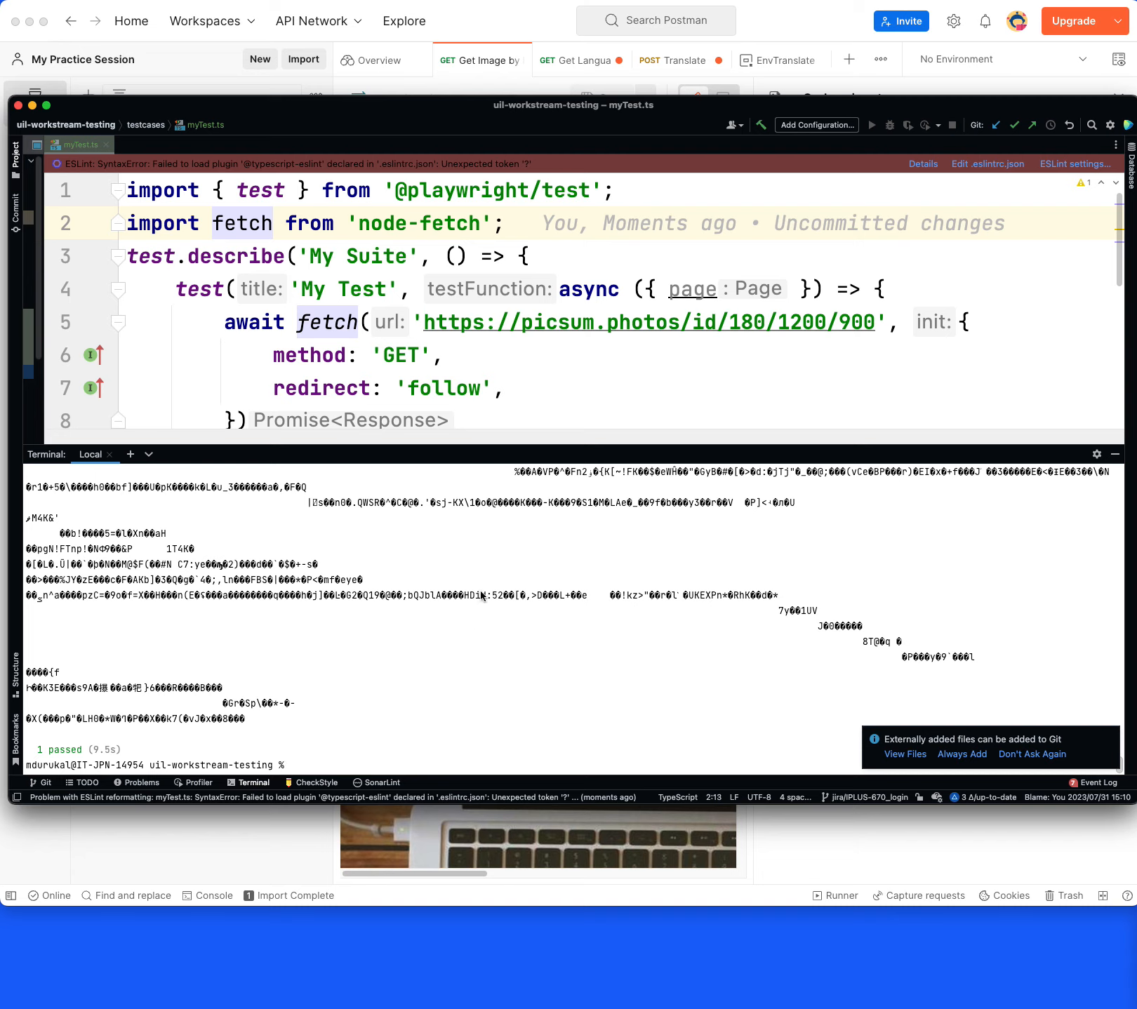
# Examine the terminal output produced by the console.log(result) call on line 10
pyautogui.moveTo(543, 454); pyautogui.dragTo(537, 539)
pyautogui.scroll(-2, 631, 403)
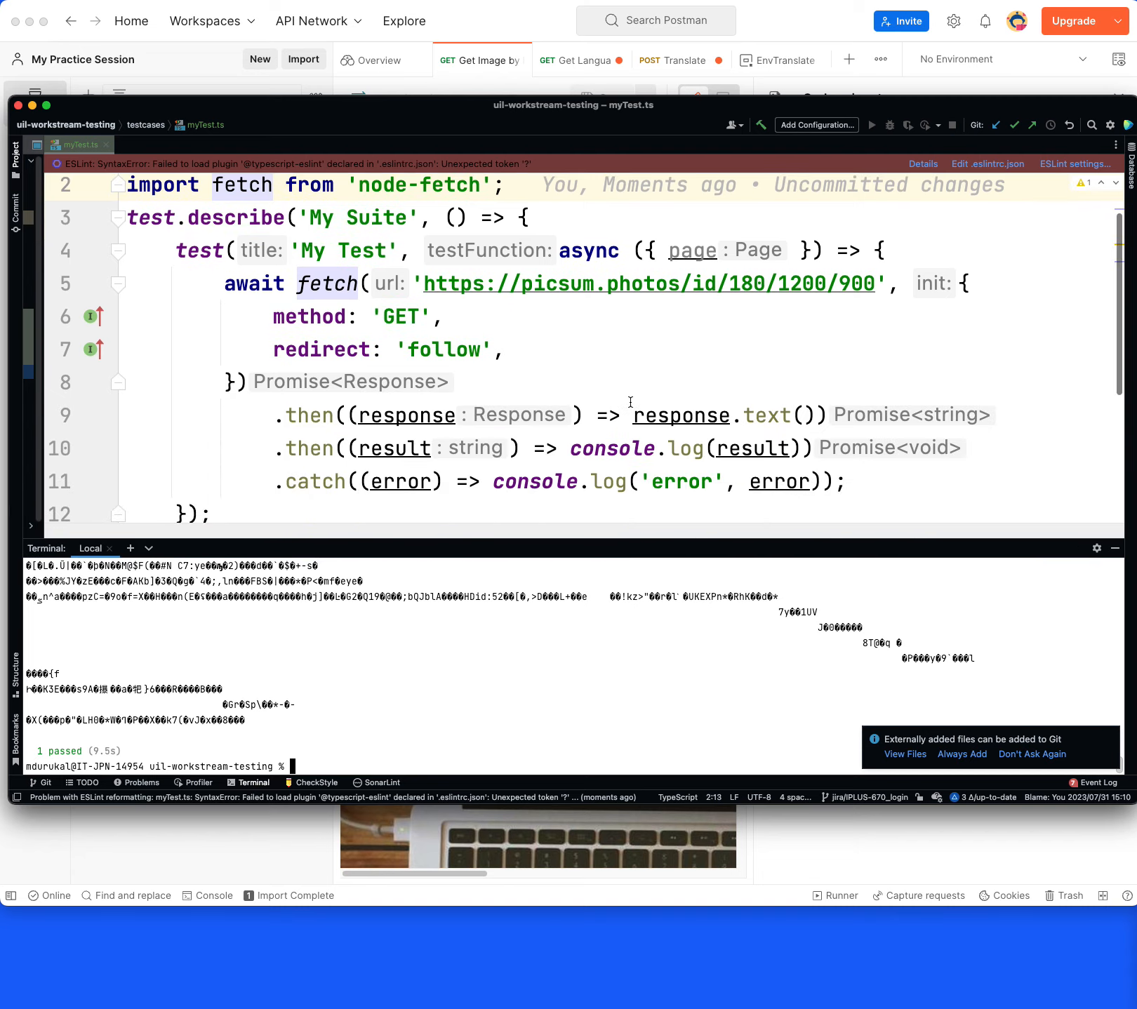
pyautogui.doubleClick(756, 427)
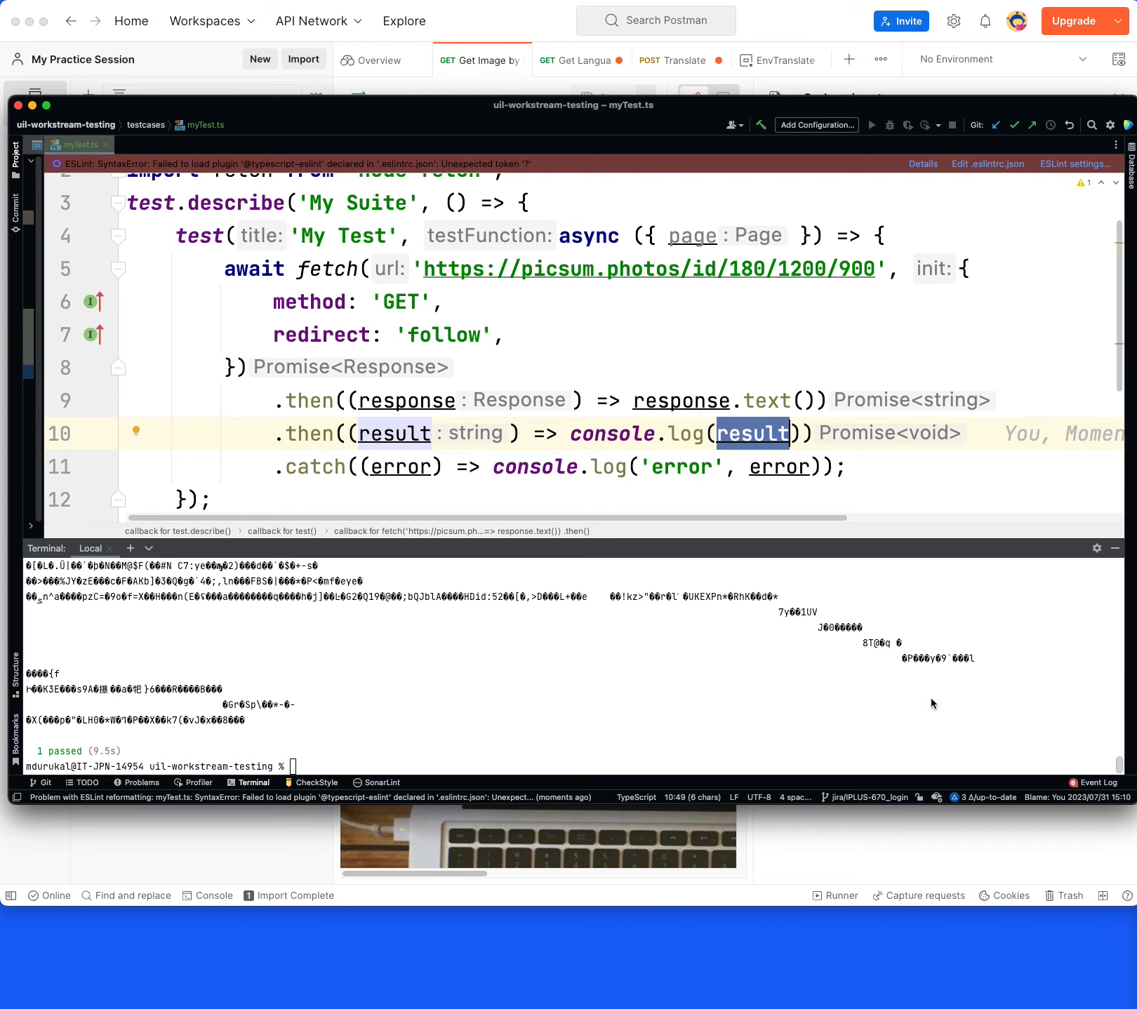
pyautogui.scroll(15, 611, 627)
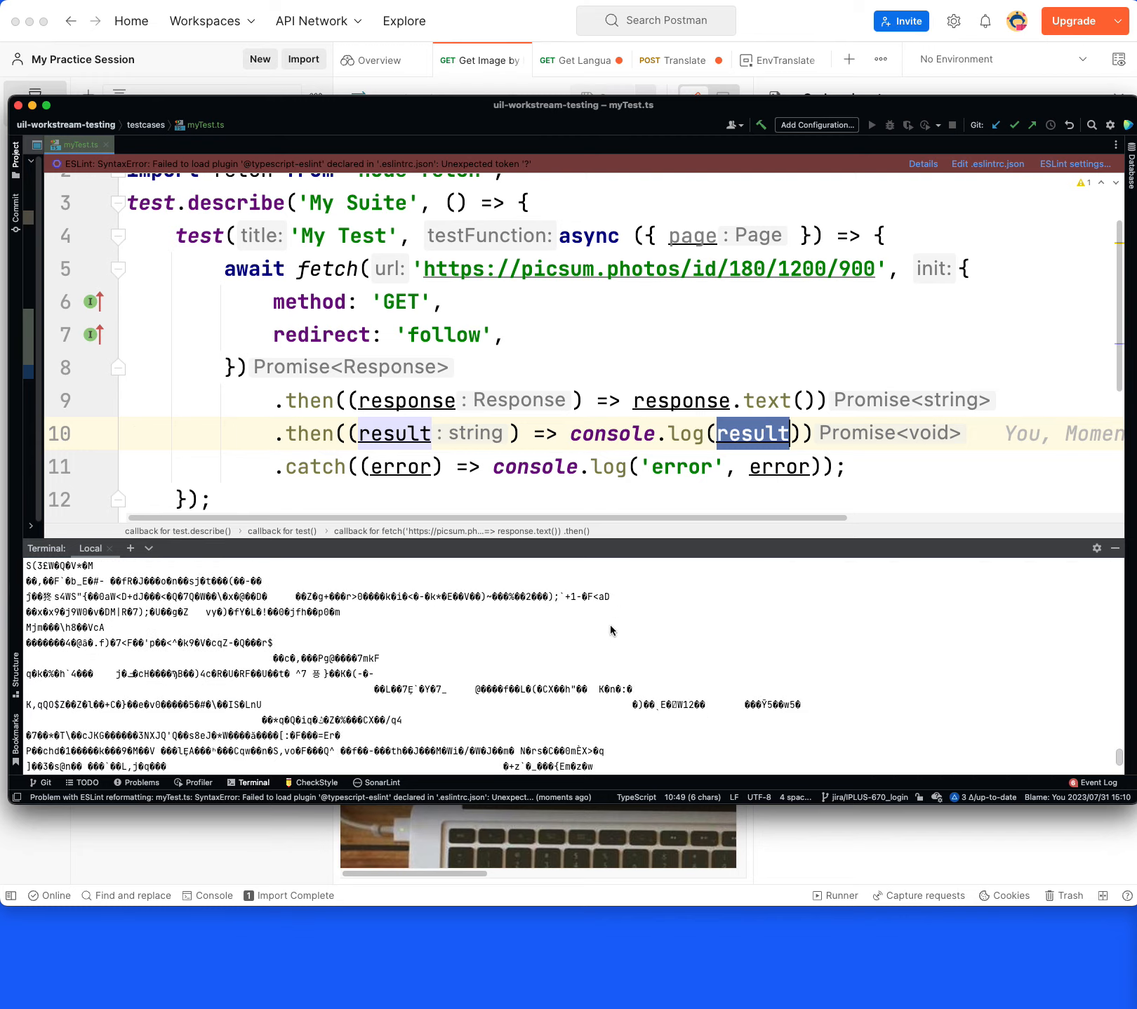
pyautogui.scroll(10, 610, 630)
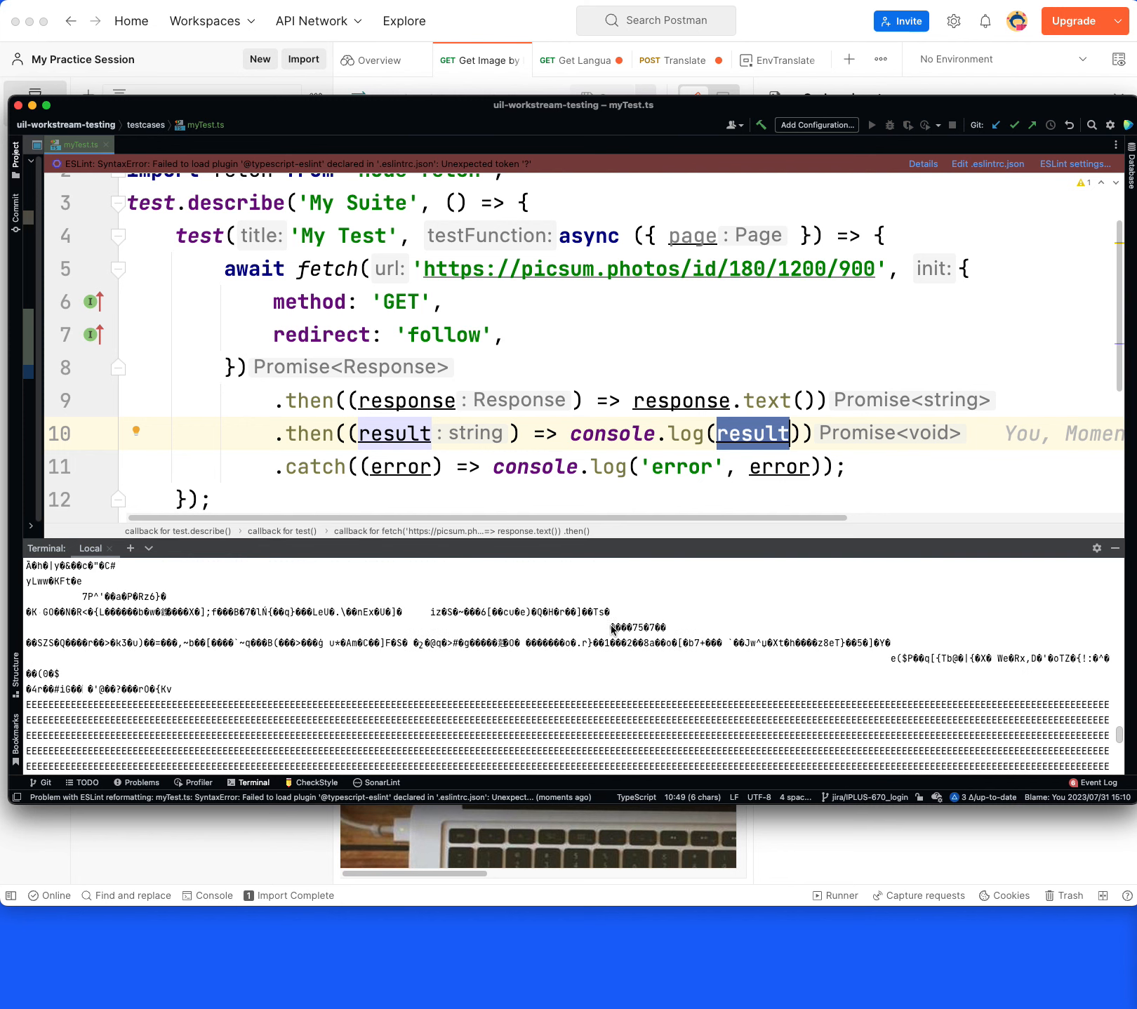
pyautogui.scroll(-3, 582, 651)
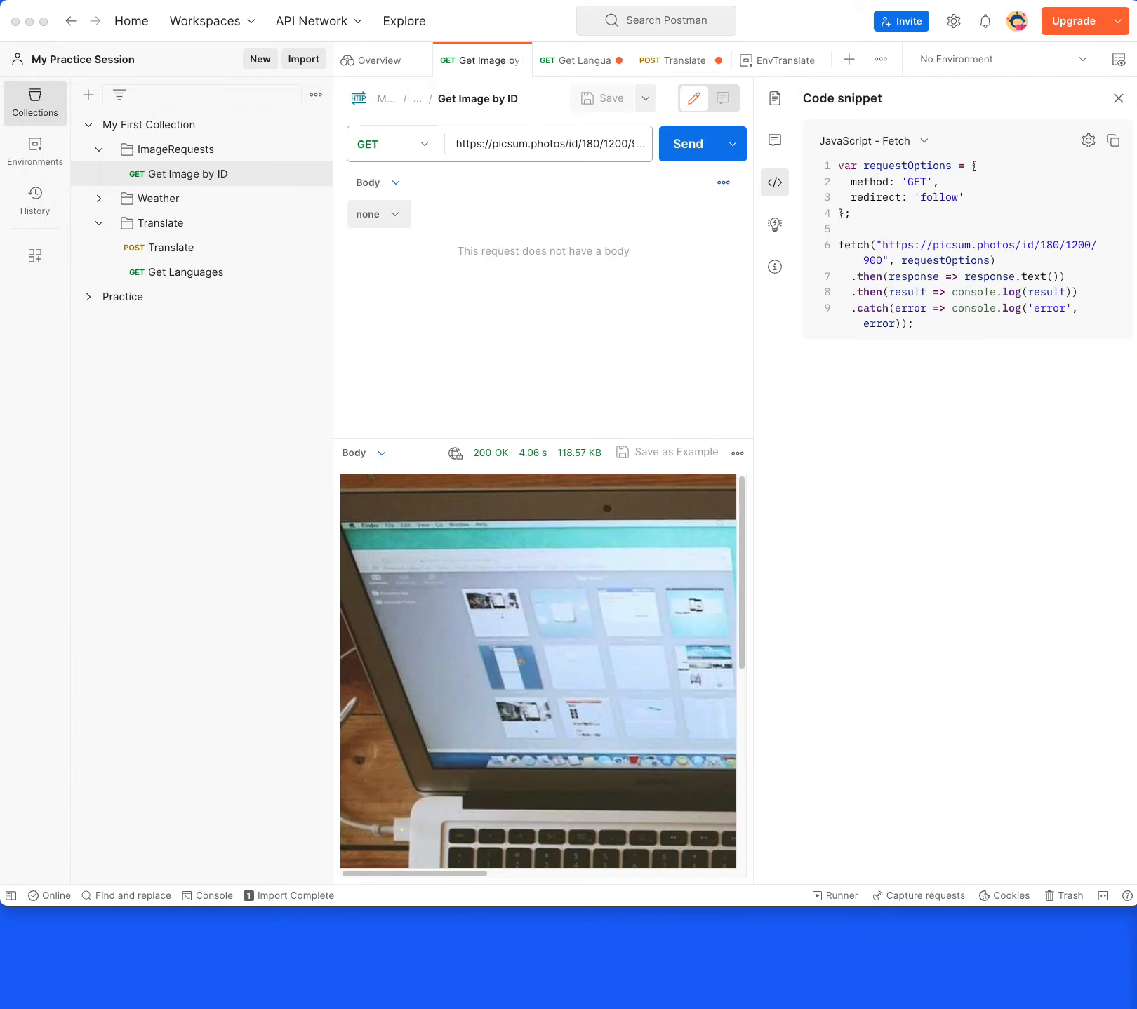
# Switch to Postman and look through the languages available for the Get Image by ID code snippet
pyautogui.click(833, 506)
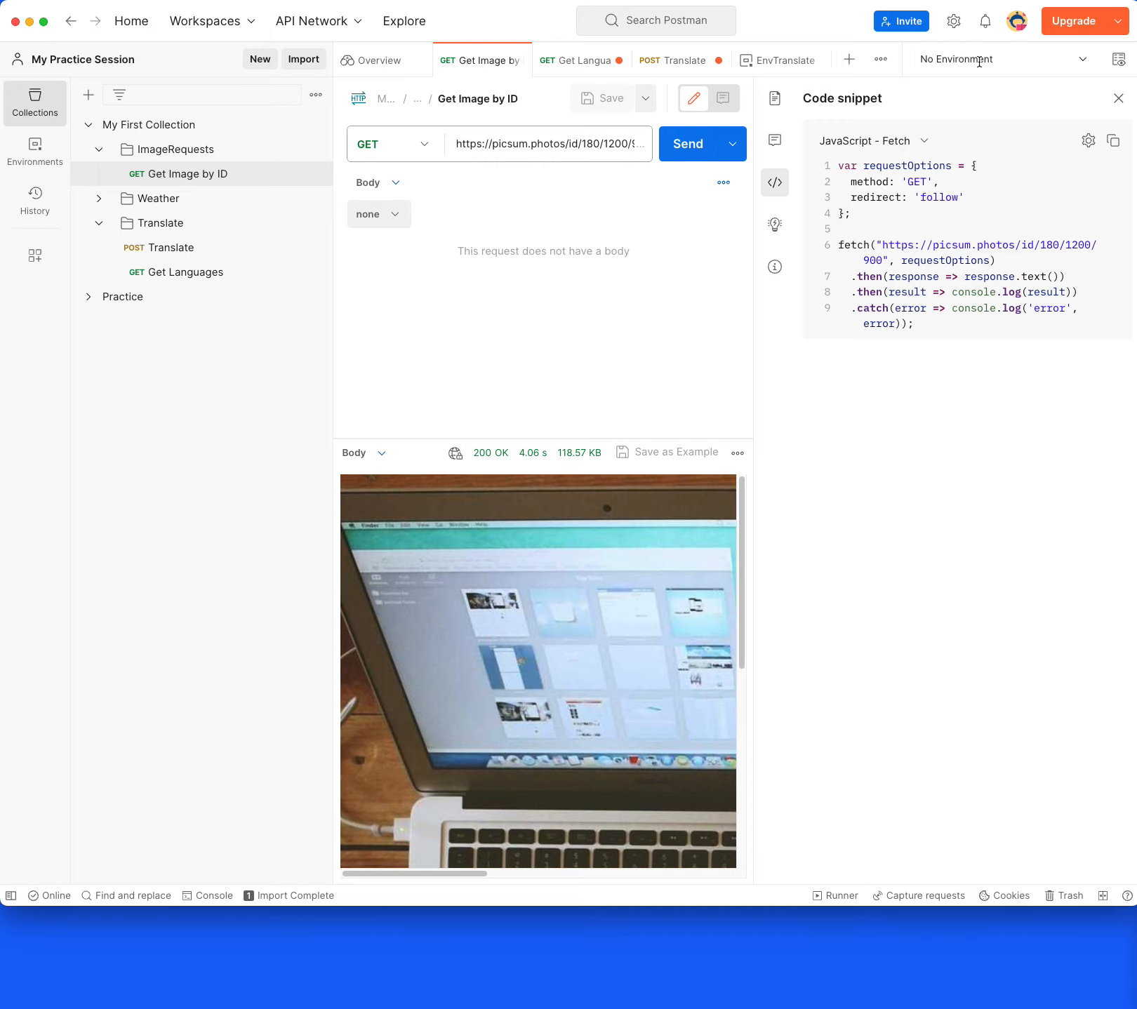
pyautogui.click(918, 141)
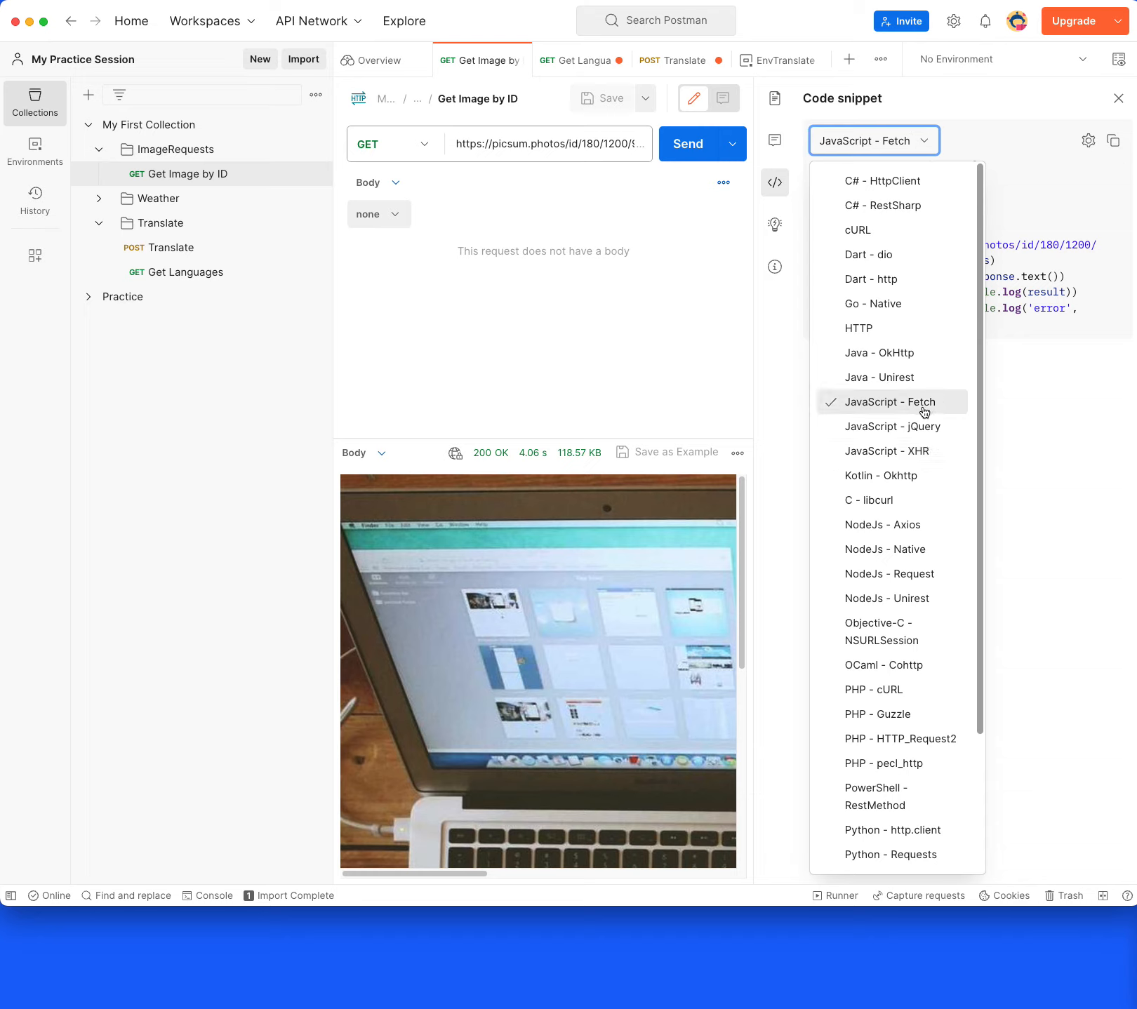
pyautogui.scroll(-3, 925, 413)
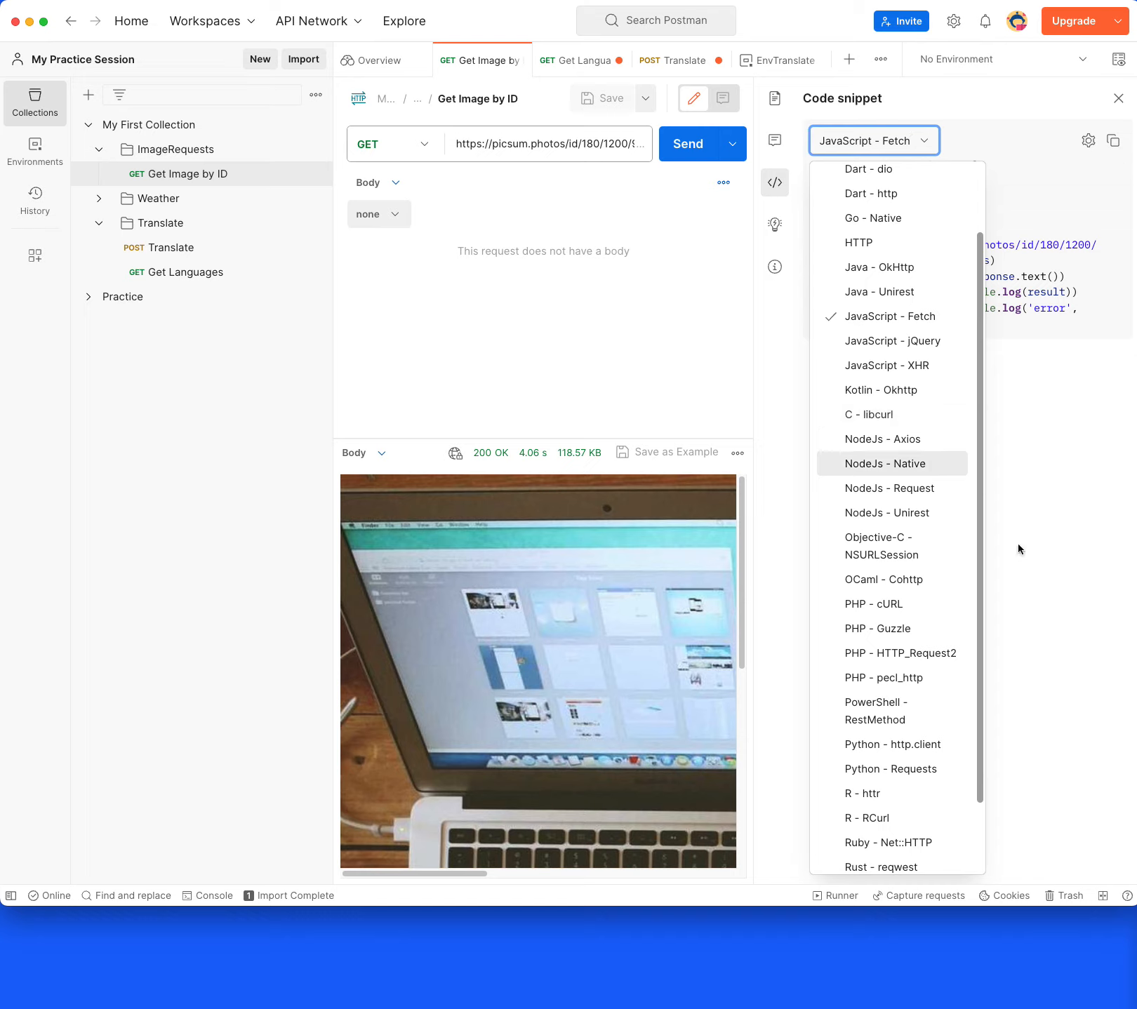
pyautogui.scroll(-3, 946, 496)
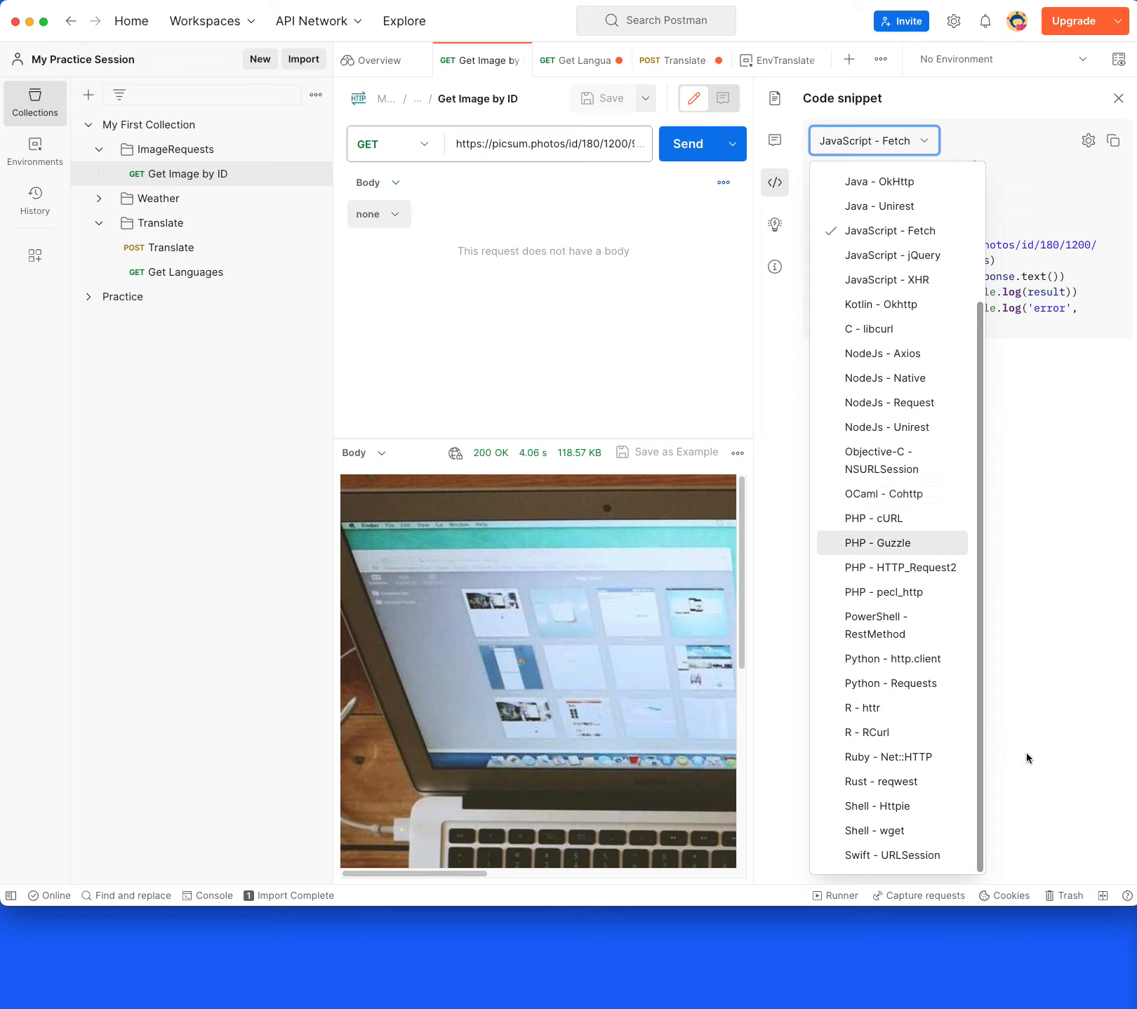
pyautogui.scroll(6, 881, 543)
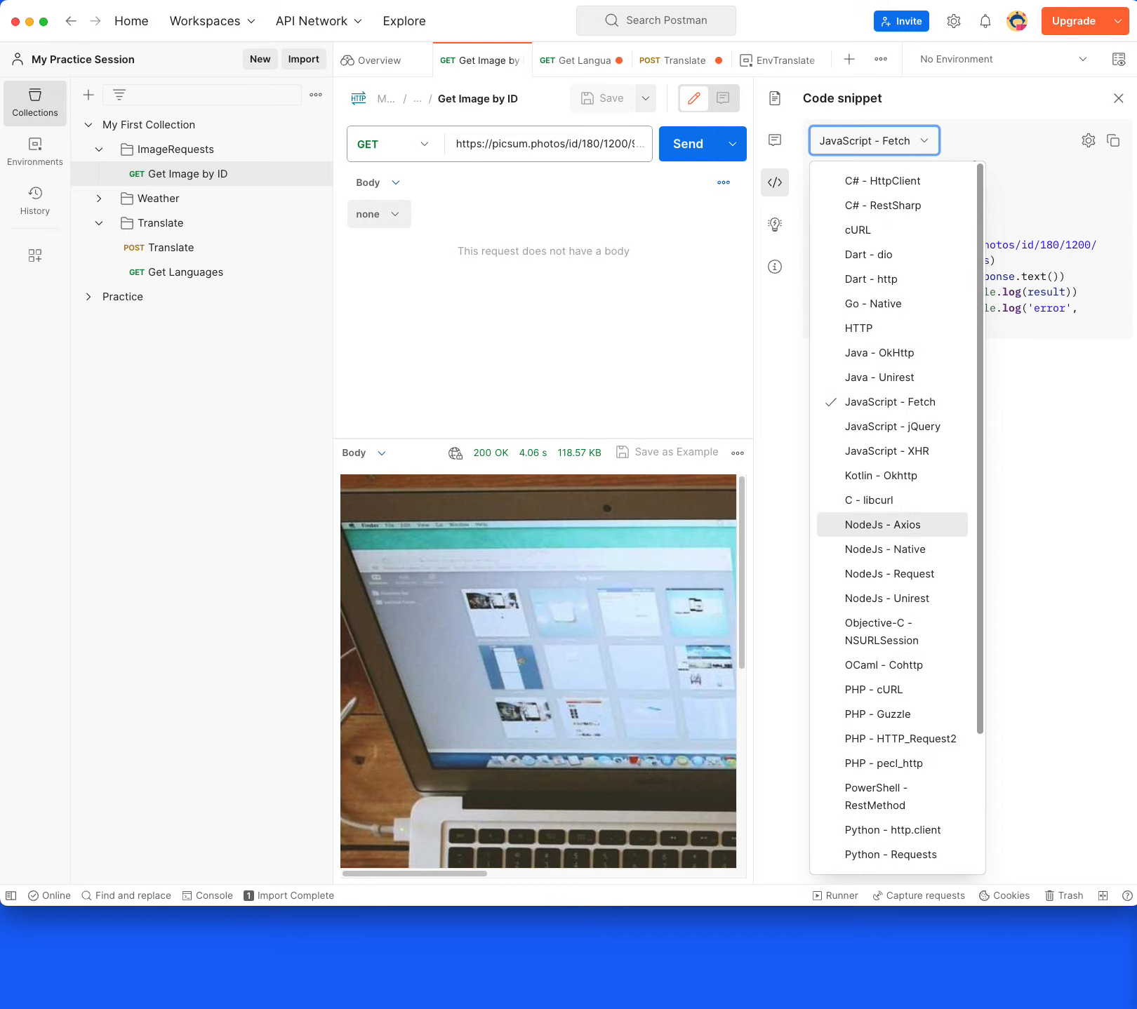
pyautogui.press('super+Tab')
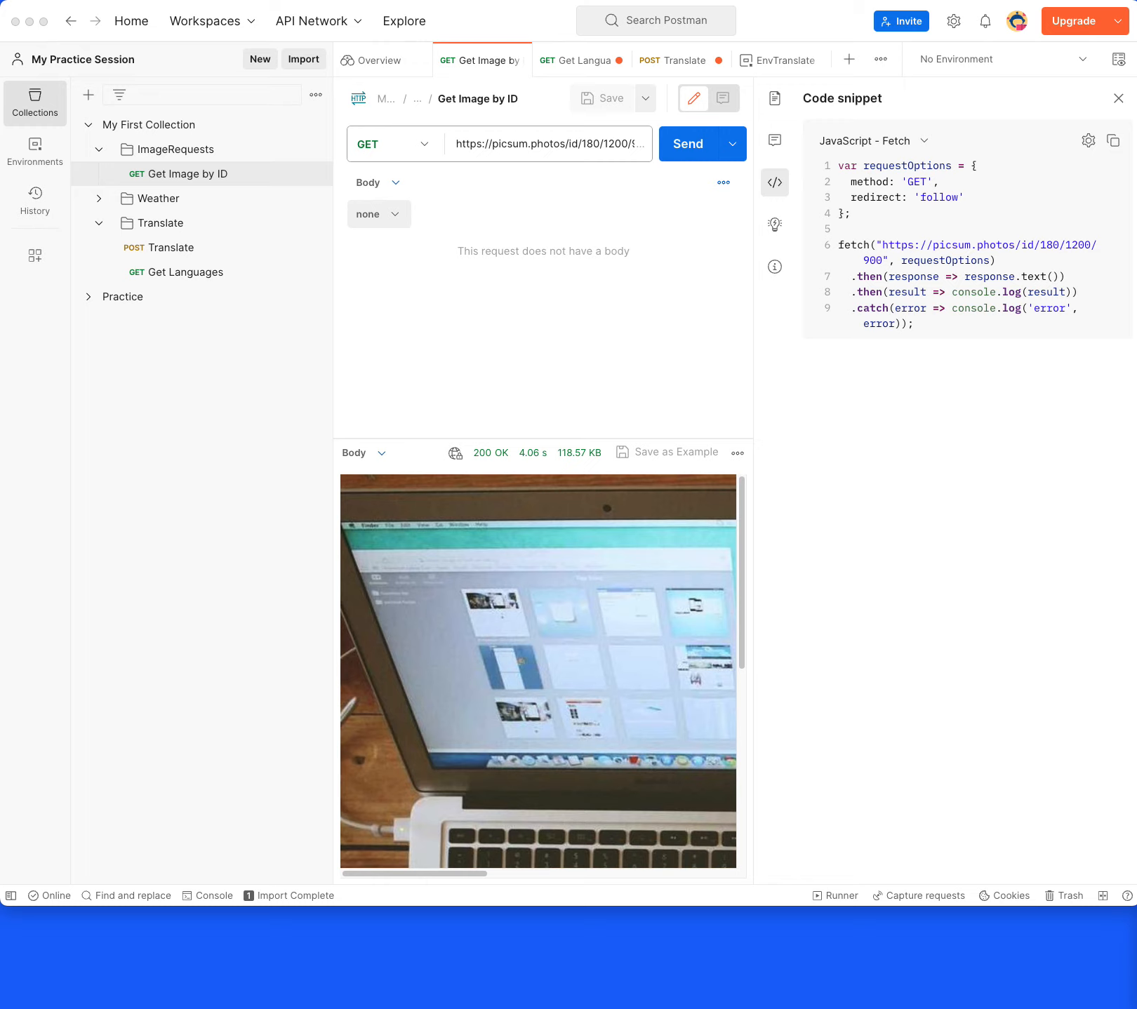
pyautogui.press('super+Tab')
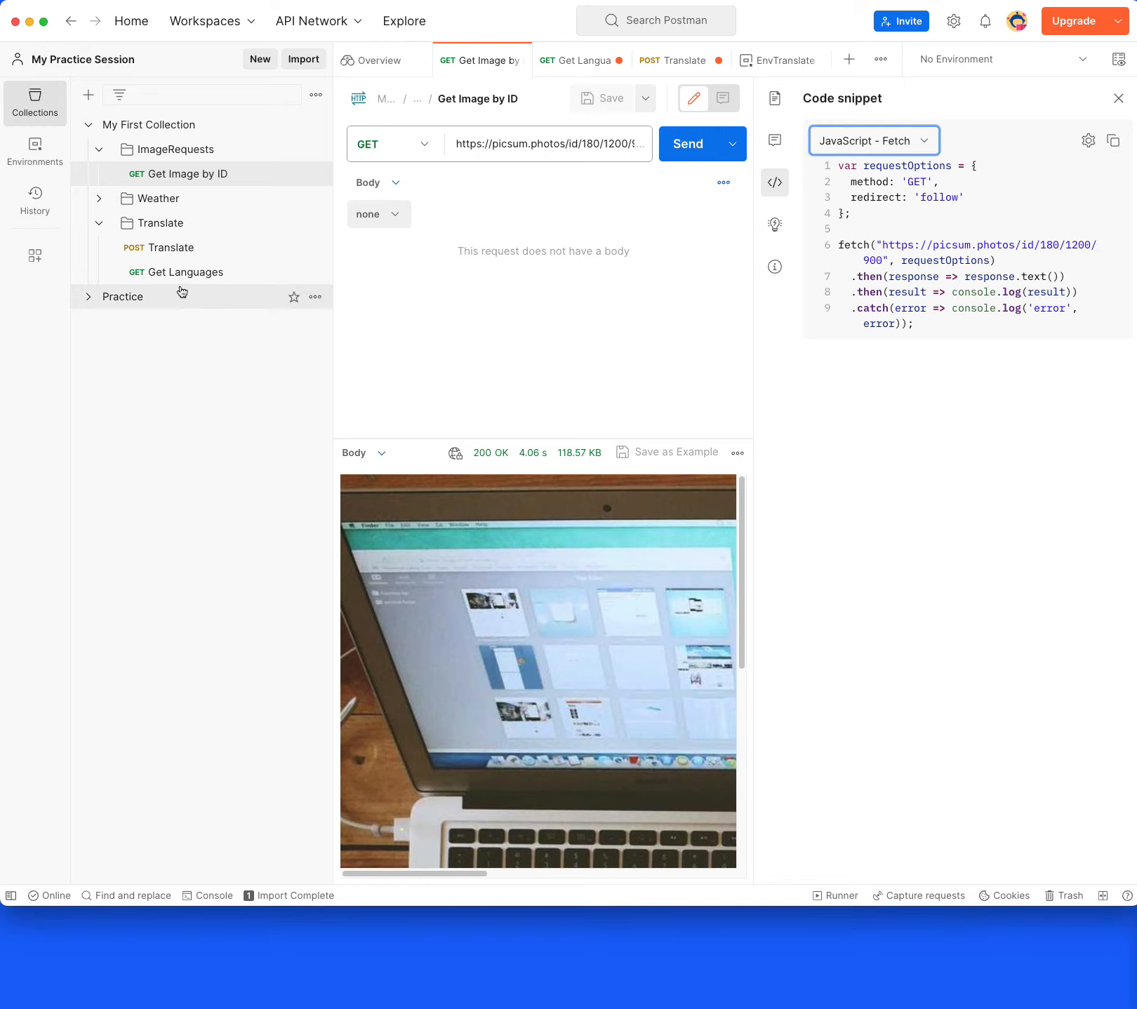
# Review the Translate folder's requests and move Get Languages above the Translate request
pyautogui.click(168, 233)
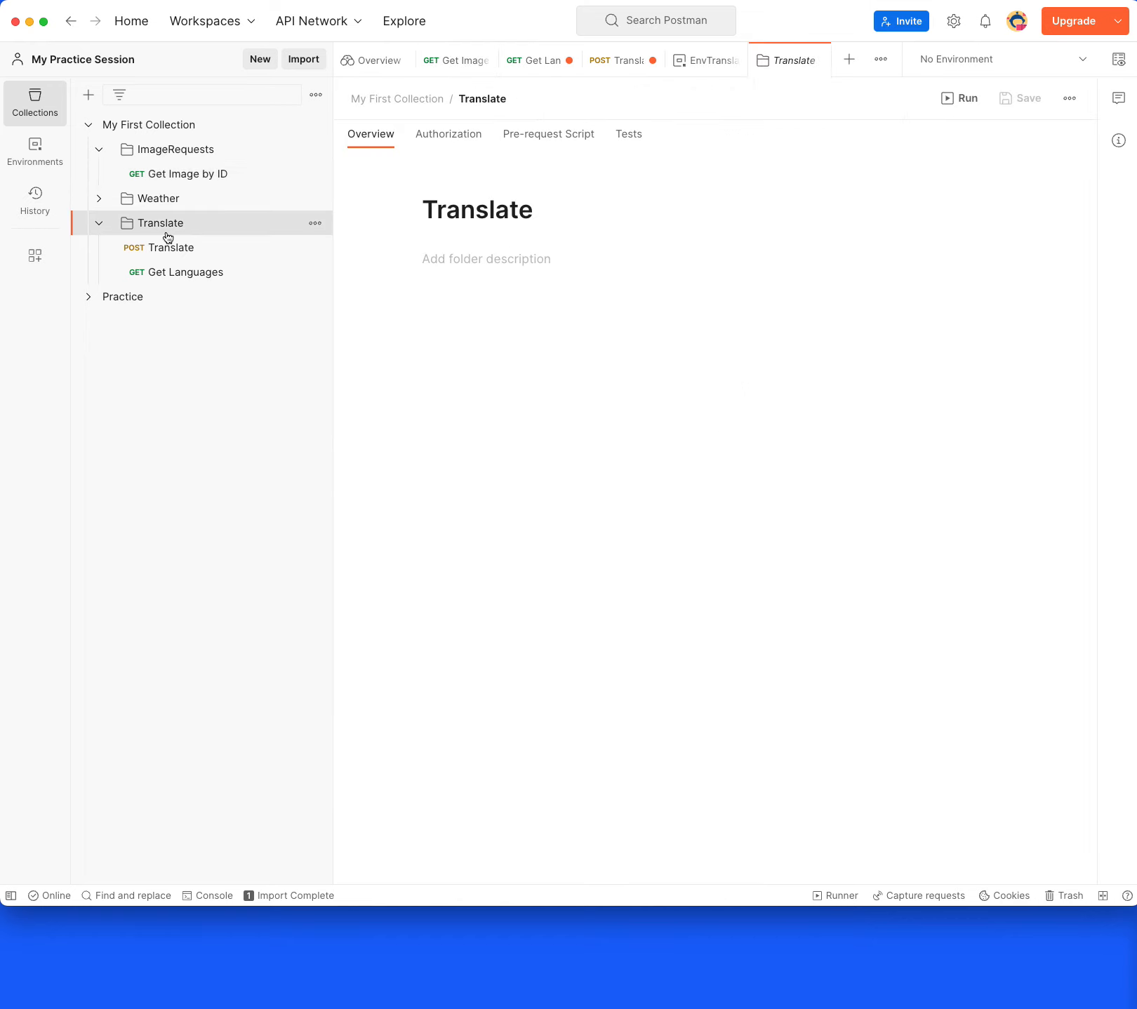
pyautogui.click(172, 247)
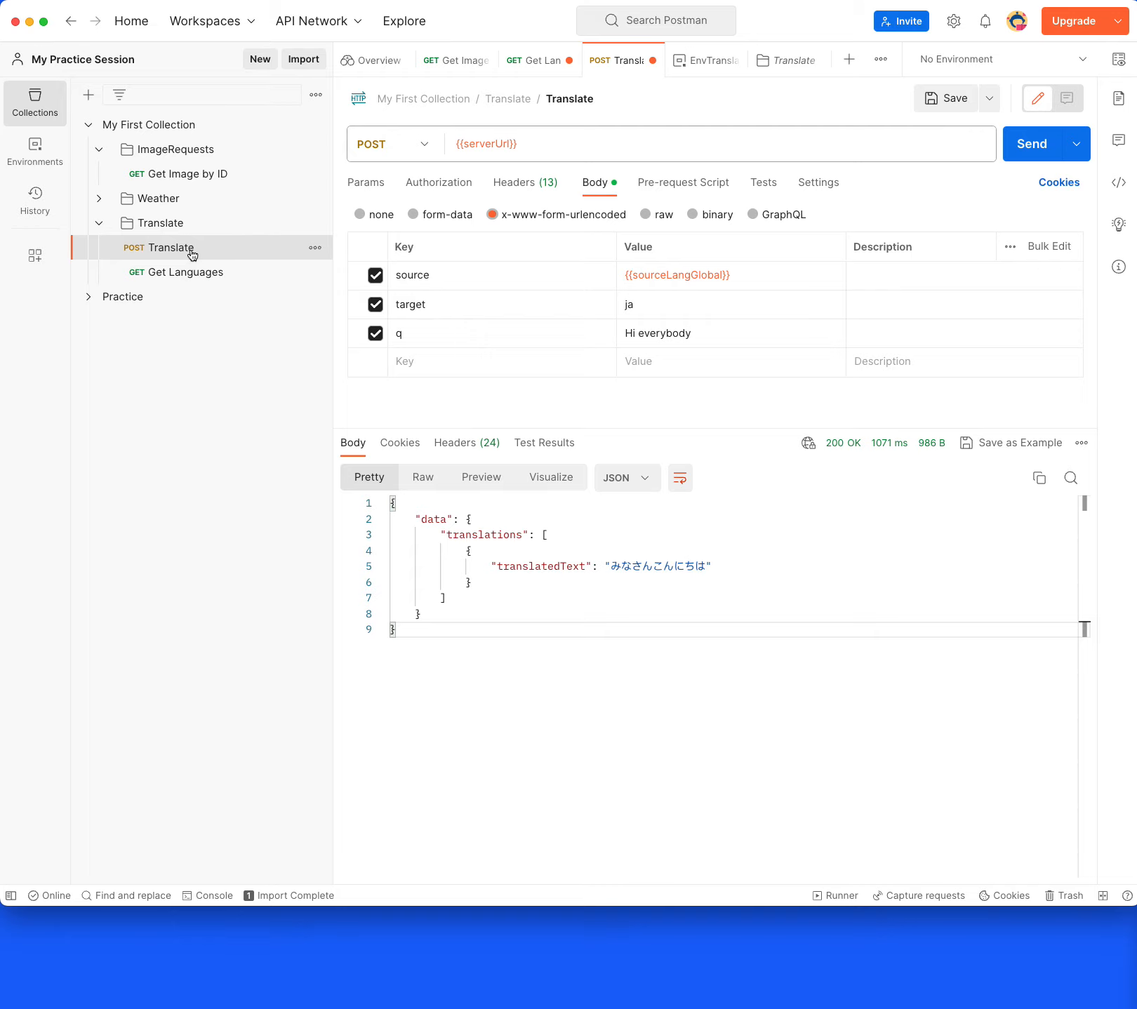
pyautogui.click(189, 280)
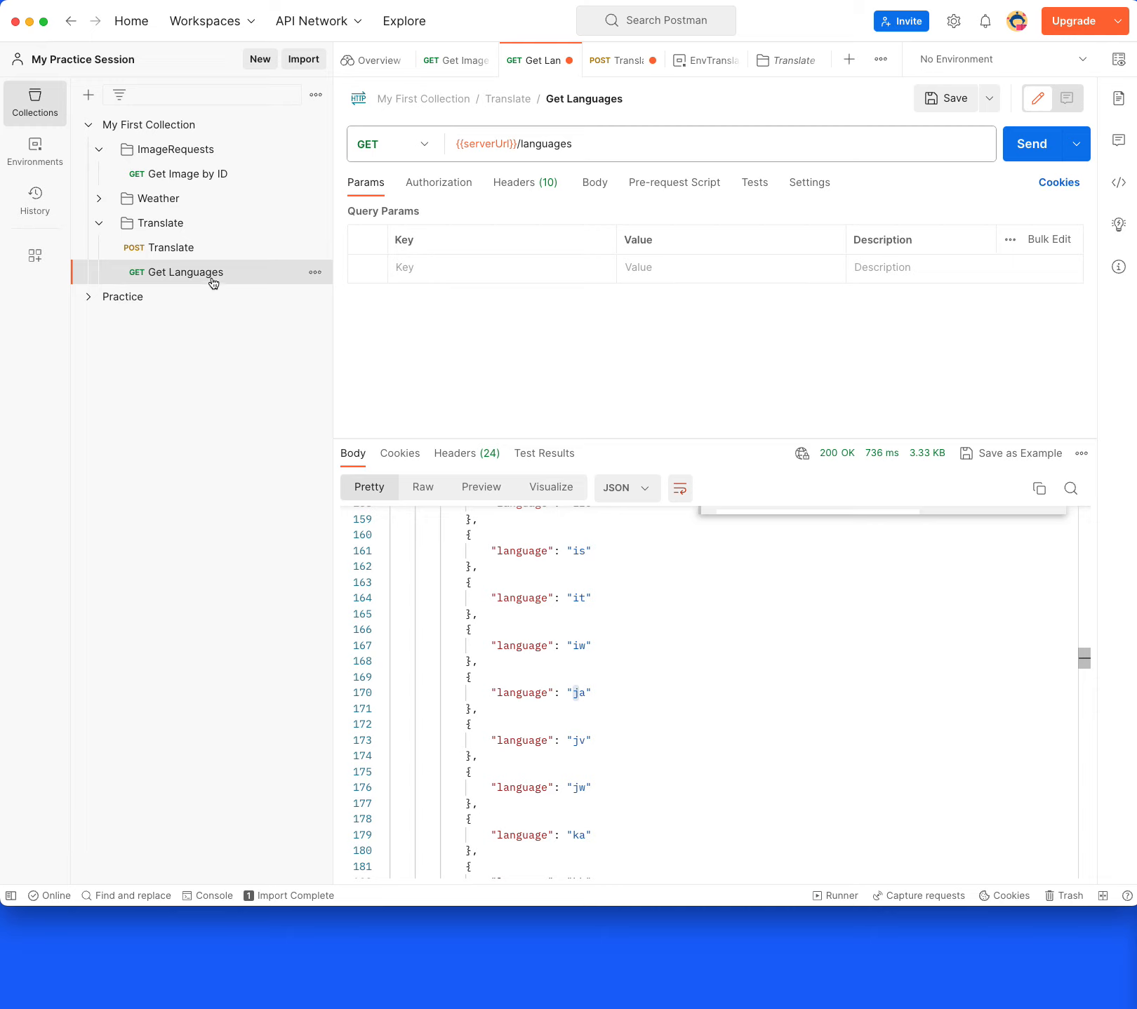
pyautogui.moveTo(186, 242); pyautogui.dragTo(186, 235)
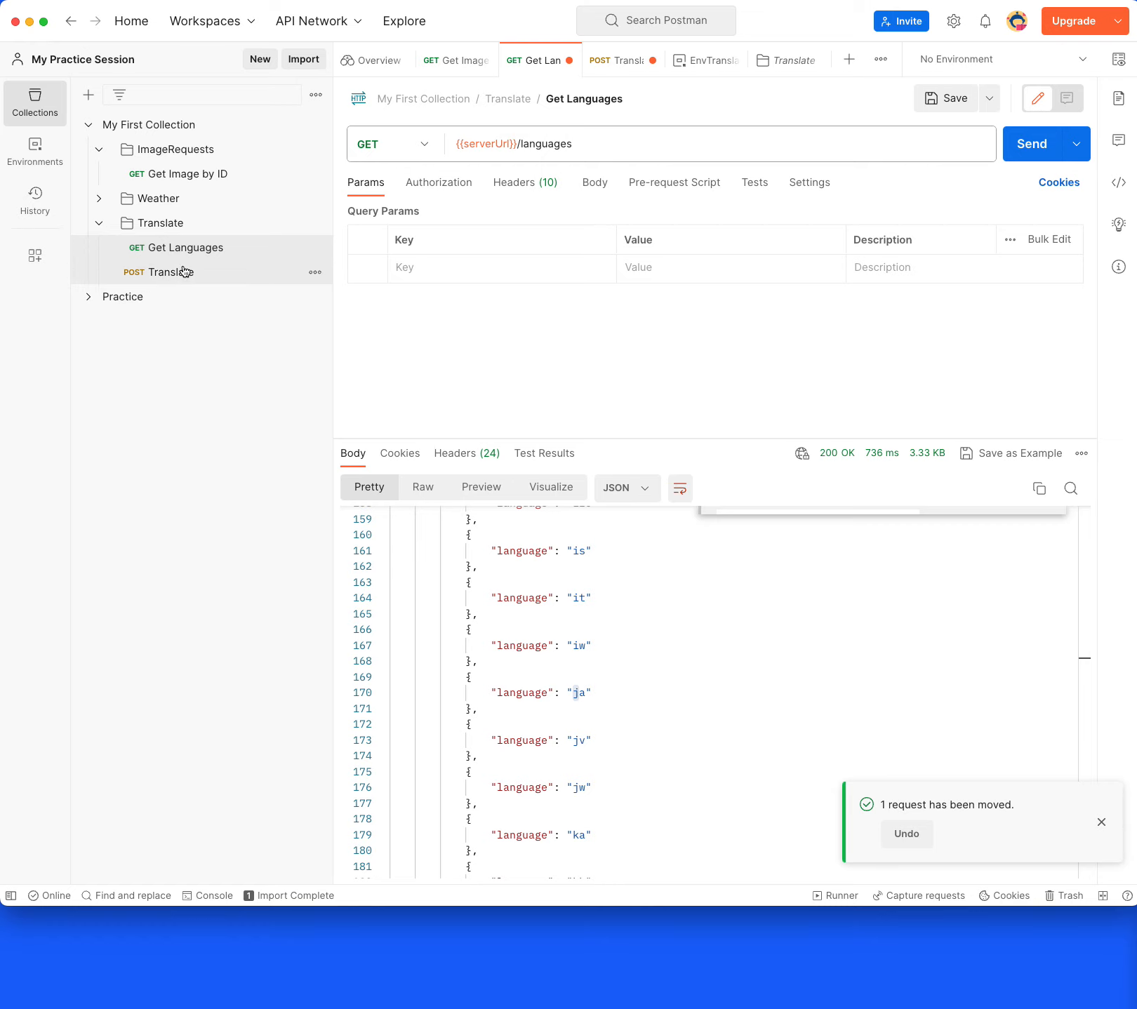
# Send the Get Languages request, followed by the Translate request
pyautogui.click(177, 271)
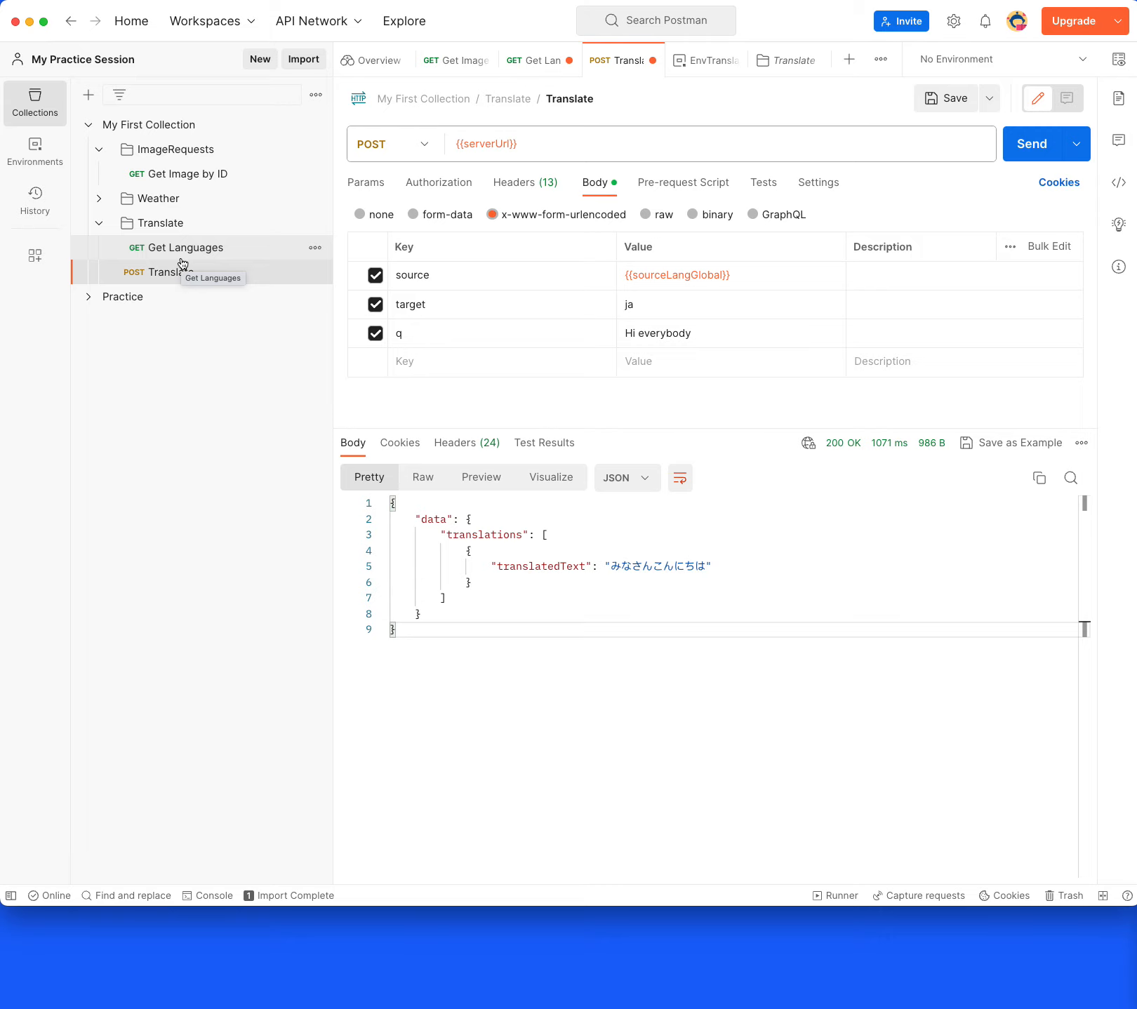
pyautogui.click(189, 250)
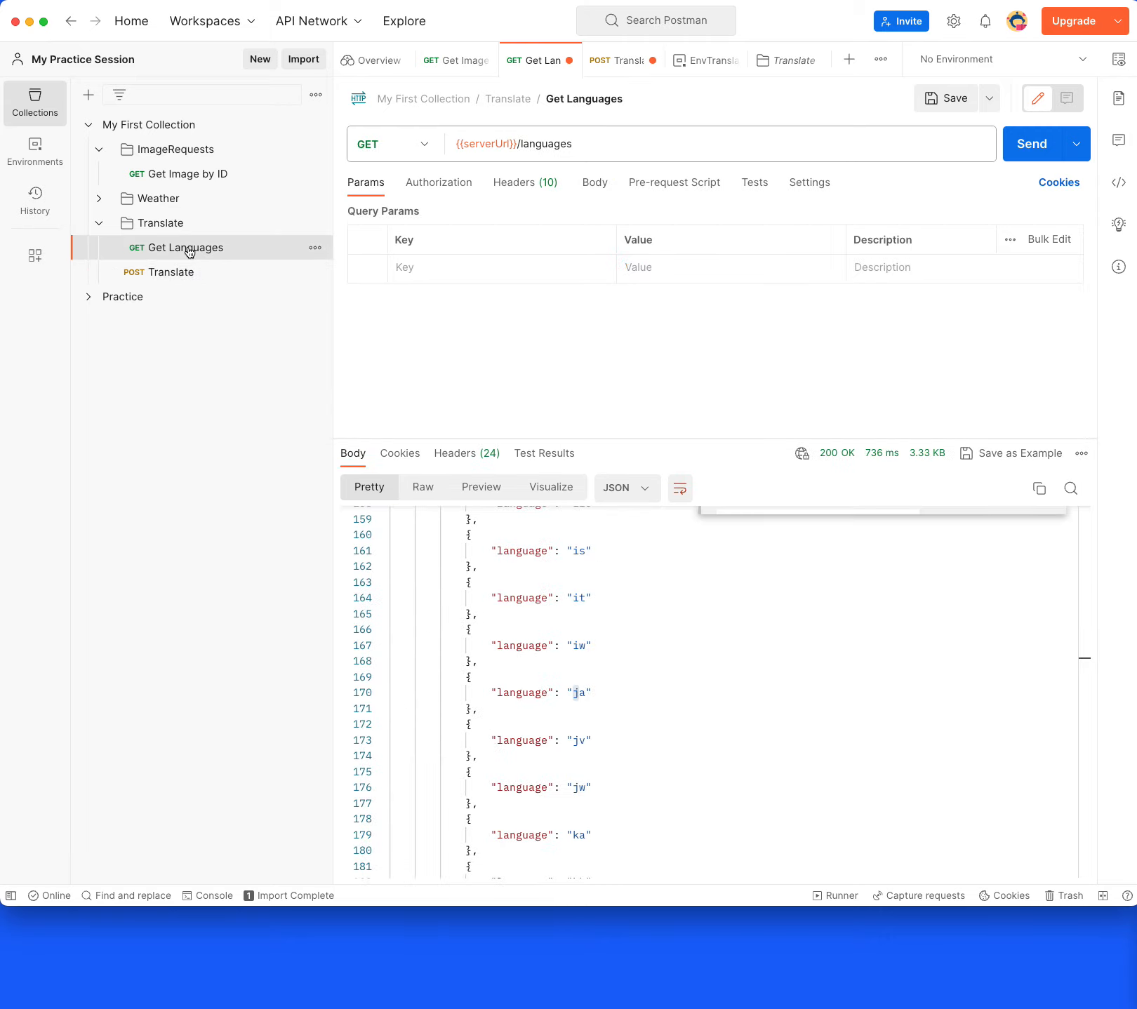
pyautogui.click(1030, 143)
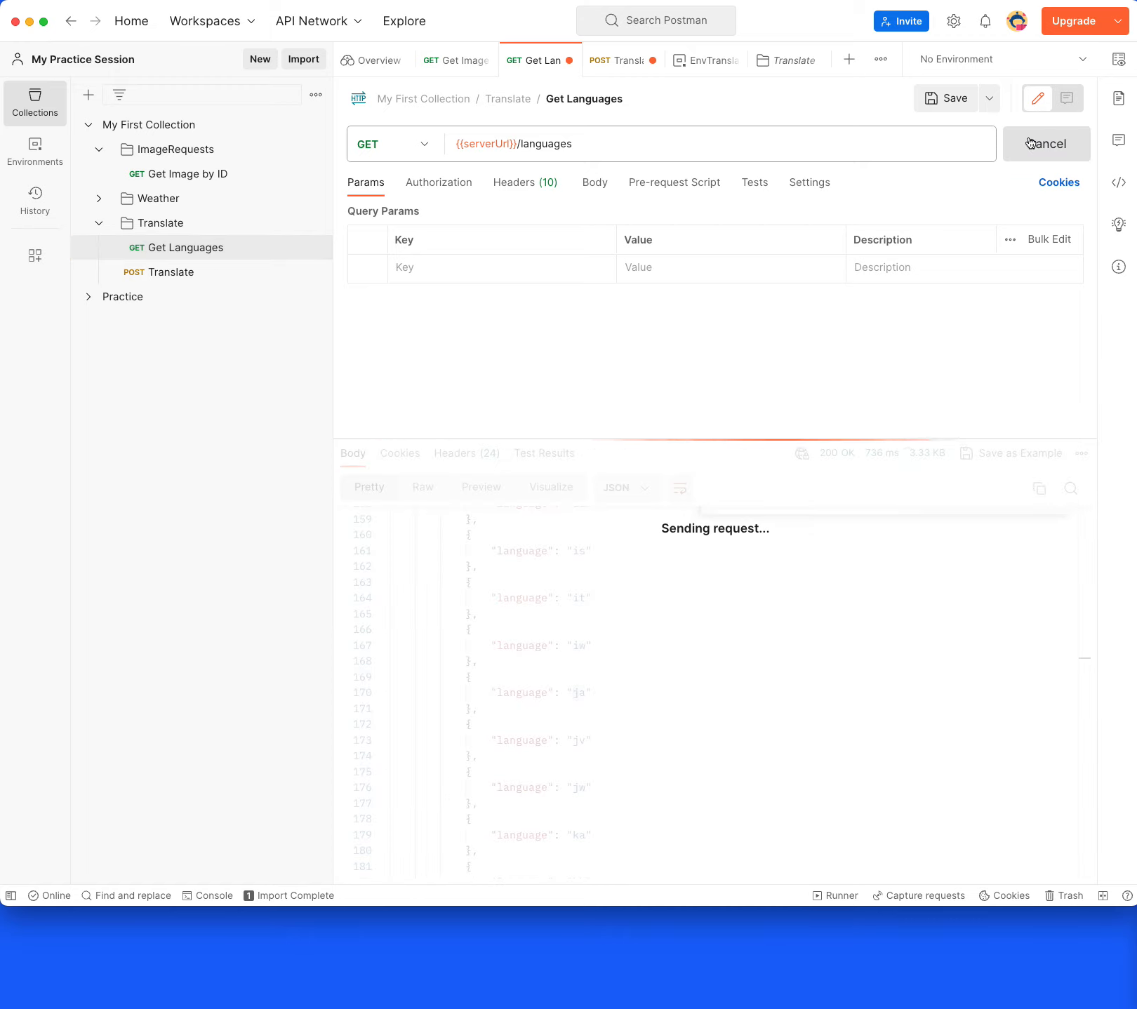
pyautogui.click(195, 279)
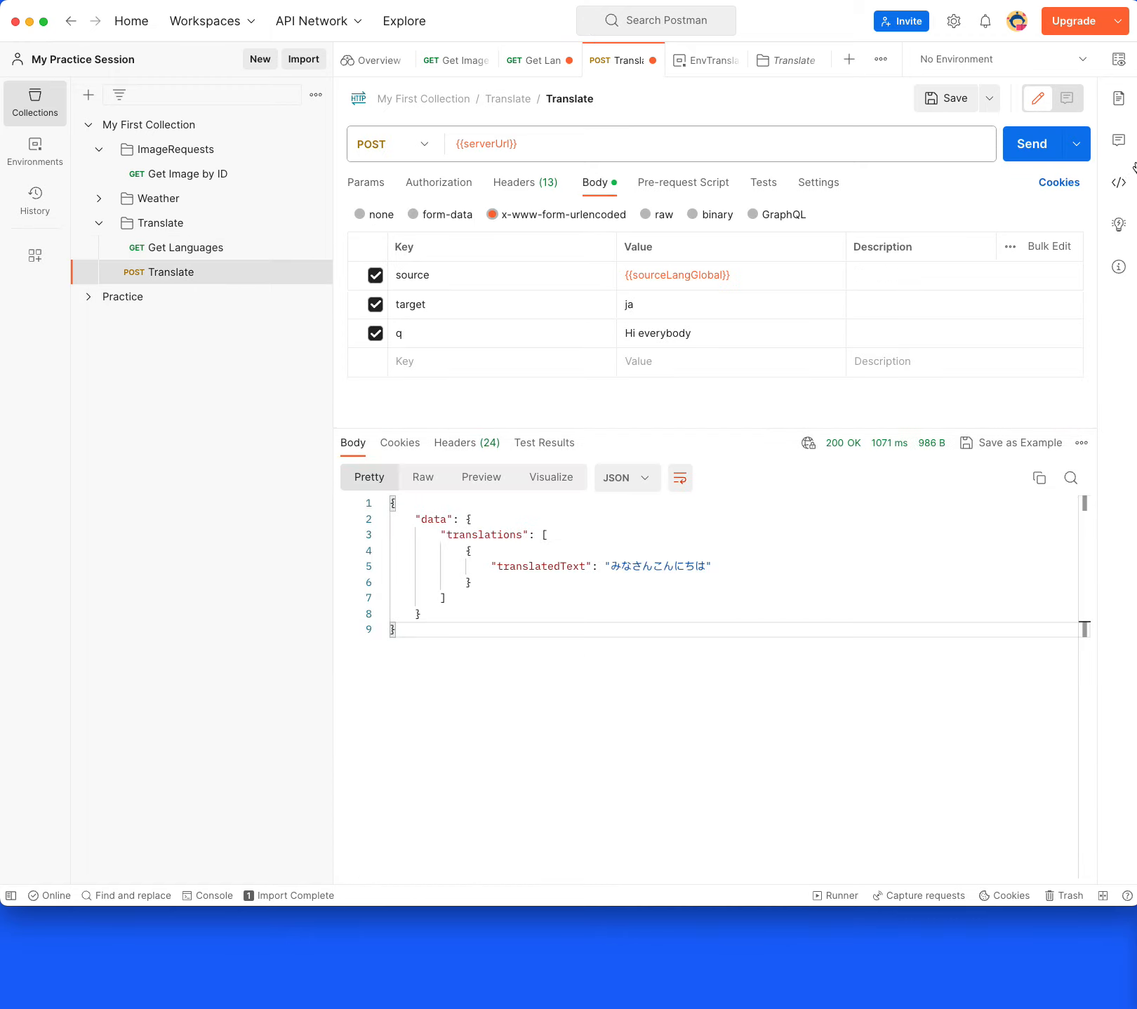
pyautogui.click(1030, 143)
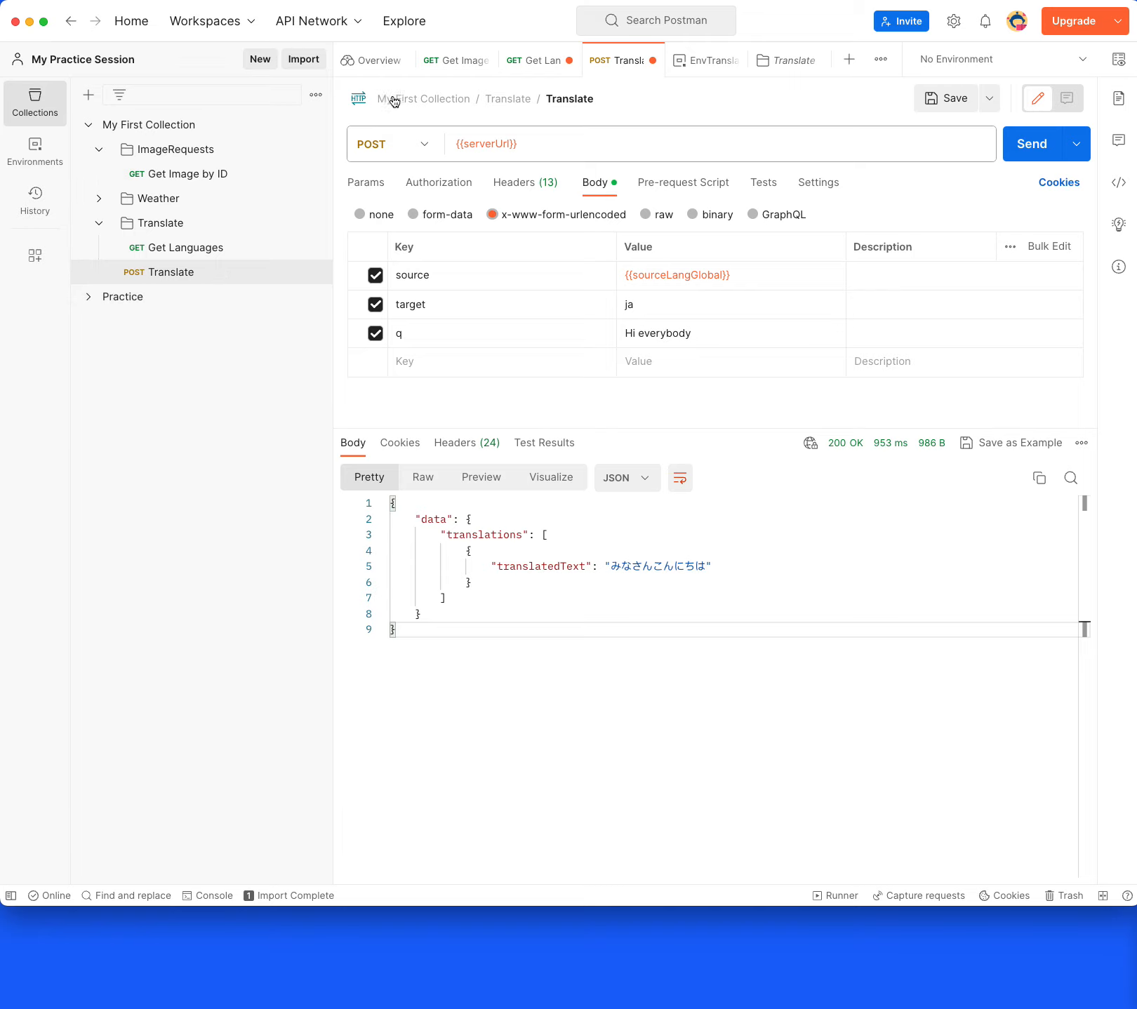
# Close the workspace Overview and the Translate folder overview, leaving the requests and EnvTranslate open
pyautogui.click(877, 63)
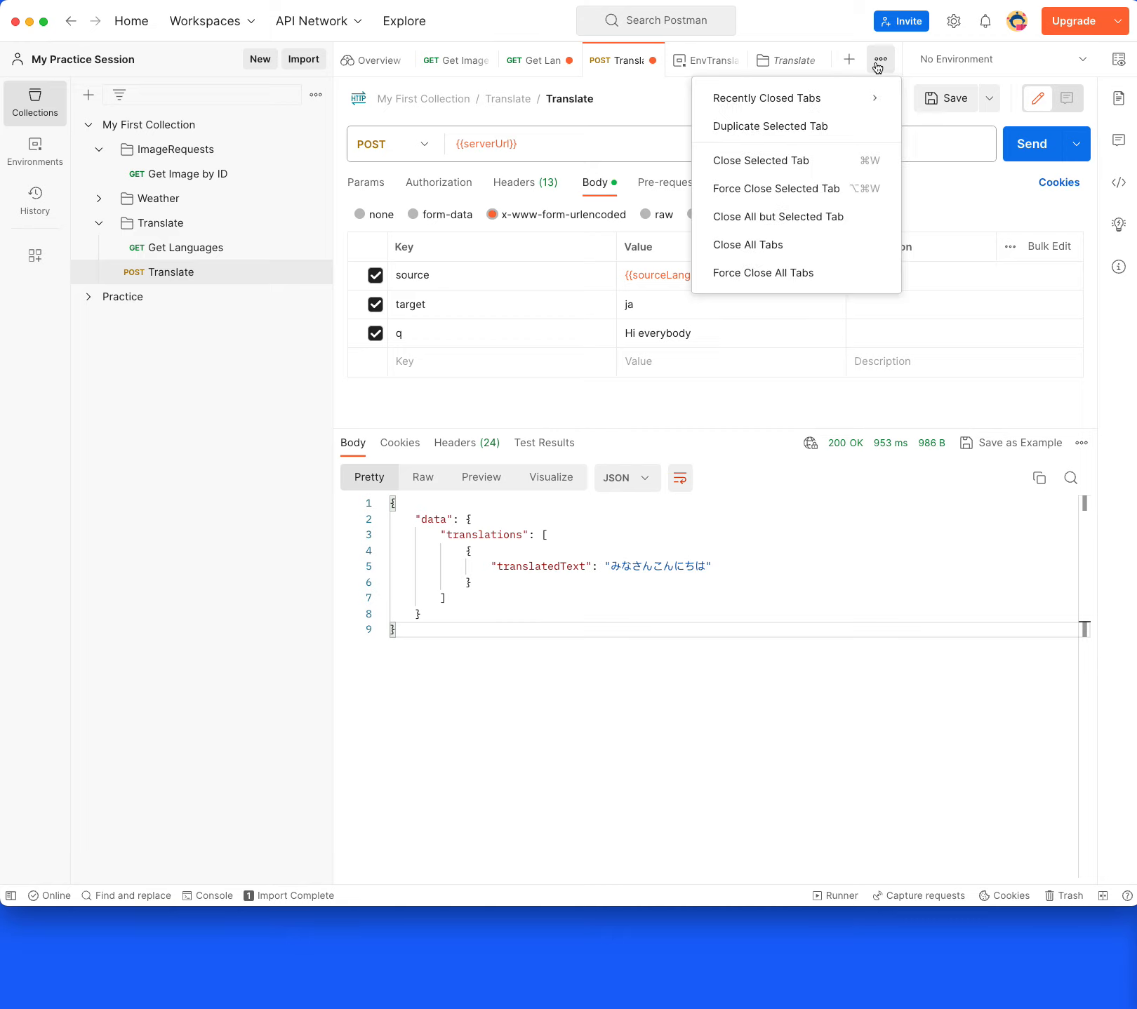
pyautogui.click(822, 510)
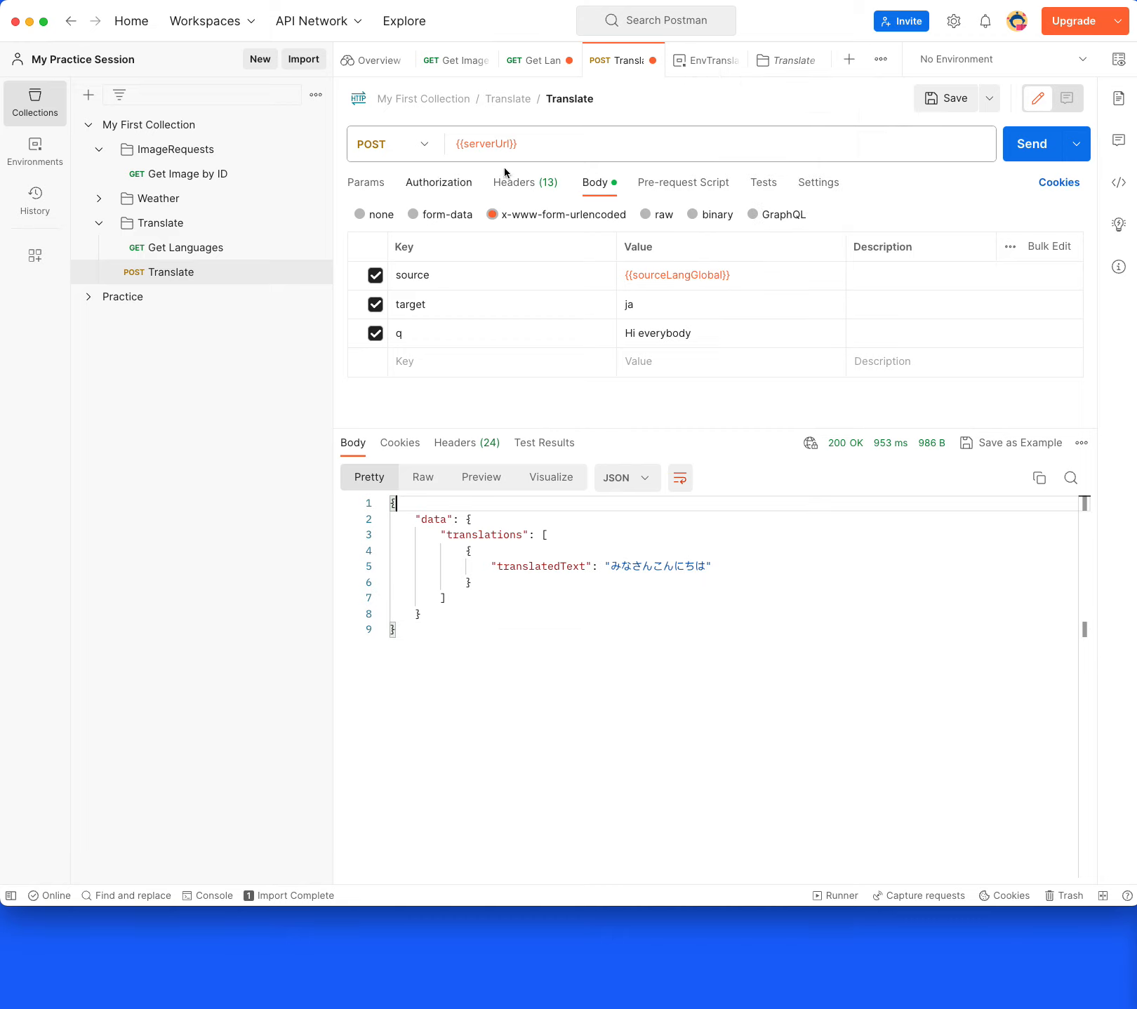
pyautogui.click(407, 62)
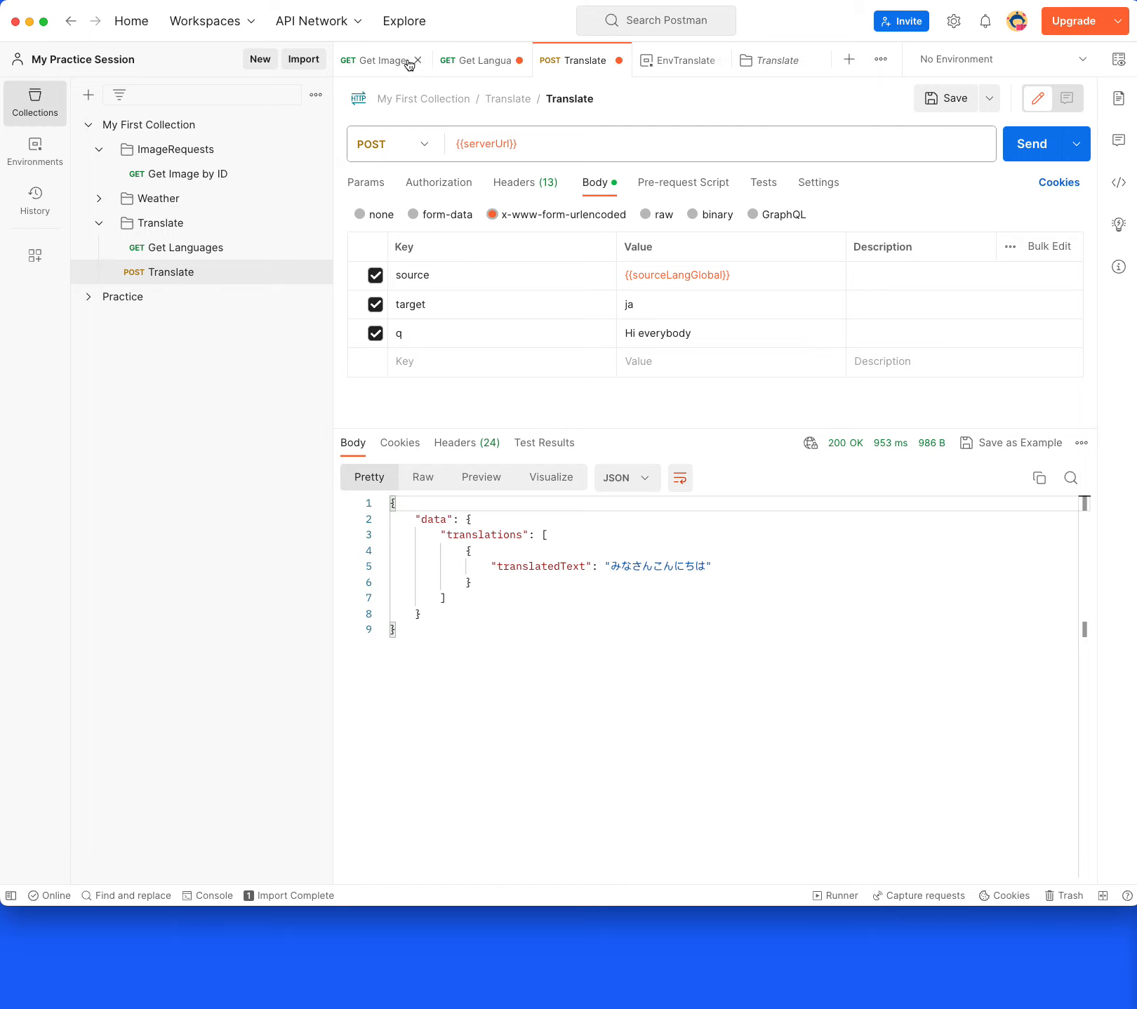
pyautogui.click(806, 60)
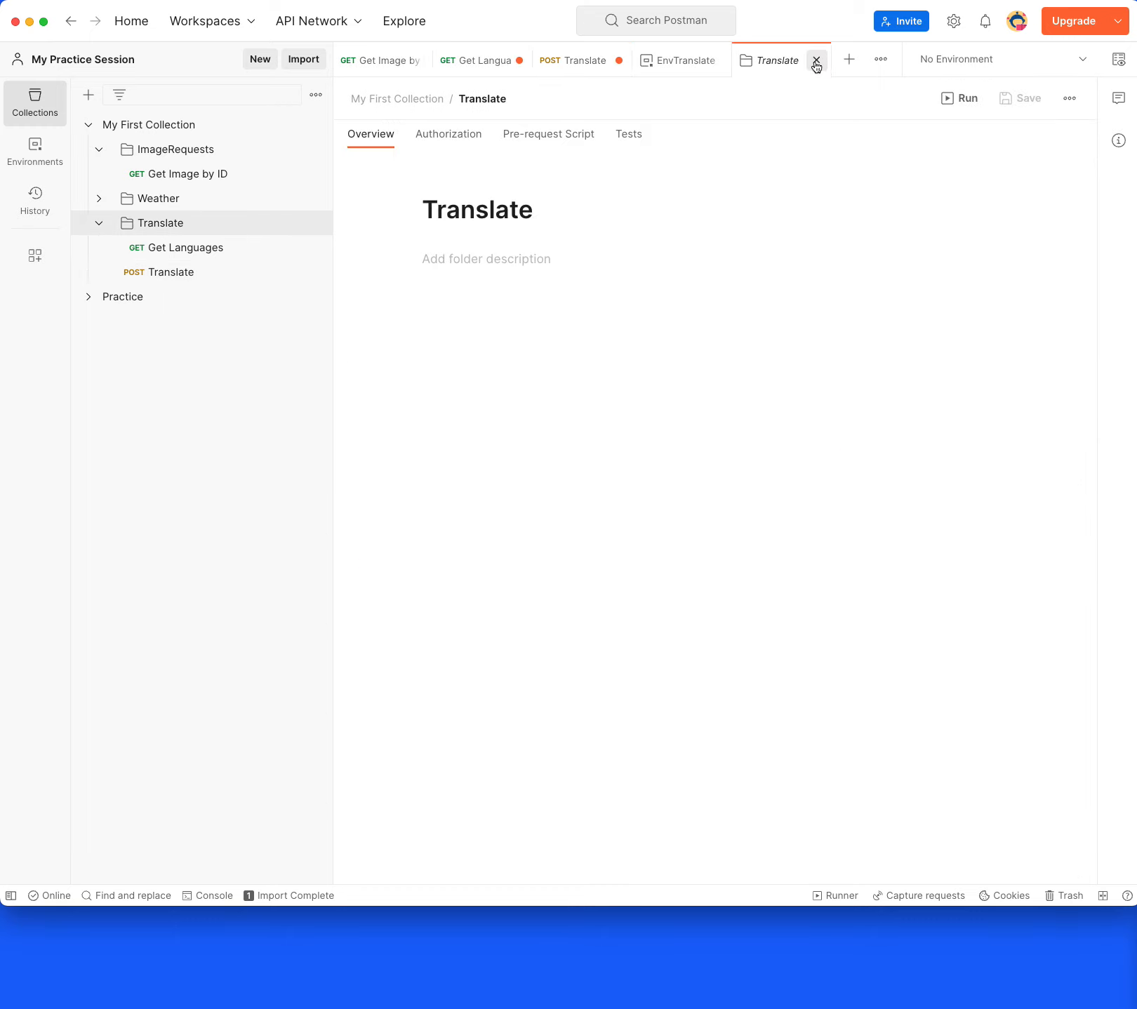
pyautogui.click(817, 61)
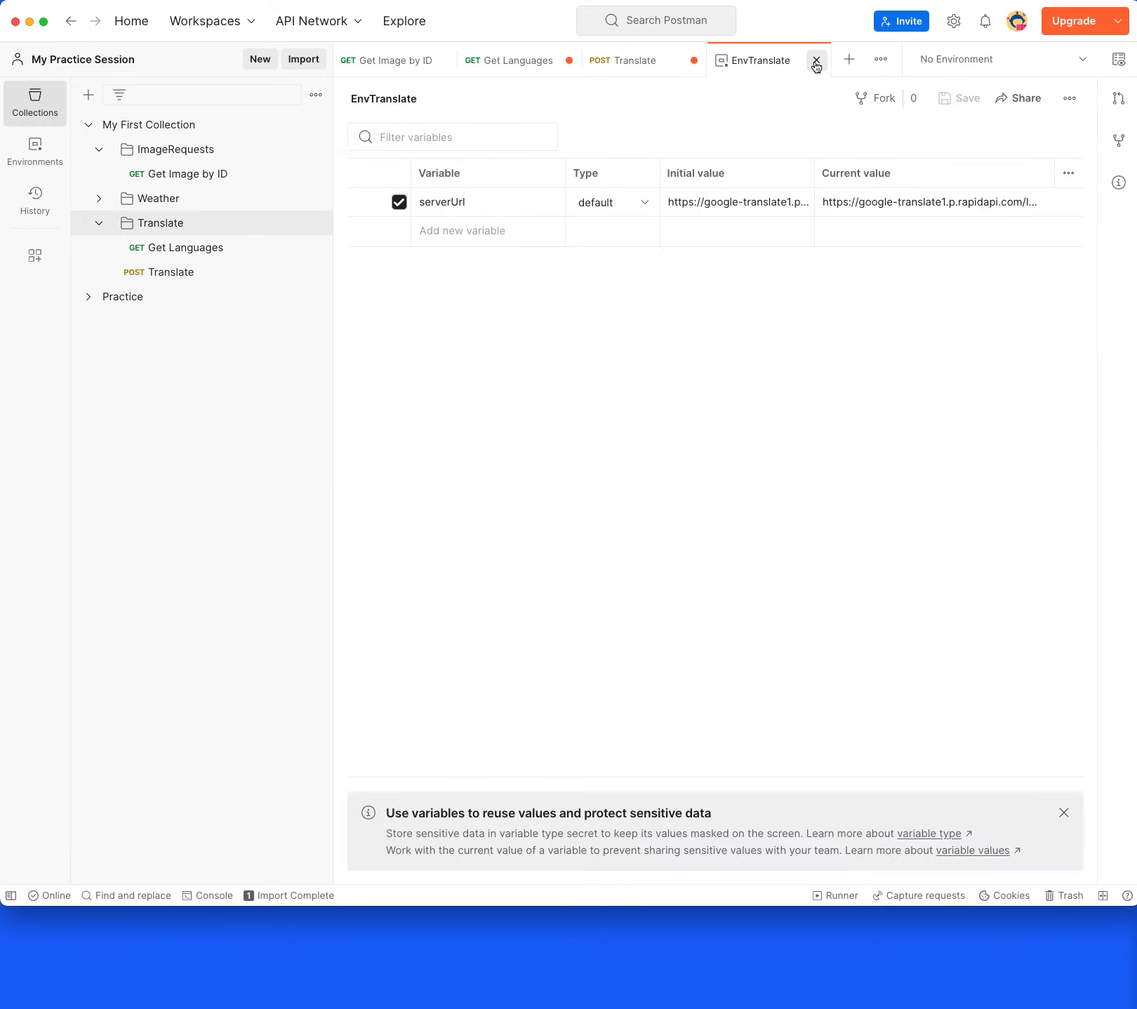
# Save the changes to the Translate and Get Languages requests and return to Get Image by ID
pyautogui.click(653, 59)
pyautogui.click(523, 64)
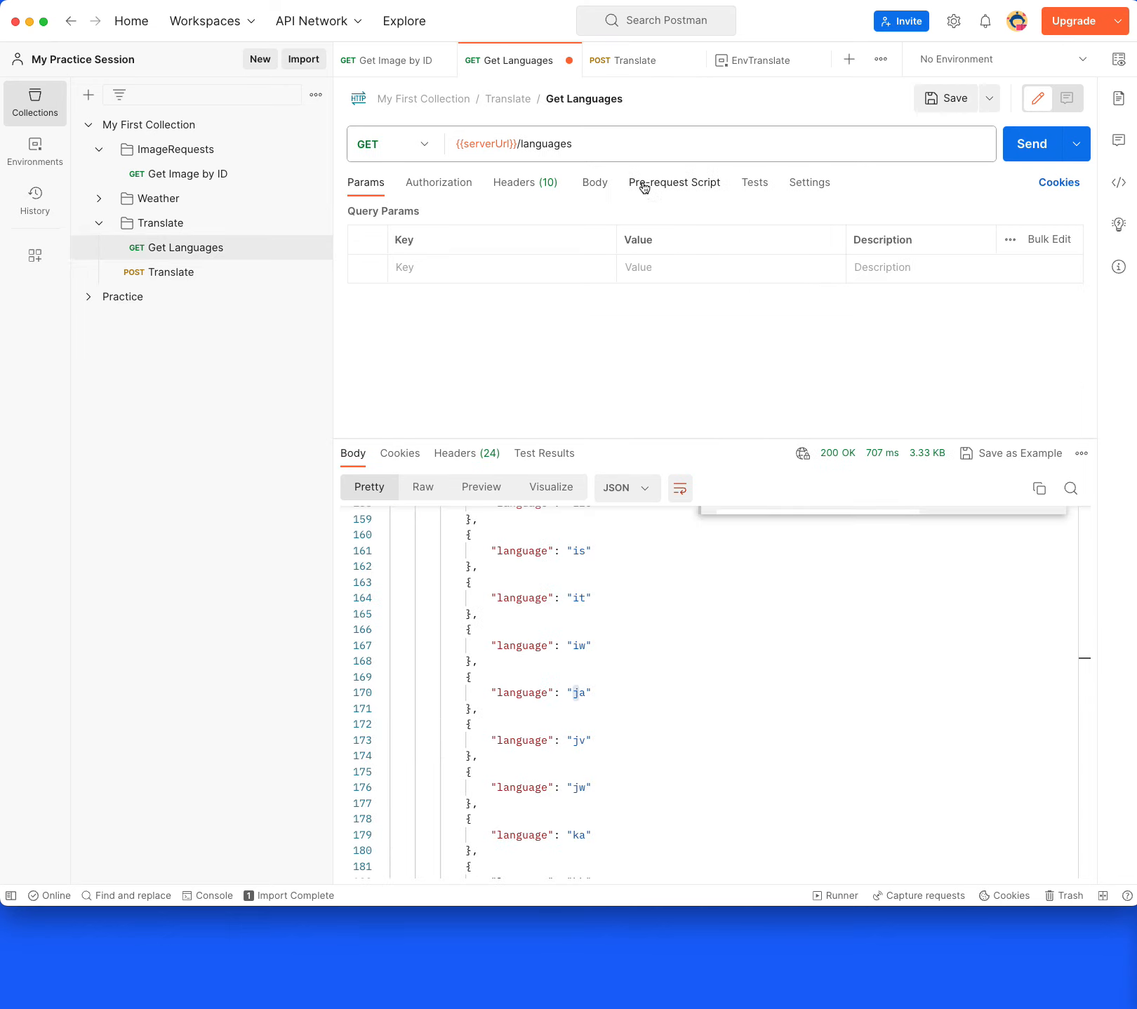
pyautogui.hotkey('ctrl', 's')
pyautogui.click(421, 61)
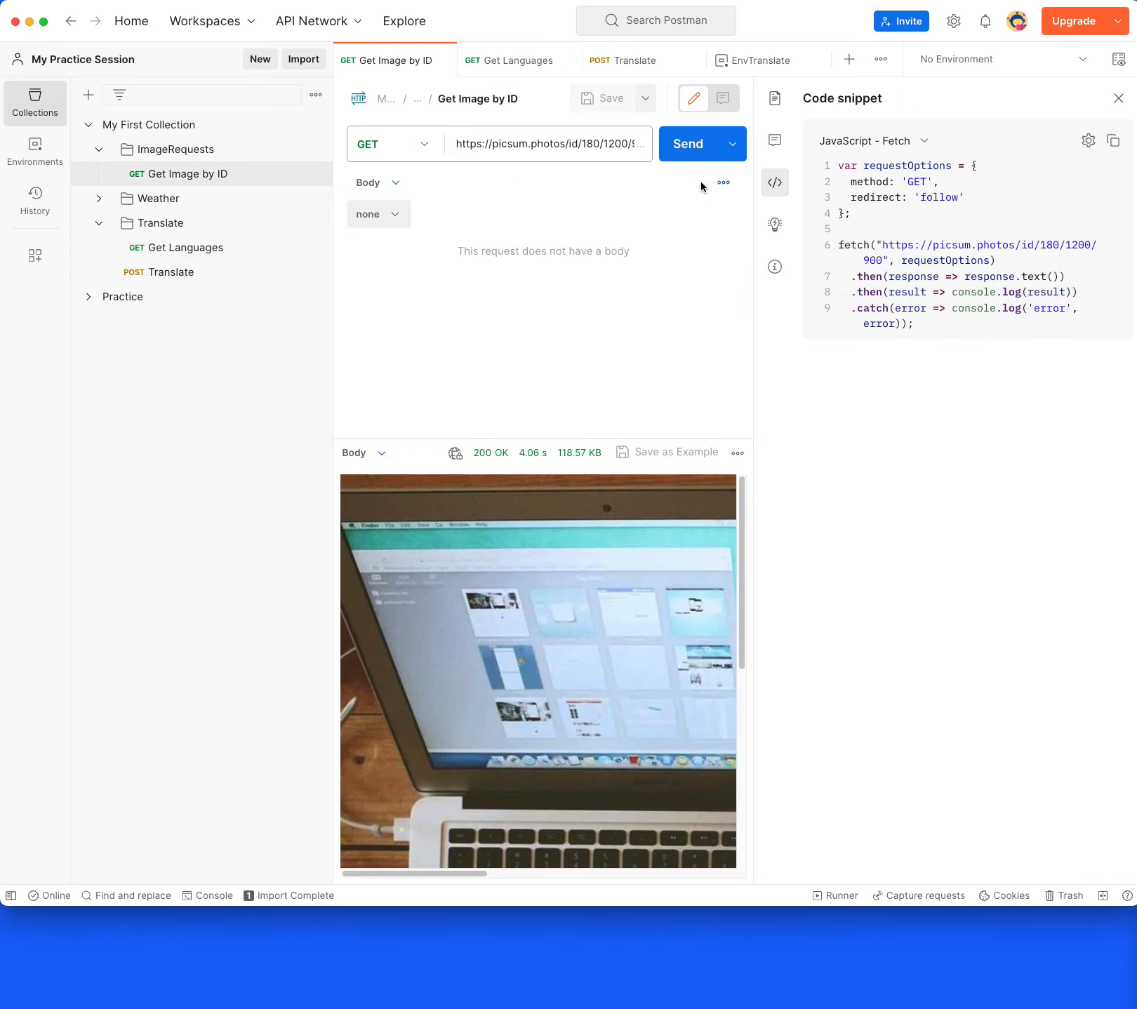
pyautogui.click(846, 66)
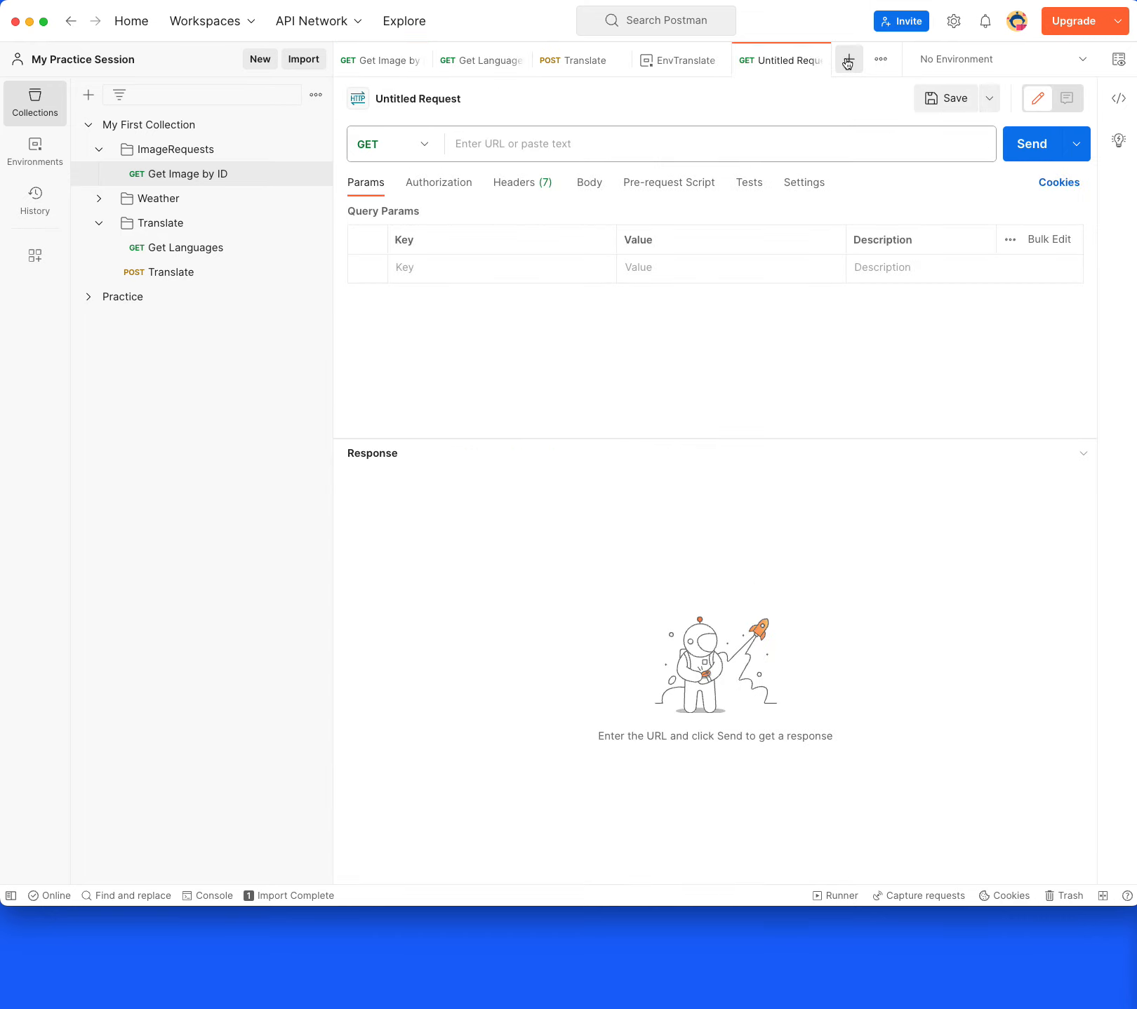
pyautogui.click(818, 60)
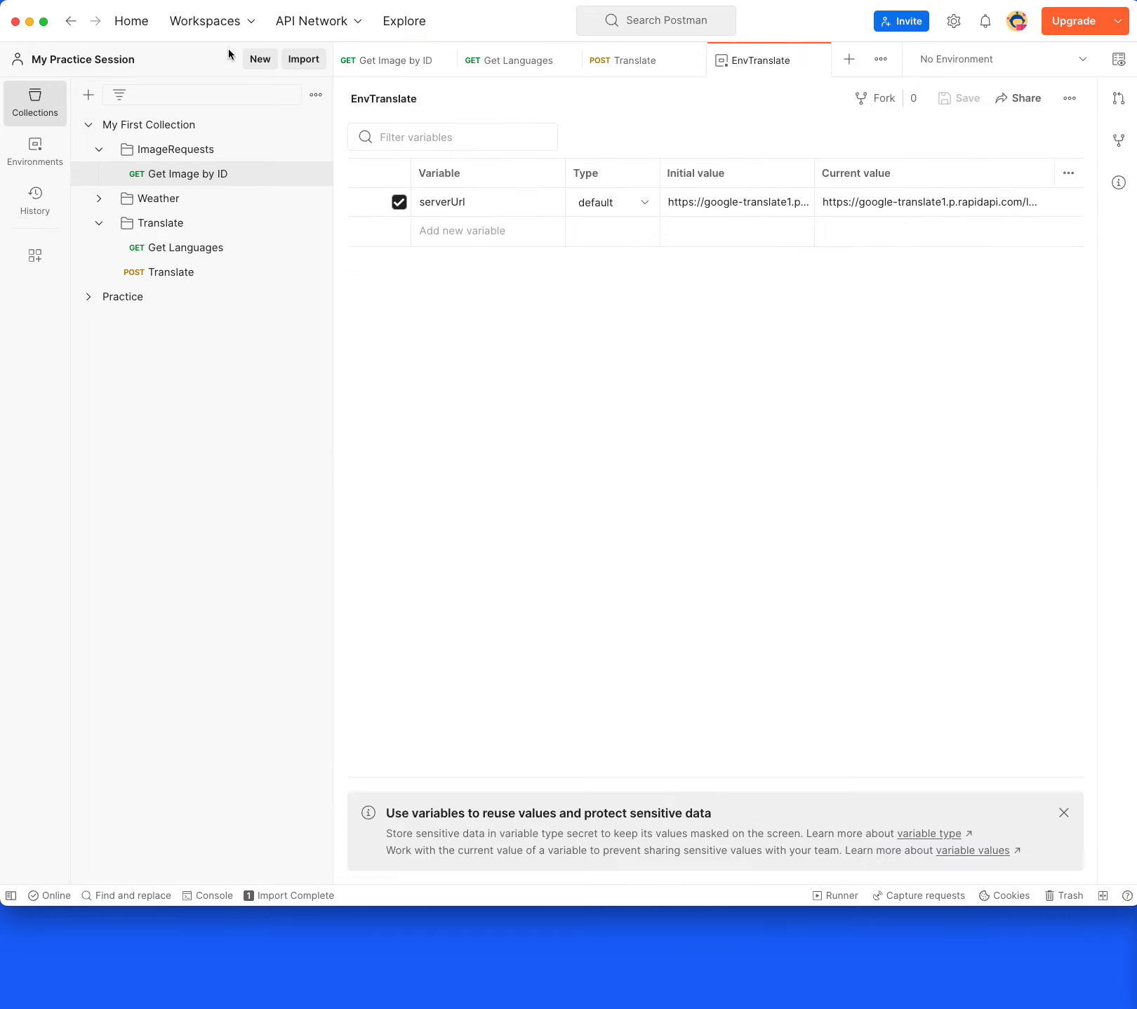
pyautogui.click(133, 21)
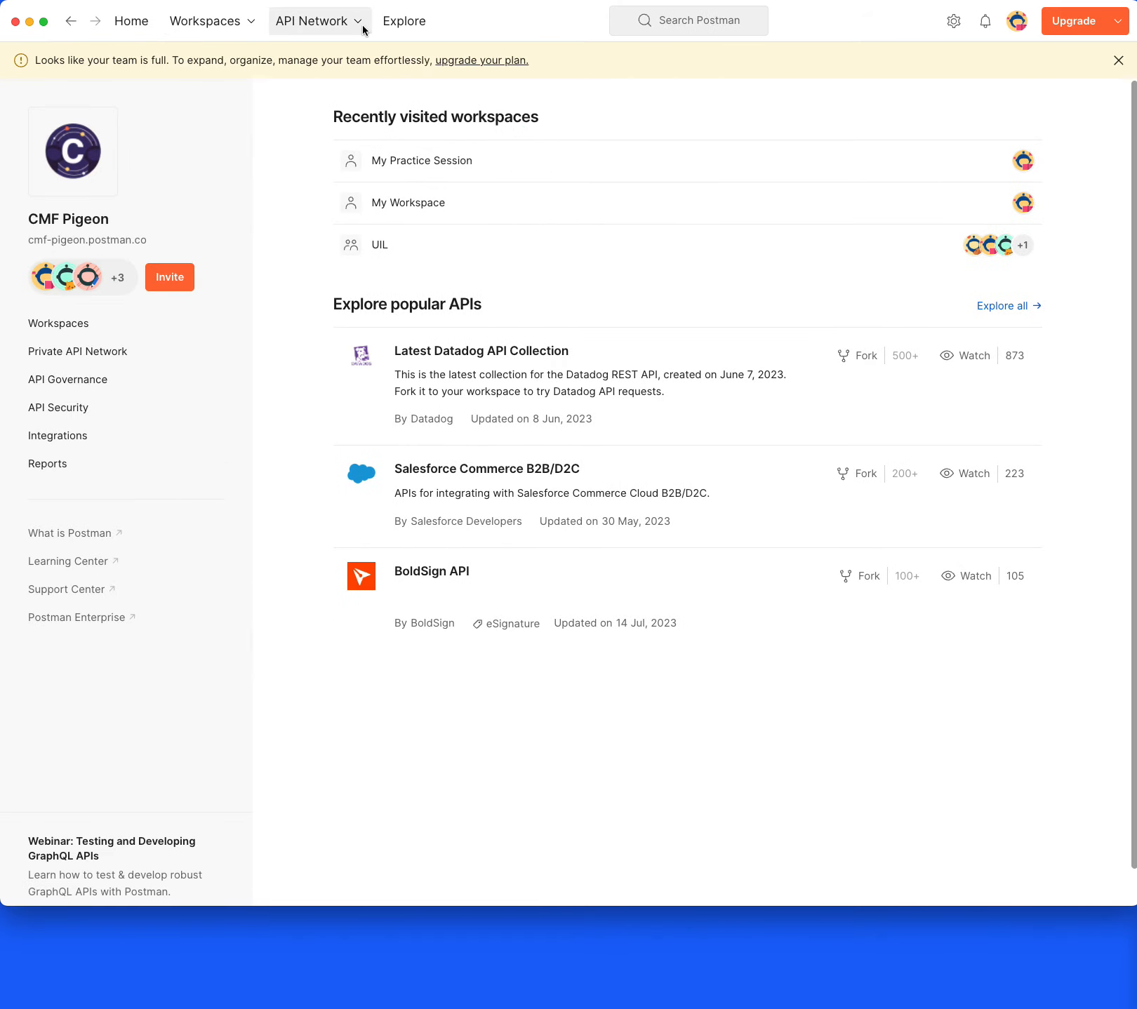
pyautogui.click(71, 21)
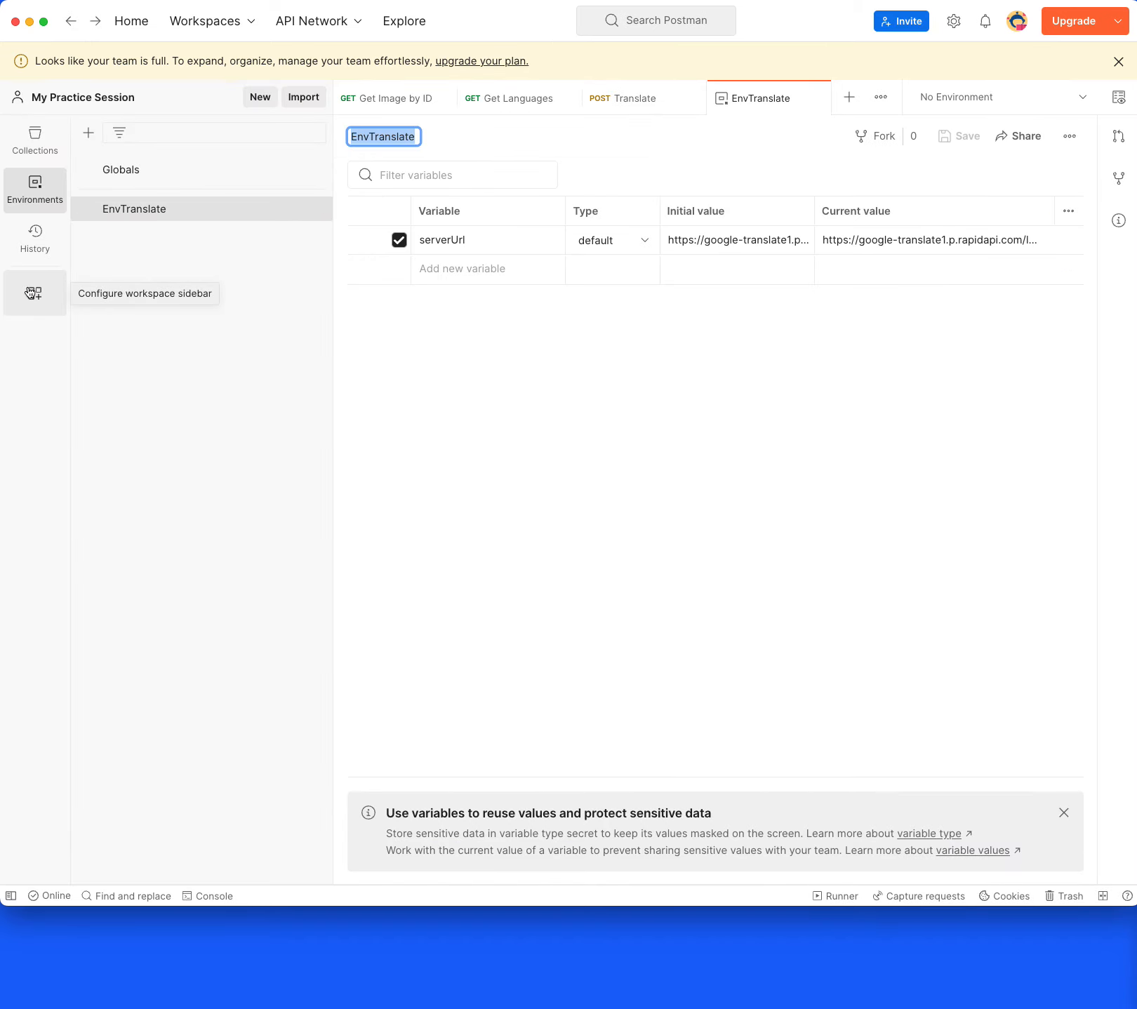
pyautogui.click(664, 340)
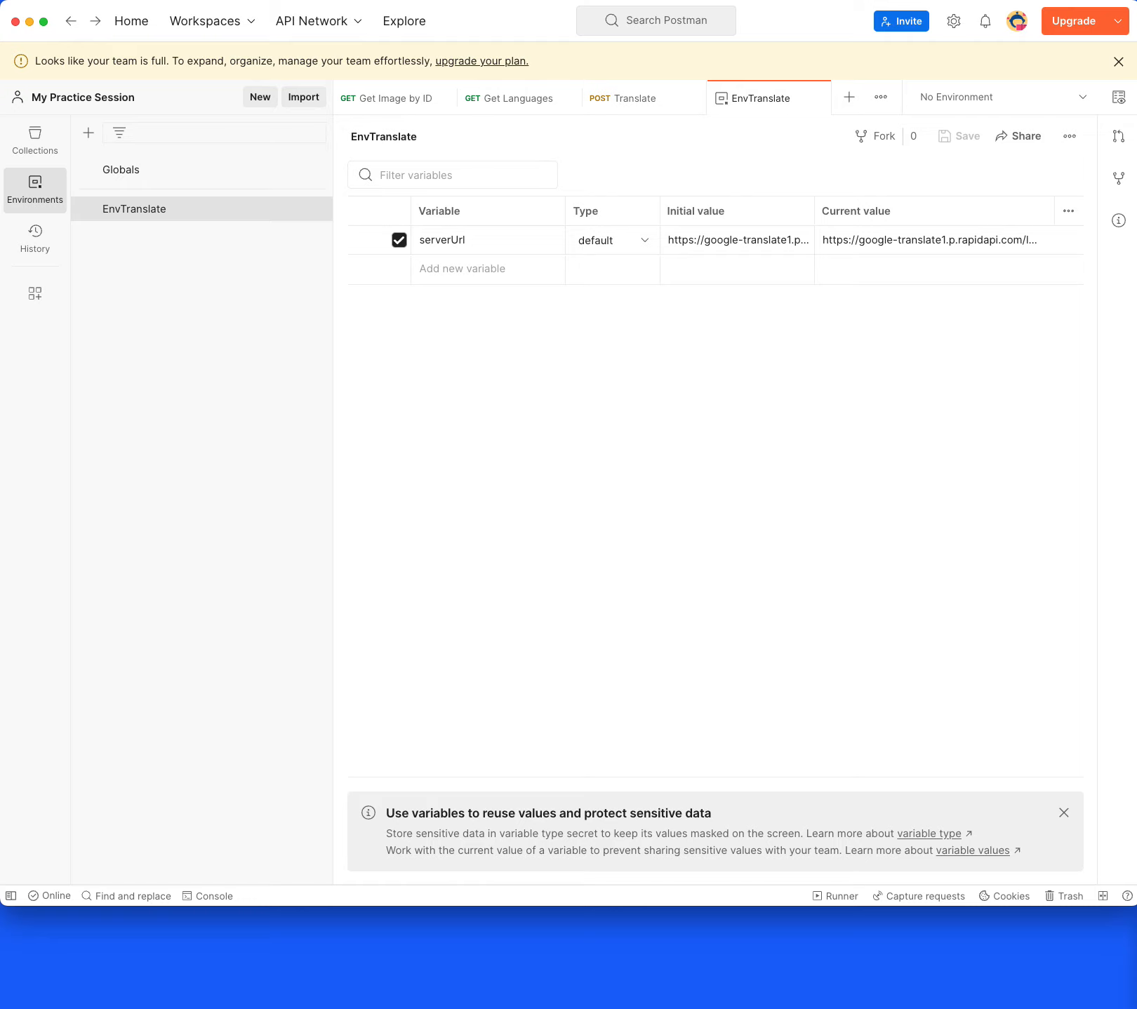
# Open a new Runner tab in My Practice Session and dismiss the screenshot preview of the file menu
pyautogui.press('shift+super+r')
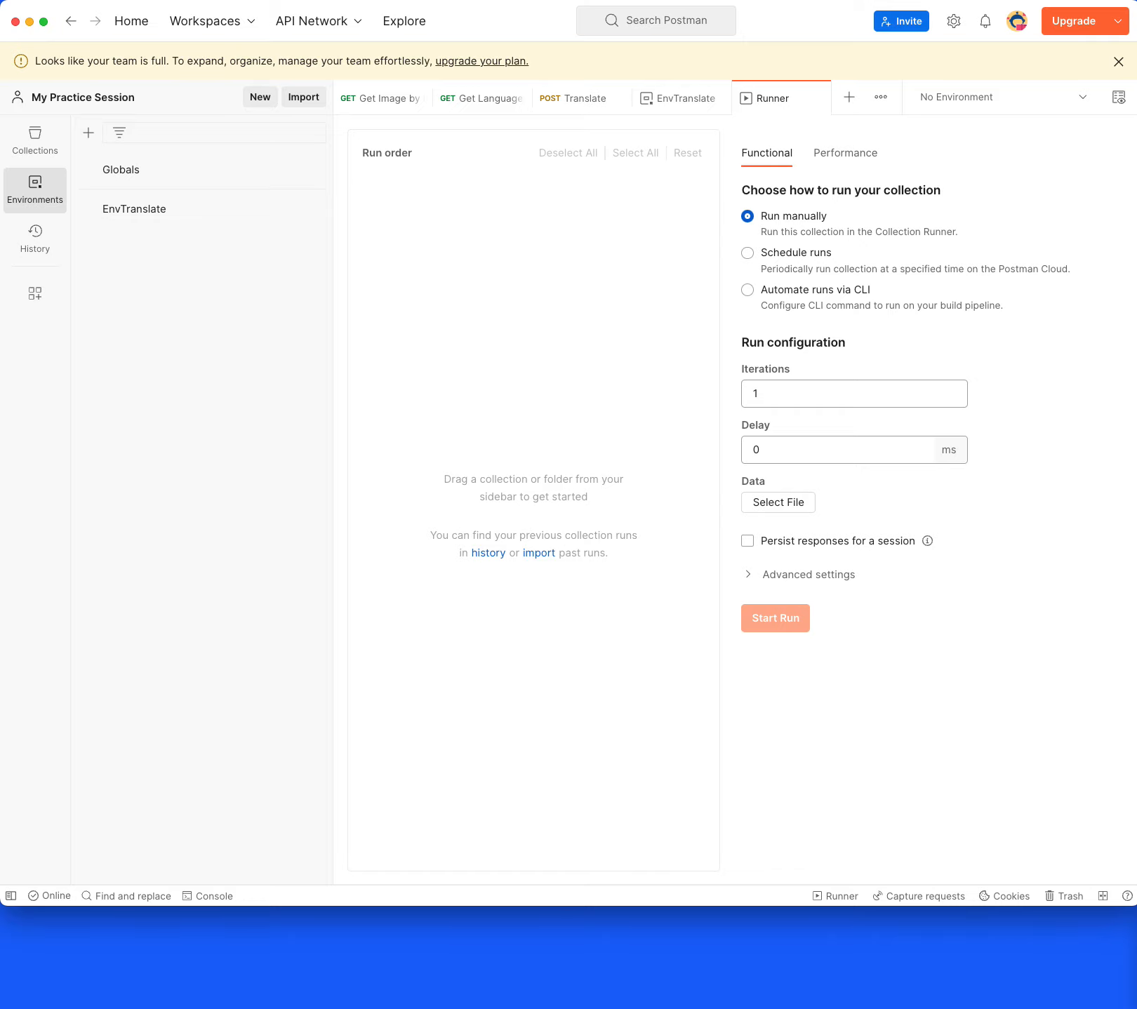
pyautogui.moveTo(443, 112); pyautogui.dragTo(602, 368)
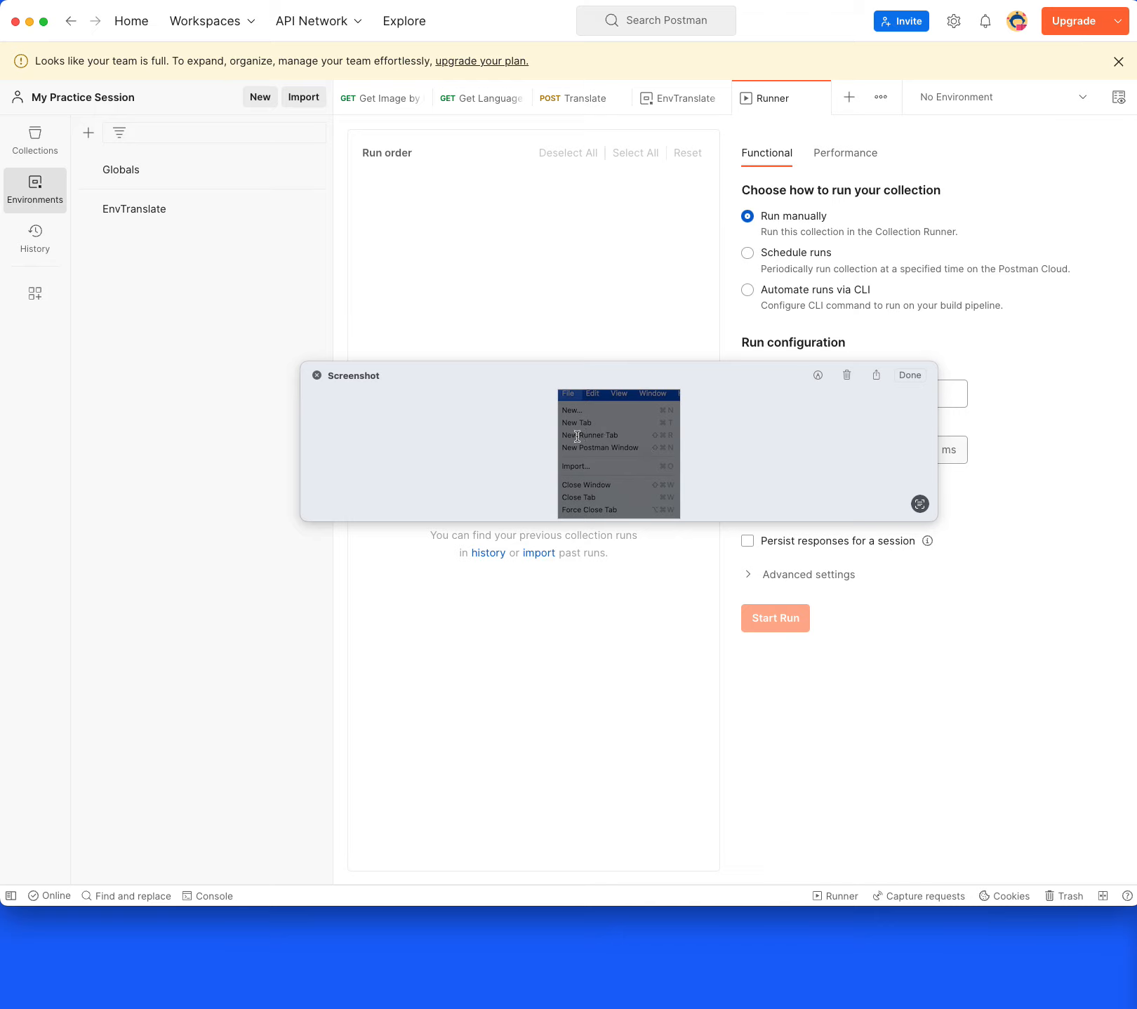
pyautogui.moveTo(562, 436); pyautogui.dragTo(625, 438)
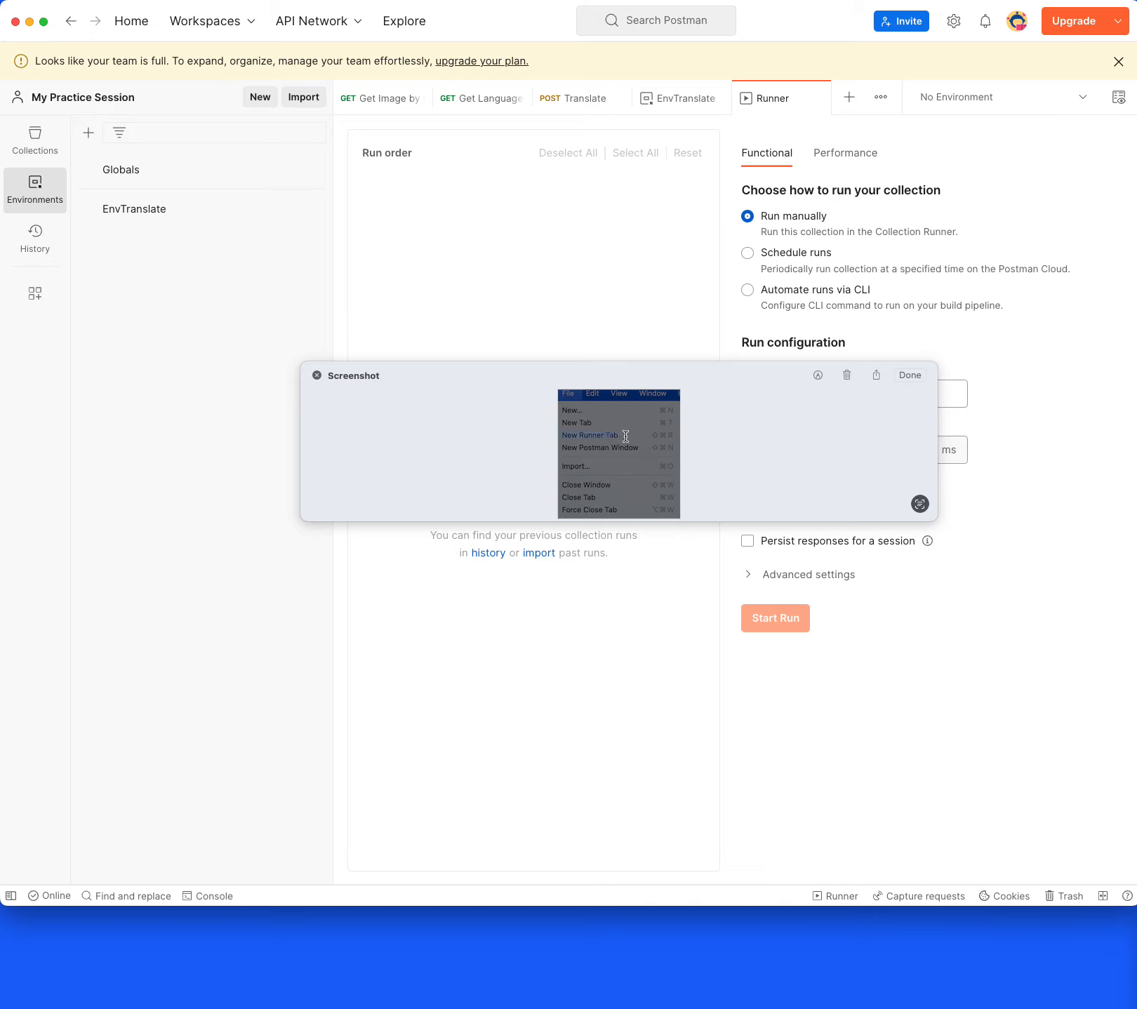
pyautogui.click(318, 377)
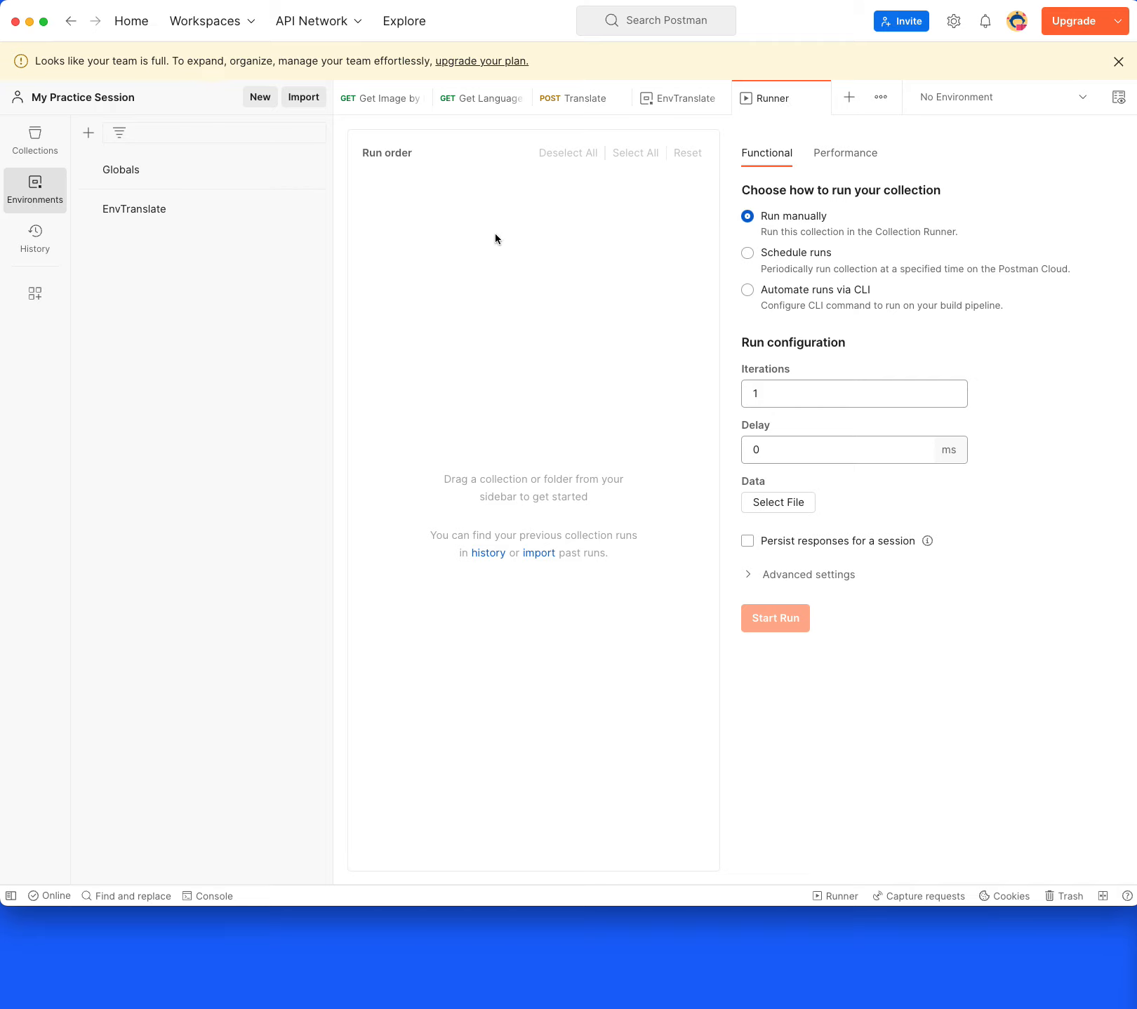
pyautogui.click(848, 97)
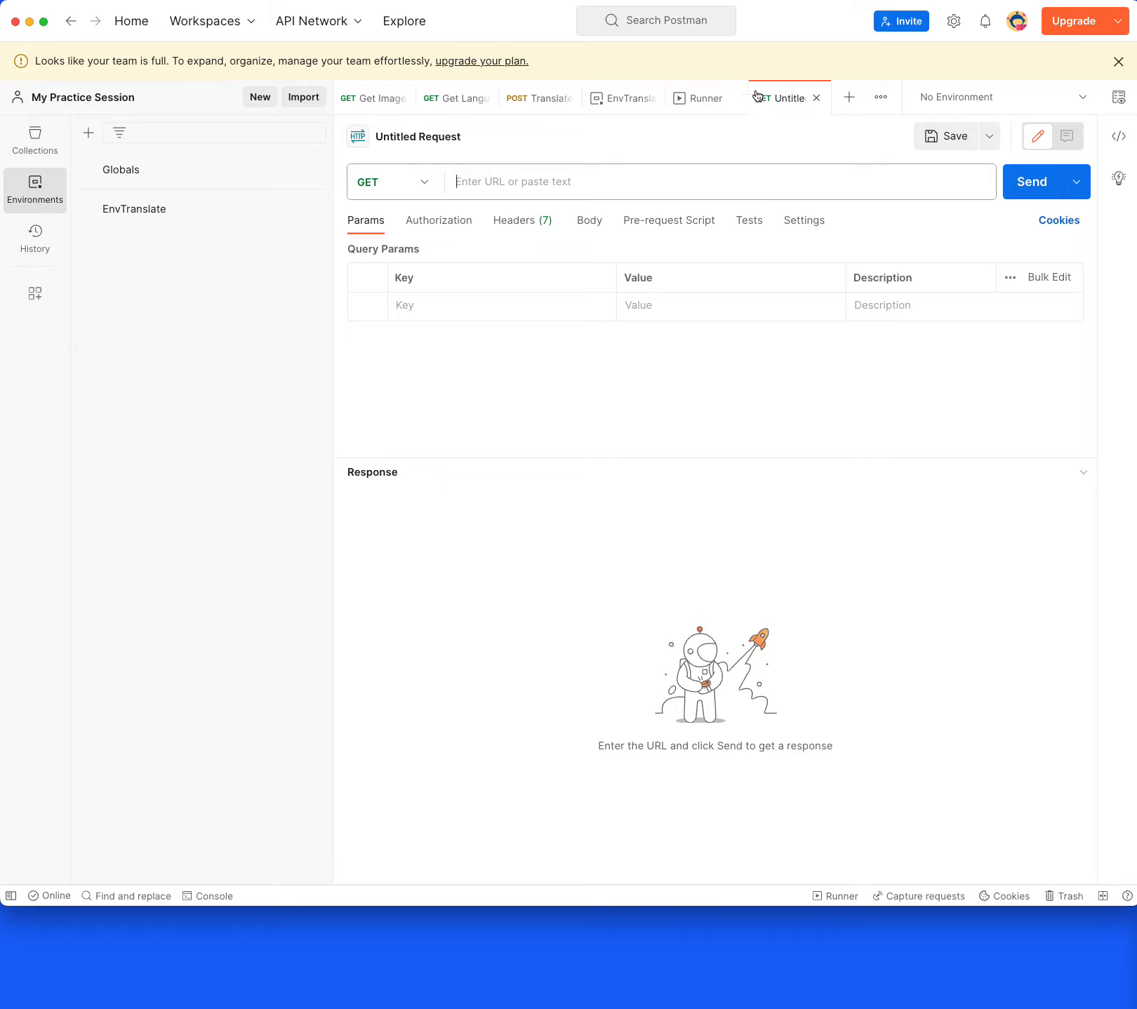
pyautogui.click(819, 100)
pyautogui.click(884, 100)
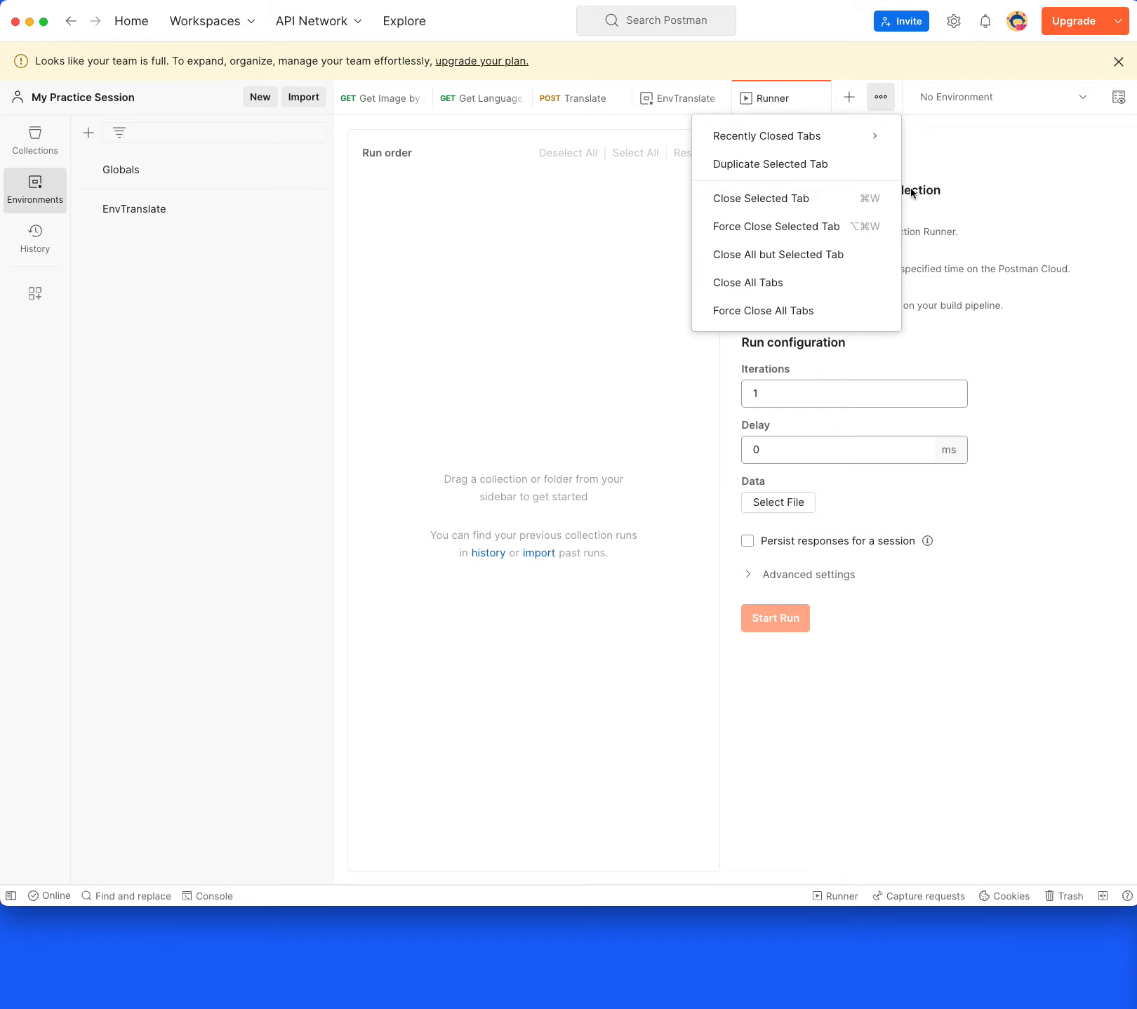
pyautogui.click(566, 323)
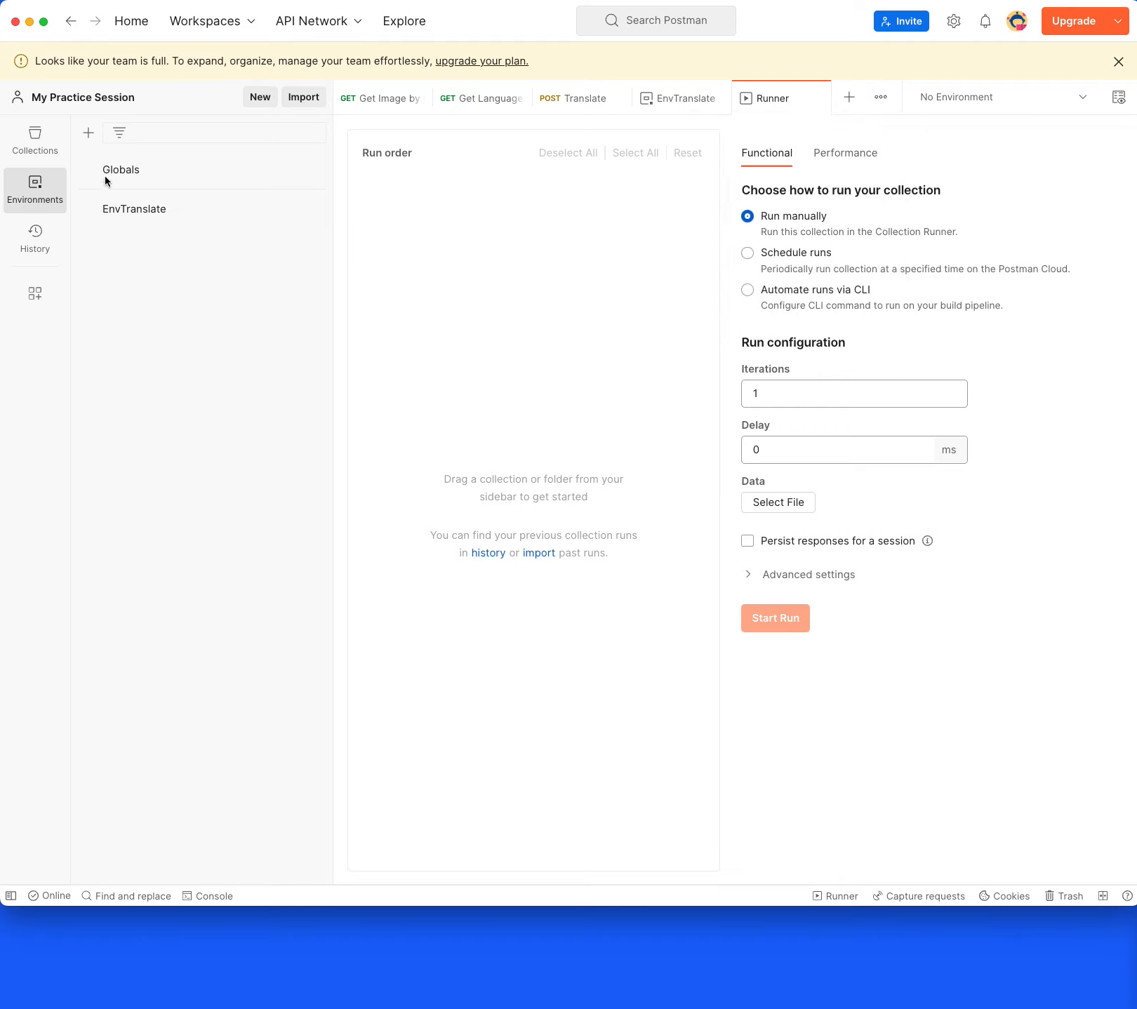
# Add the Translate folder from My First Collection to the Runner's run order, with Get Languages before Translate
pyautogui.click(41, 147)
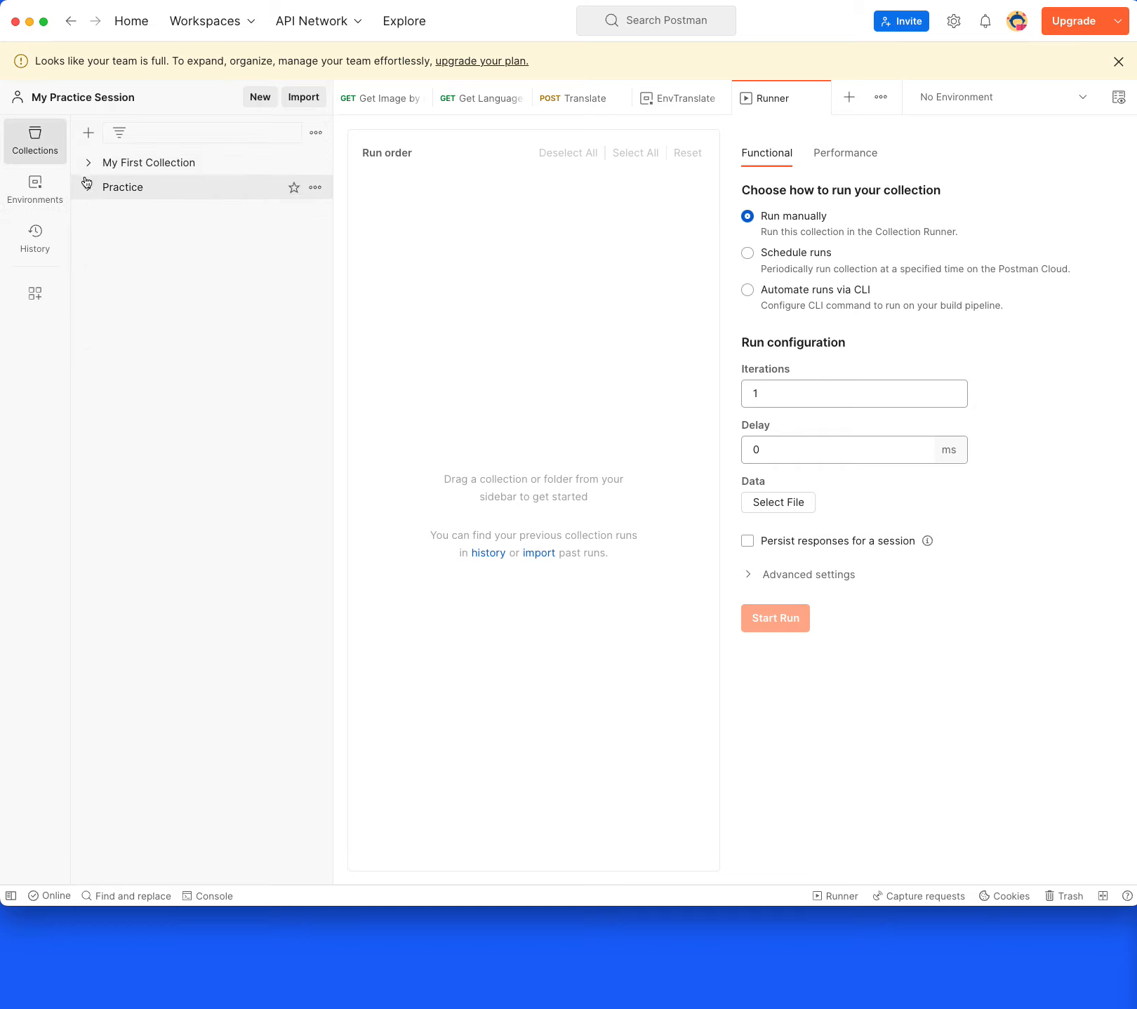
pyautogui.click(89, 163)
pyautogui.click(122, 239)
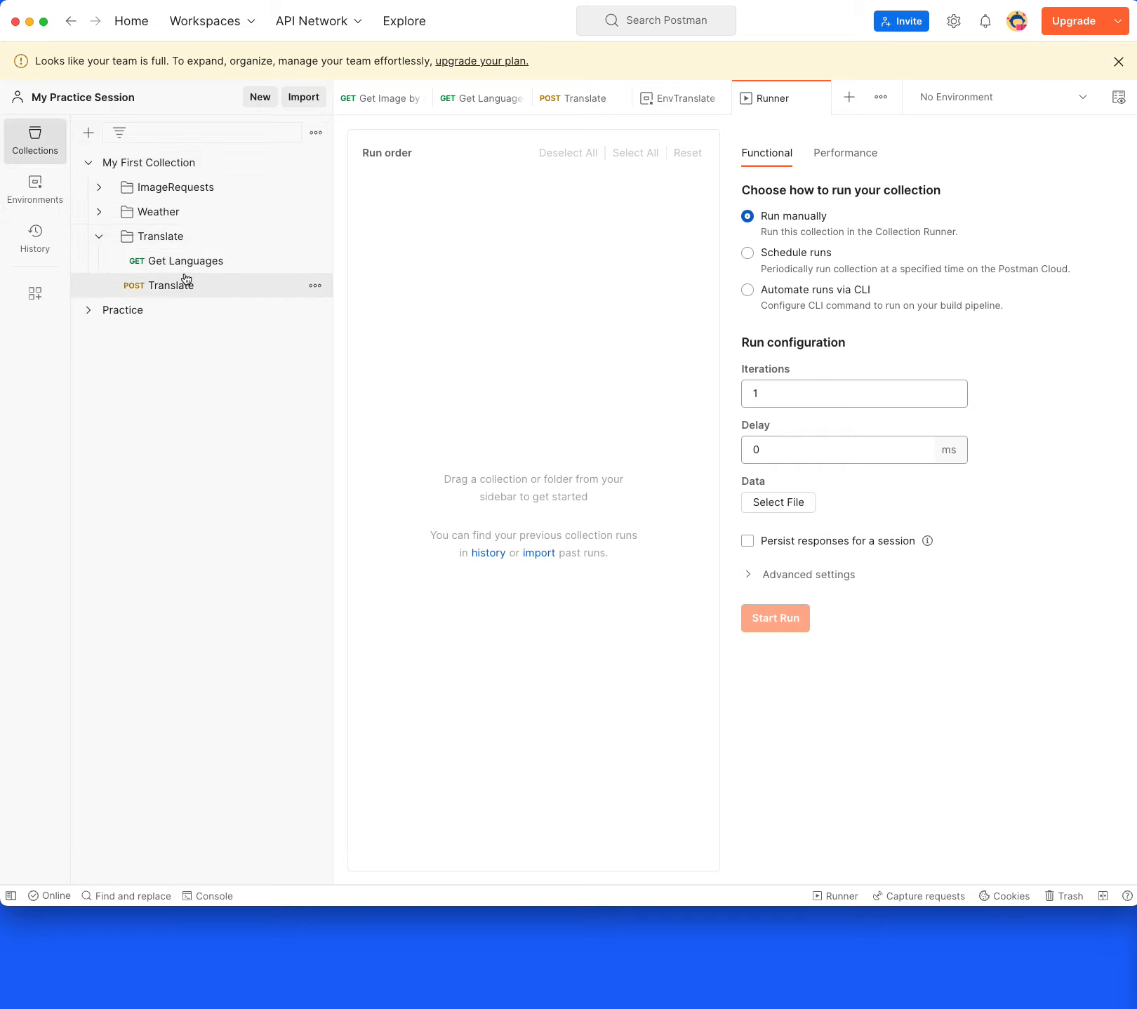
pyautogui.moveTo(178, 239); pyautogui.dragTo(489, 237)
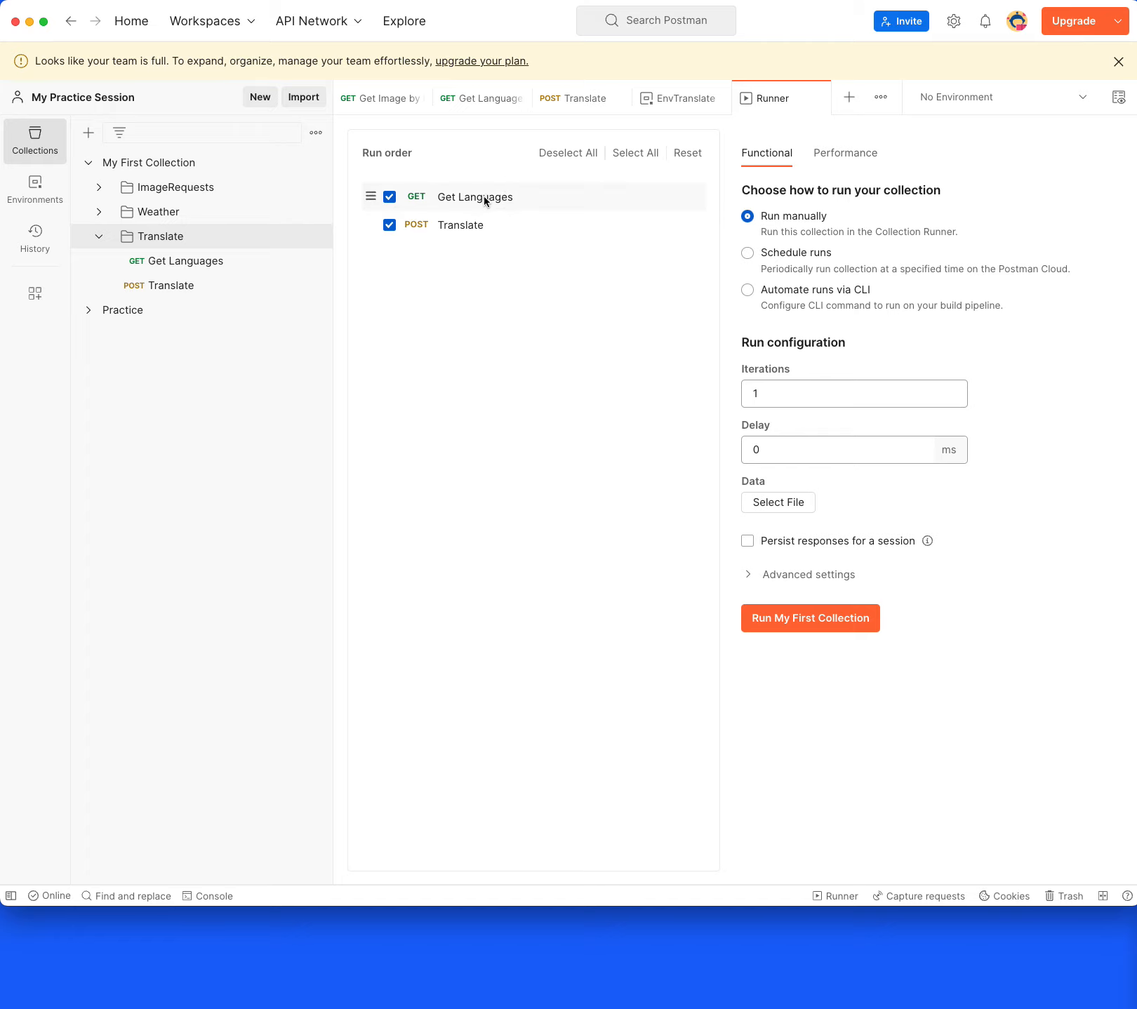
pyautogui.moveTo(368, 197)
pyautogui.mouseDown()
pyautogui.moveTo(370, 228)
pyautogui.moveTo(365, 189)
pyautogui.mouseUp()
# Run the Translate folder's requests manually with 2 iterations and view the run summary before returning to the results
pyautogui.click(748, 254)
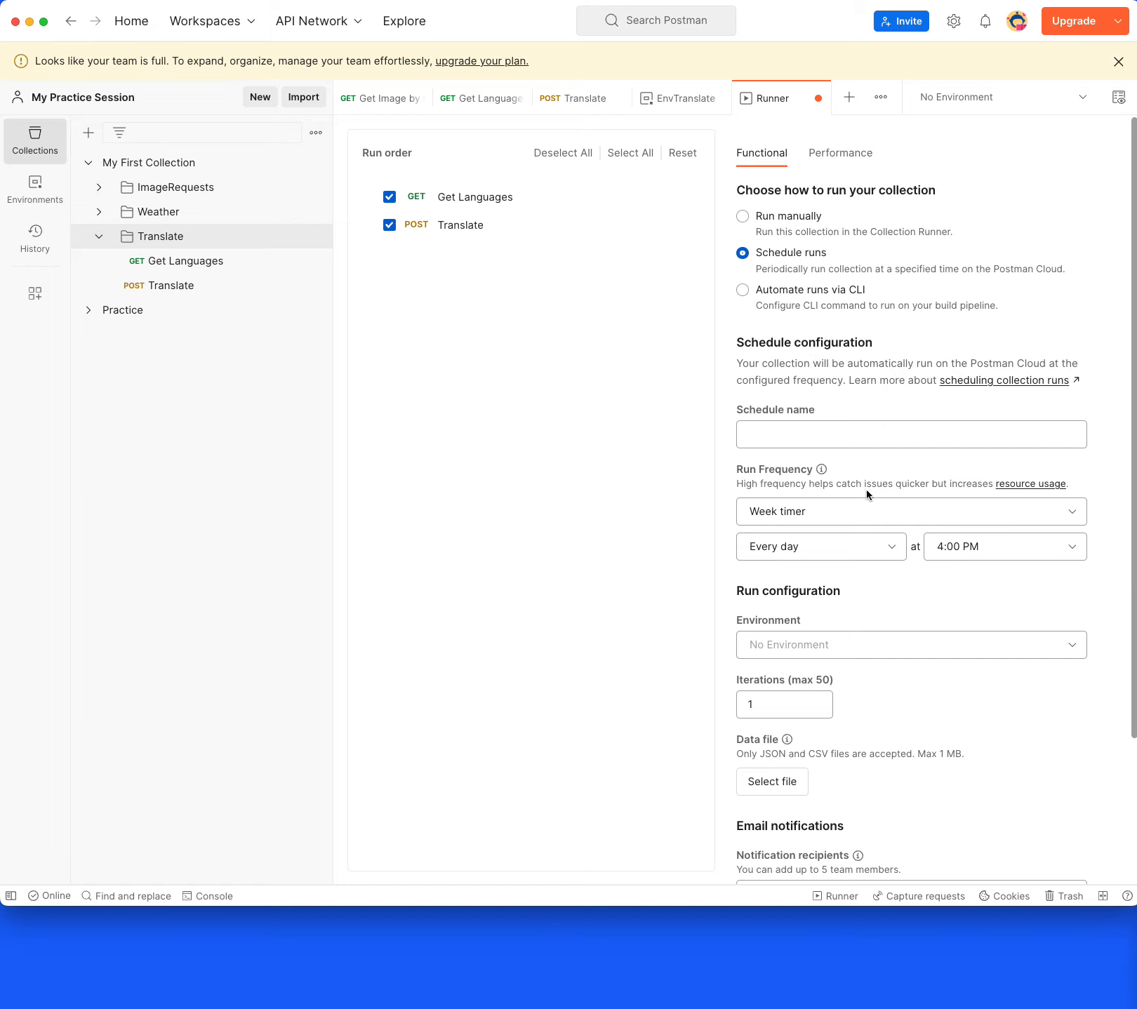
pyautogui.click(745, 218)
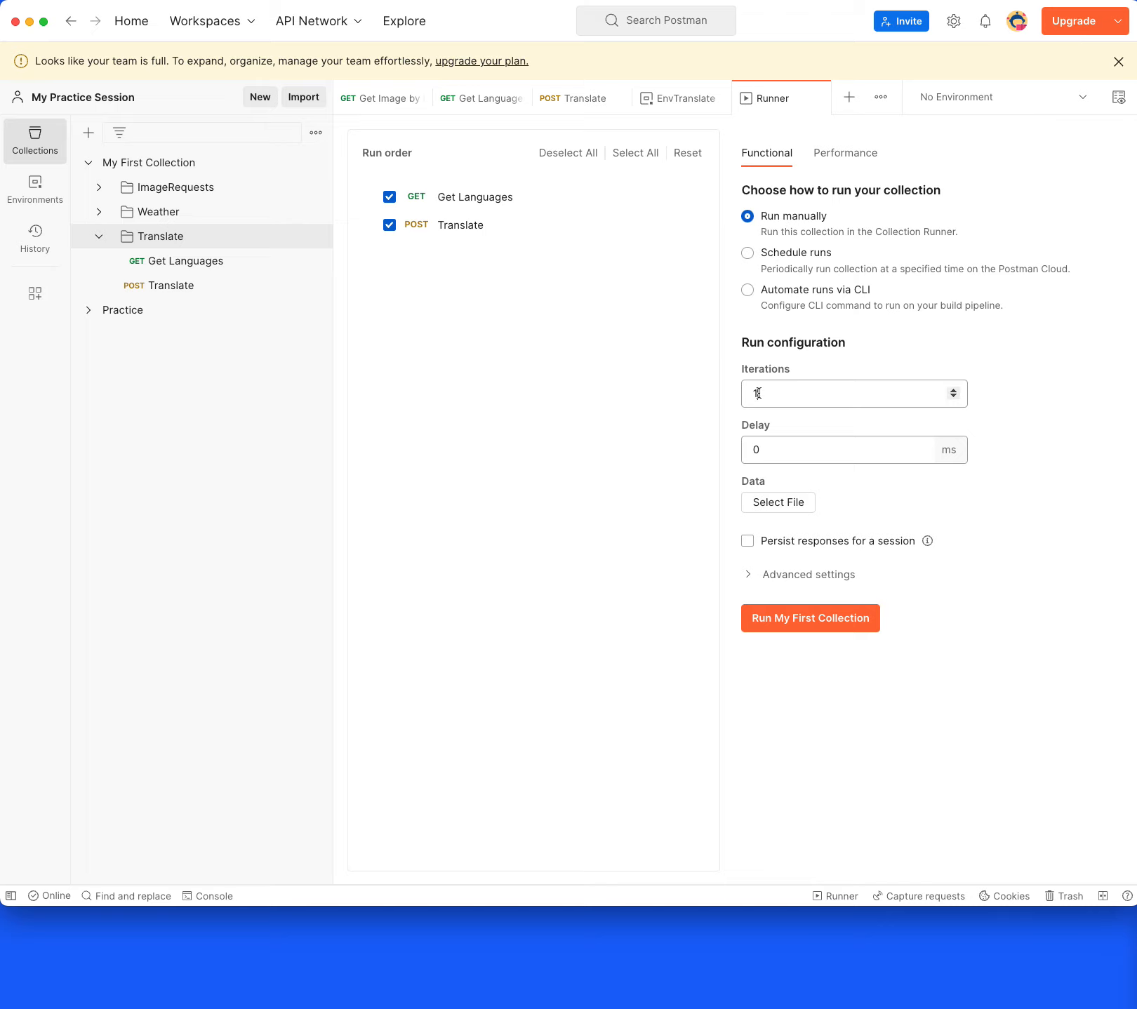
pyautogui.moveTo(756, 393); pyautogui.dragTo(737, 397)
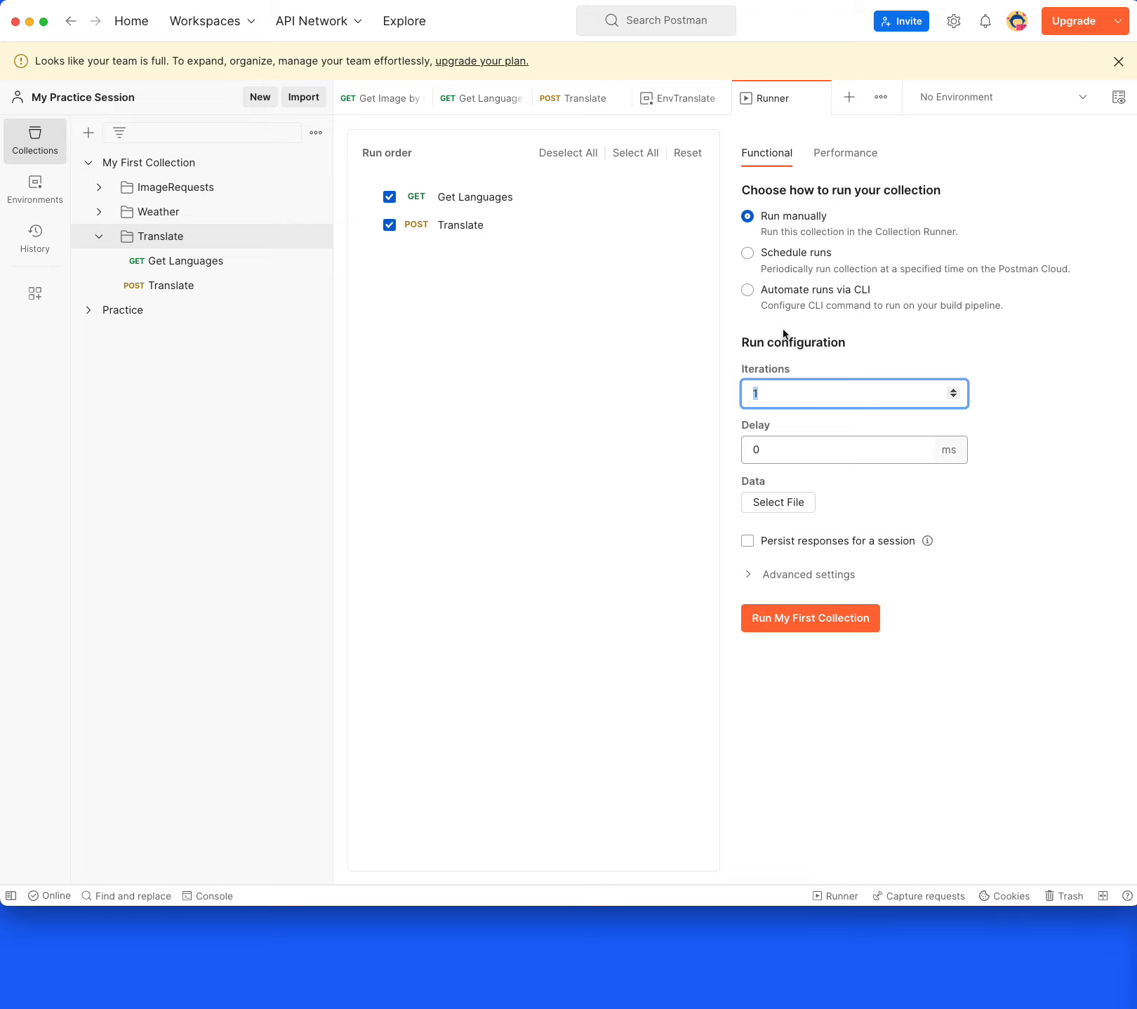
pyautogui.write('2')
pyautogui.click(860, 619)
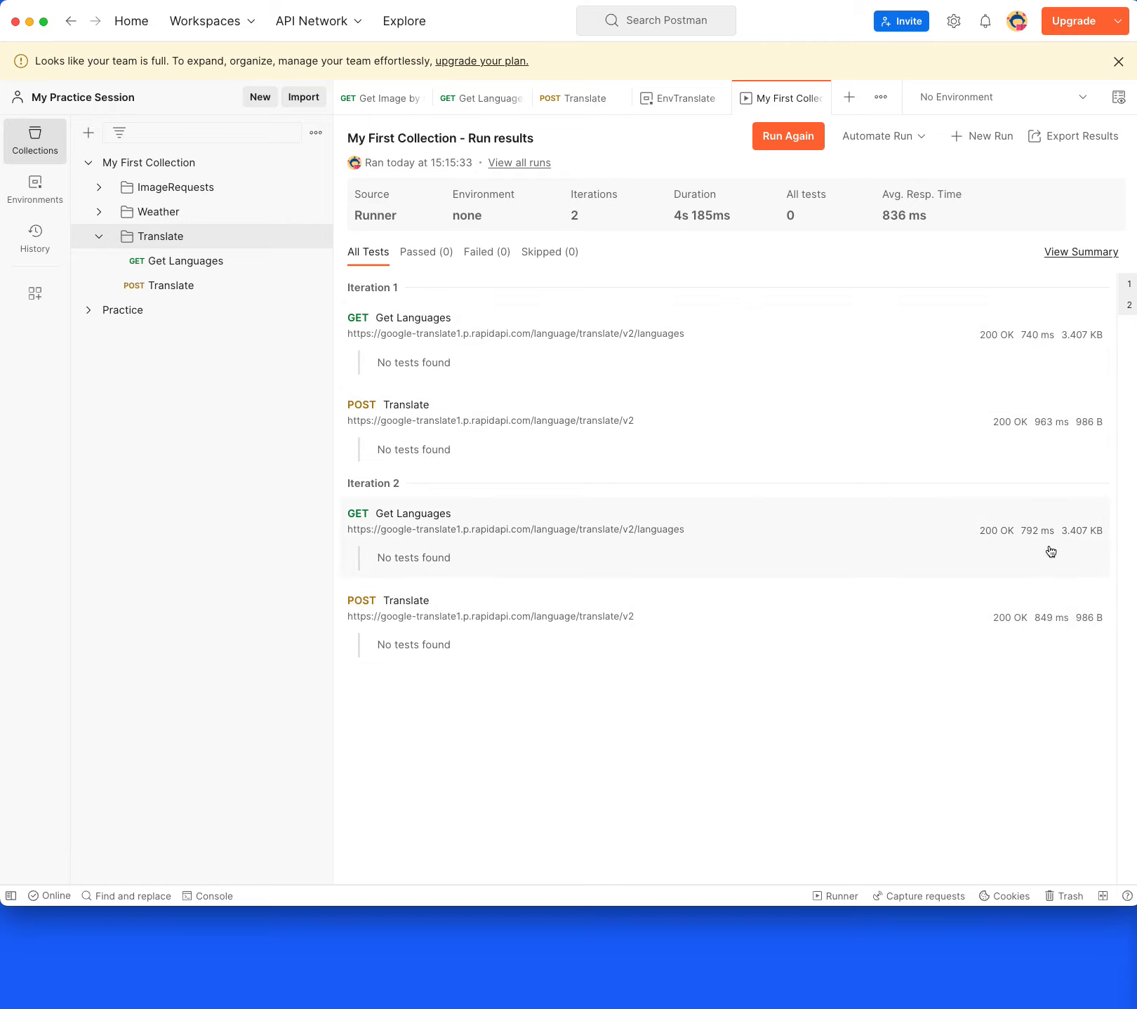
pyautogui.click(1090, 253)
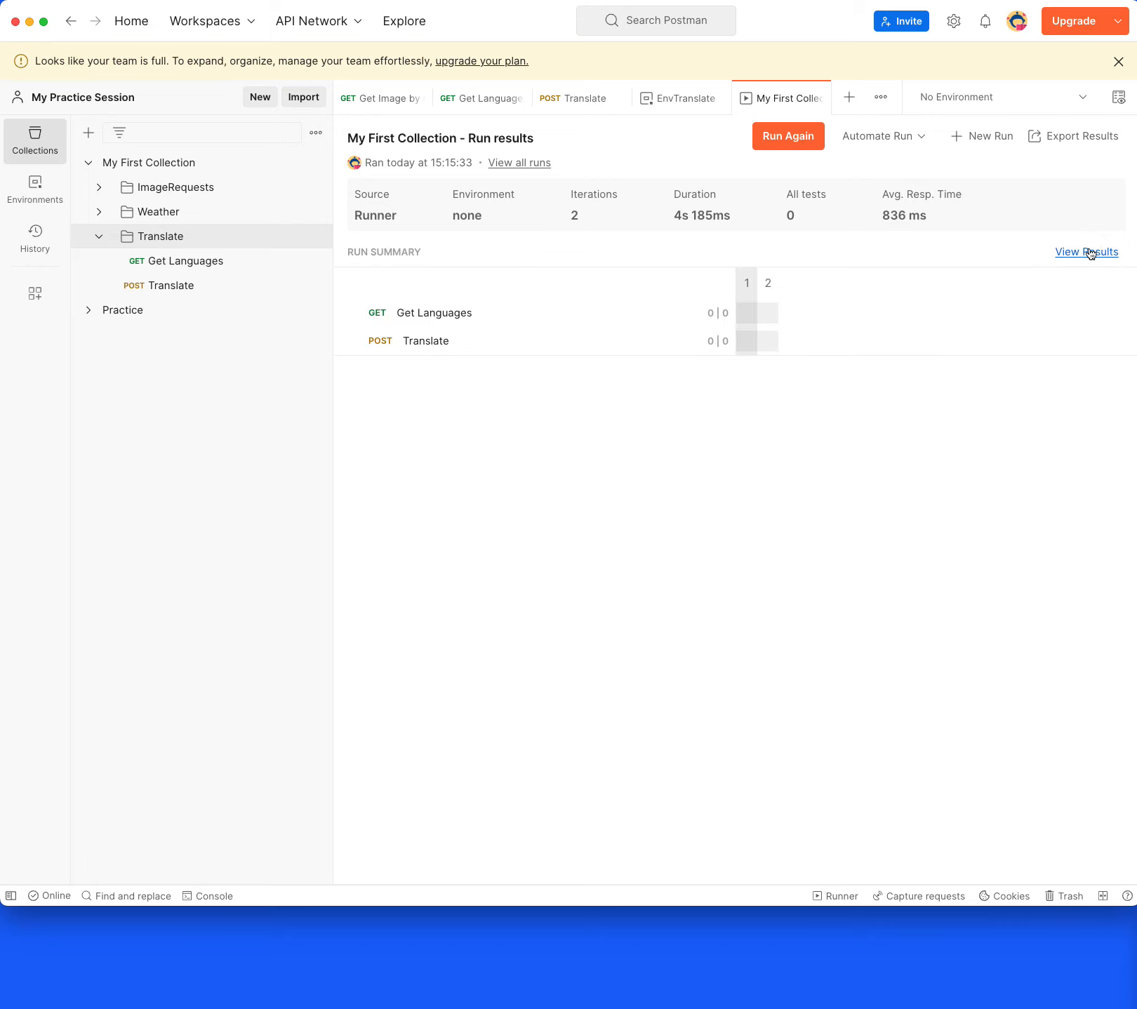
pyautogui.click(1090, 252)
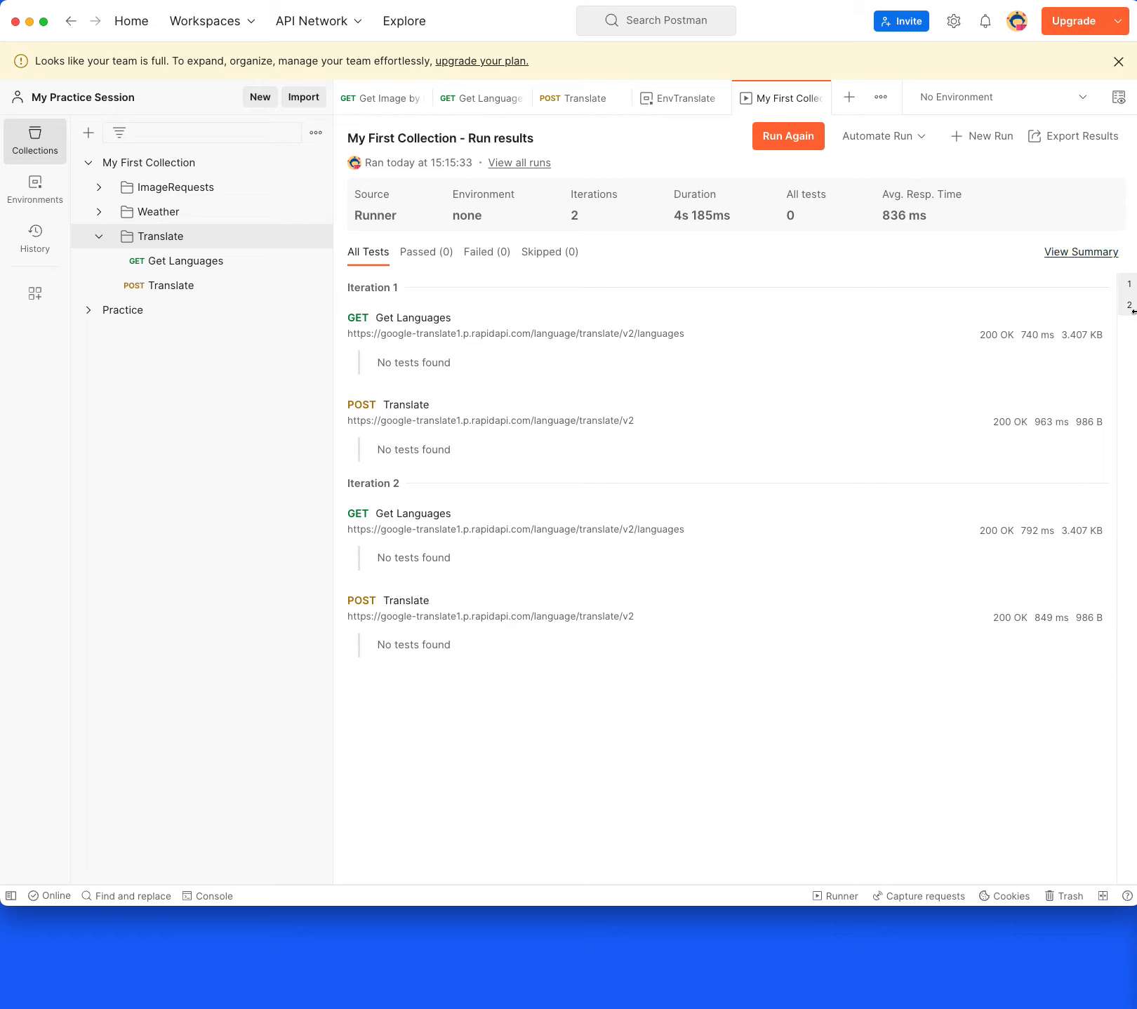
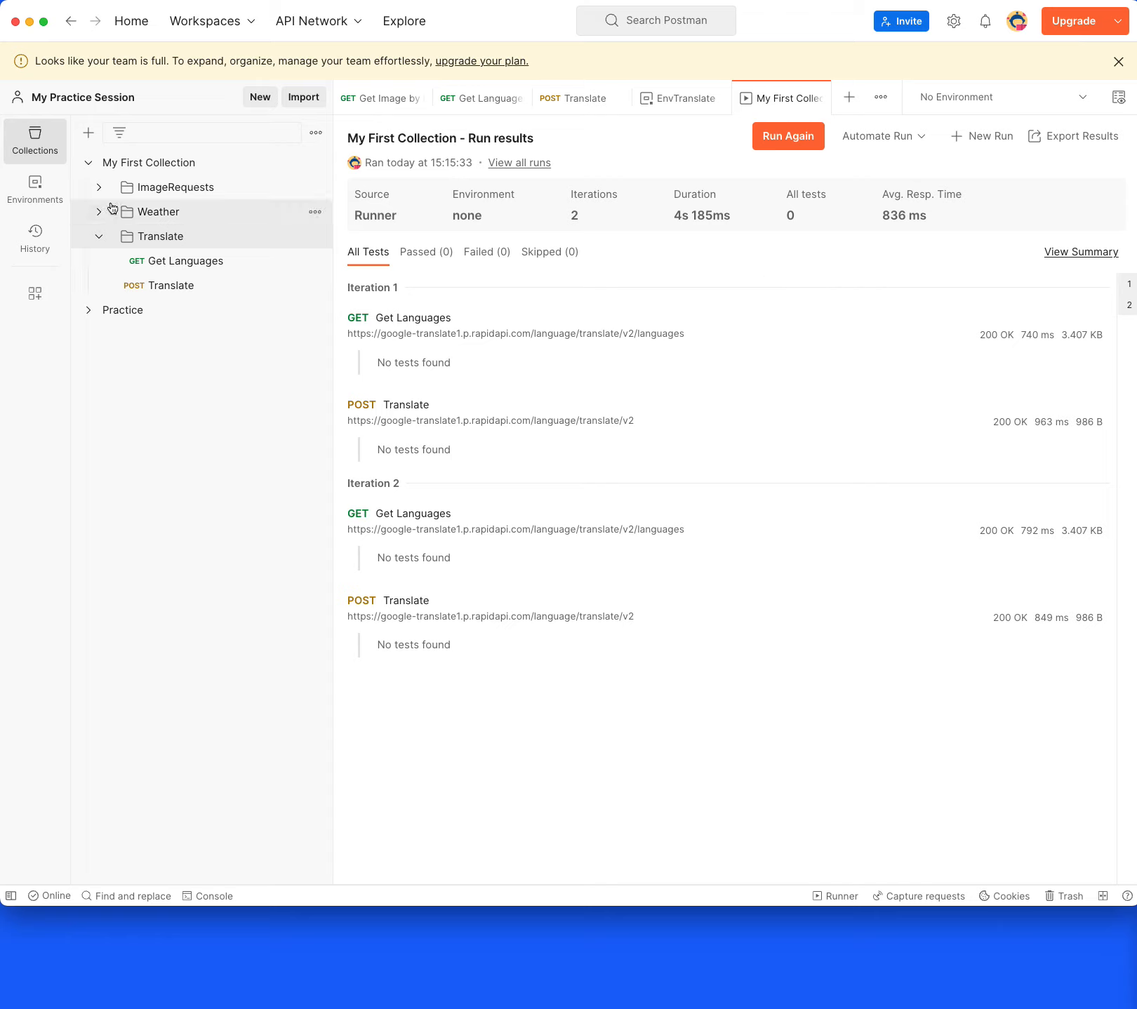
# Open the Get Languages request's Pre-request Script and enlarge the script area to browse the available snippets
pyautogui.click(185, 261)
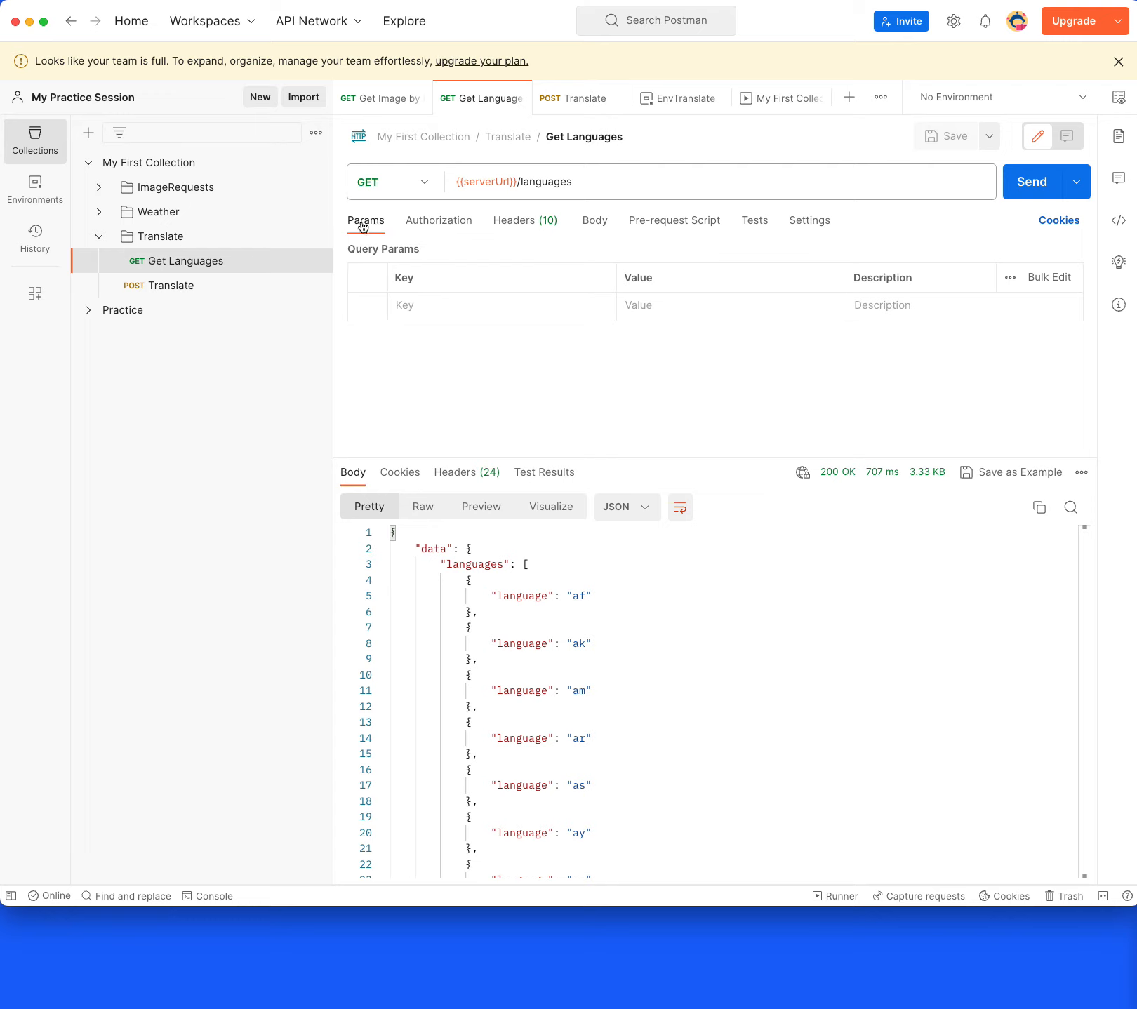
pyautogui.click(436, 222)
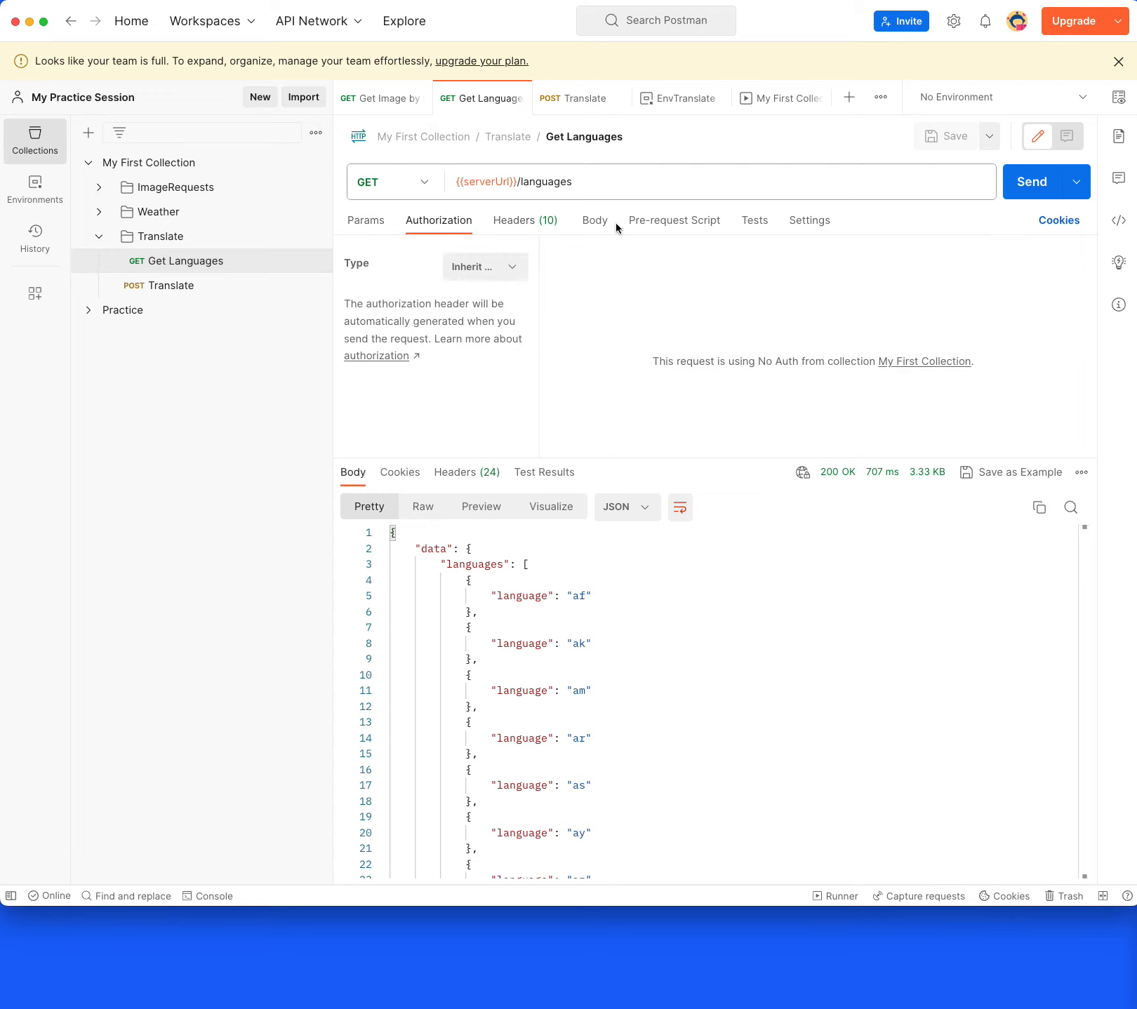
pyautogui.click(670, 221)
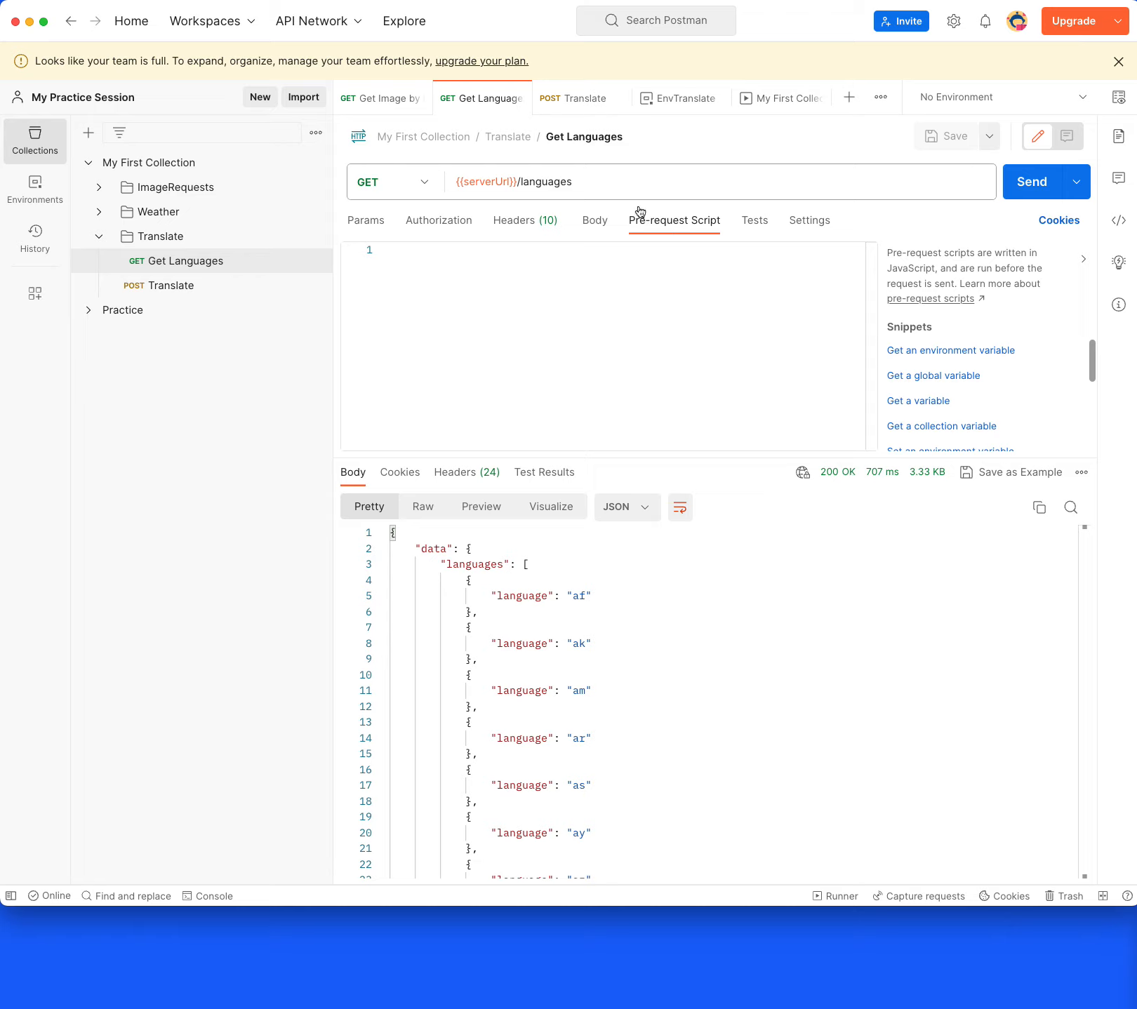
pyautogui.click(425, 258)
pyautogui.moveTo(956, 460); pyautogui.dragTo(949, 549)
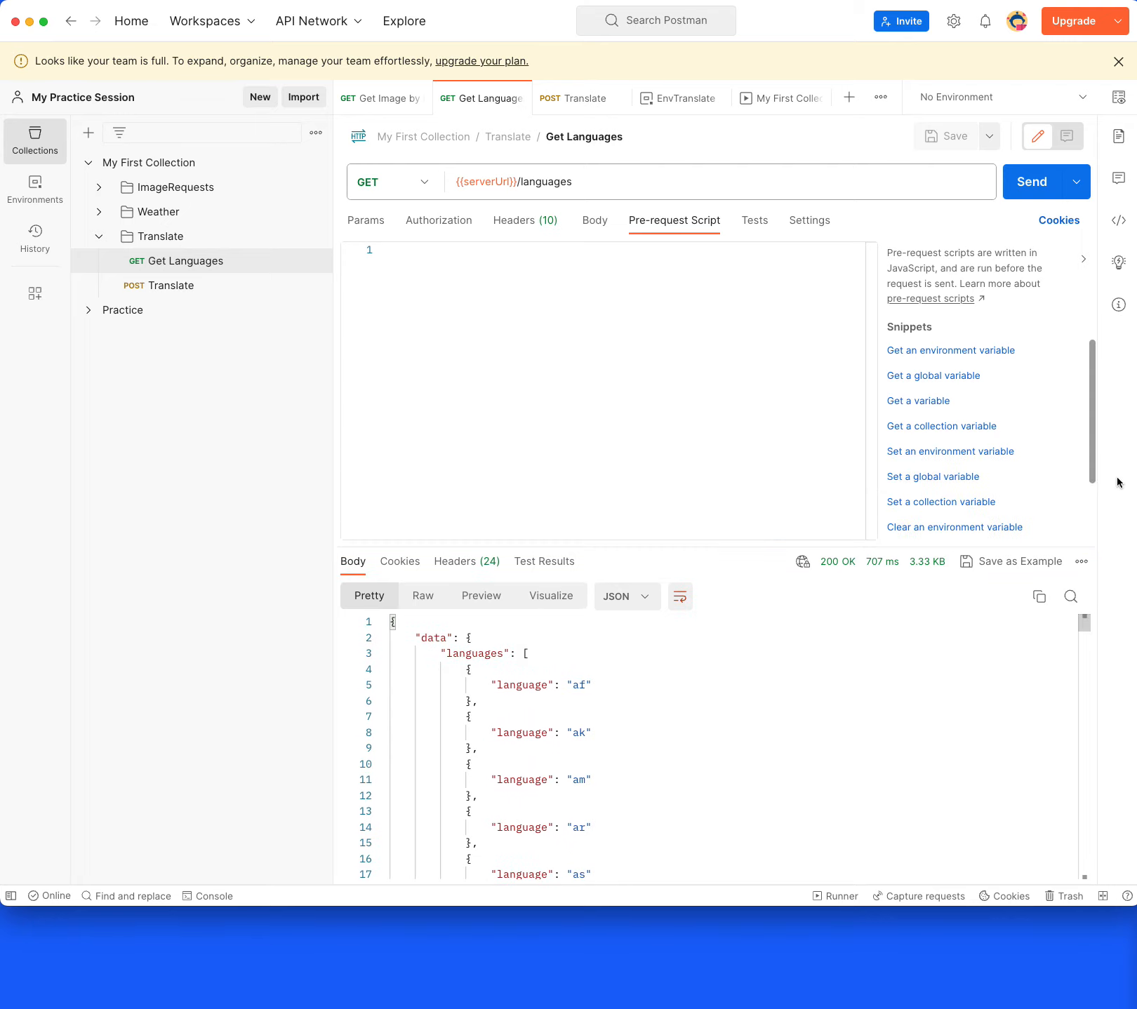
pyautogui.moveTo(1092, 462); pyautogui.dragTo(1092, 496)
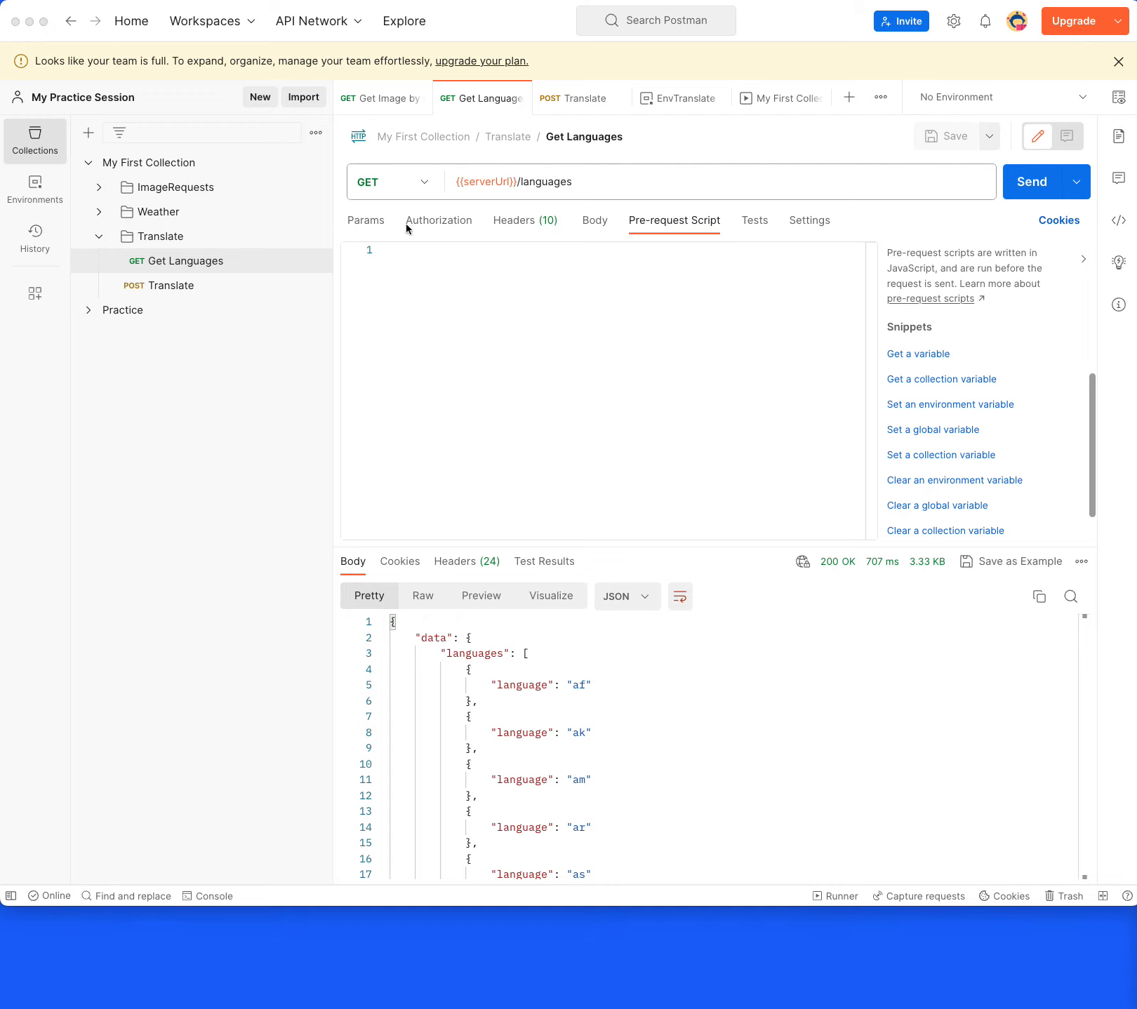
# Check the serverUrl variable's details and insert the "Set a global variable" snippet into the Get Languages pre-request script
pyautogui.click(486, 179)
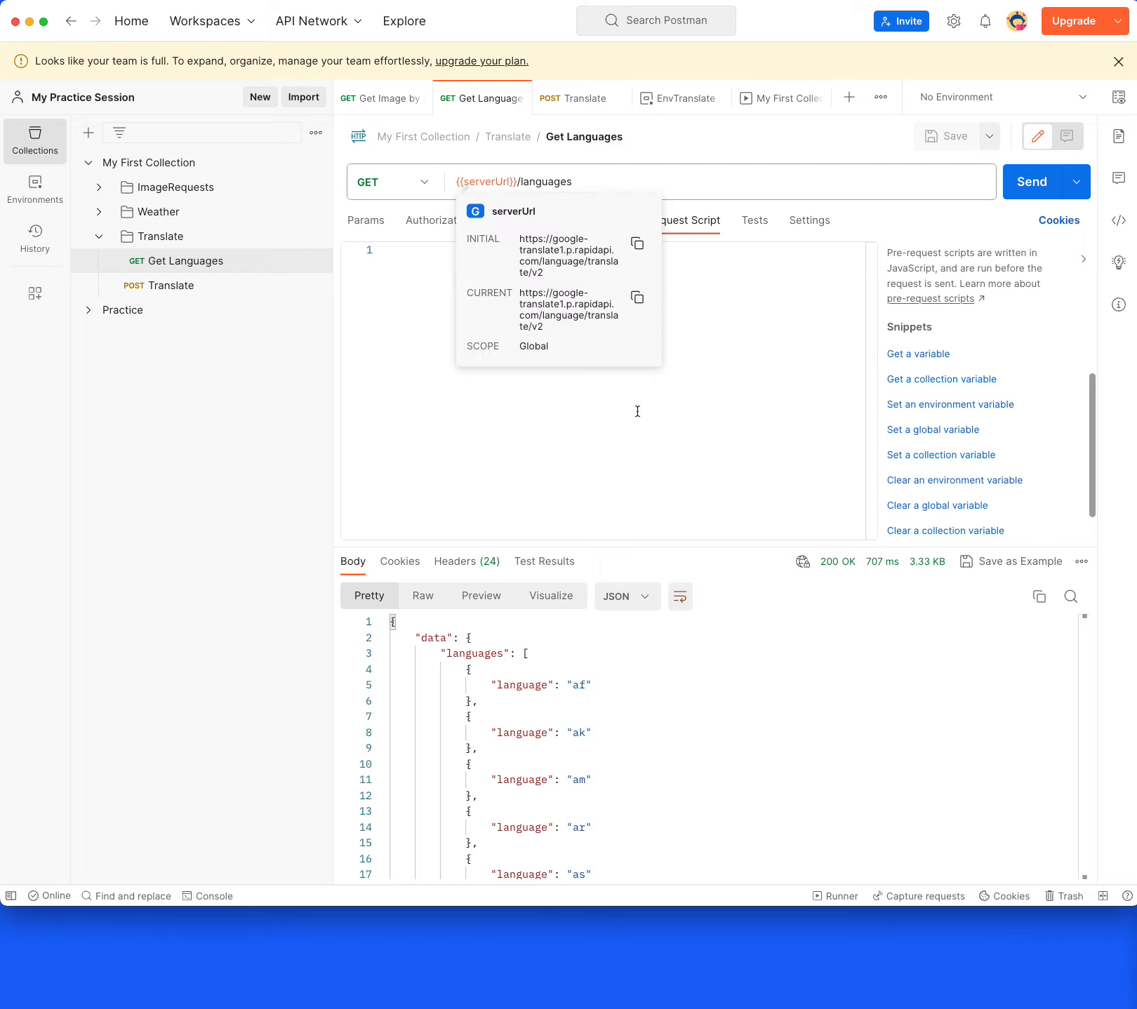
pyautogui.moveTo(482, 178)
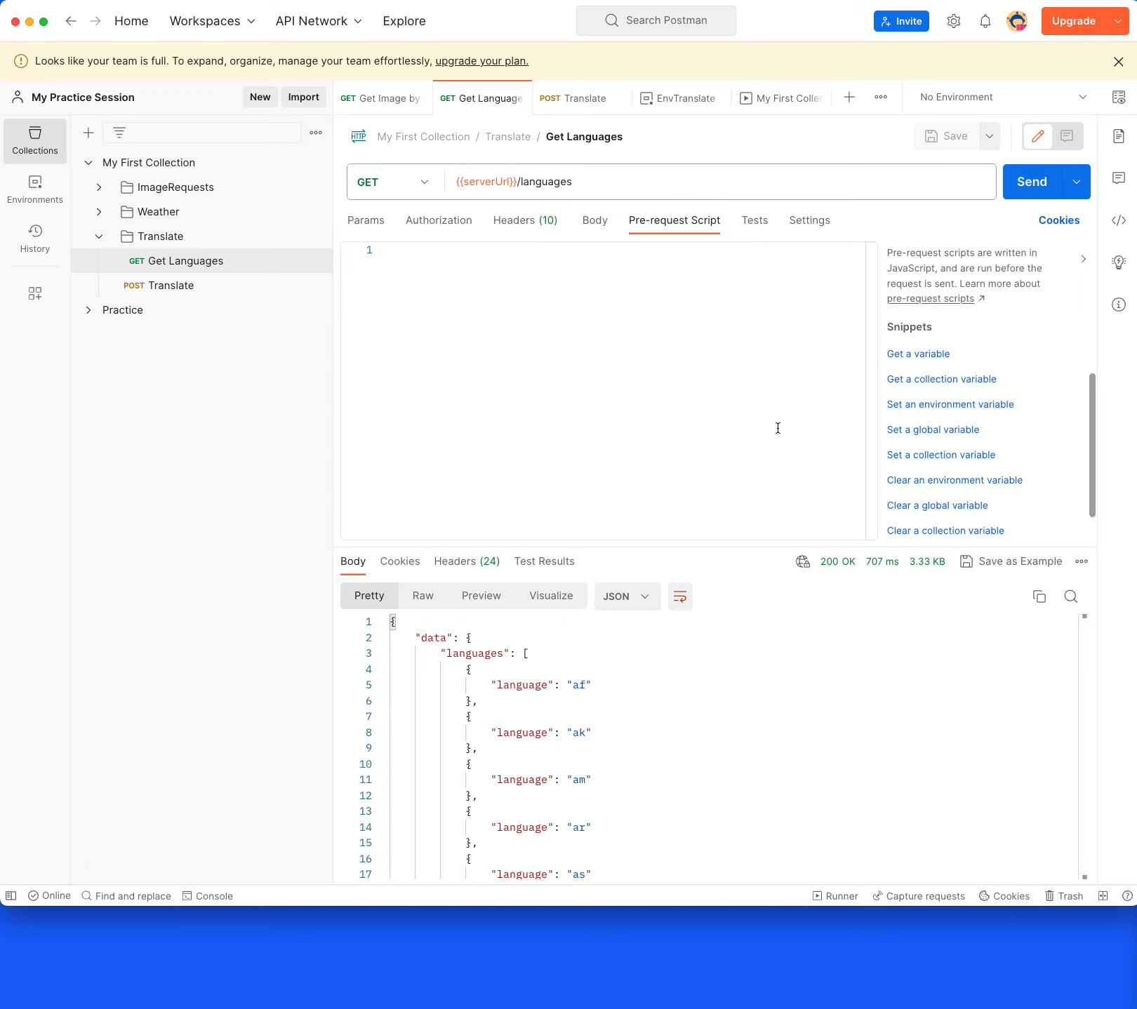
pyautogui.click(537, 333)
pyautogui.scroll(-2, 966, 417)
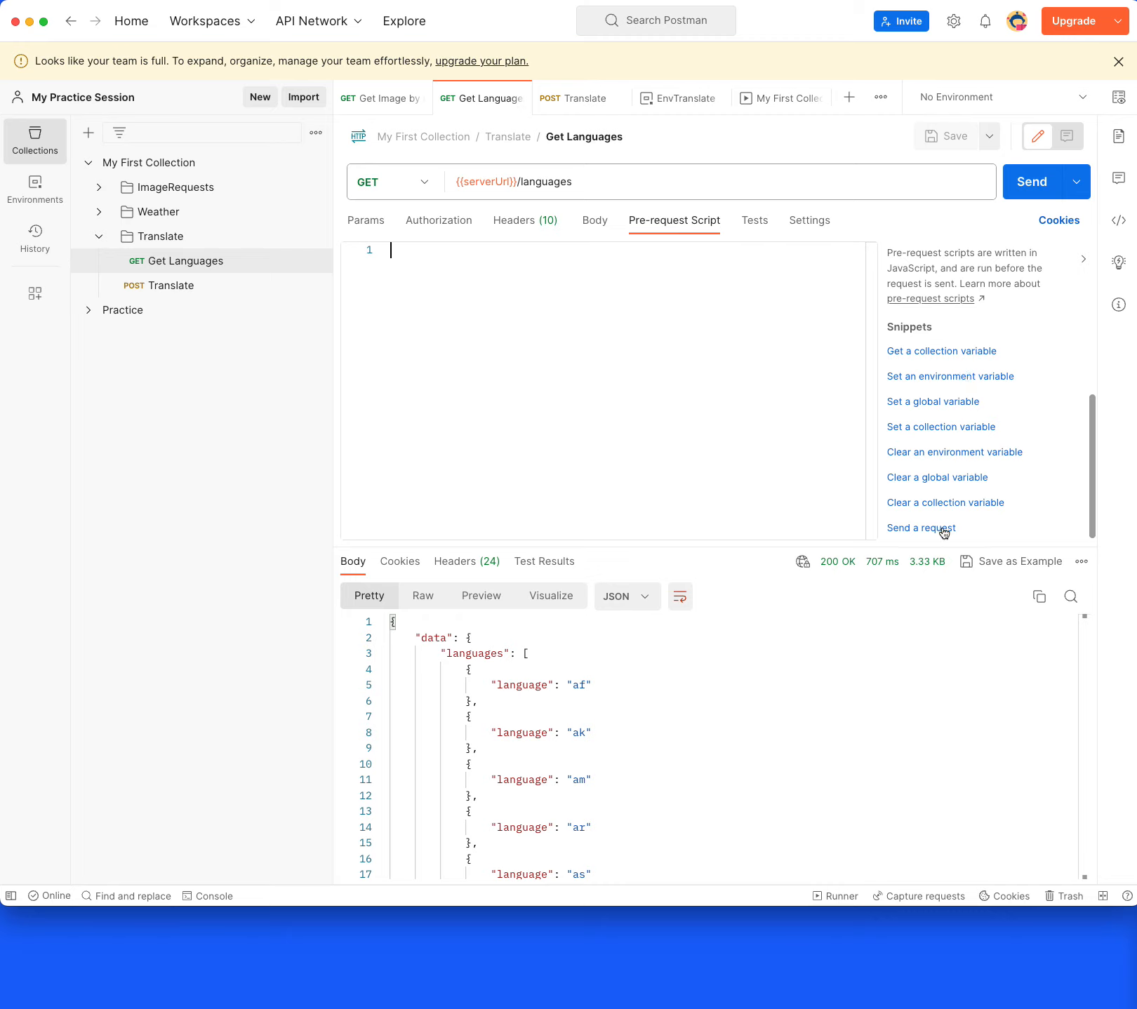
pyautogui.click(928, 407)
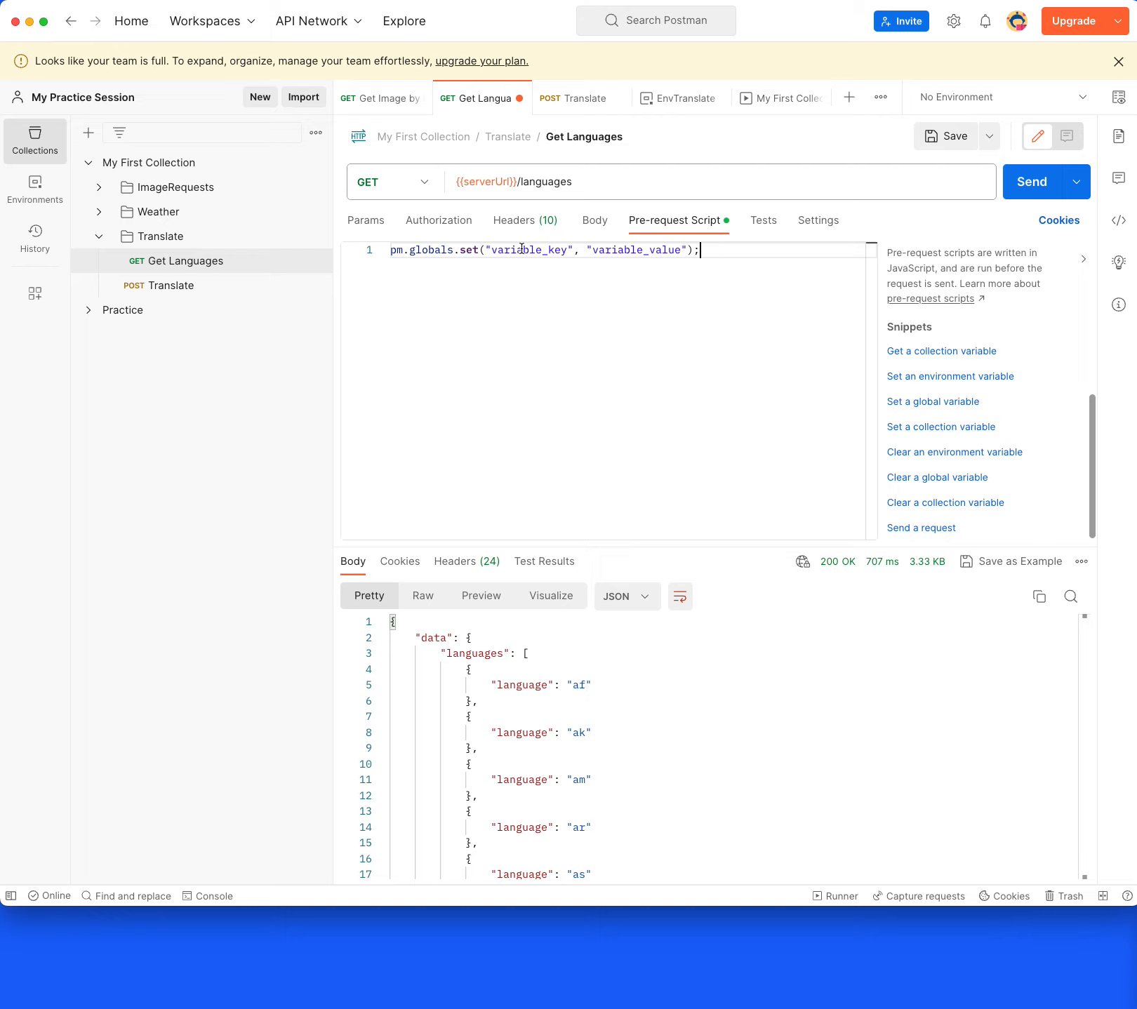
# Change the variable in the Get Languages URL to {{serverUrl2}} and send the request
pyautogui.click(512, 183)
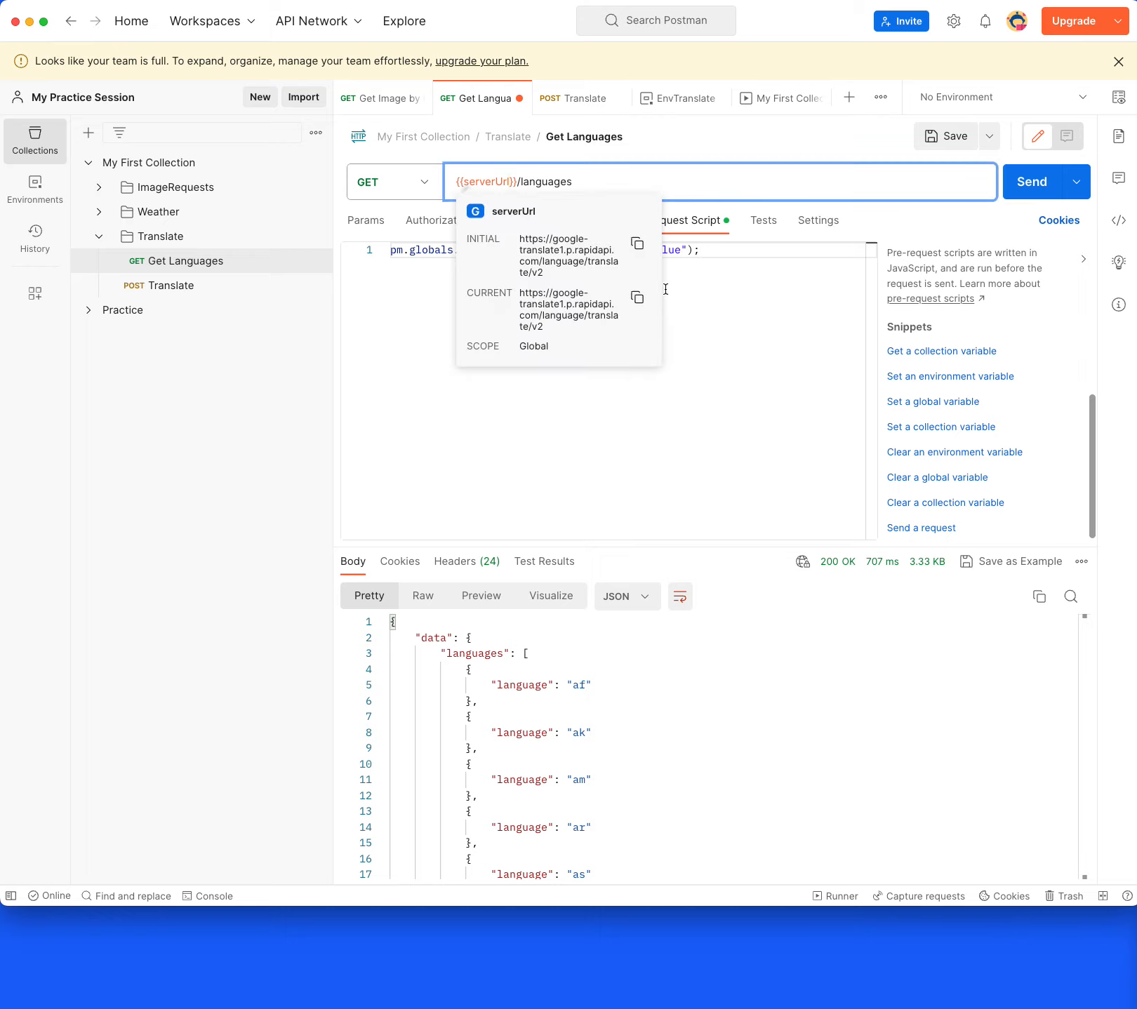
pyautogui.write('2')
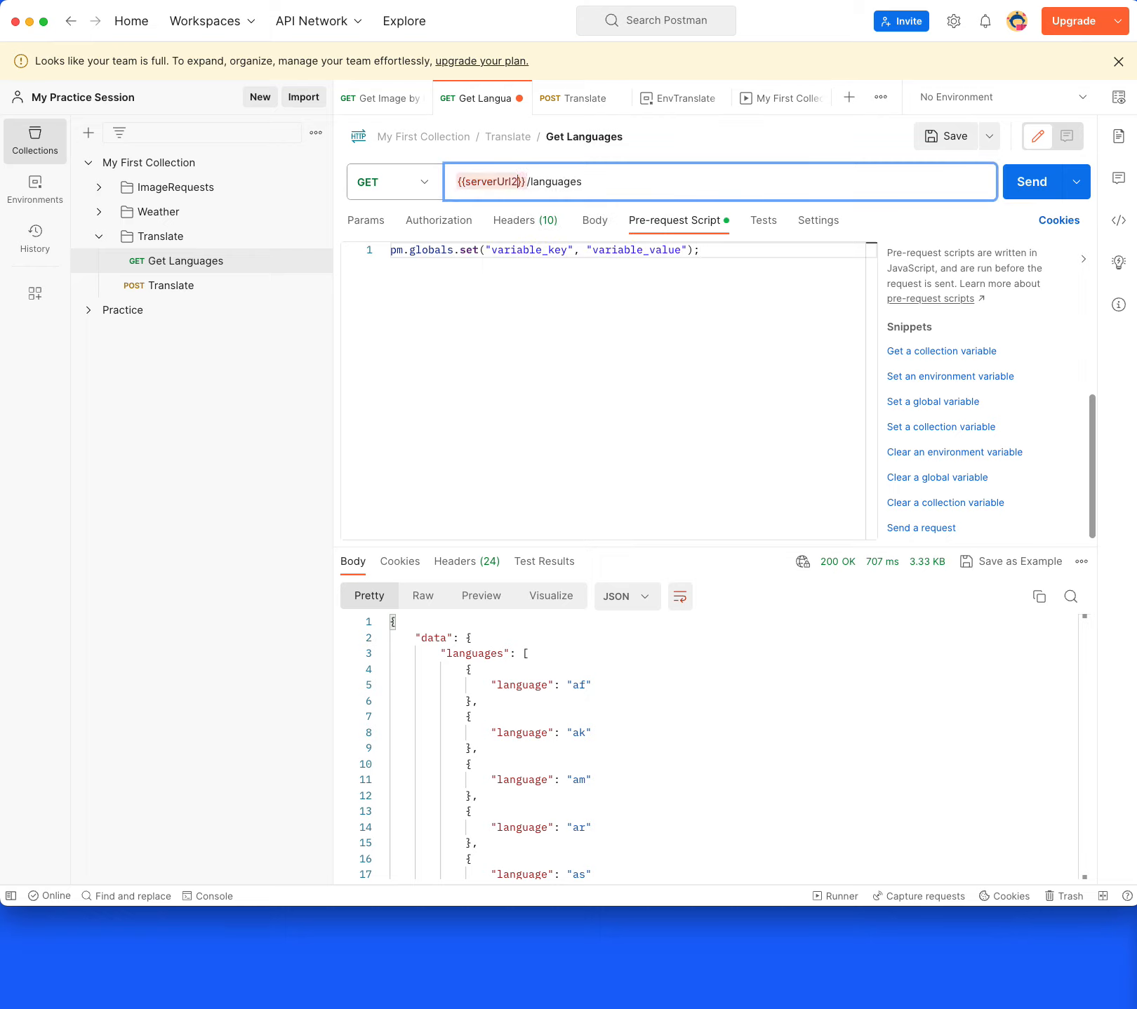
pyautogui.click(626, 399)
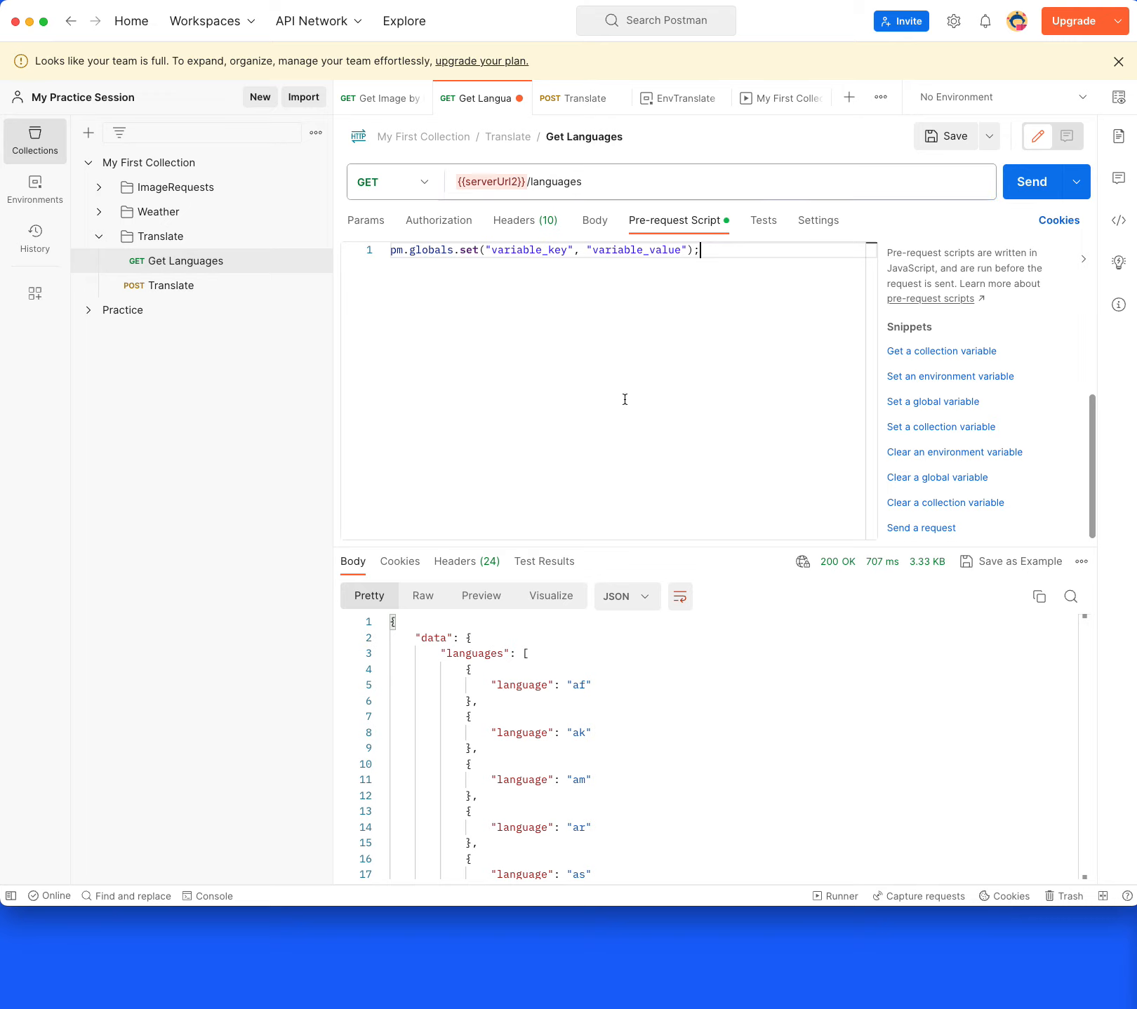
pyautogui.click(1021, 187)
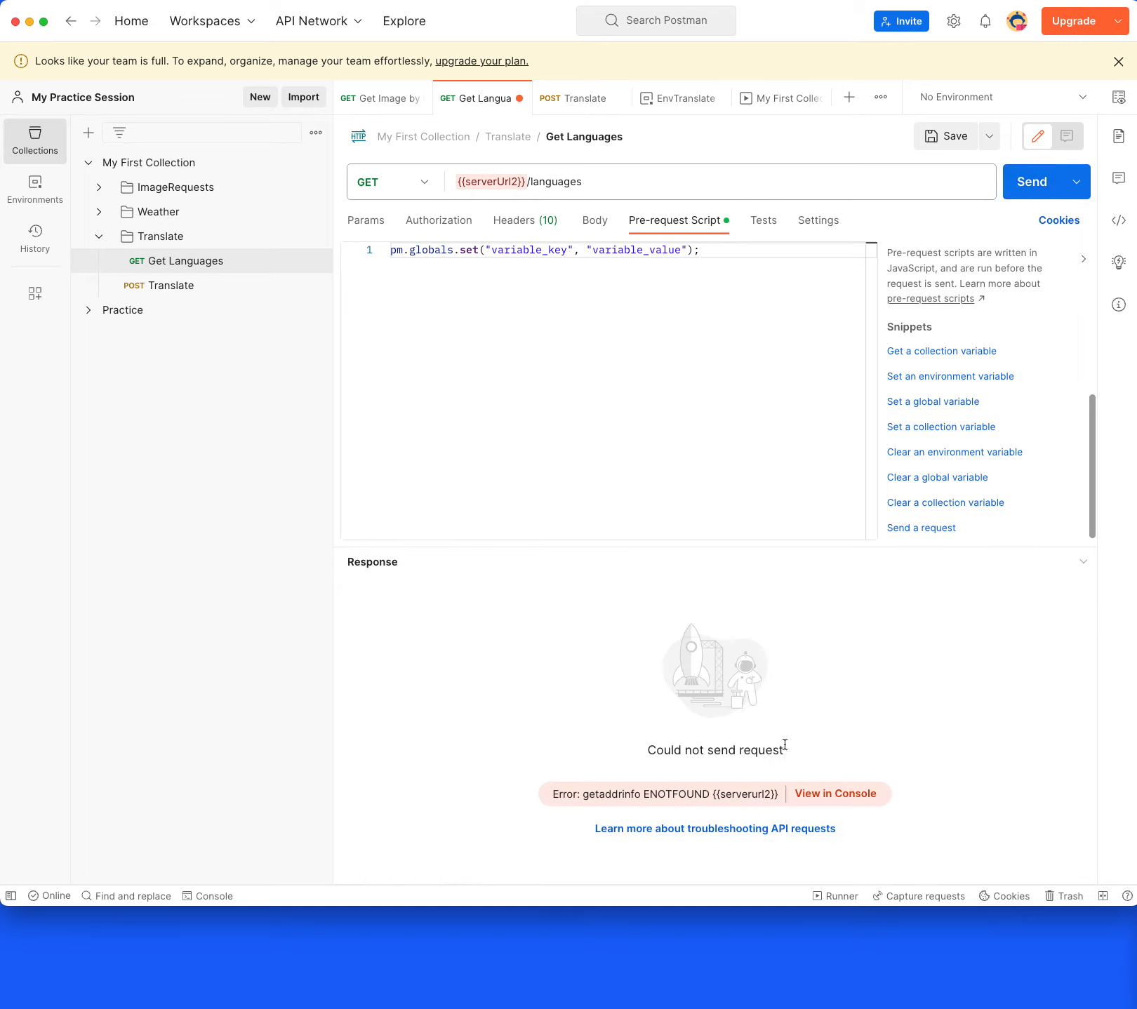
# Replace the variable_key placeholder in the pre-request script's pm.globals.set call with serverUrl2, copied from the request URL
pyautogui.moveTo(786, 744); pyautogui.dragTo(823, 751)
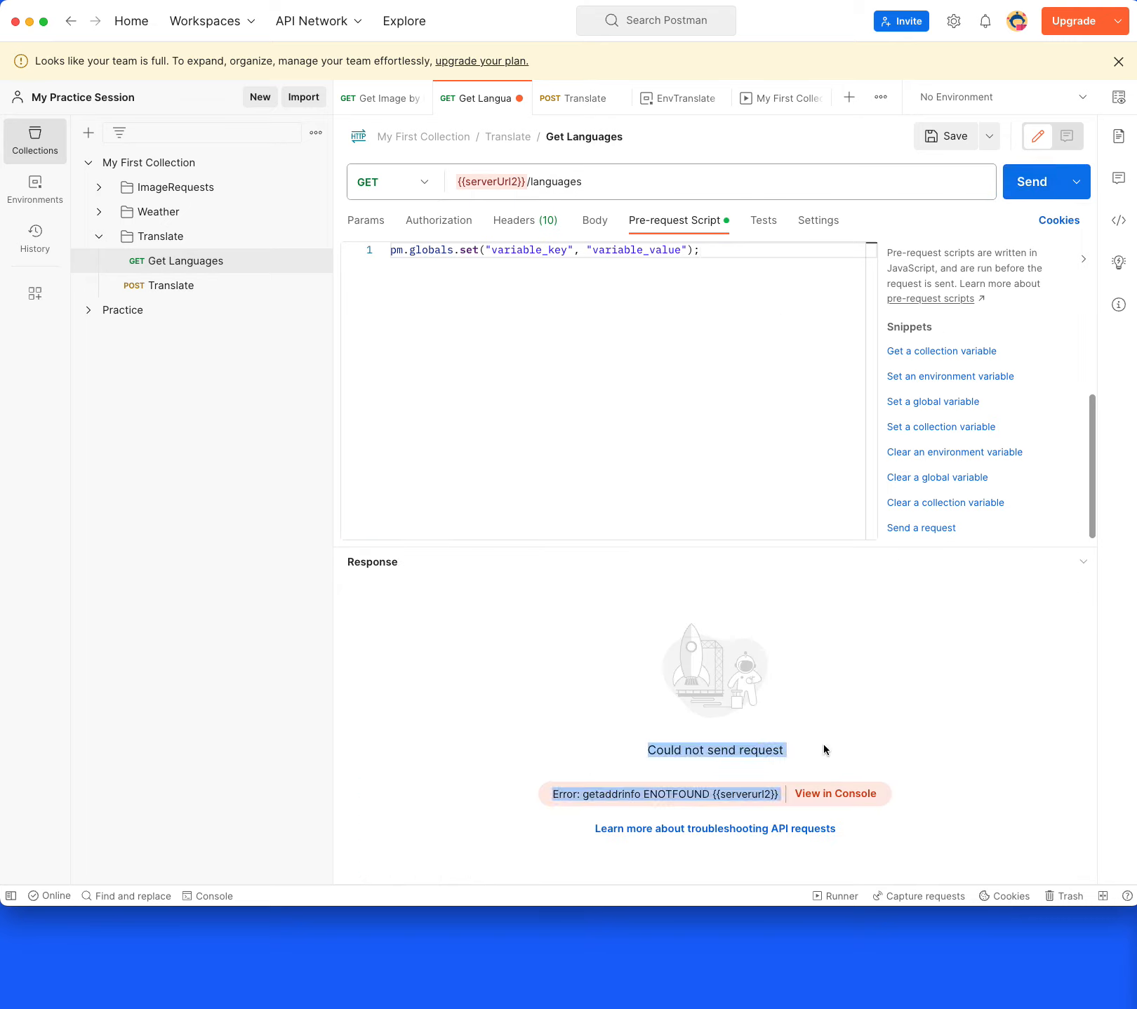
pyautogui.click(604, 399)
pyautogui.doubleClick(498, 178)
pyautogui.press('super+c')
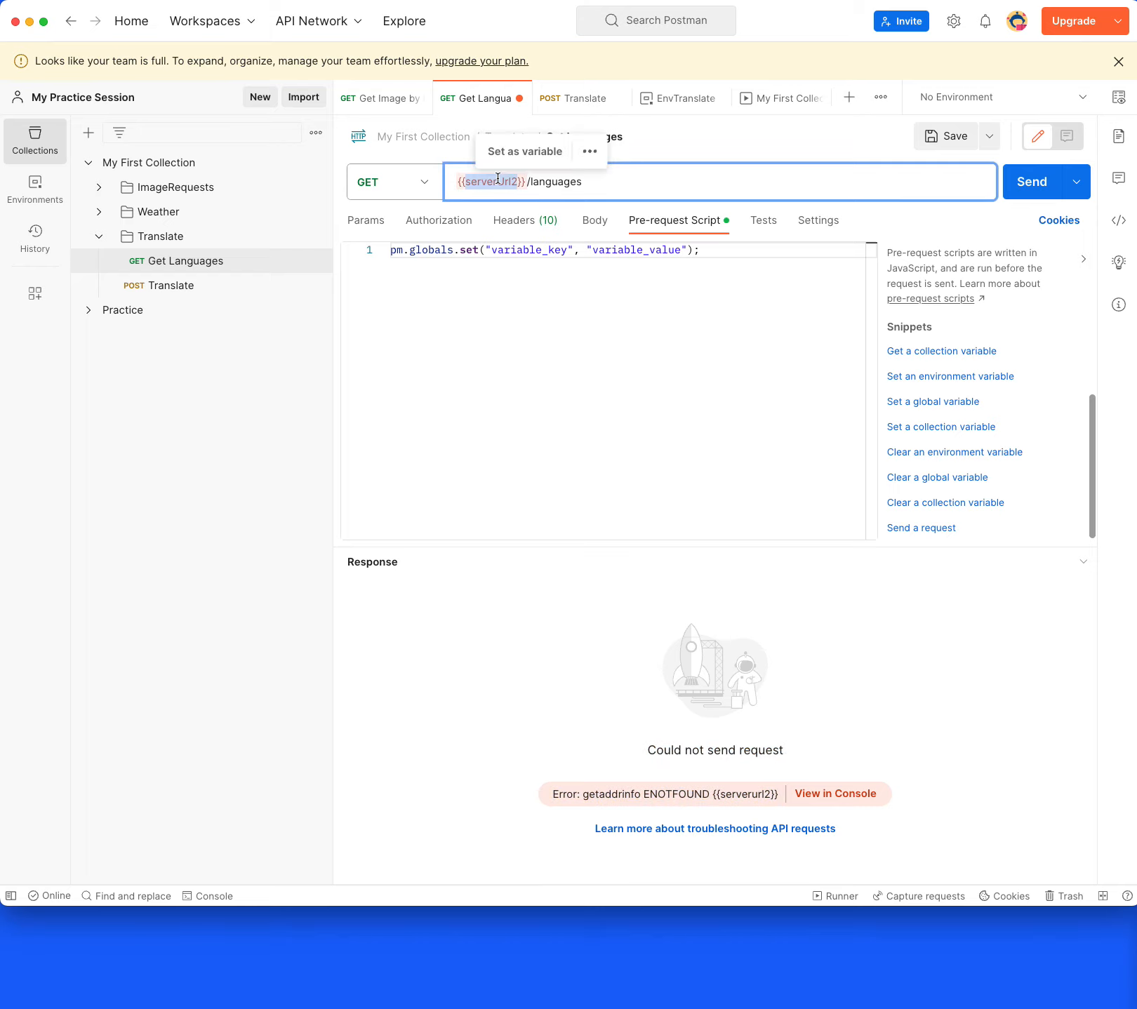
pyautogui.click(535, 445)
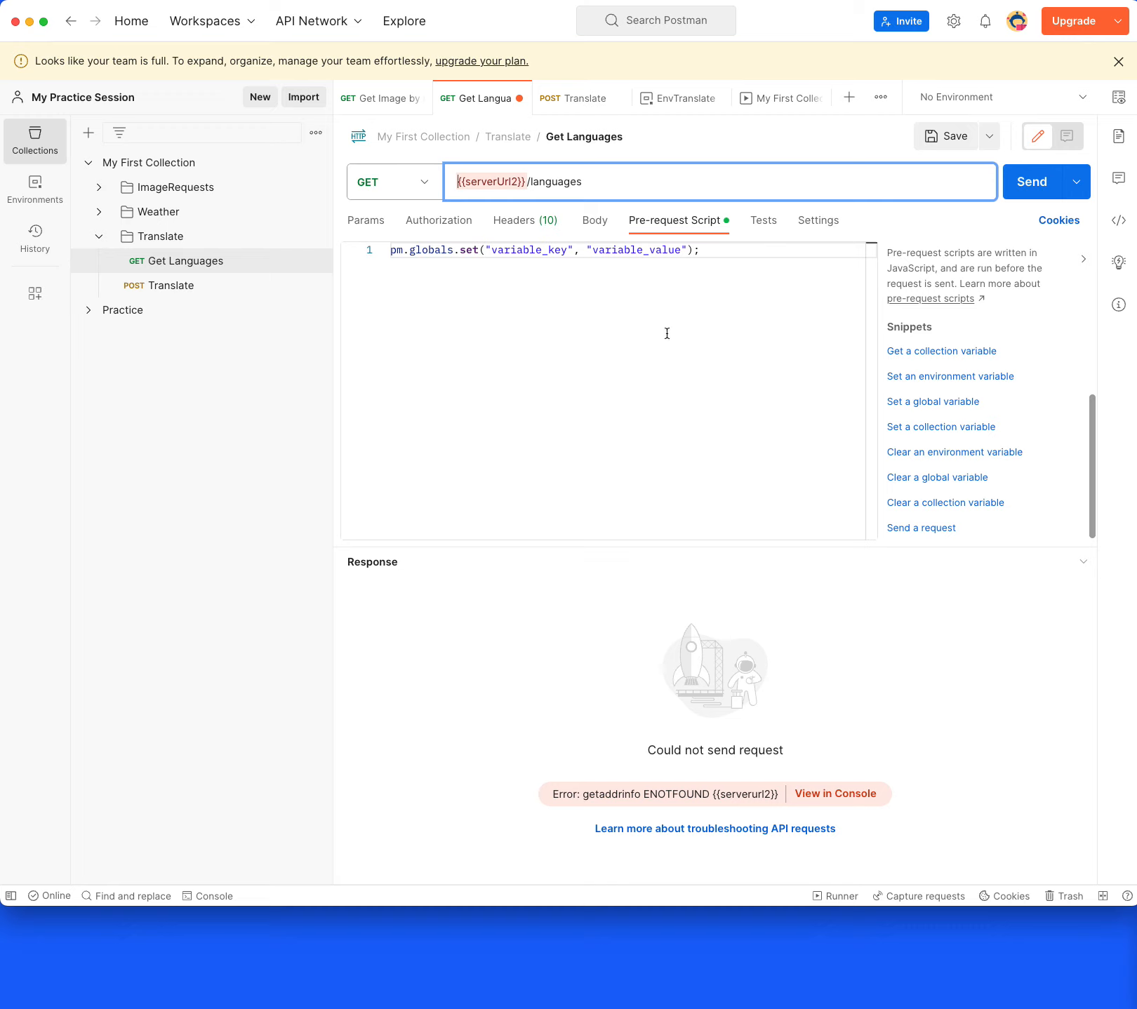
pyautogui.doubleClick(518, 251)
pyautogui.press('super+v')
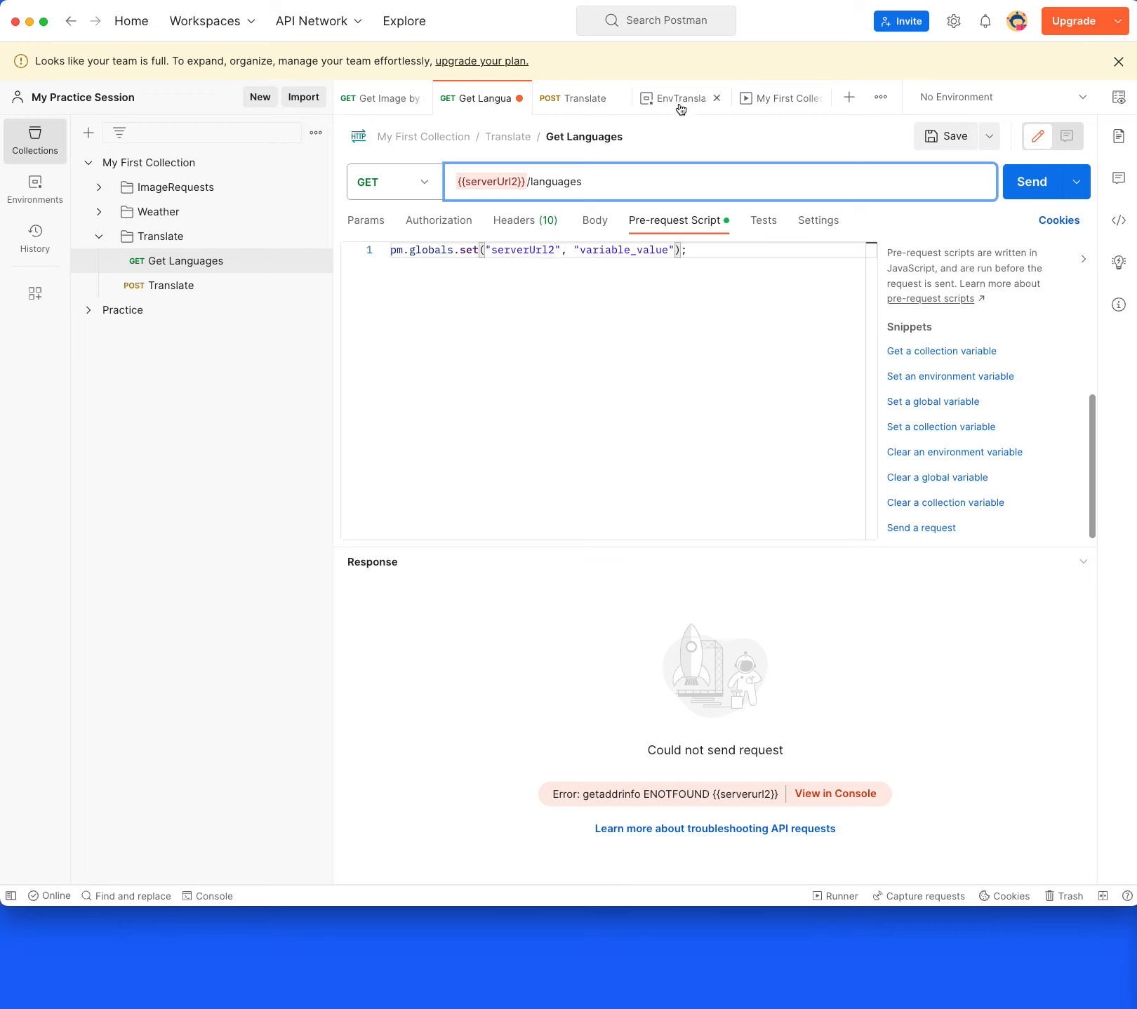
pyautogui.click(589, 97)
pyautogui.moveTo(485, 183)
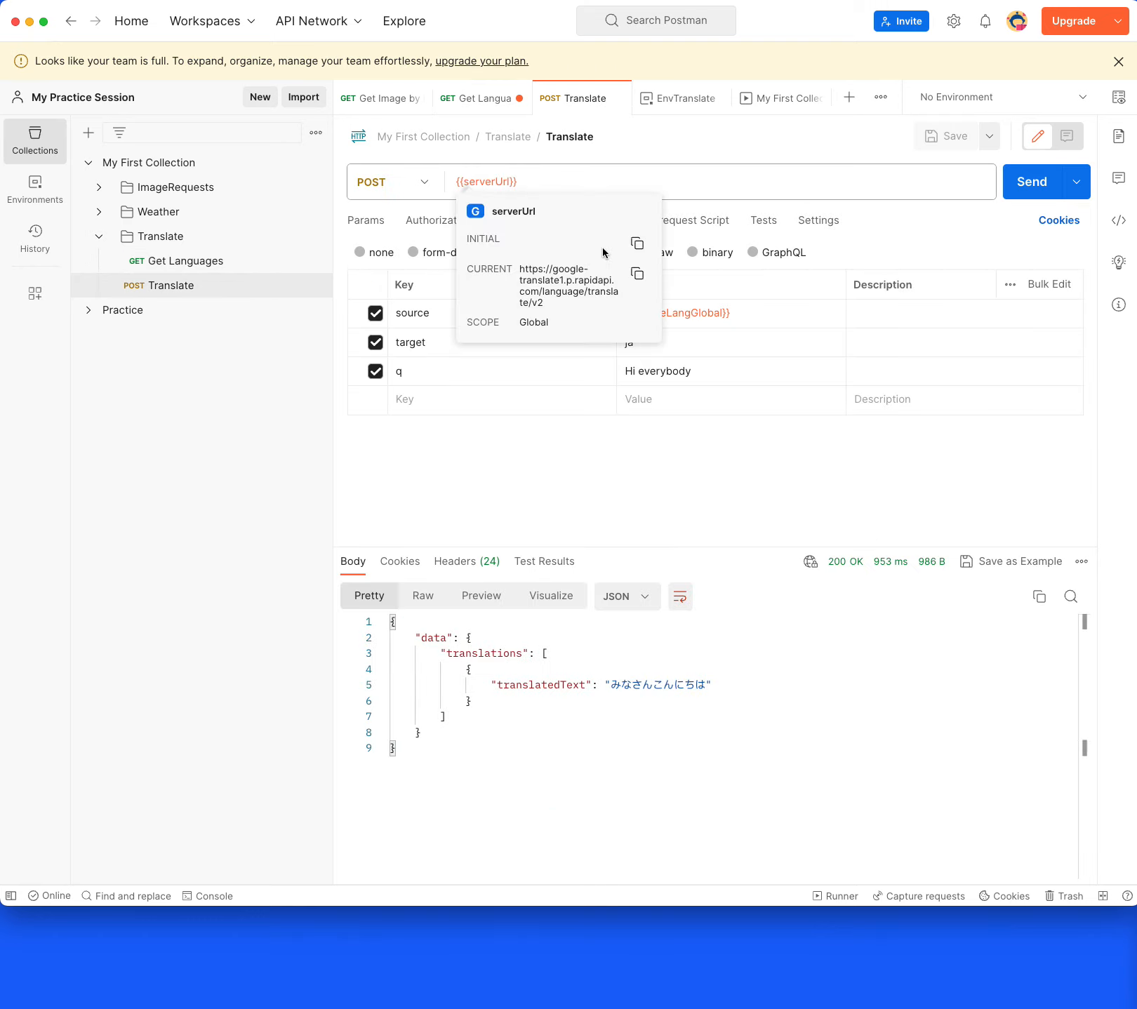
pyautogui.click(638, 276)
pyautogui.click(484, 98)
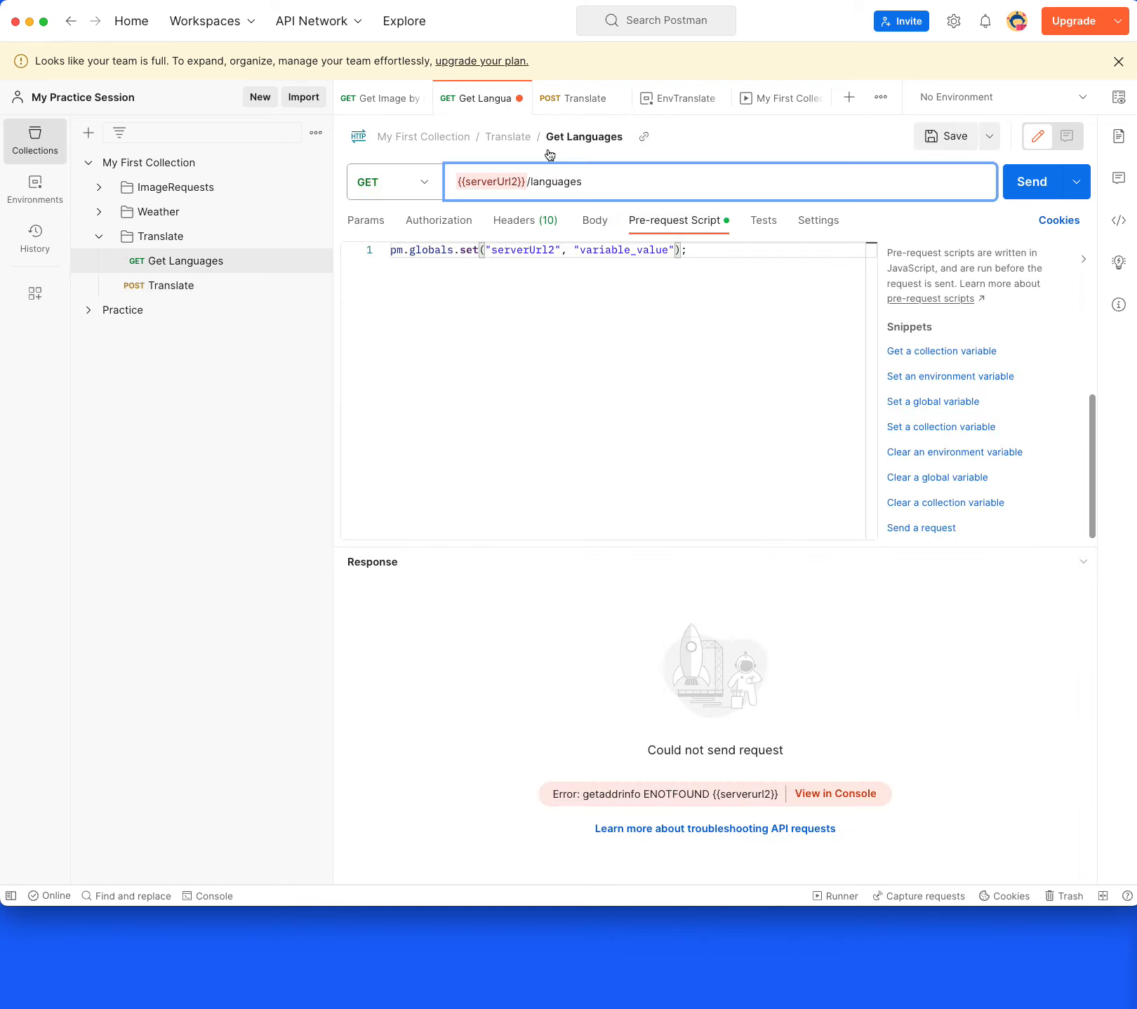
pyautogui.doubleClick(626, 250)
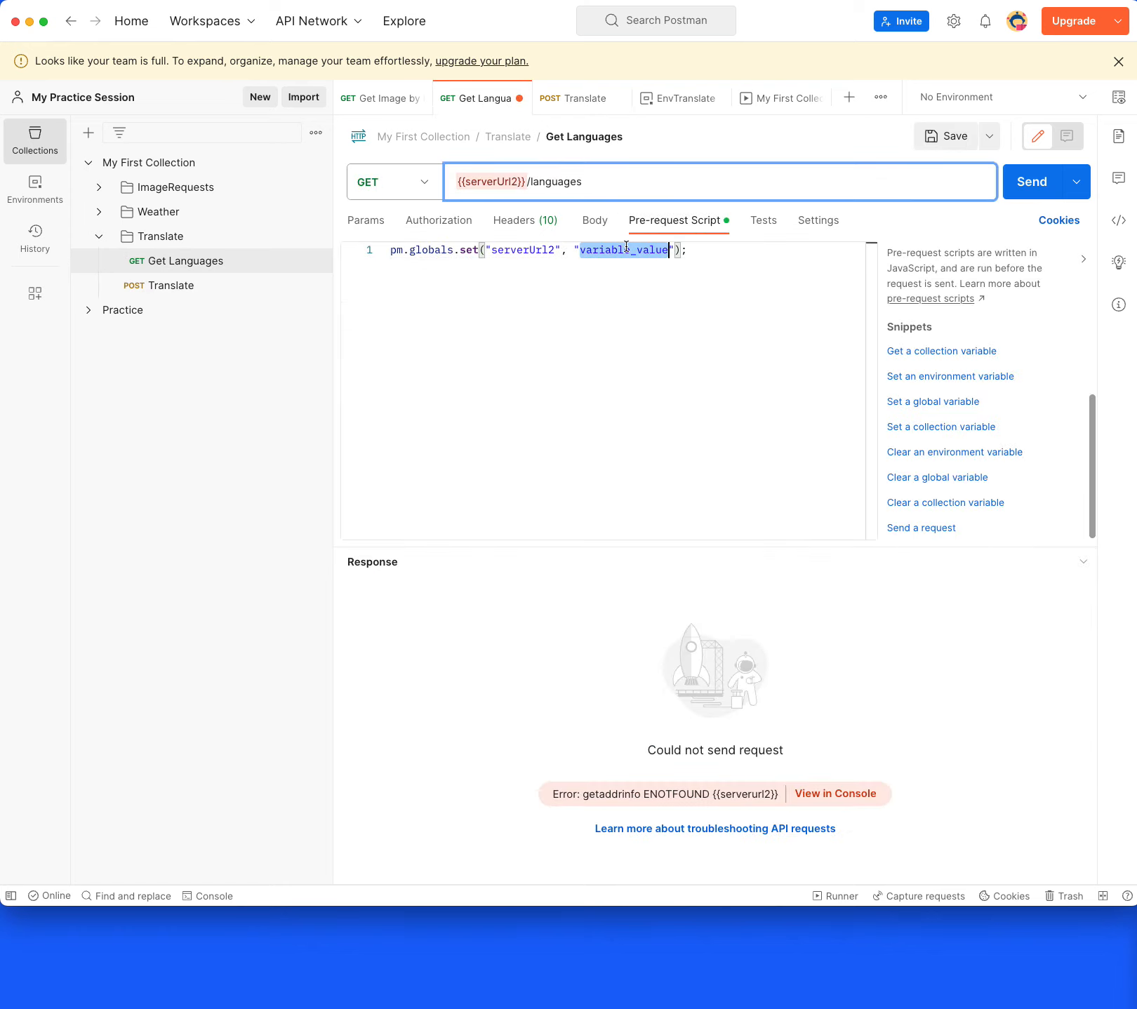
pyautogui.press('super+v')
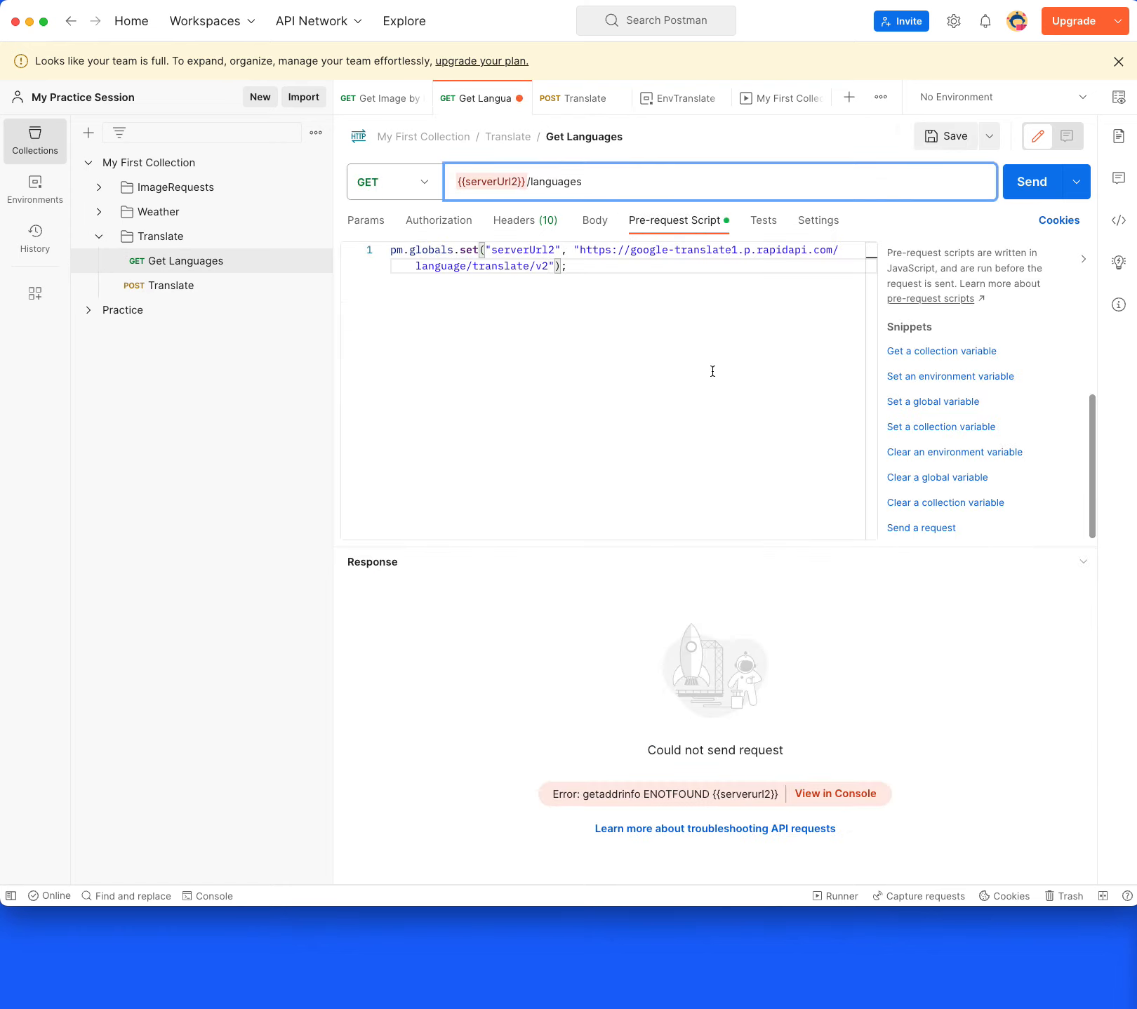
# Save and send the Get Languages request, then inspect the returned languages and the serverUrl2 variable in the URL
pyautogui.press('super+s')
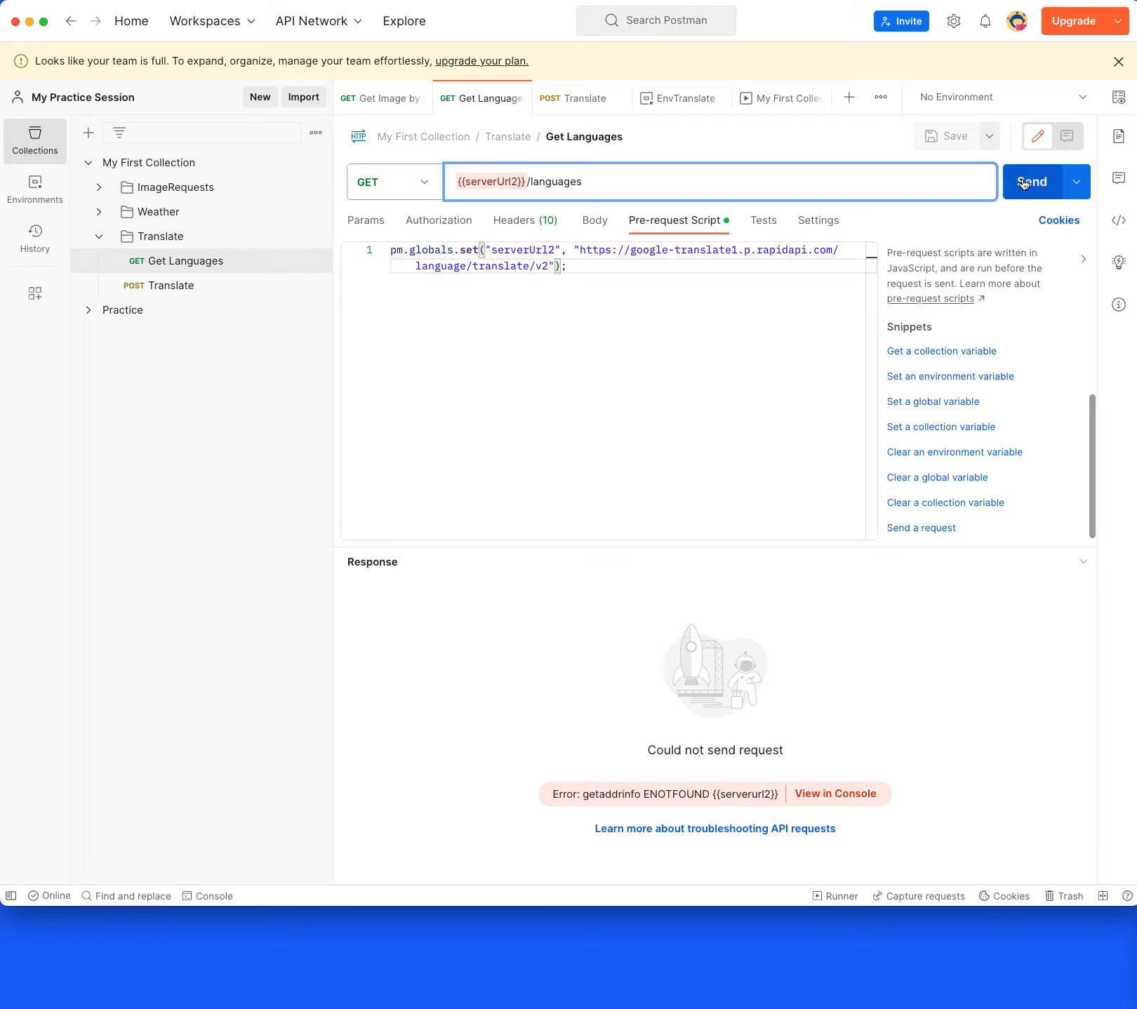
pyautogui.click(1024, 184)
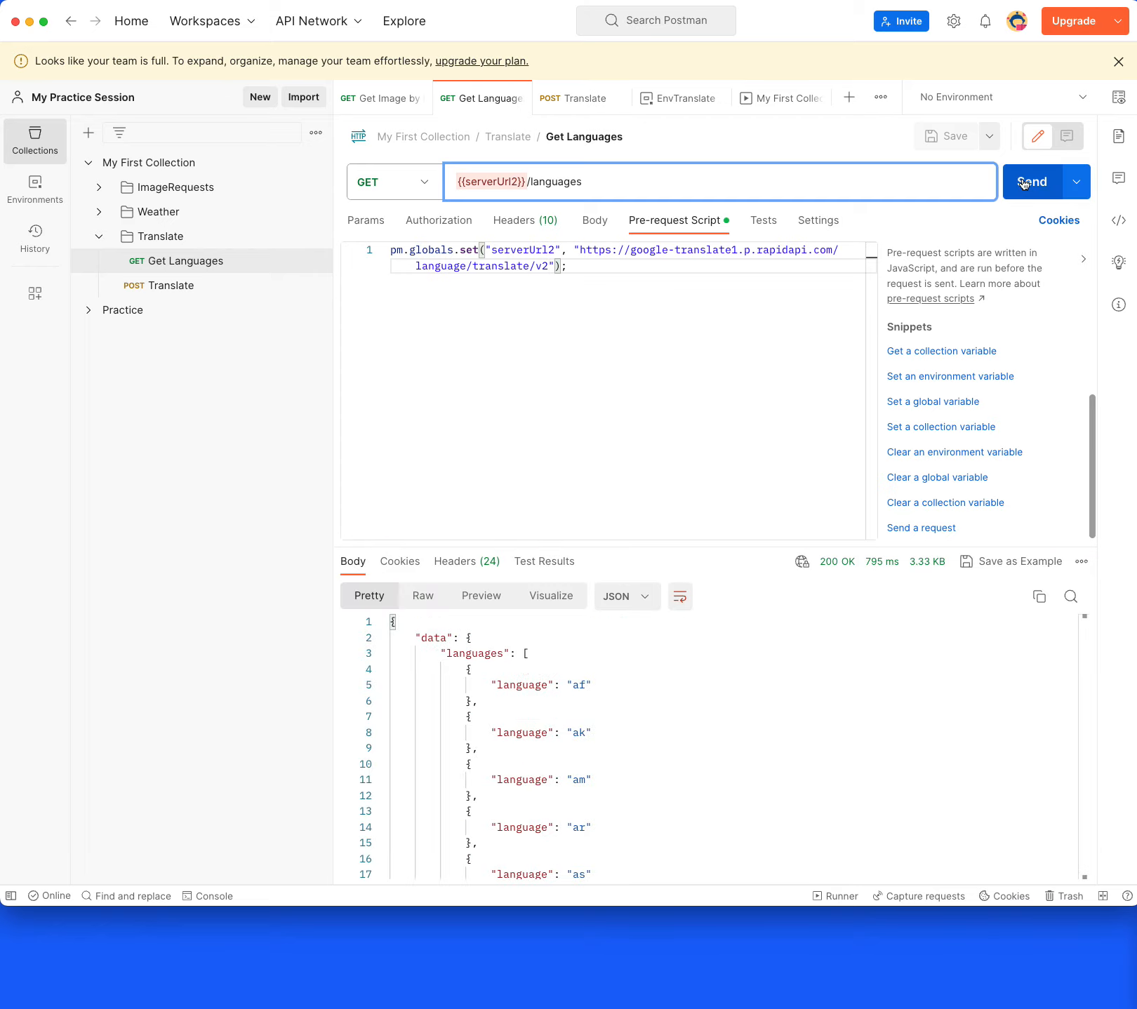
pyautogui.moveTo(484, 685); pyautogui.dragTo(678, 724)
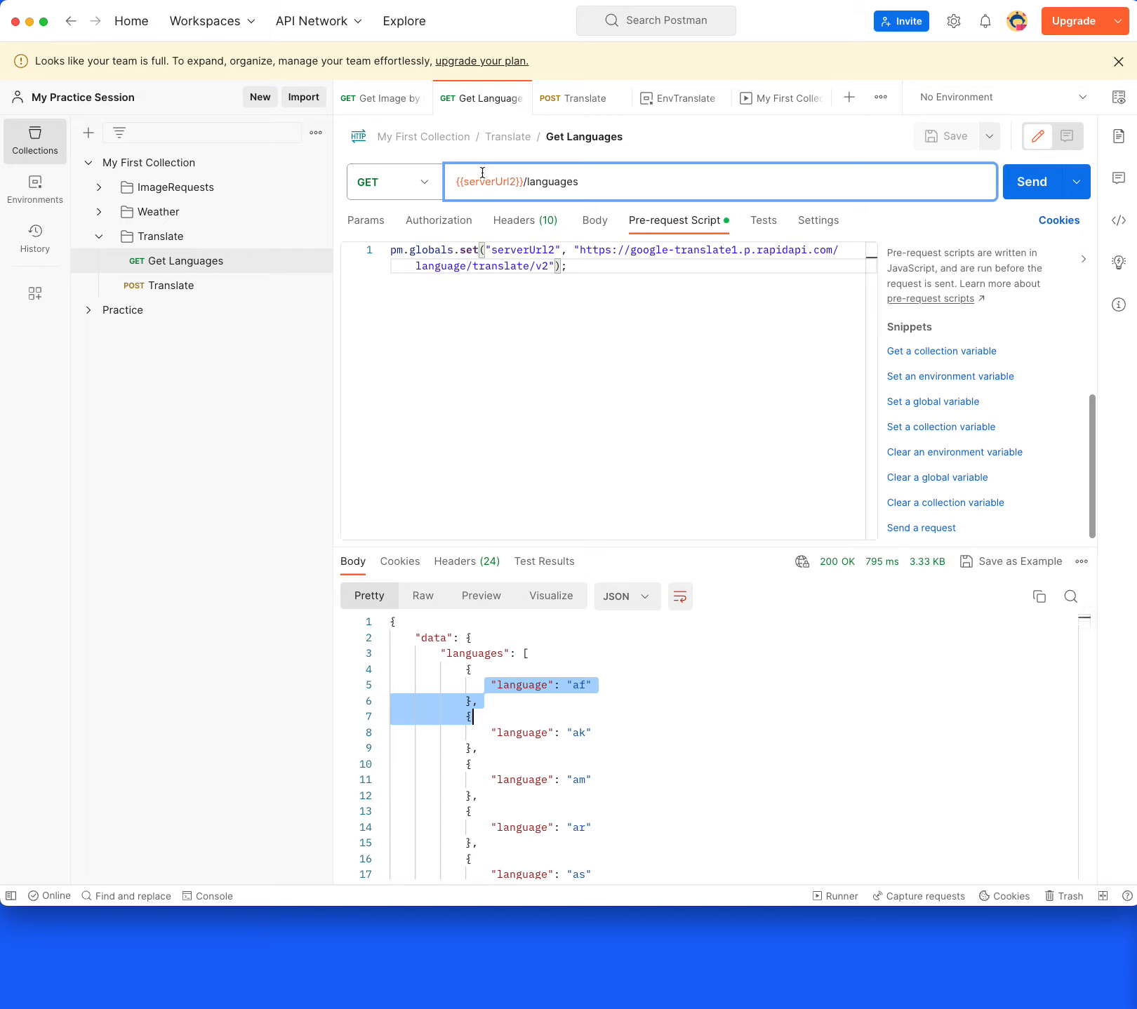
pyautogui.moveTo(484, 181)
# Review the pre-request script's pm.globals.set line and the URL assigned to serverUrl2
pyautogui.moveTo(574, 286); pyautogui.dragTo(361, 240)
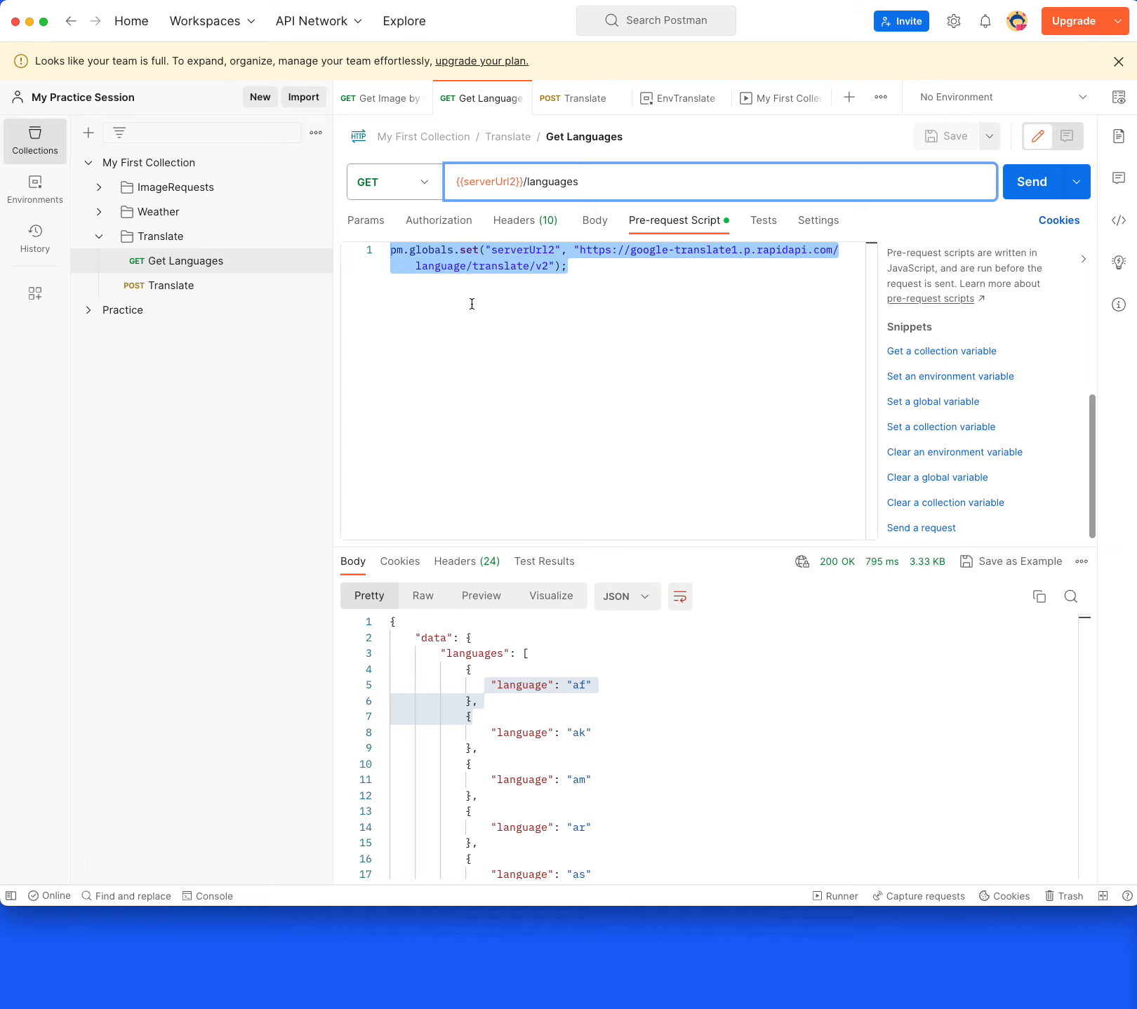
pyautogui.click(668, 292)
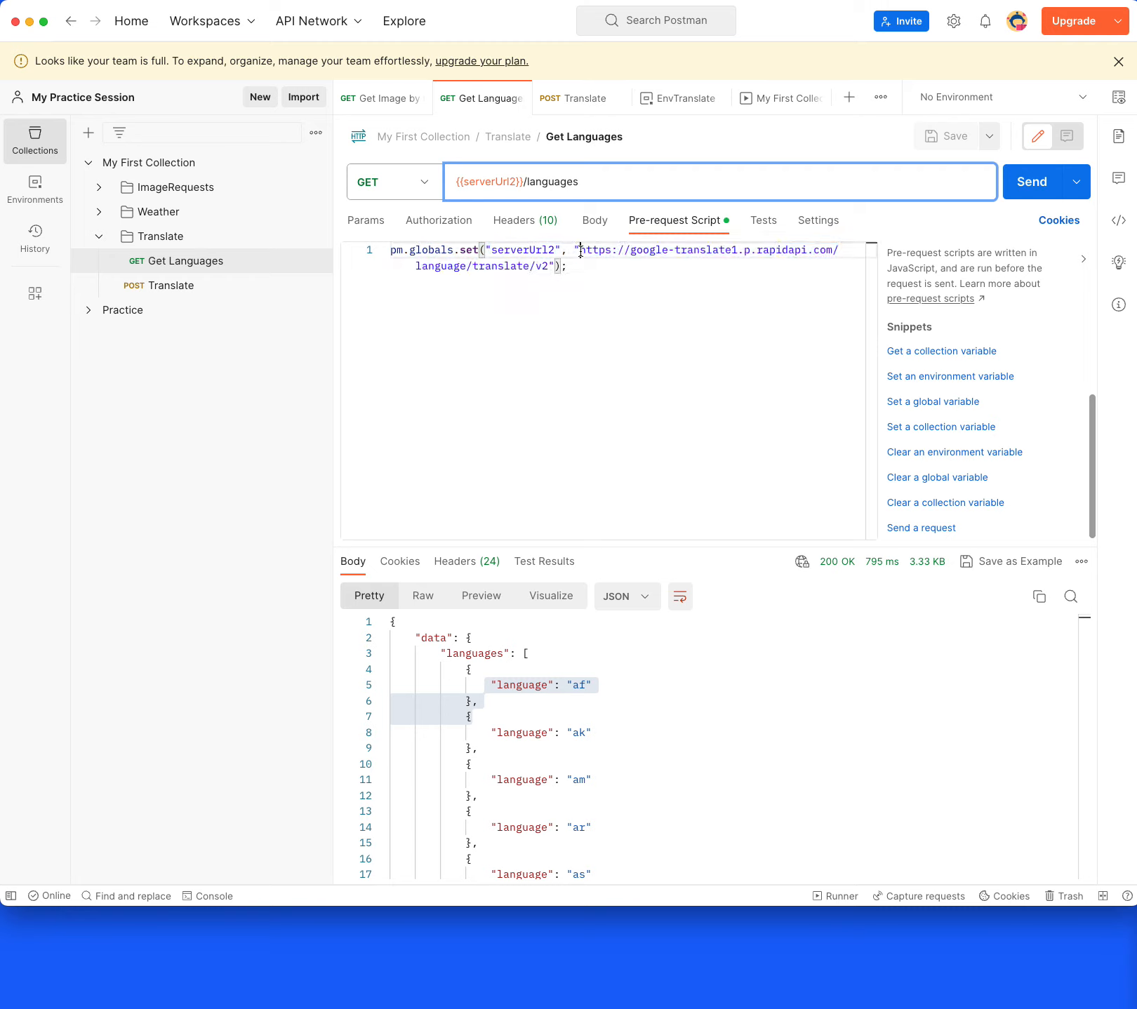
pyautogui.moveTo(581, 250); pyautogui.dragTo(547, 268)
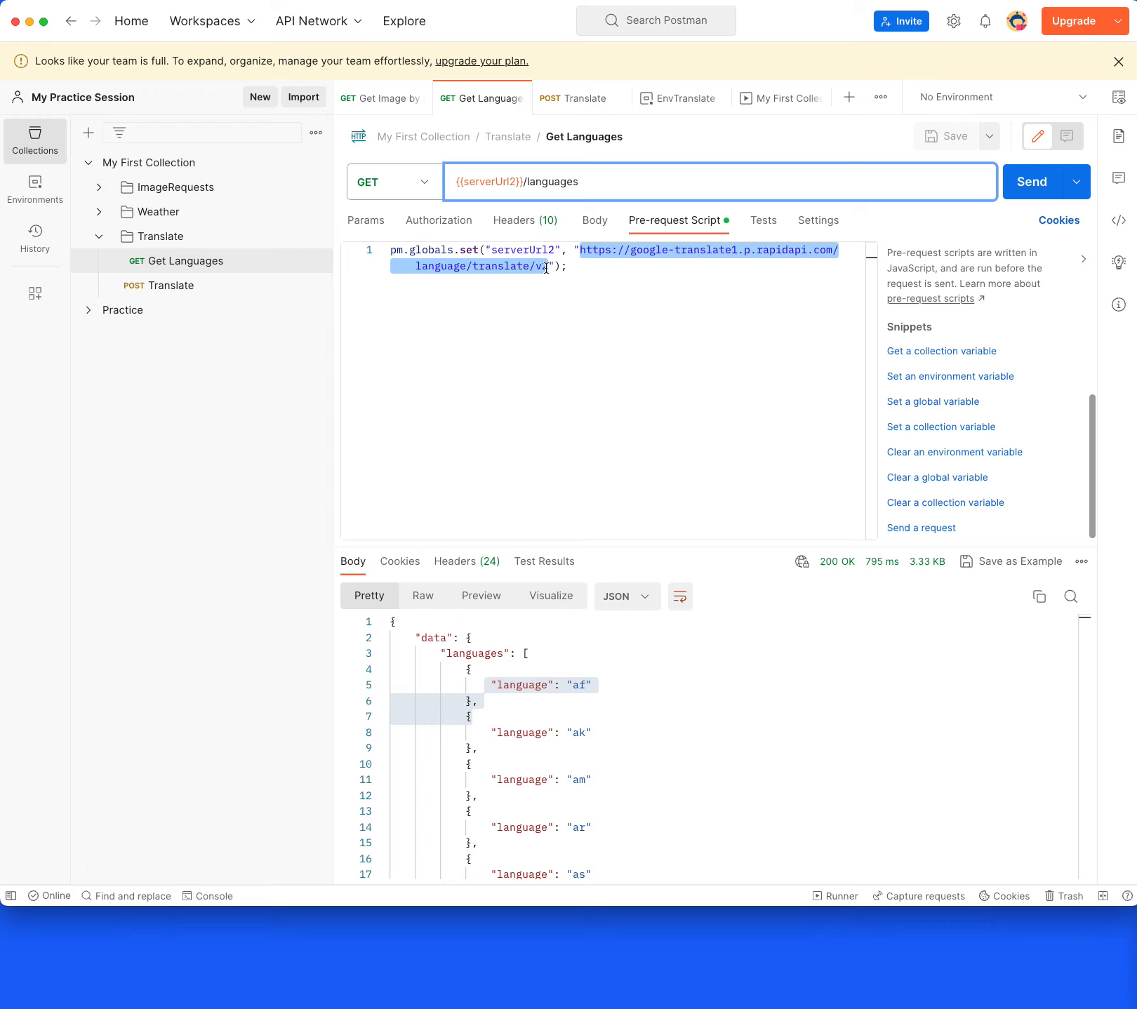
pyautogui.click(563, 313)
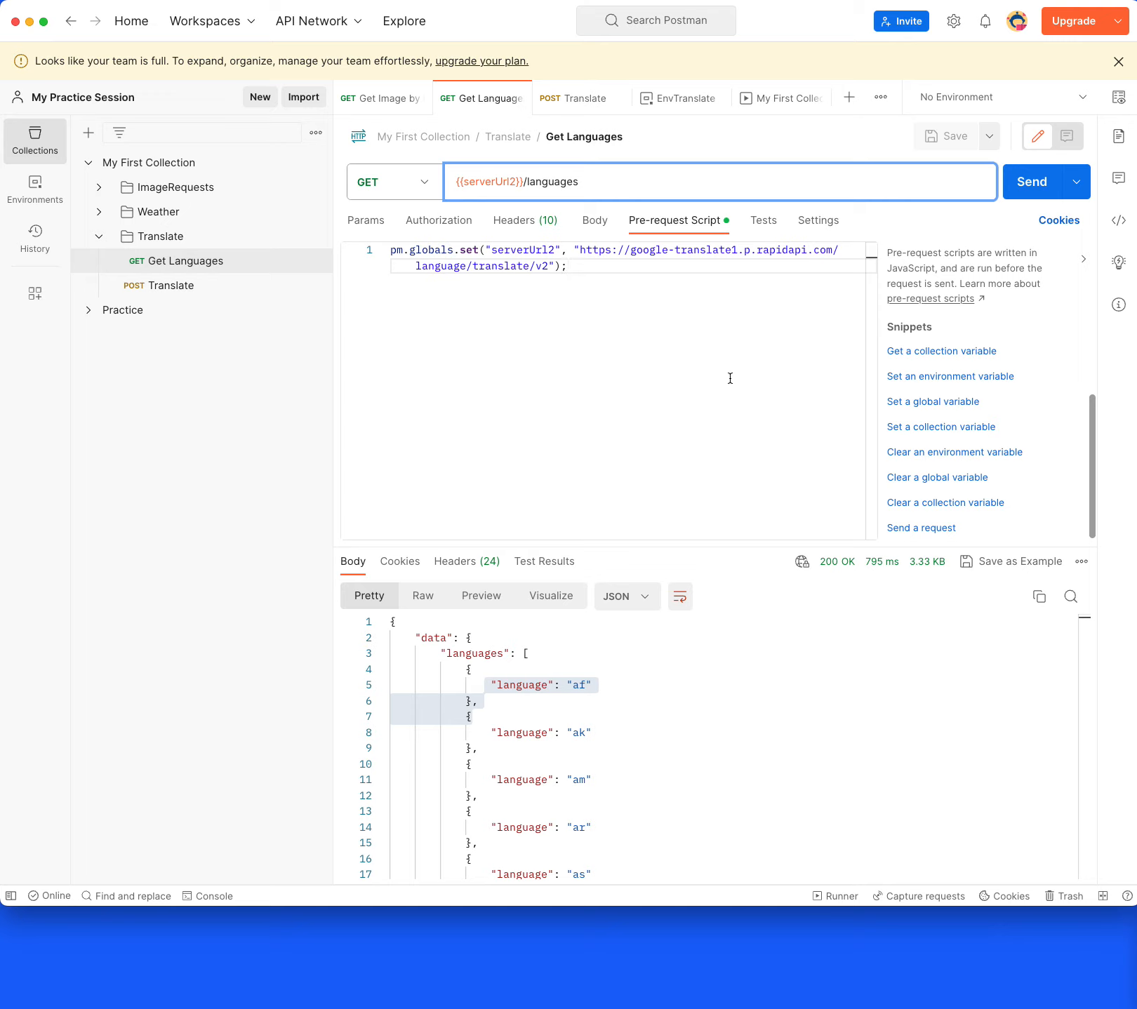
# Open the Get Languages request's Tests, enlarge the script area and insert the "Status code: Code is 200" snippet
pyautogui.click(770, 226)
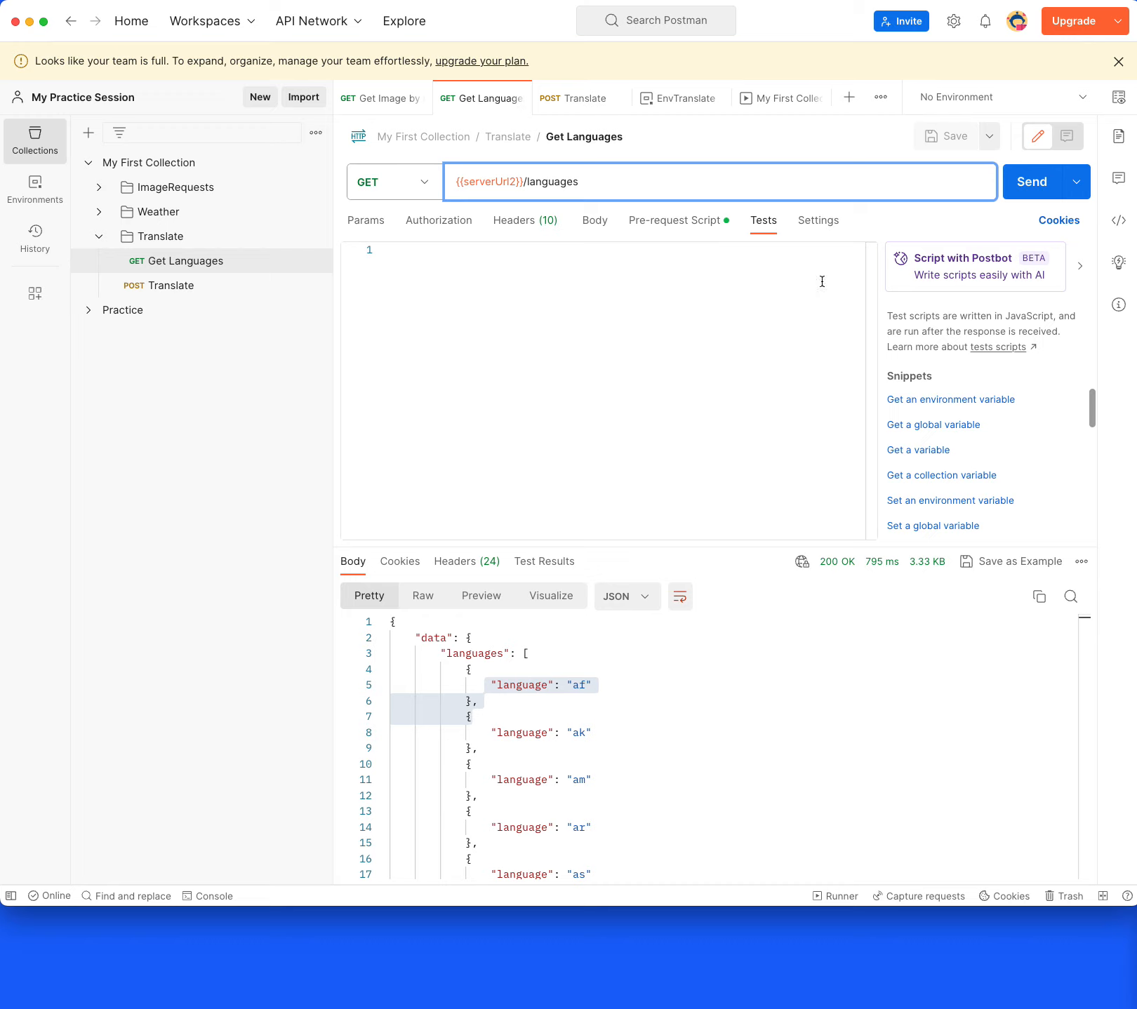
pyautogui.click(658, 222)
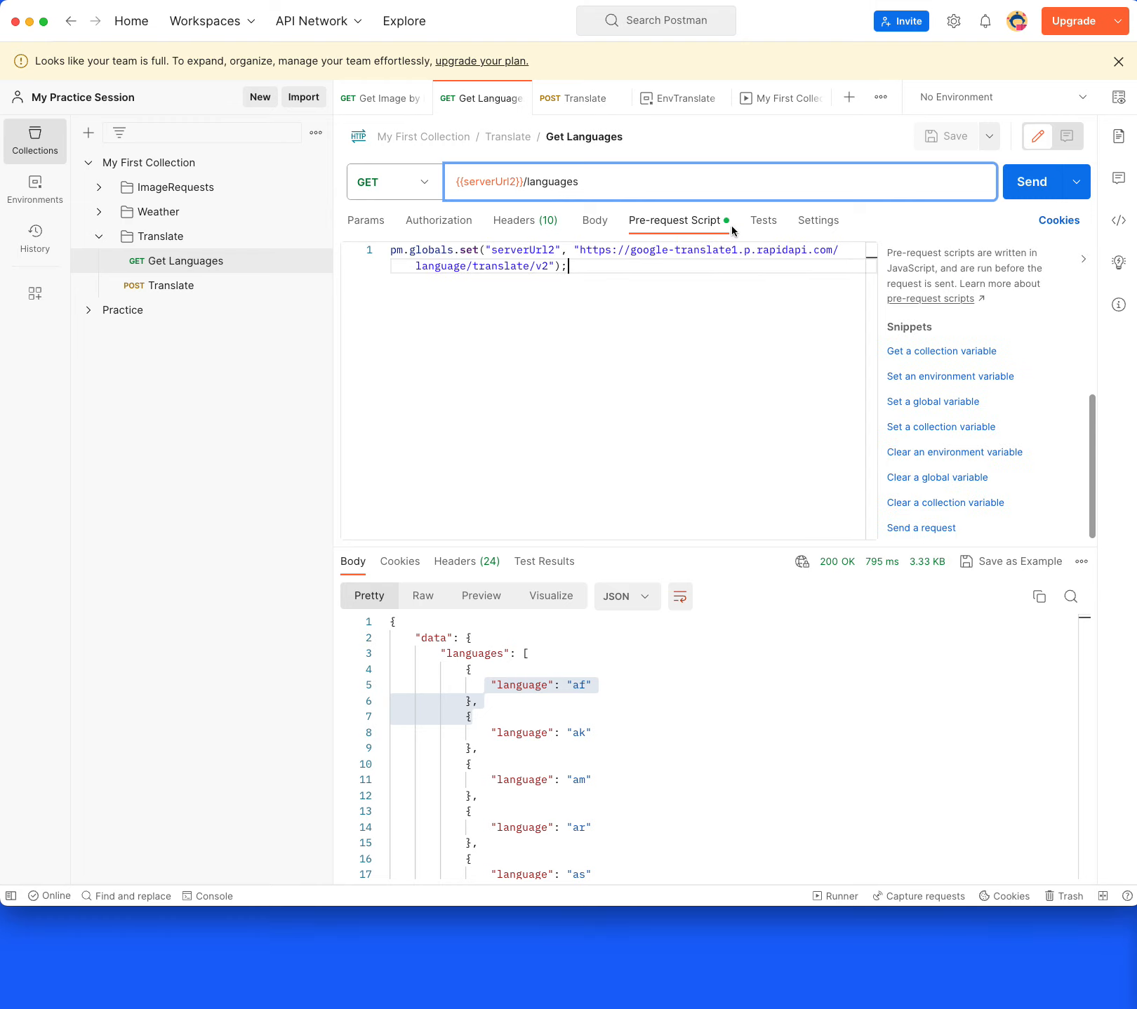
pyautogui.click(761, 226)
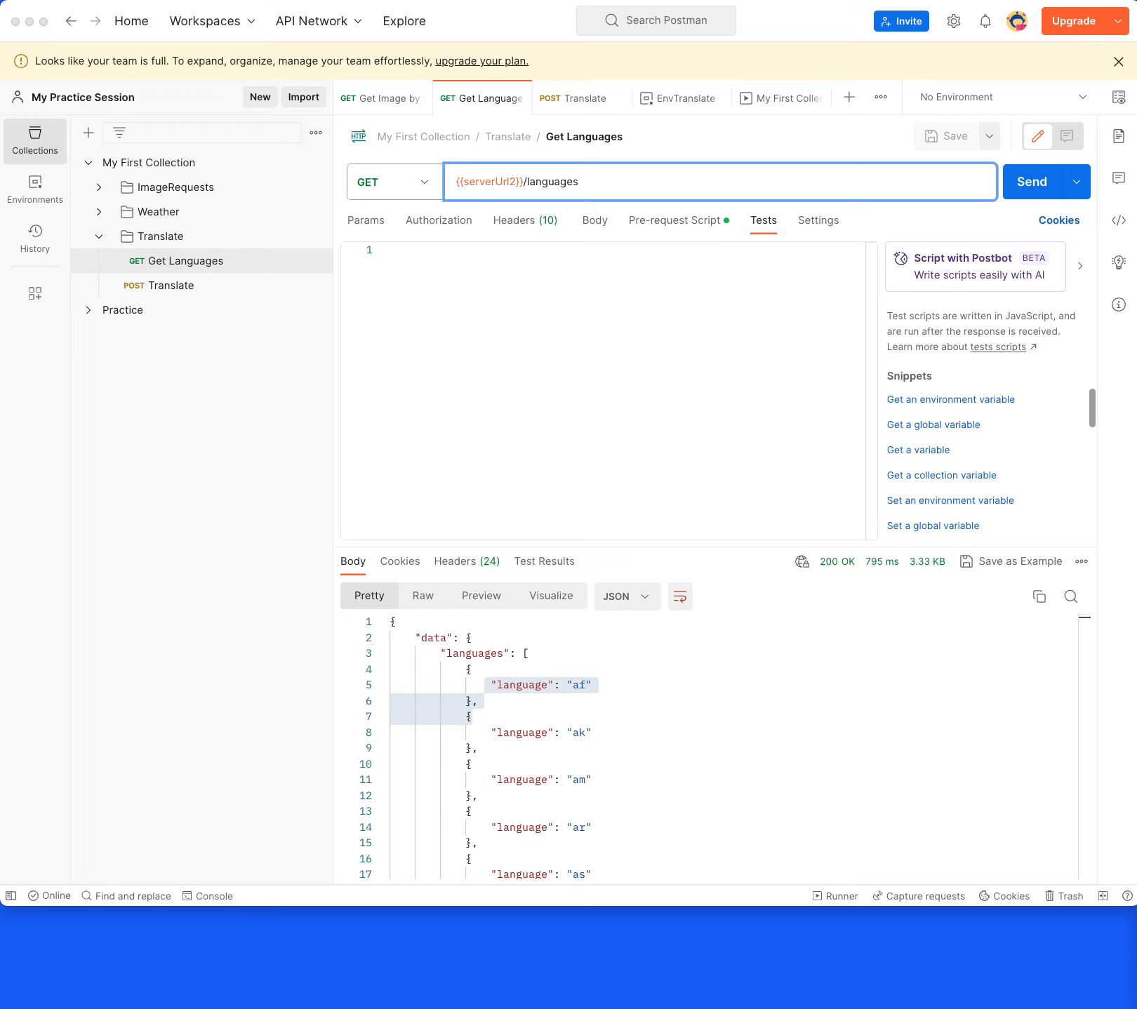
pyautogui.click(723, 390)
pyautogui.scroll(-5, 1023, 465)
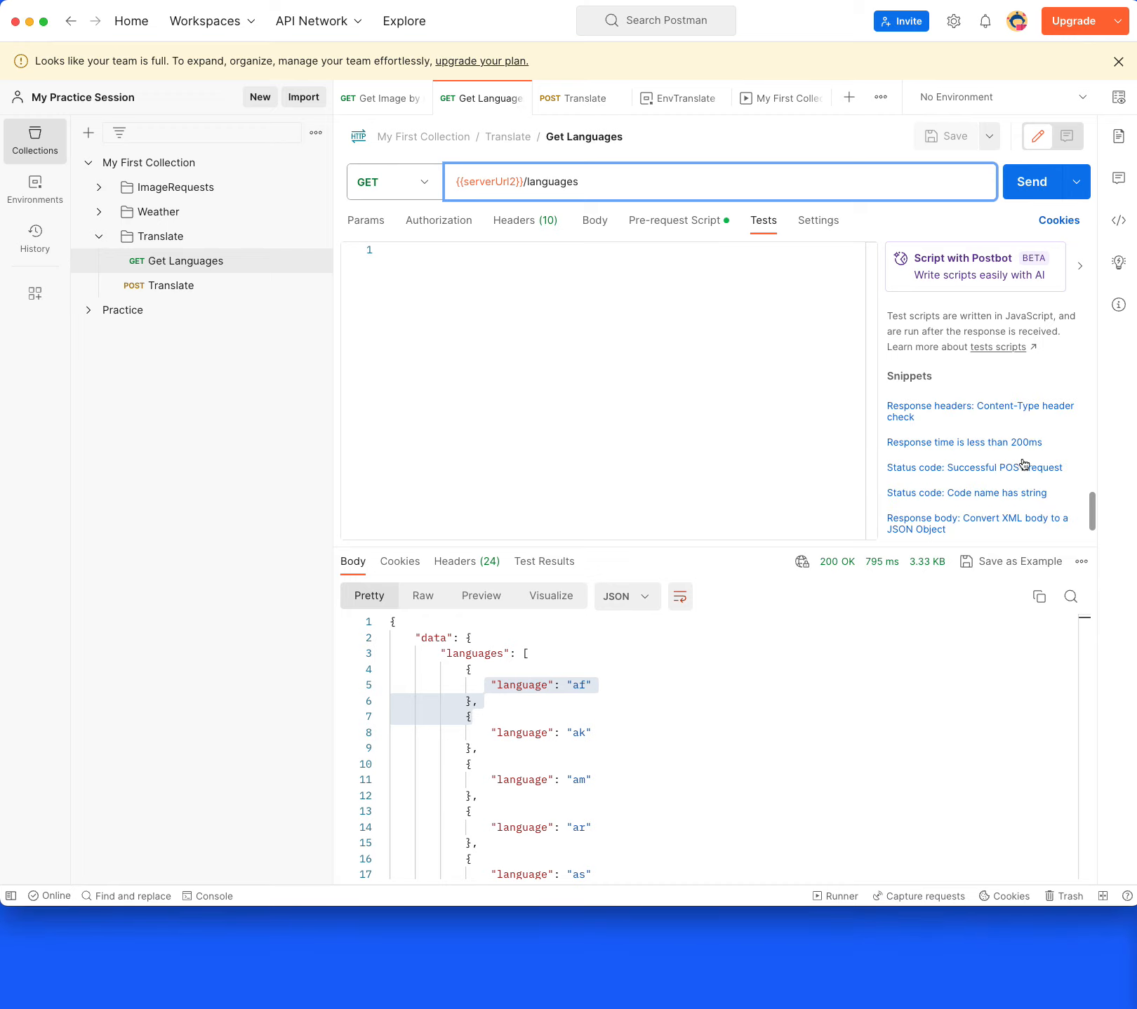
pyautogui.scroll(-1, 1027, 475)
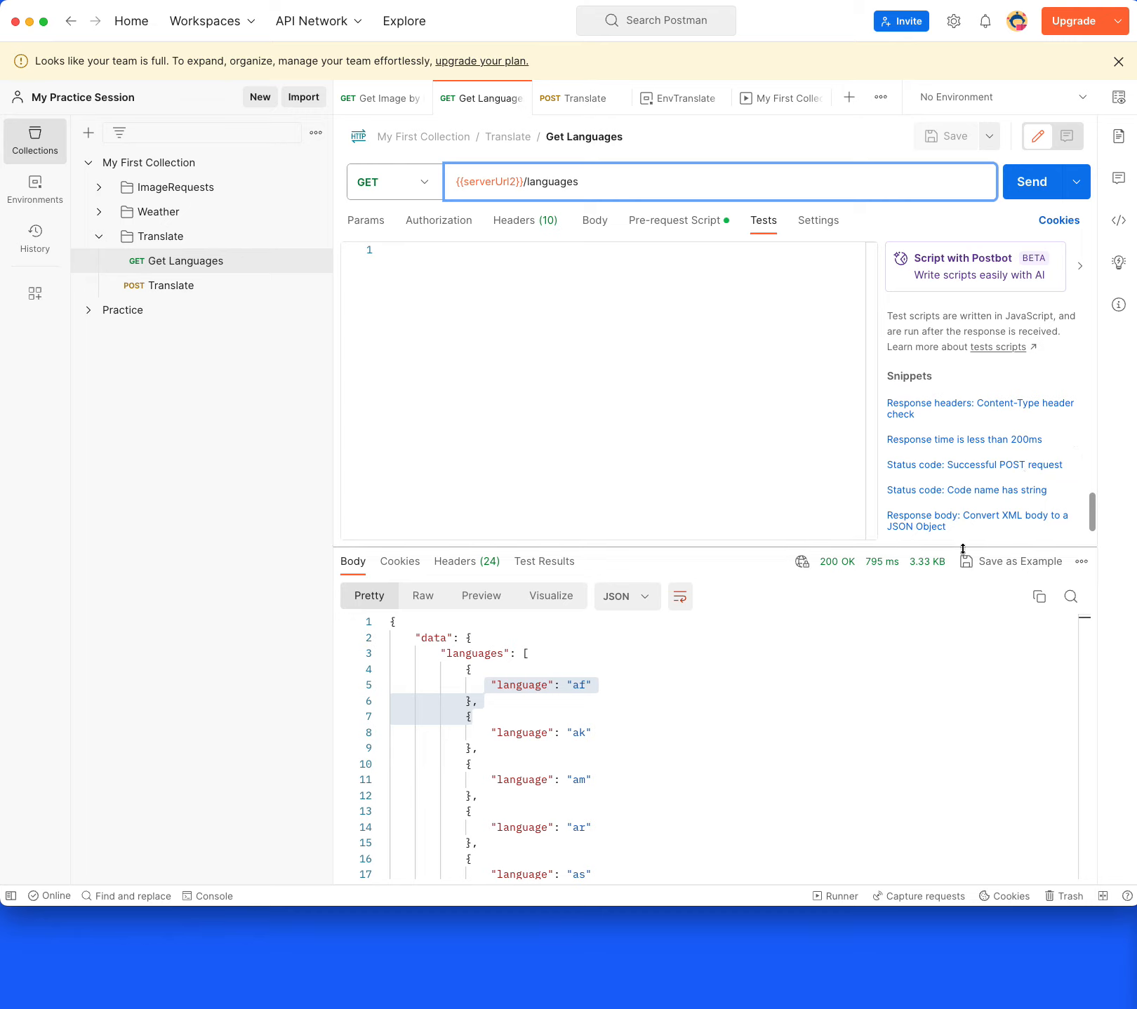
pyautogui.moveTo(963, 549); pyautogui.dragTo(963, 719)
pyautogui.scroll(3, 986, 552)
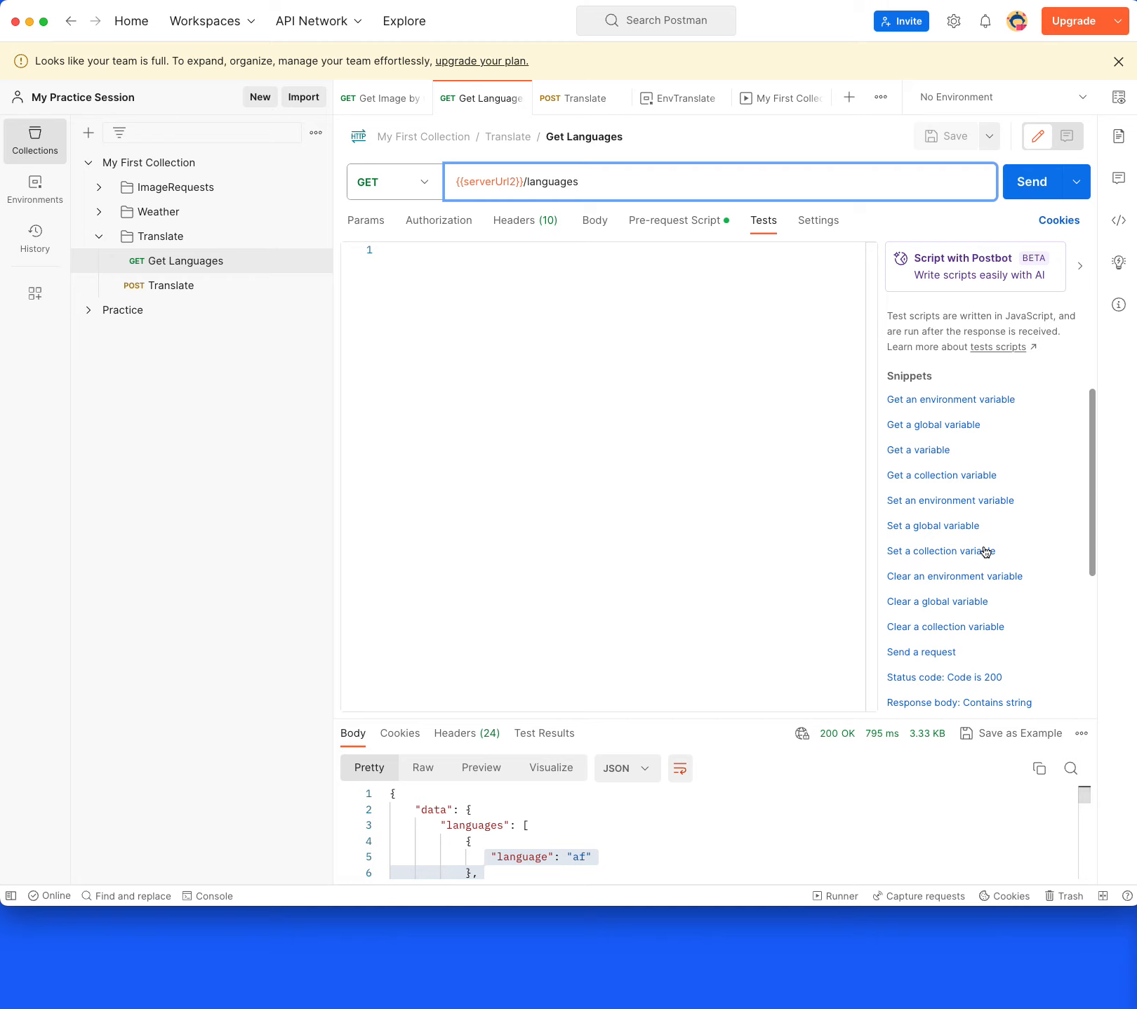
pyautogui.scroll(-3, 1005, 452)
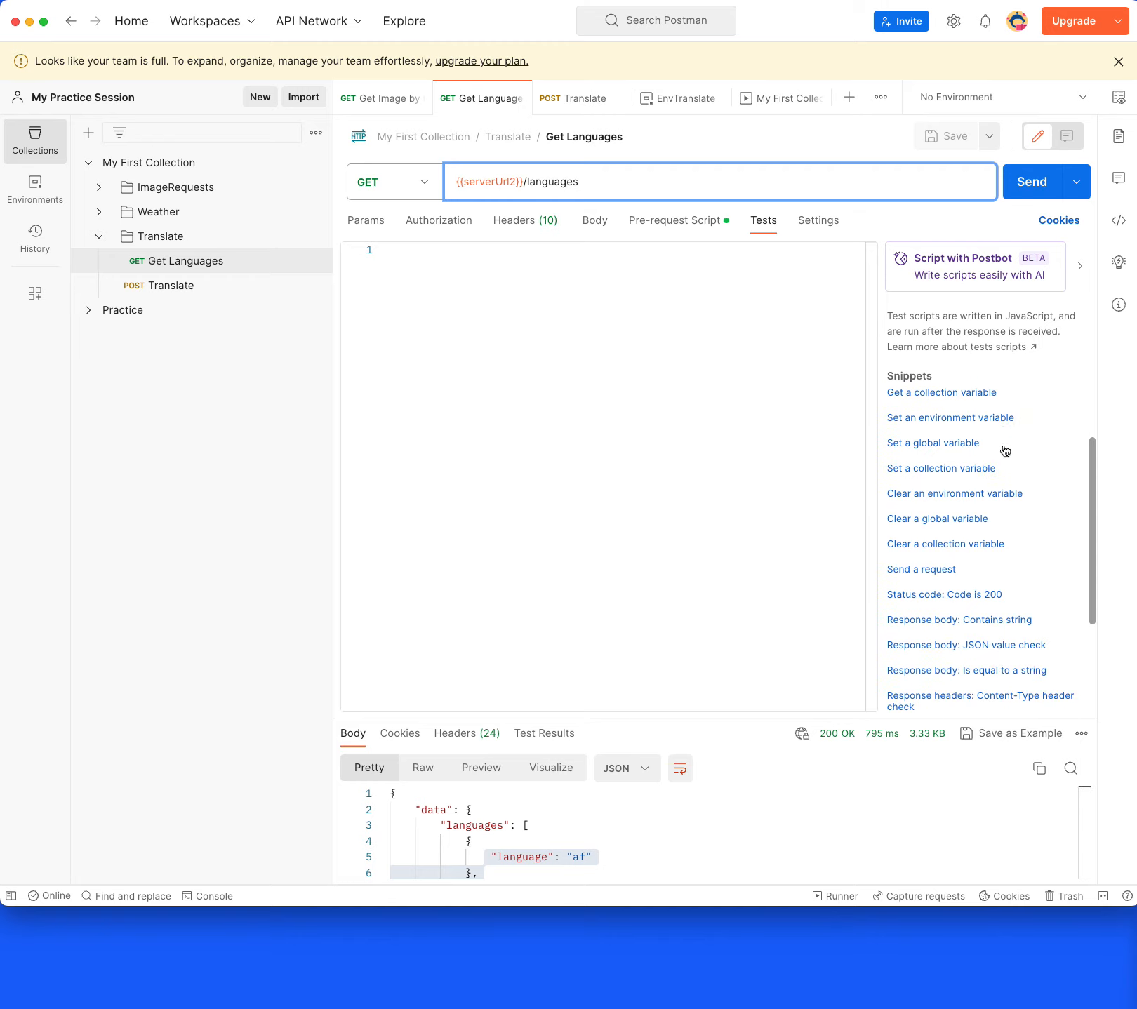
pyautogui.scroll(-1, 1008, 475)
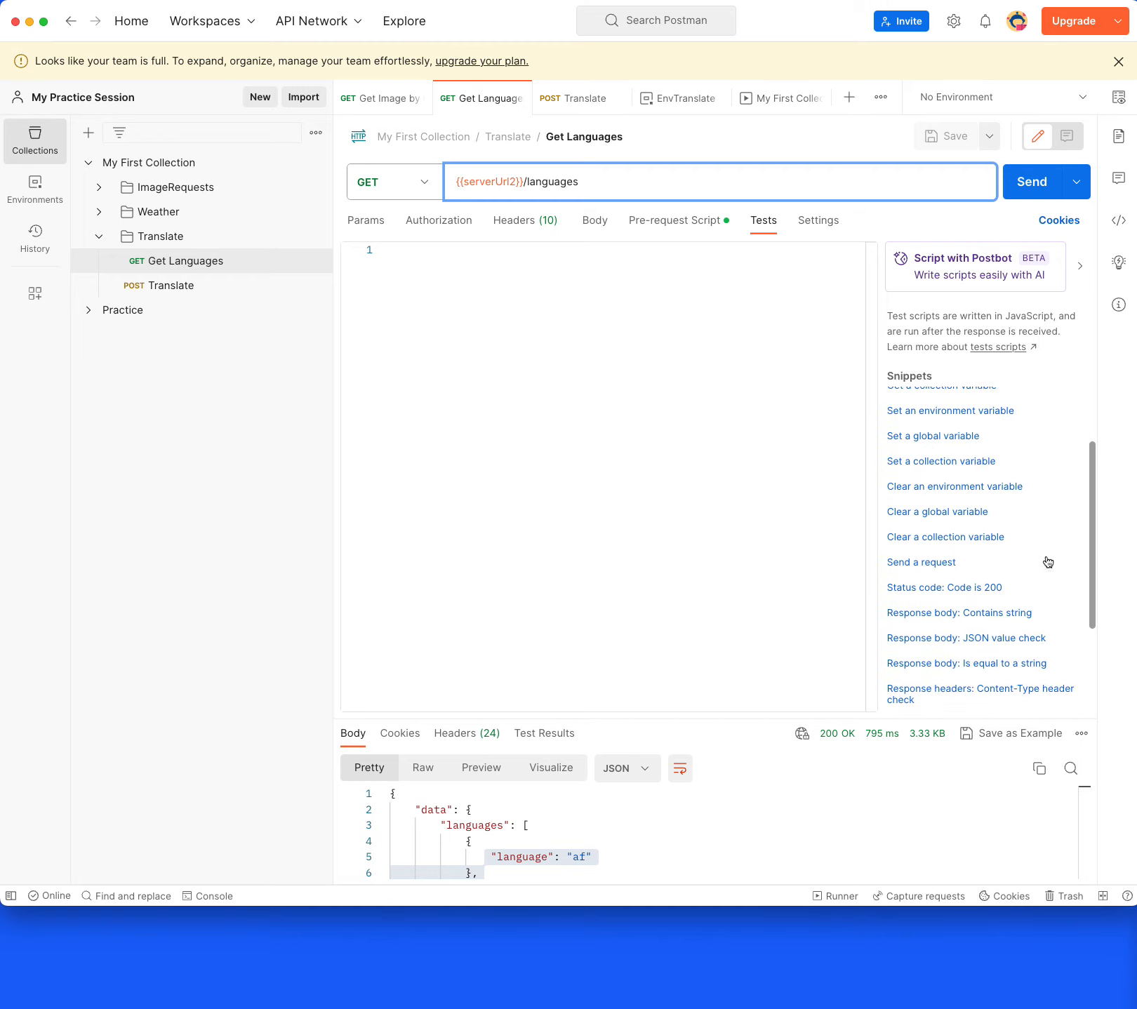
pyautogui.click(931, 588)
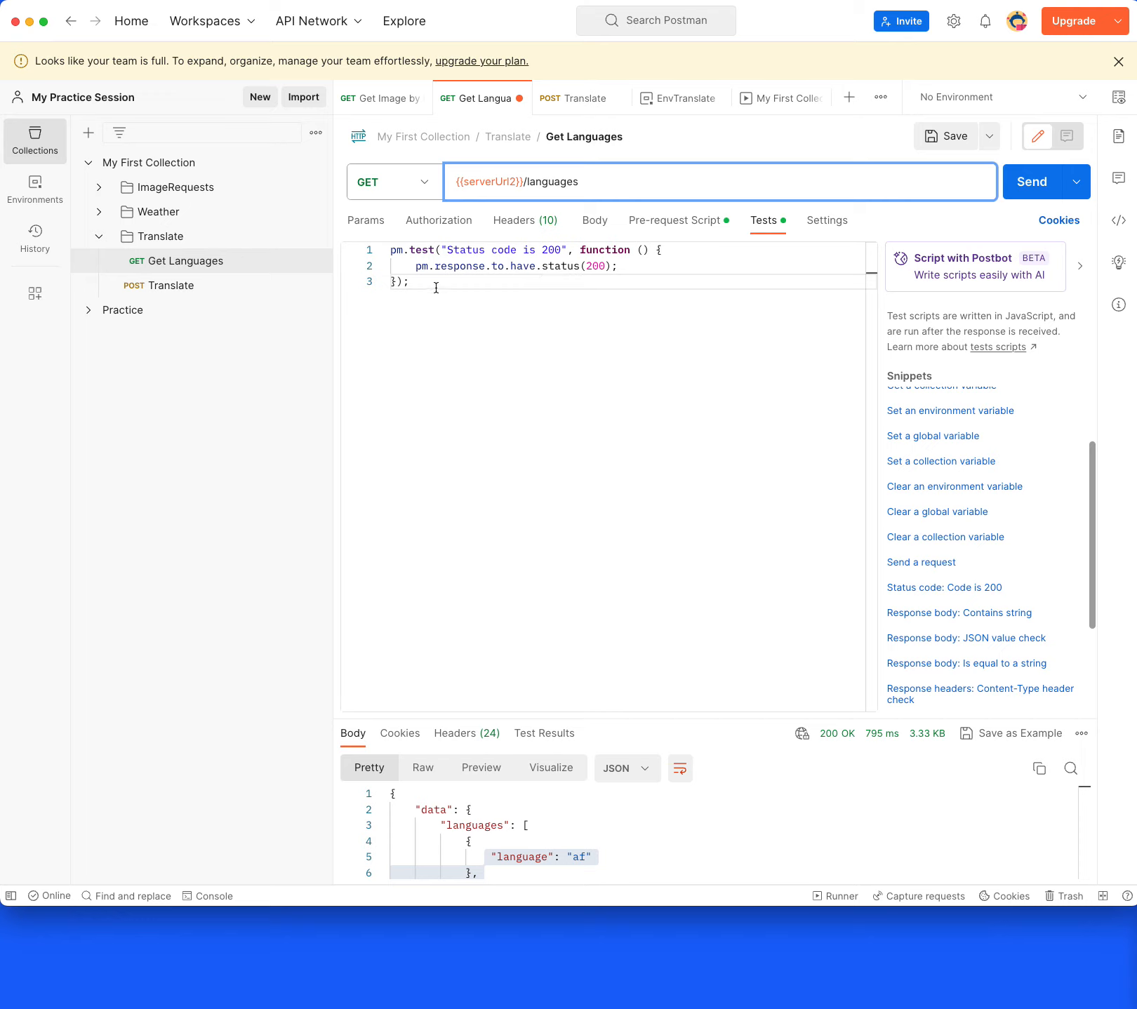
# Insert the "Response body: Contains string" snippet after the pm.response.to.have.status(200) line
pyautogui.click(417, 266)
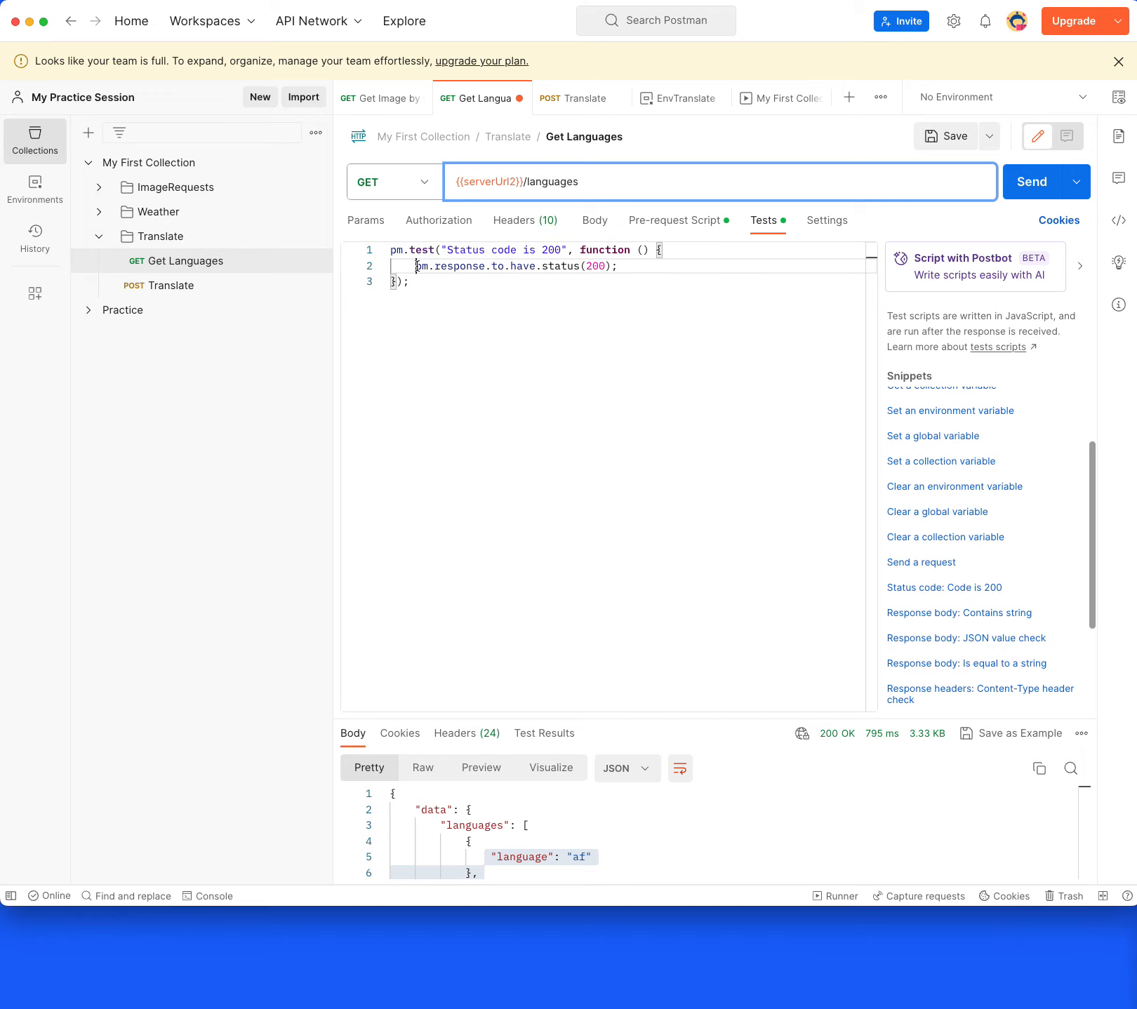
pyautogui.moveTo(417, 266); pyautogui.dragTo(631, 268)
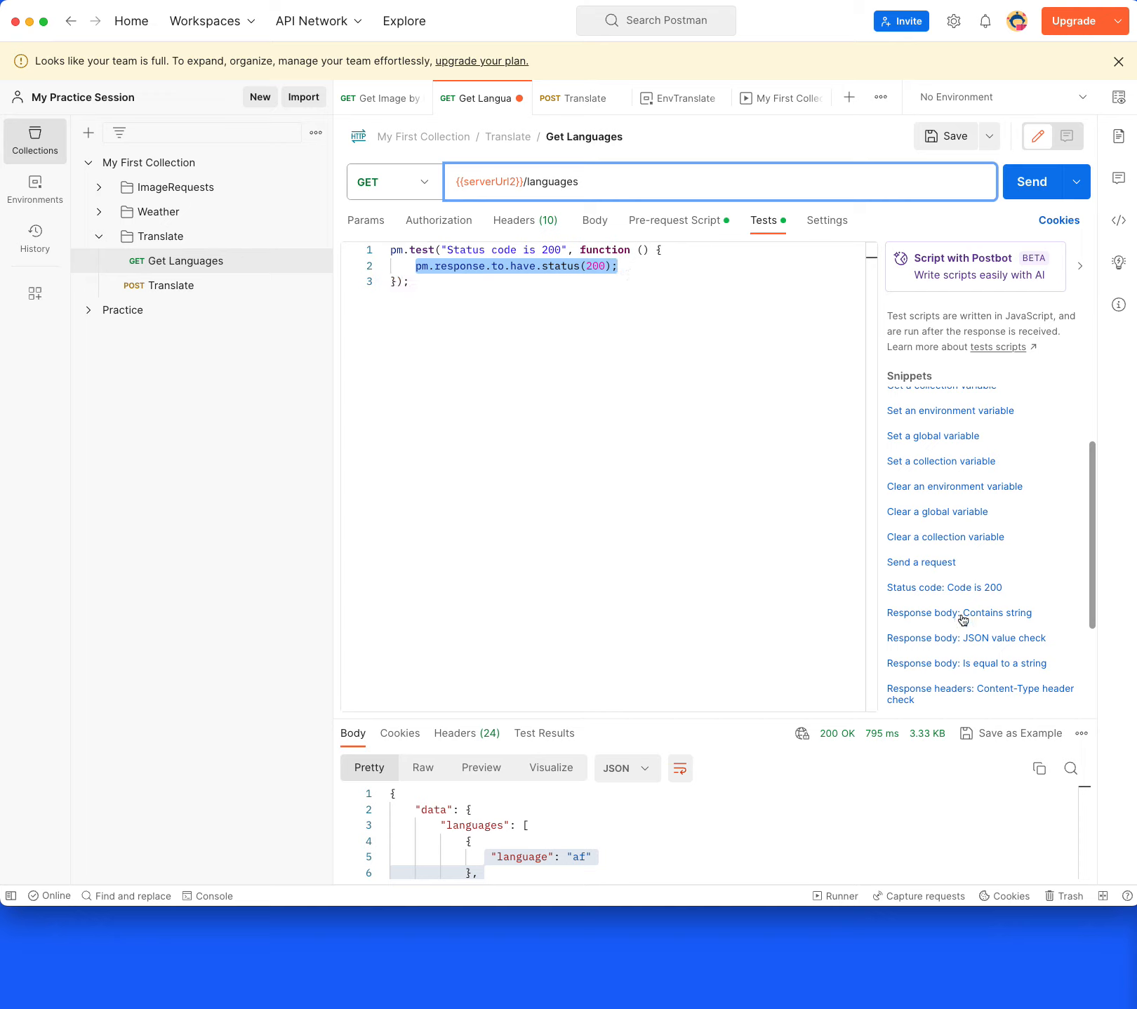
pyautogui.click(917, 616)
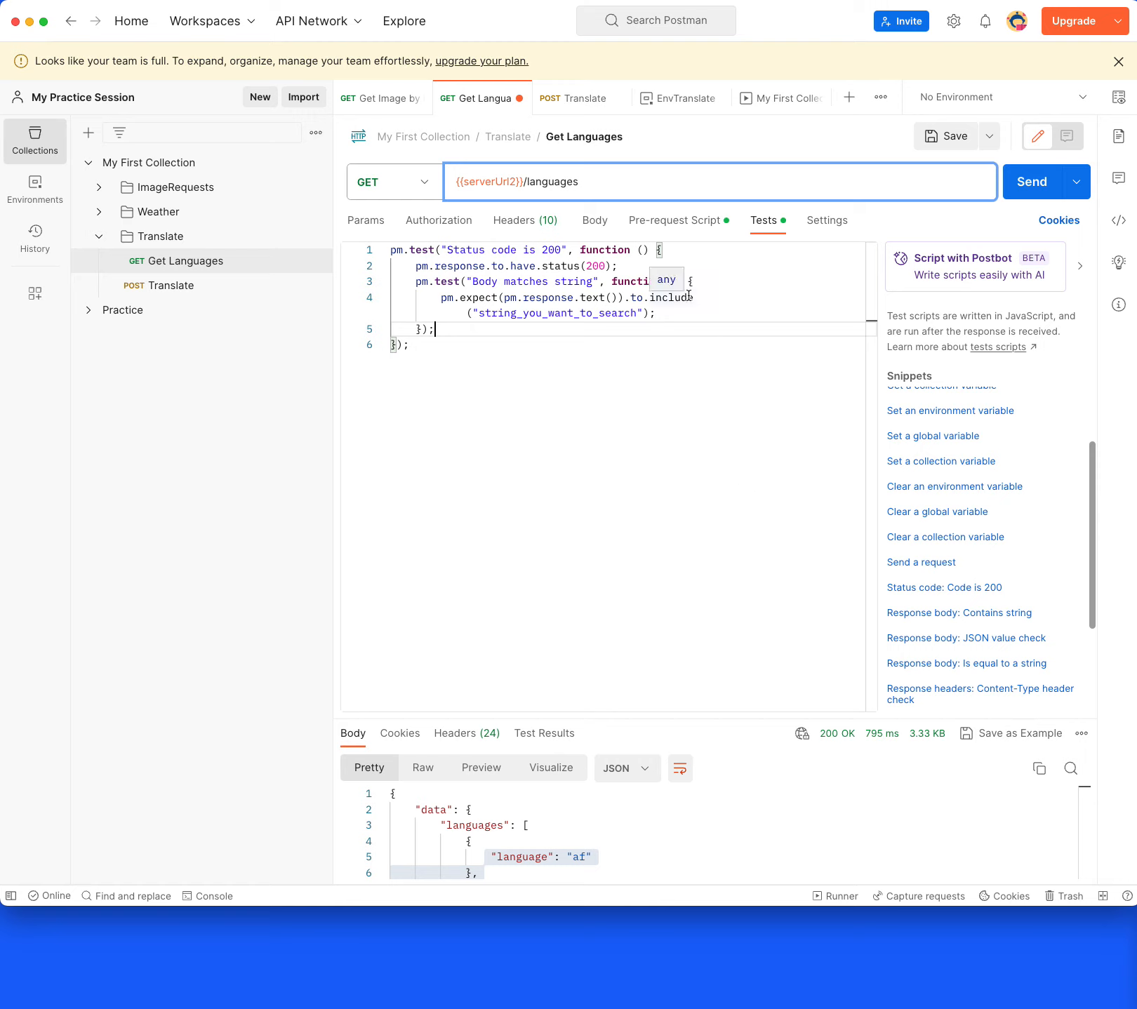
# Move the "Body matches string" test out of the status test to below it, separated by a blank line, and remove its indentation
pyautogui.moveTo(474, 325); pyautogui.dragTo(316, 286)
pyautogui.press('super+c')
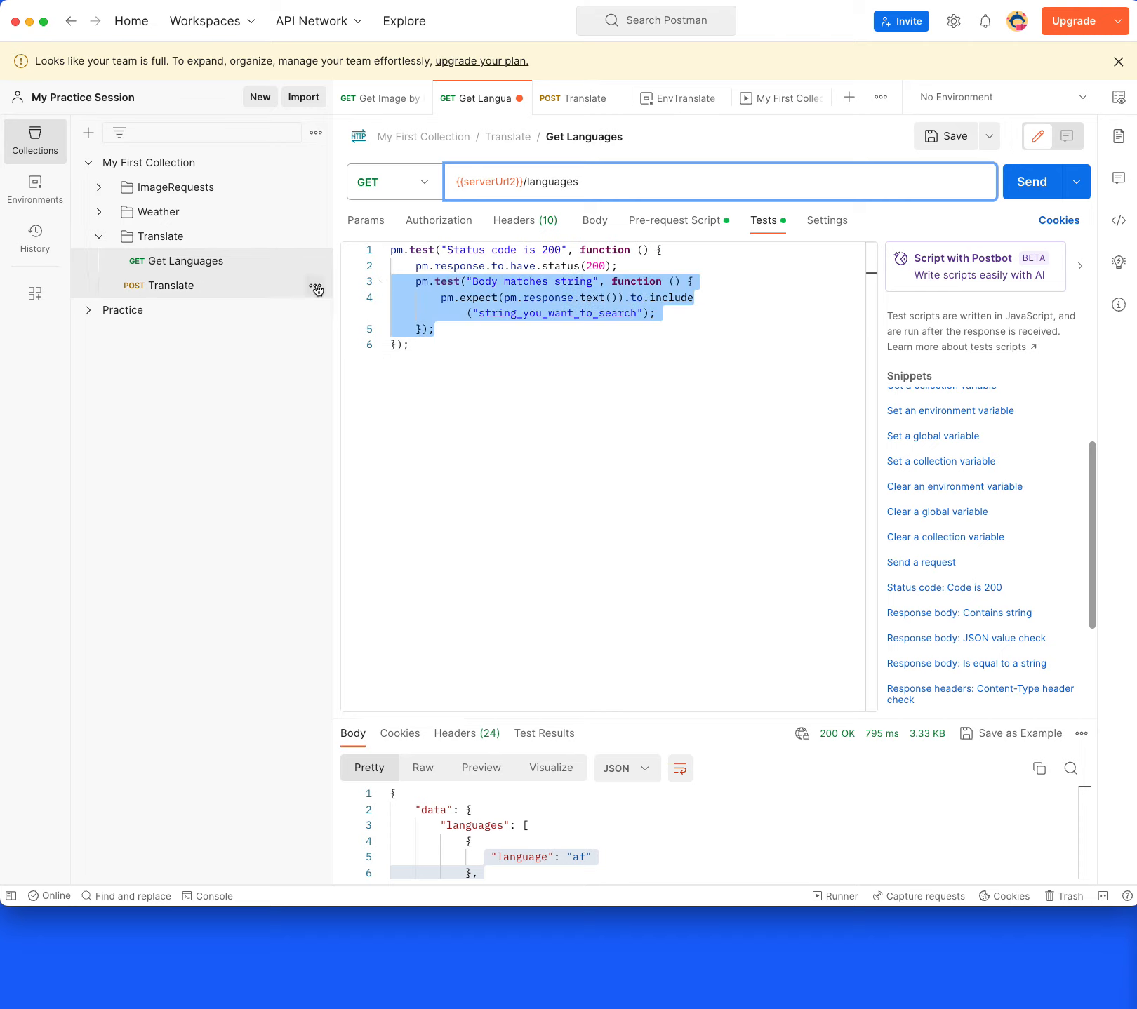
pyautogui.press('BackSpace')
pyautogui.click(481, 361)
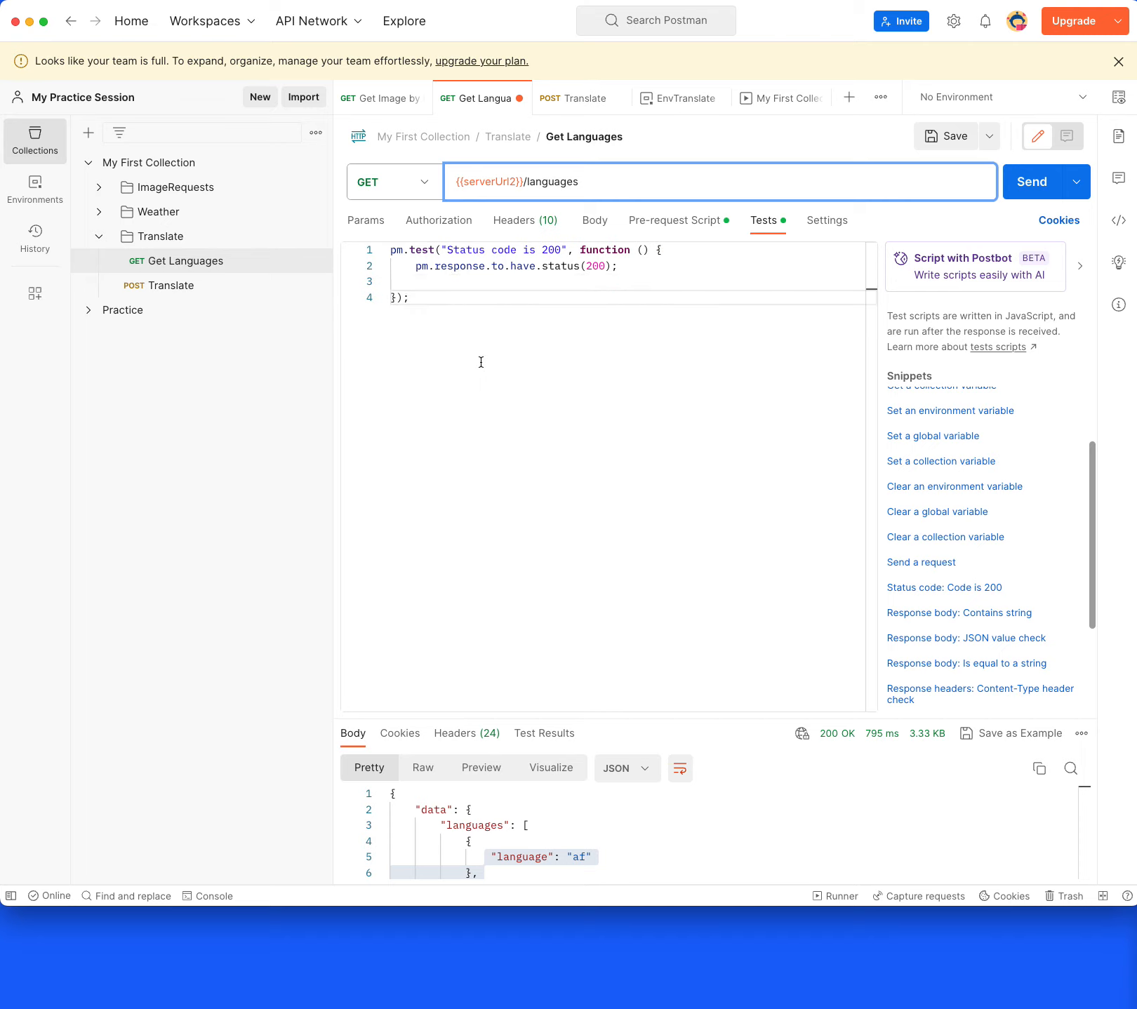
pyautogui.press('Return')
pyautogui.press('Return')
pyautogui.press('super+v')
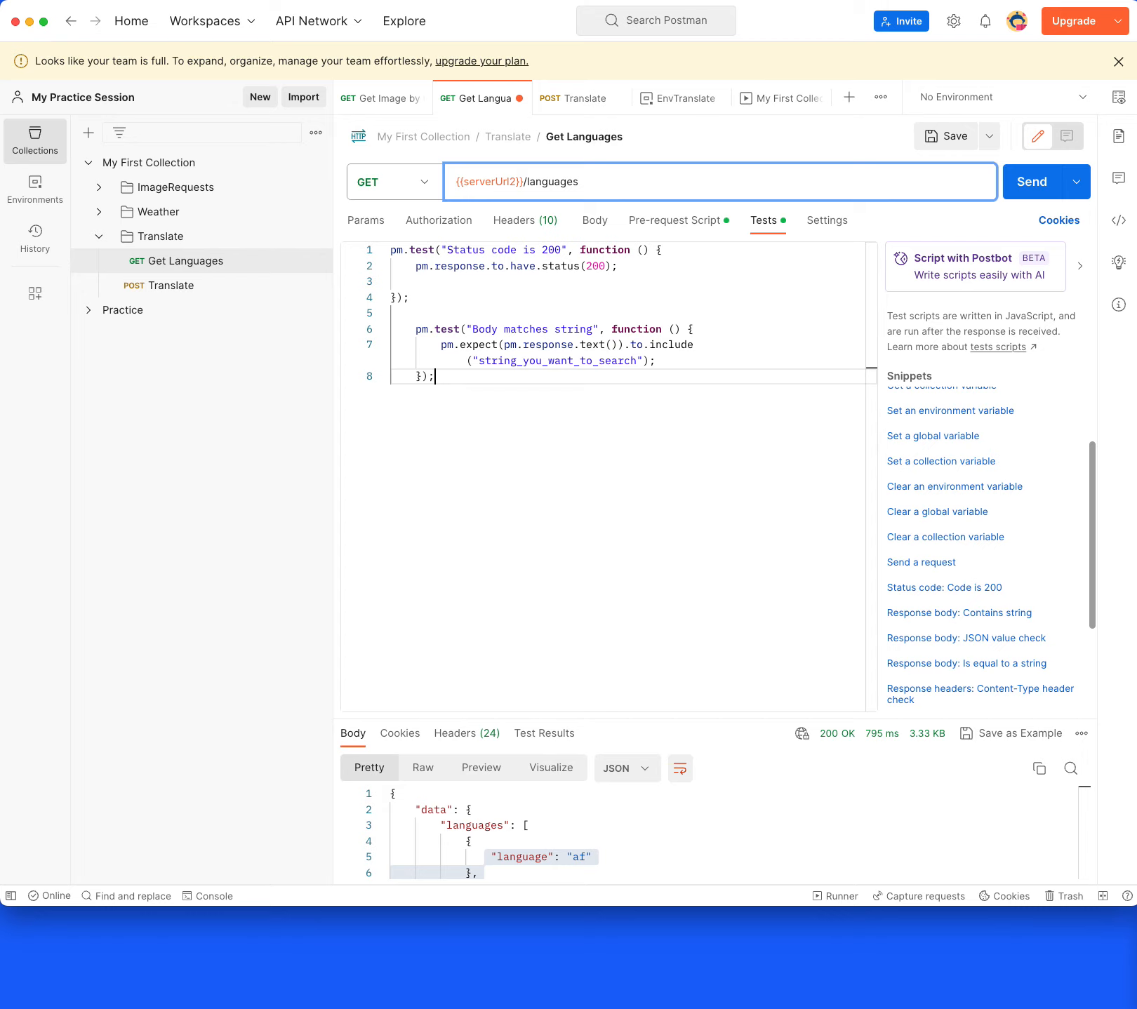
pyautogui.moveTo(471, 380); pyautogui.dragTo(329, 327)
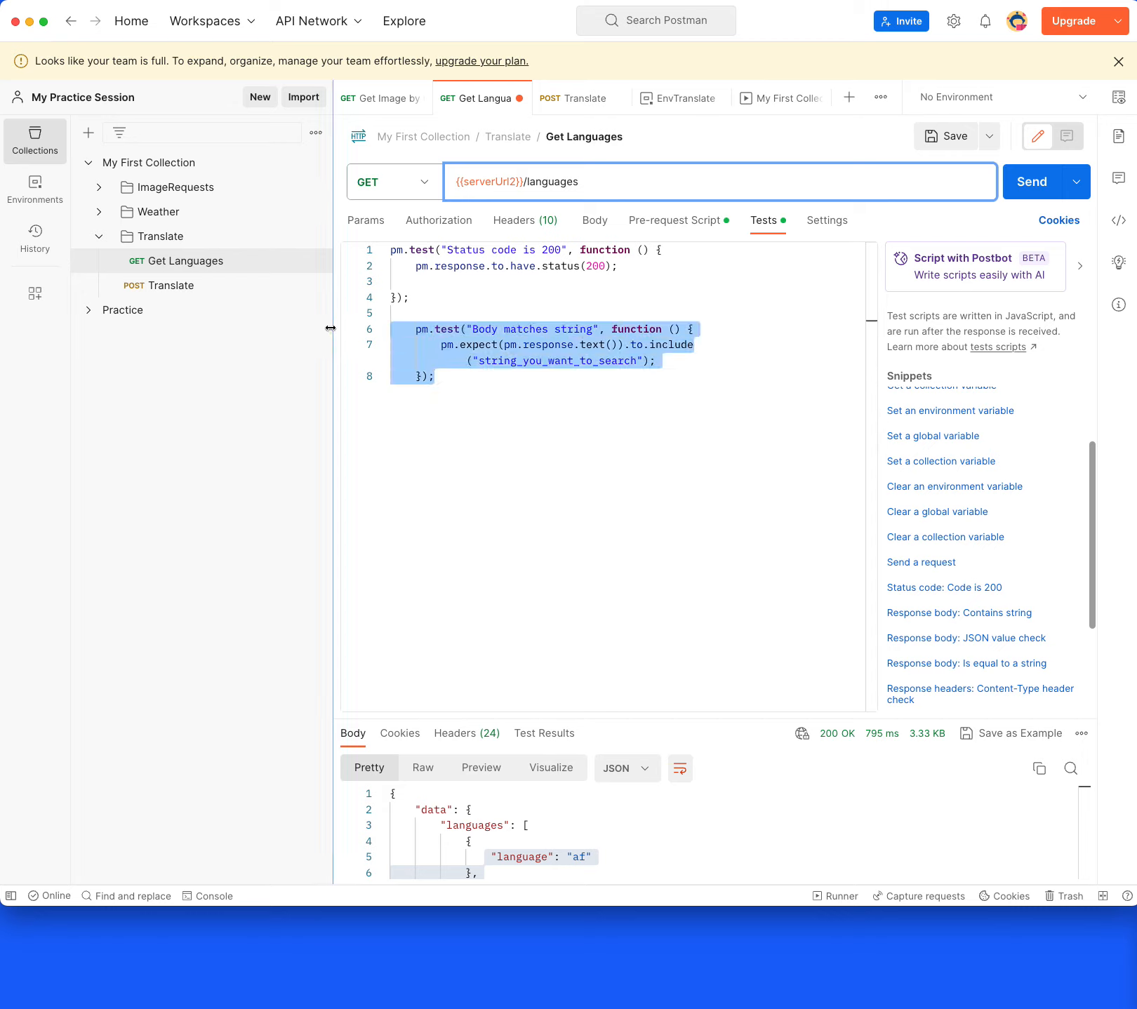
pyautogui.hotkey('shift', 'Tab')
pyautogui.click(650, 464)
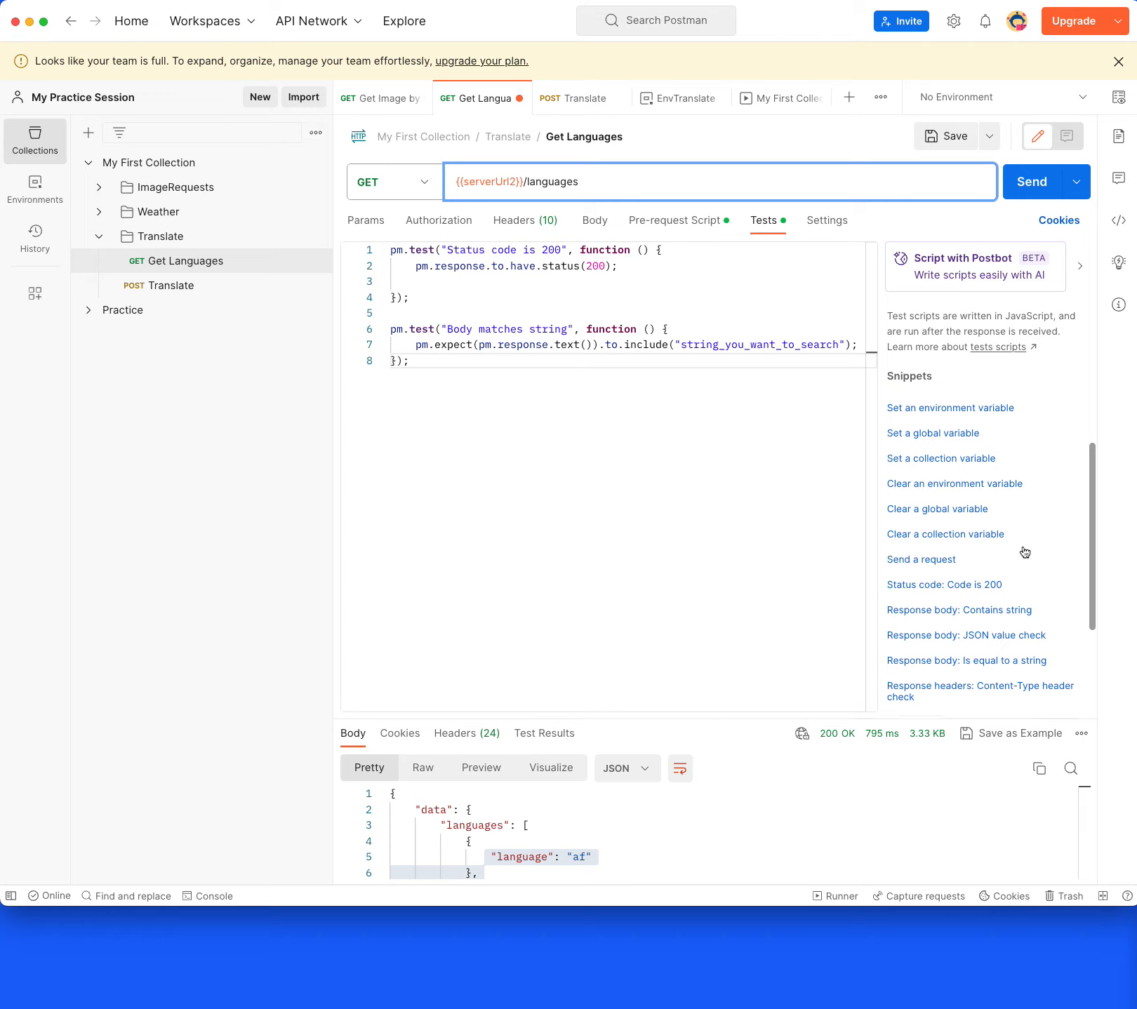
# Insert the "Response body: Is equal to a string" snippet below the "Body matches string" test
pyautogui.scroll(-2, 1025, 552)
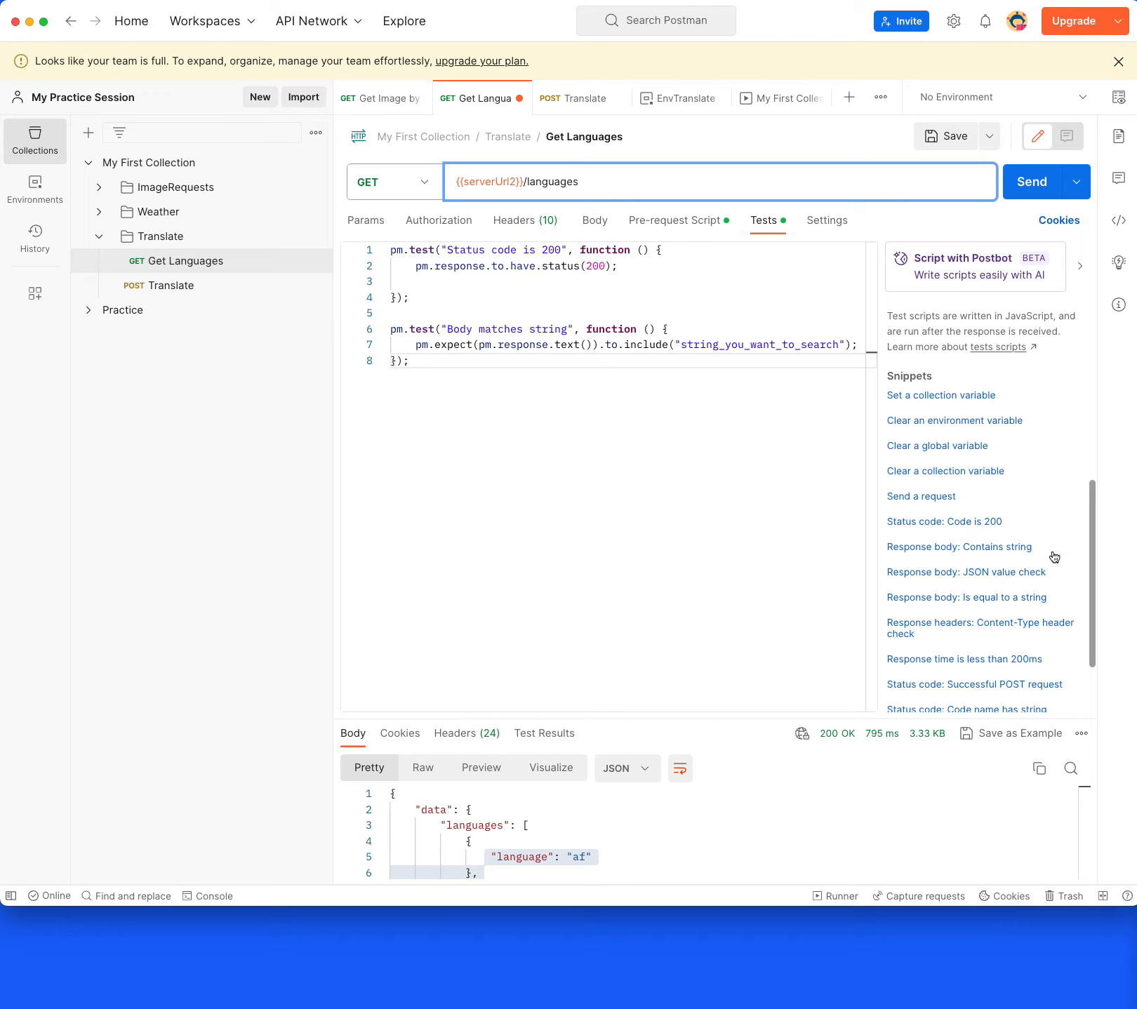
pyautogui.click(947, 604)
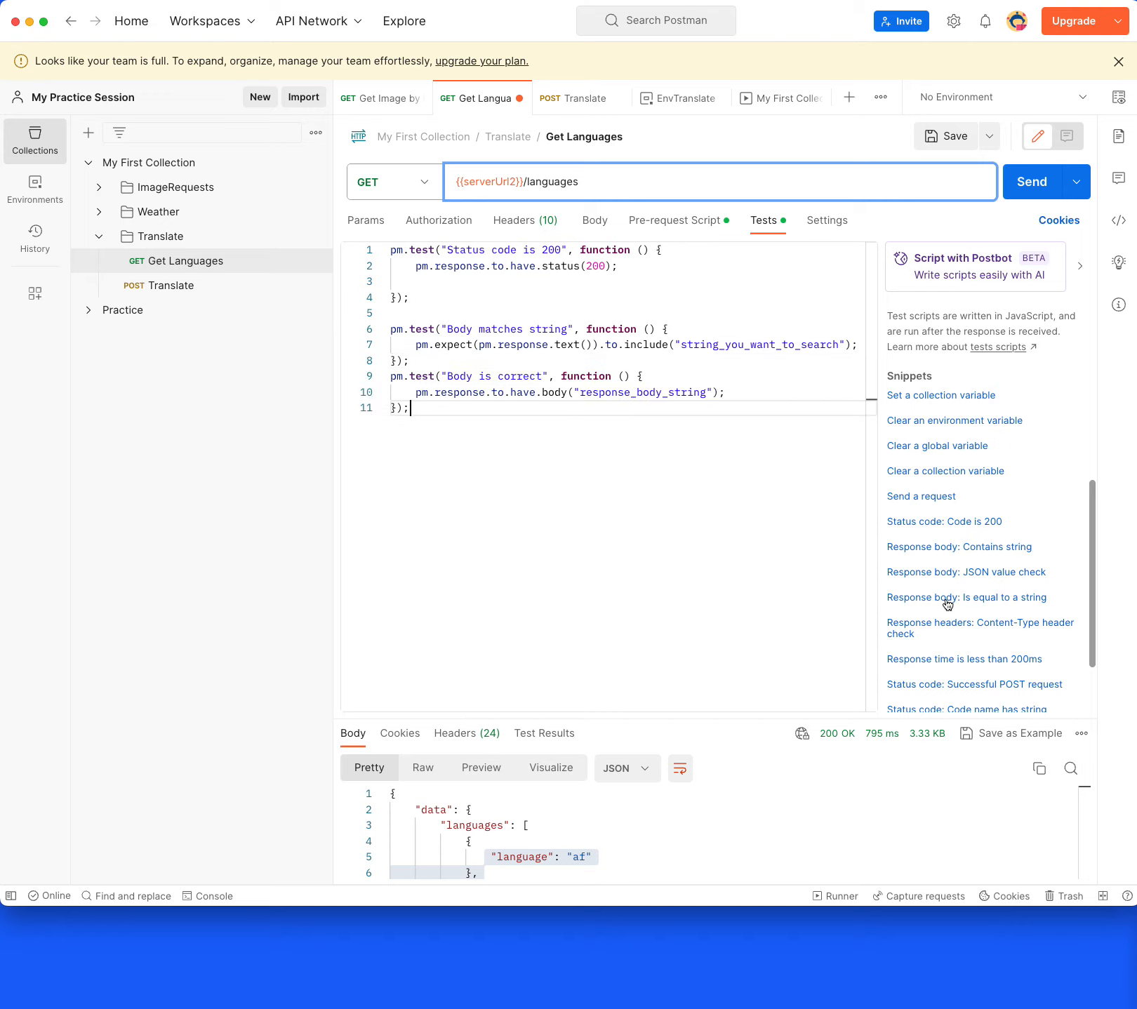
pyautogui.click(423, 359)
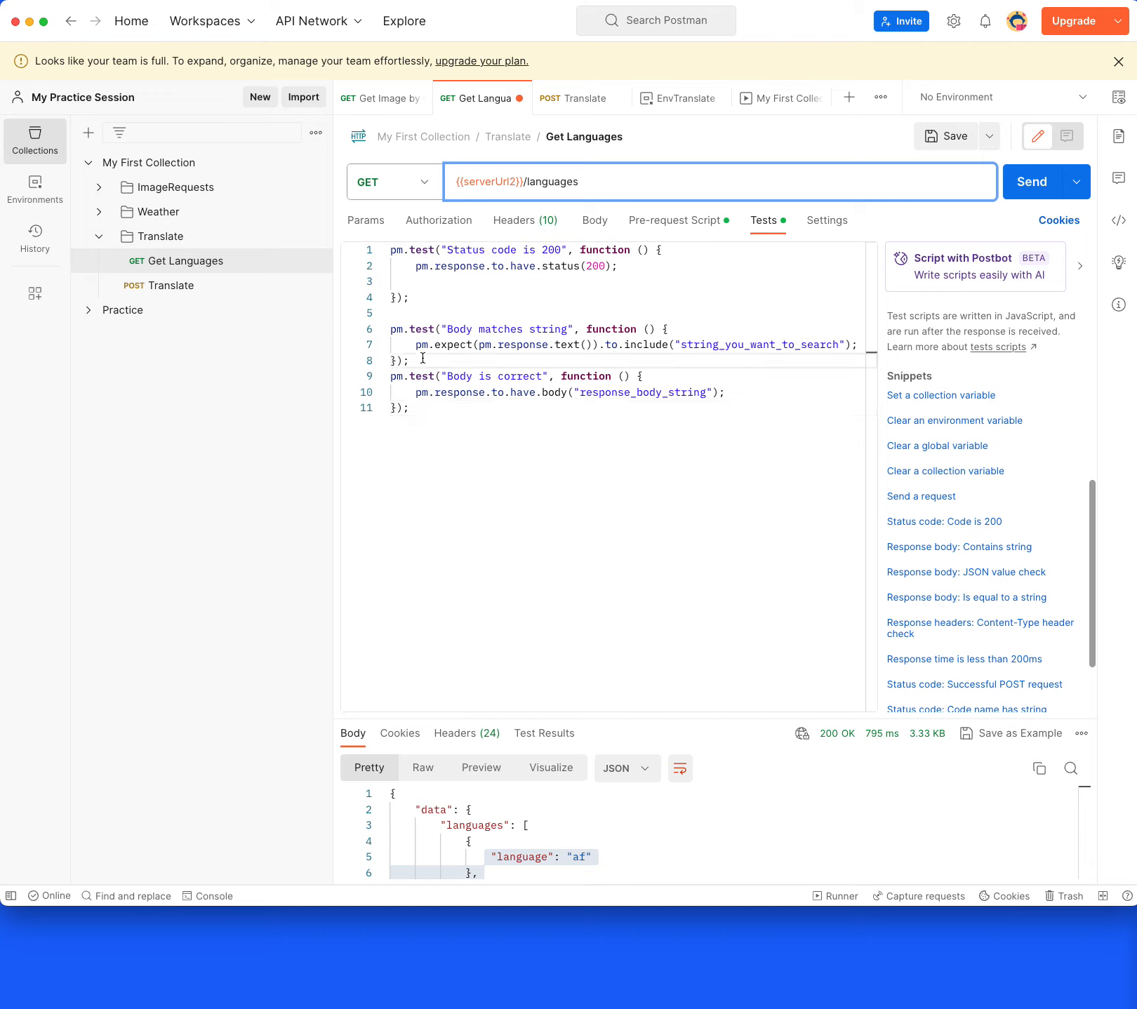
# Add a blank line above the "Body is correct" test and cut the entire test script out of the Get Languages request
pyautogui.press('Return')
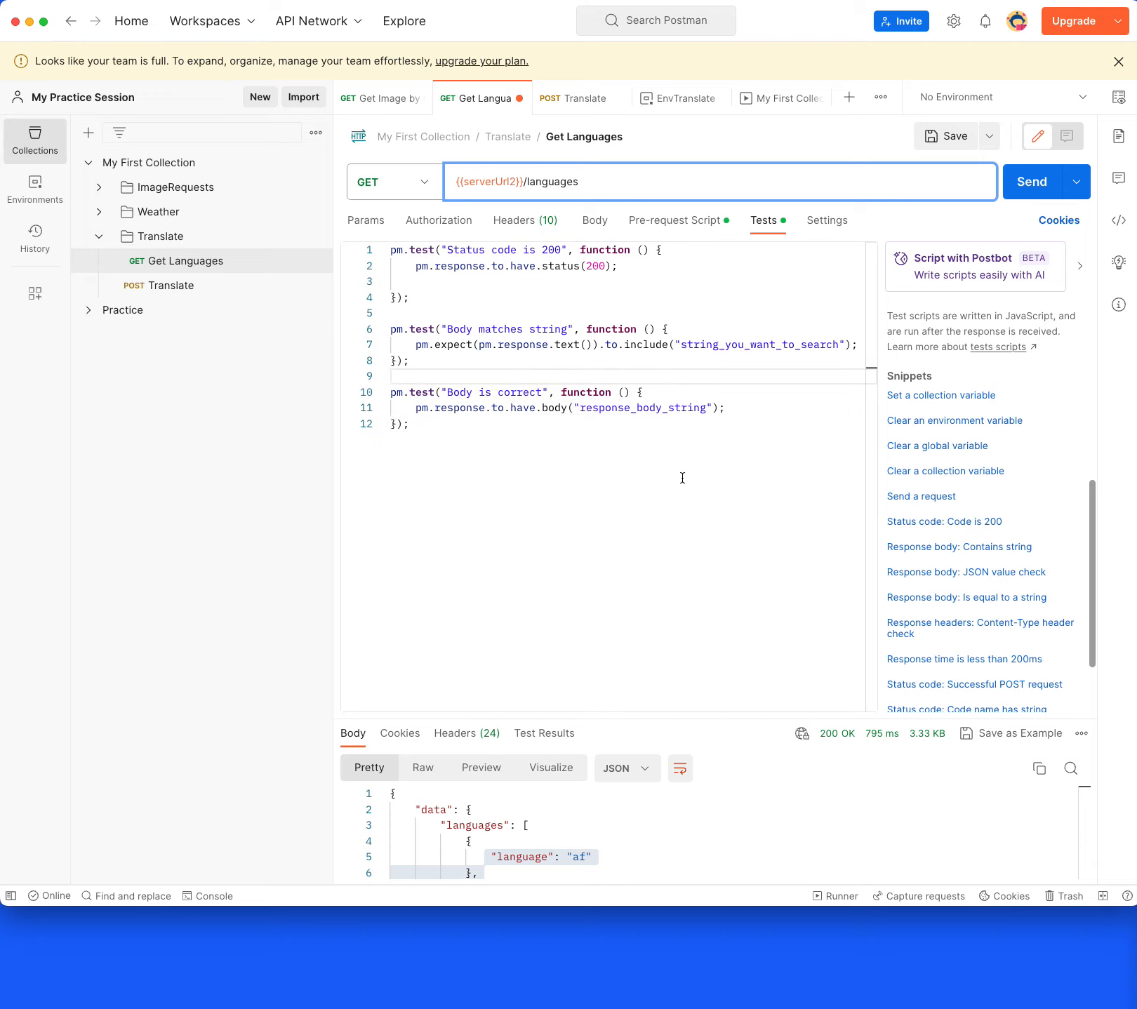
pyautogui.click(709, 459)
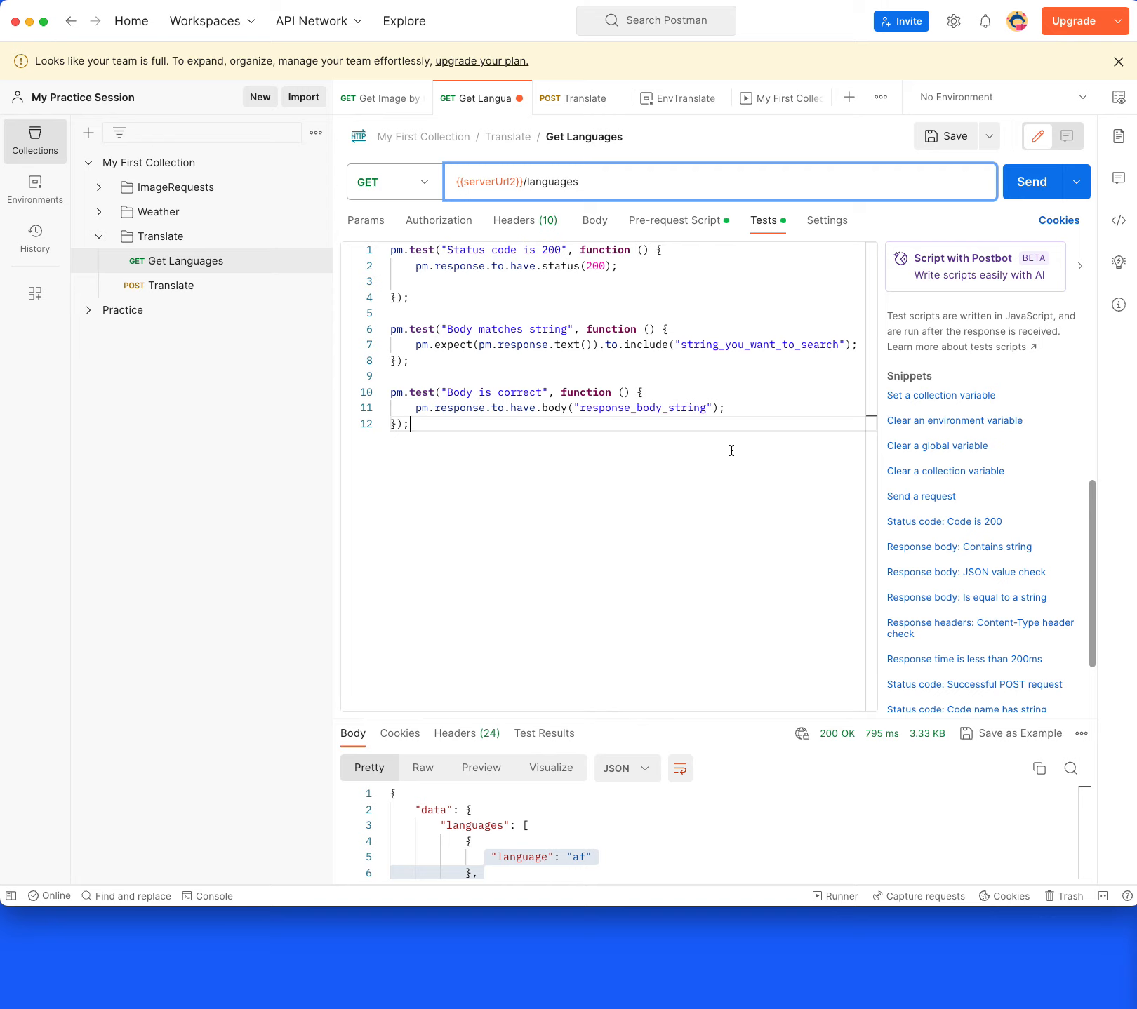
pyautogui.press('super+a')
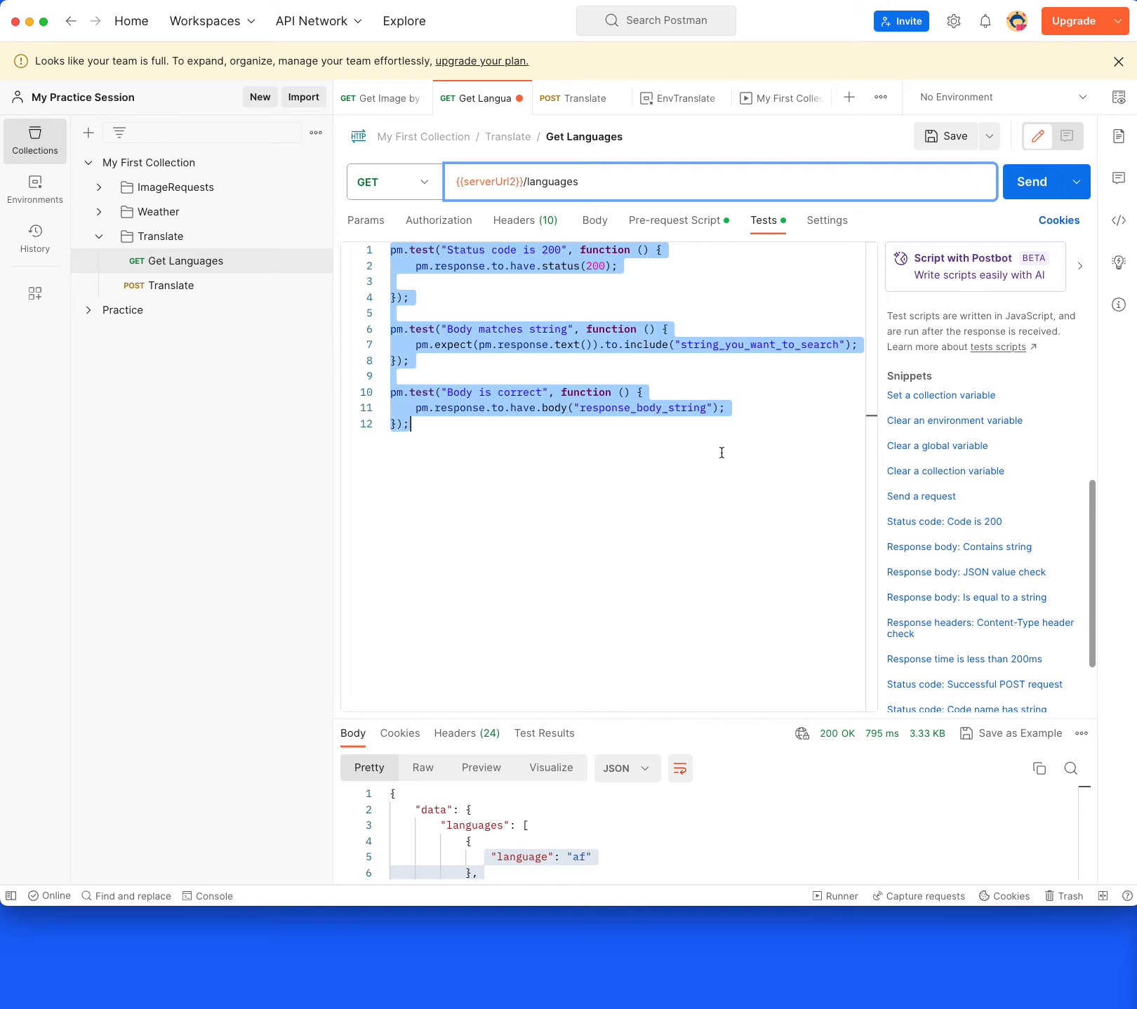
pyautogui.moveTo(662, 719); pyautogui.dragTo(675, 568)
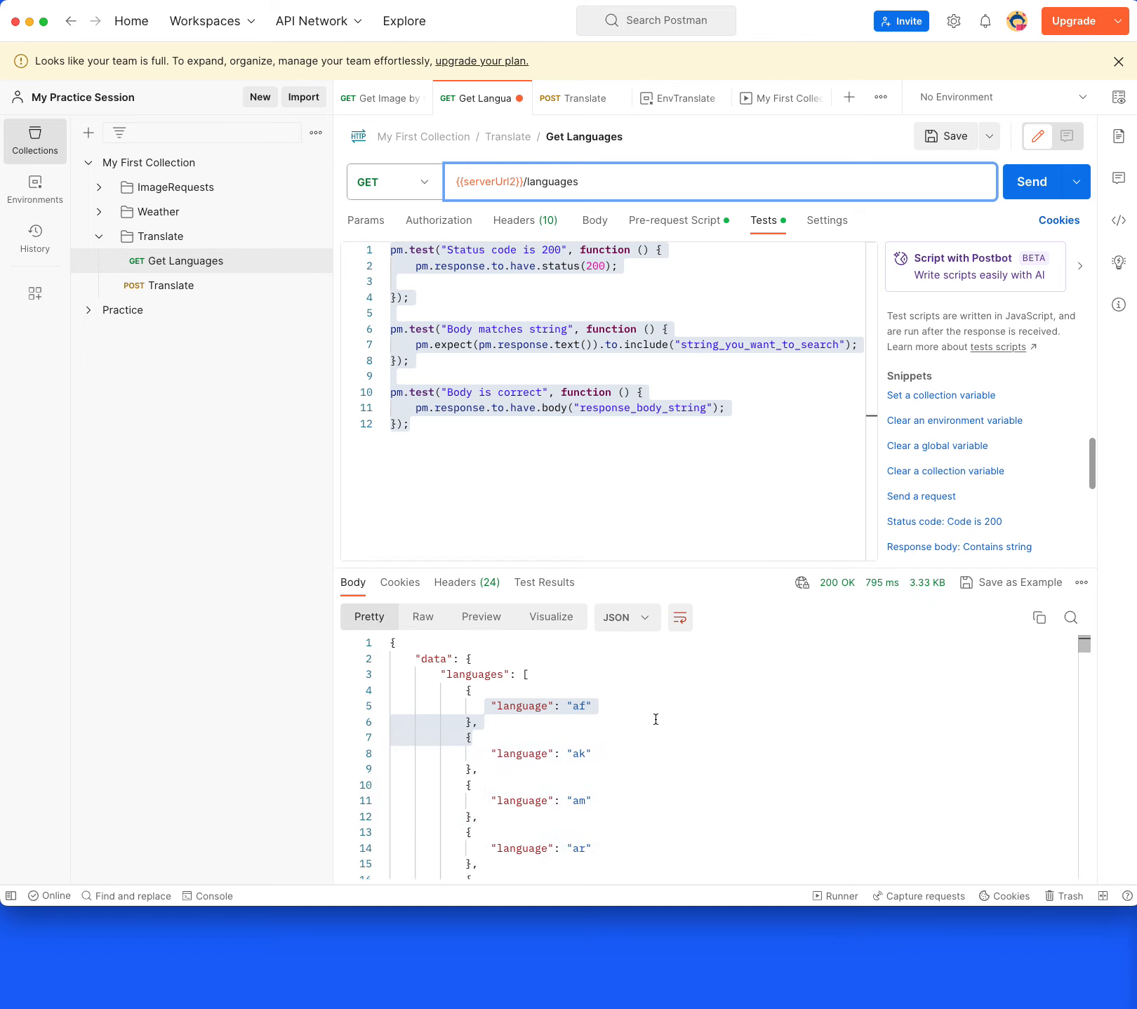
pyautogui.click(654, 464)
pyautogui.press('super+a')
pyautogui.press('super+c')
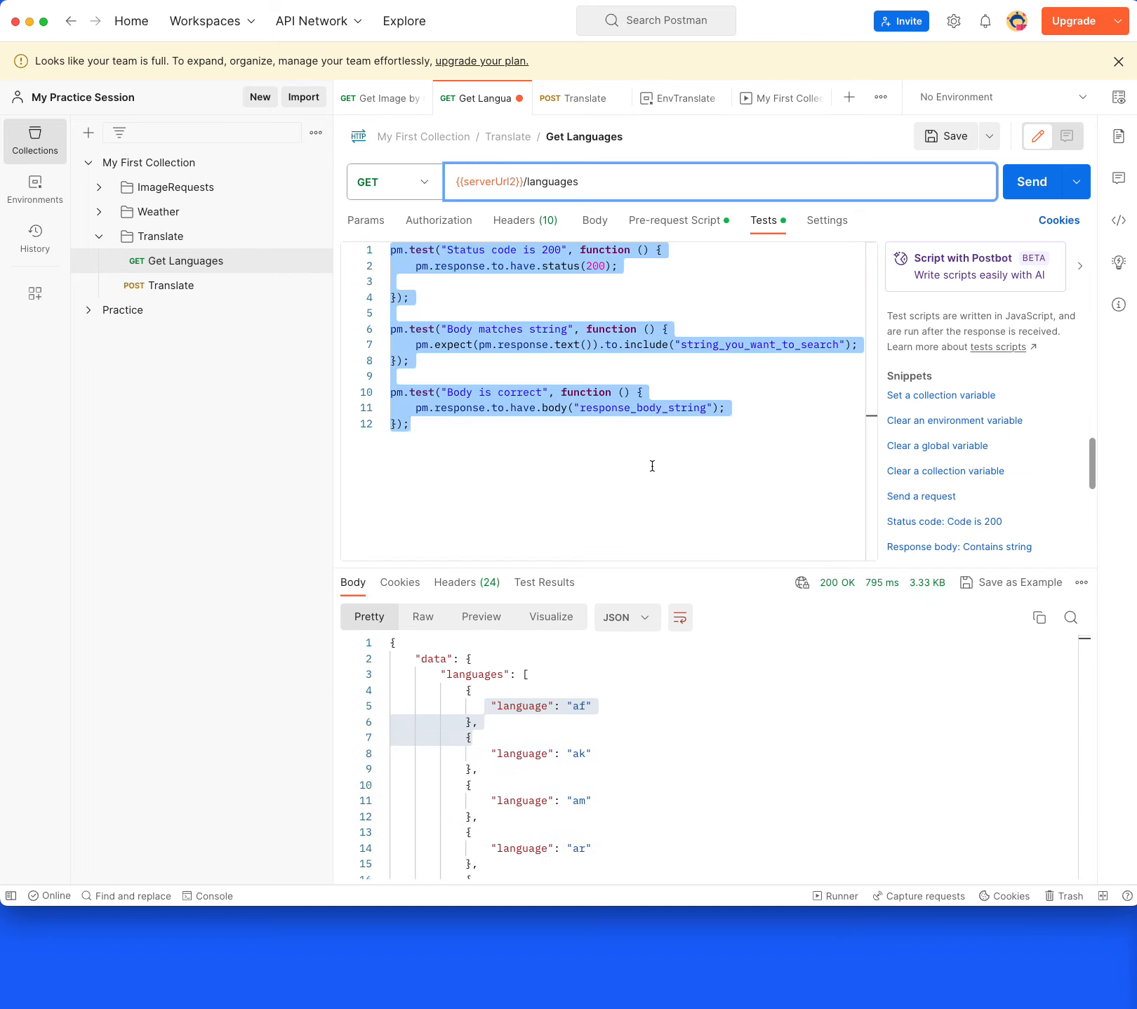
pyautogui.press('BackSpace')
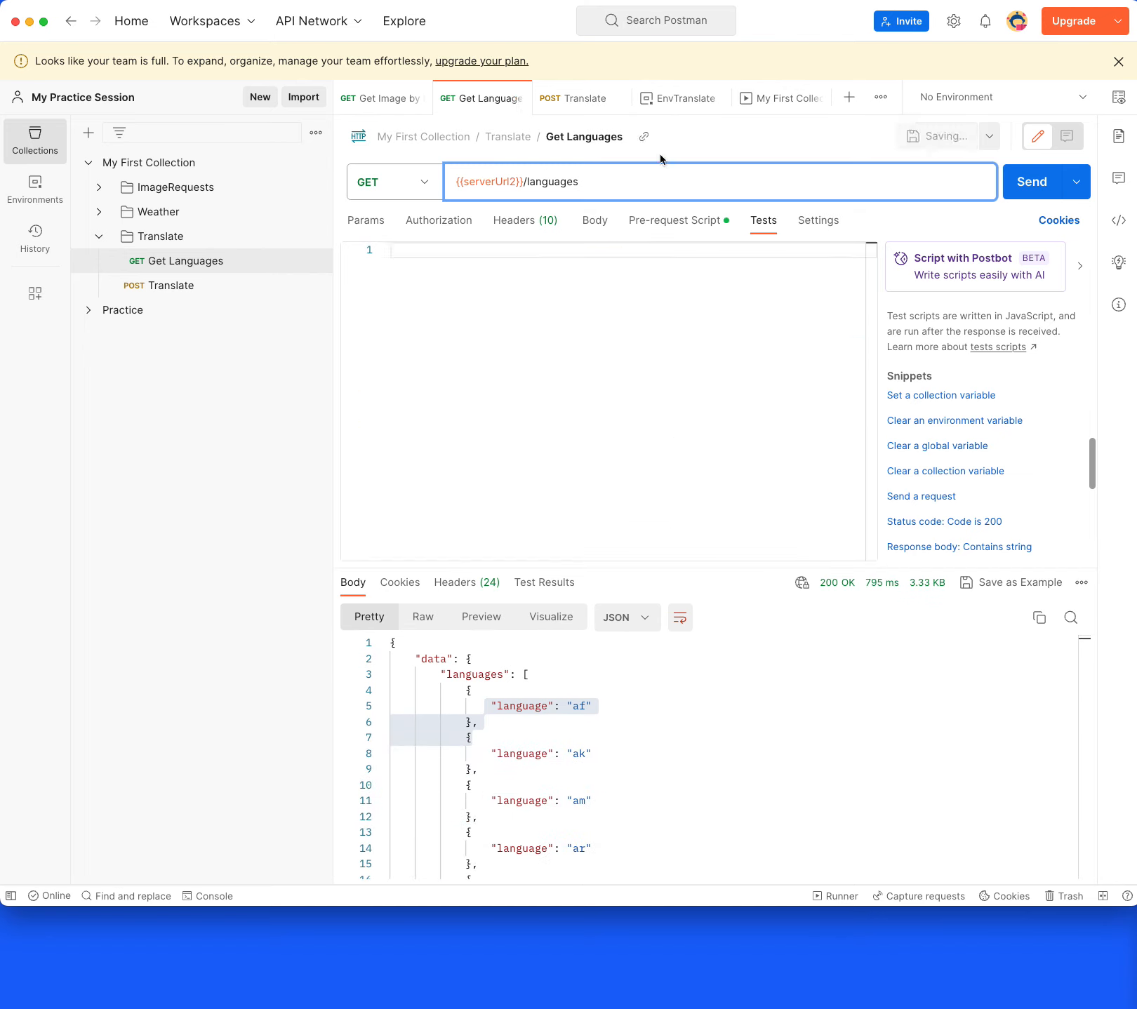
# Paste the copied test script into the Tests of the POST Translate request and save the request
pyautogui.click(564, 97)
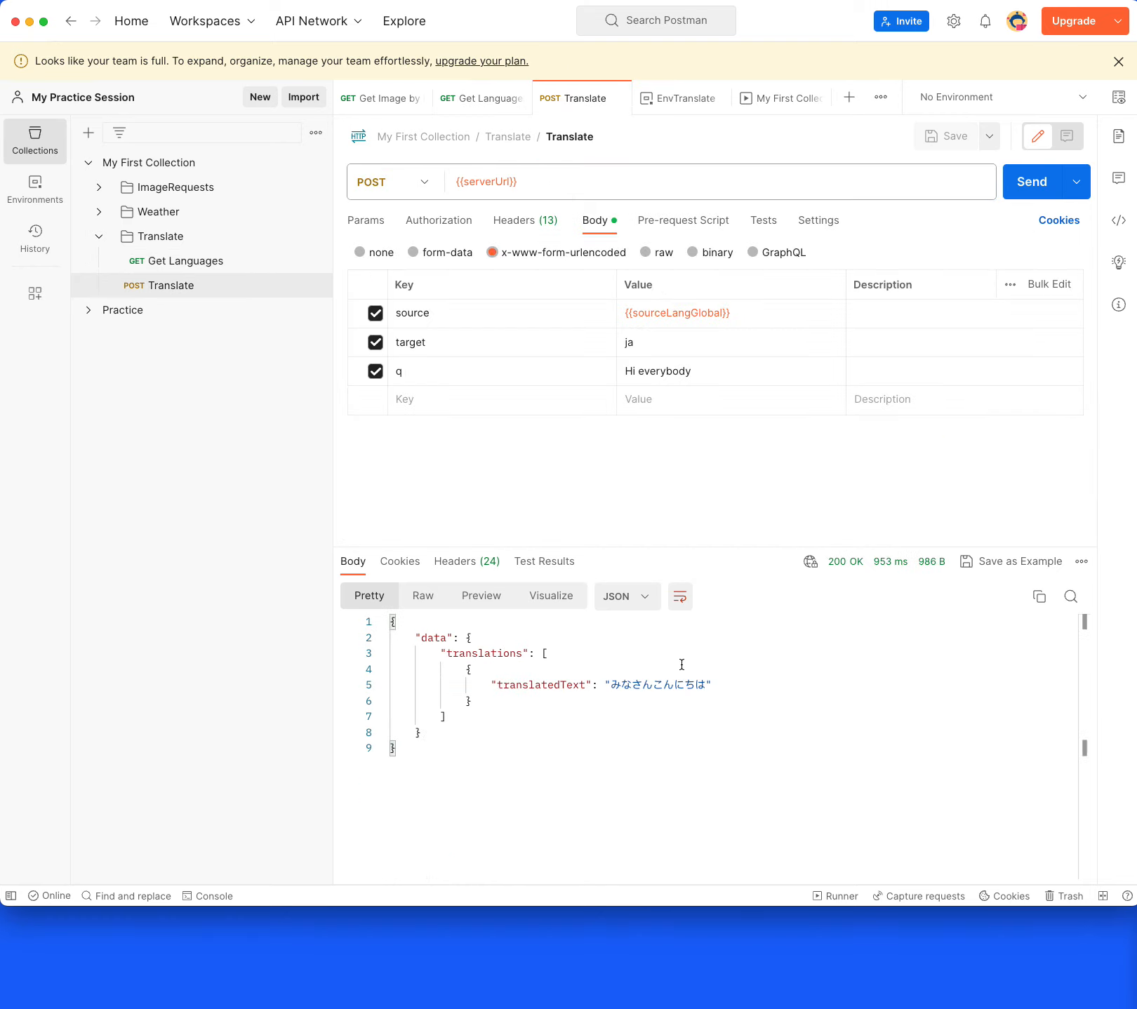
pyautogui.moveTo(704, 685); pyautogui.dragTo(609, 686)
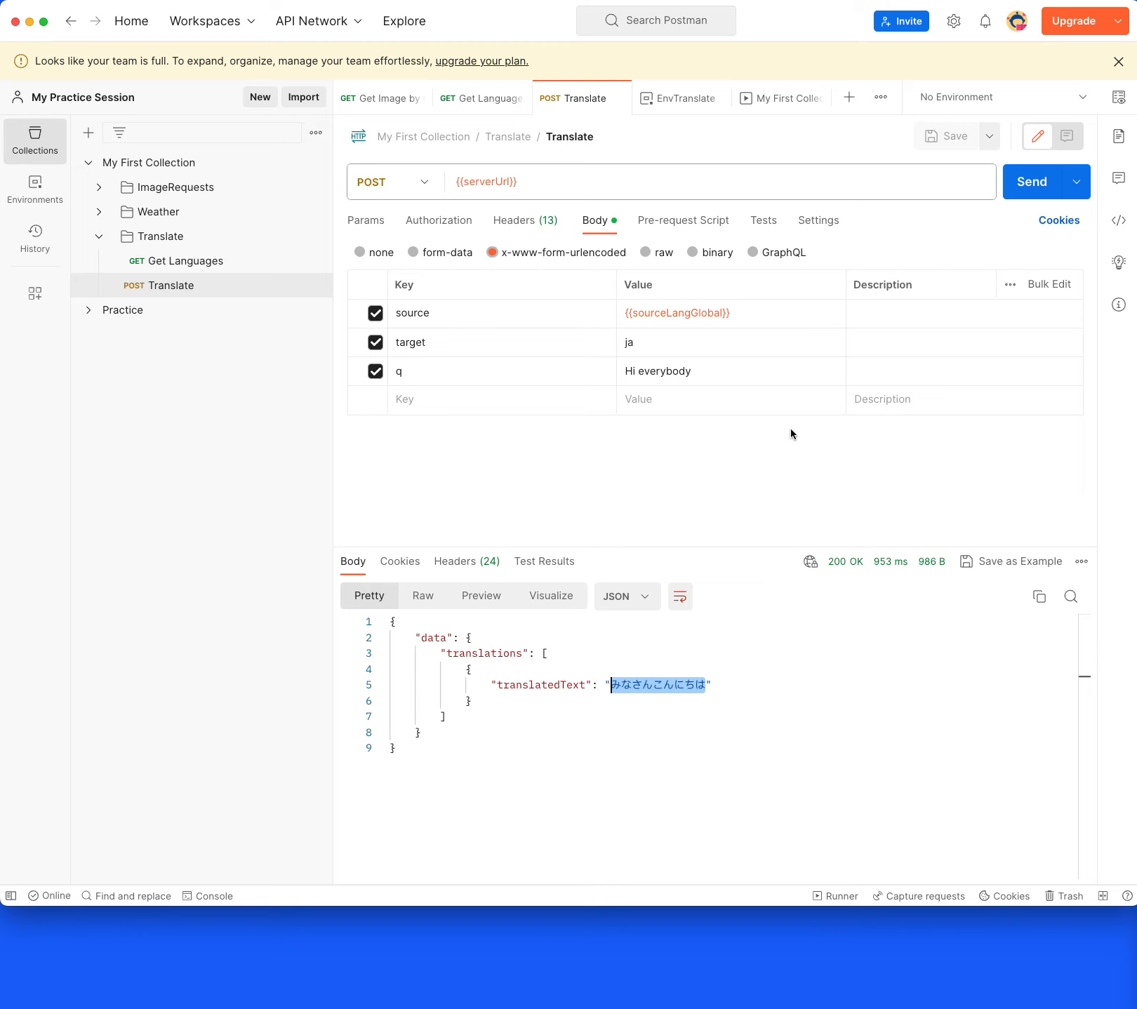
pyautogui.click(764, 220)
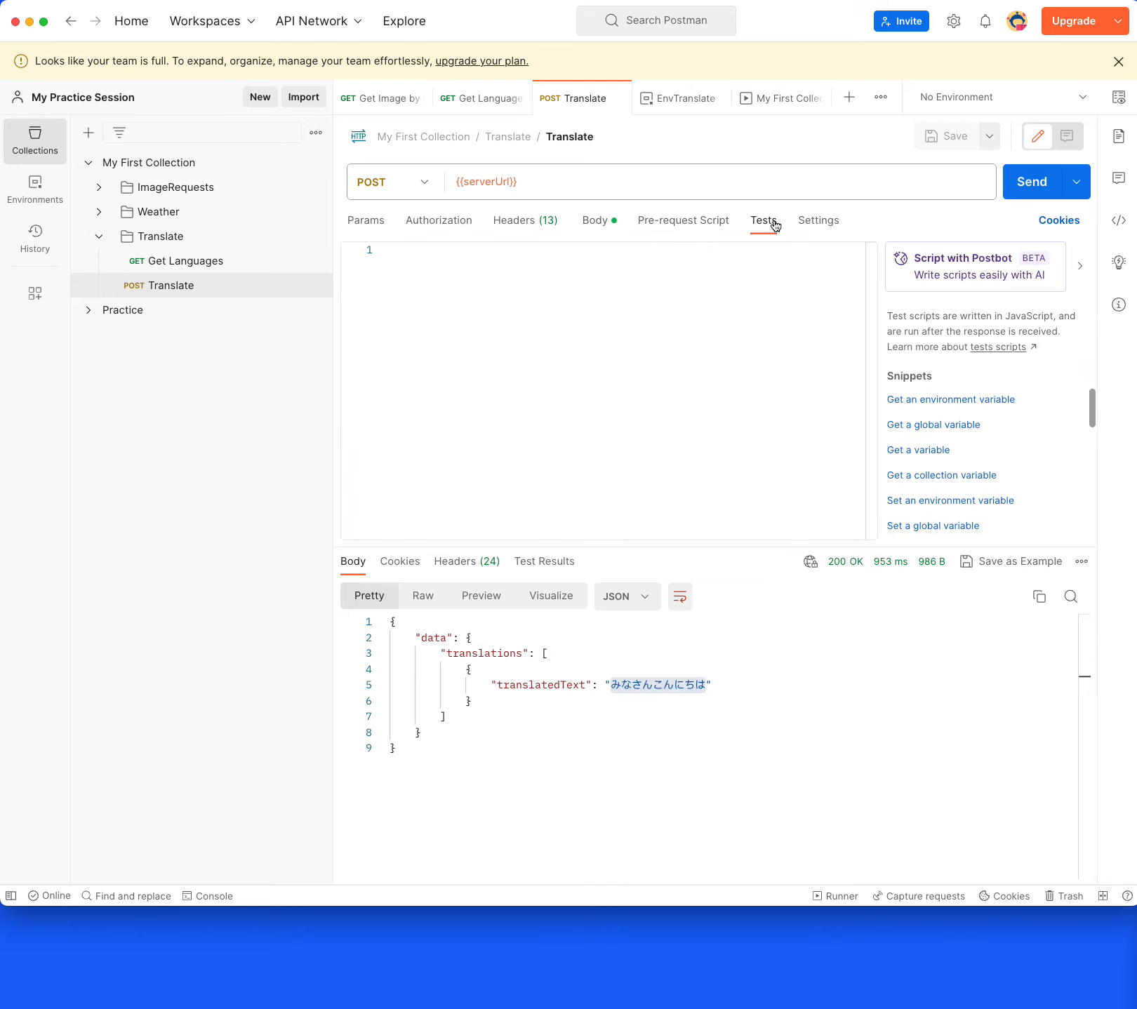
pyautogui.click(757, 387)
pyautogui.press('super+v')
pyautogui.press('super+s')
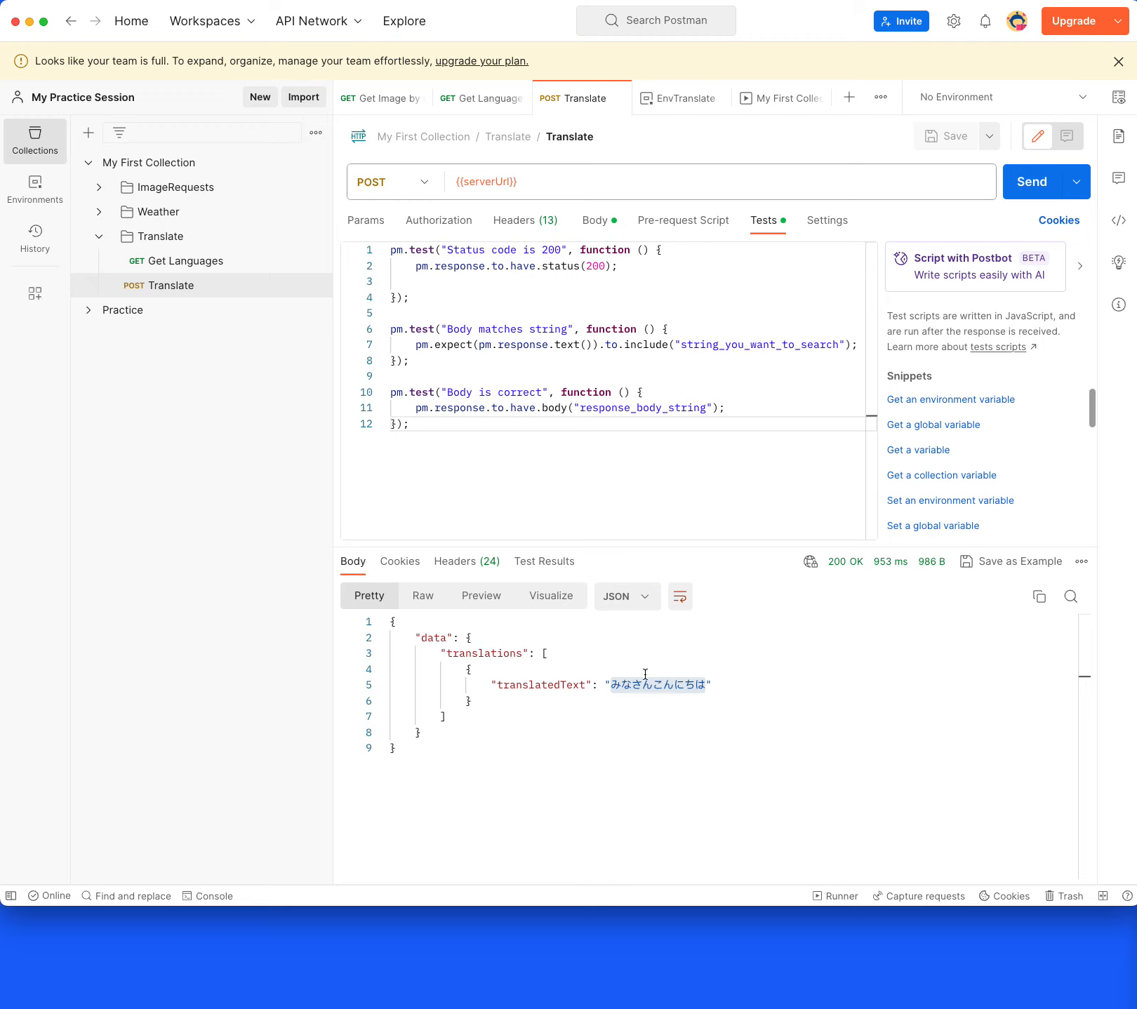
# Replace string_you_want_to_search in the "Body matches string" test with みなさんこんにちは copied from the response, and save
pyautogui.doubleClick(662, 686)
pyautogui.press('super+c')
pyautogui.moveTo(839, 344); pyautogui.dragTo(681, 344)
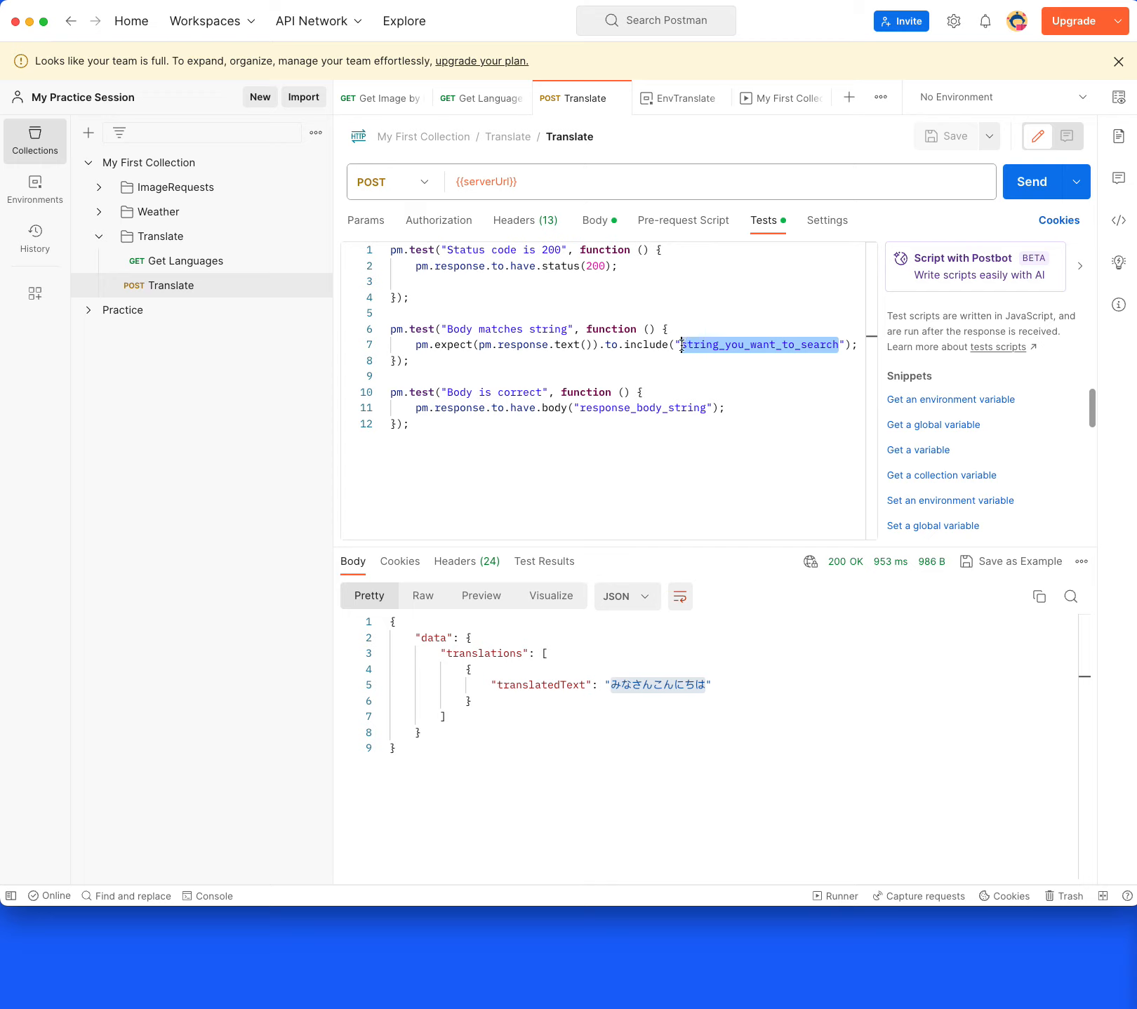
pyautogui.press('super+v')
pyautogui.press('super+s')
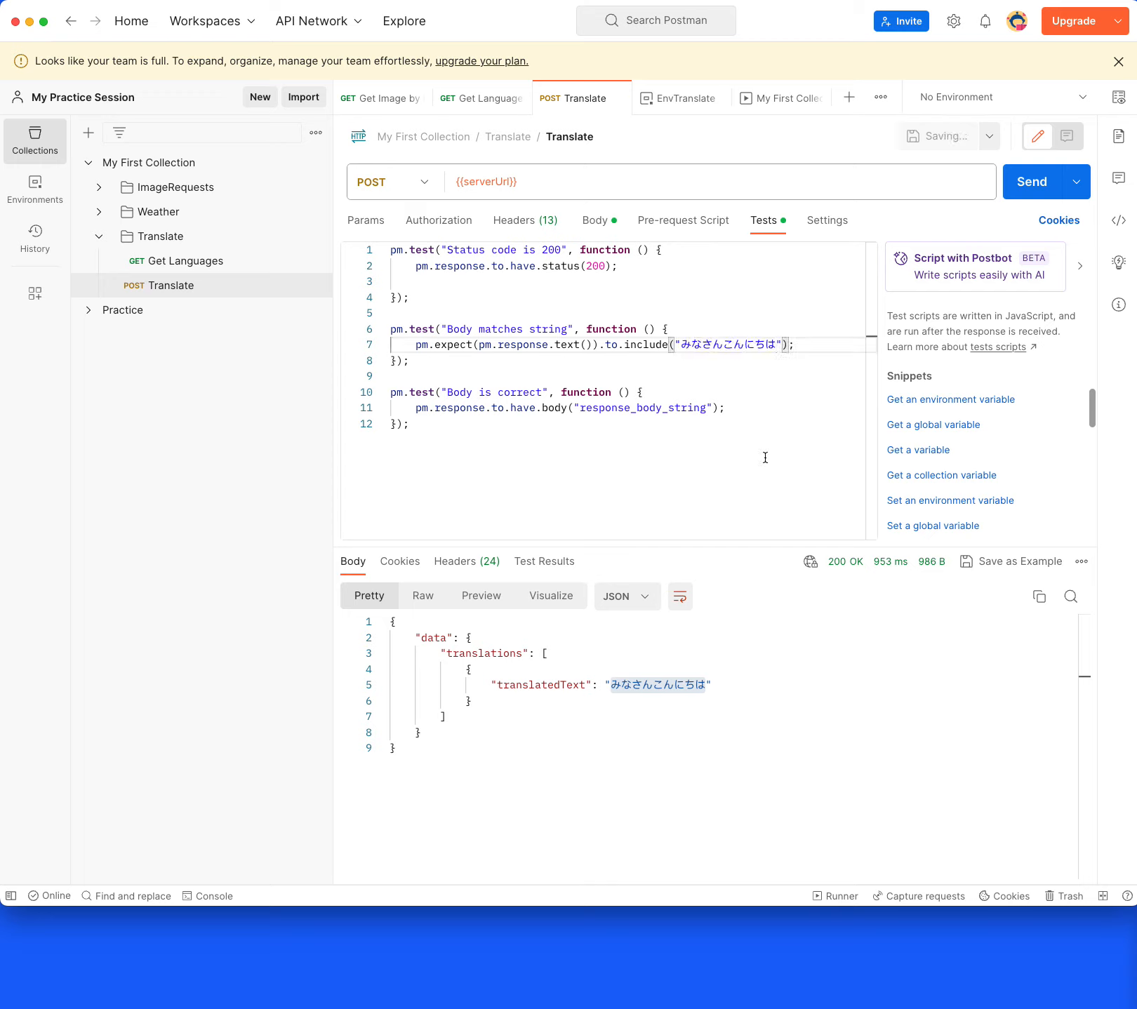
pyautogui.click(761, 456)
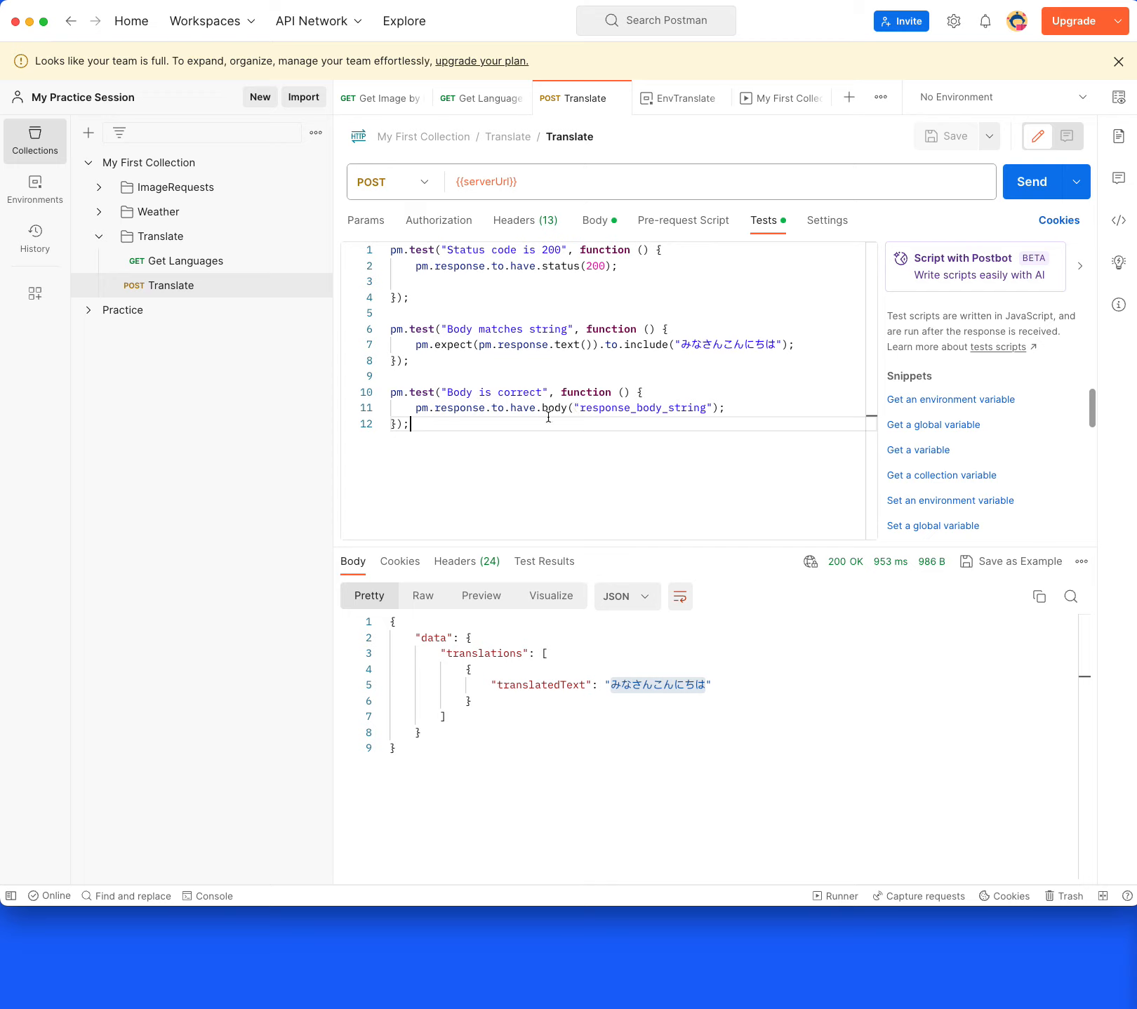
# Set the expected string of the "Body is correct" test to みなさんこんにちは, and save and send the Translate request
pyautogui.moveTo(480, 405); pyautogui.dragTo(593, 411)
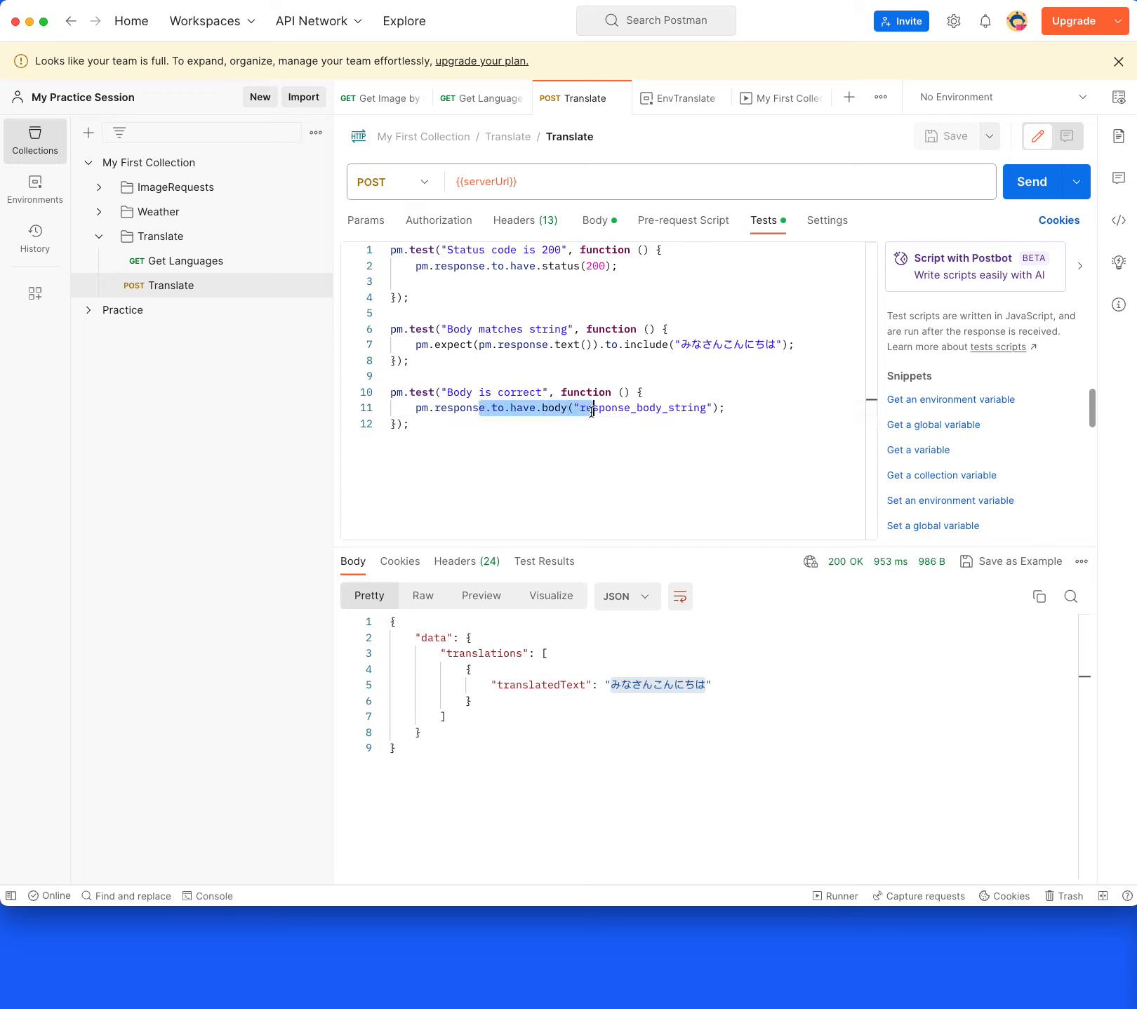
pyautogui.doubleClick(673, 408)
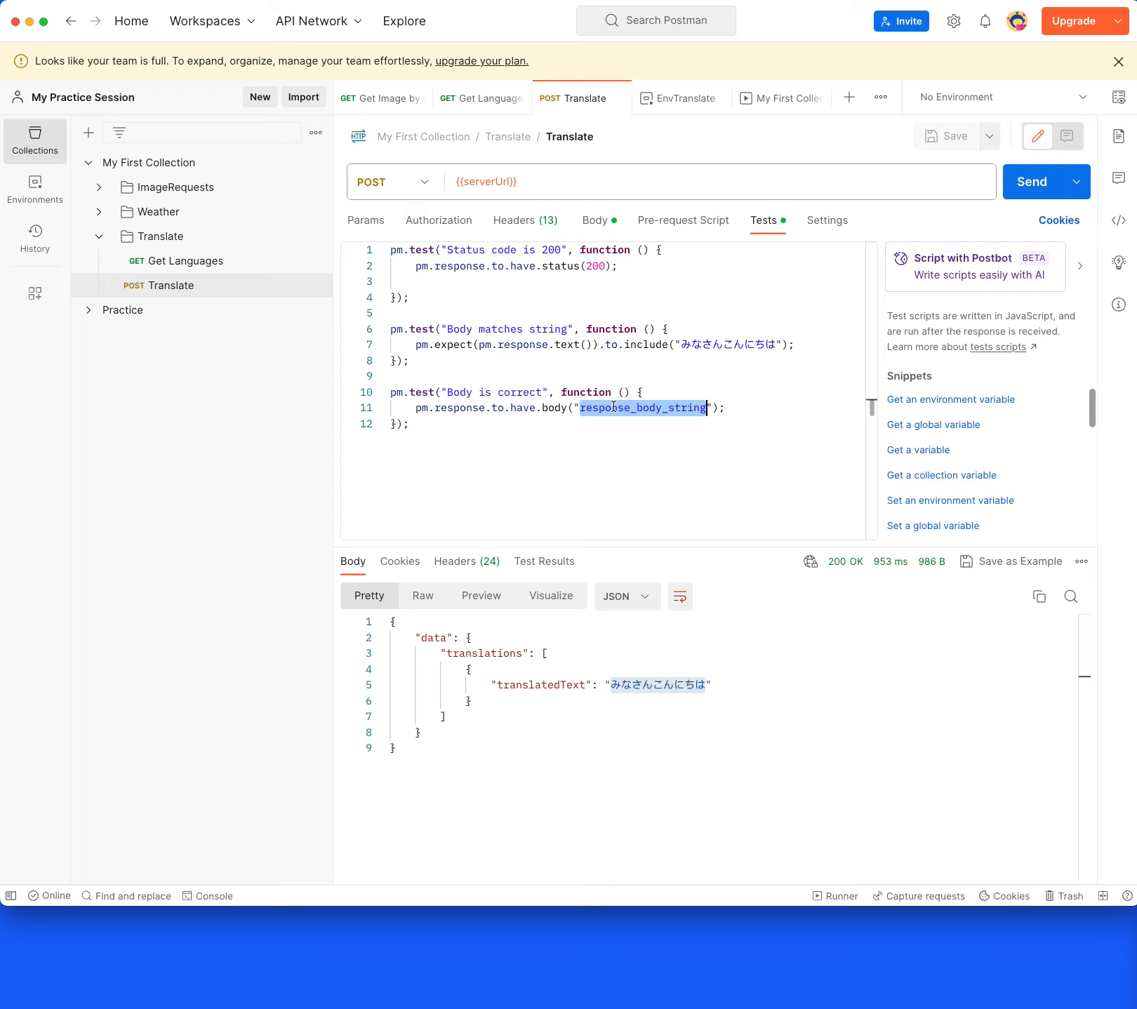
pyautogui.press('super+v')
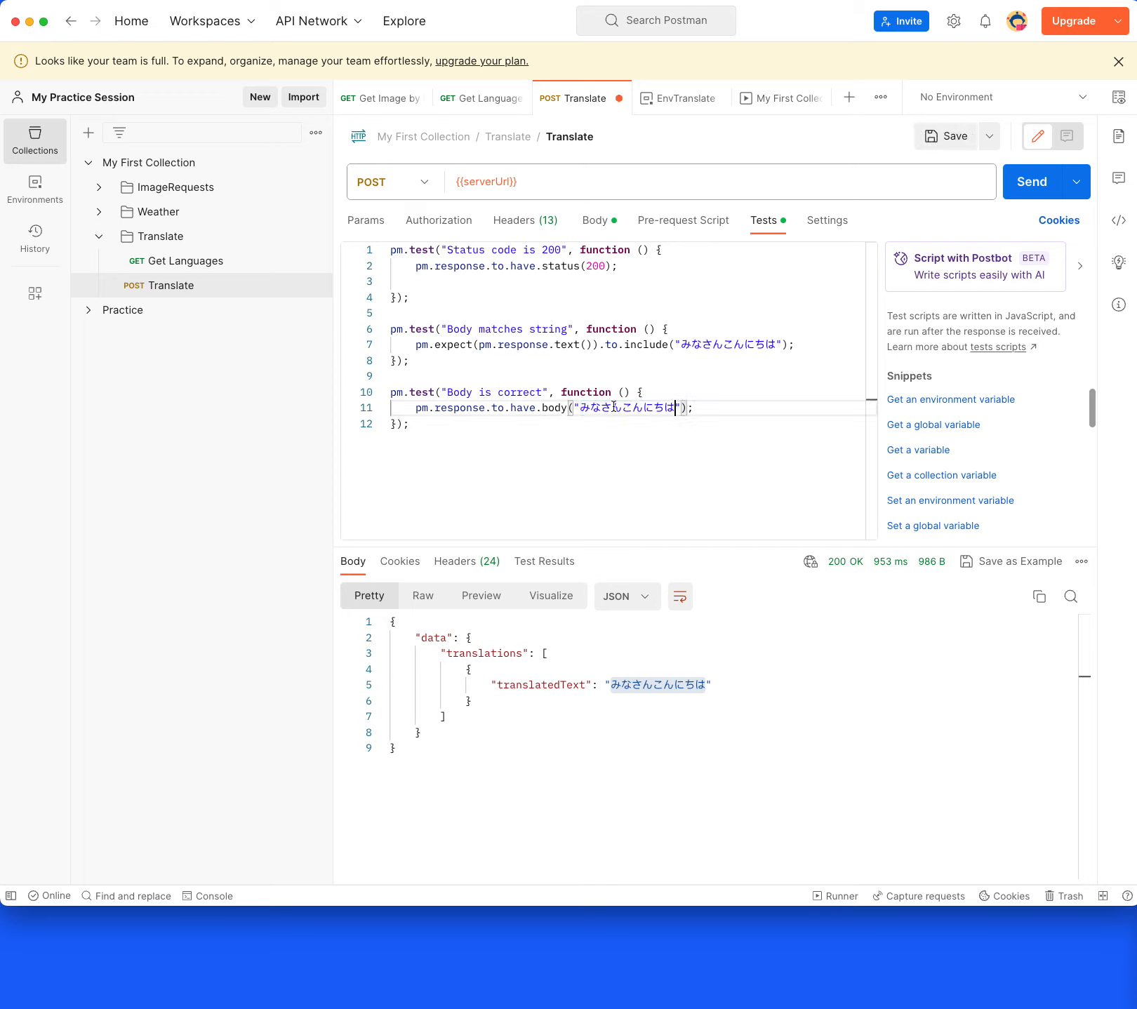
pyautogui.press('super+s')
pyautogui.press('super+Return')
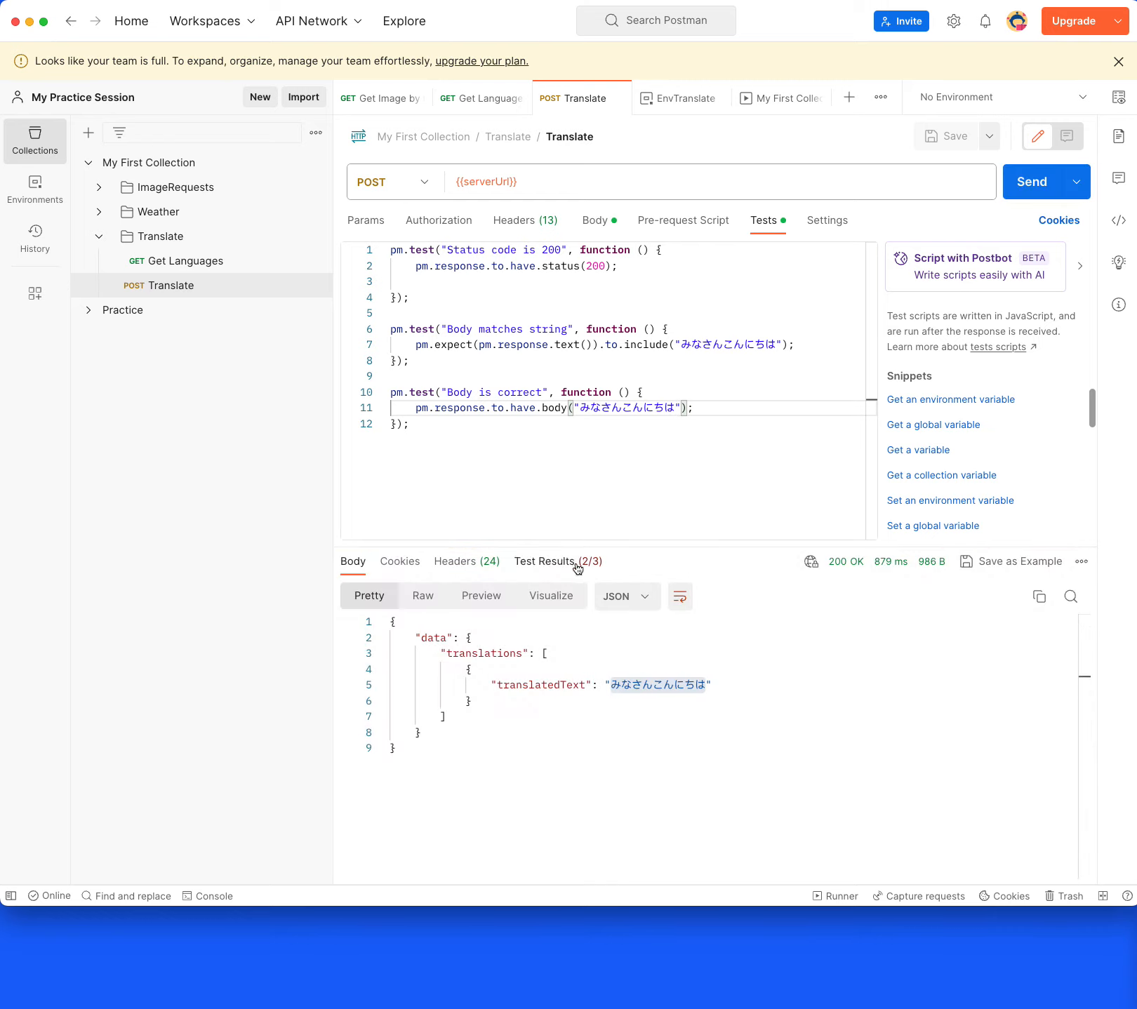
# Review the Translate request's test results and check each entry against its test in the script
pyautogui.click(545, 562)
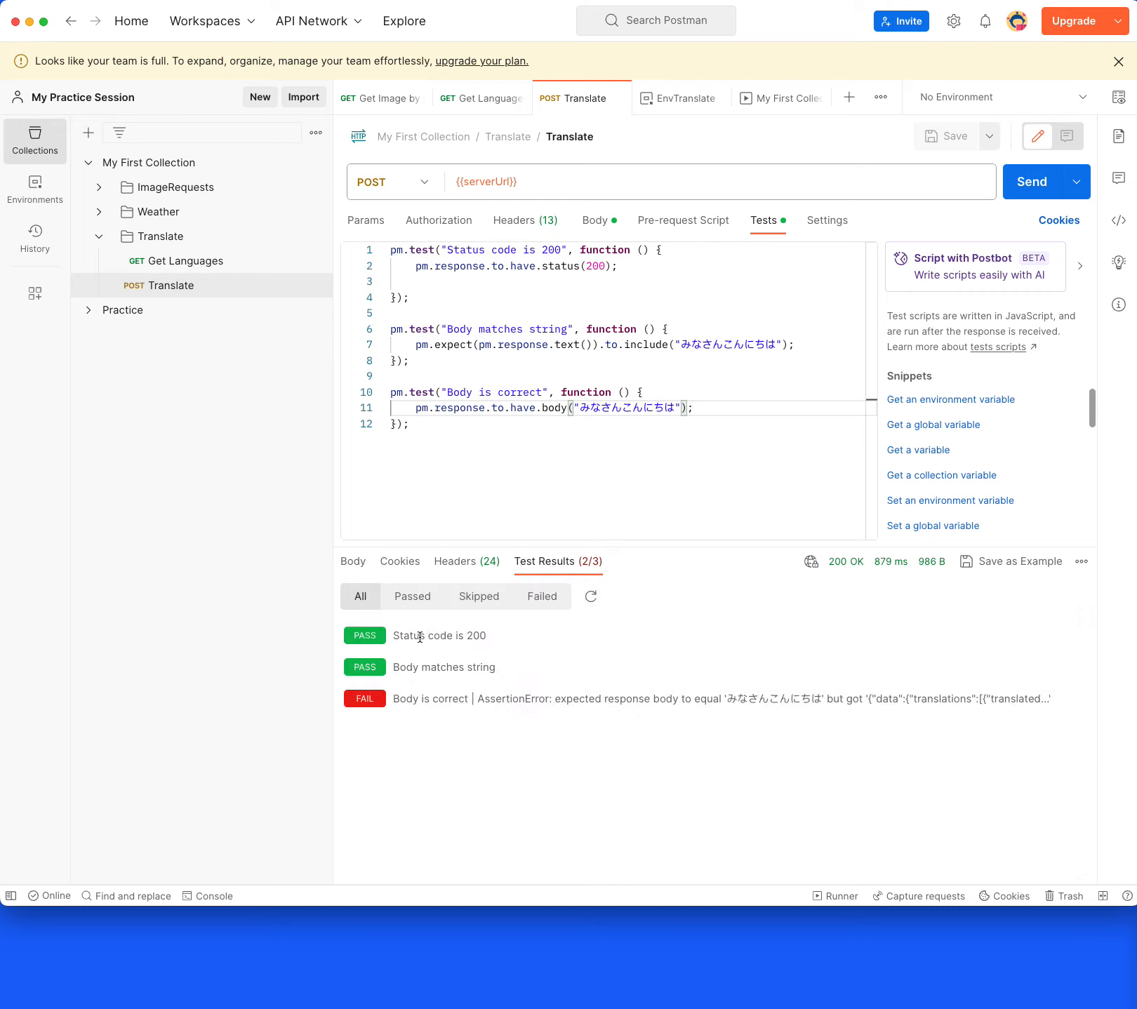
pyautogui.moveTo(420, 636); pyautogui.dragTo(485, 637)
pyautogui.moveTo(405, 665); pyautogui.dragTo(510, 672)
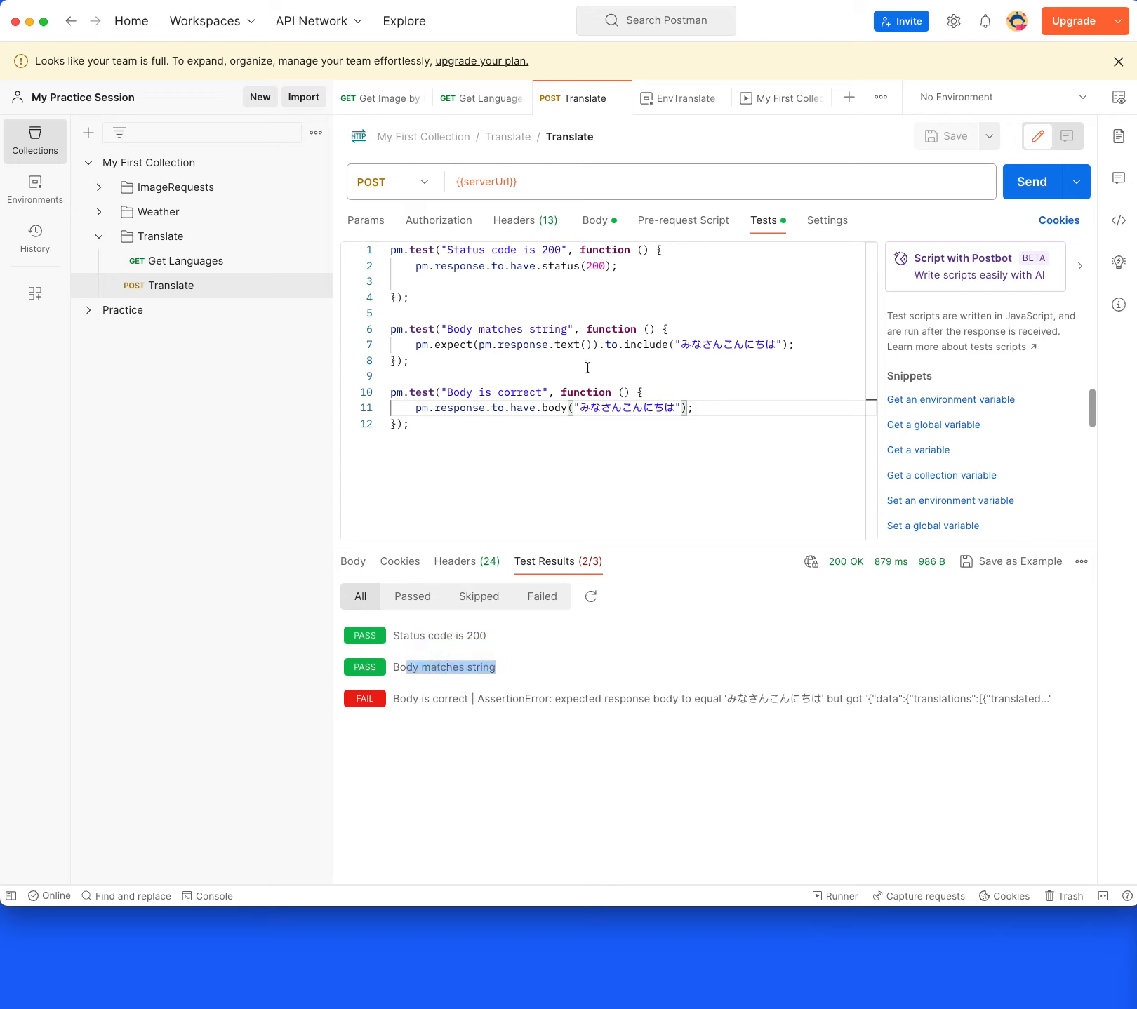
pyautogui.moveTo(450, 329); pyautogui.dragTo(568, 328)
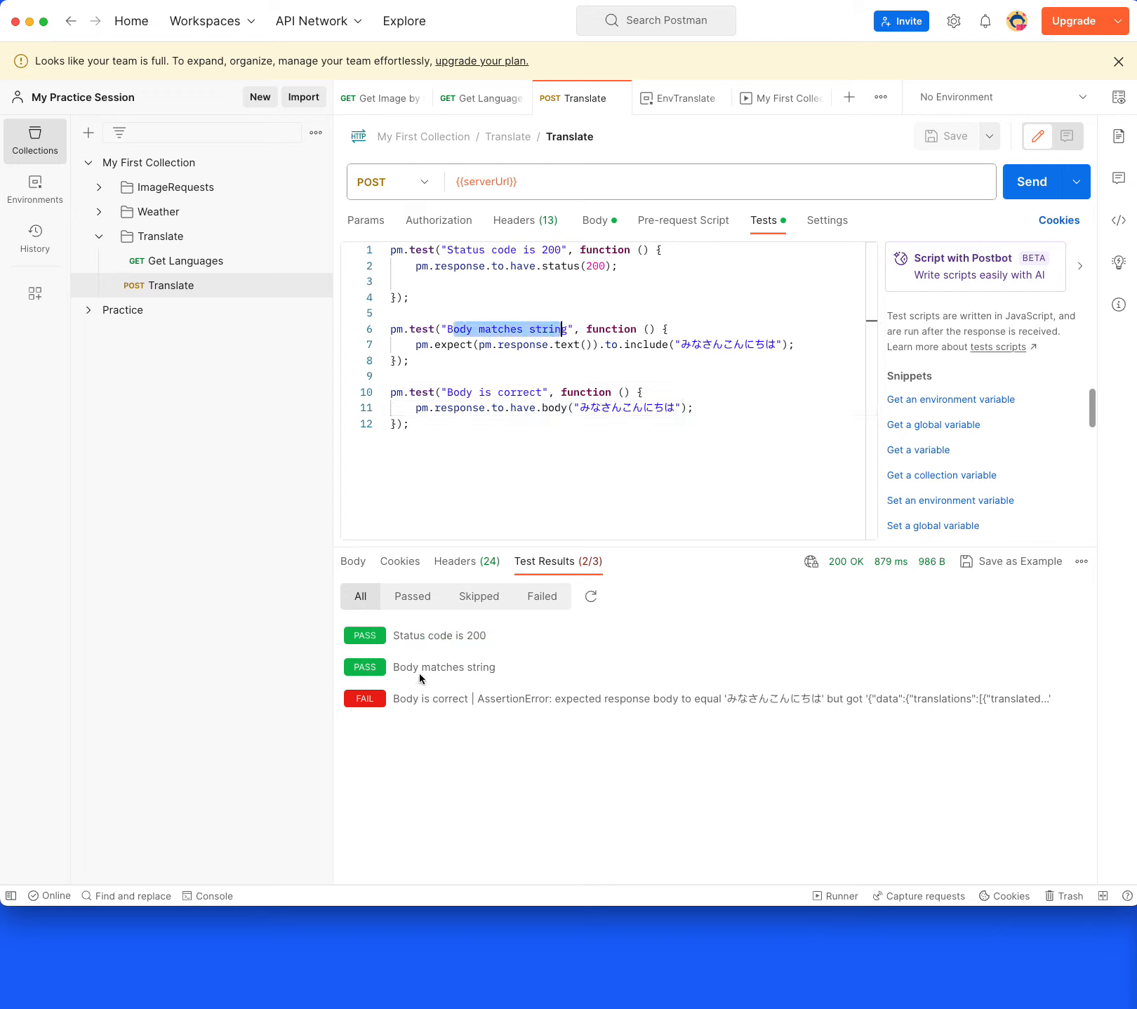
pyautogui.moveTo(405, 699); pyautogui.dragTo(594, 698)
pyautogui.click(728, 697)
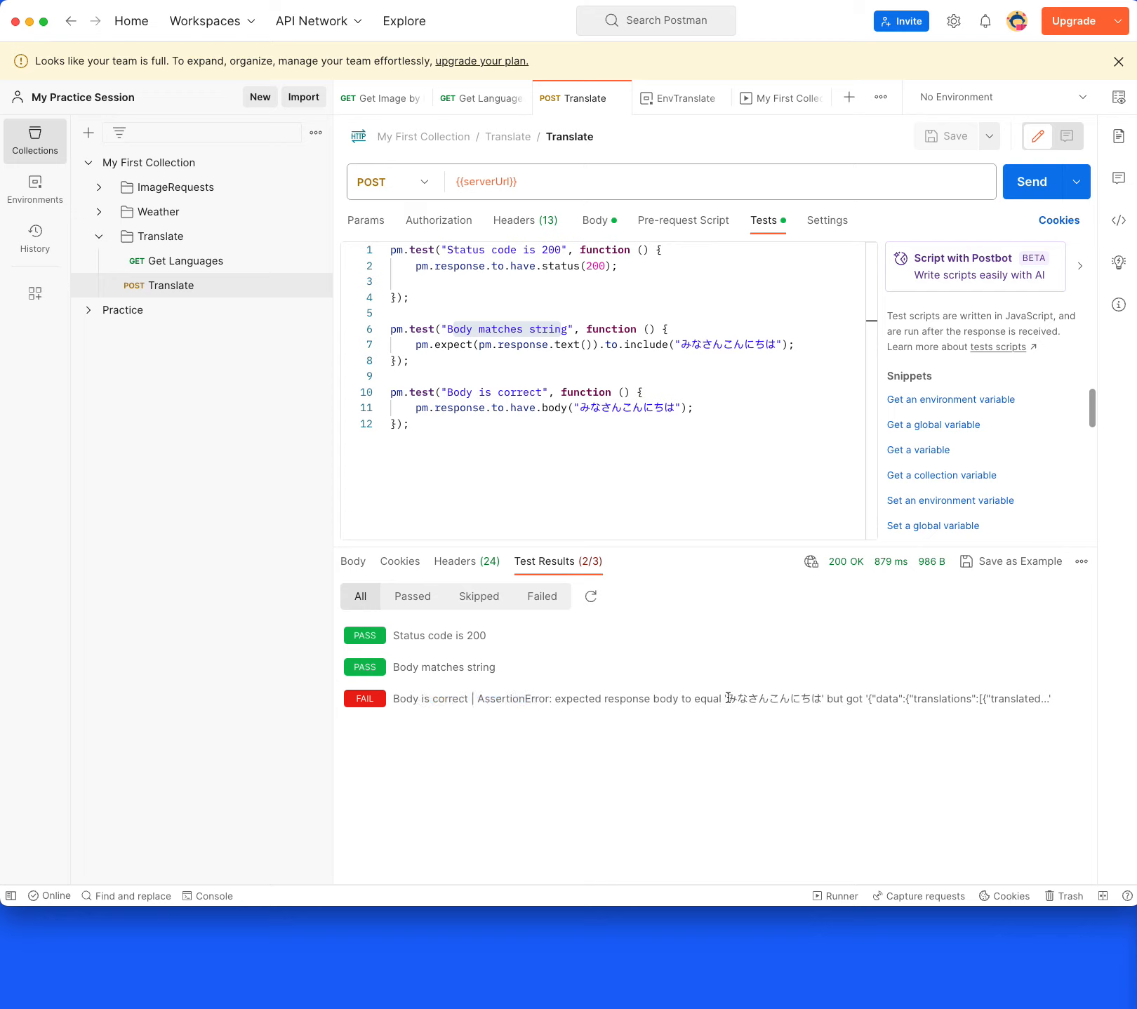
pyautogui.moveTo(728, 697); pyautogui.dragTo(819, 697)
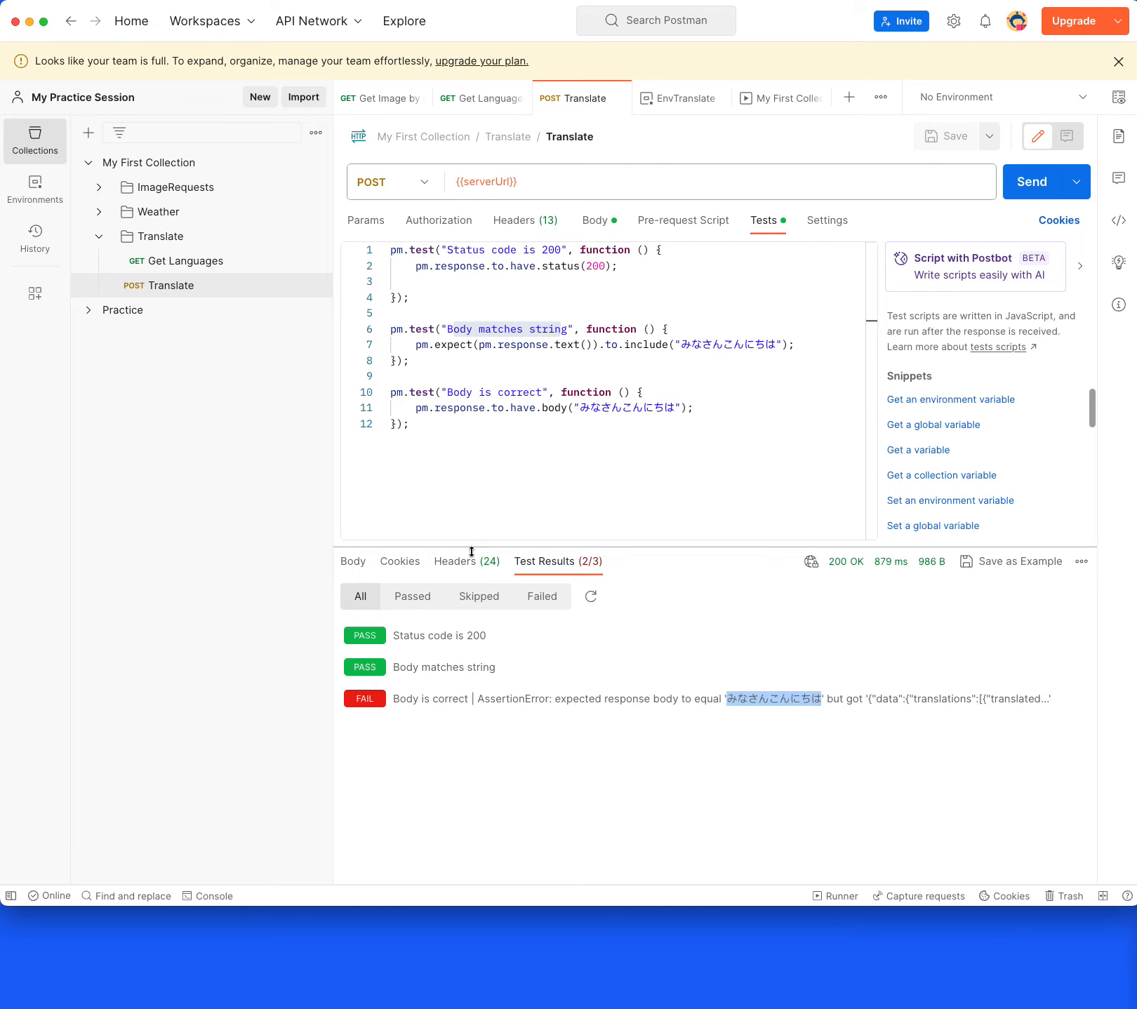
# Compare the translatedText value in the response body with the "Body matches string" and "Body is correct" tests
pyautogui.click(357, 561)
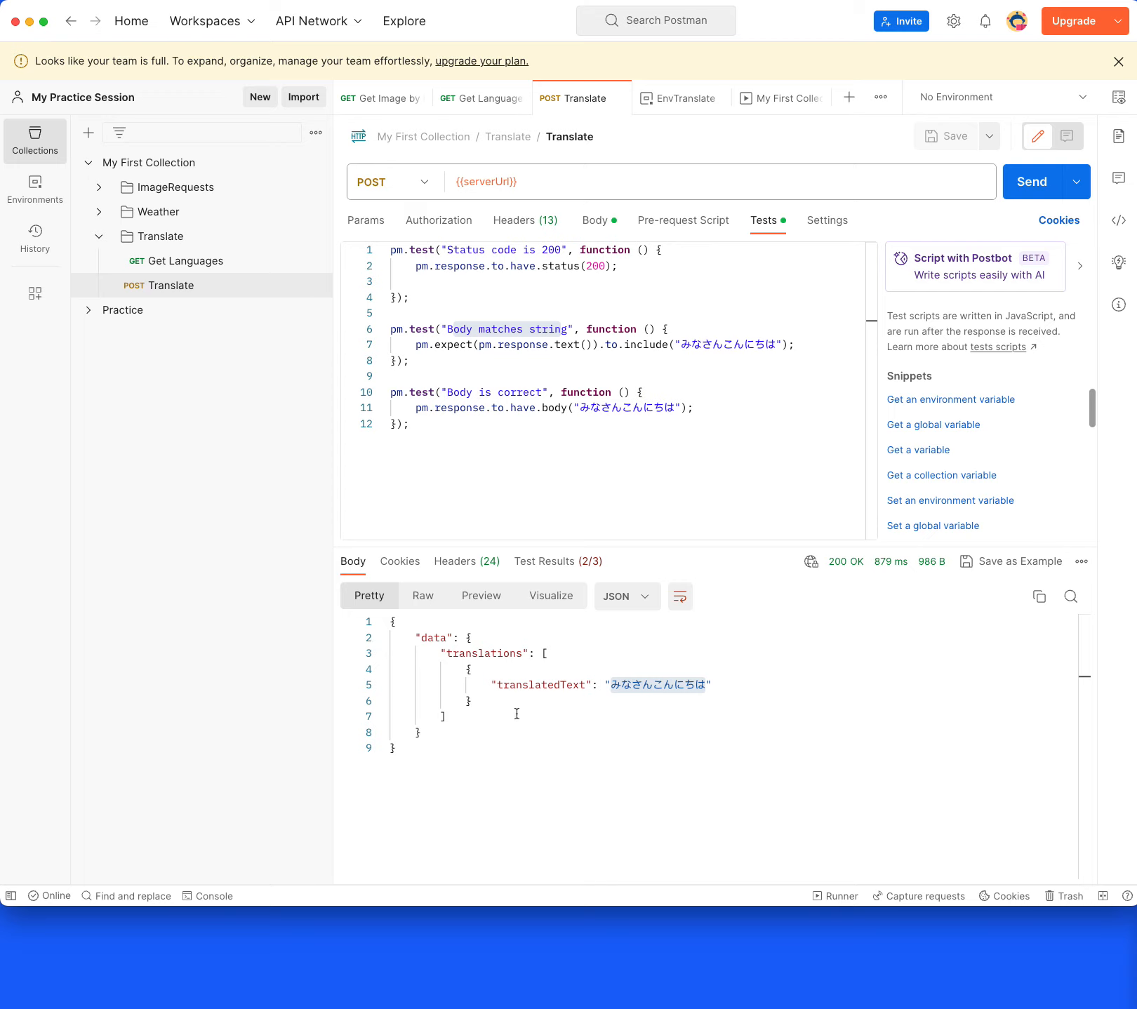
pyautogui.doubleClick(656, 683)
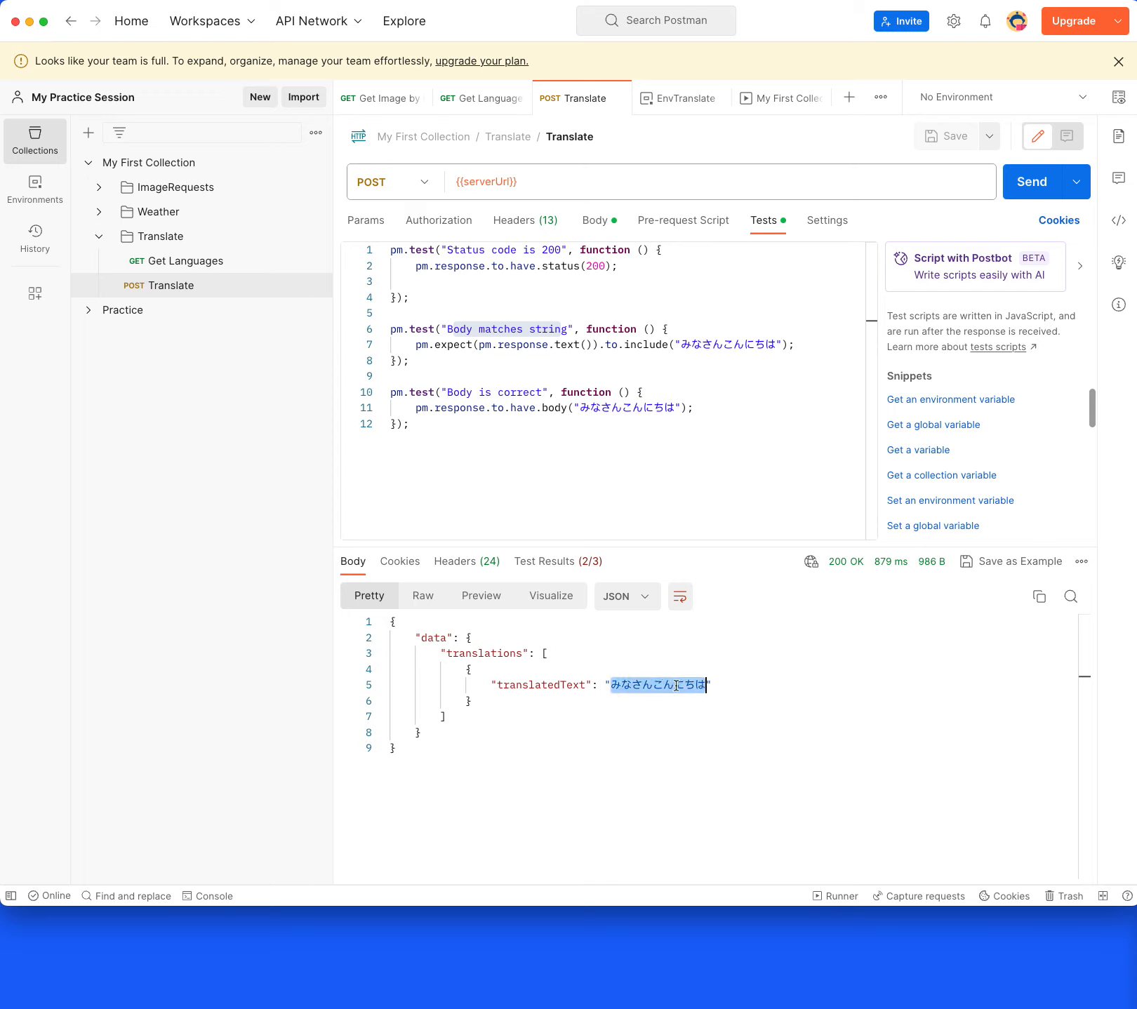
pyautogui.doubleClick(646, 343)
pyautogui.moveTo(432, 429); pyautogui.dragTo(306, 381)
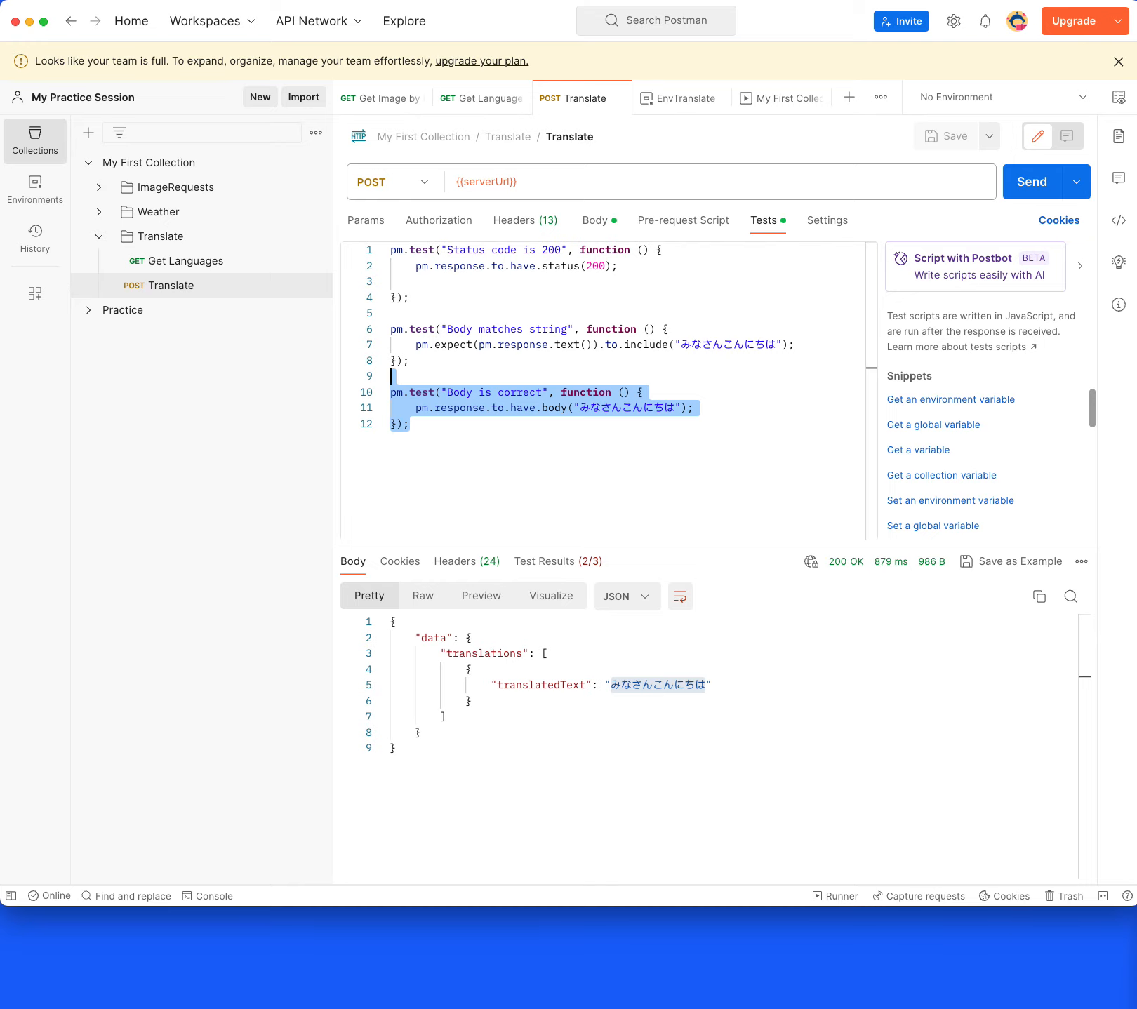
# Open a new collection runner and add the Translate folder's requests to its run order
pyautogui.press('super+shift+r')
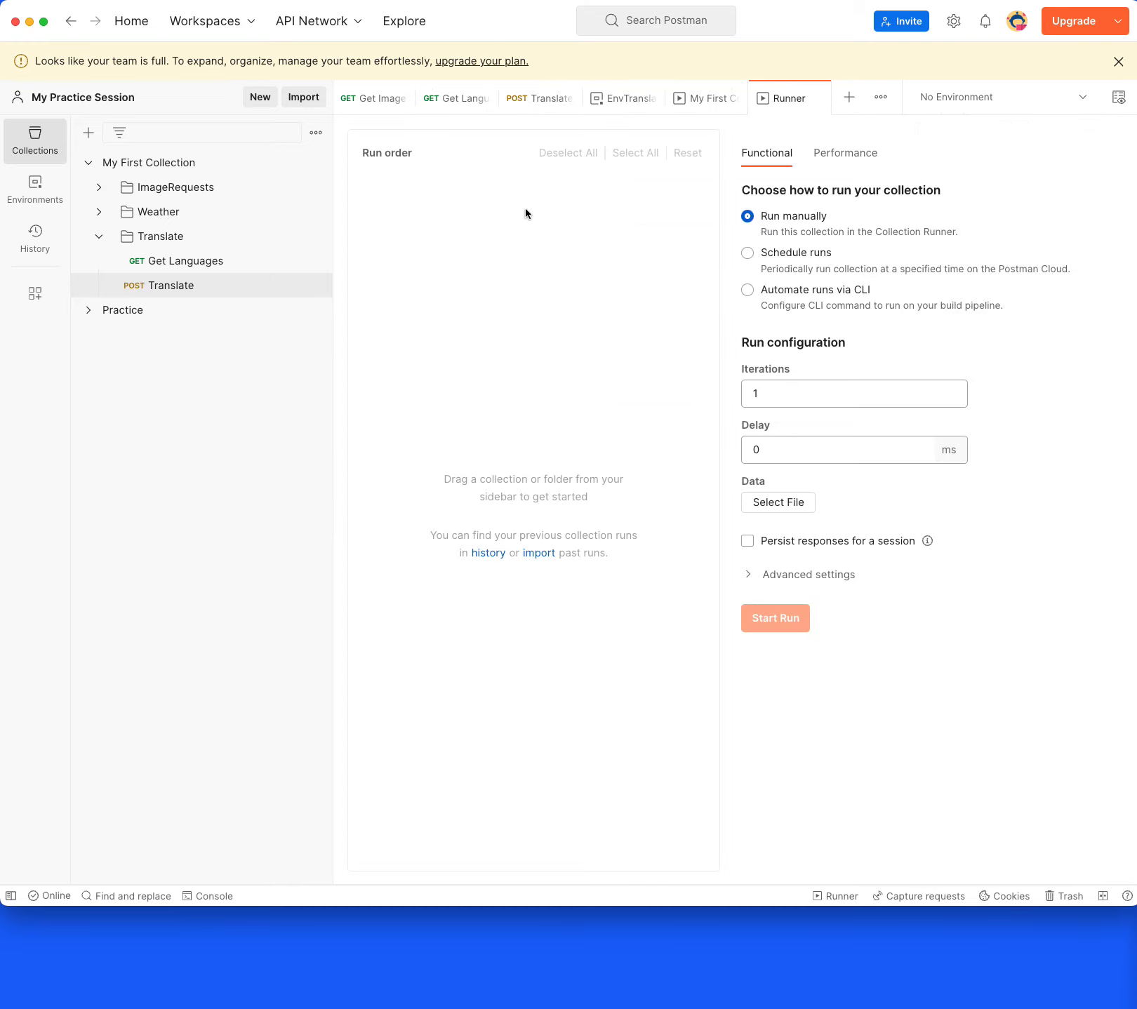
pyautogui.moveTo(160, 236); pyautogui.dragTo(464, 341)
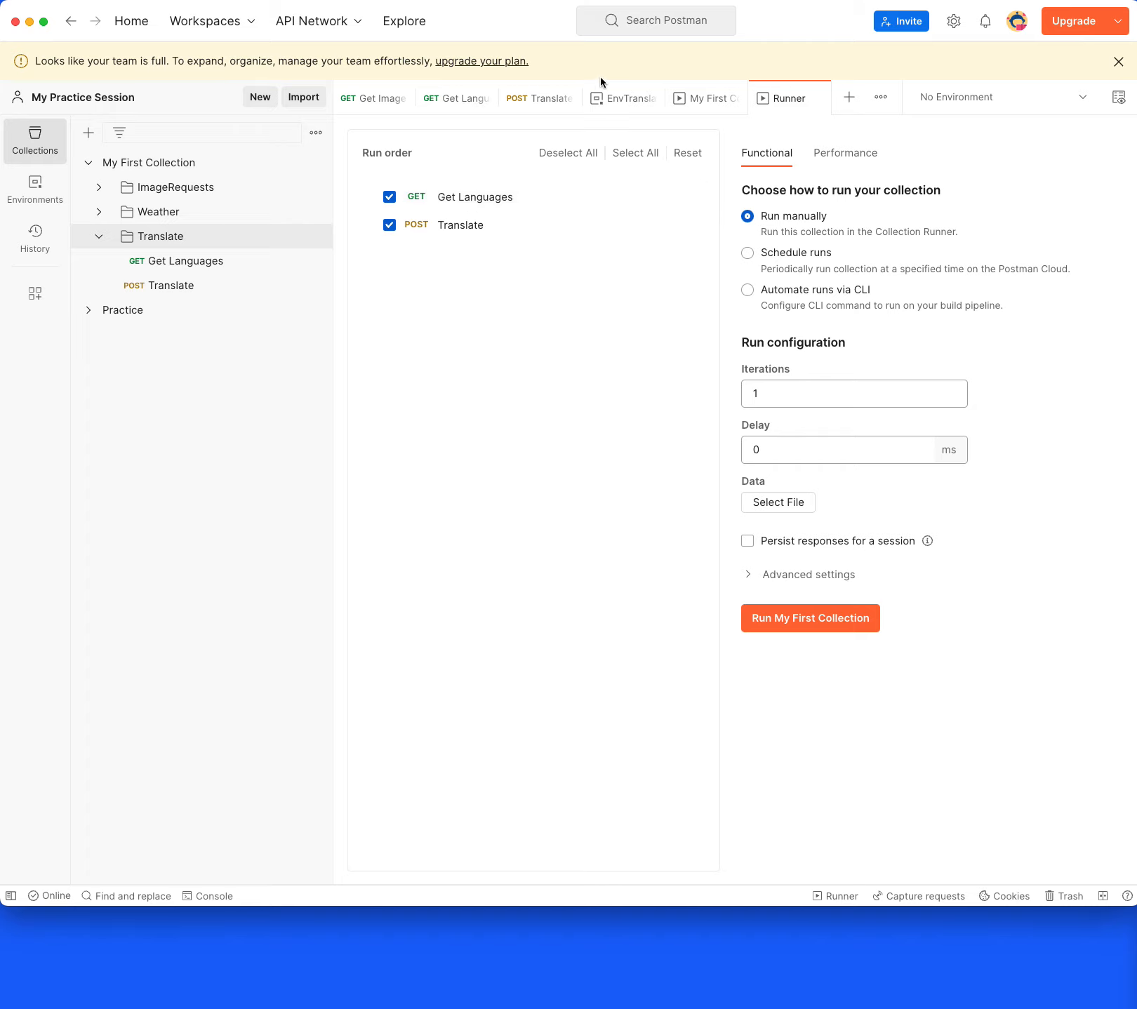
# Return to the POST Translate request and show its x-www-form-urlencoded body parameters
pyautogui.click(612, 101)
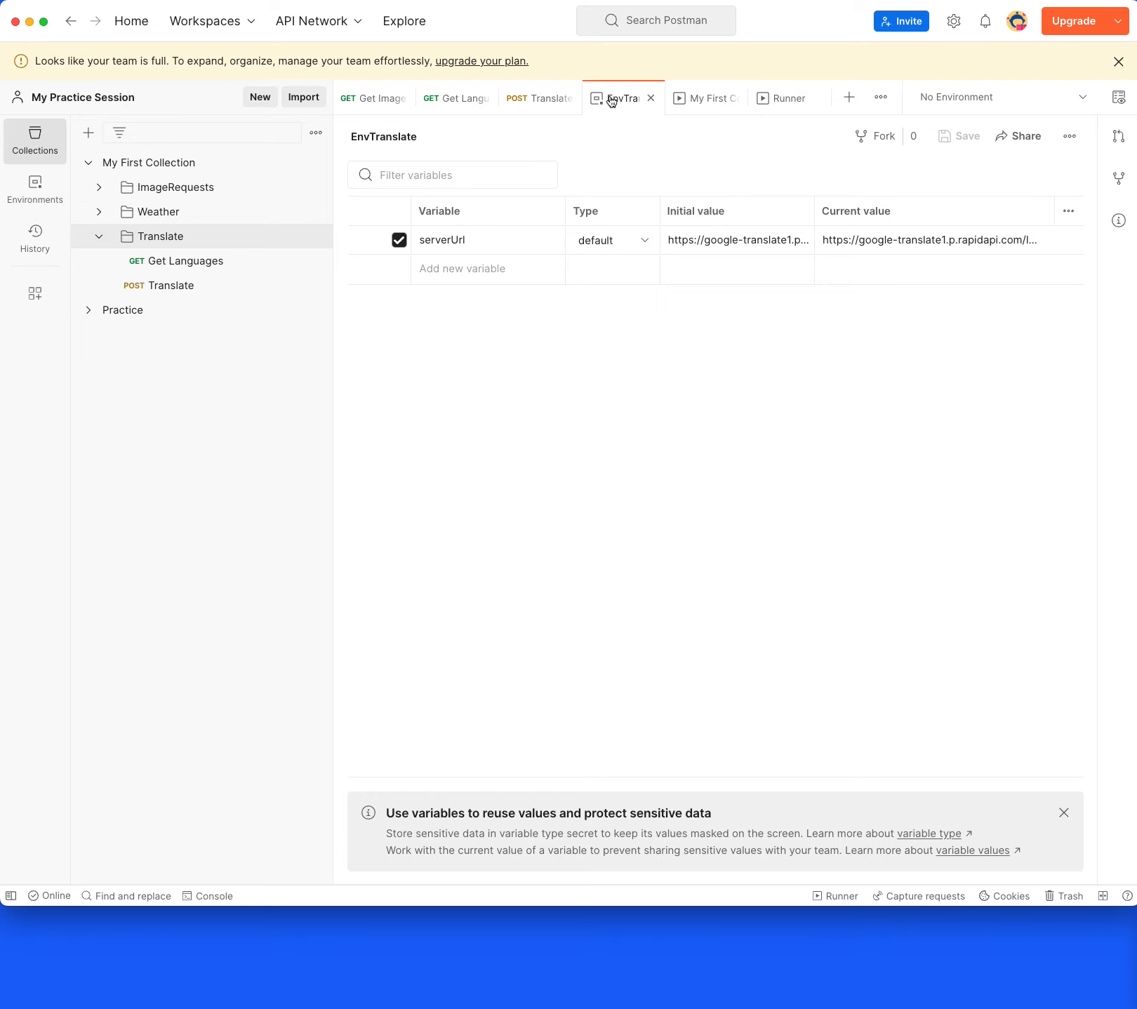
pyautogui.click(542, 99)
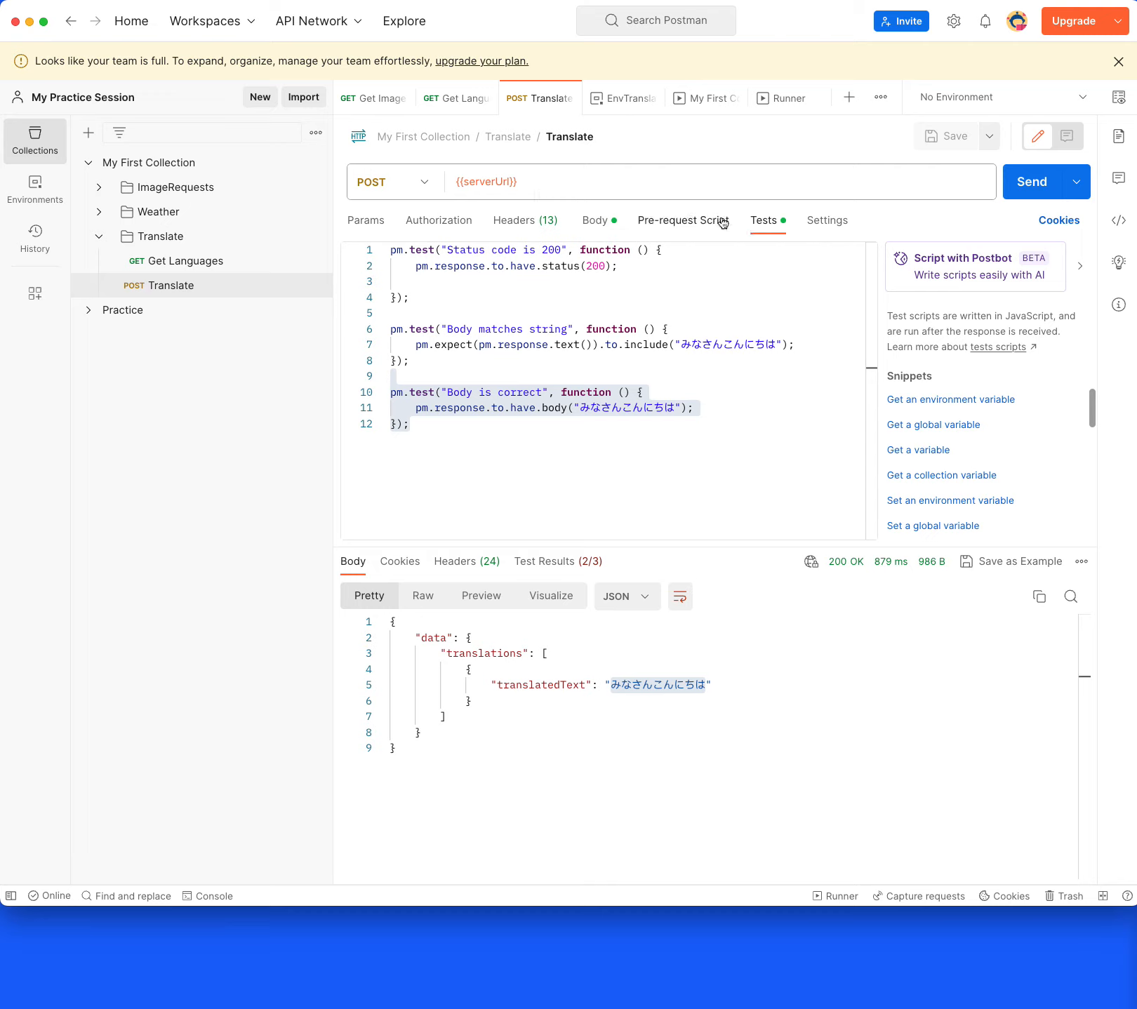
pyautogui.click(598, 220)
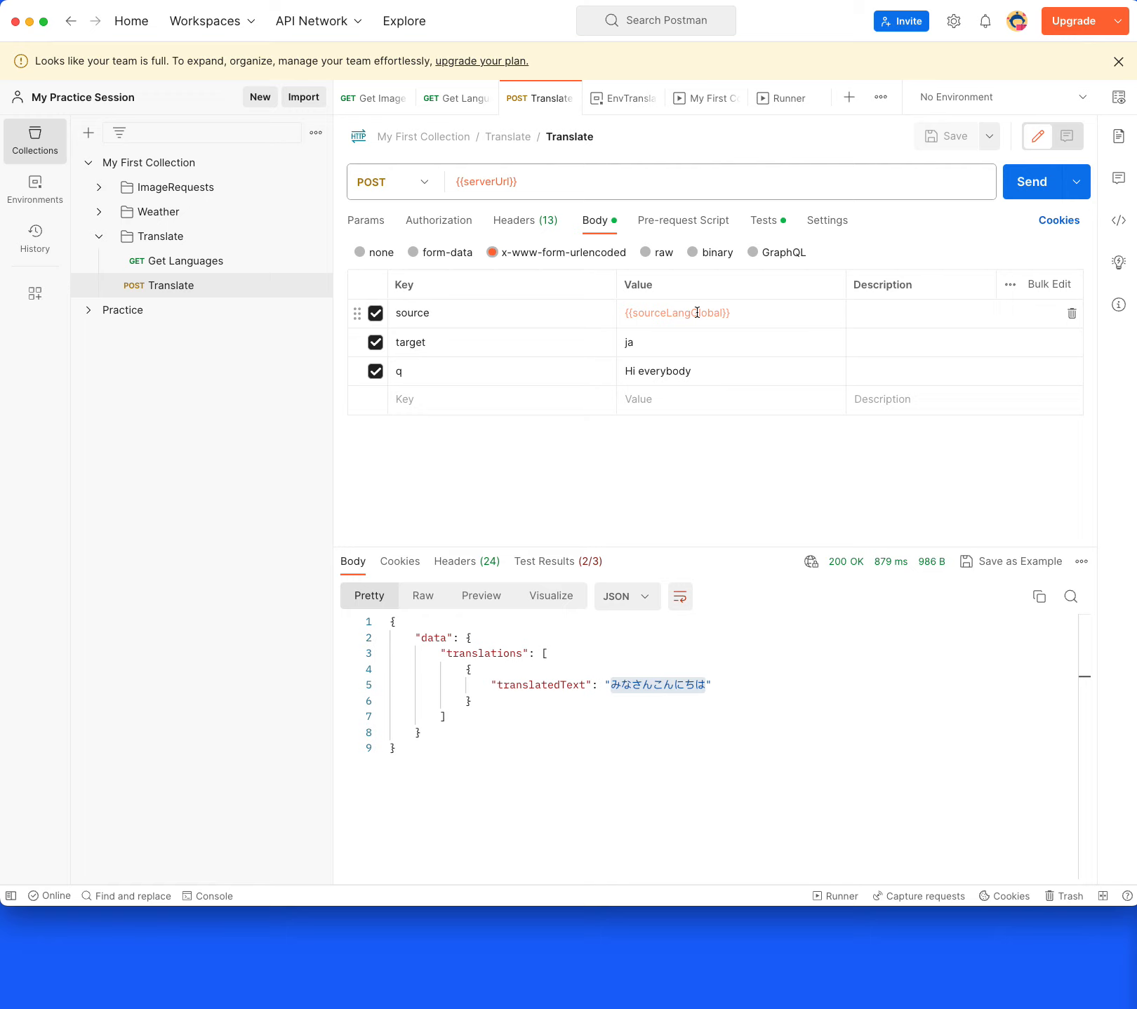
pyautogui.doubleClick(629, 342)
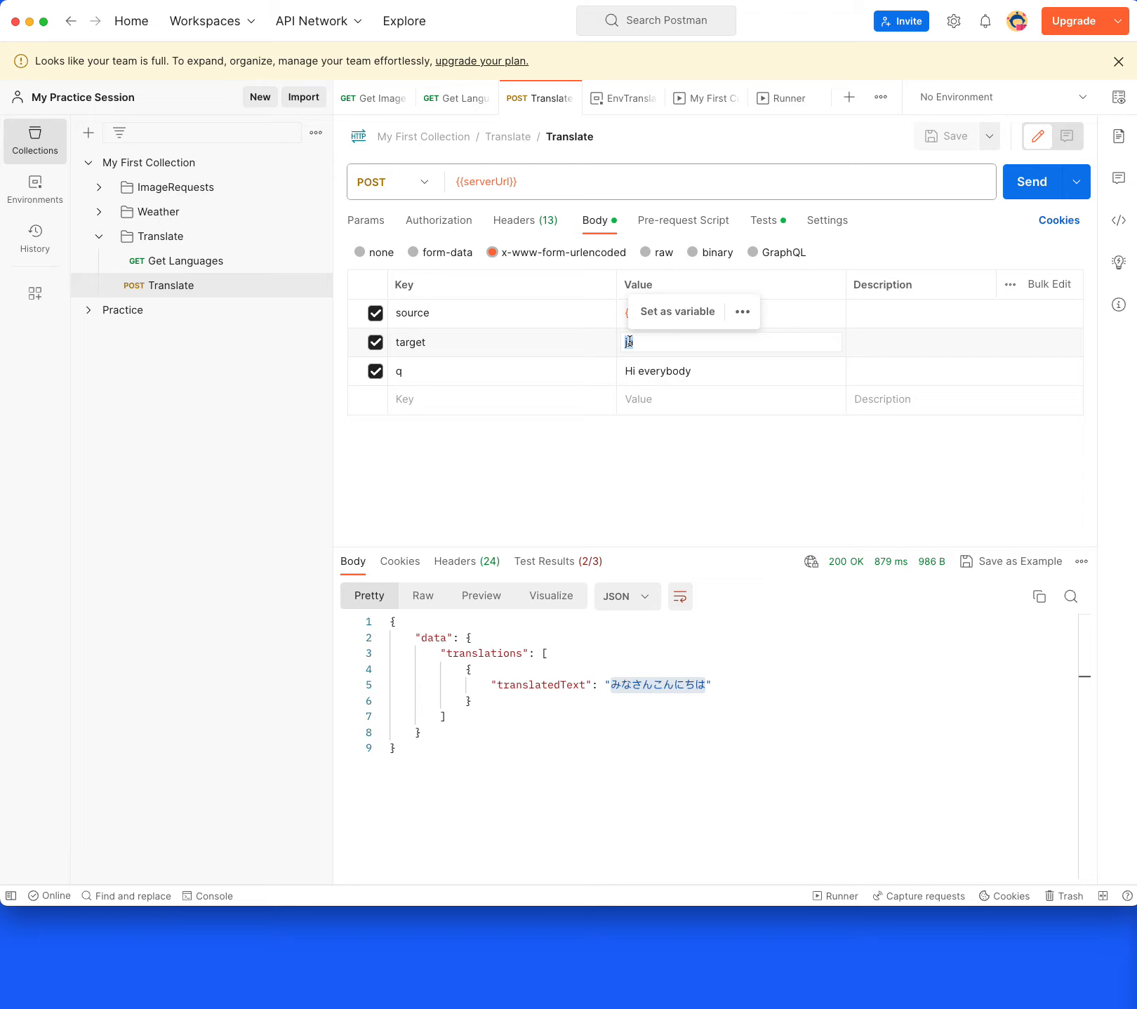
pyautogui.click(678, 313)
pyautogui.click(525, 464)
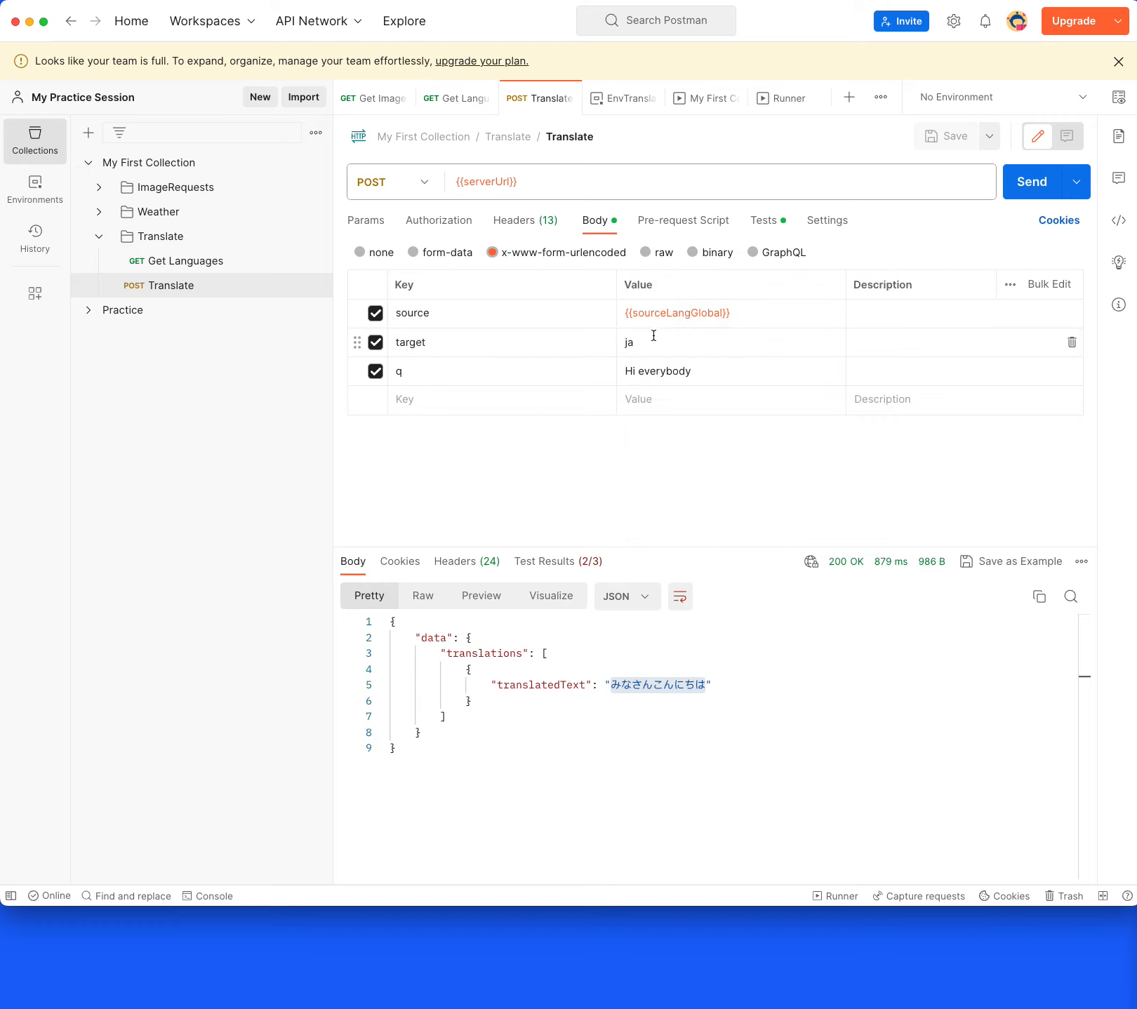
# Set the value of the target body parameter to {{targetLang}} and save the Translate request
pyautogui.click(655, 337)
pyautogui.press('BackSpace')
pyautogui.press('BackSpace')
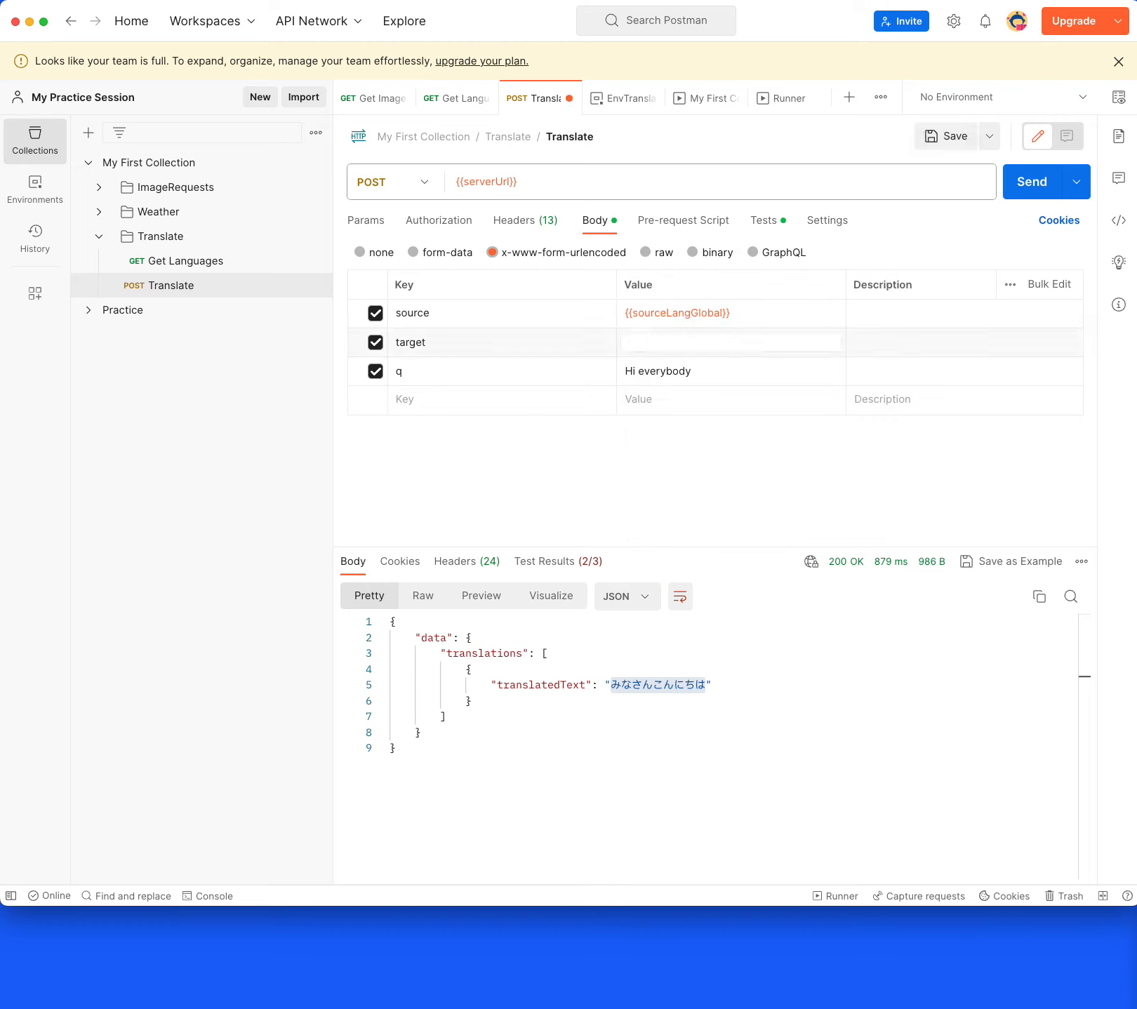
pyautogui.write('{{')
pyautogui.write('}}')
pyautogui.press('BackSpace')
pyautogui.press('Left')
pyautogui.press('Left')
pyautogui.write('targetLang')
pyautogui.hotkey('ctrl', 's')
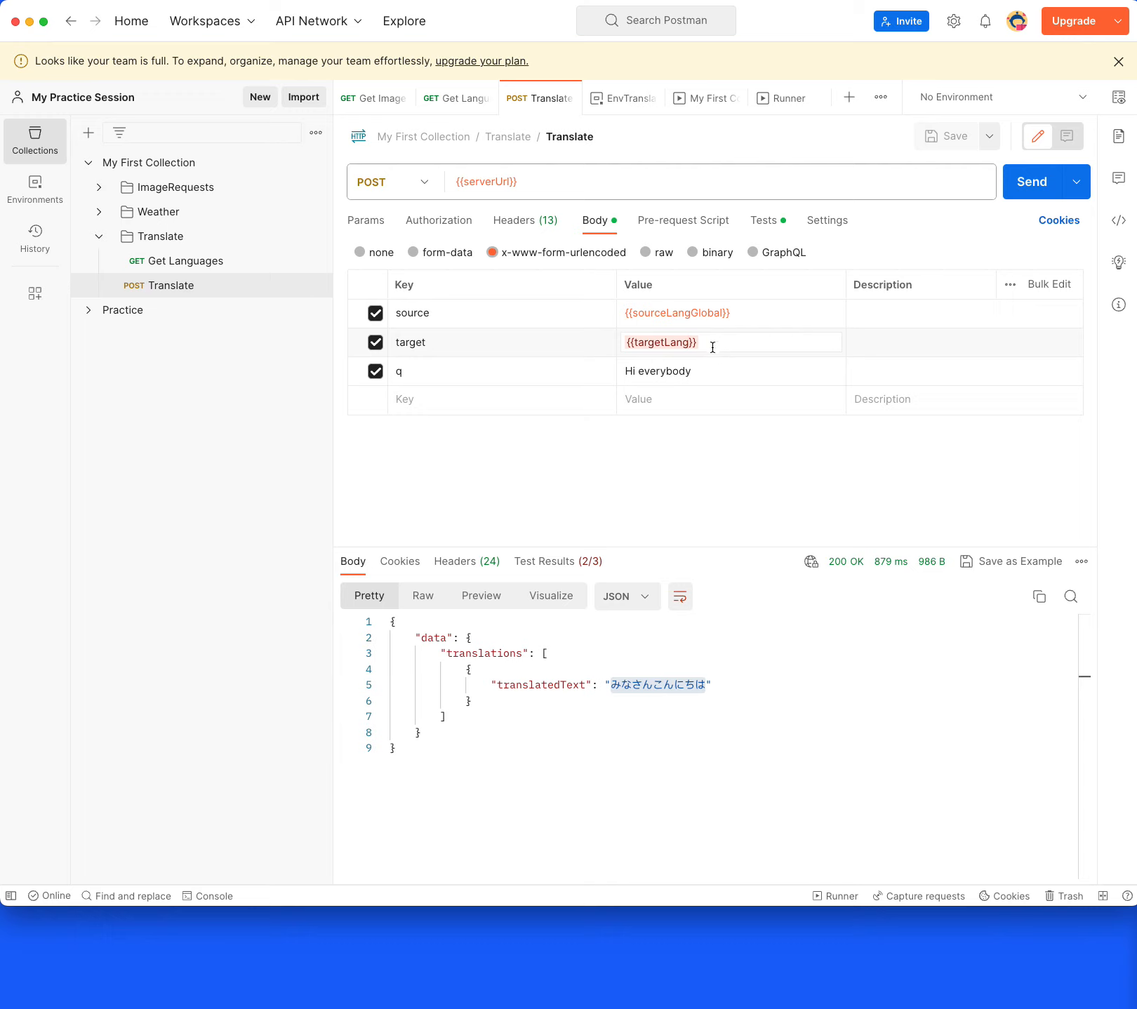
# Insert the "Set a collection variable" snippet into the test script of the Get Languages request
pyautogui.click(453, 102)
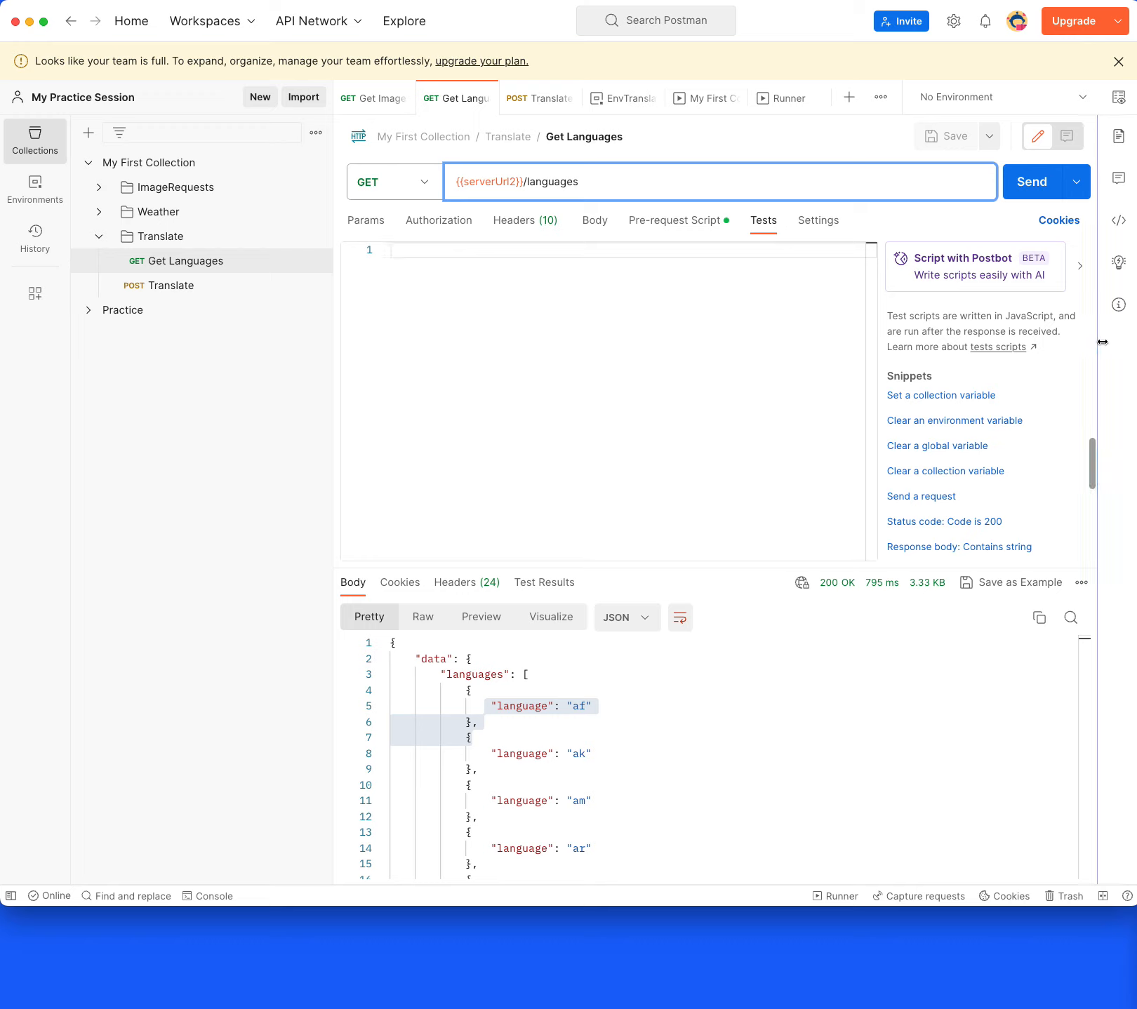
pyautogui.click(924, 395)
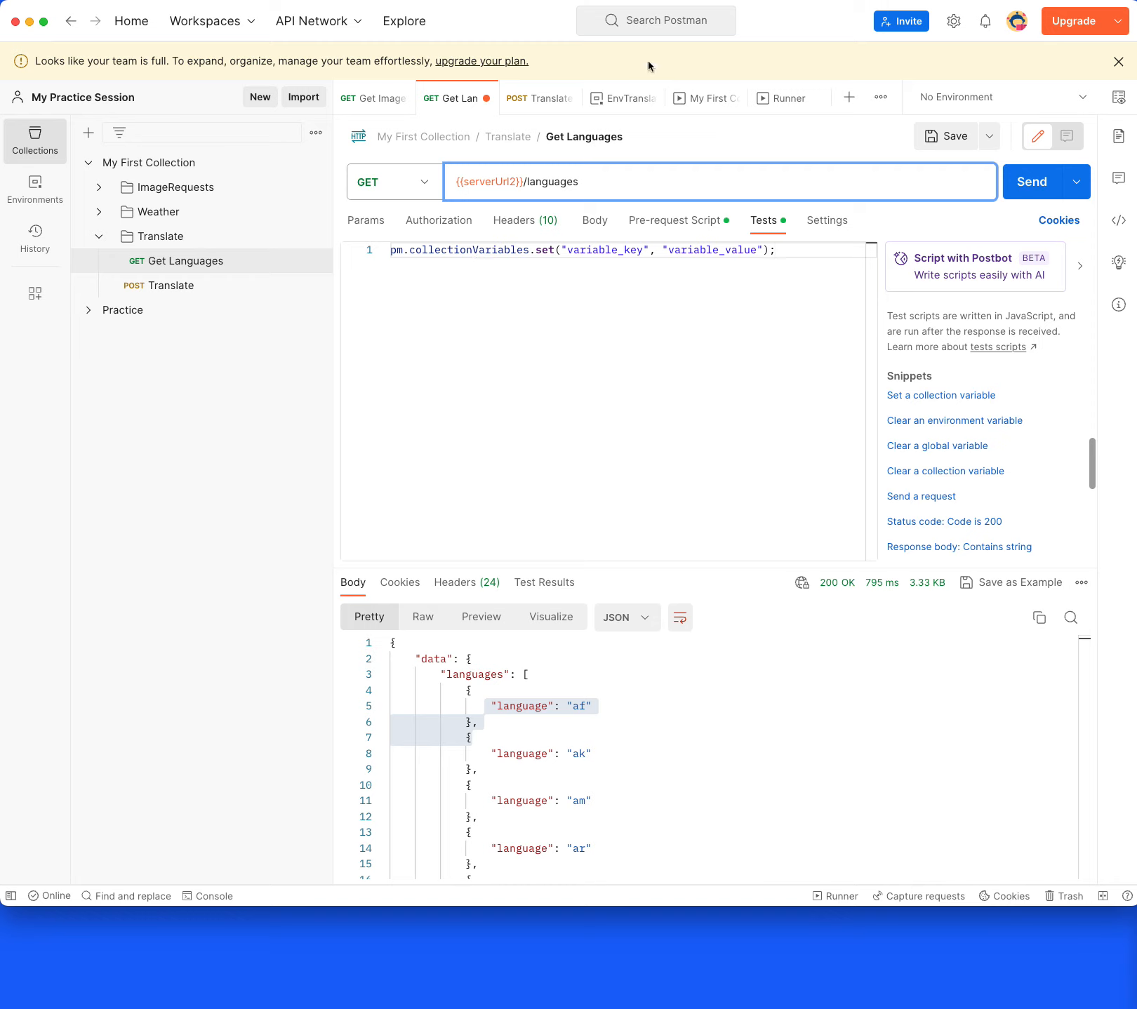
pyautogui.scroll(-5, 1027, 431)
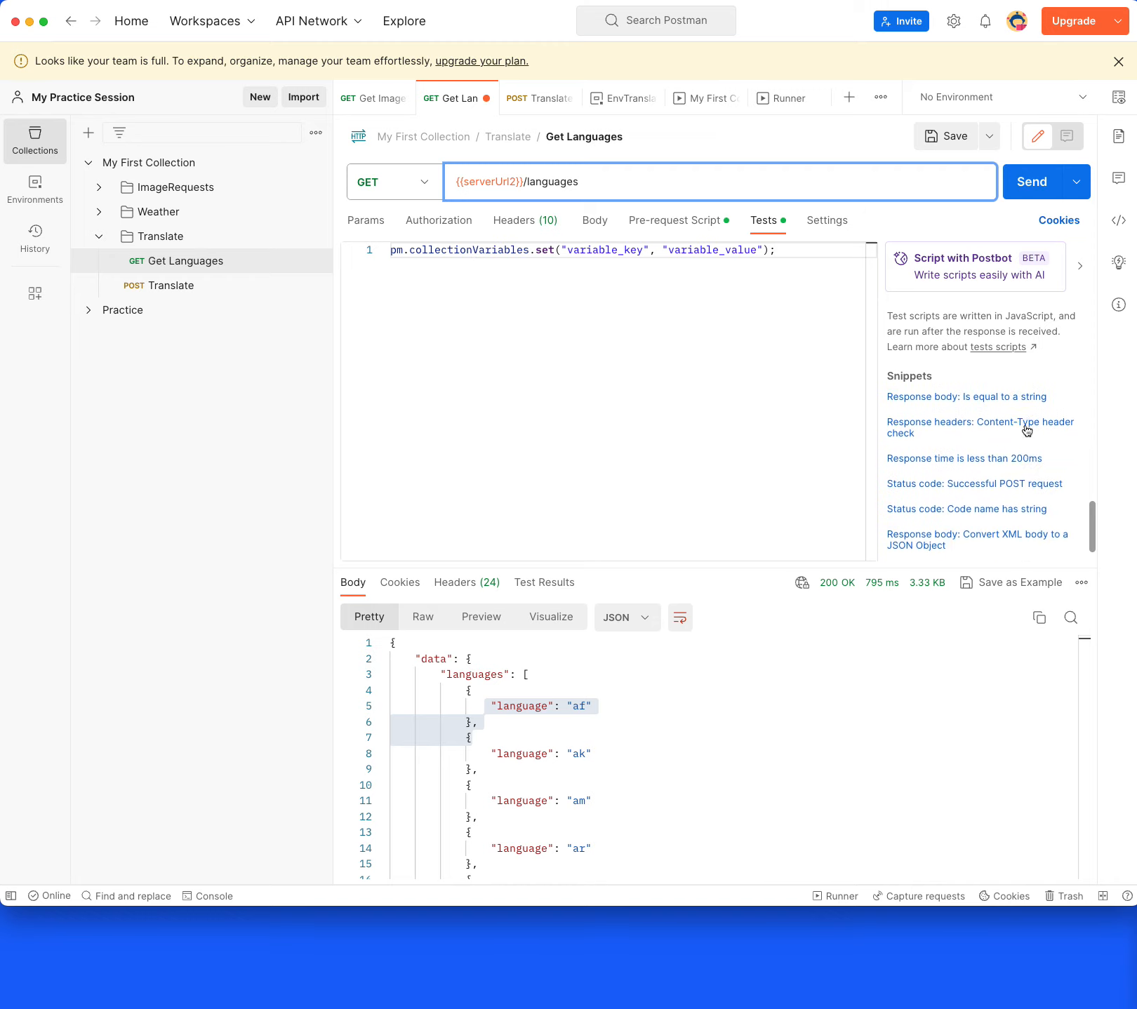
pyautogui.scroll(-1, 1027, 431)
pyautogui.scroll(4, 982, 435)
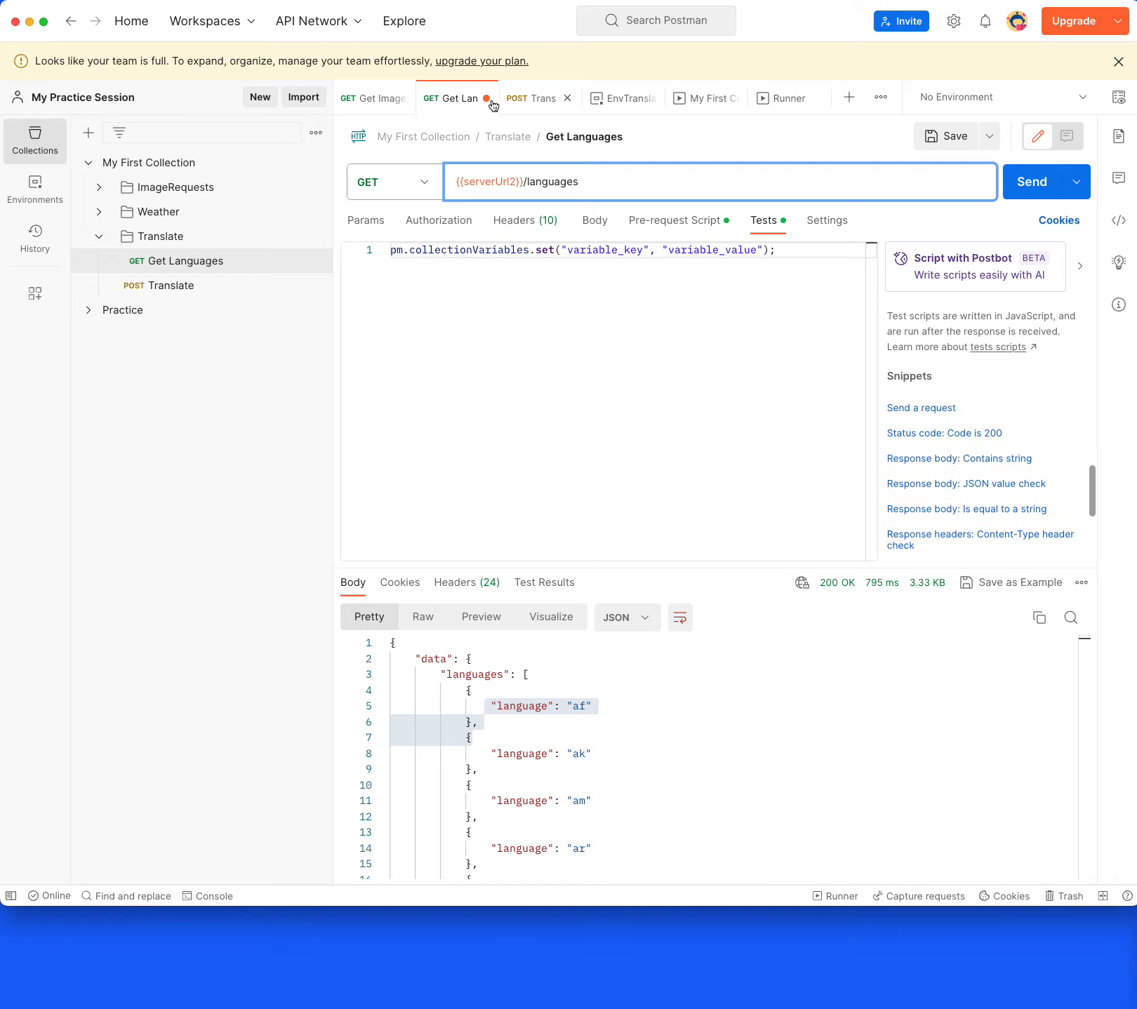
# Replace collectionVariables in the Get Languages test script with globals, copied from the request's pre-request script
pyautogui.click(678, 221)
pyautogui.click(424, 251)
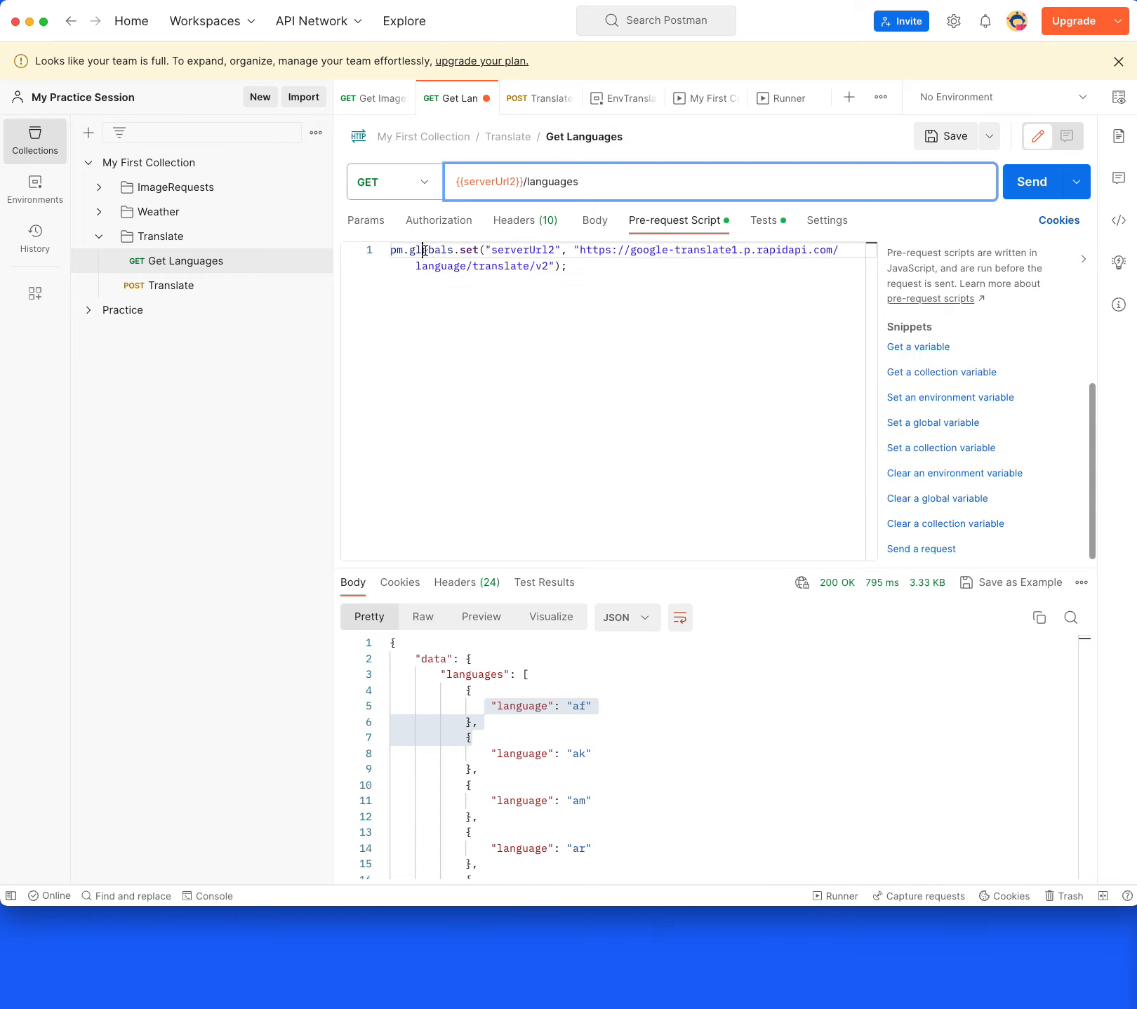
pyautogui.doubleClick(425, 251)
pyautogui.press('super+c')
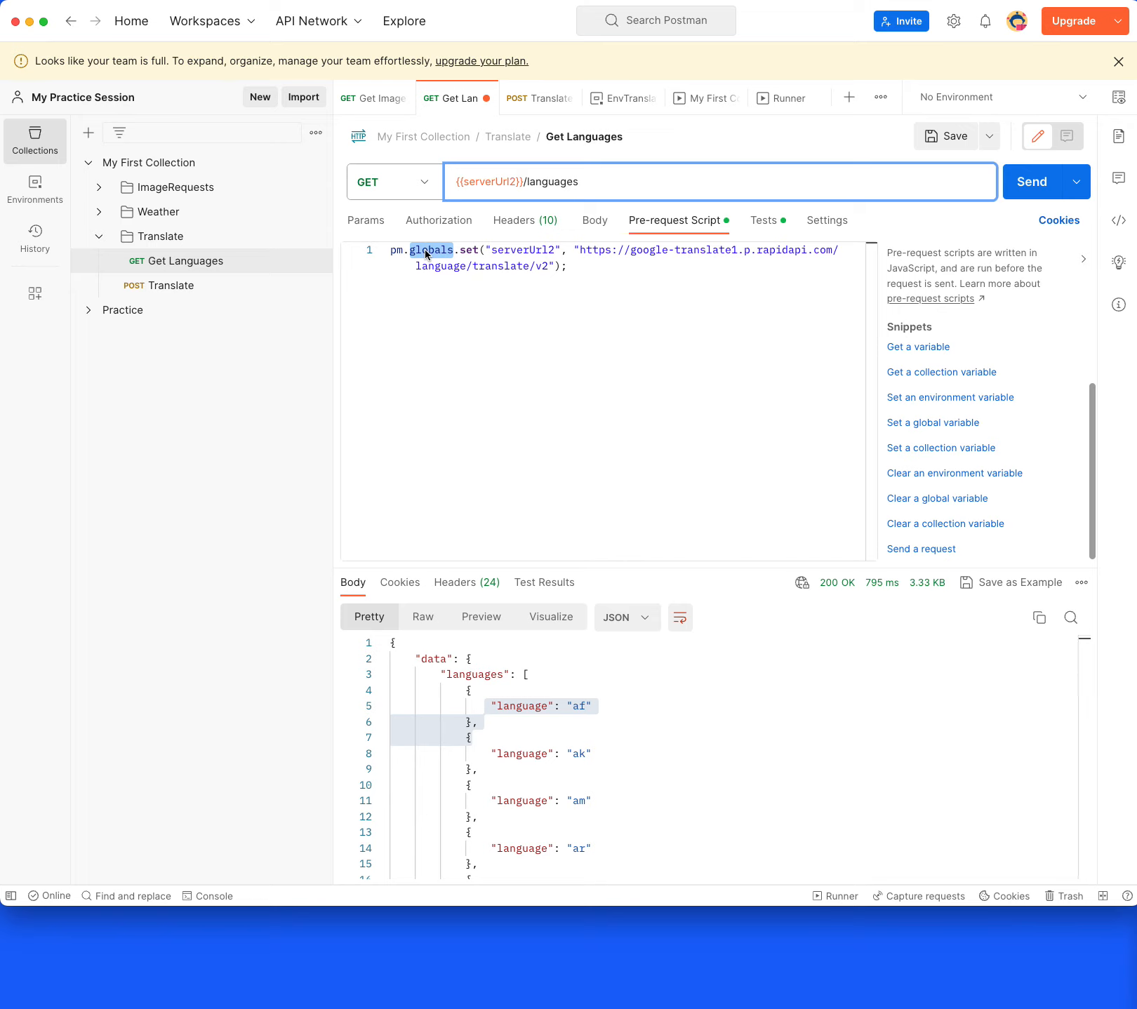
pyautogui.click(763, 220)
pyautogui.doubleClick(486, 250)
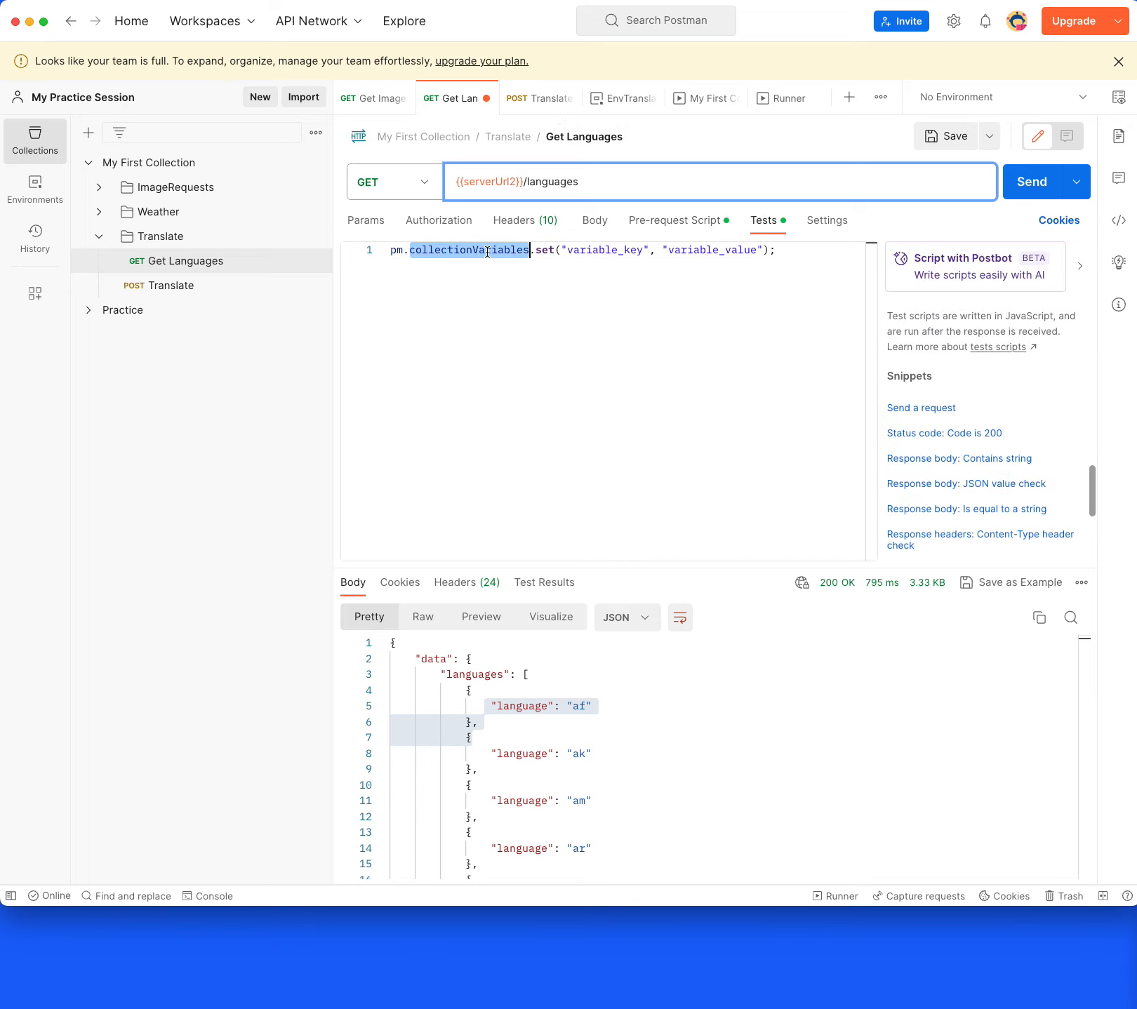
pyautogui.press('super+v')
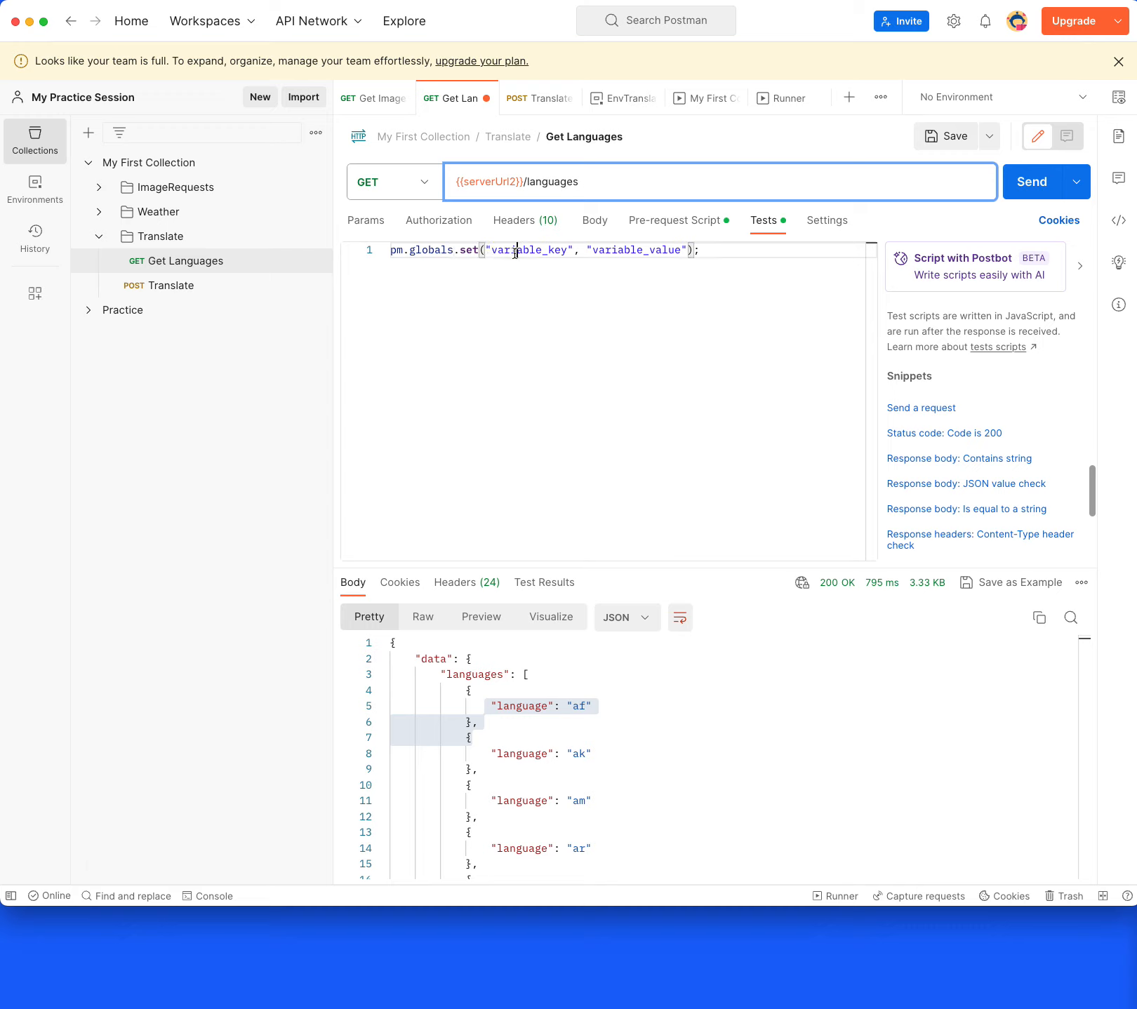
# Set the global variable's key to targetLang and its value to ja in the test script, and save the Get Languages request
pyautogui.doubleClick(515, 251)
pyautogui.write('targetLang')
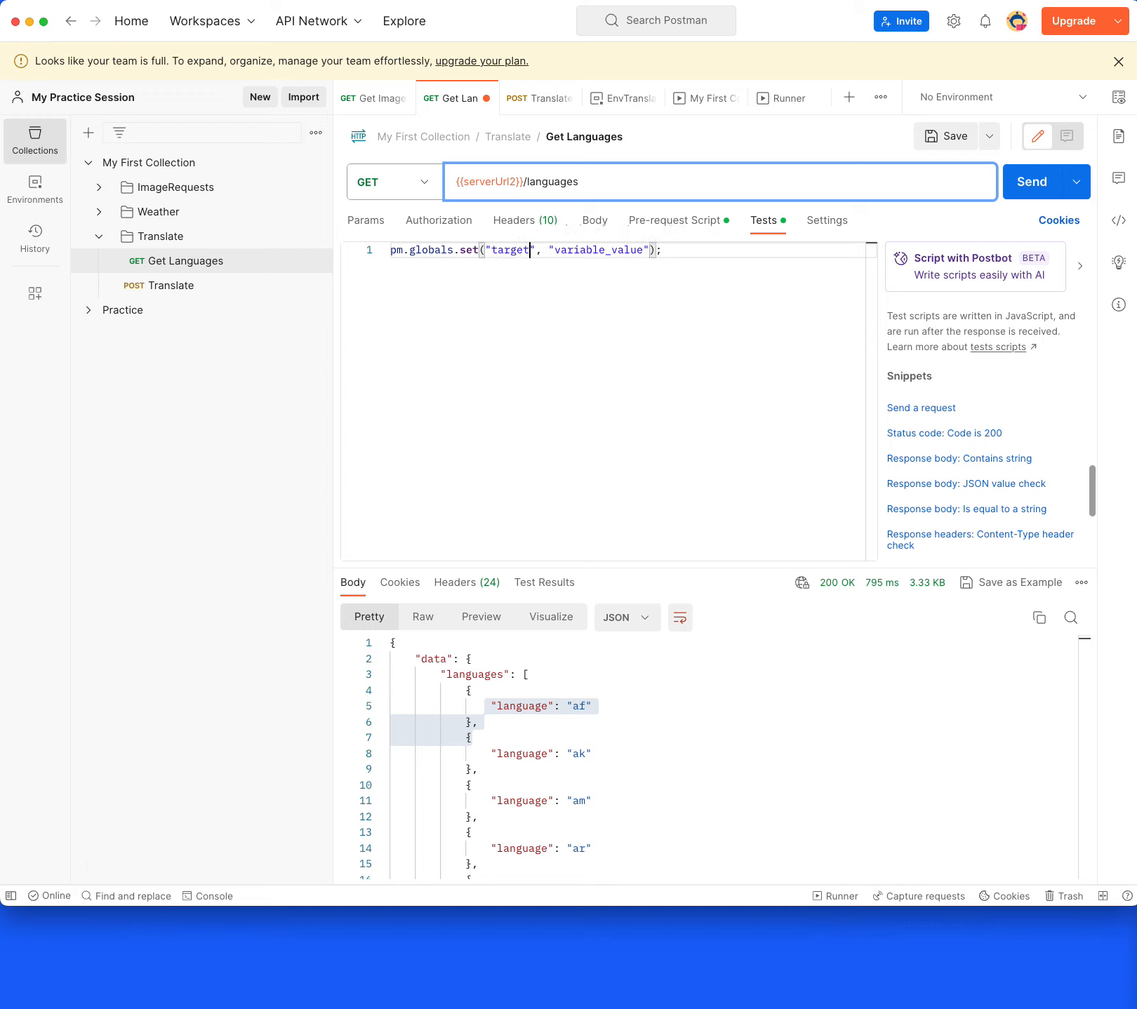
pyautogui.doubleClick(634, 250)
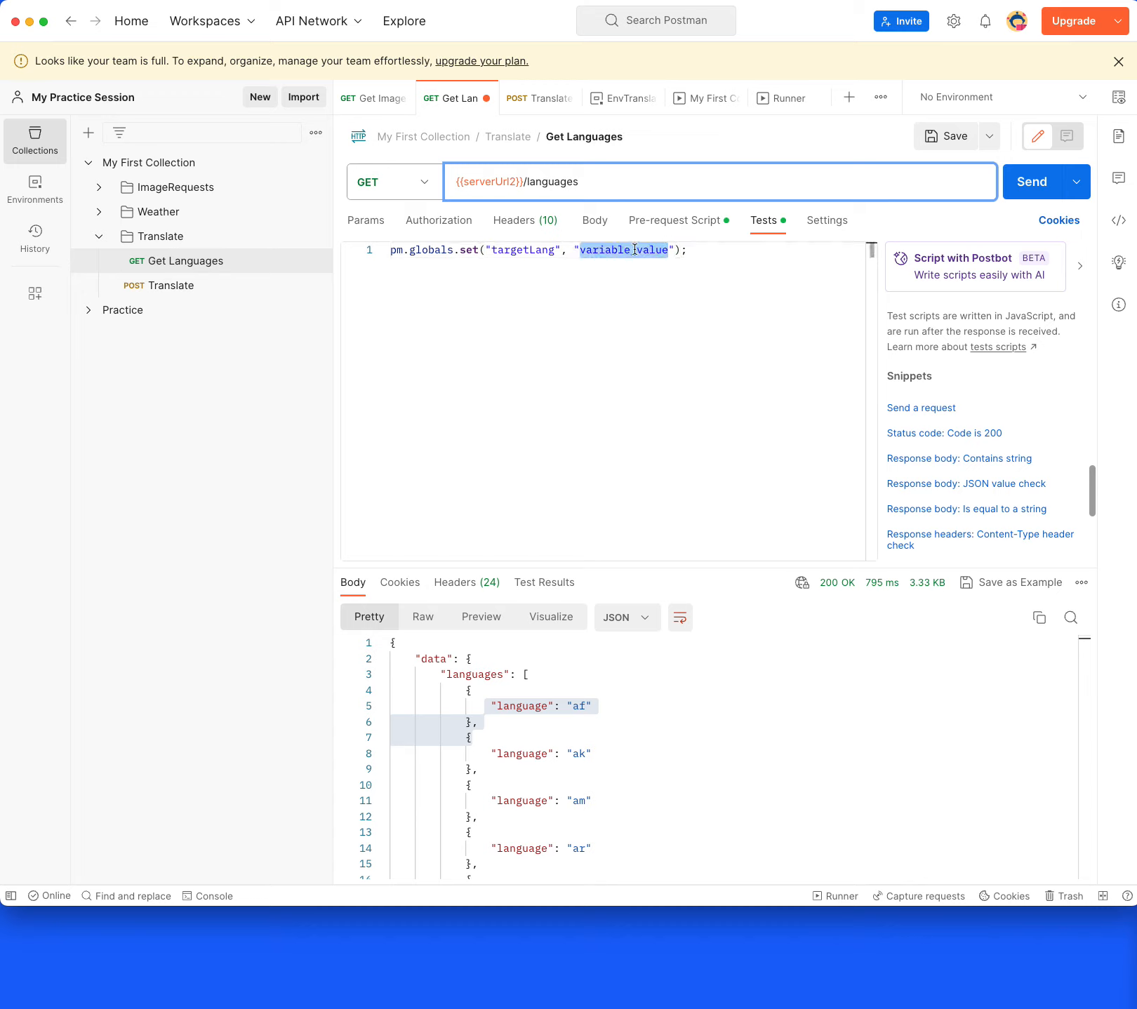
pyautogui.write('ja')
pyautogui.hotkey('ctrl', 's')
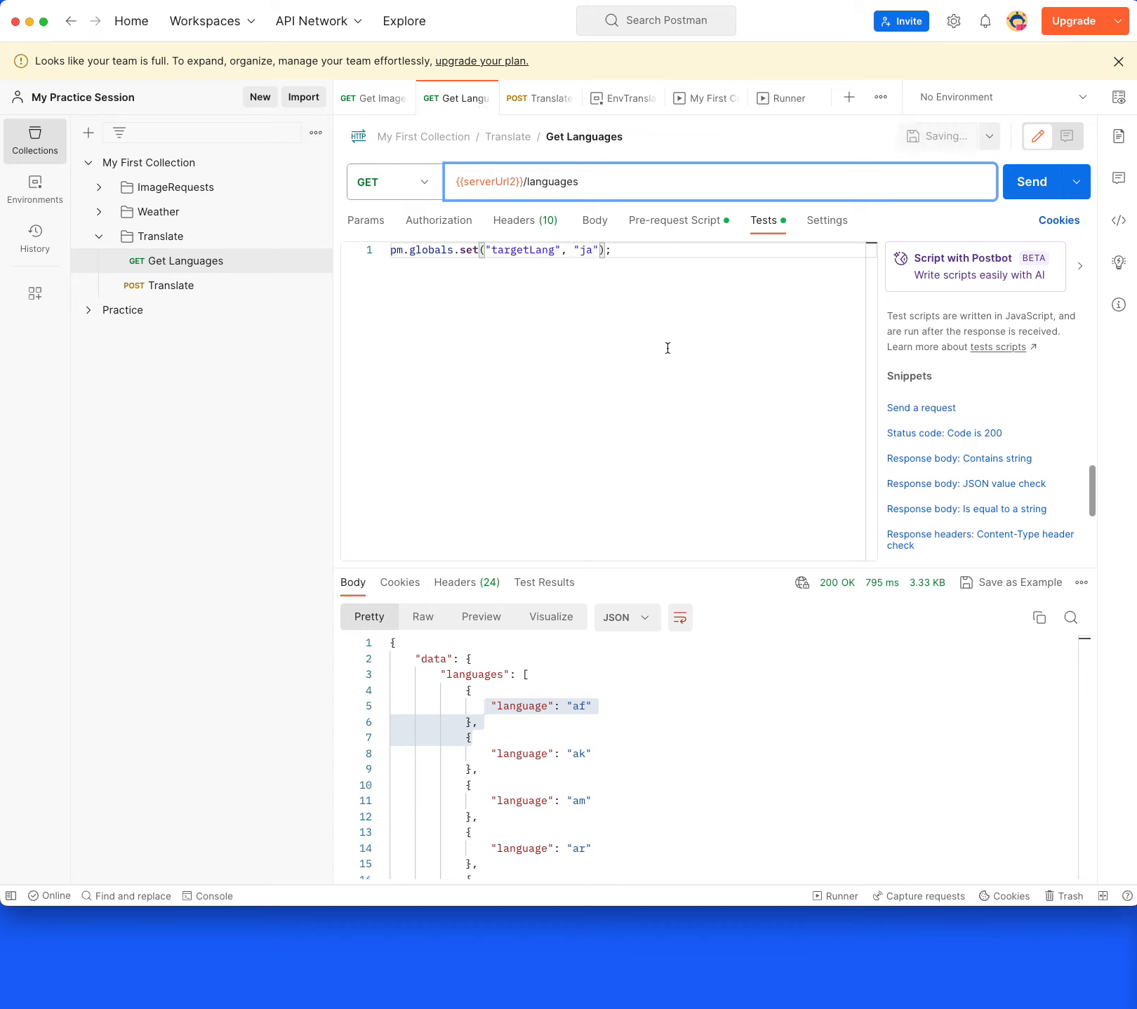
# Examine the language codes in the Get Languages response body as possible values for targetLang in the test script
pyautogui.doubleClick(583, 250)
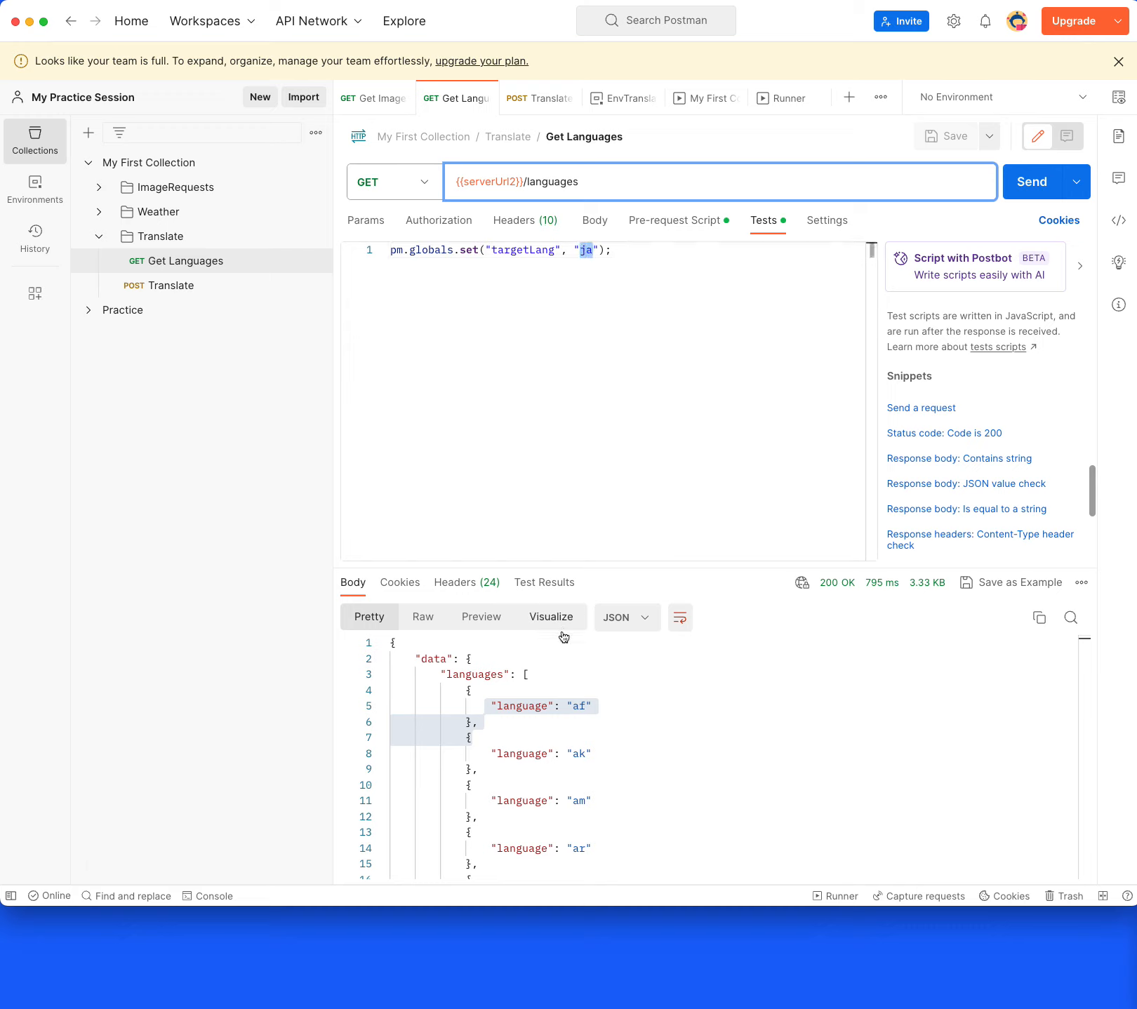
pyautogui.scroll(-15, 576, 758)
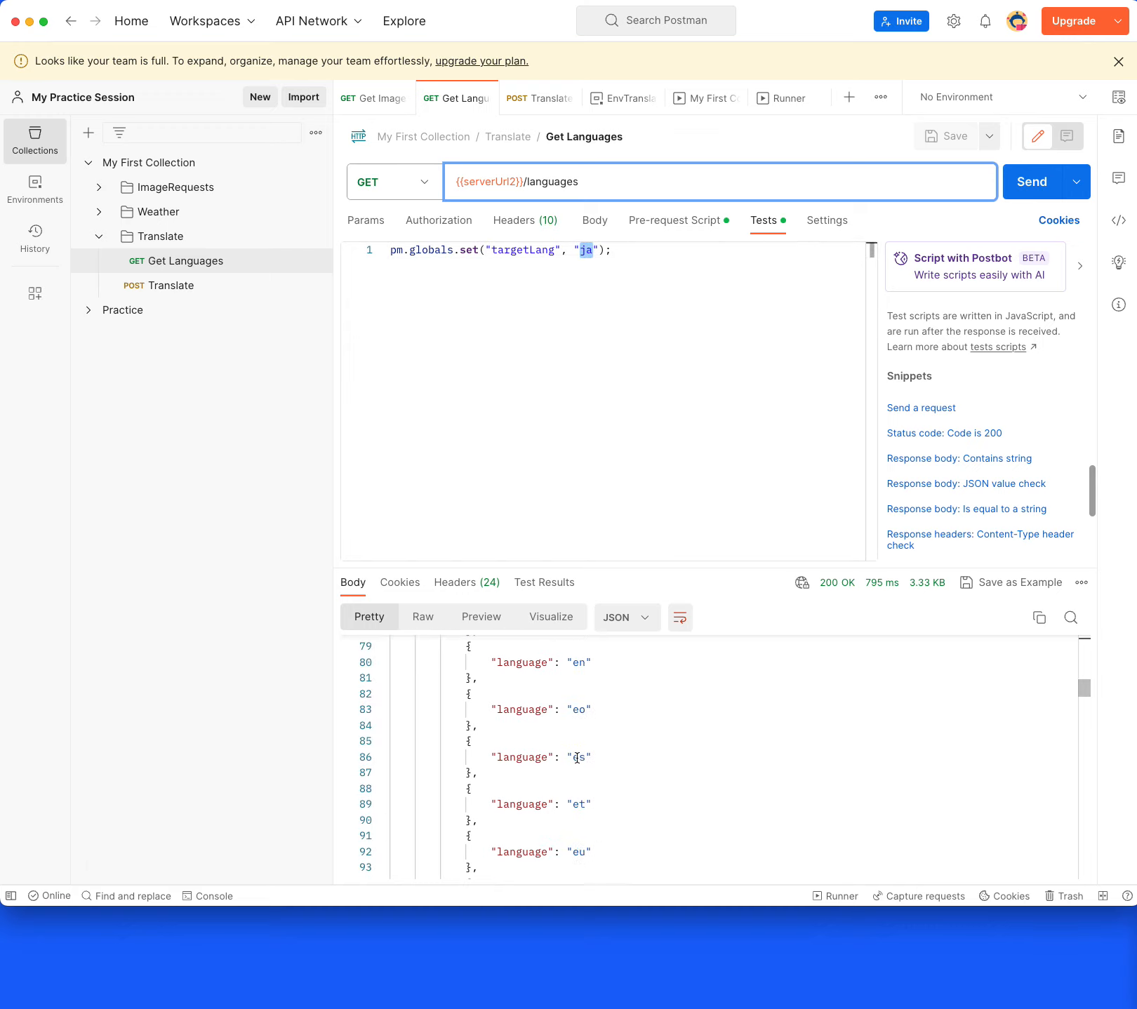
pyautogui.scroll(-20, 576, 758)
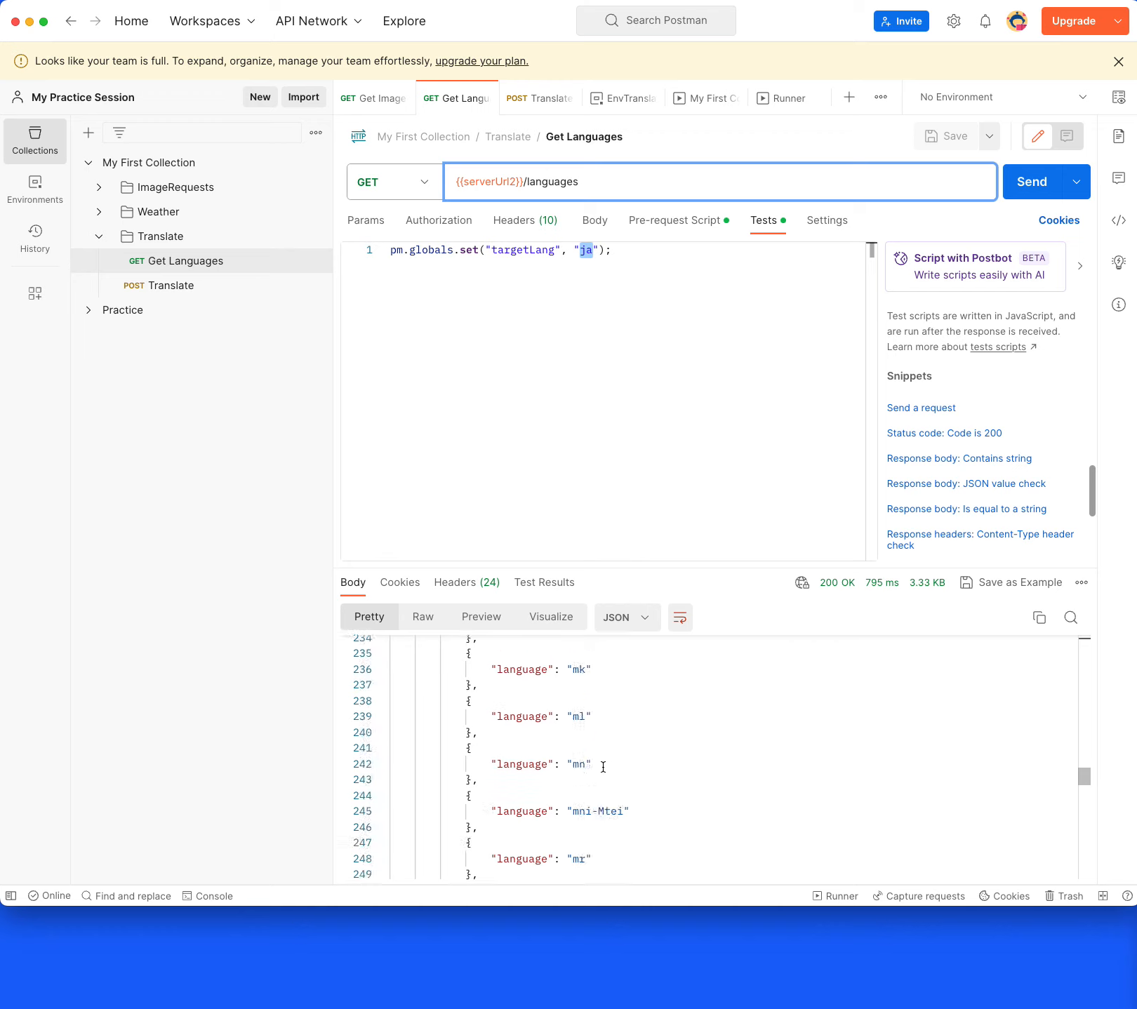
pyautogui.scroll(-15, 604, 767)
pyautogui.scroll(5, 584, 752)
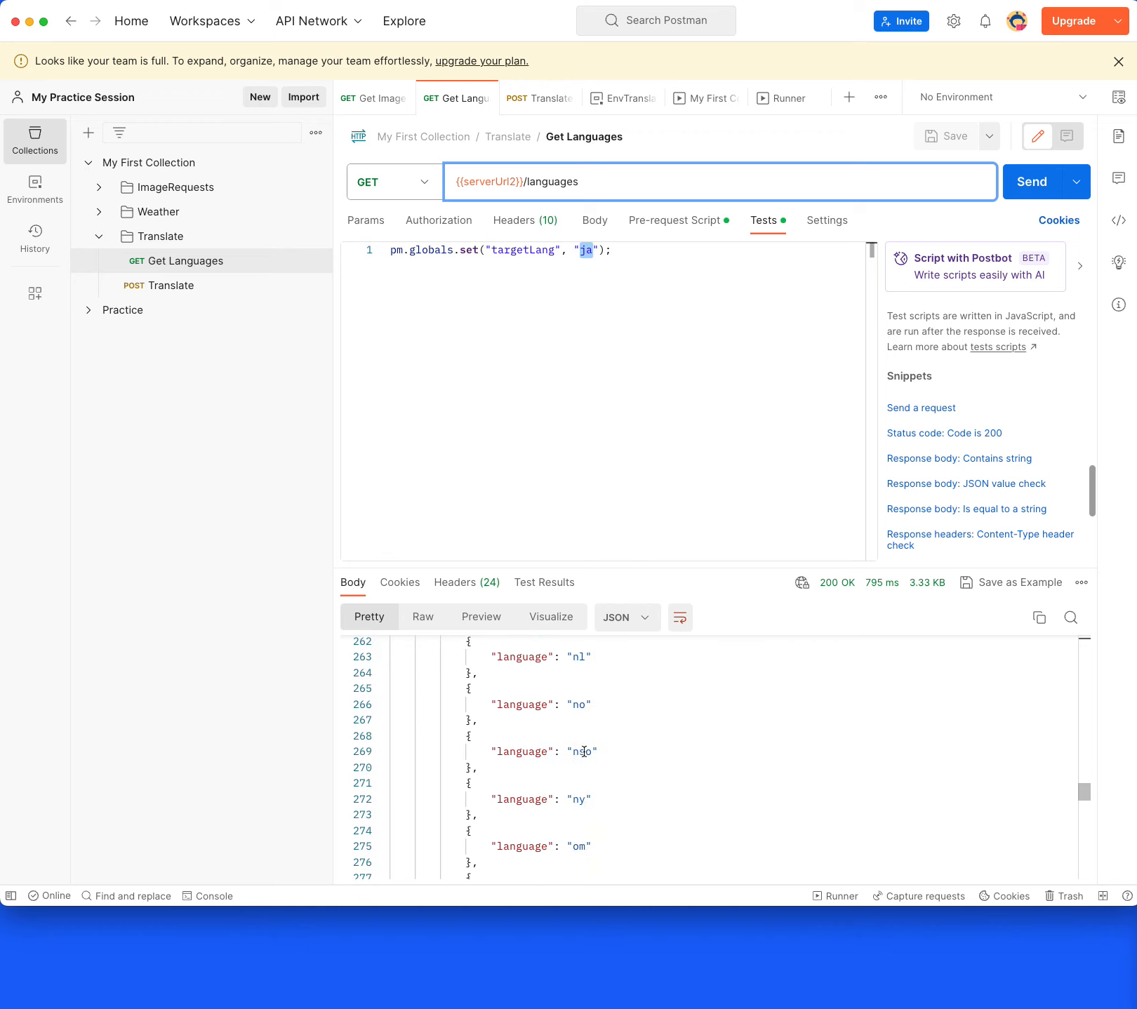
pyautogui.scroll(2, 677, 773)
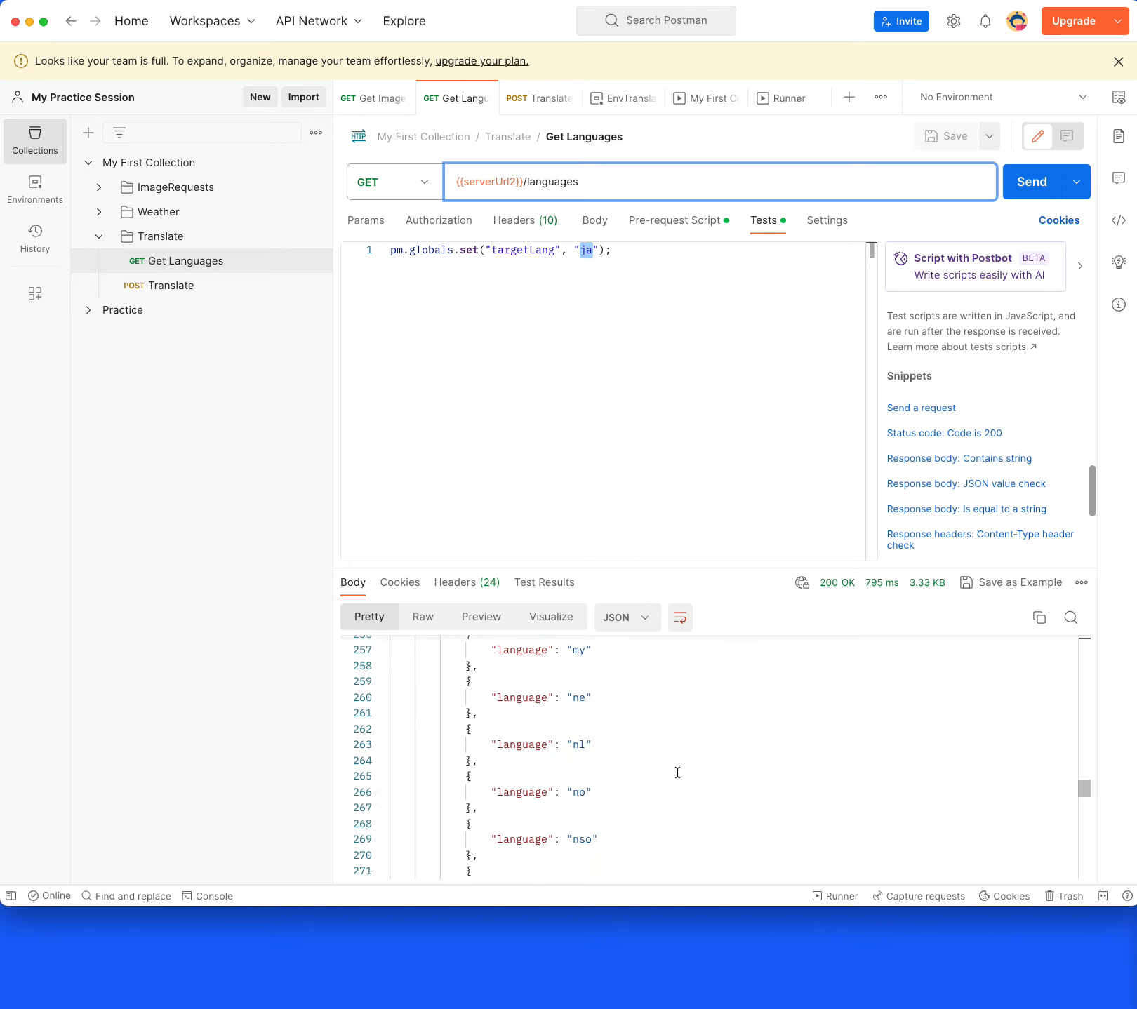
pyautogui.click(461, 698)
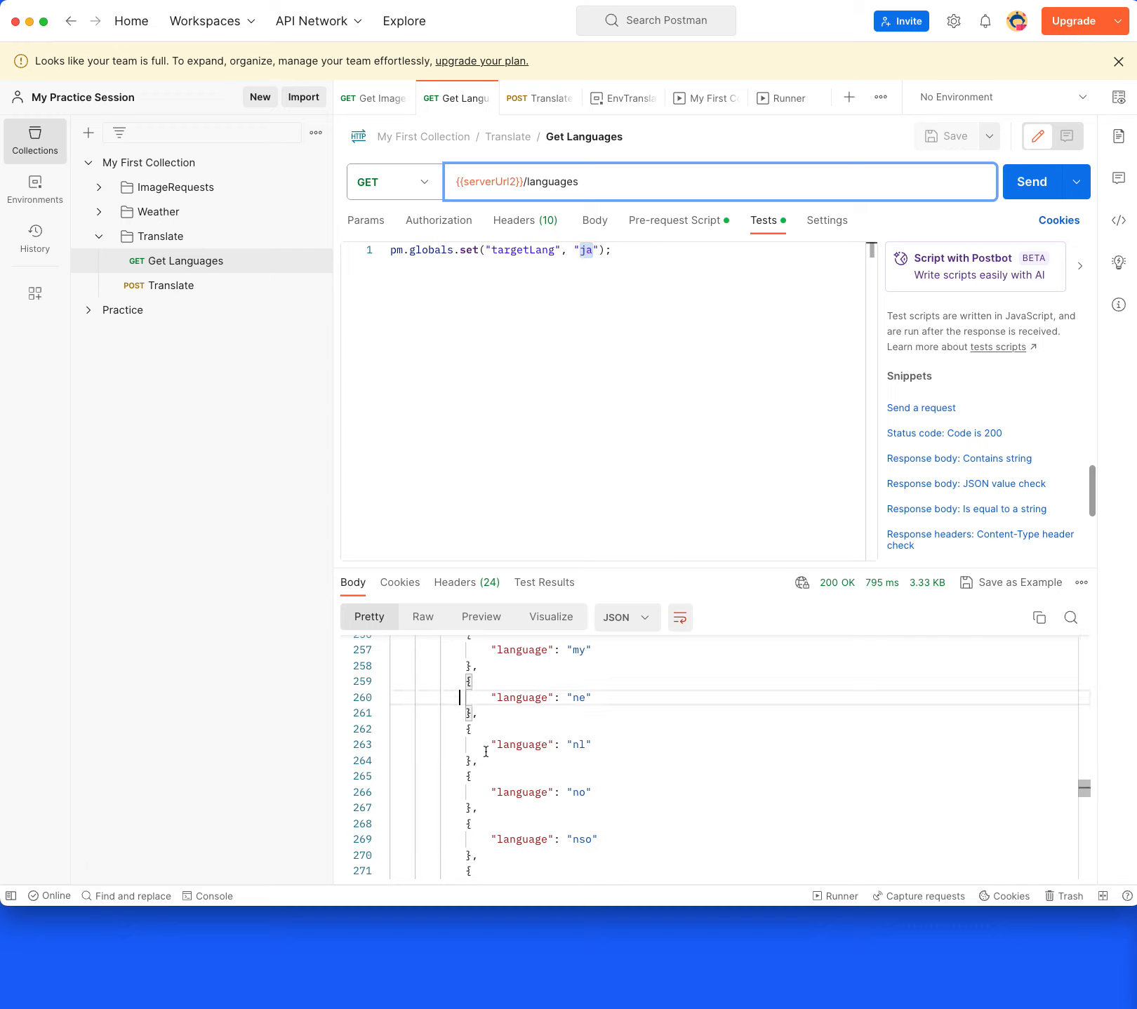
pyautogui.scroll(10, 718, 731)
pyautogui.click(601, 261)
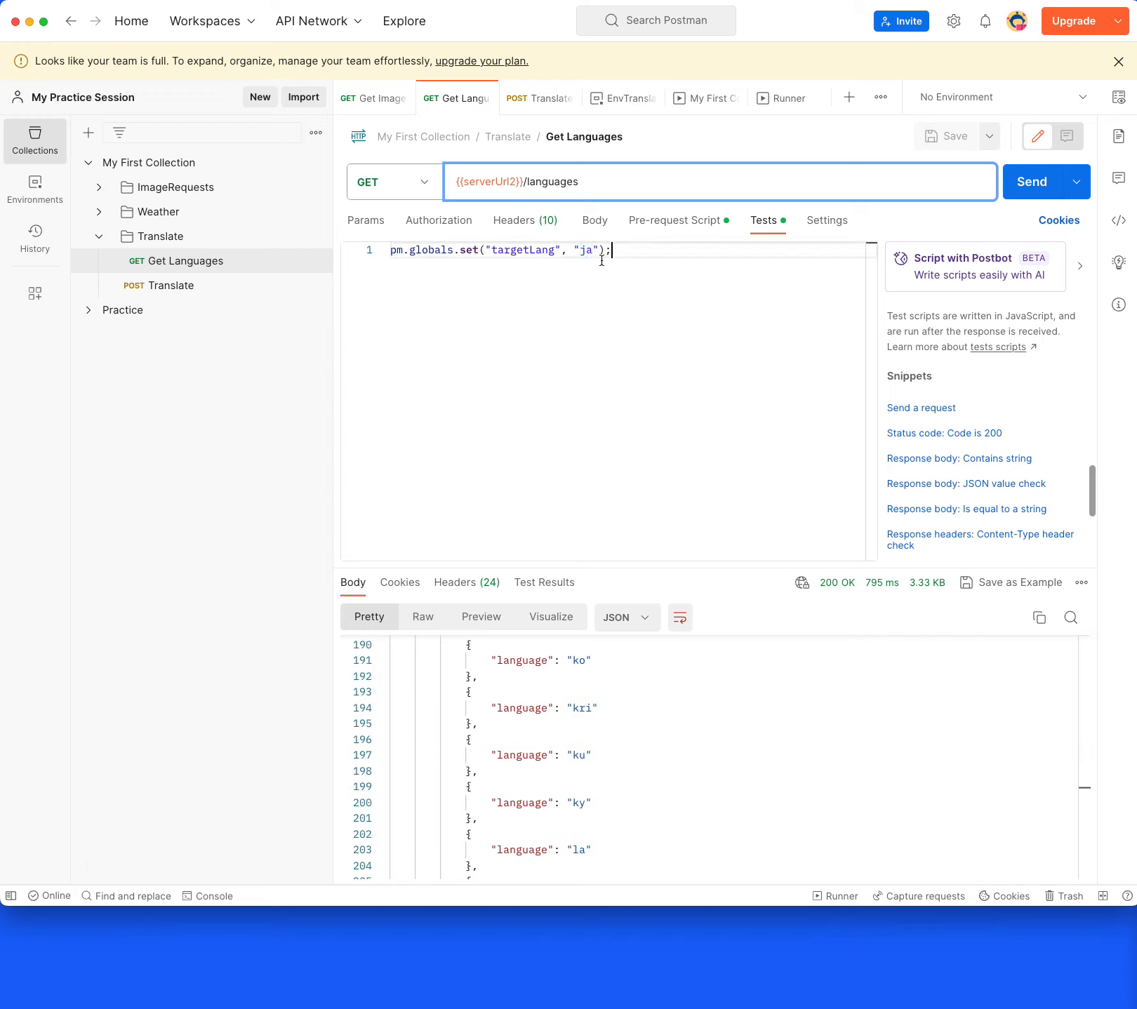
pyautogui.doubleClick(583, 251)
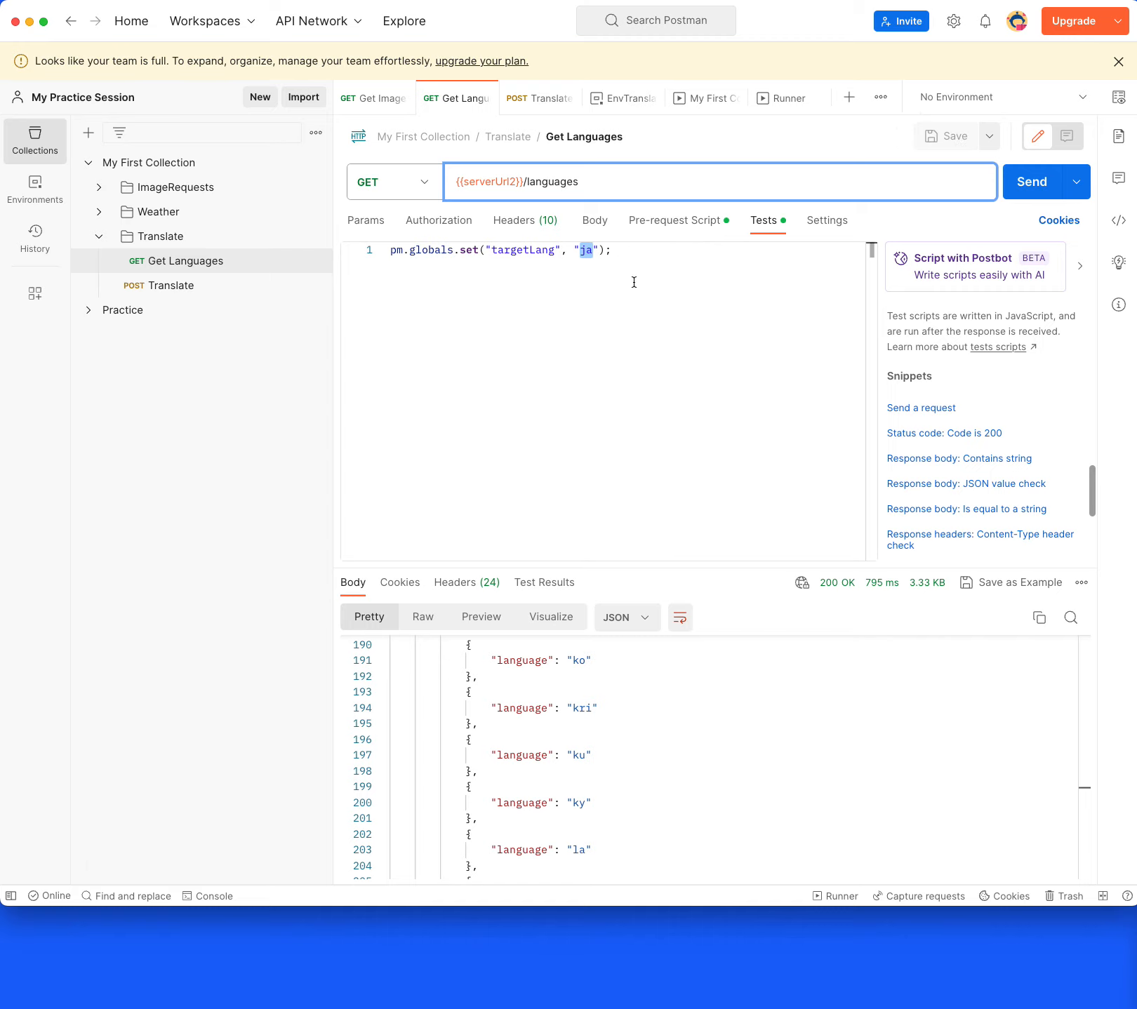
# Run the Get Languages and Translate requests in the prepared collection runner and open the Get Languages result details
pyautogui.click(782, 102)
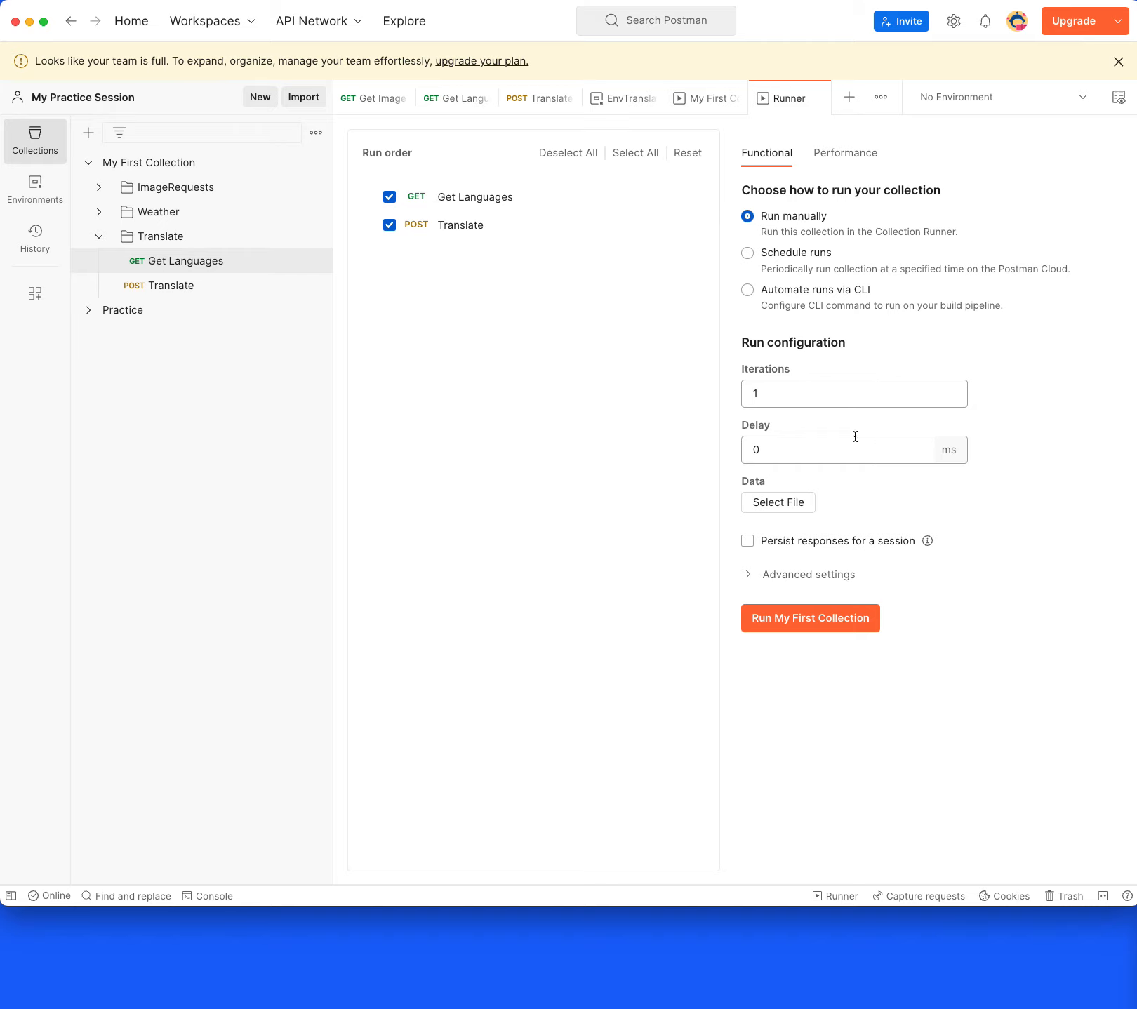
pyautogui.click(837, 625)
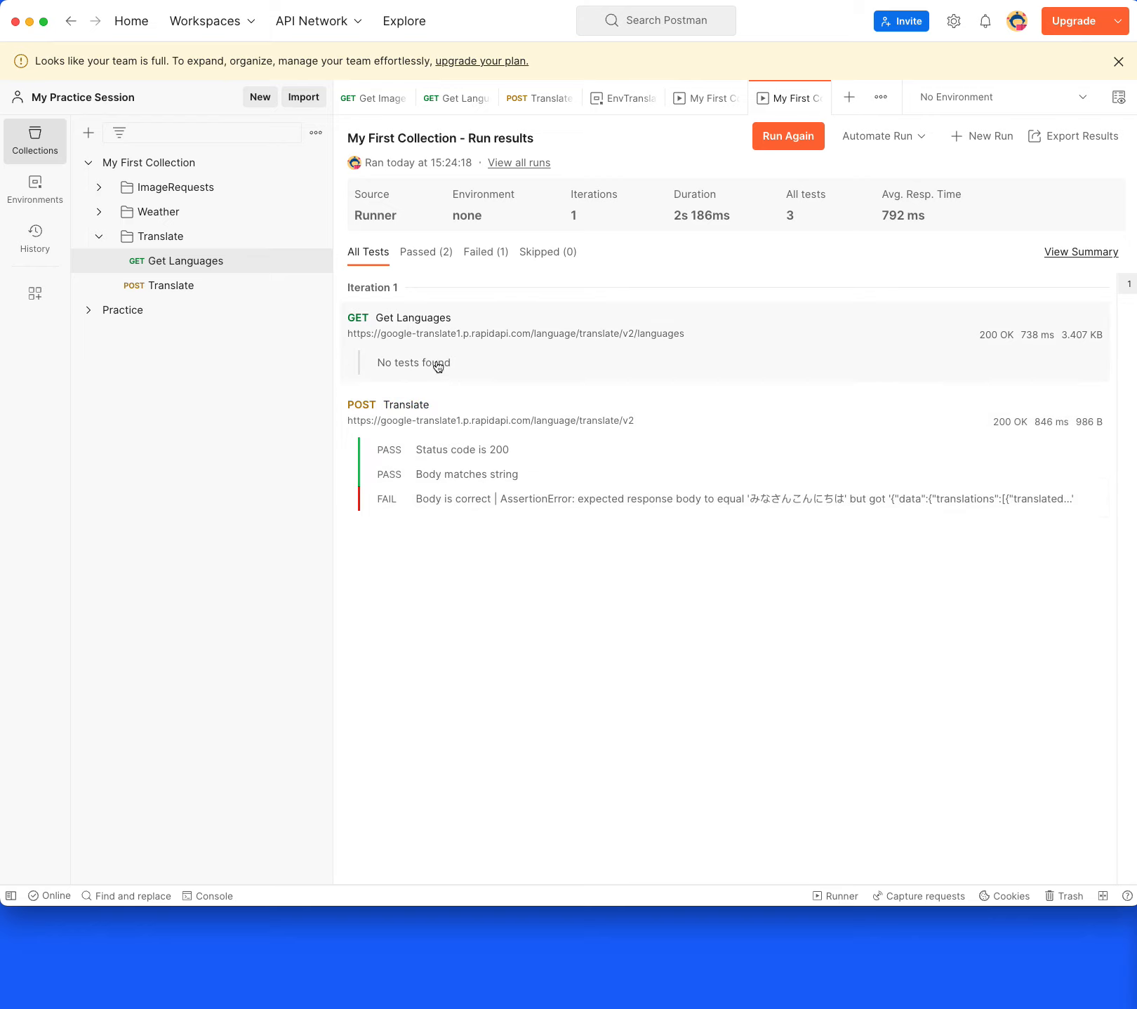
pyautogui.click(383, 365)
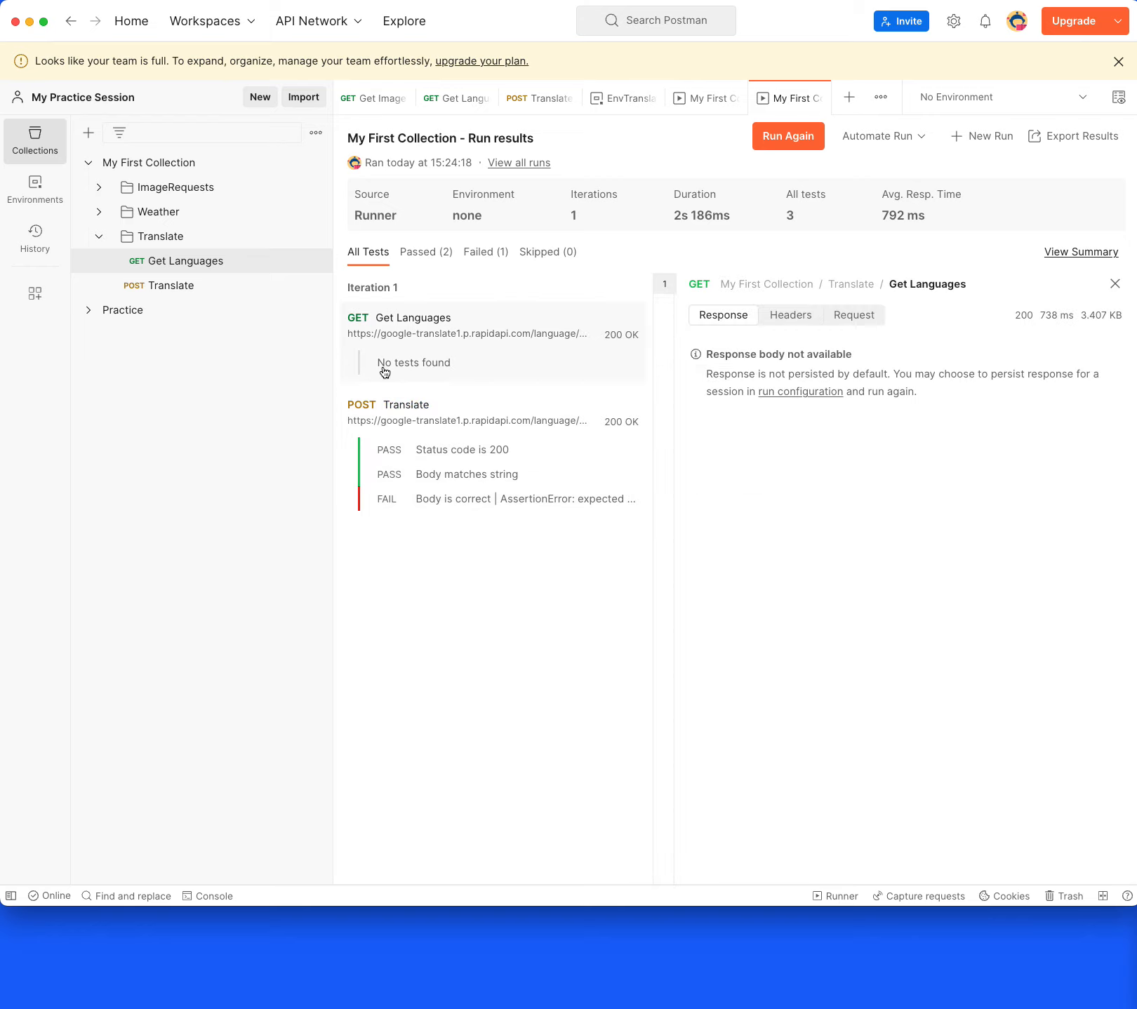